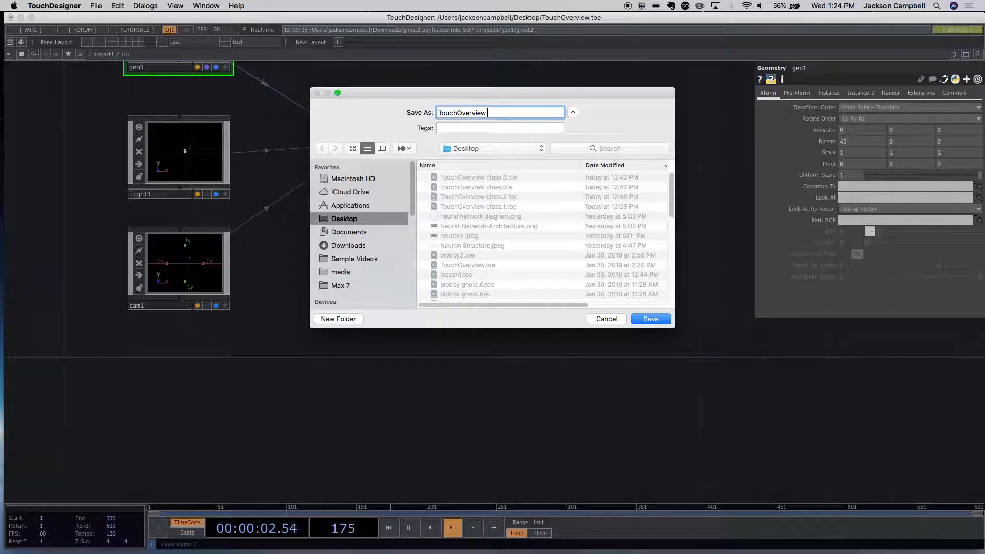
- Save the project on the Desktop under the name TouchOverview Part 2
type("Part 2")
key("Return")
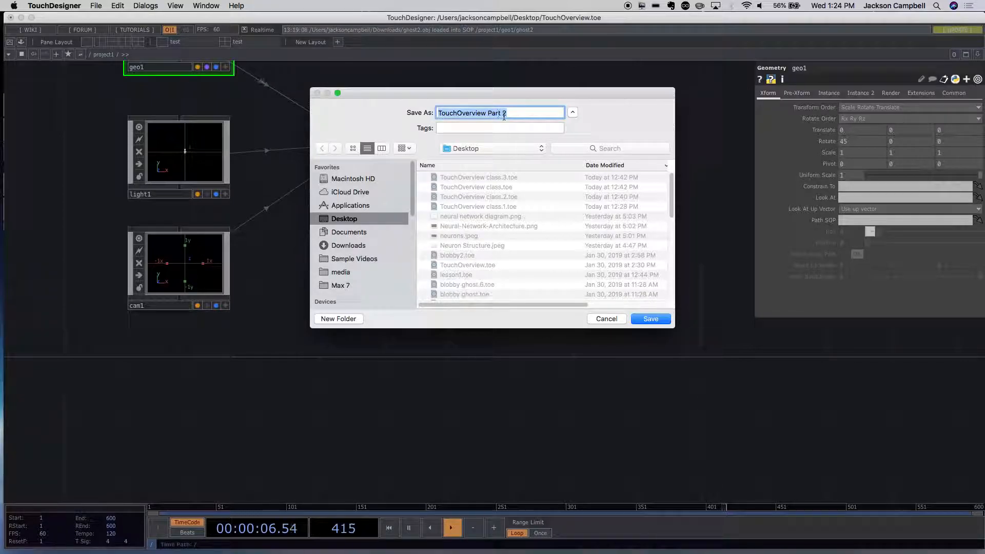
left_click(658, 320)
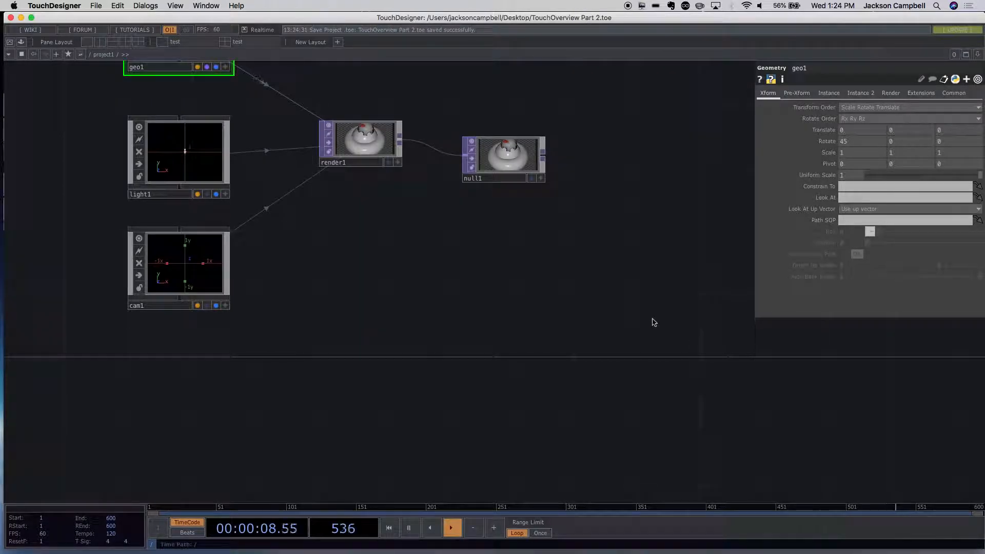
- Move the null1 node so it lines up horizontally with render1
left_click_drag(522, 177, 537, 161)
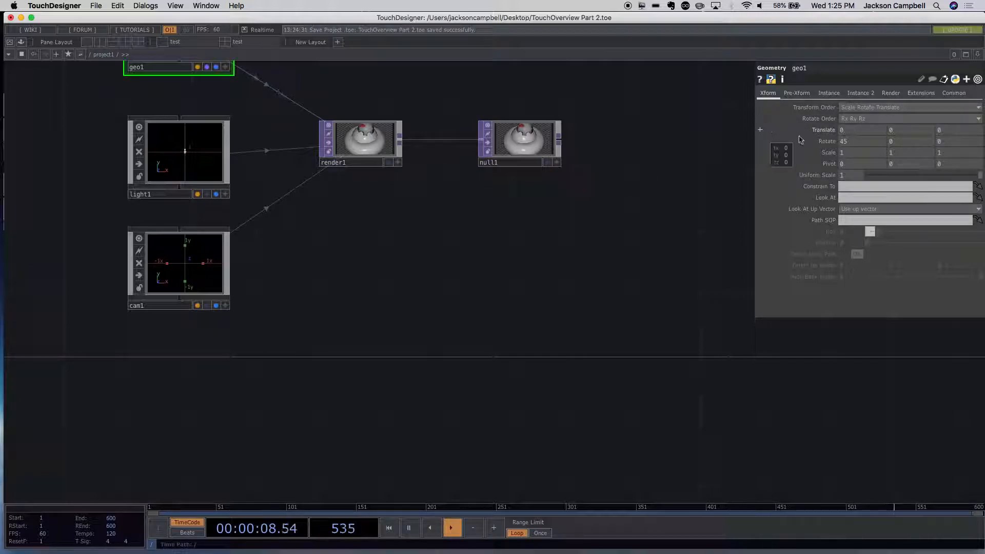
key("h")
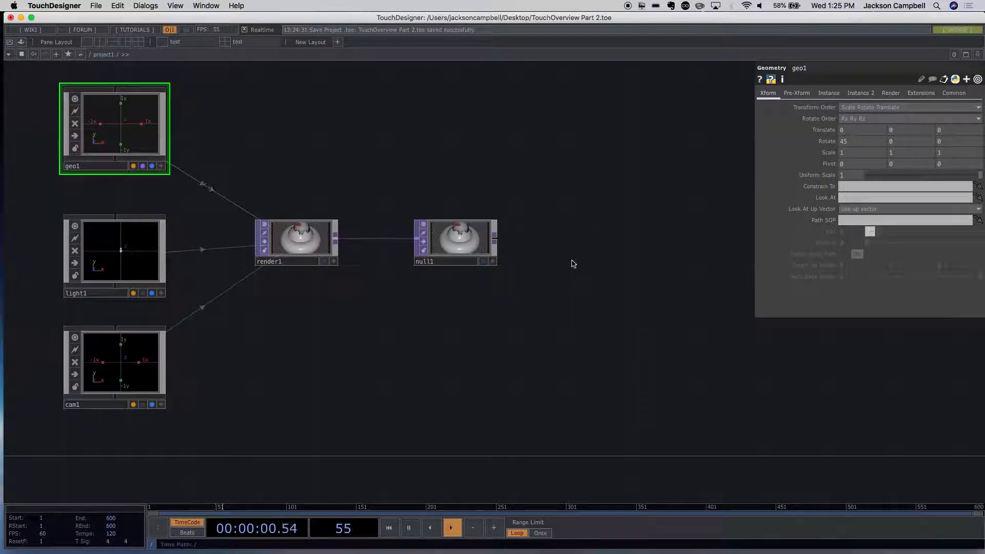
- Create a Circle TOP in the empty network area below cam1
scroll(574, 264, "down", 5)
scroll(574, 262, "up", 5)
left_click_drag(431, 370, 417, 267)
double_click(323, 281)
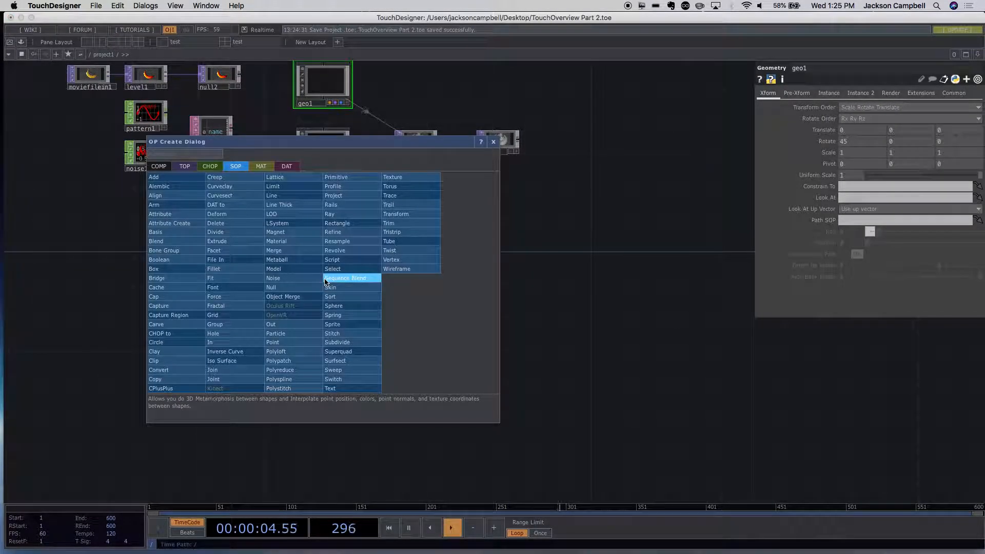
key("Tab")
key("Tab")
key("Tab")
key("Tab")
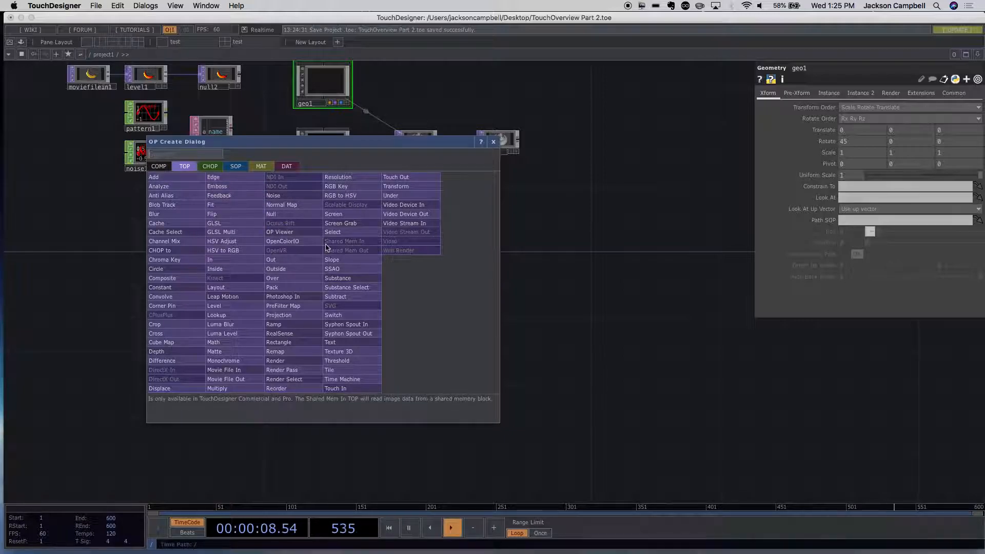
type("c")
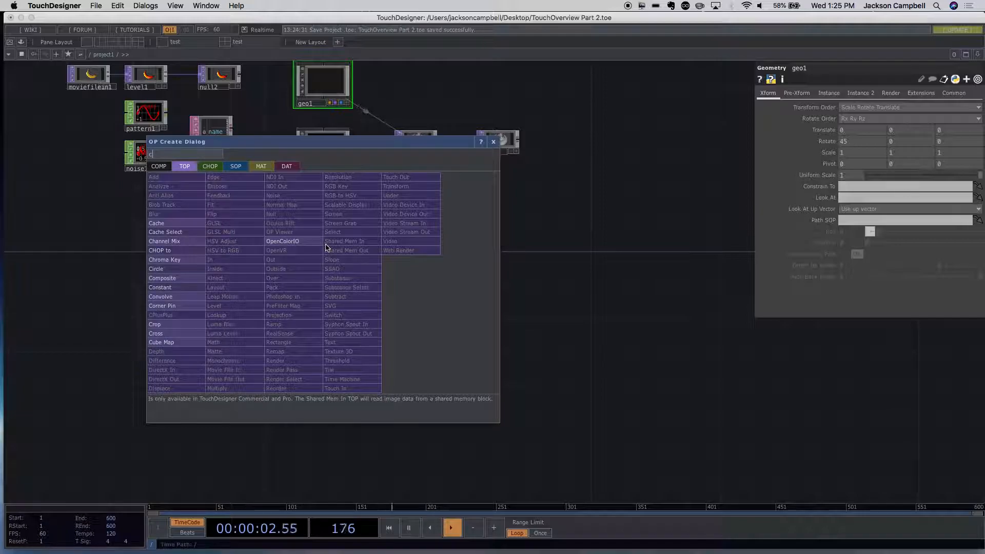
type("ir")
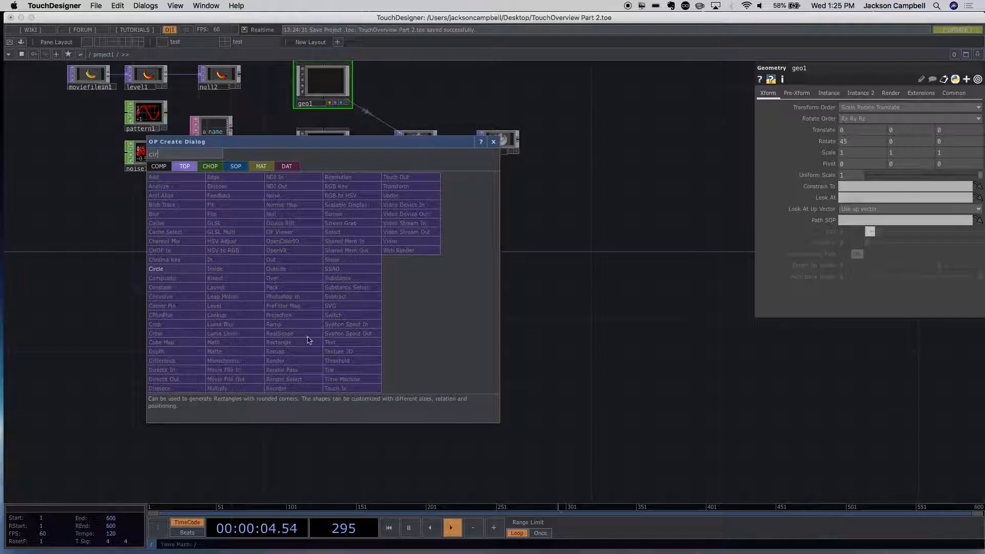
left_click(164, 269)
left_click(322, 302)
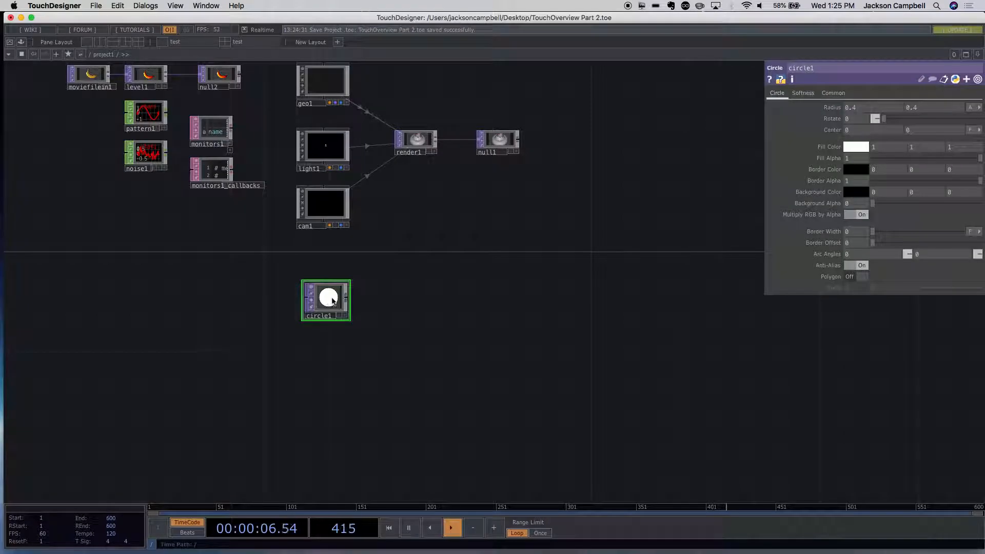
- Move the circle1 node up, closer to cam1
scroll(388, 300, "up", 5)
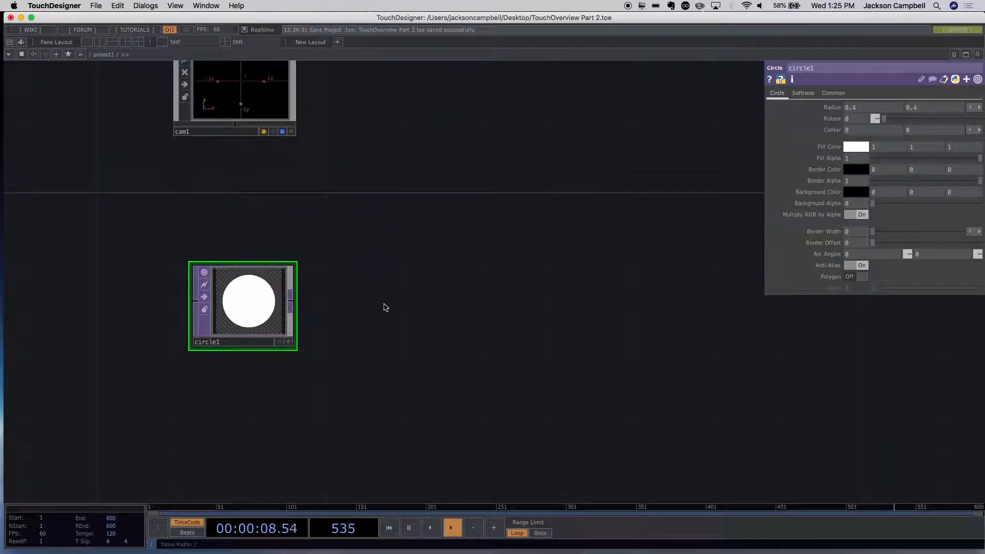
left_click_drag(355, 313, 346, 307)
left_click_drag(255, 306, 255, 230)
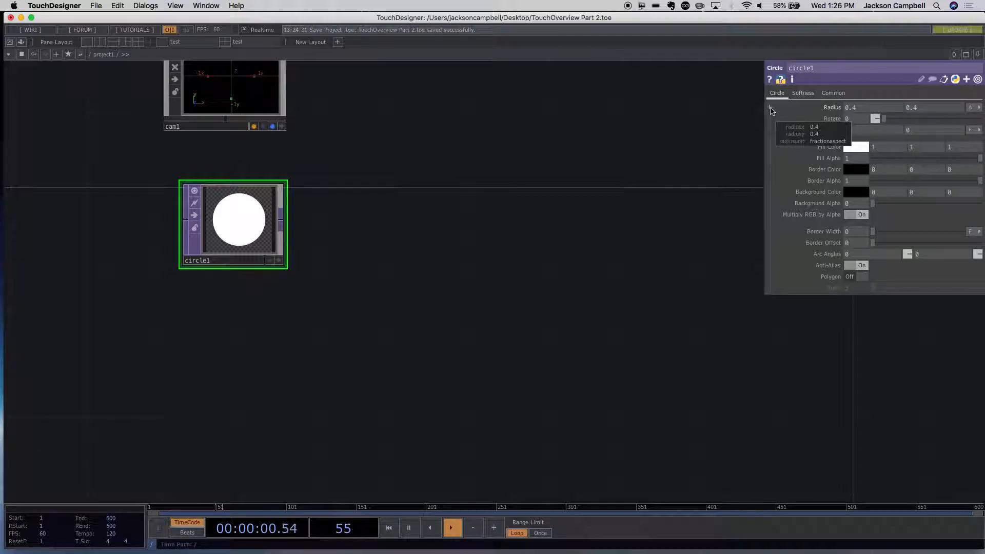
- Expand the circle's Radius parameter and set radius x to 0.7 and radius y to 0.2
left_click(769, 108)
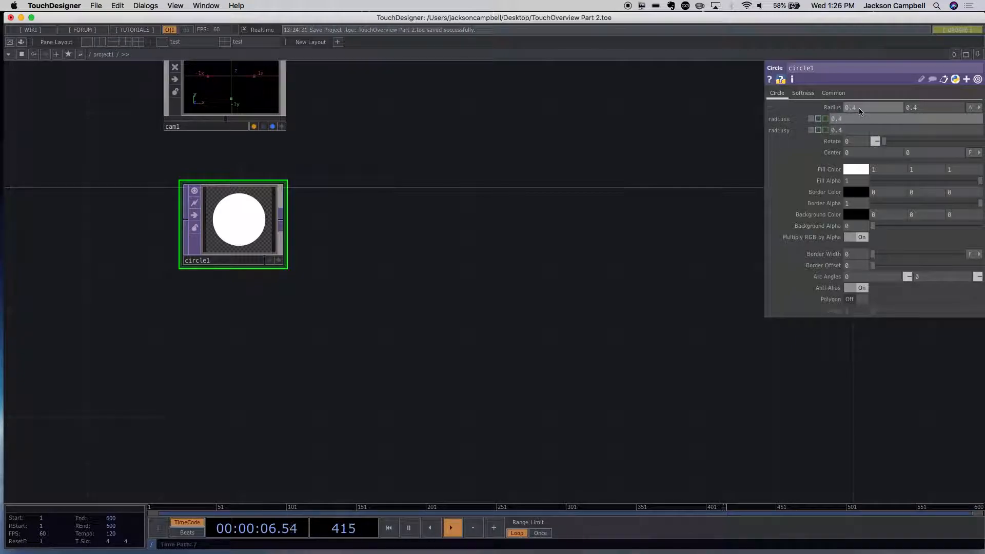
middle_click_drag(860, 112, 858, 110)
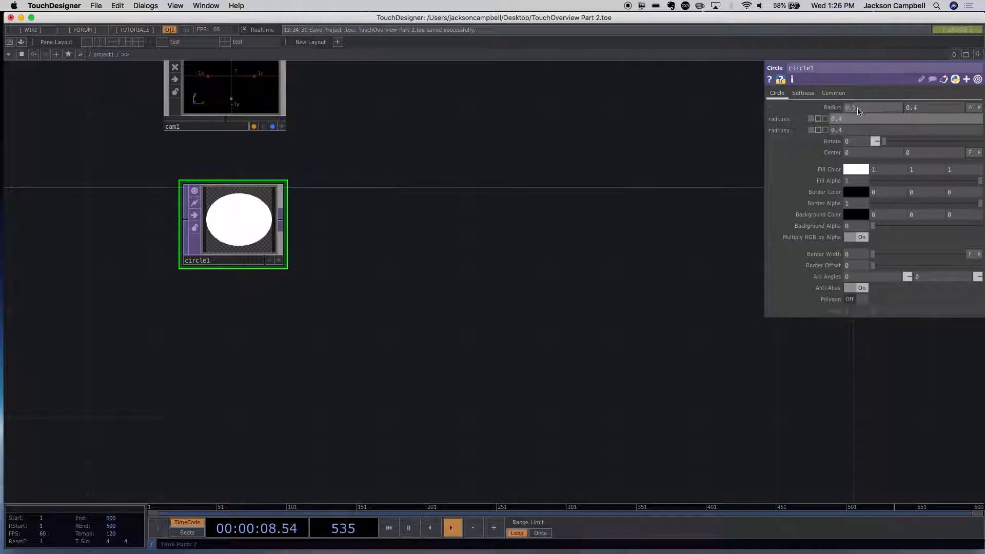
left_click_drag(857, 110, 851, 111)
type("7")
key("Return")
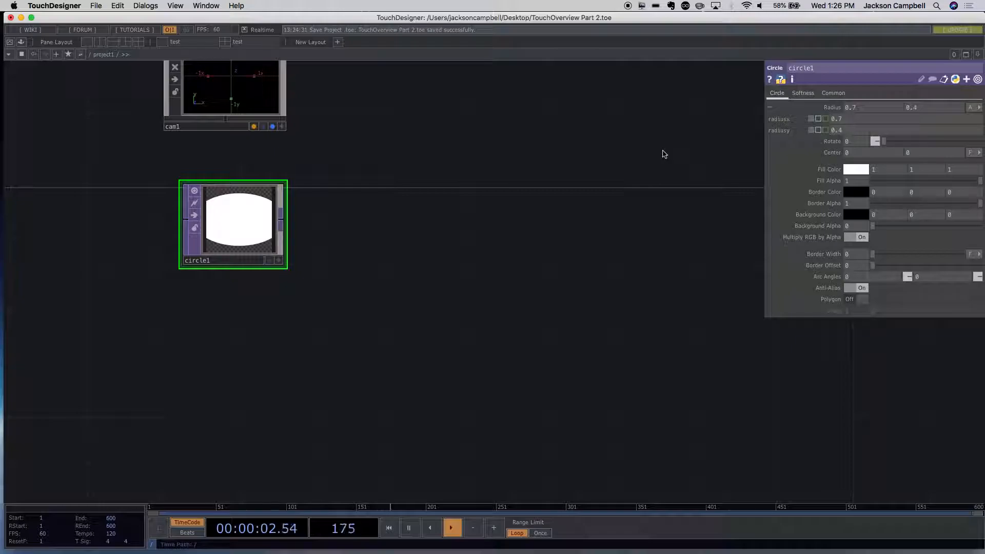
left_click(927, 108)
type("2")
key("Return")
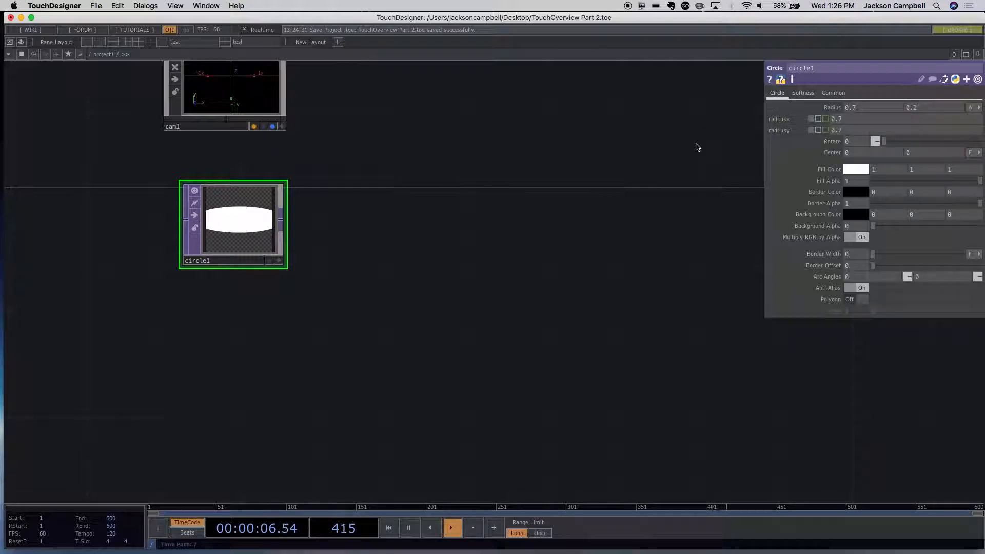
- Set the circle's radius x to 0.4 in its expanded parameter row
scroll(277, 214, "up", 10)
scroll(249, 215, "down", 10)
scroll(249, 214, "up", 10)
scroll(249, 211, "down", 1)
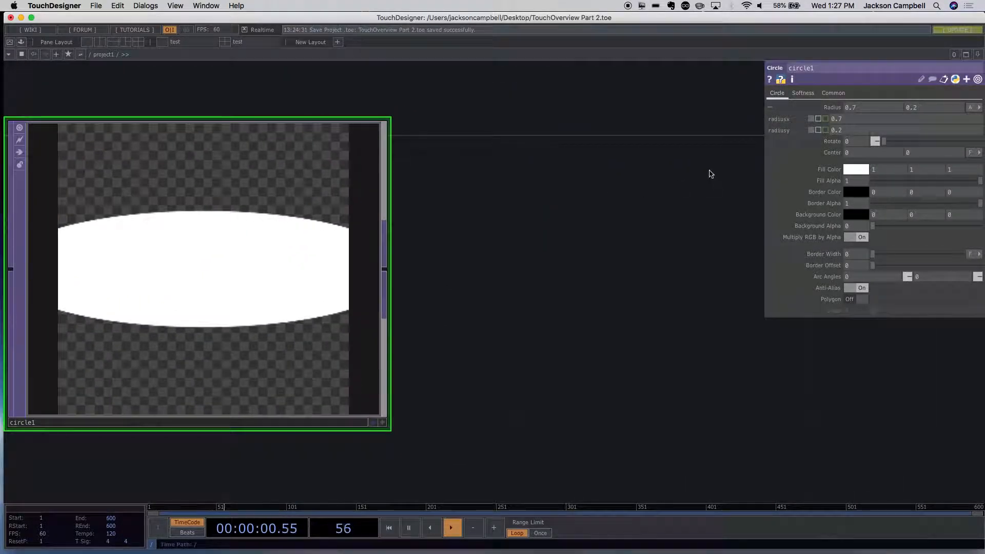
left_click(836, 121)
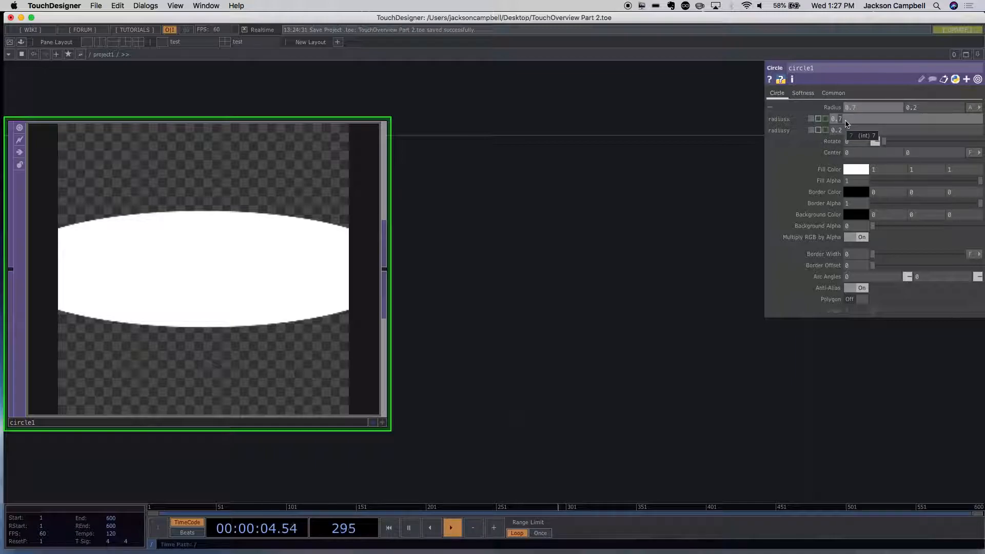
key("BackSpace")
type("4")
key("Return")
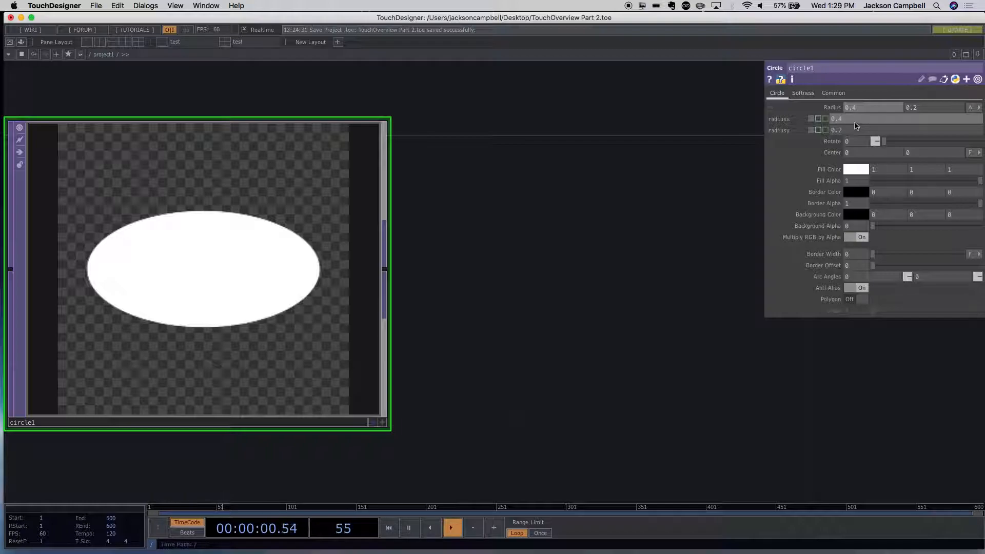
- Try export mode on radius x, return it to expression mode, and enter the expression 0.4/4
left_click(819, 119)
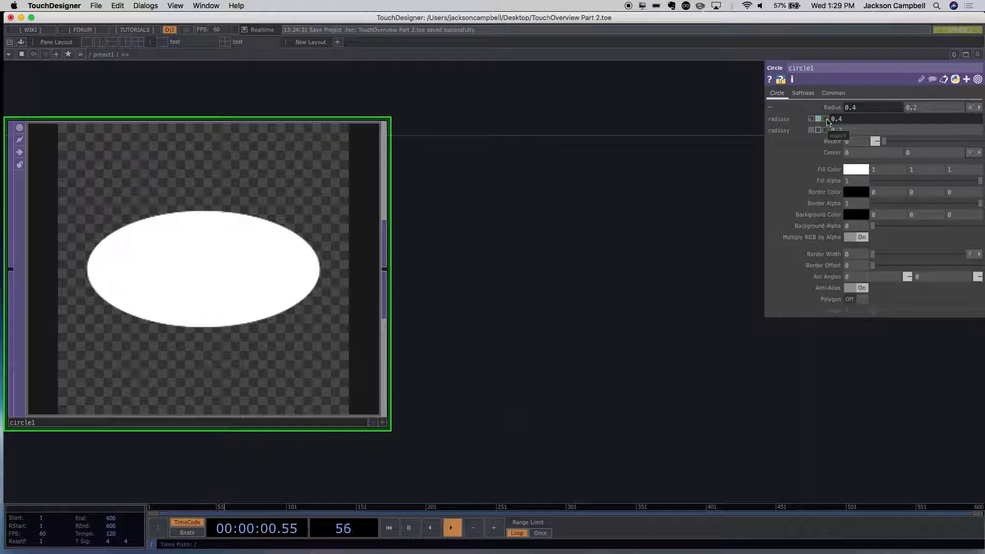
left_click(824, 120)
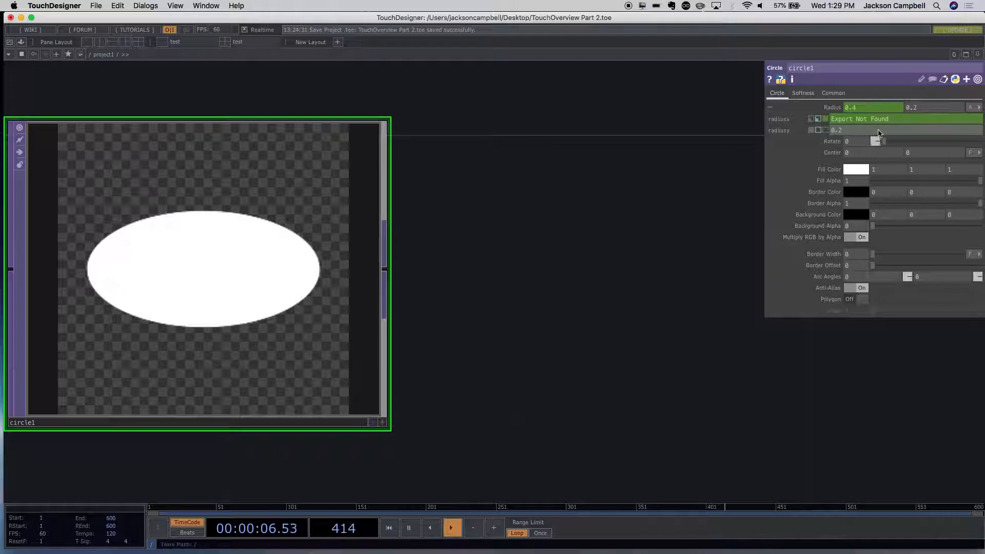
left_click(821, 122)
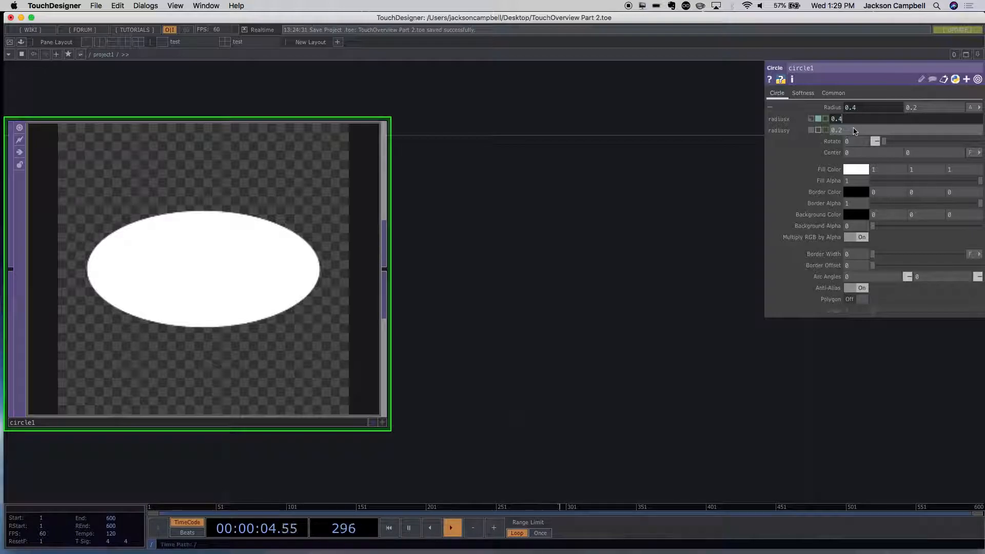
type("/4")
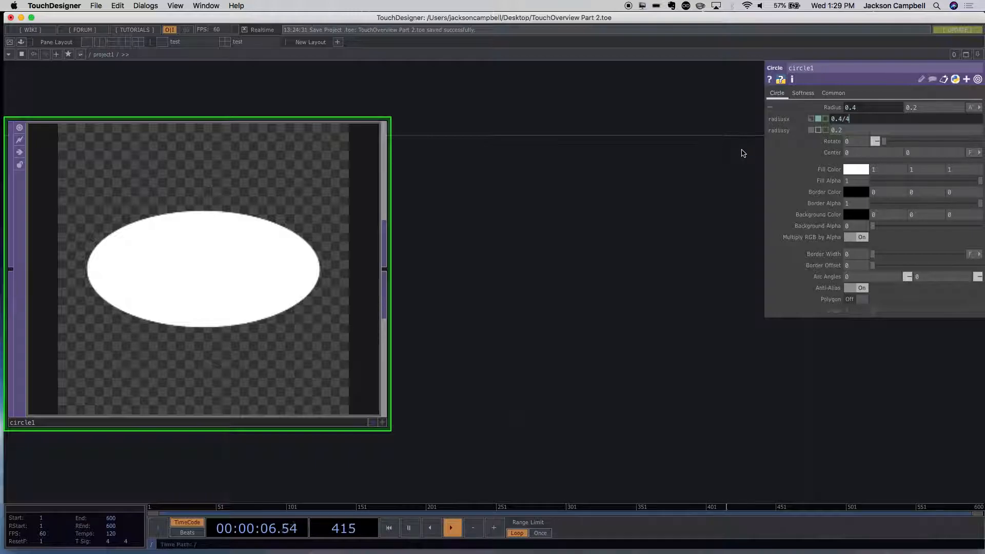
key("Return")
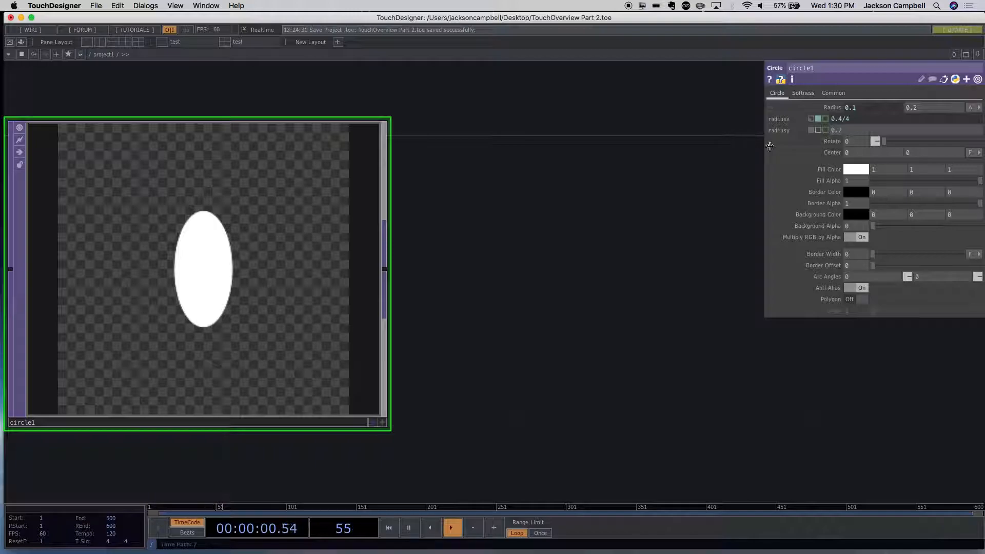
- Examine the radius x expression against its evaluated Radius value
left_click(834, 119)
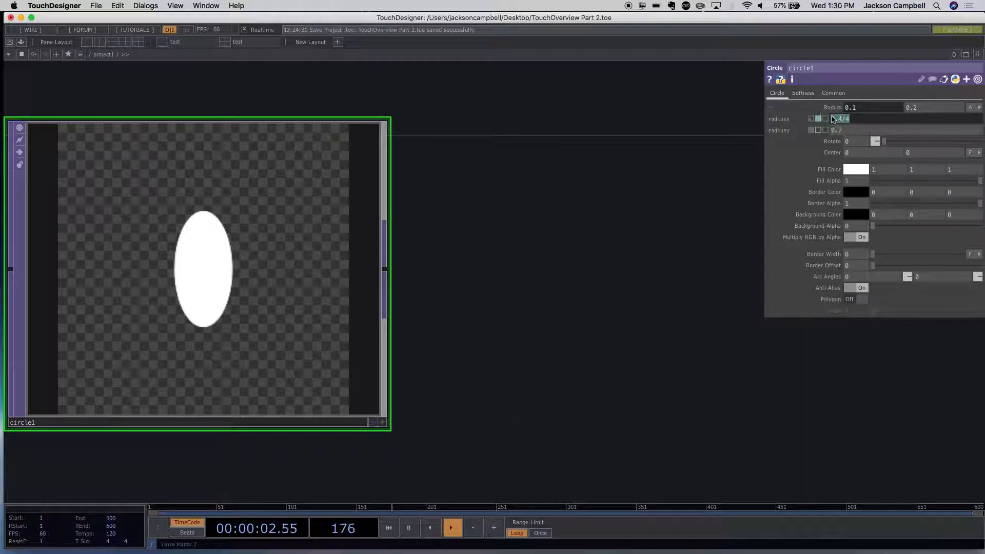
left_click(862, 109)
left_click(860, 109)
left_click(861, 109)
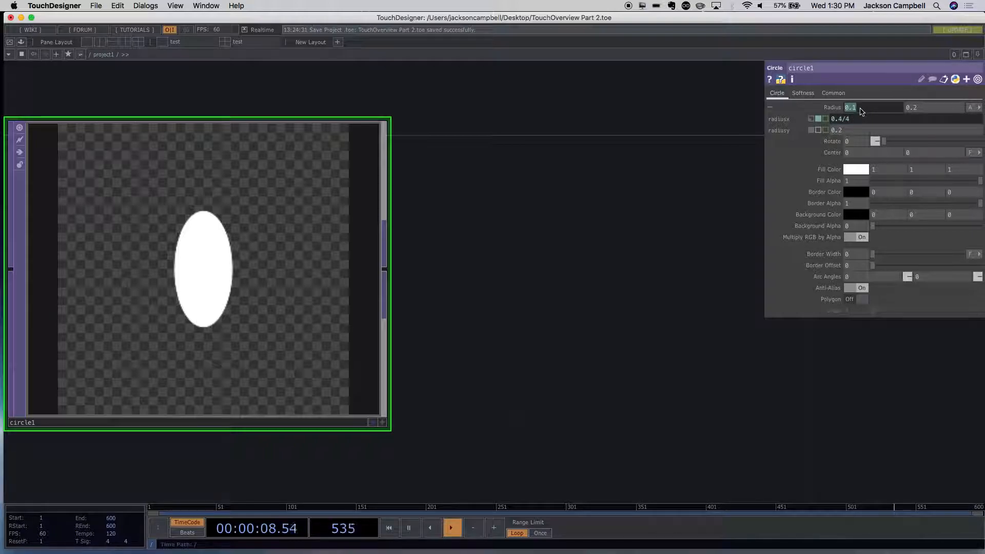
left_click(859, 111)
left_click(855, 119)
left_click_drag(855, 119, 831, 119)
left_click(861, 118)
left_click_drag(860, 121, 827, 120)
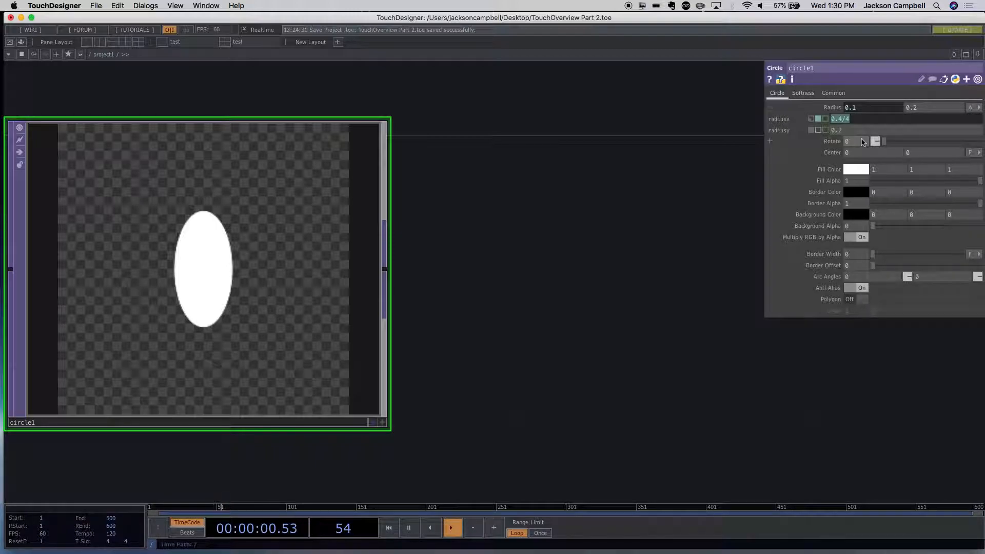
key("Return")
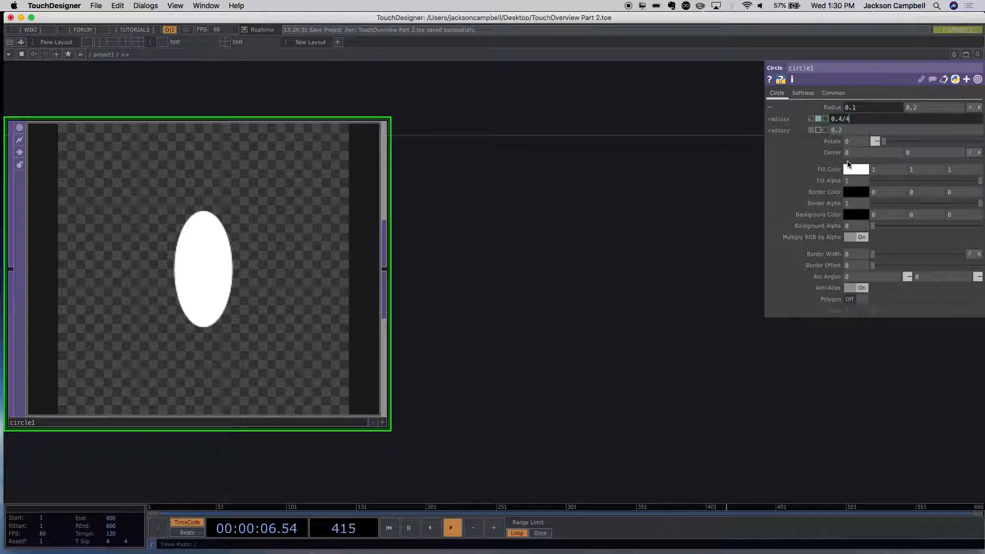
- Adjust the circle's Rotate value through 241.4 and 211 to 94
left_click_drag(875, 142, 913, 147)
left_click_drag(916, 148, 941, 149)
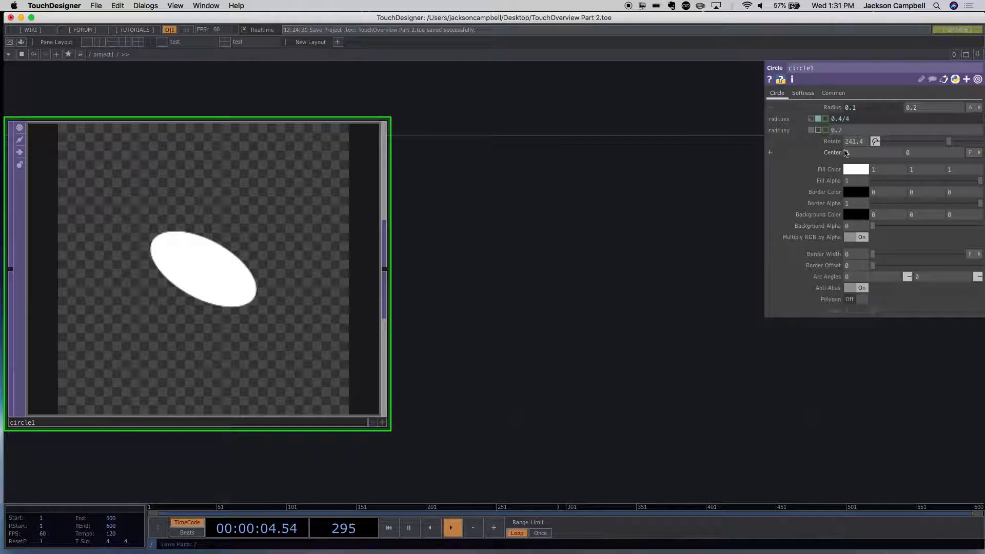
left_click_drag(948, 141, 940, 141)
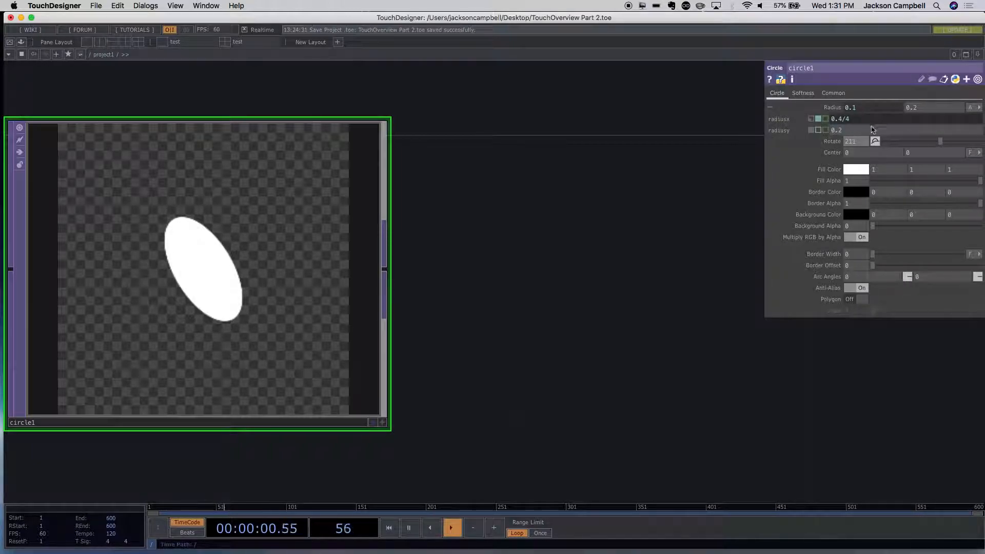
left_click(854, 141)
type("90")
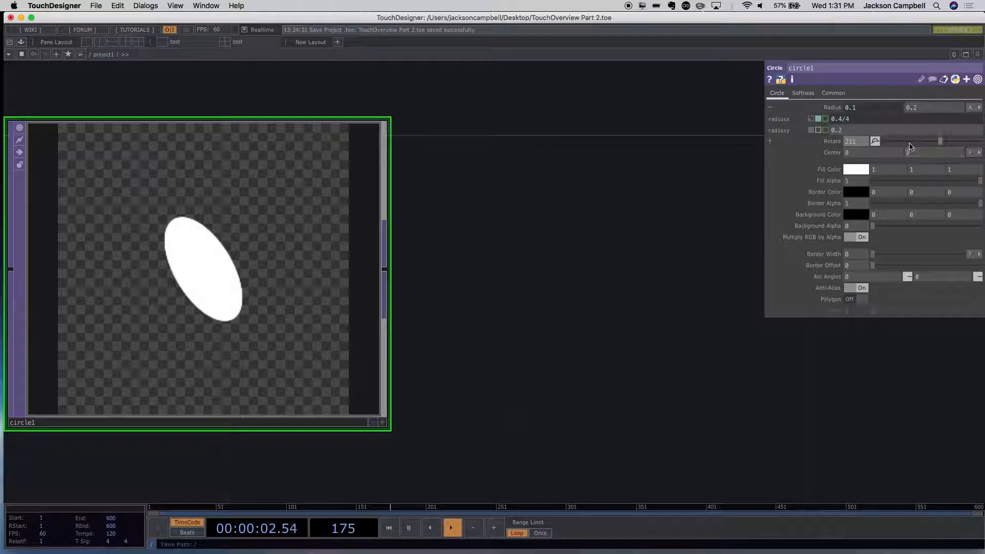
key("Return")
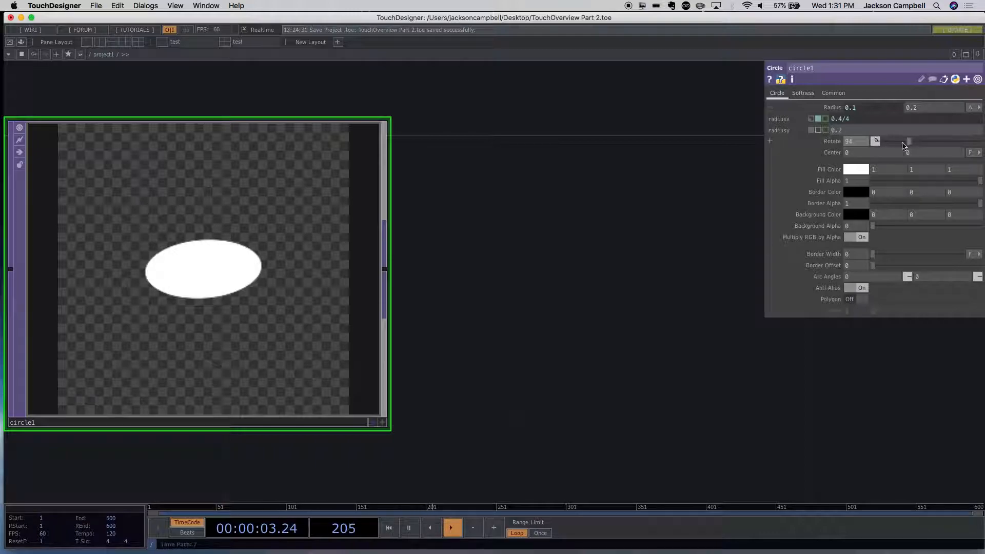
- Expand the Rotate parameter, switch it to expression mode, and drive it with absTime.seconds
left_click(770, 143)
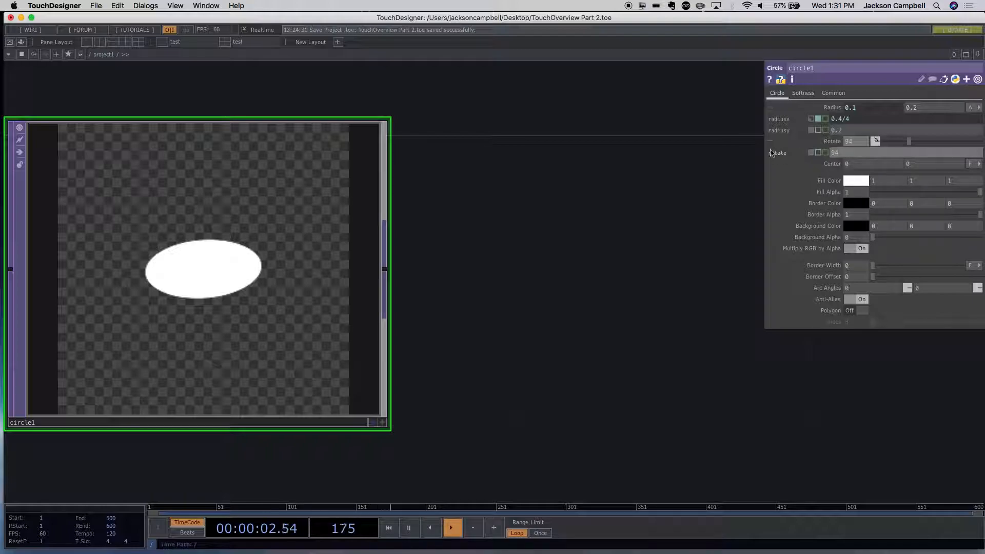
left_click(818, 153)
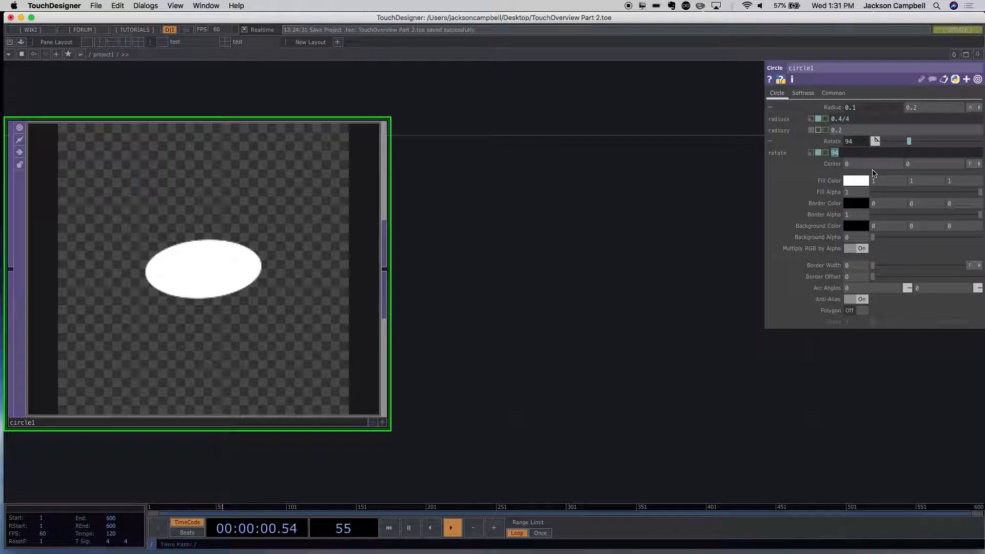
type("absTime")
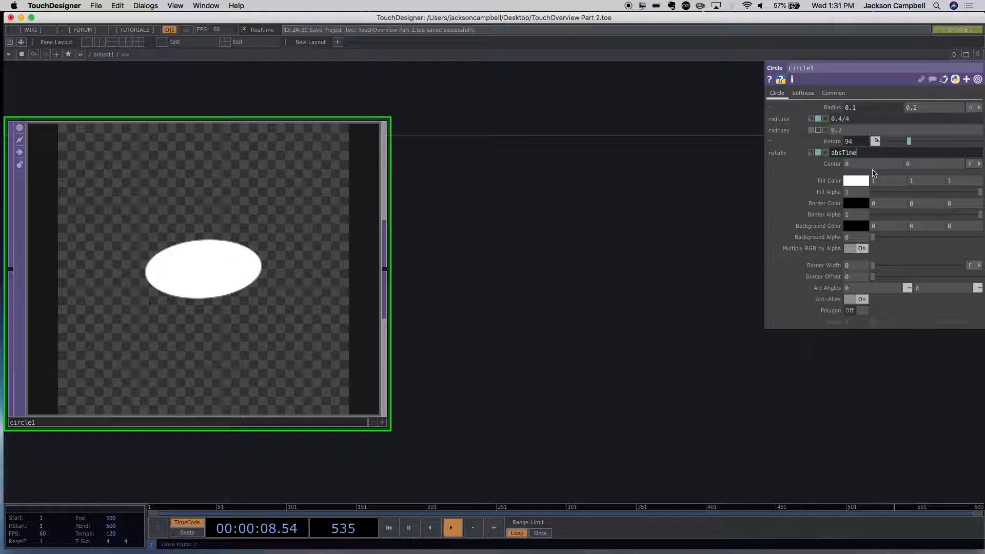
type(".seconds")
key("Return")
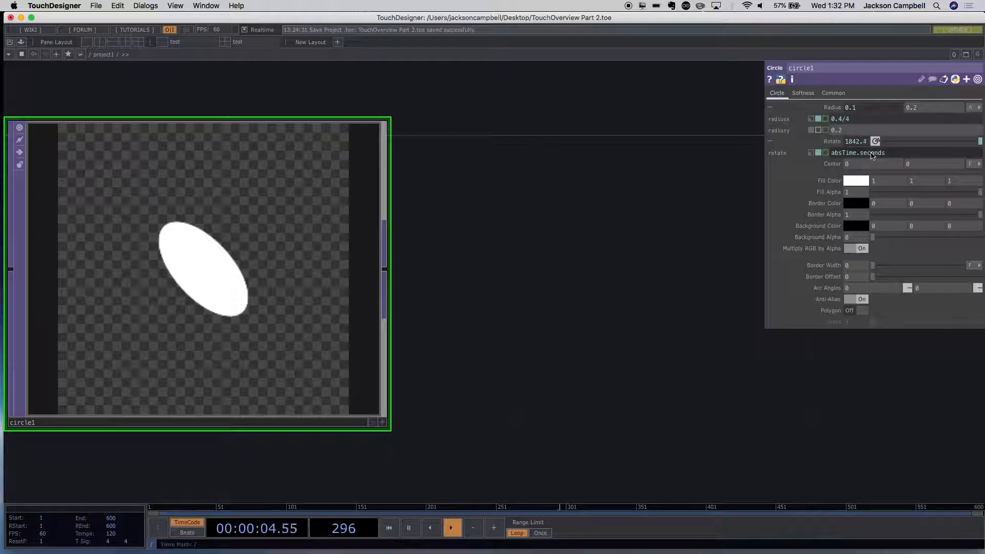
- Try multiplying the rotate expression, first as absTime.seconds*5 and again as absTime.seconds*10
left_click(898, 157)
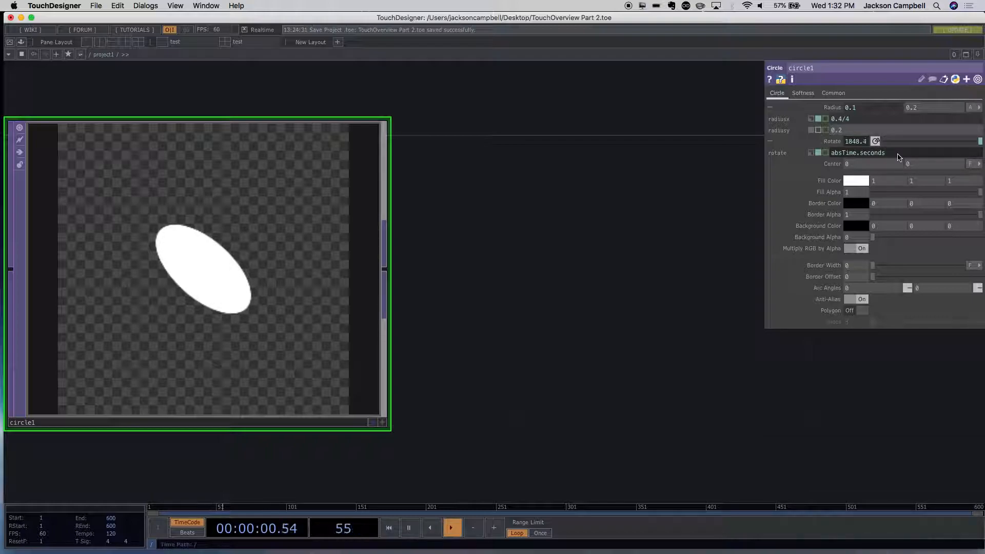
type("*5")
left_click(682, 180)
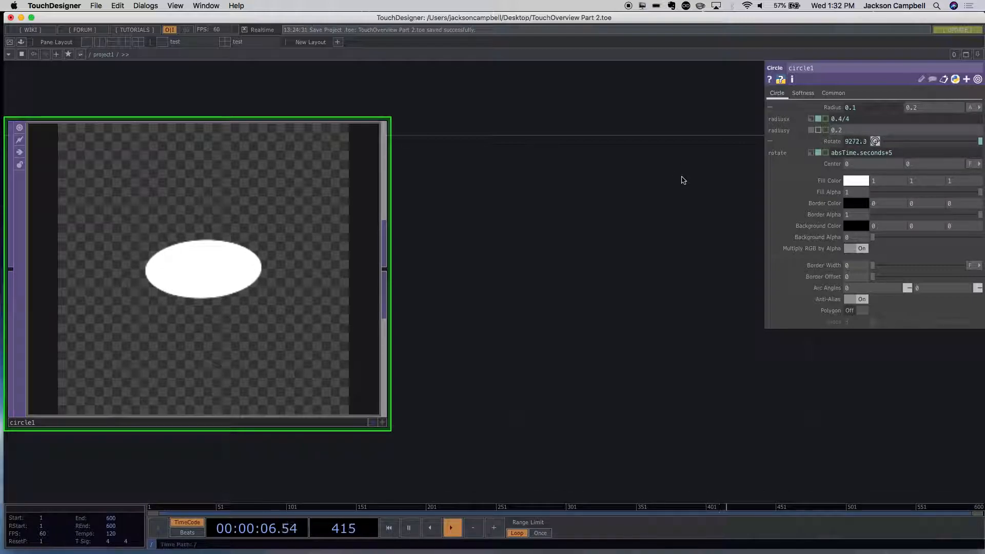
left_click(889, 153)
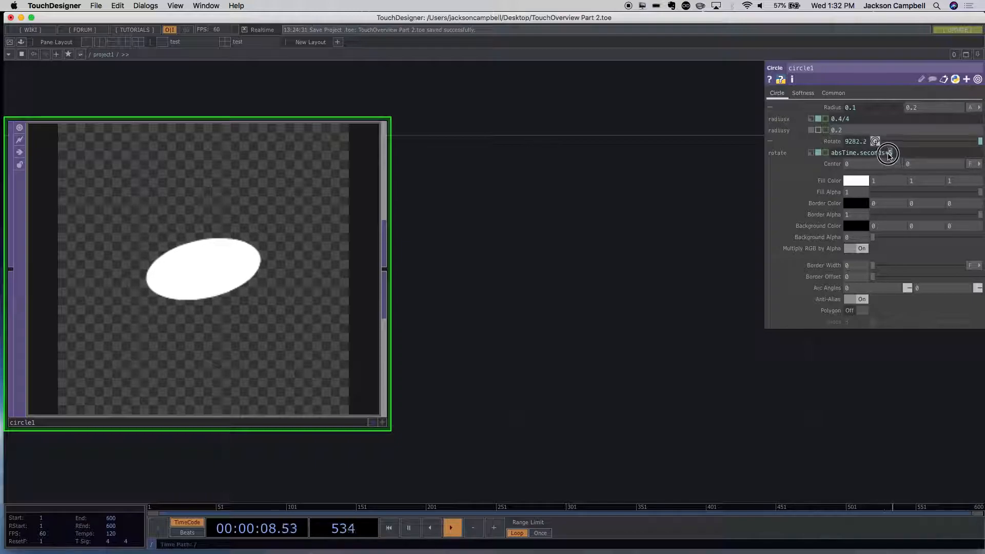
key("BackSpace")
type("10")
left_click(600, 186)
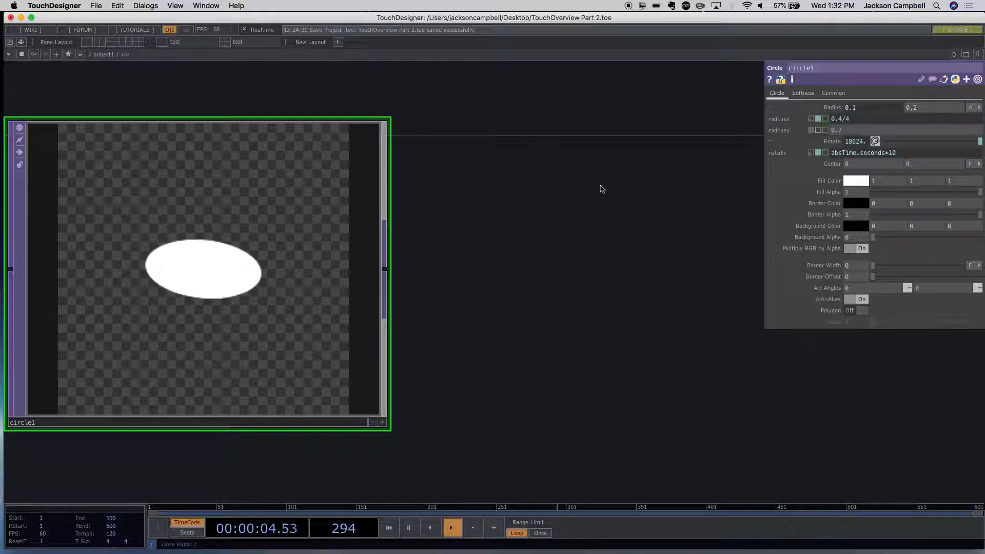
- Change the circle's rotate expression to absTime.frame
left_click(906, 153)
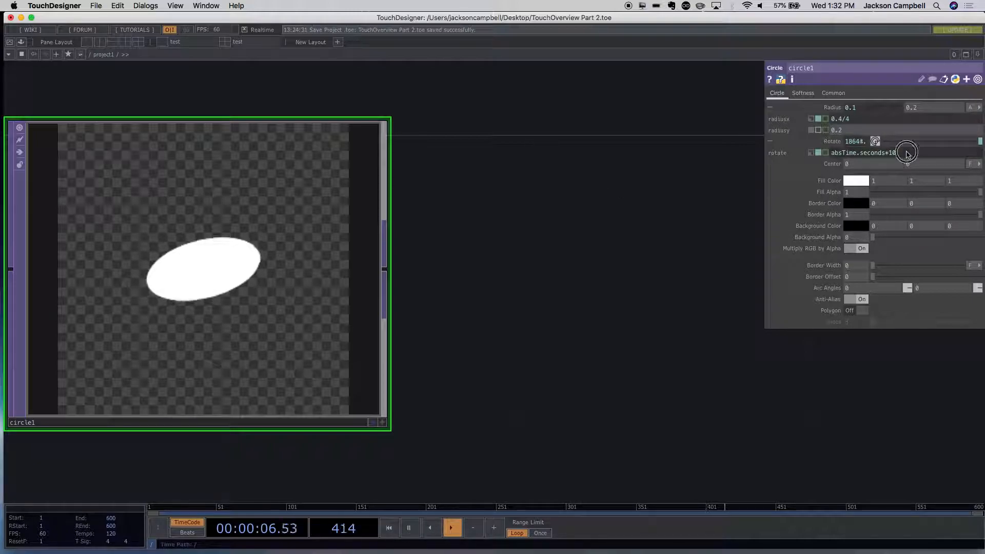
left_click_drag(906, 153, 860, 152)
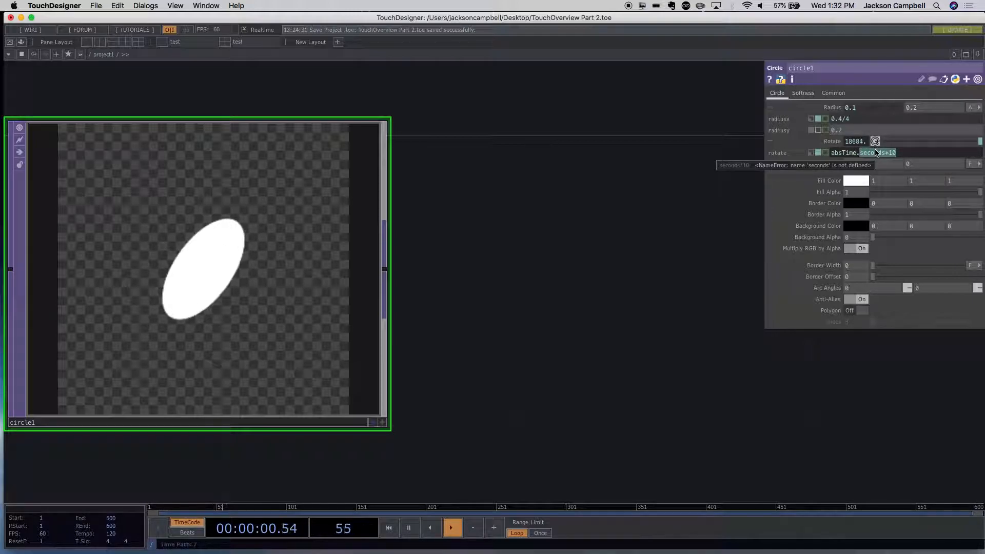
type("f")
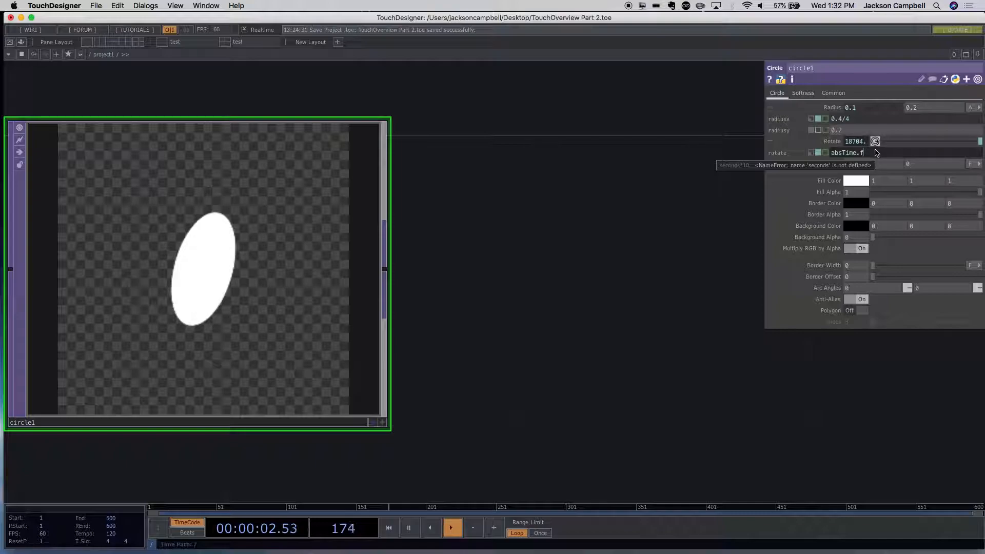
type("rame")
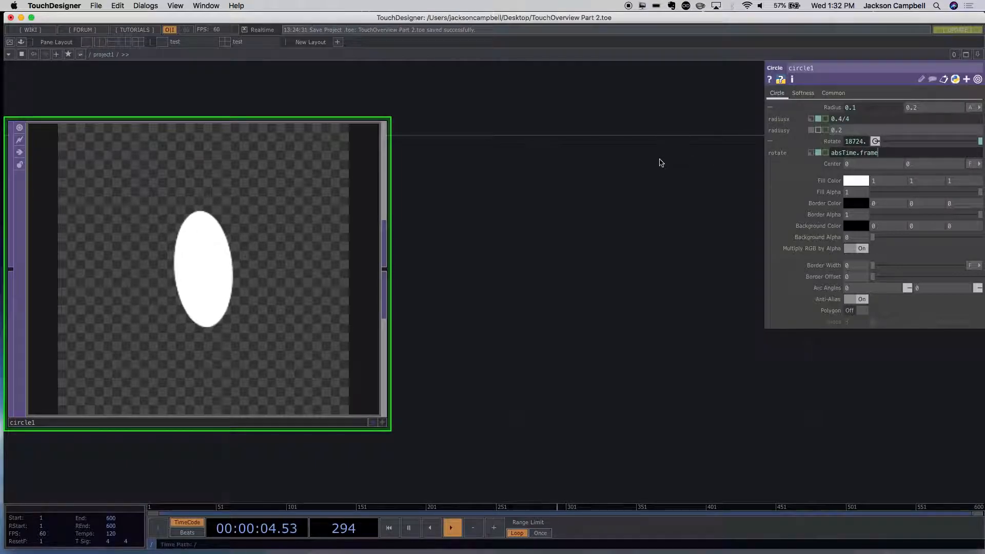
key("Return")
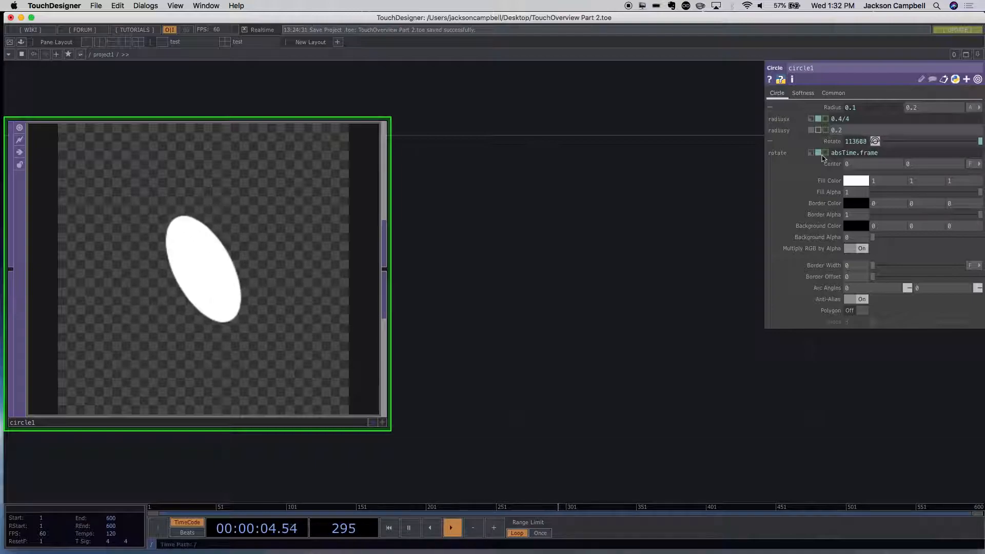
left_click(857, 154)
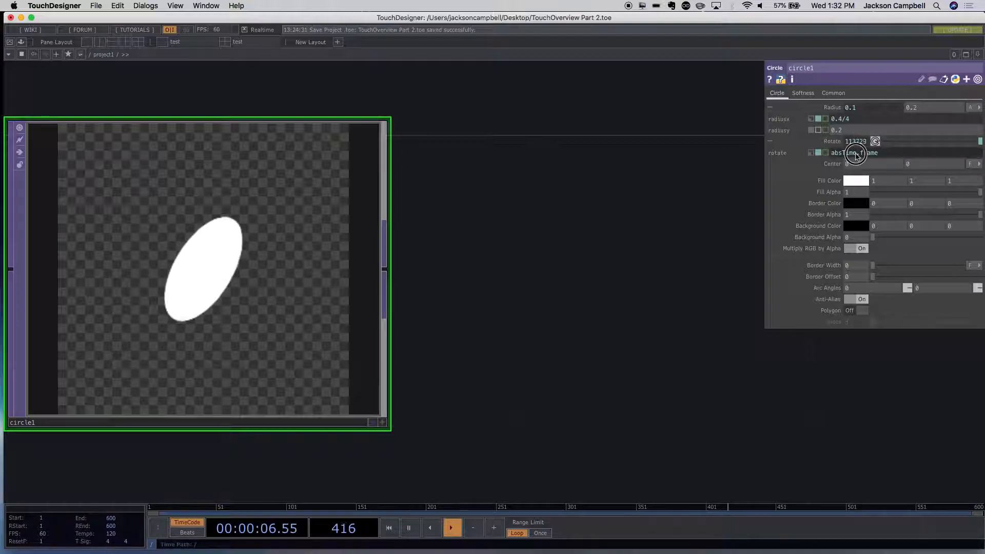
left_click_drag(880, 154, 818, 151)
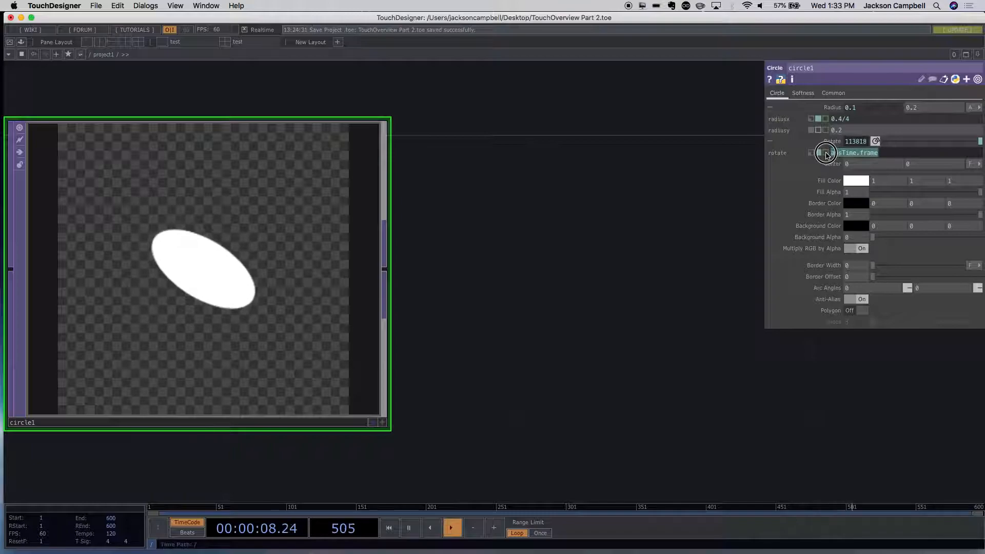
left_click(886, 153)
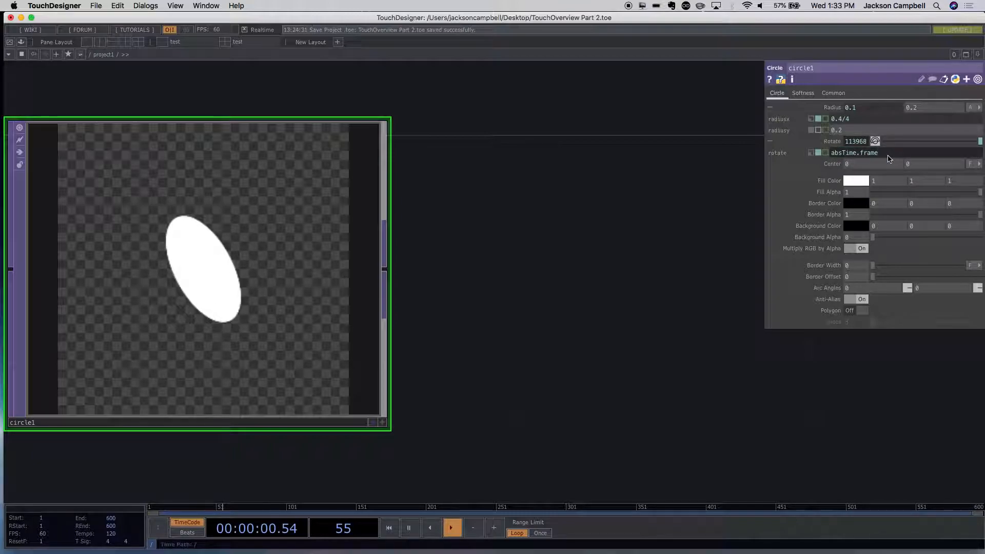
left_click(568, 211)
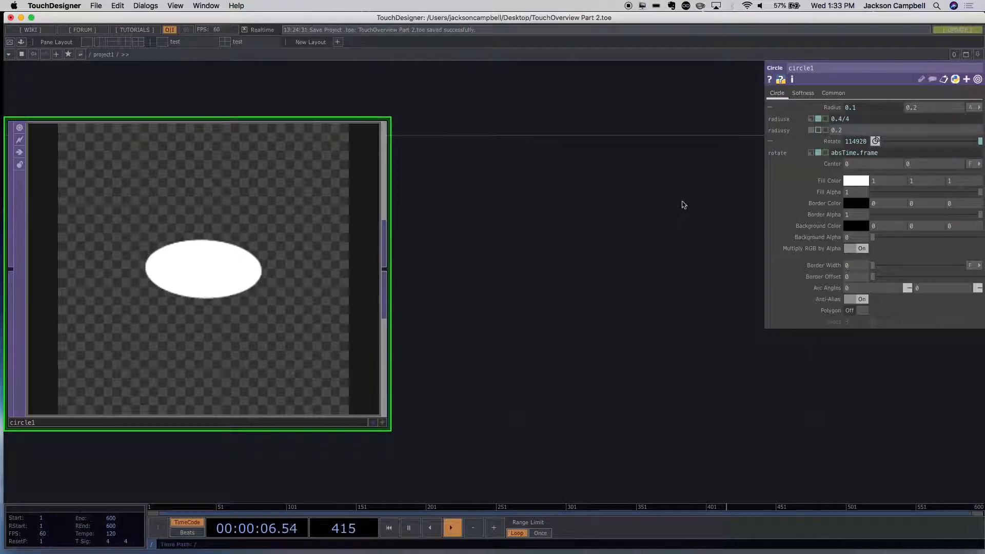
- Turn on the circle's Polygon option and set its Sides to 6
left_click(852, 314)
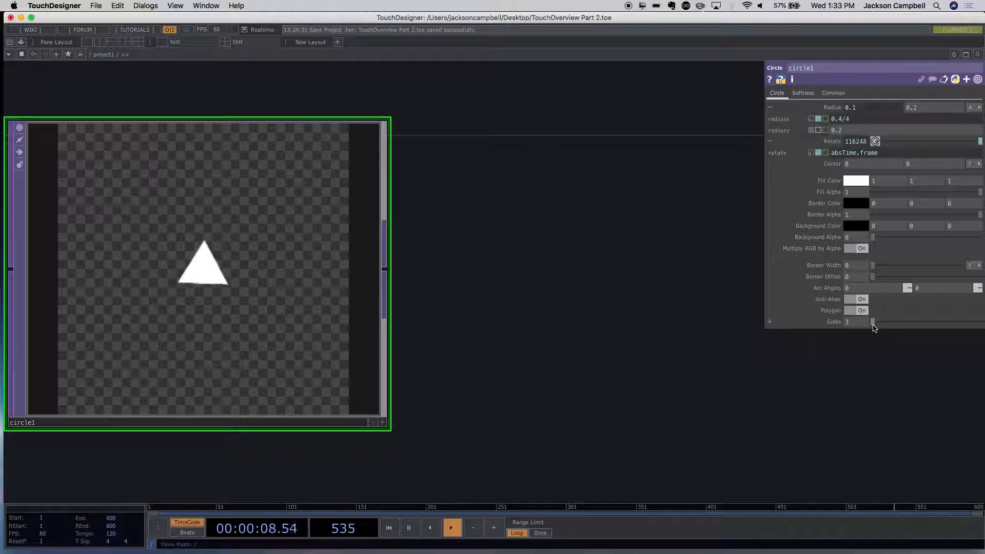
mouse_move(874, 328)
left_mouse_down()
mouse_move(910, 326)
mouse_move(881, 324)
left_mouse_up()
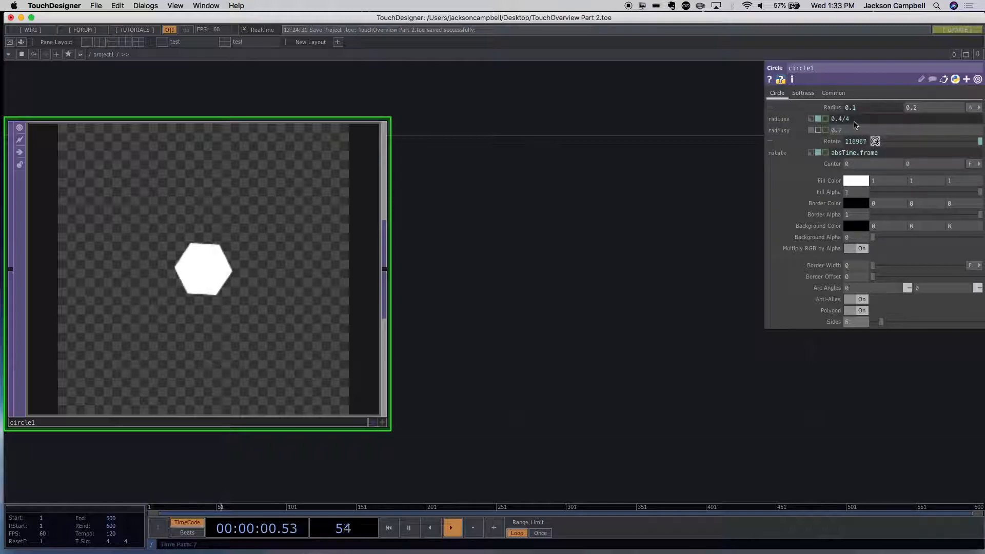
- Switch the circle's radius x from expression to constant mode and set it to .8
left_click(834, 120)
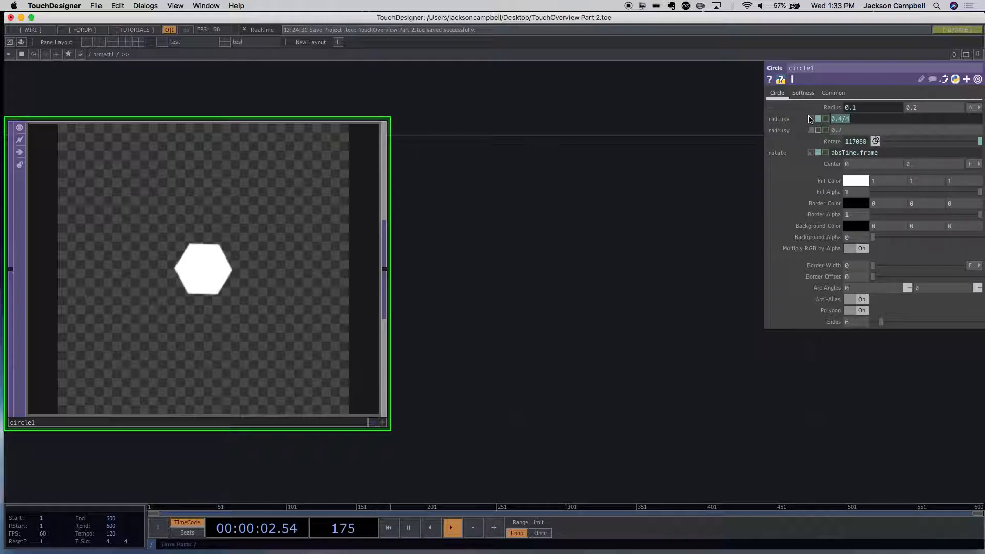
left_click(811, 120)
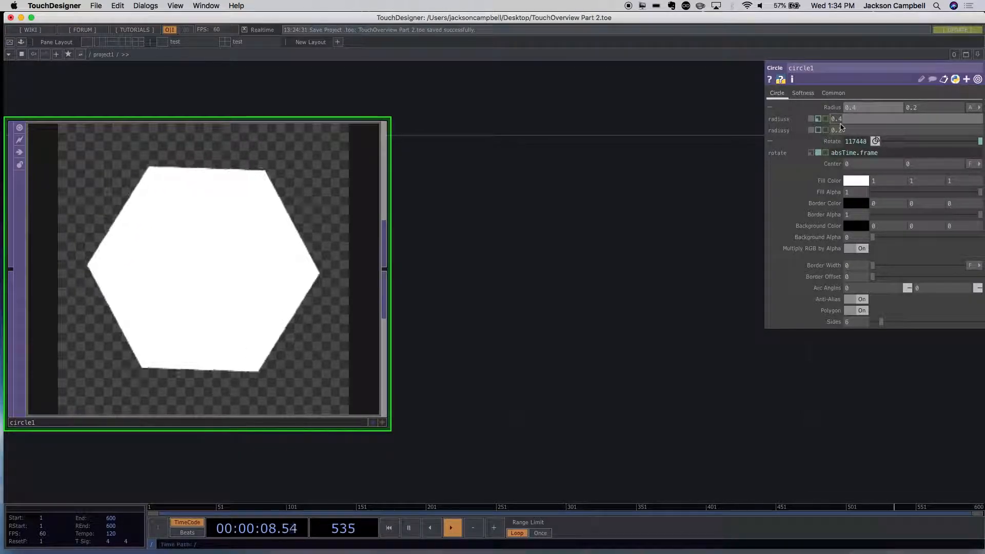
key("BackSpace")
type(".8")
key("Return")
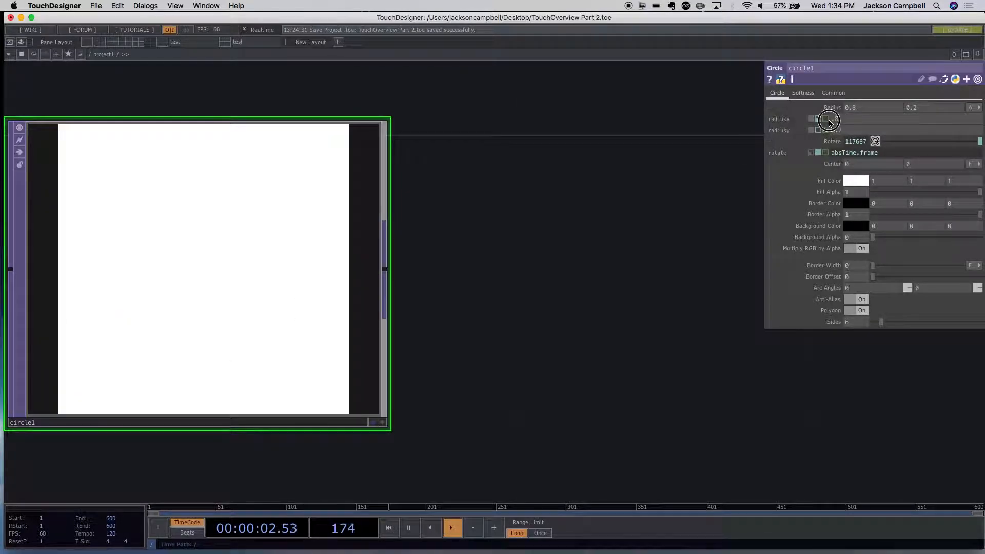
- Set the circle's radius x to .1 and turn off the Polygon option
key("BackSpace")
type(".1")
key("Return")
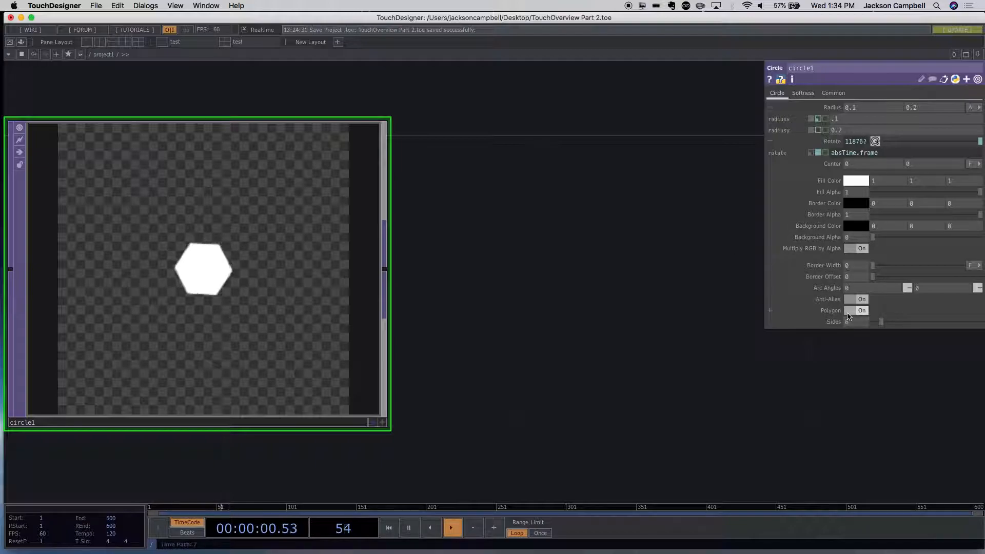
left_click(849, 311)
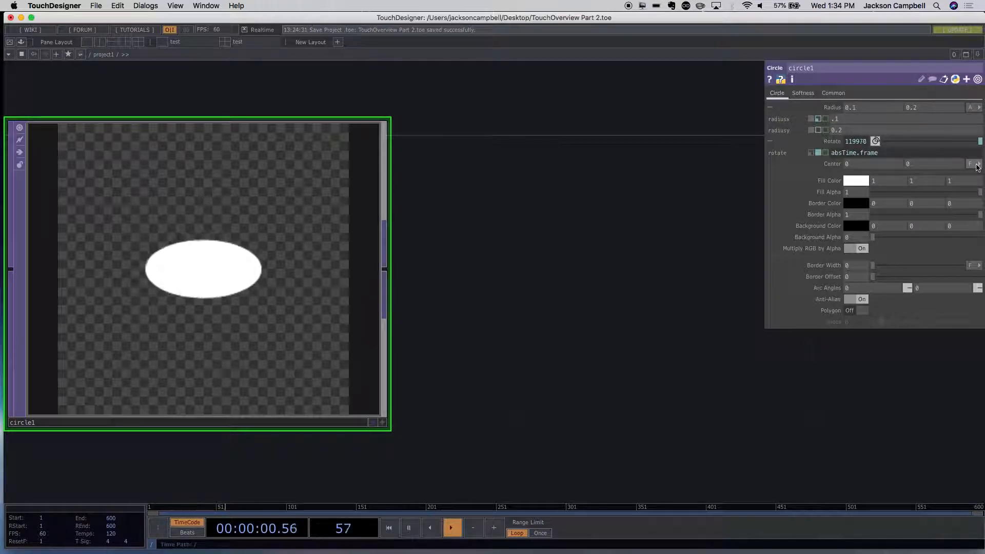
- Try Fraction Aspect as the unit of the circle's Center parameter and return it to Fraction
left_click(970, 164)
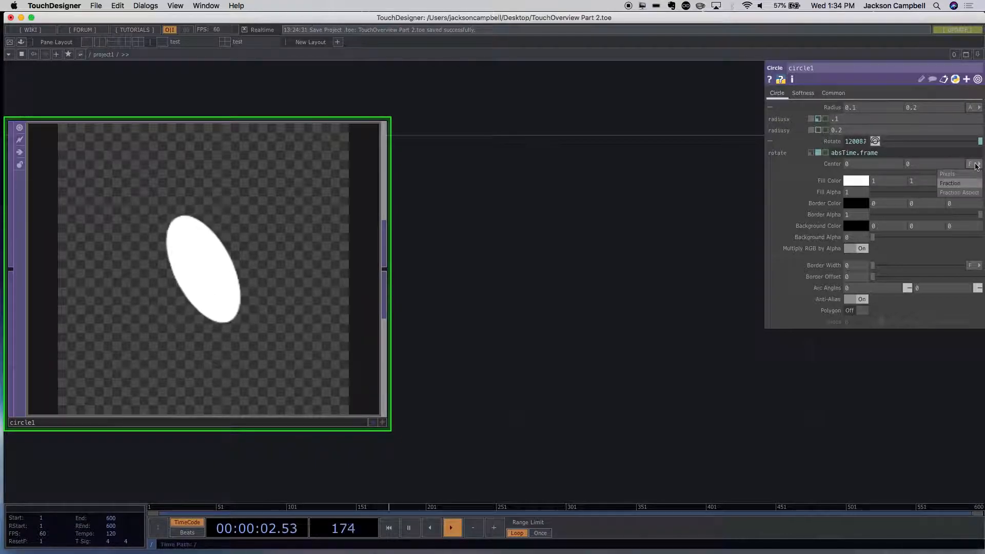
left_click(974, 167)
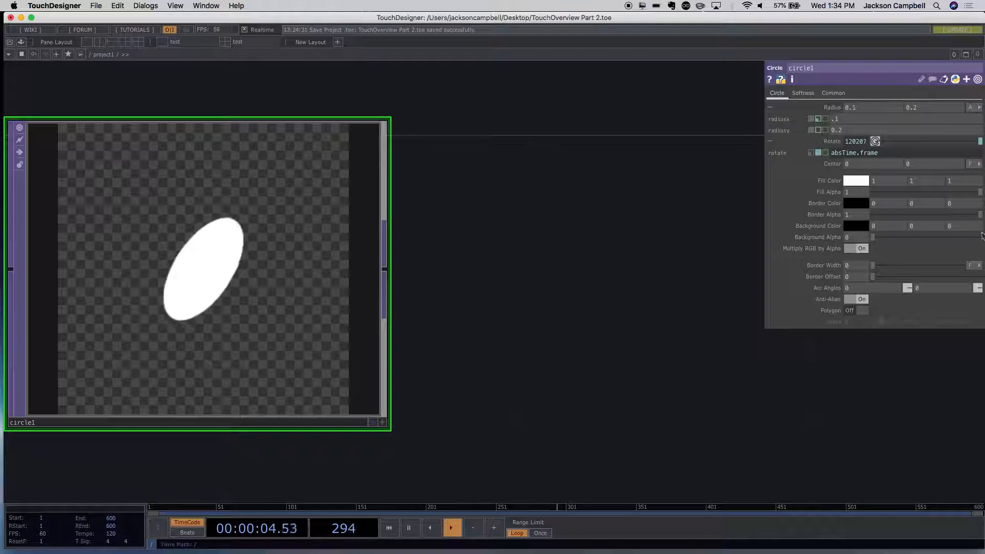
left_click(979, 166)
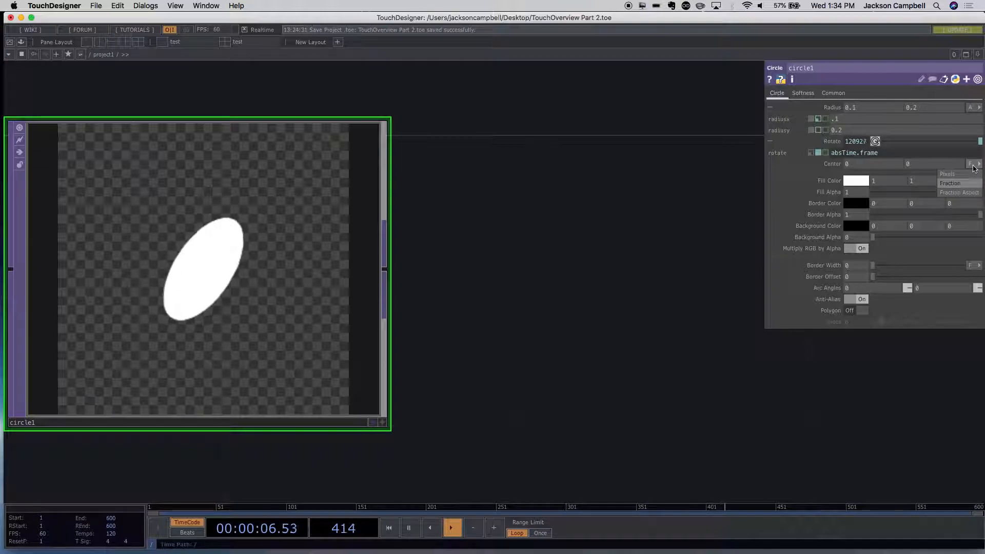
left_click(965, 194)
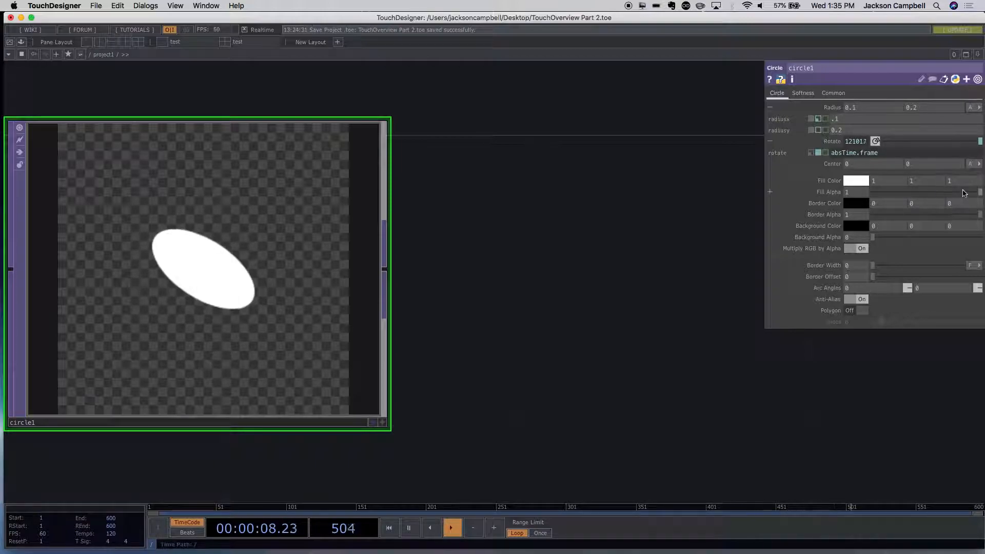
left_click(969, 164)
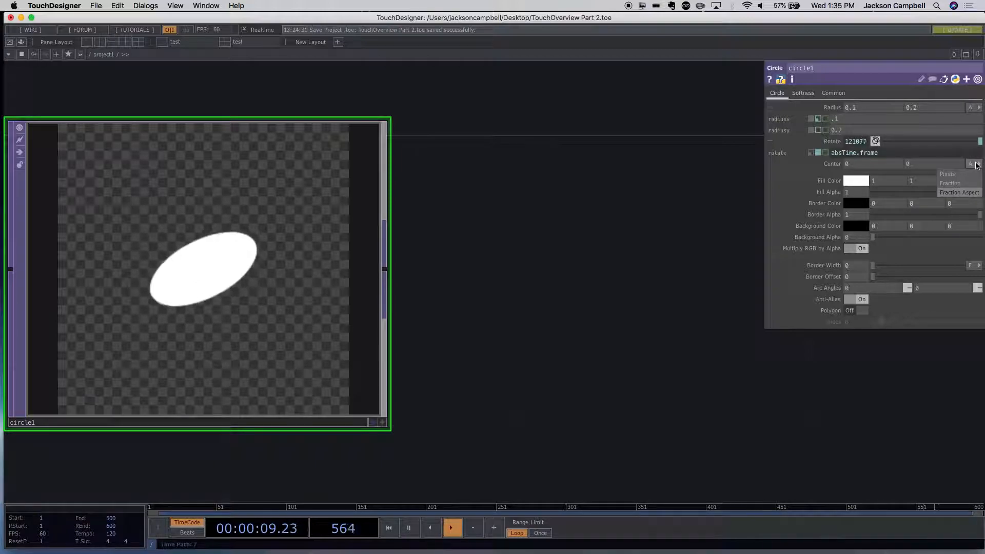
left_click(956, 184)
- Set the circle's Center to .25 horizontally and -.25 vertically
left_click(860, 165)
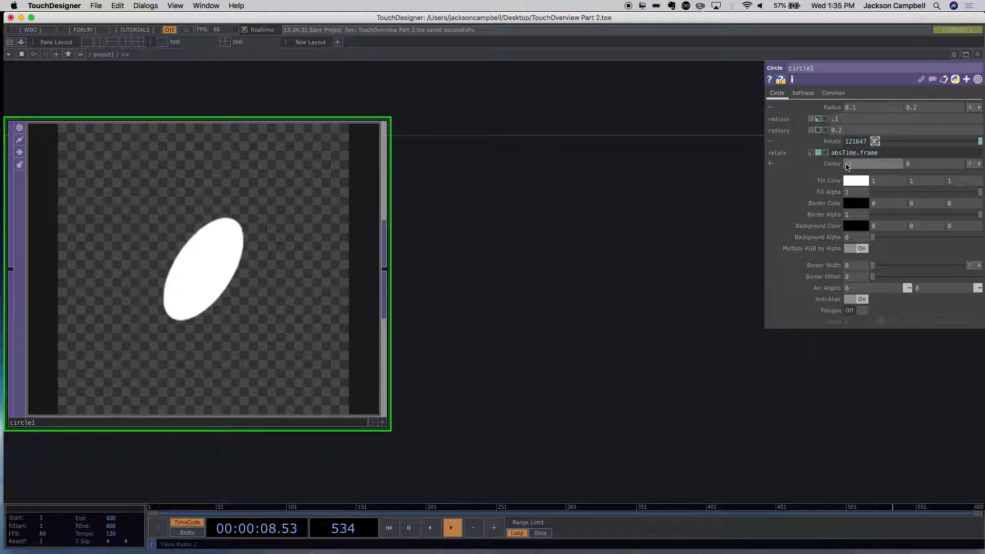
type(".25")
key("Return")
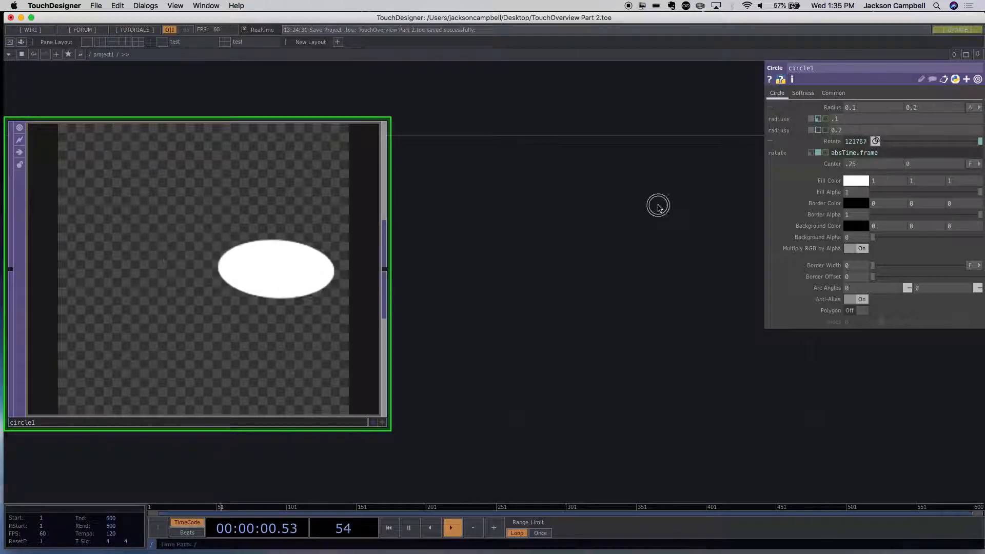
left_click(909, 168)
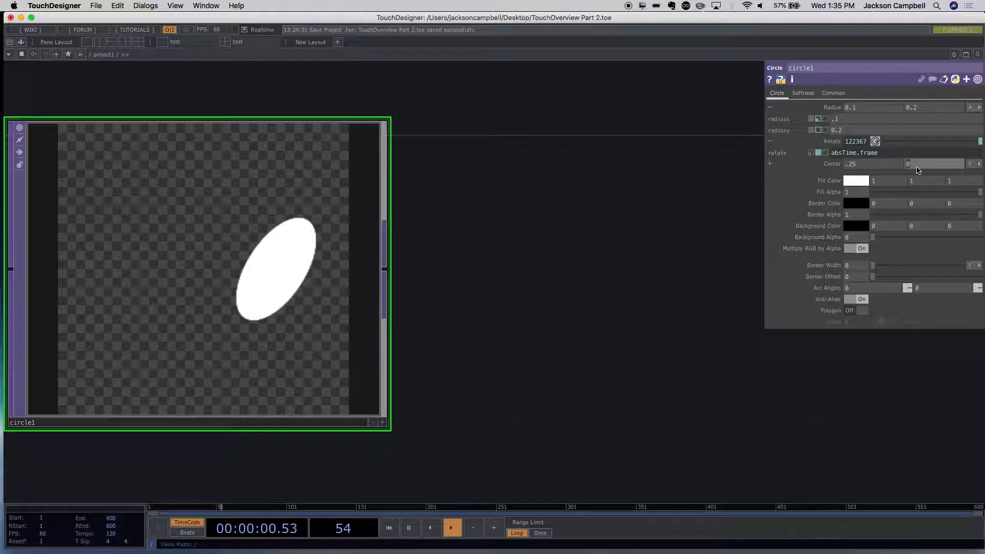
type("-.25")
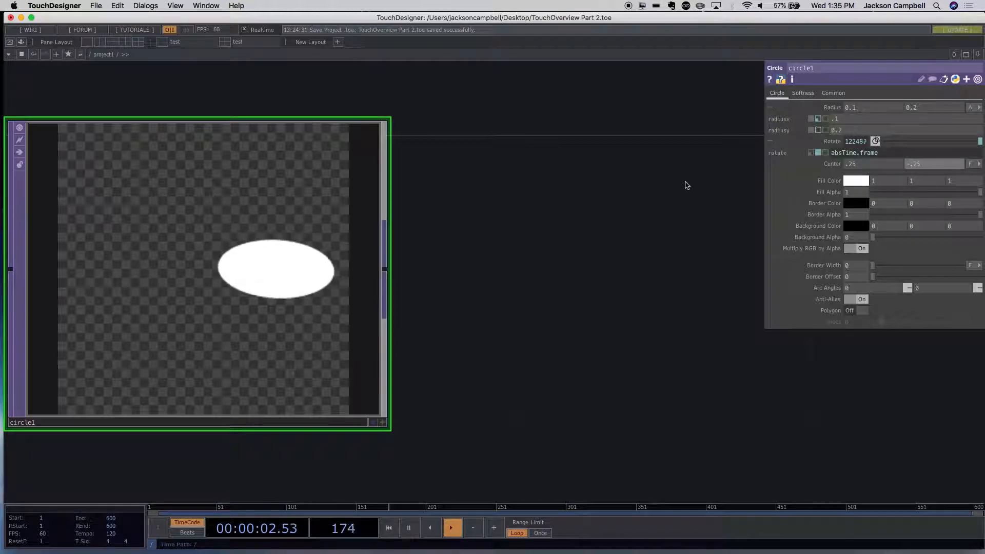
key("Return")
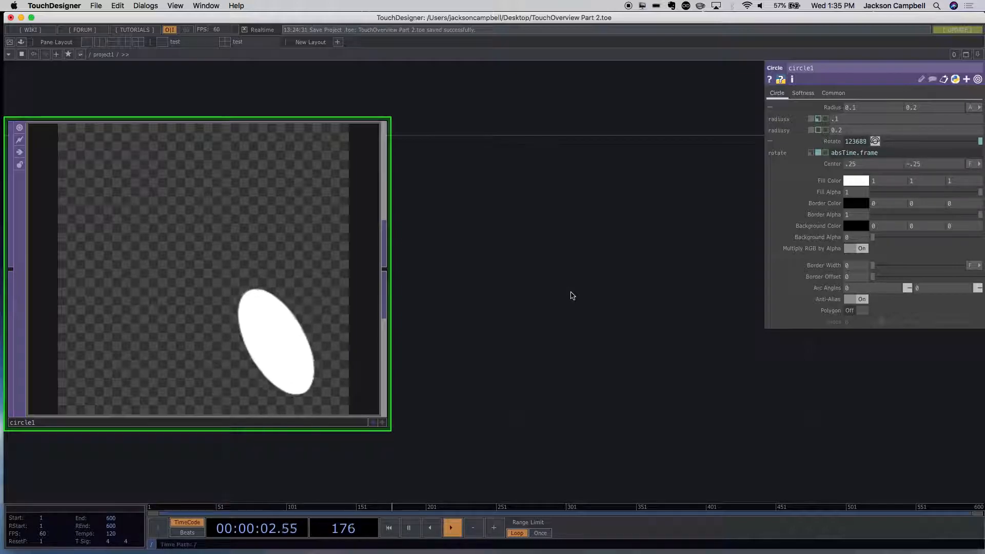
- Add a Text TOP to the network beside the circle
key("Tab")
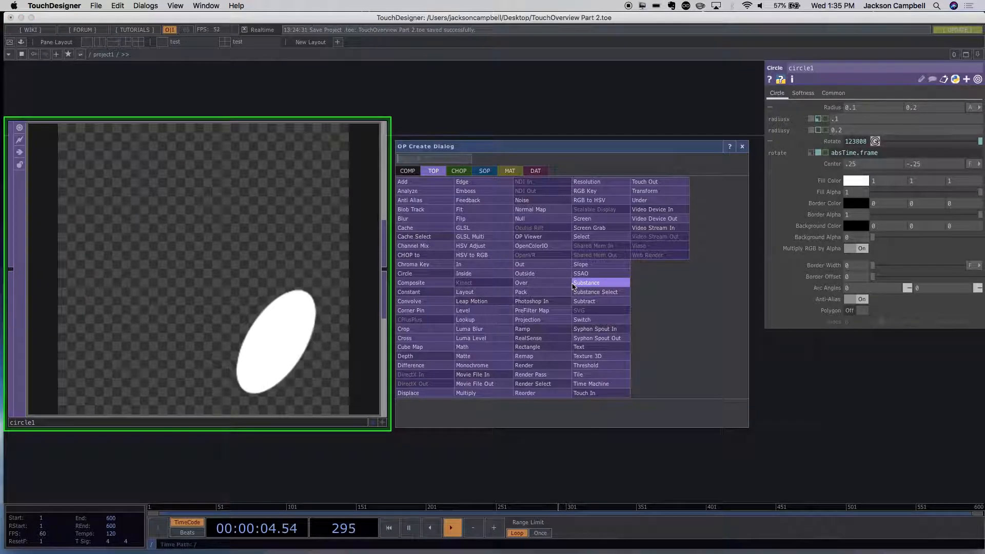
type("te")
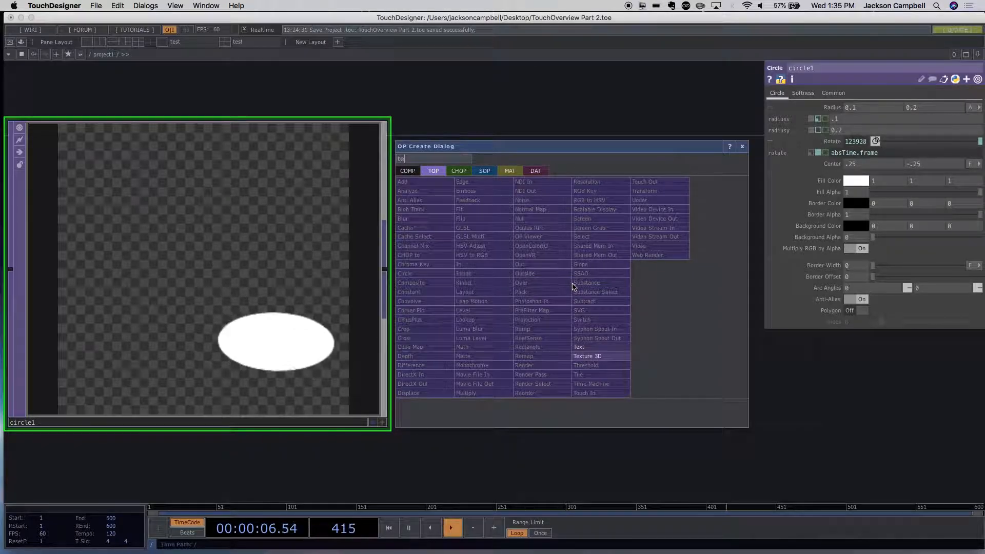
key("BackSpace")
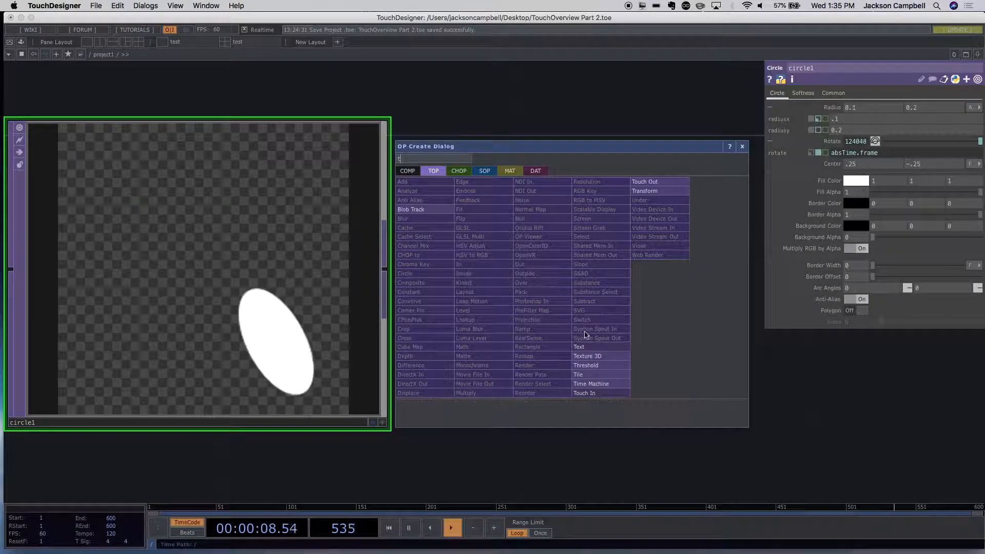
left_click(585, 347)
left_click(605, 294)
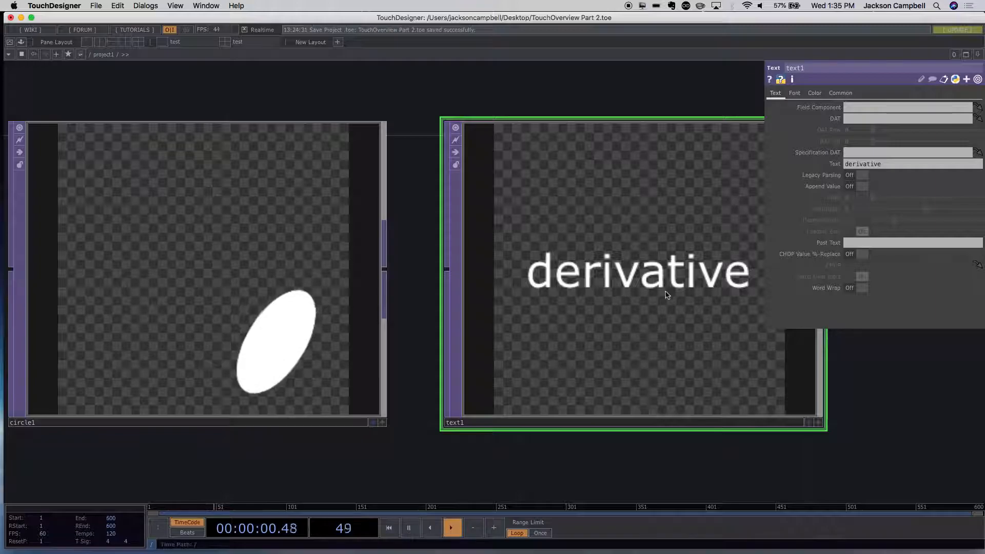
- Change the Text TOP's displayed text to "Hello World"
left_click(908, 169)
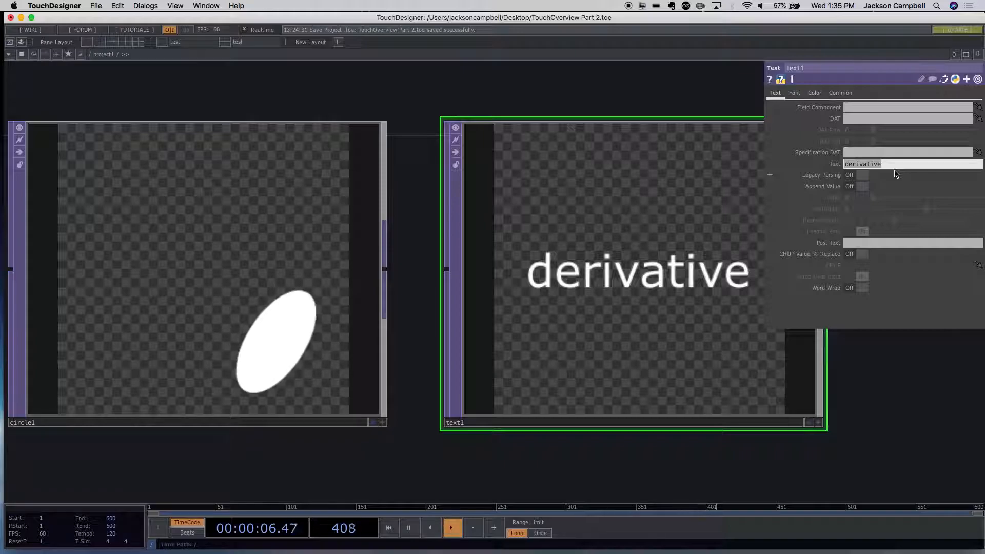
type("Hello")
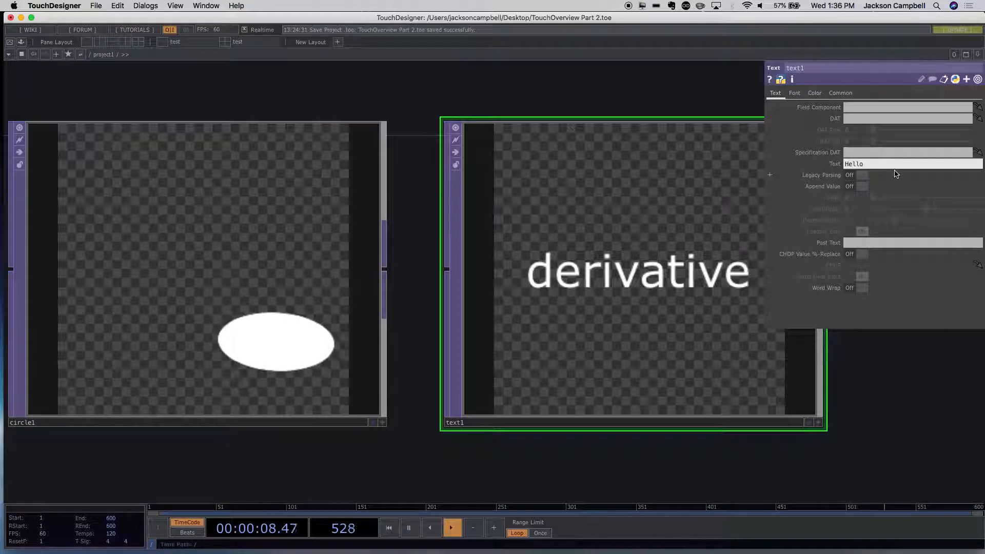
type(" World")
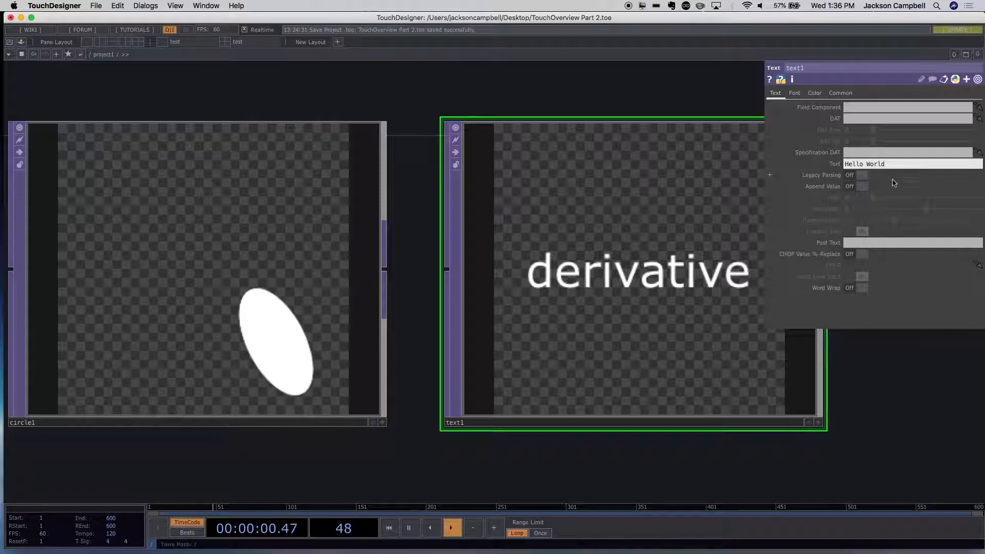
left_click(918, 310)
mouse_move(710, 378)
left_mouse_down()
mouse_move(652, 336)
mouse_move(724, 368)
left_mouse_up()
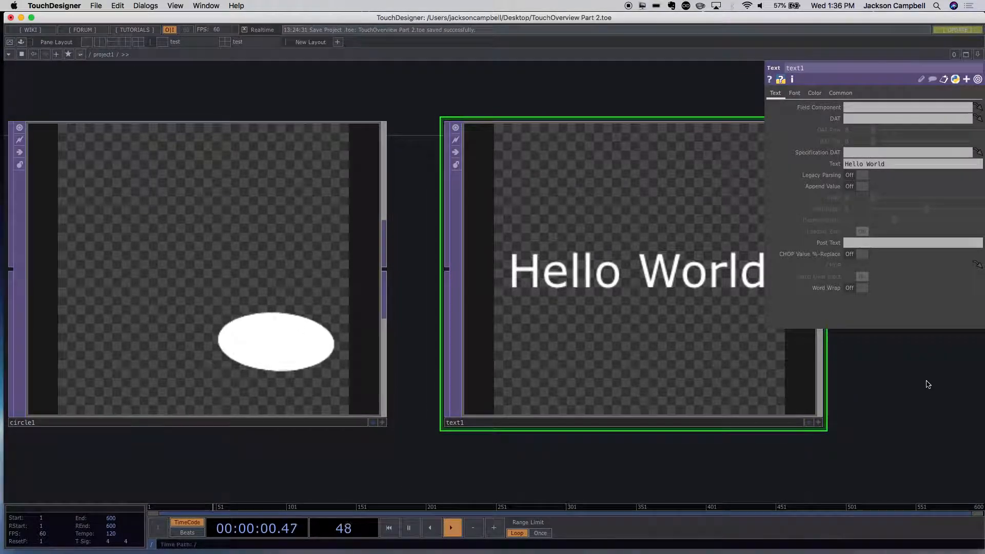
- Add a Select TOP to the network beside the Text TOP
scroll(898, 421, "down", 10)
left_click_drag(910, 431, 572, 316)
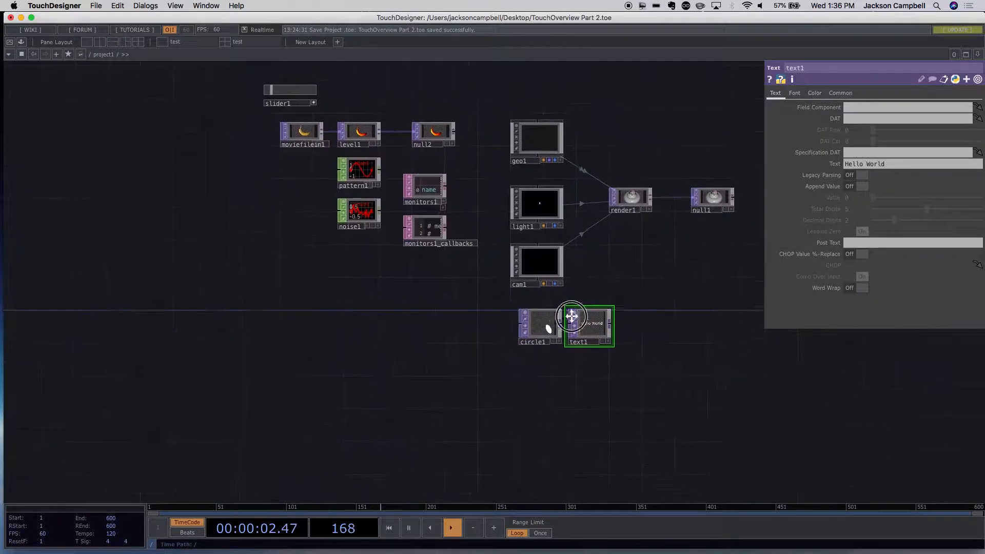
scroll(586, 295, "up", 3)
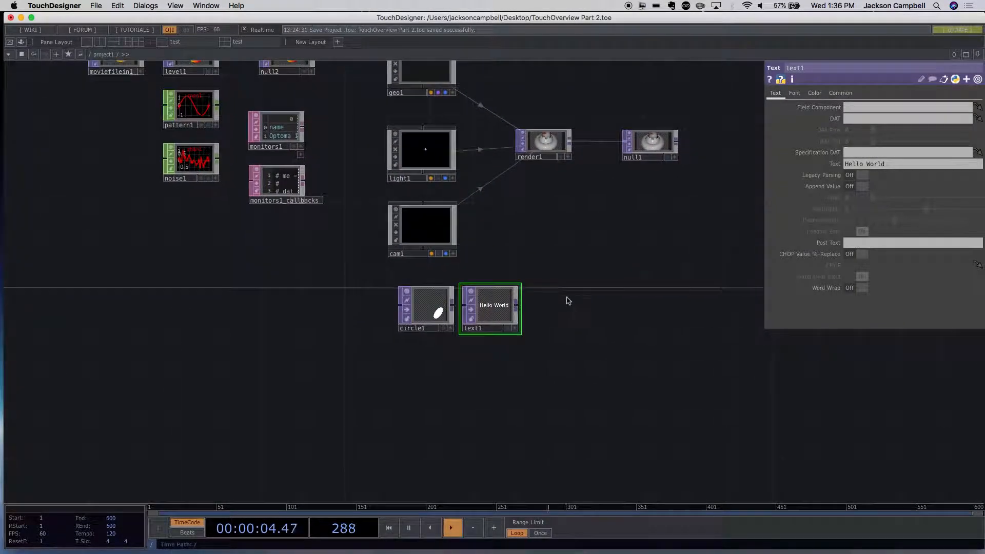
double_click(562, 295)
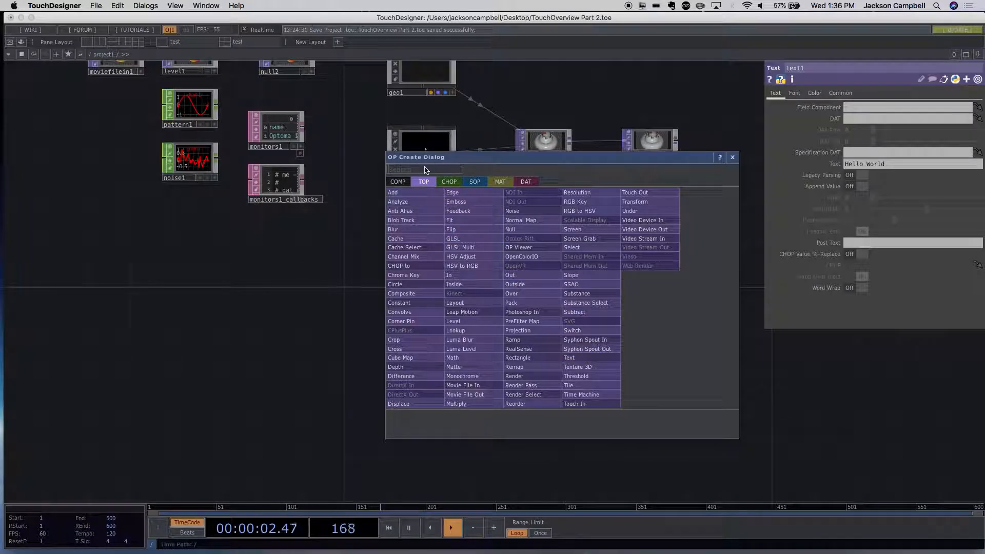
type("sel")
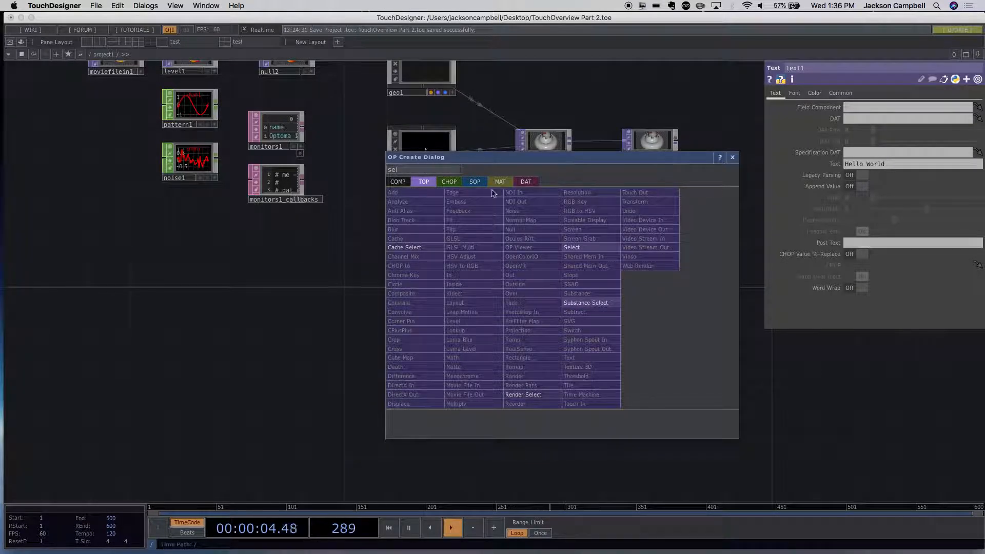
left_click(567, 250)
left_click(586, 290)
left_click_drag(623, 292, 542, 362)
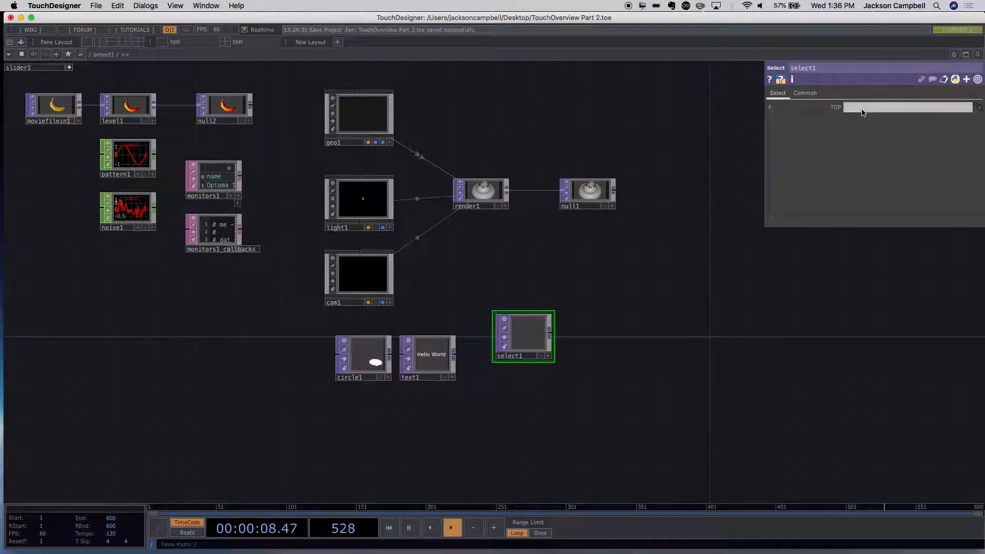
- Set the Select TOP's source TOP to null1
left_click(864, 112)
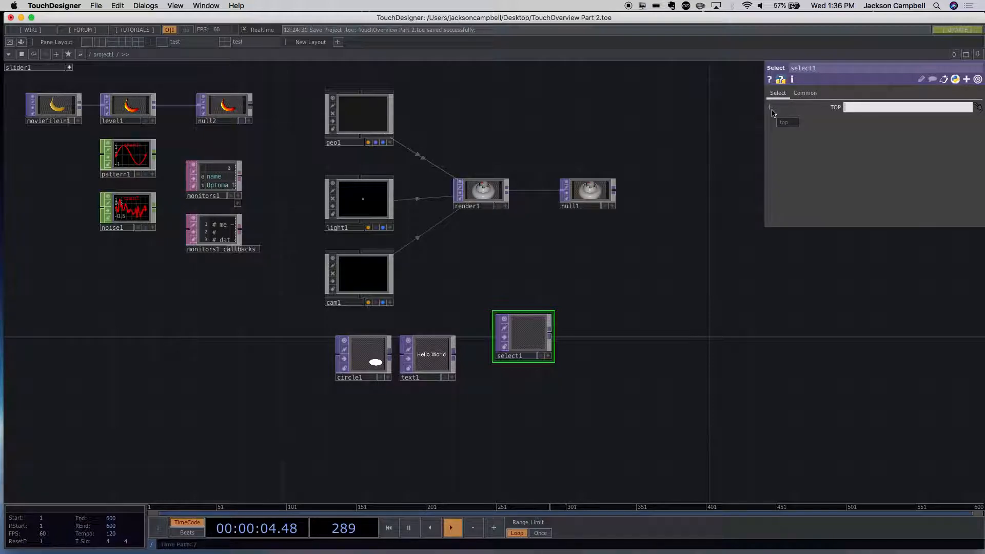
left_click(771, 108)
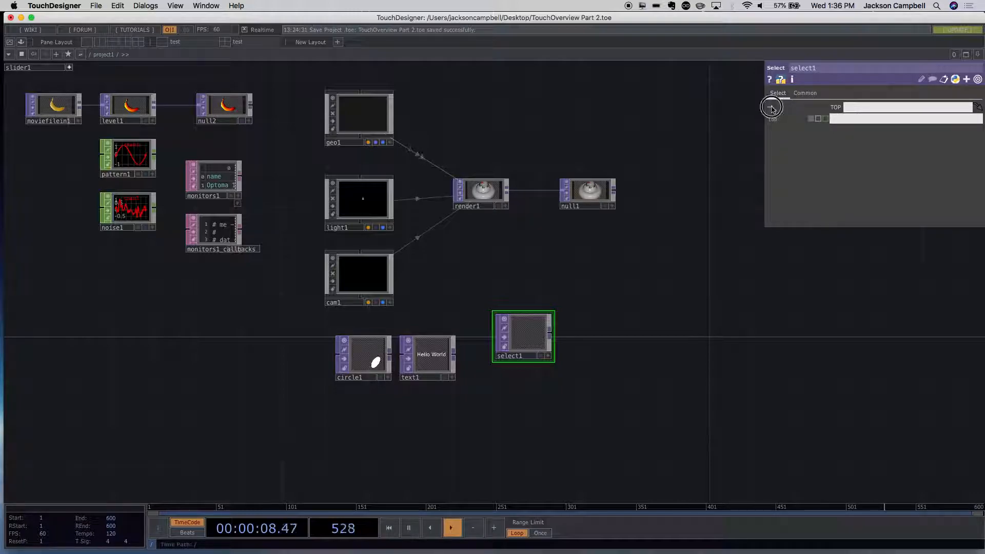
left_click(771, 108)
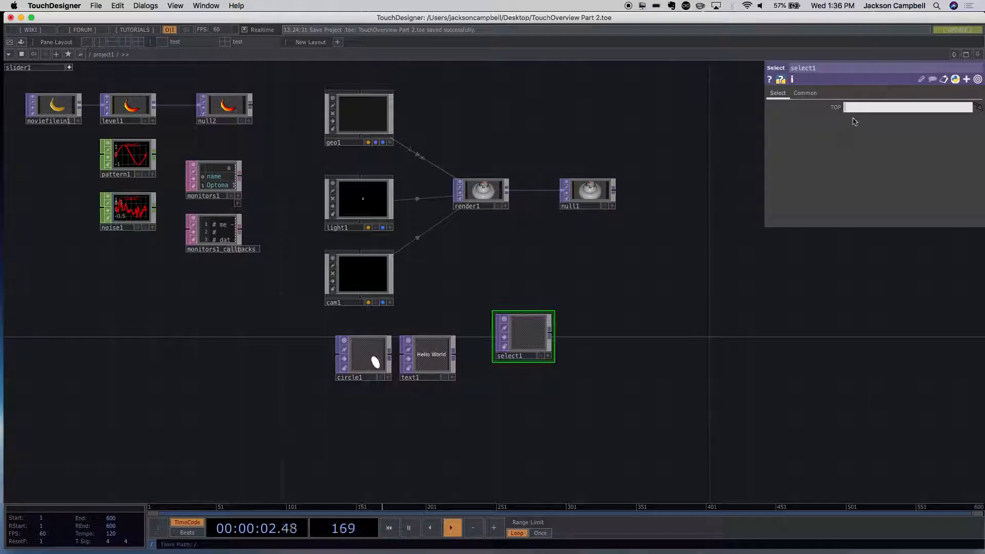
type("null1")
key("Return")
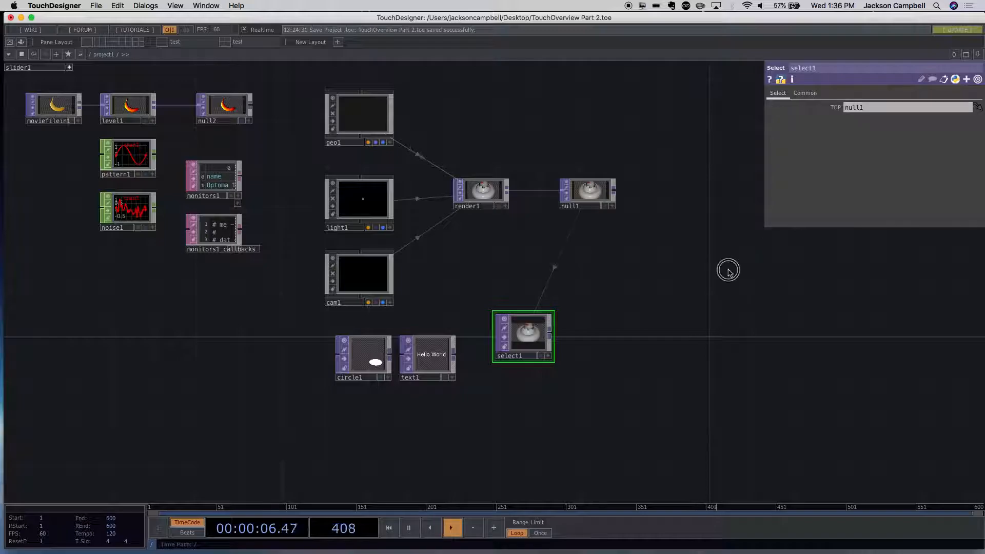
- Reposition the Select TOP in the network, higher up and nearer to the camera node
scroll(651, 323, "up", 1)
scroll(648, 322, "up", 2)
scroll(650, 318, "down", 2)
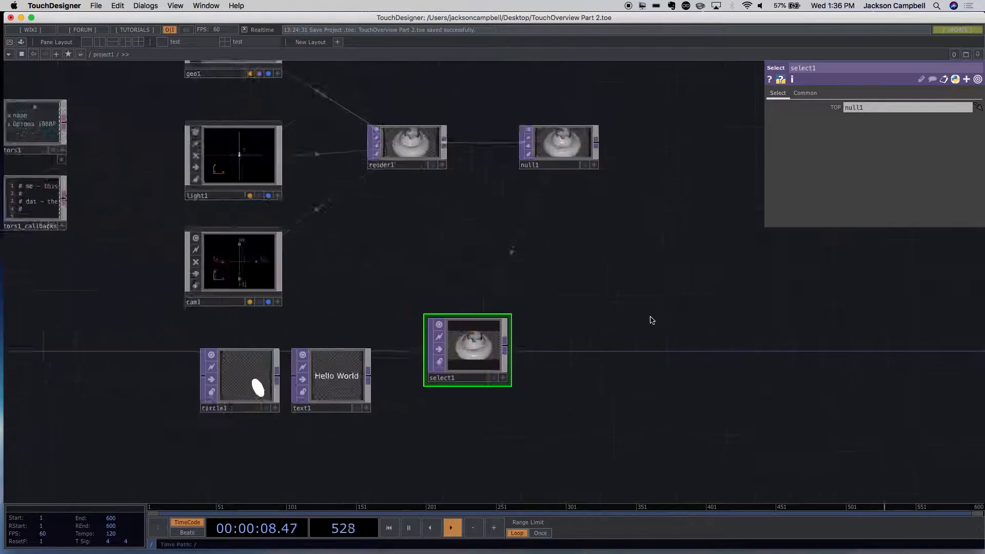
scroll(650, 318, "up", 1)
left_click_drag(447, 369, 462, 301)
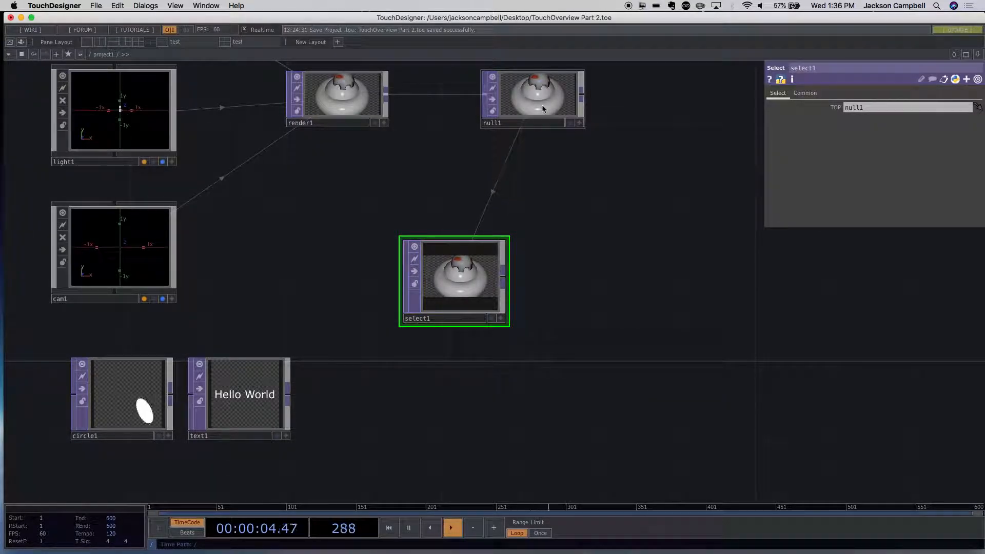
left_click_drag(494, 274, 396, 273)
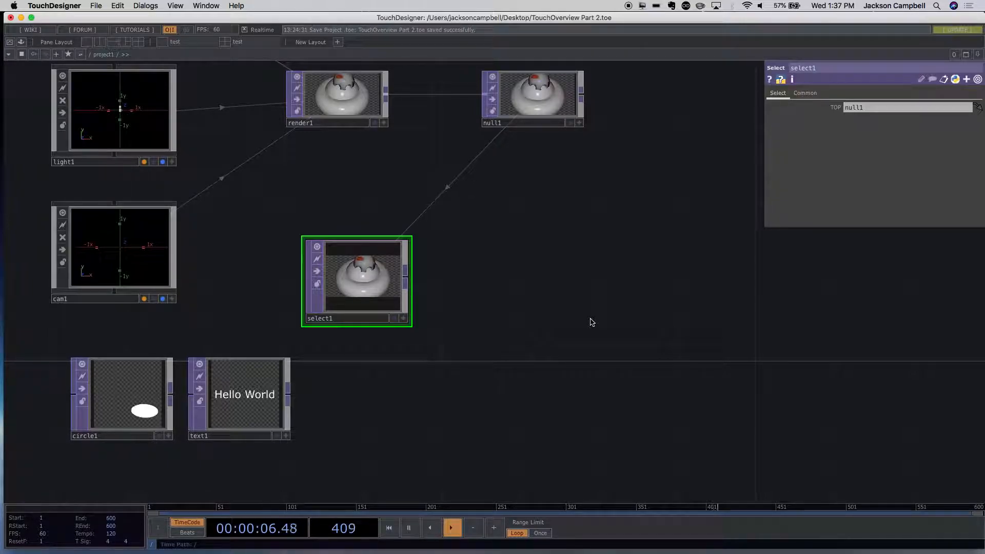
- Add a Trigger CHOP to the network beside the Text TOP and below the Select TOP
left_click_drag(470, 332, 408, 235)
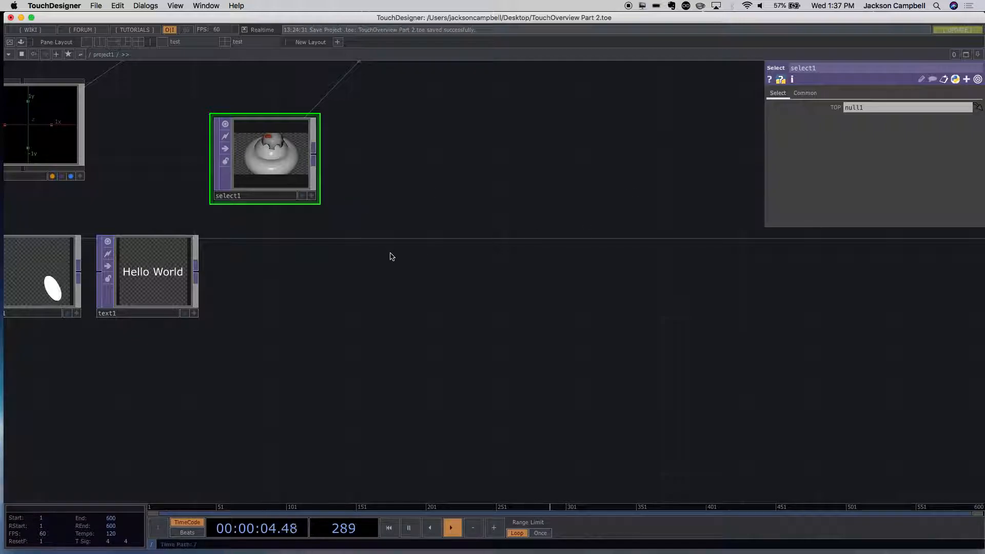
left_click_drag(313, 285, 495, 294)
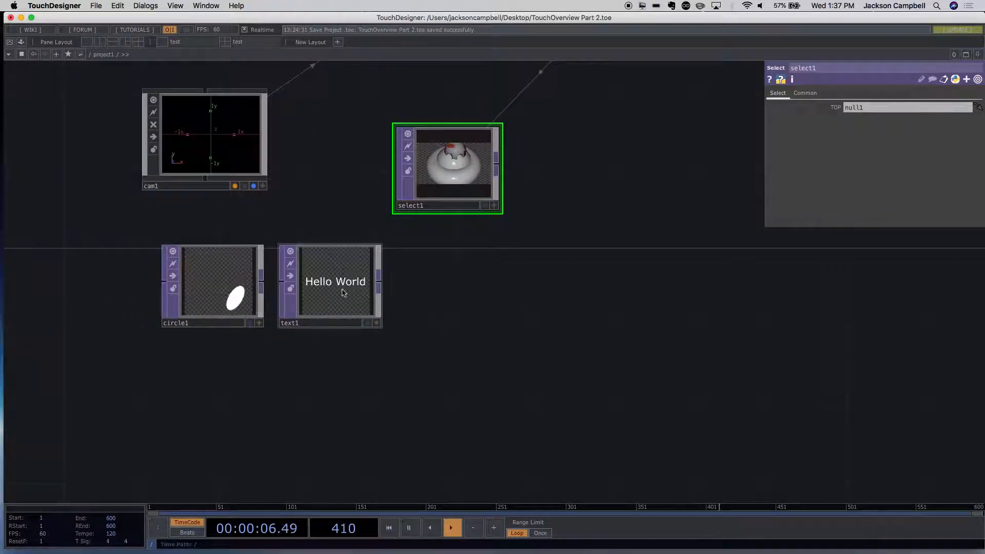
double_click(484, 330)
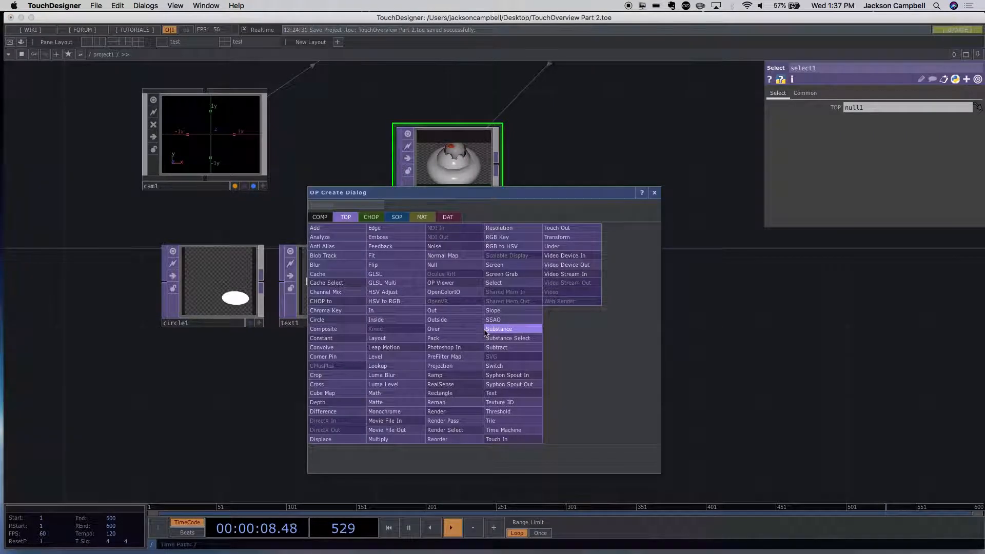
left_click(376, 218)
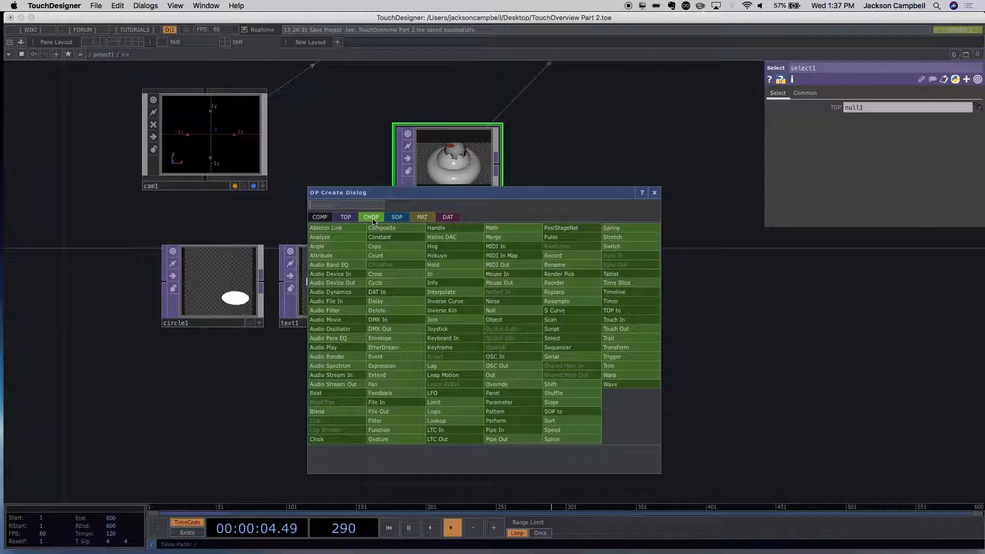
type("tri")
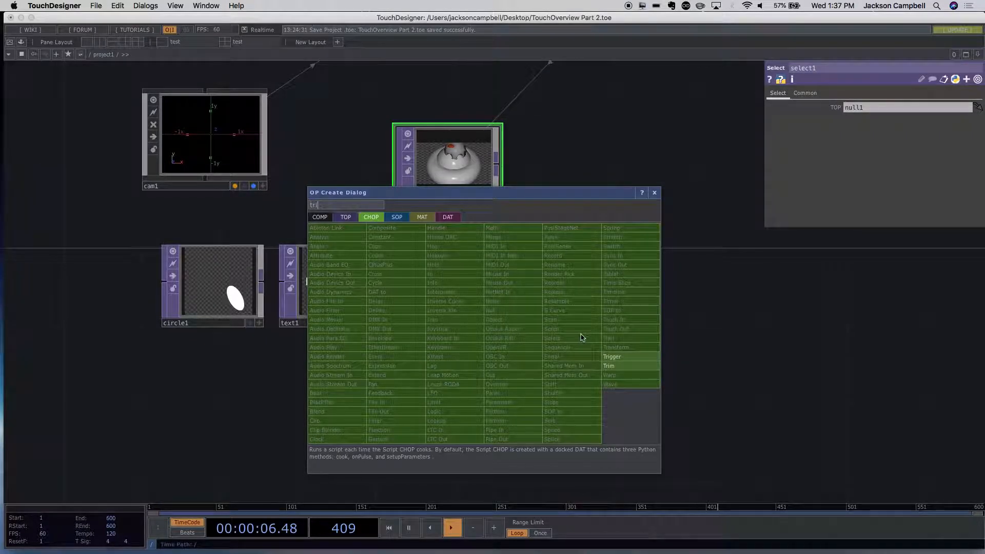
left_click(612, 356)
left_click(524, 312)
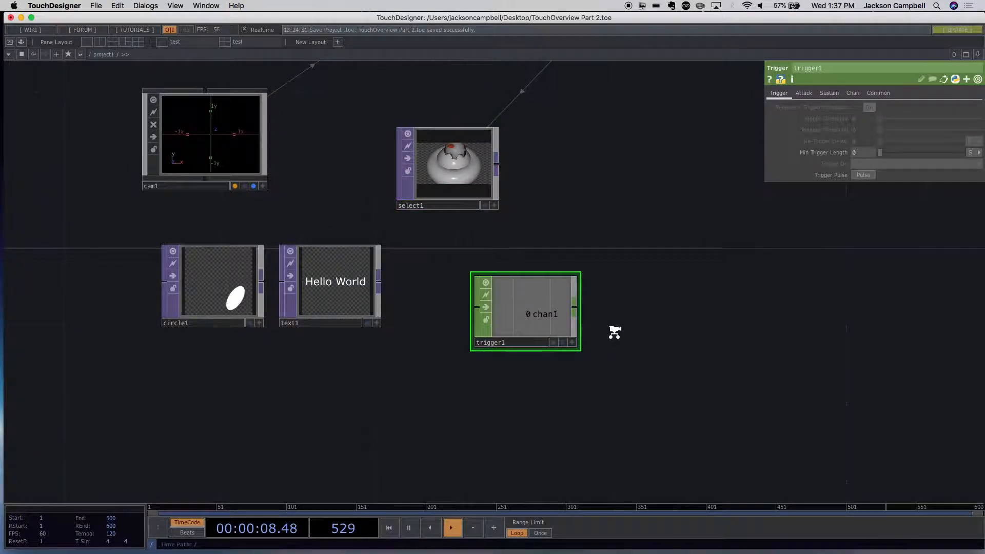
- Fire the Trigger CHOP's Trigger Pulse several times
scroll(614, 332, "up", 5)
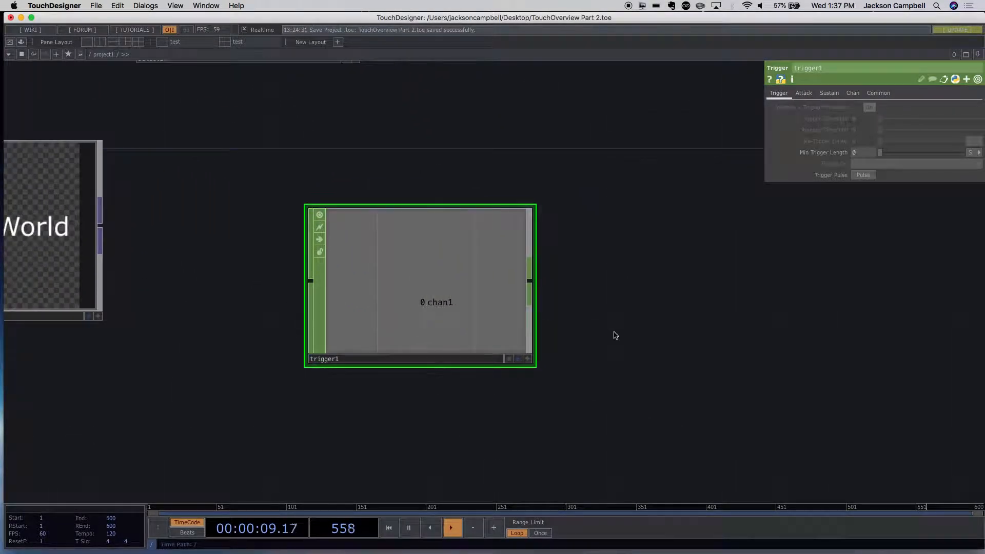
left_click(862, 176)
left_click(861, 176)
left_click(862, 175)
- Set the Trigger CHOP's Attack Shape, Decay Shape and Release Shape to Linear
left_click(804, 94)
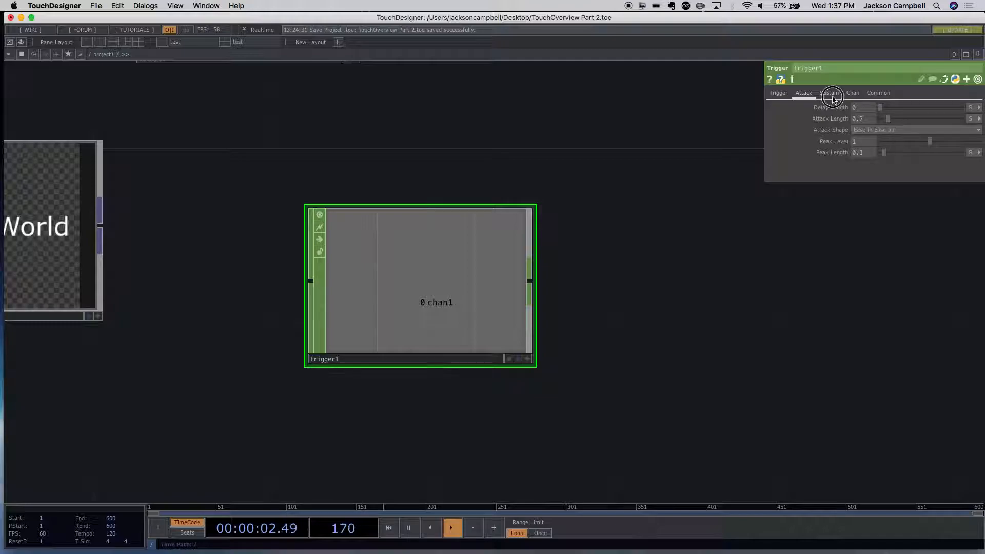
left_click(832, 96)
left_click(805, 94)
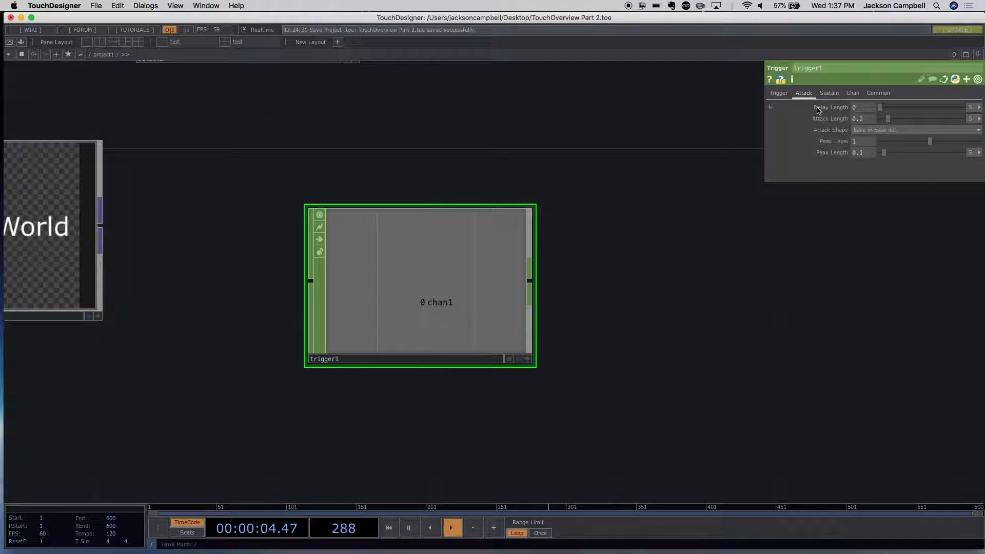
left_click(861, 131)
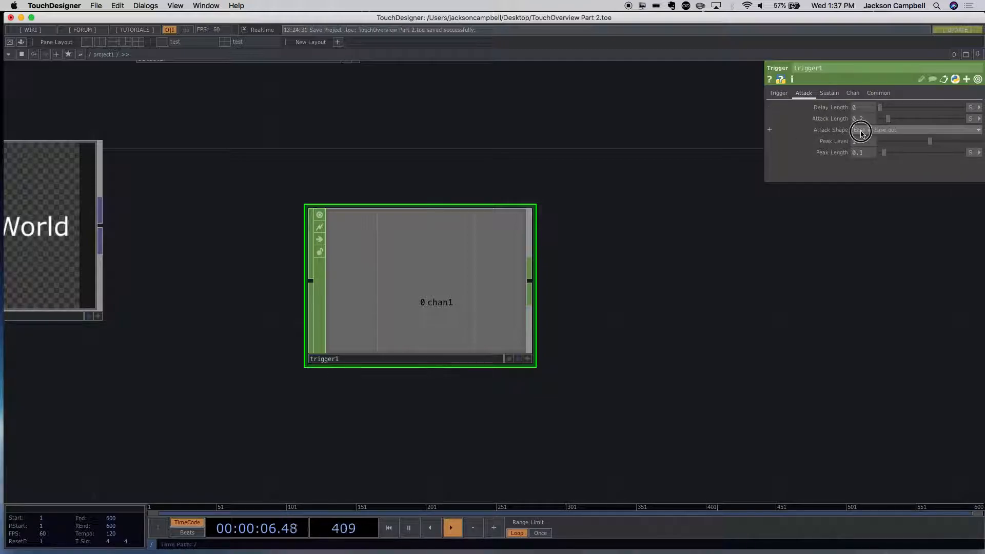
left_click(862, 124)
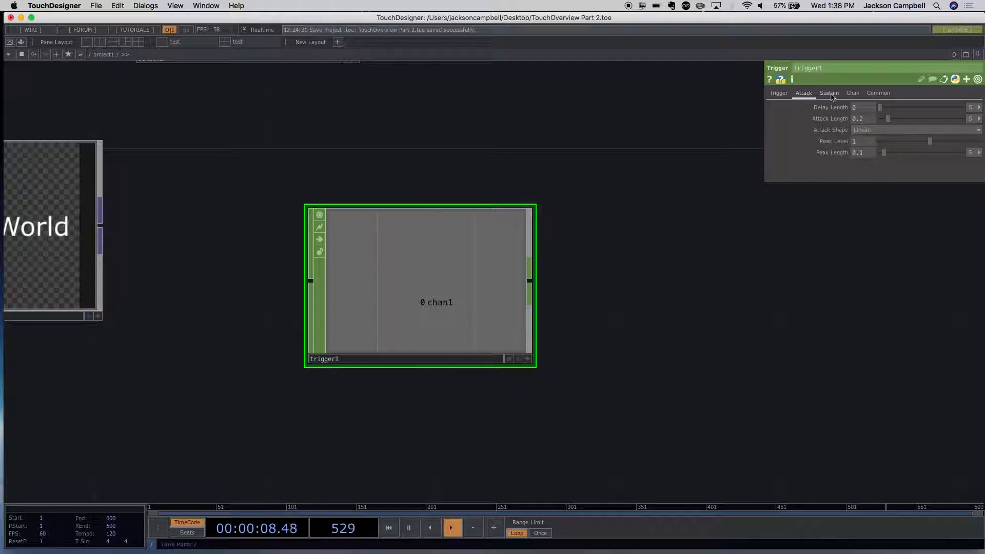
left_click(829, 94)
left_click(864, 120)
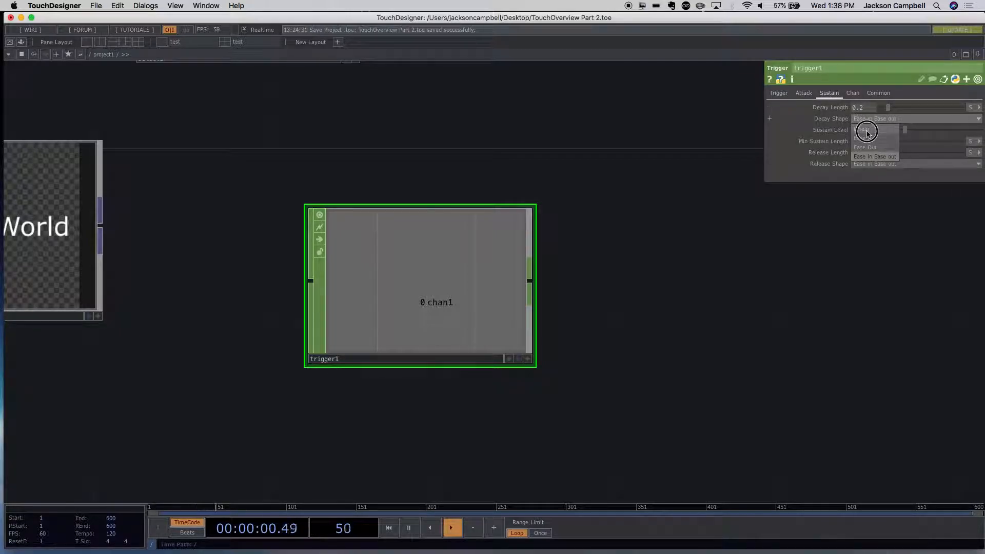
left_click(863, 128)
left_click(867, 163)
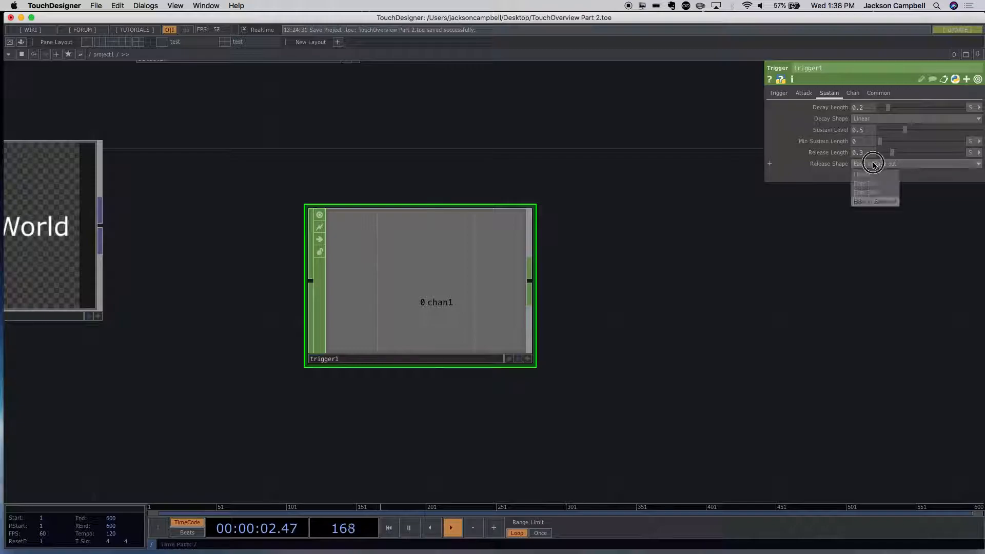
left_click(870, 173)
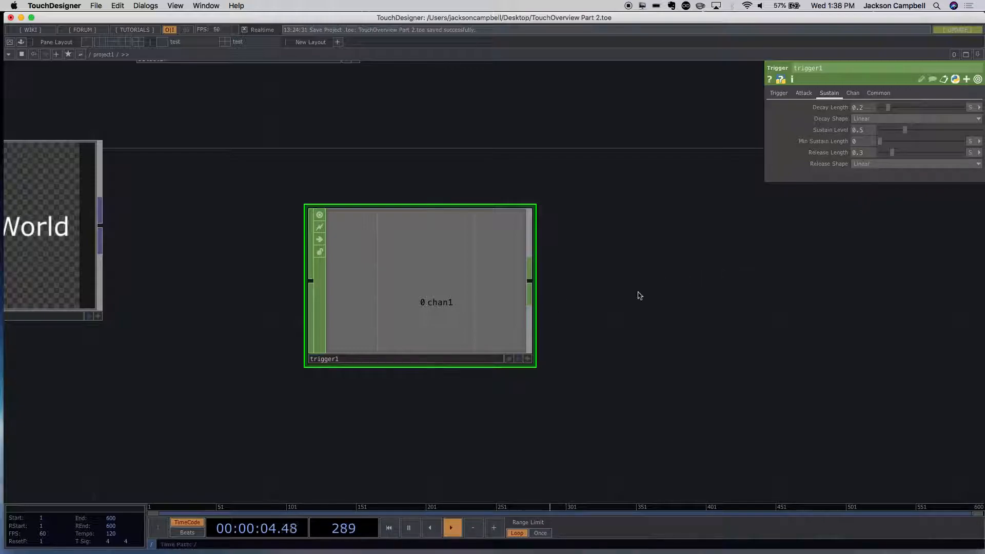
- Fire the Trigger Pulse repeatedly with the linear shapes, and move the Trigger CHOP slightly upward in the network
left_click(780, 94)
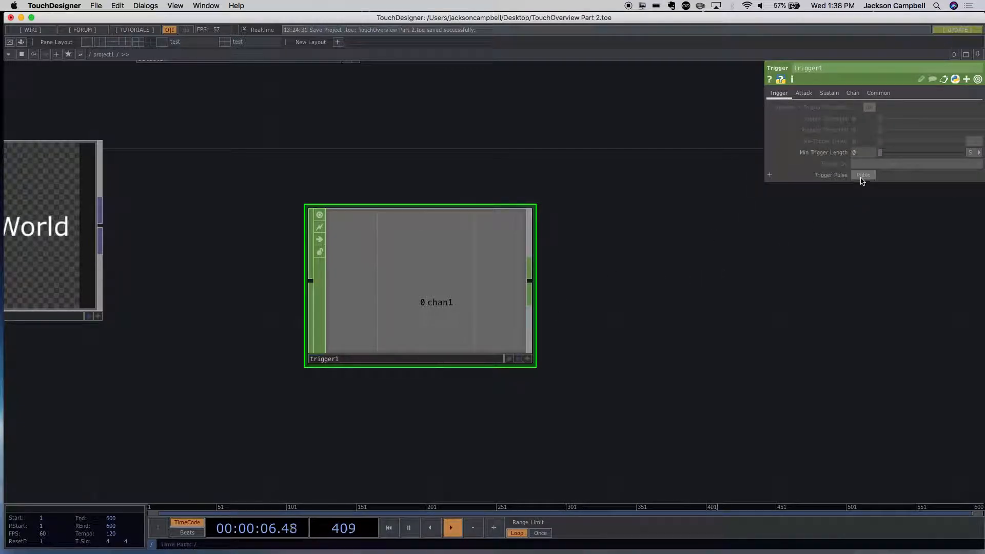
left_click(862, 176)
left_click(862, 175)
left_click(862, 176)
left_click(862, 176)
left_click(861, 176)
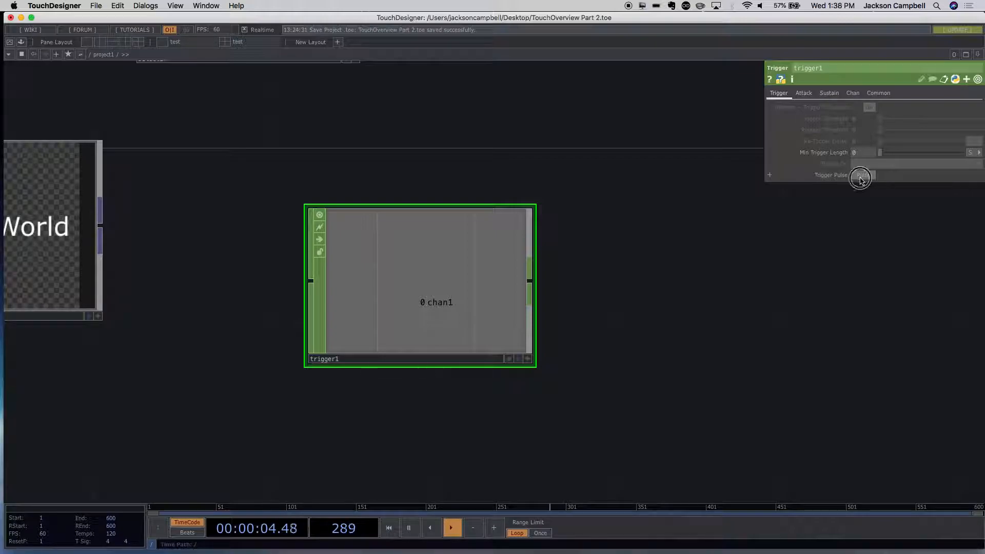
left_click(862, 176)
left_click_drag(480, 215, 478, 172)
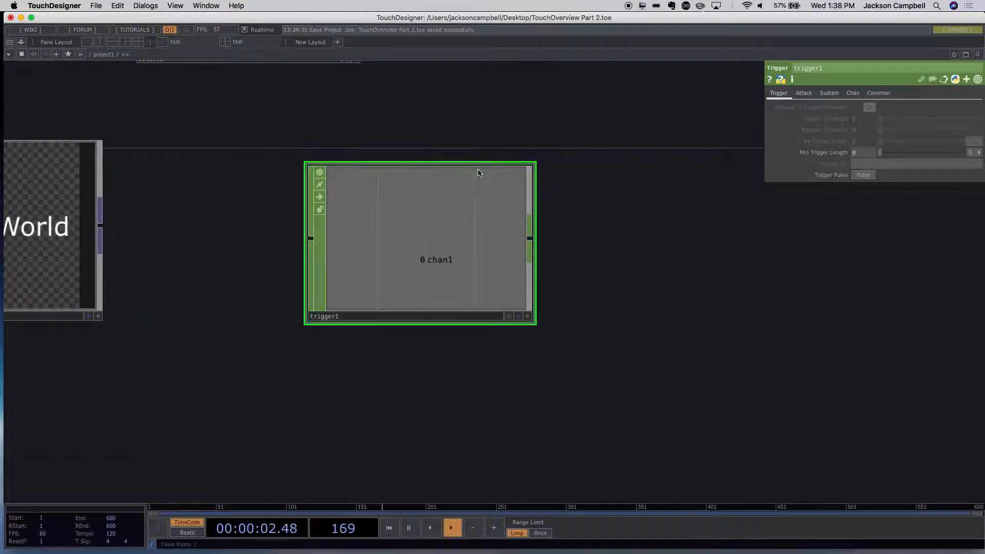
- Select the Circle TOP in the network to show its parameters
scroll(565, 268, "down", 5)
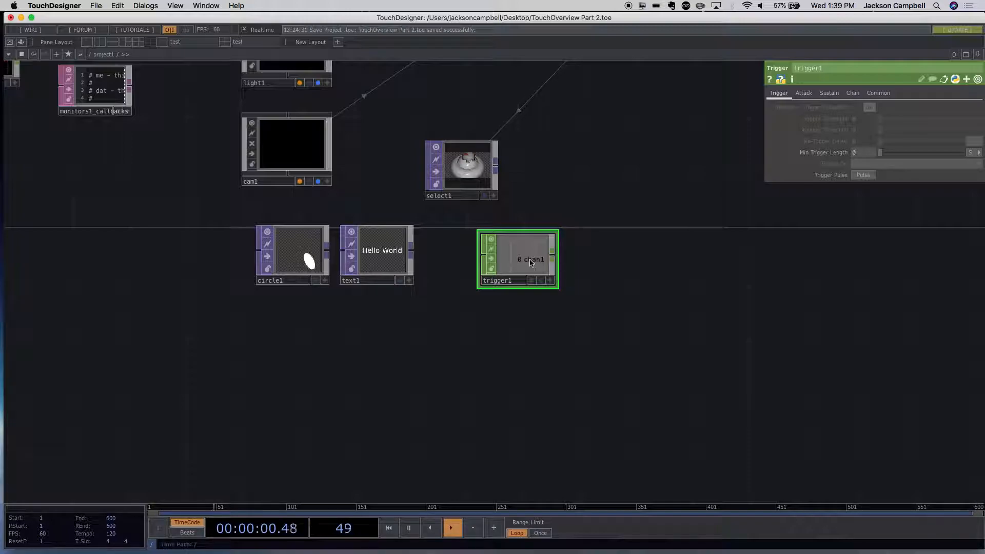
left_click_drag(659, 300, 821, 355)
left_click_drag(574, 386, 550, 395)
left_click(455, 335)
left_click_drag(488, 367, 323, 330)
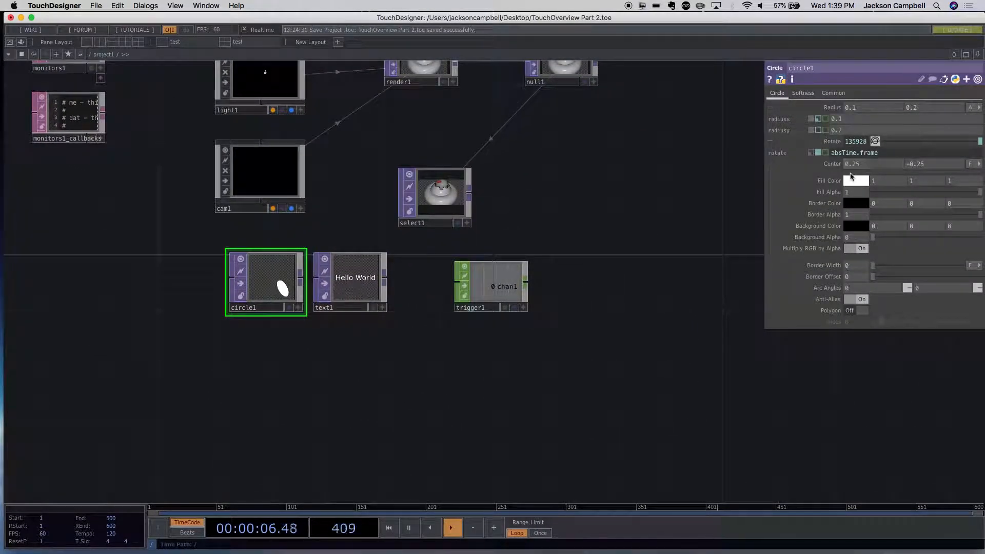
- Expand the Circle TOP's Fill Color parameter and set its green and blue components to 0
left_click(770, 181)
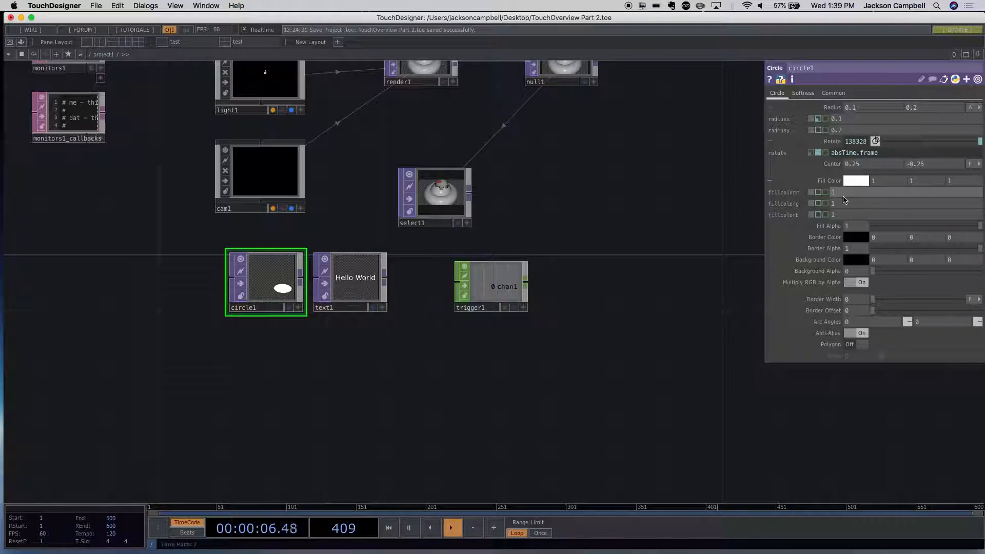
left_click_drag(843, 204, 831, 206)
type("0")
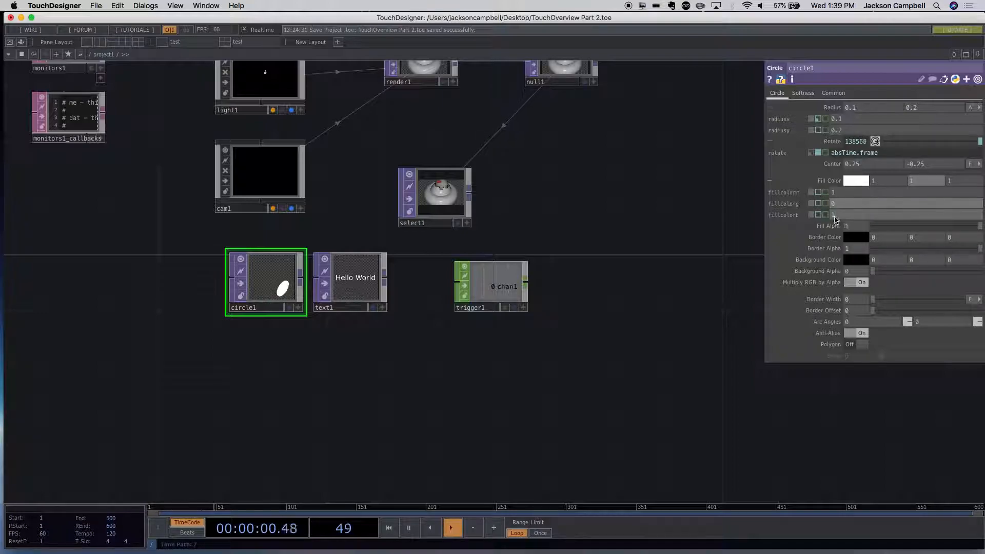
key("Return")
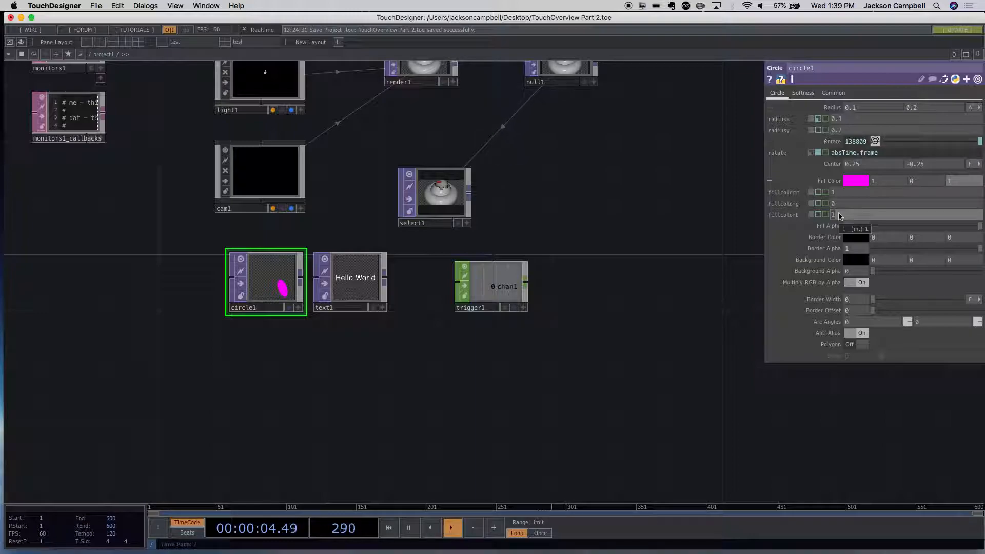
type("0")
key("Return")
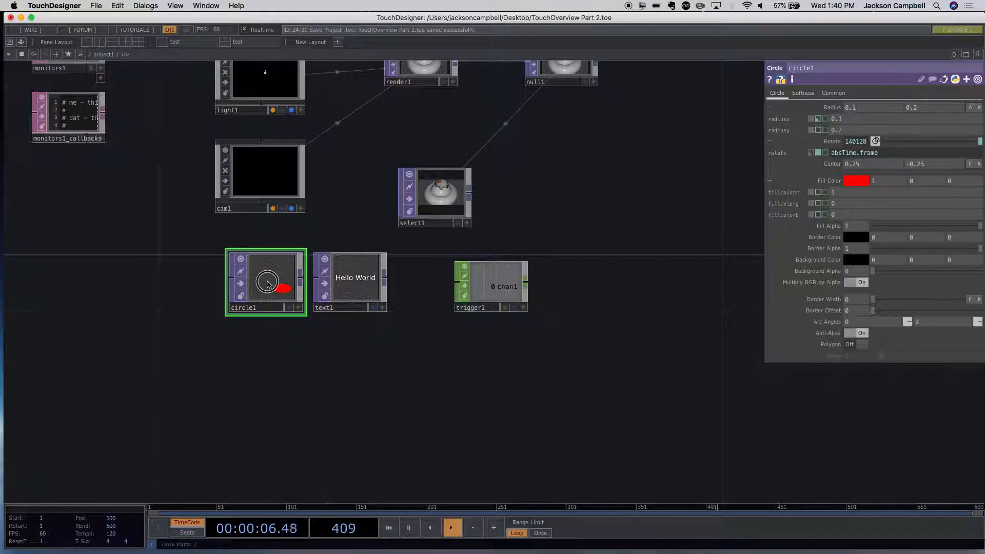
- Space out the Circle TOP, Text TOP and Trigger CHOP evenly in a row in the network
mouse_move(264, 275)
left_mouse_down()
mouse_move(179, 277)
mouse_move(277, 282)
mouse_move(264, 275)
left_mouse_up()
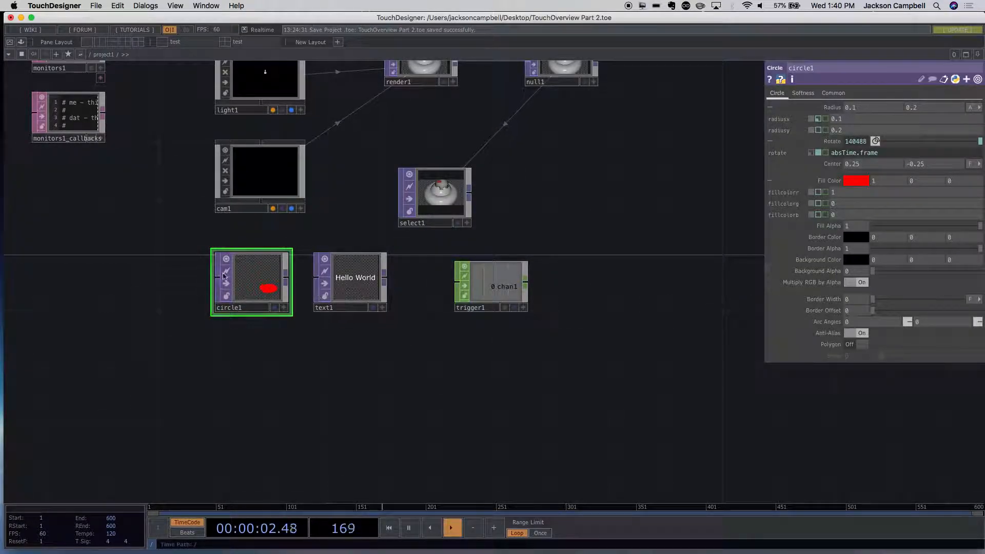
mouse_move(352, 298)
left_mouse_down()
mouse_move(380, 313)
mouse_move(367, 298)
left_mouse_up()
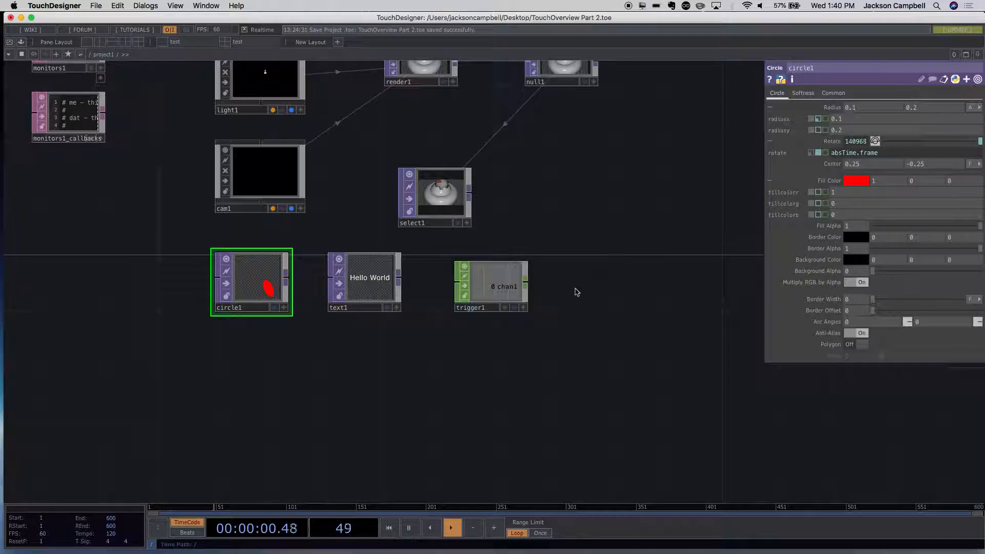
left_click_drag(500, 276, 472, 276)
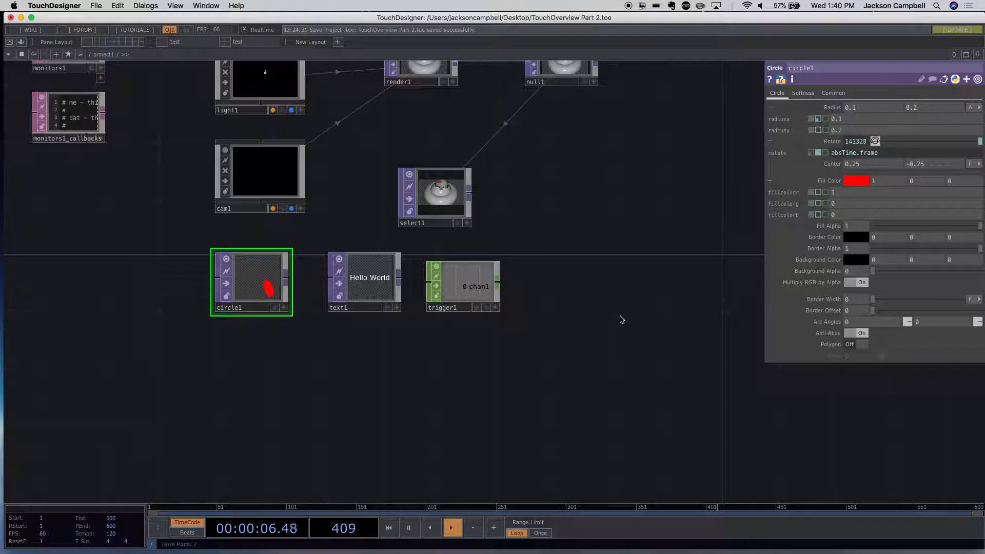
mouse_move(478, 277)
left_mouse_down()
mouse_move(477, 263)
mouse_move(491, 277)
left_mouse_up()
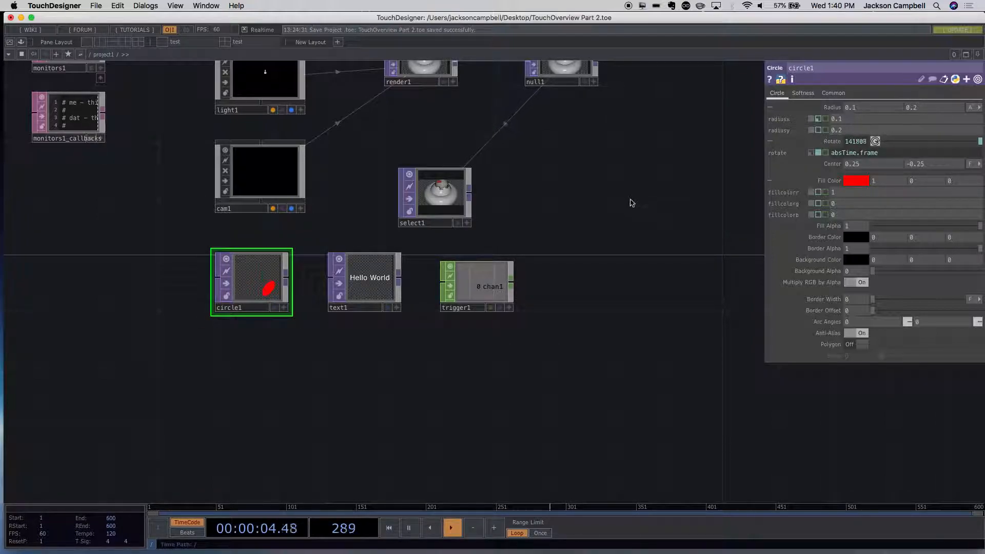
- Collapse the Circle TOP's Radius and Rotate details and expand its Center parameter
left_click(770, 109)
left_click(769, 118)
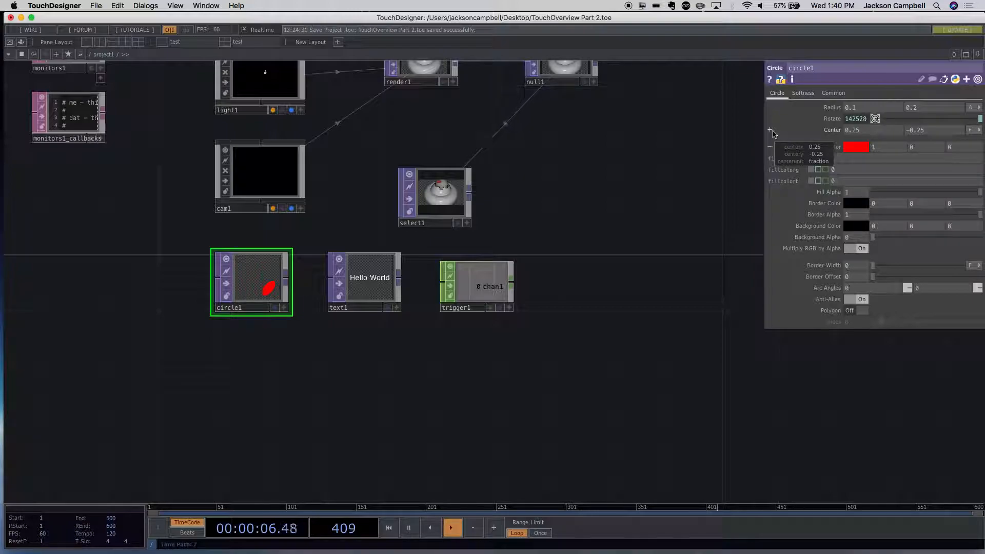
left_click(770, 130)
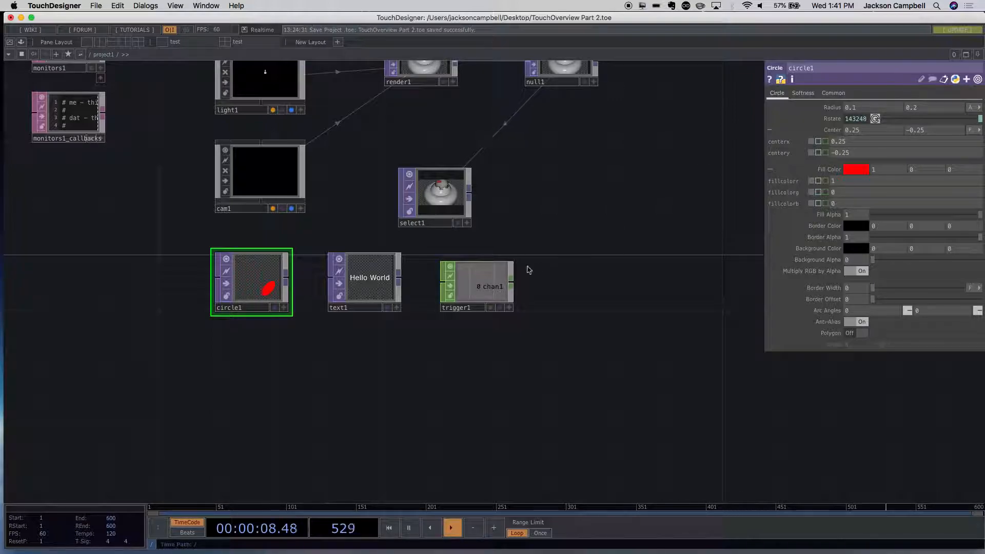
- Move the Trigger CHOP in front of the Circle TOP while keeping the circle's parameters shown
left_click(495, 283)
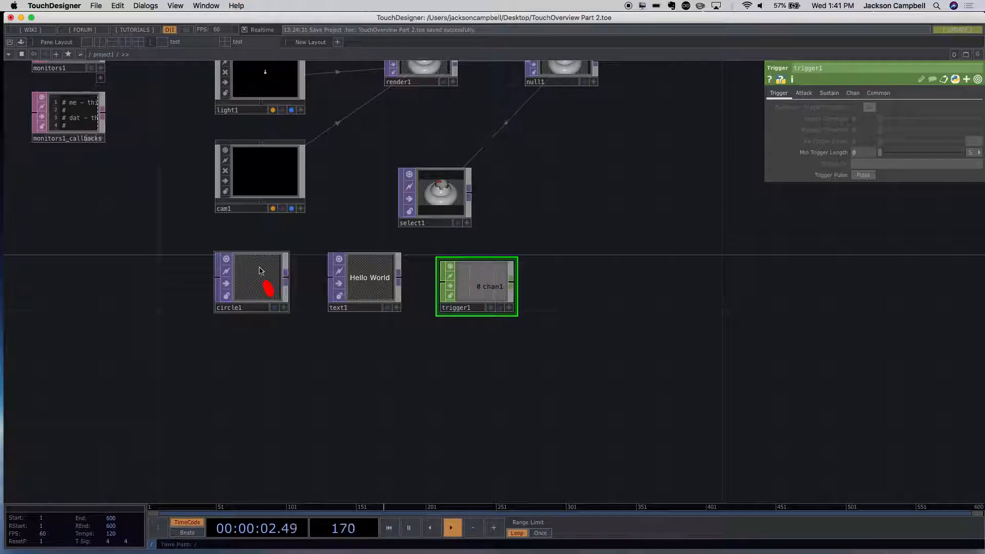
left_click(279, 270)
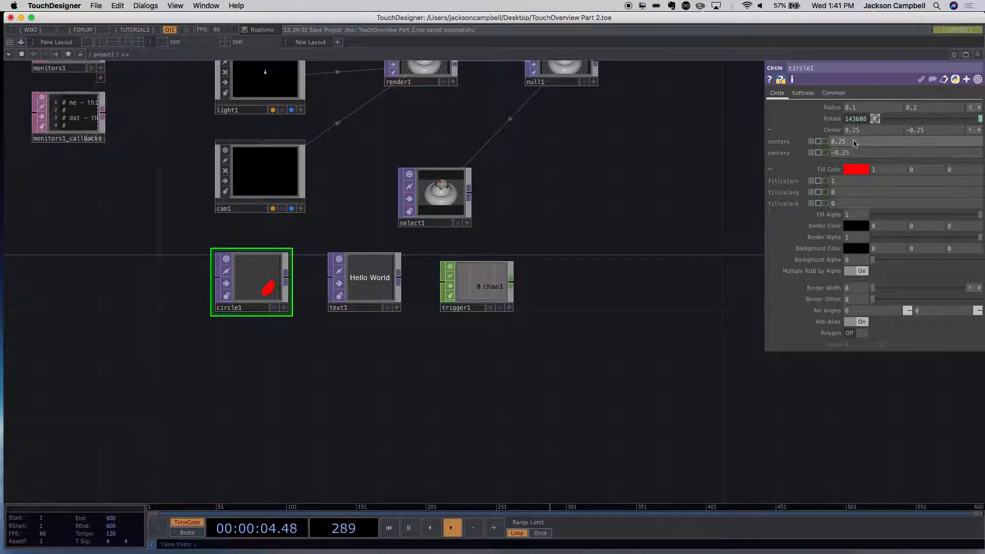
left_click(480, 292)
left_click_drag(479, 292, 134, 273)
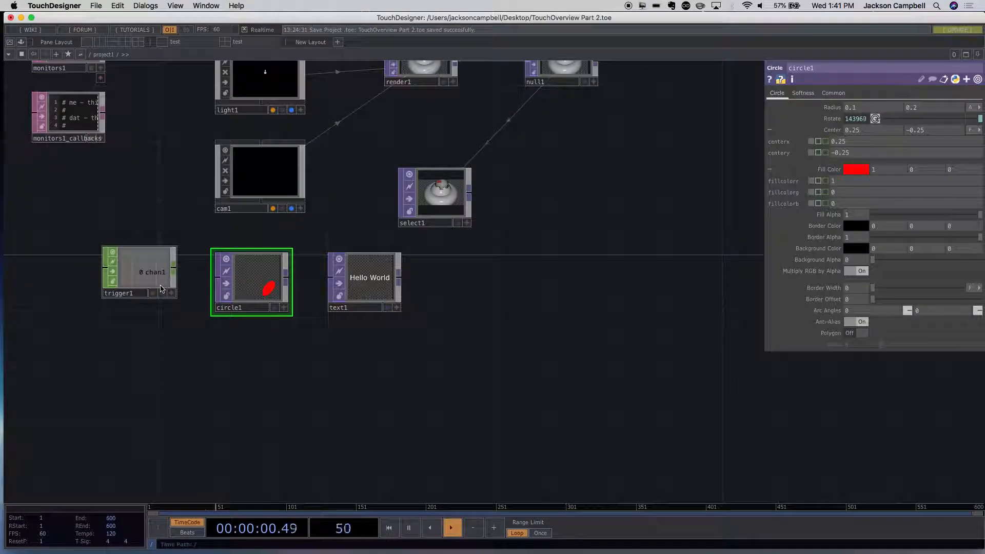
left_click_drag(324, 366, 556, 384)
scroll(556, 383, "up", 5)
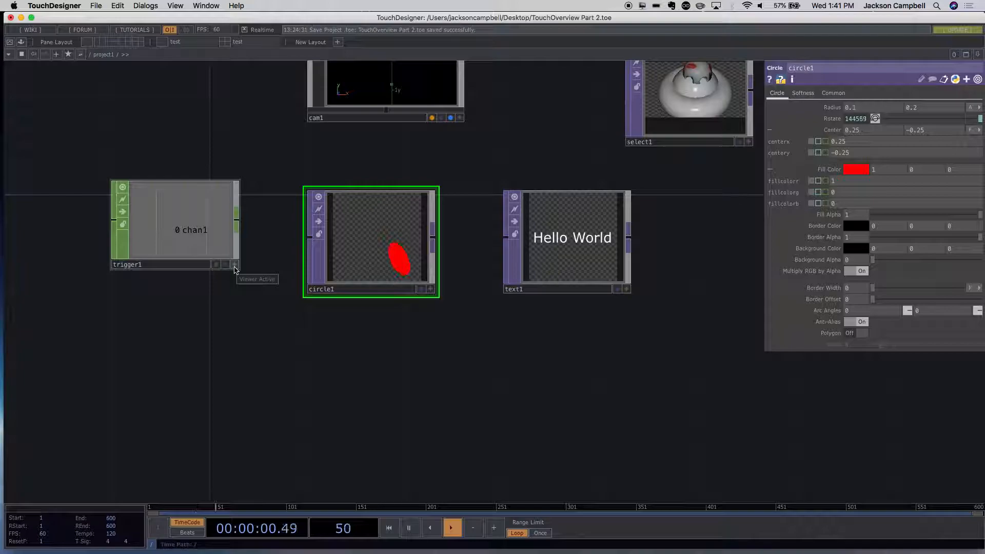
- Make the Trigger CHOP's viewer active so its chan1 channel can be picked
left_click(235, 269)
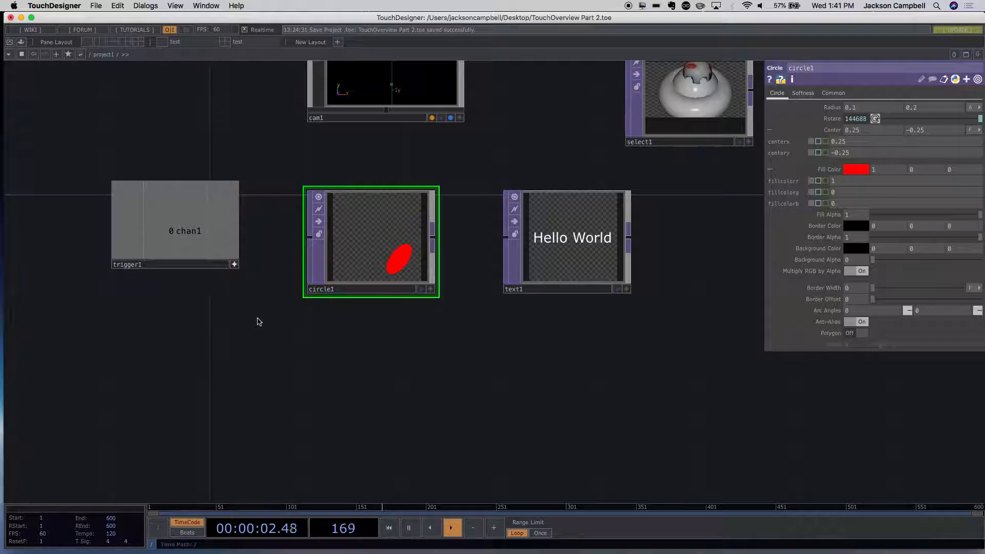
left_click_drag(248, 315, 233, 308)
left_click(190, 251)
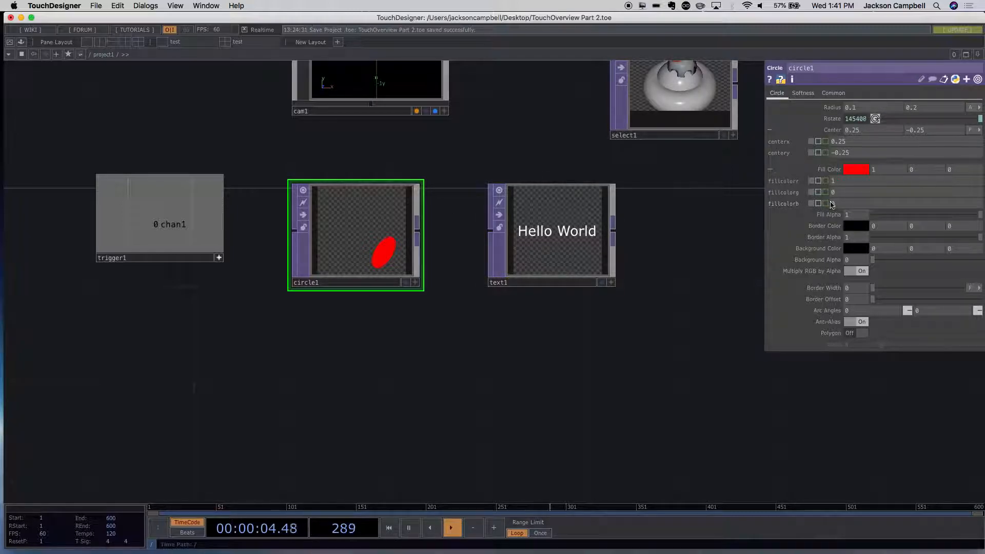
- Hide the parameter window and bring it back with the Circle TOP selected
key("p")
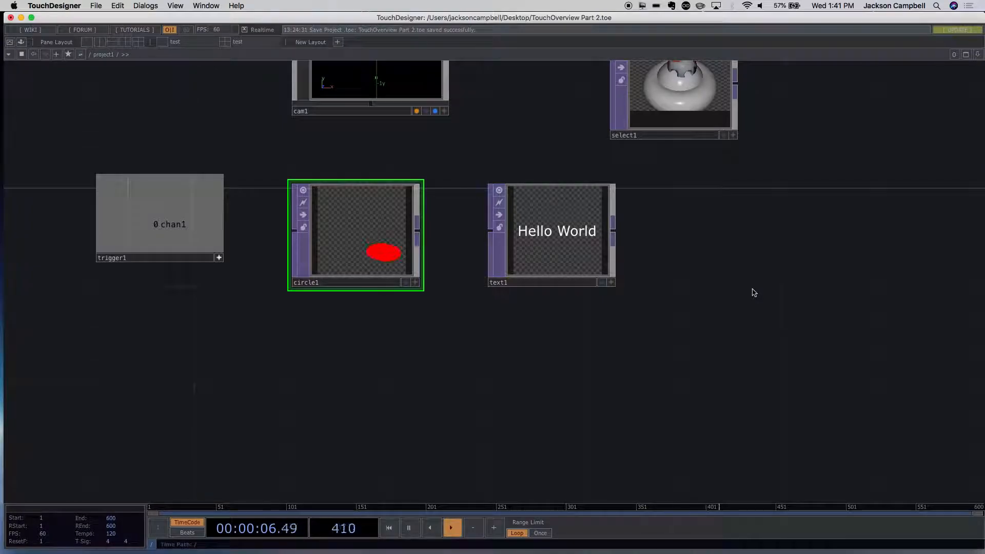
left_click(567, 269)
left_click(403, 248)
key("p")
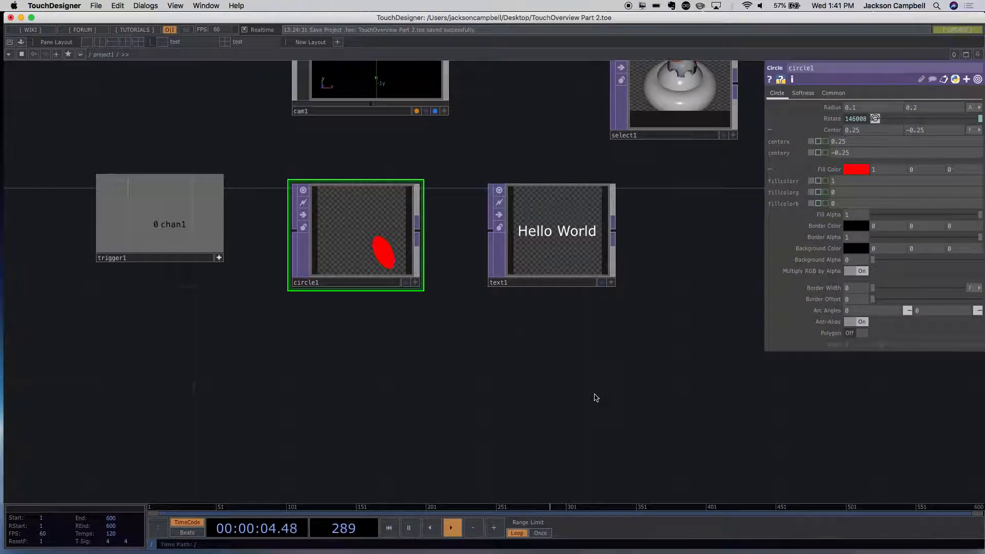
- Space out the Circle and Text TOPs and export the Trigger CHOP's chan1 channel to the circle's centerx parameter
left_click_drag(365, 247, 370, 271)
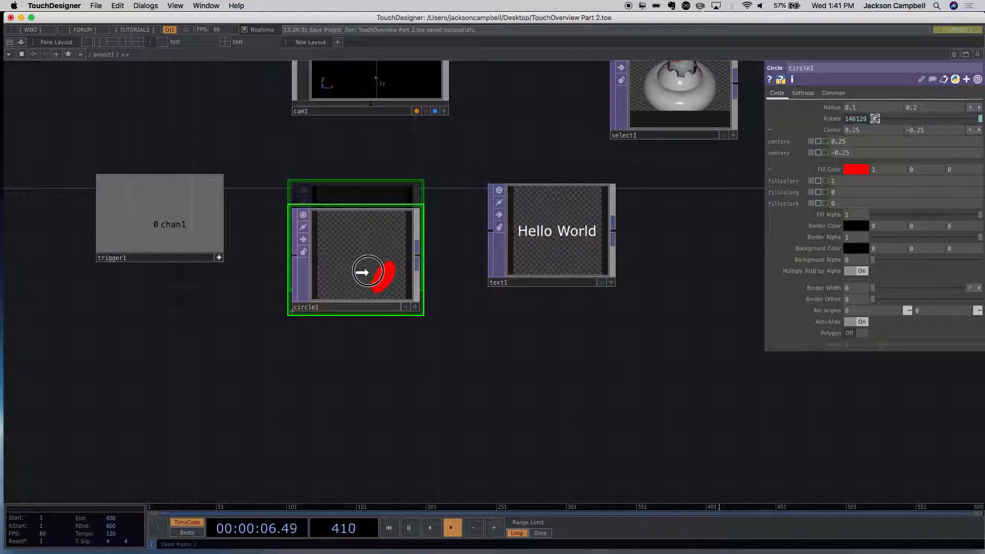
left_click_drag(547, 270, 624, 276)
left_click(198, 219)
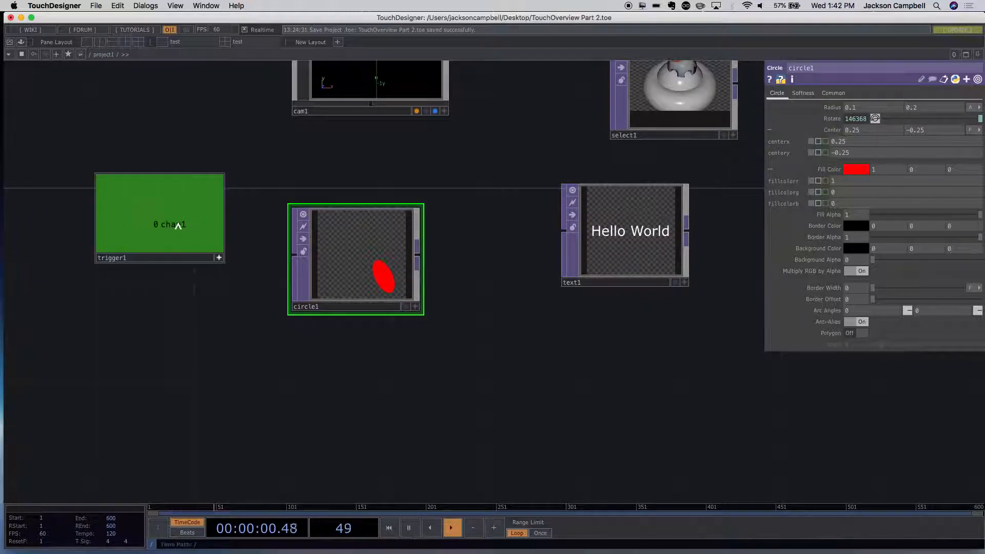
left_click(160, 208)
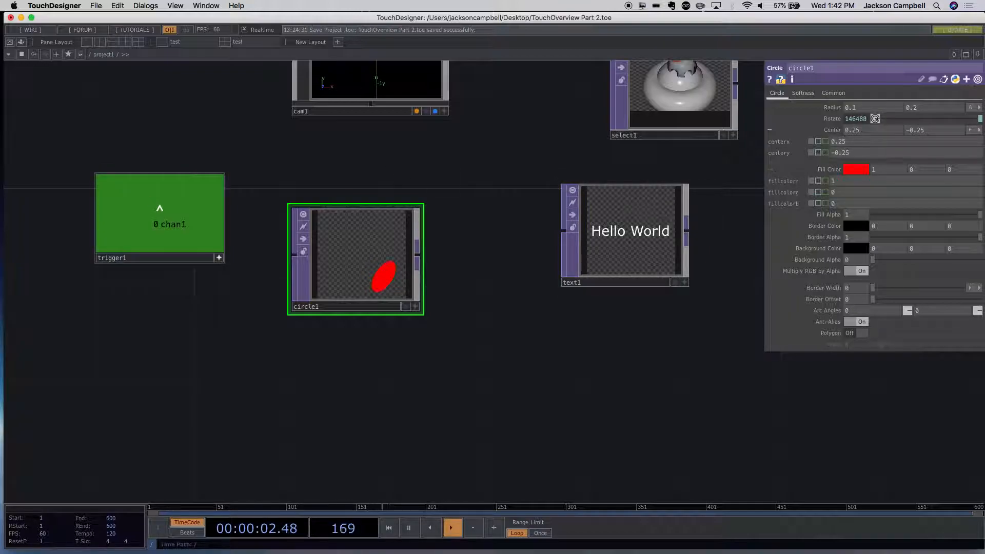
left_click(157, 217)
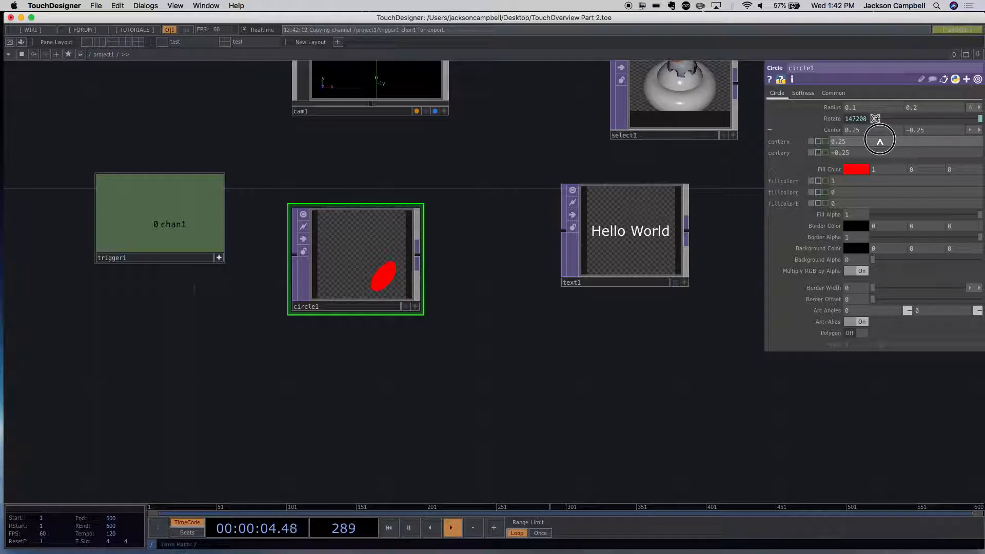
left_click_drag(880, 139, 880, 142)
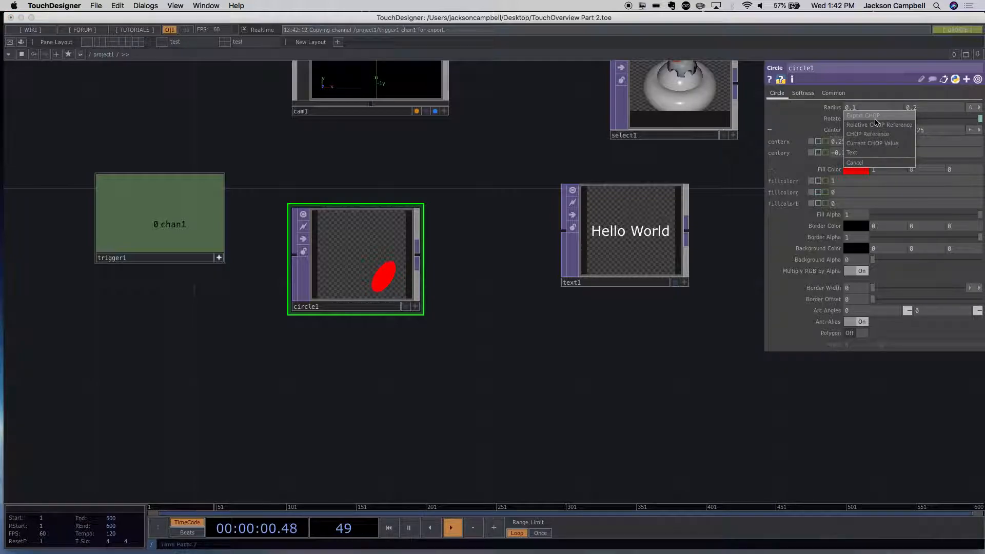
left_click(875, 117)
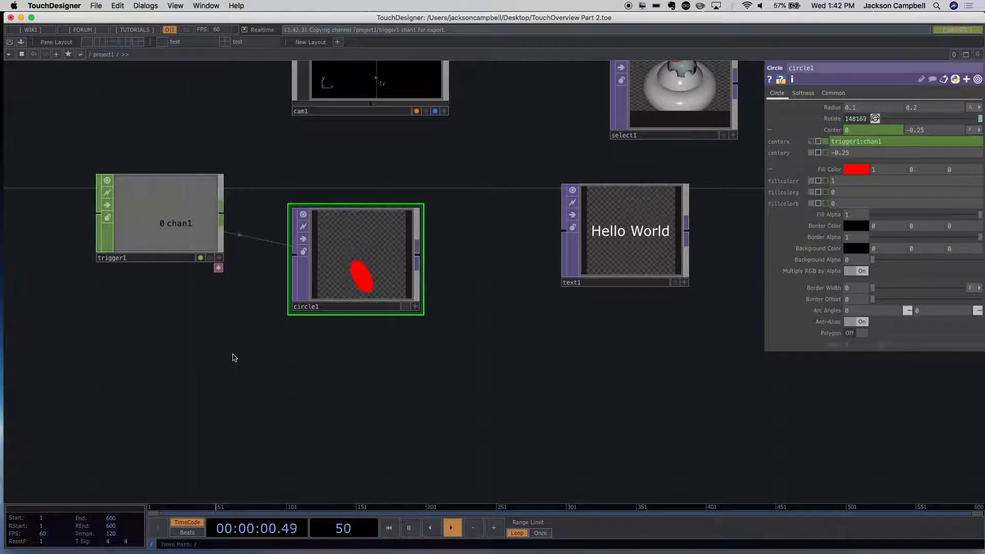
- Fire the Trigger CHOP's Trigger Pulse repeatedly to drive the circle's horizontal position
left_click(199, 235)
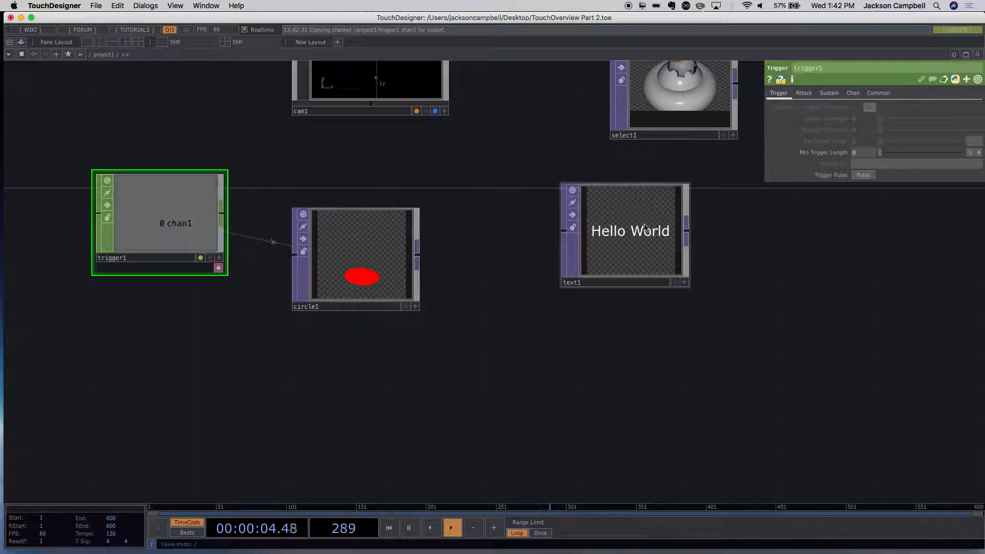
left_click(862, 175)
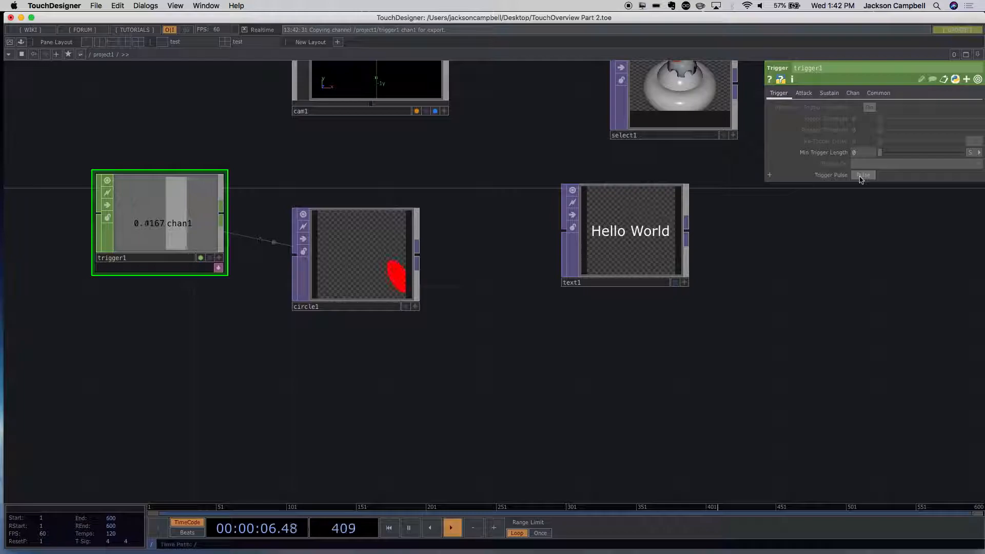
left_click(862, 176)
left_click(861, 176)
left_click(863, 176)
left_click(863, 175)
left_click(862, 175)
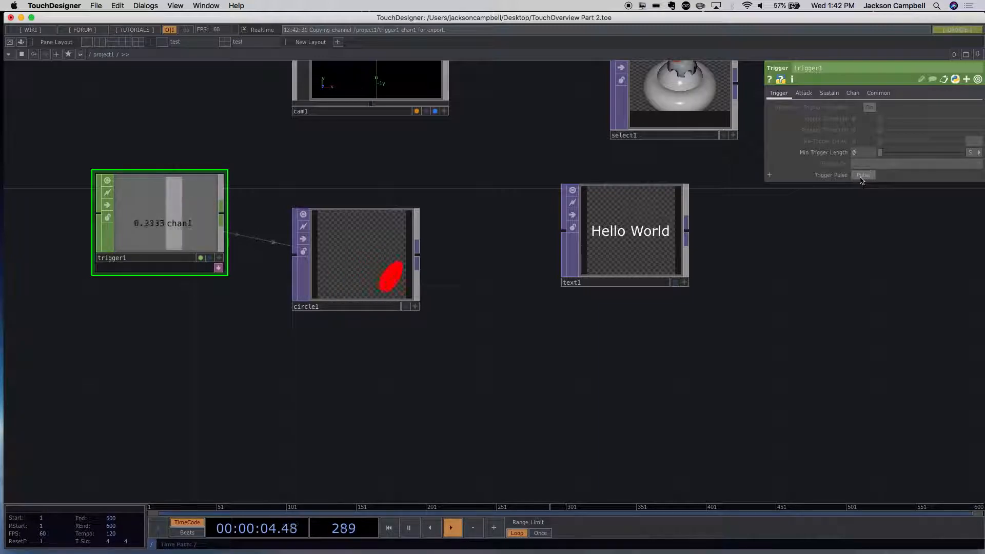
- Spread the Trigger CHOP and Circle TOP farther apart in the network and fire the Trigger Pulse twice more
left_click_drag(394, 259, 419, 254)
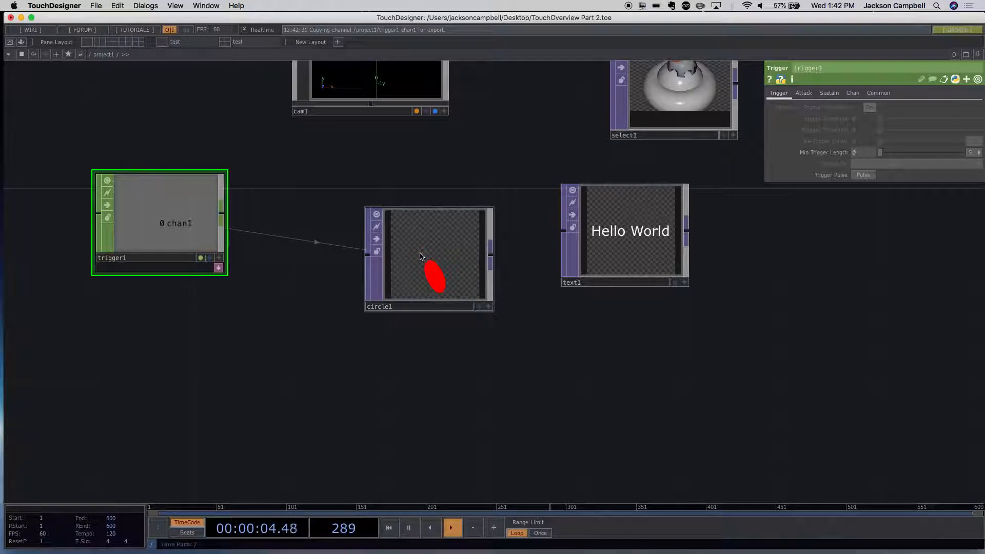
left_click_drag(177, 223, 128, 224)
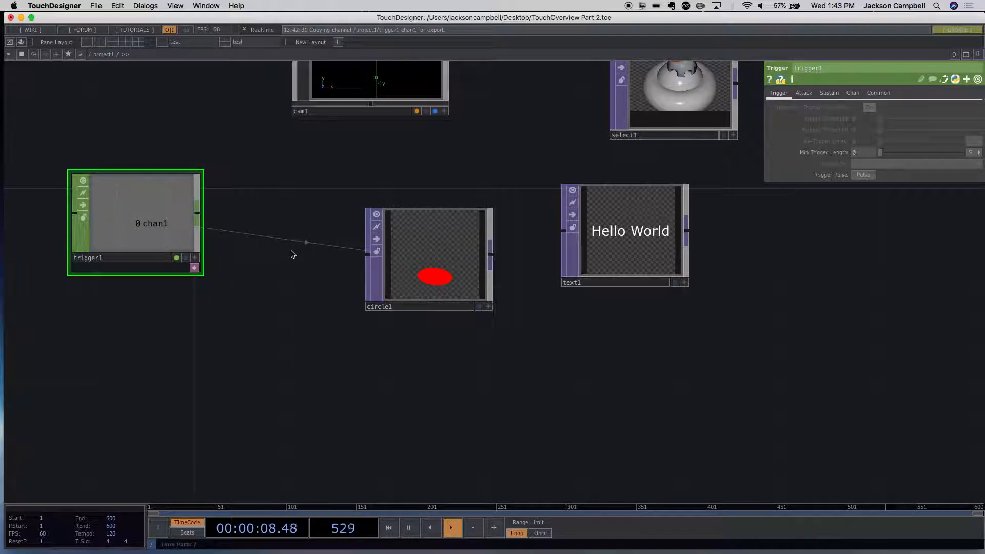
left_click(863, 176)
left_click(856, 176)
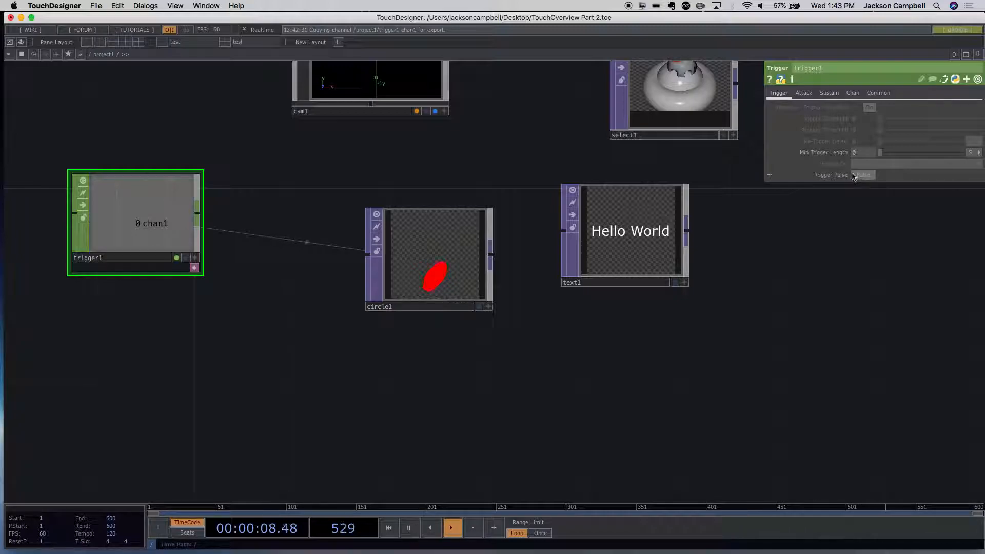
left_click(143, 222)
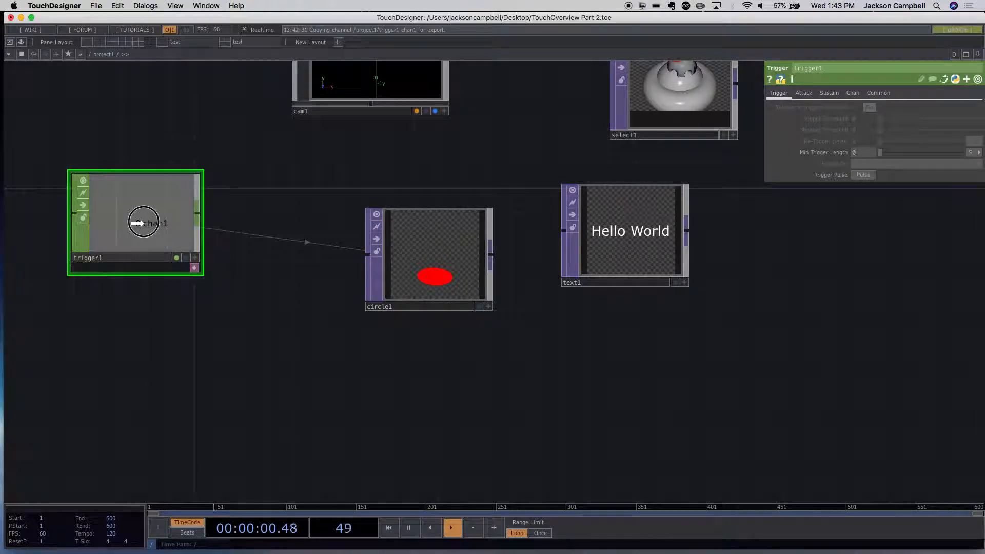
left_click_drag(143, 223, 142, 197)
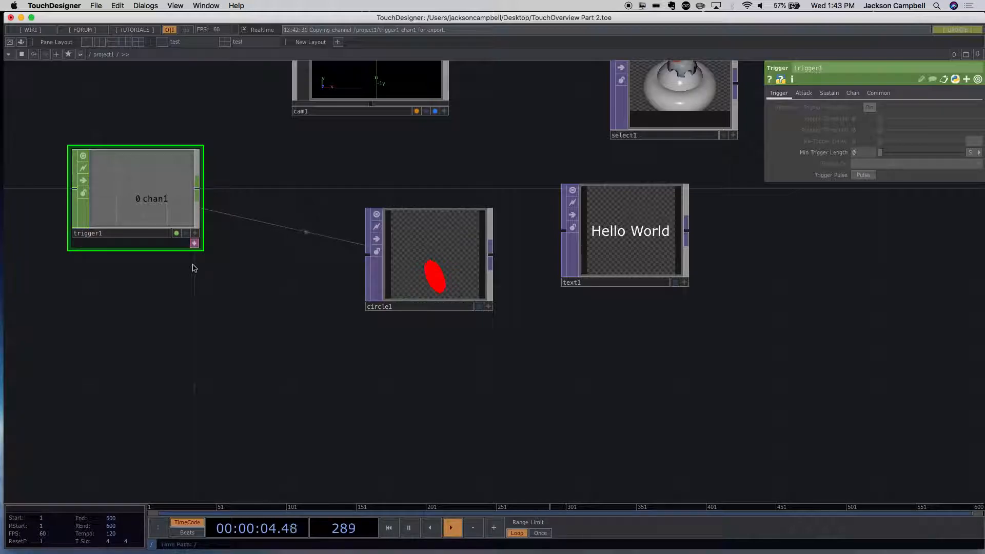
- Add a Constant CHOP to the network and place it directly below the Trigger CHOP
double_click(78, 337)
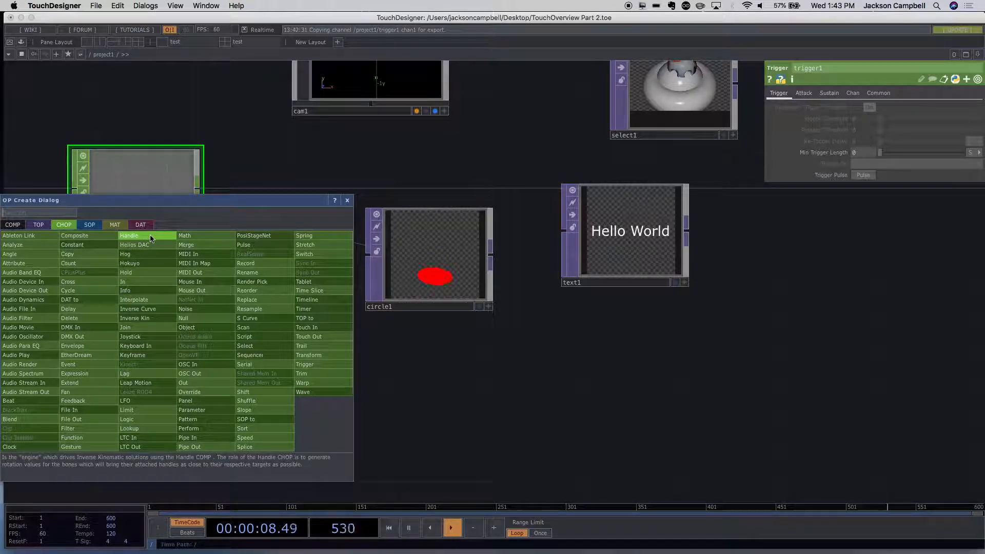
type("cons")
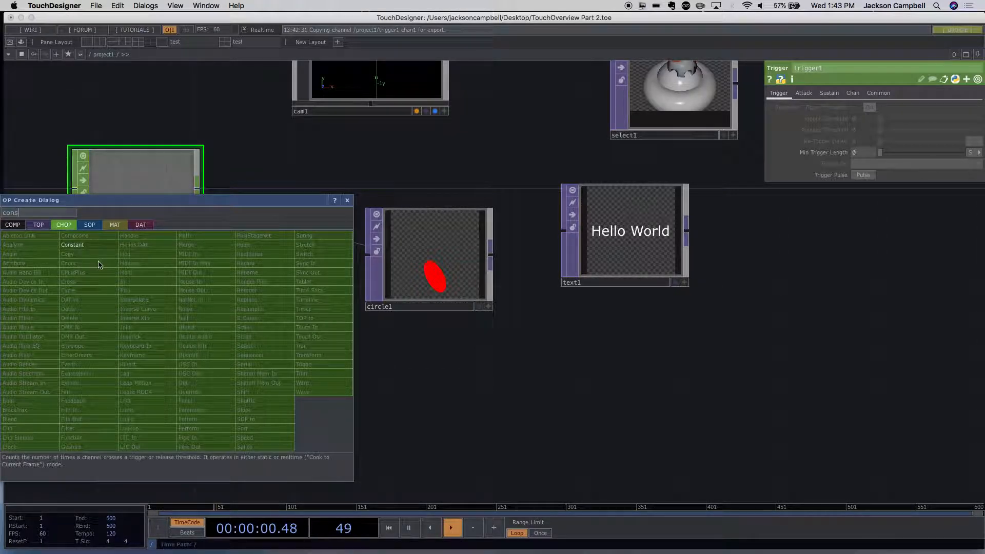
left_click(71, 247)
left_click(116, 313)
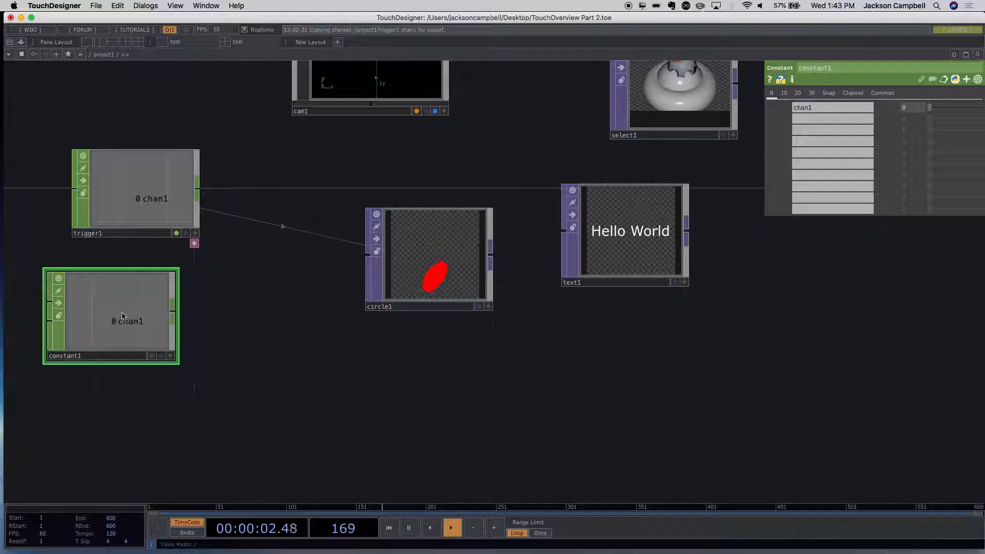
left_click_drag(123, 329, 148, 354)
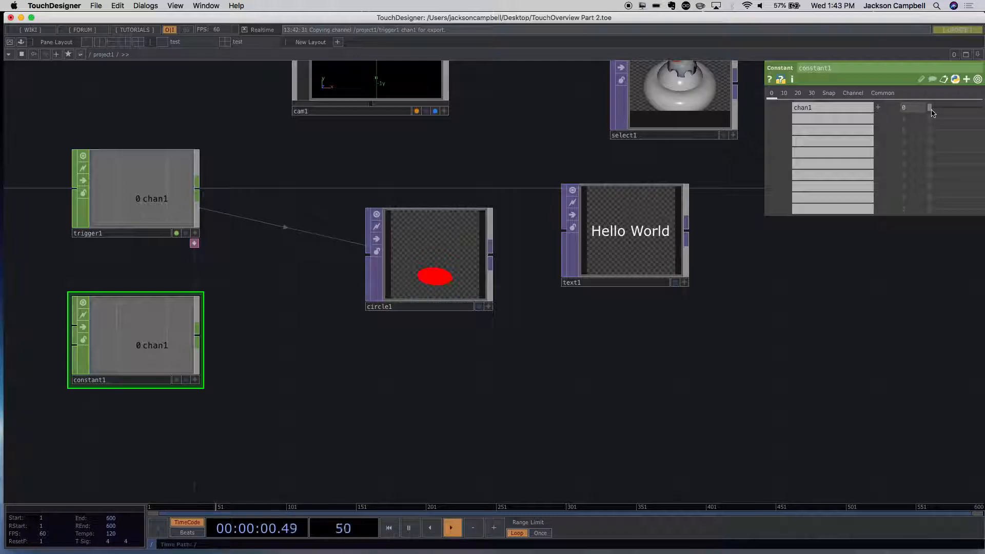
mouse_move(930, 112)
left_mouse_down()
mouse_move(981, 105)
mouse_move(918, 108)
left_mouse_up()
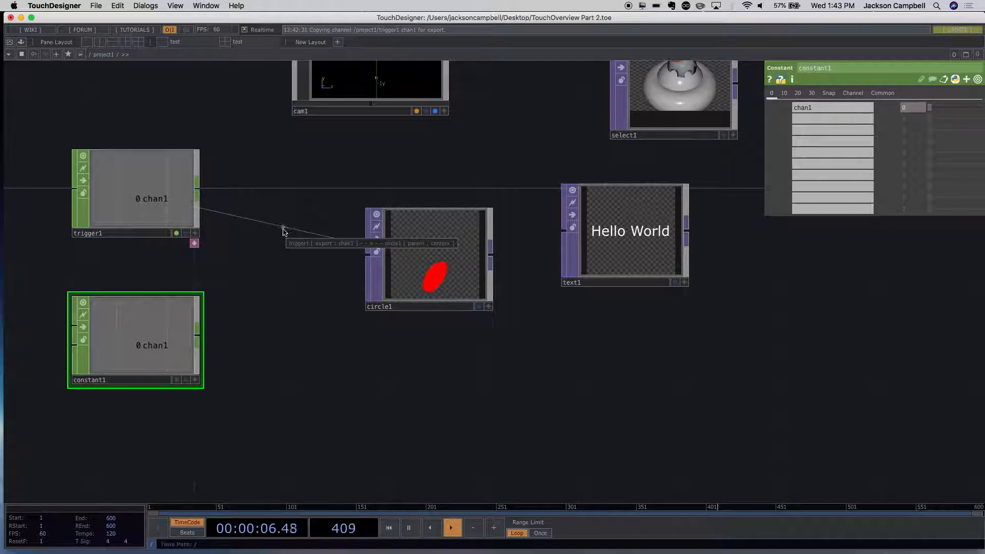
- Add a second channel named chan2 to the Constant CHOP
left_click(813, 119)
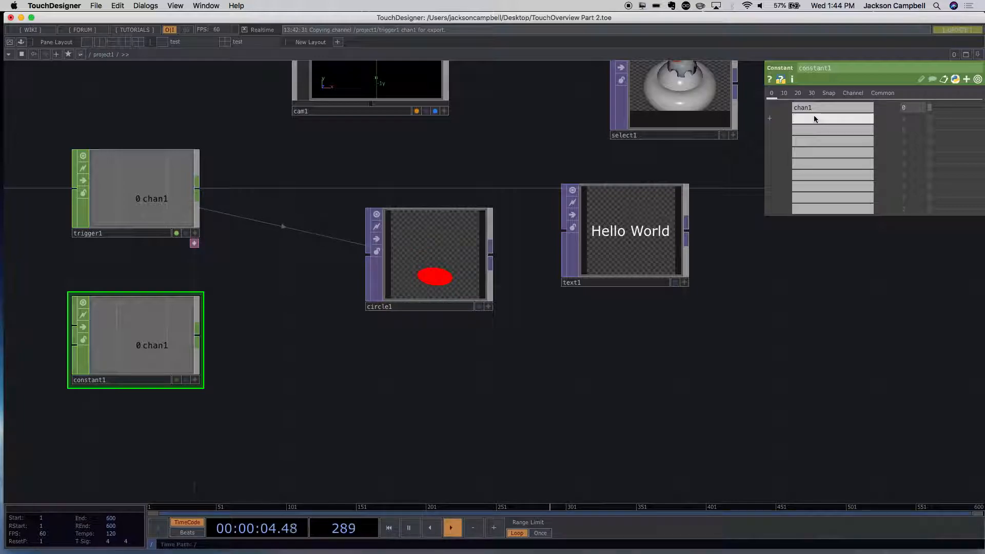
type("can")
key("BackSpace")
key("BackSpace")
type("han2")
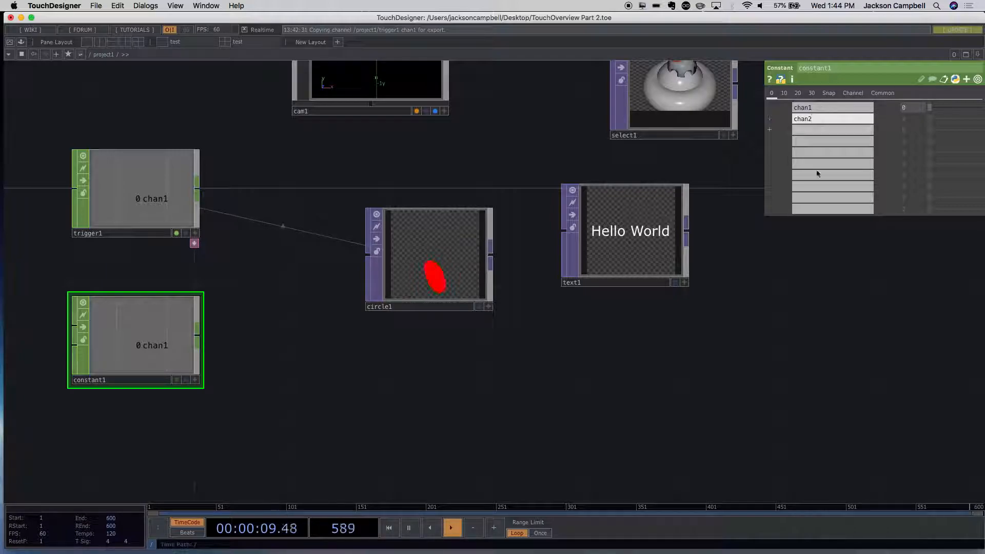
key("Return")
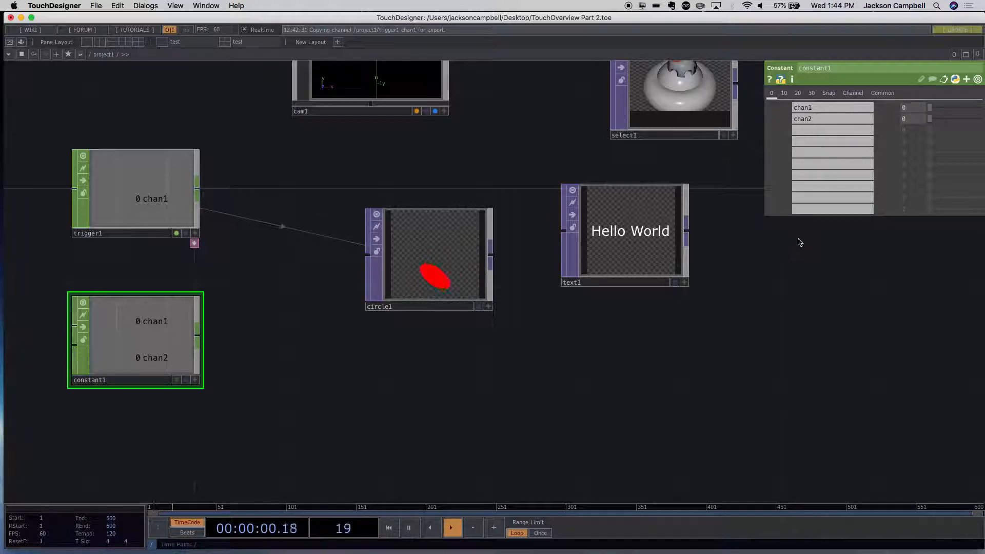
- Rename the Constant CHOP's second channel as banana and try out its value slider
left_click(828, 123)
left_click_drag(828, 123, 789, 122)
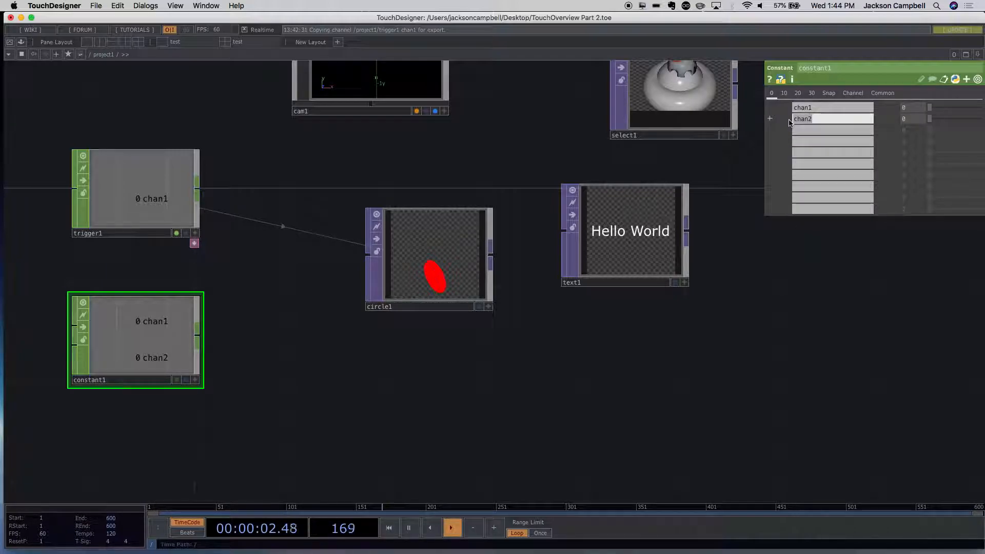
type("b")
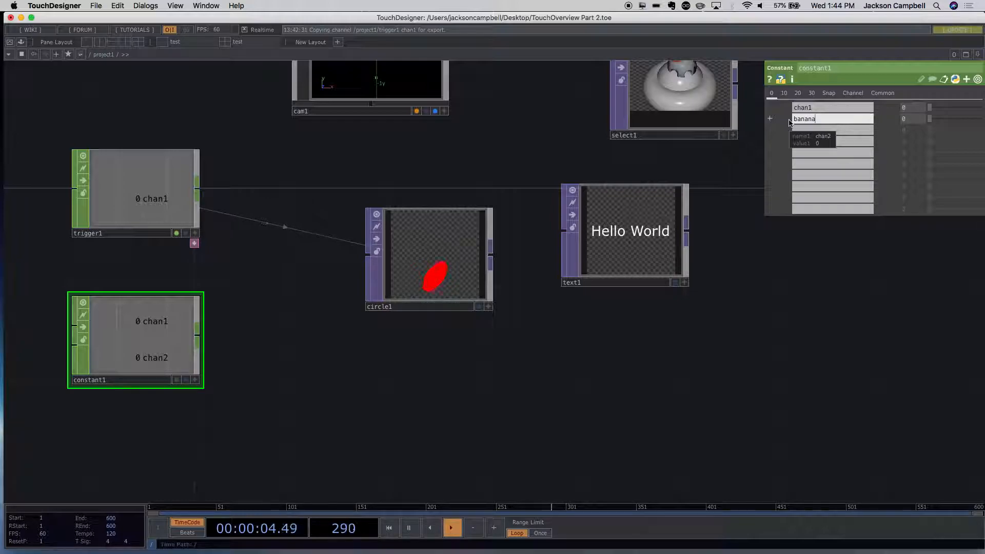
type("anana")
key("Return")
mouse_move(930, 119)
left_mouse_down()
mouse_move(979, 123)
mouse_move(917, 120)
left_mouse_up()
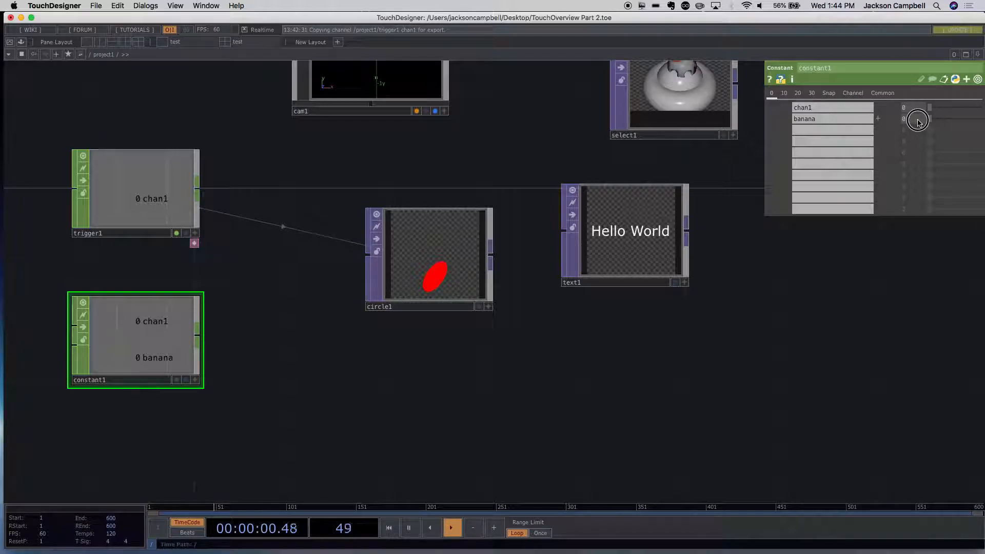
left_click_drag(929, 121, 895, 121)
- Remove the banana channel from the Constant CHOP by clearing its name
left_click(831, 120)
key("BackSpace")
key("Return")
- Generate five channels from the Constant CHOP's first entry by naming it chan[1-5]
left_click(817, 109)
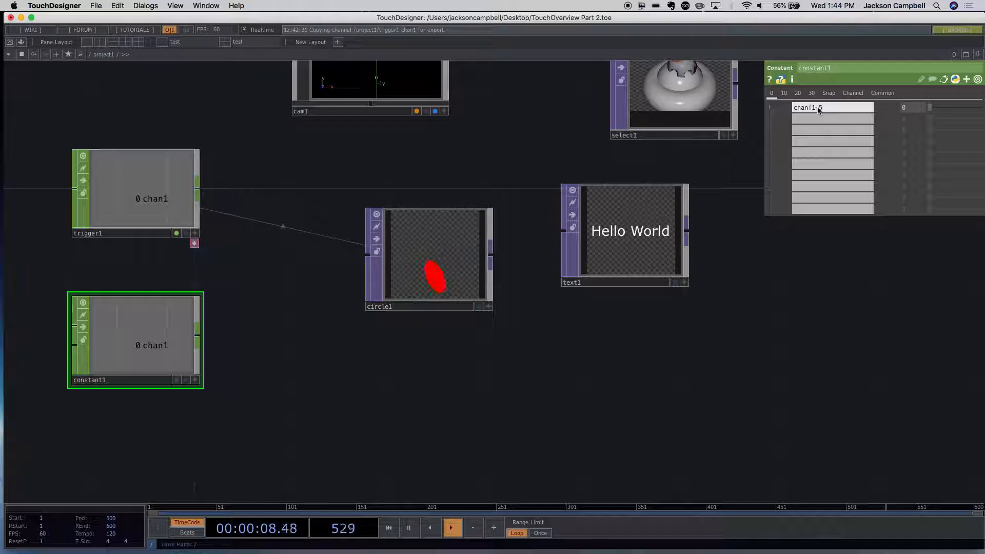
key("Return")
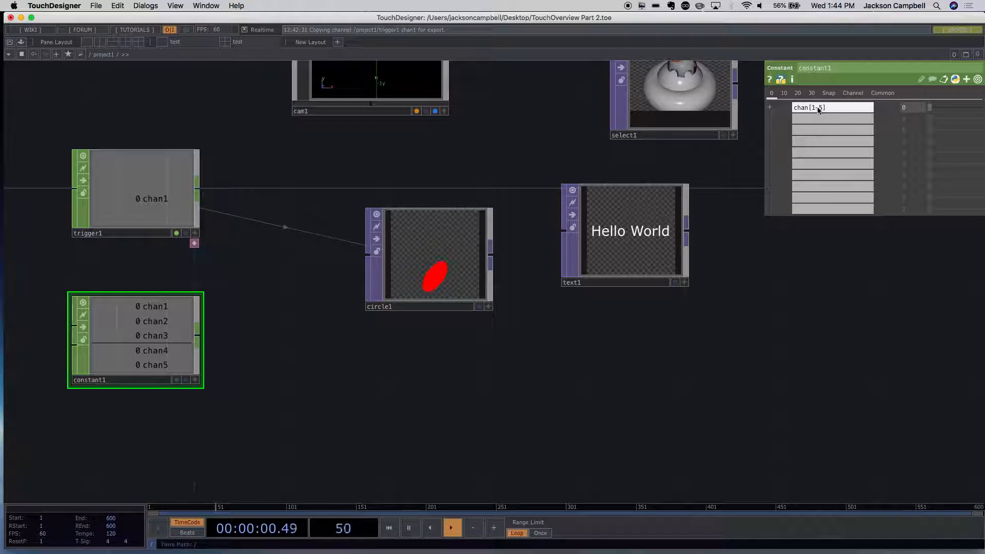
scroll(765, 309, "left", 2)
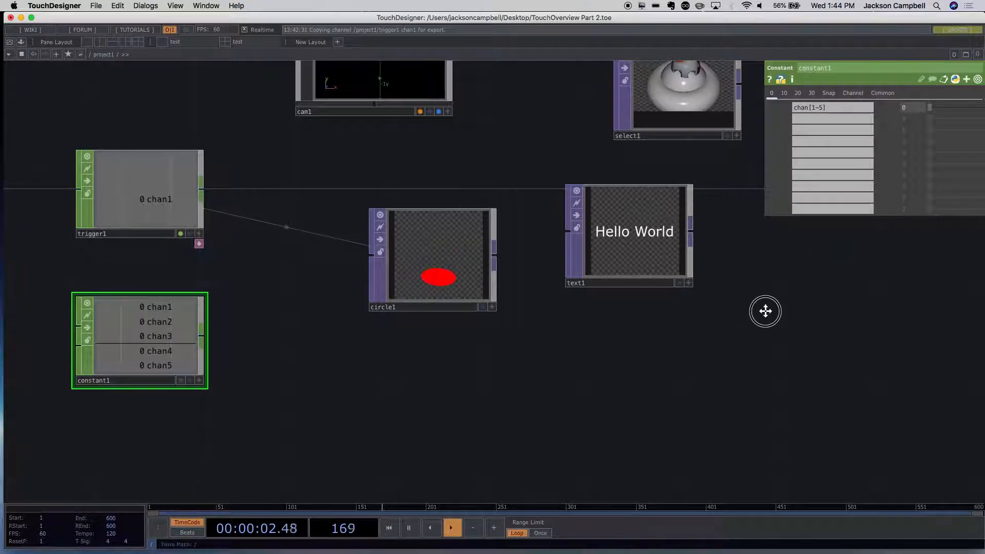
- Move the Constant CHOP closer to the Trigger CHOP and set the first entry's value to 0.65
left_click_drag(113, 328, 114, 305)
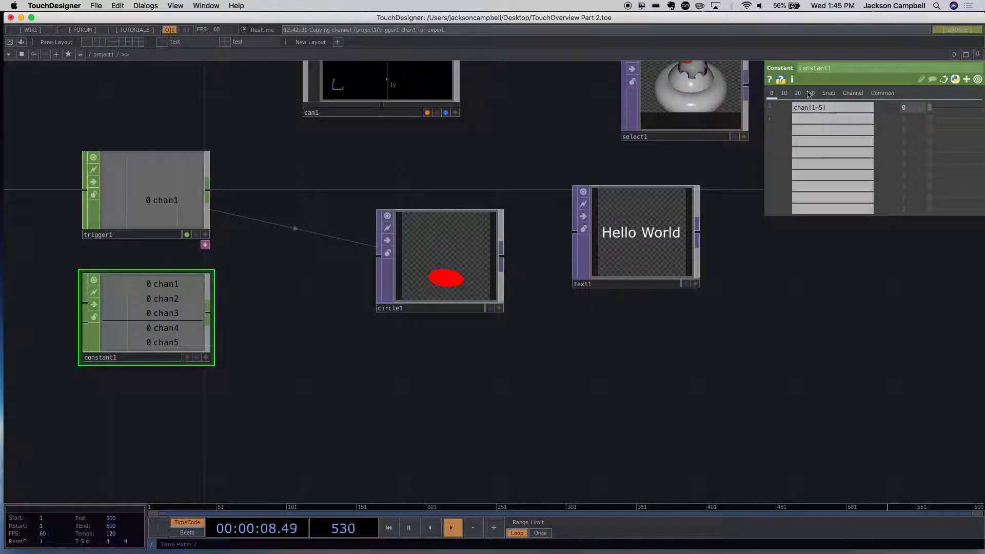
left_click_drag(921, 109, 962, 105)
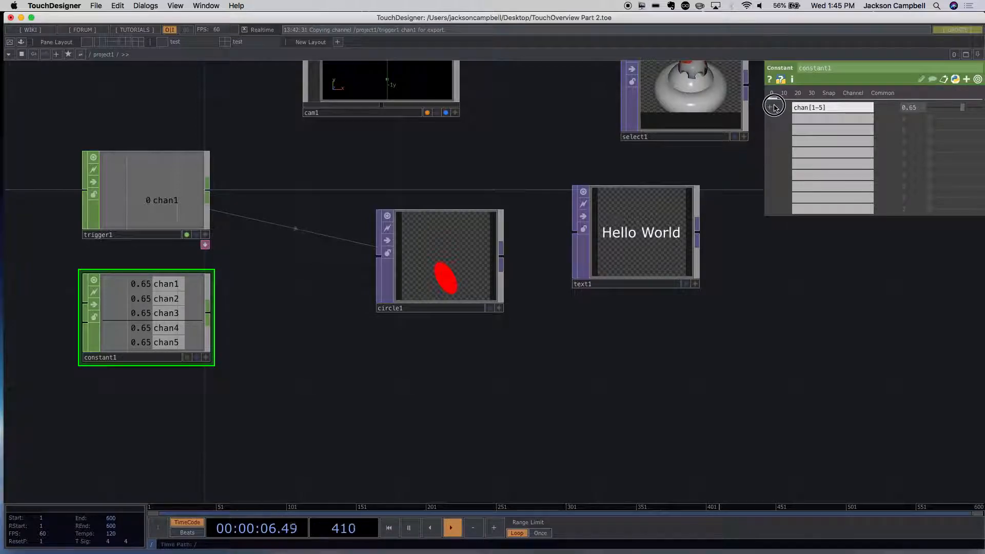
left_click(772, 108)
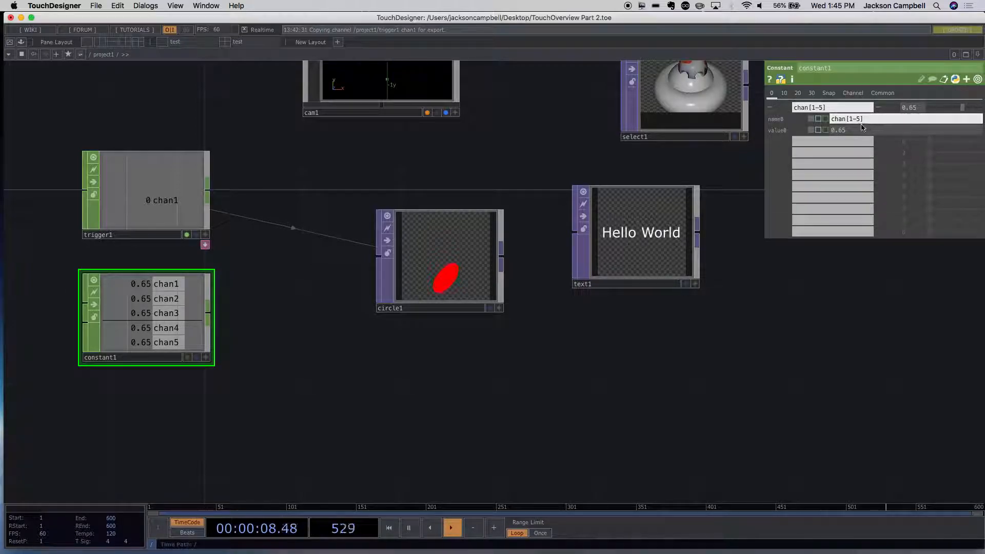
left_click(769, 107)
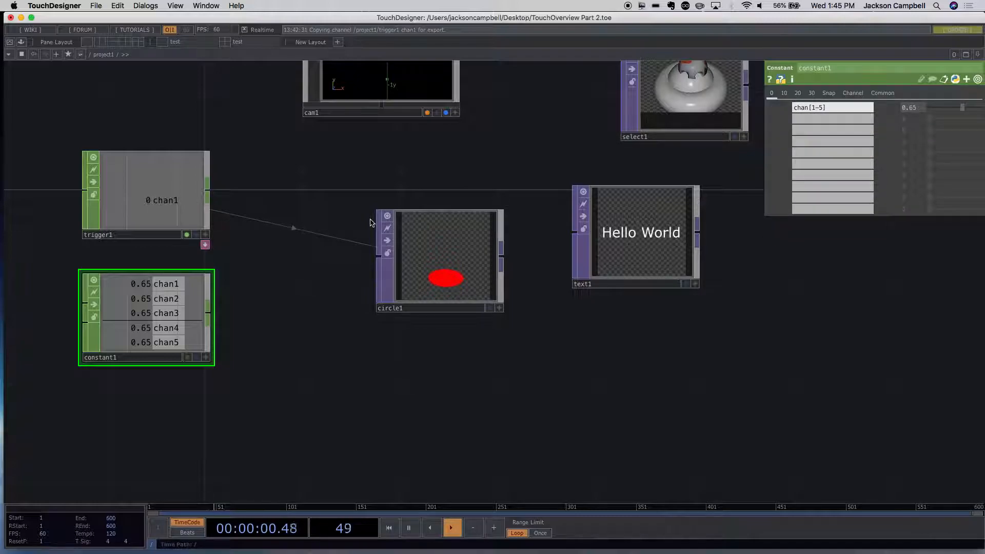
mouse_move(190, 318)
left_mouse_down()
mouse_move(166, 318)
mouse_move(190, 318)
left_mouse_up()
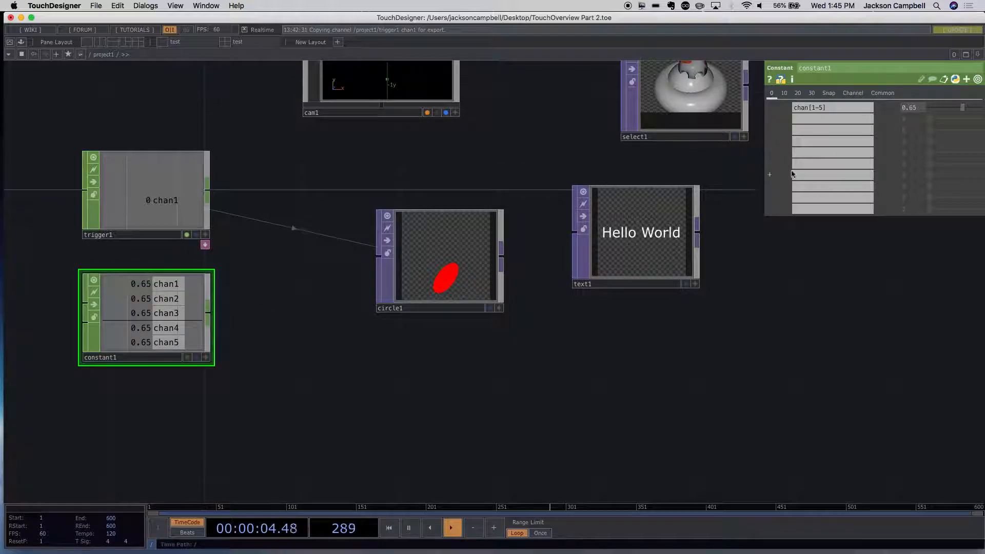
- Rename the Constant CHOP's first entry as the single channel chan1
left_click(830, 107)
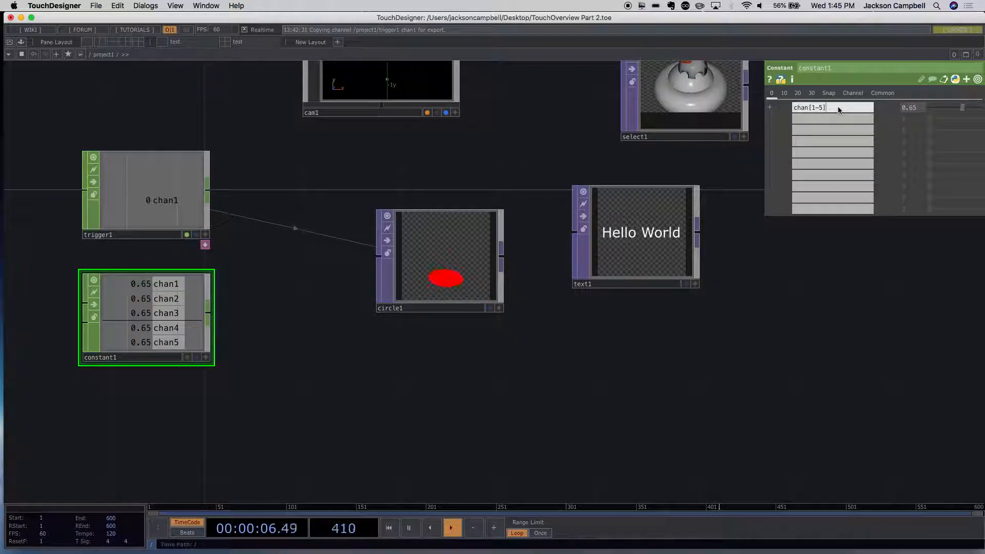
left_click_drag(829, 107, 812, 110)
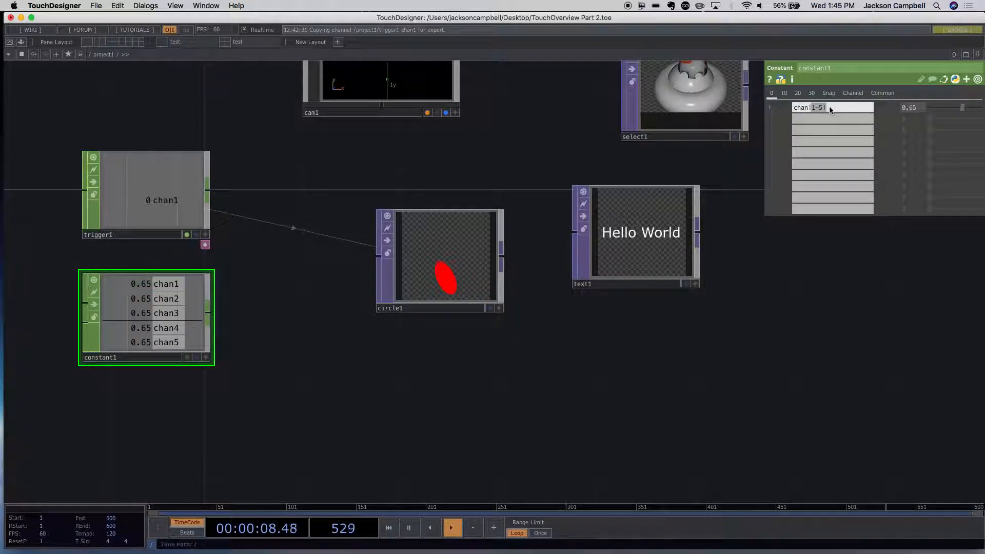
type("1")
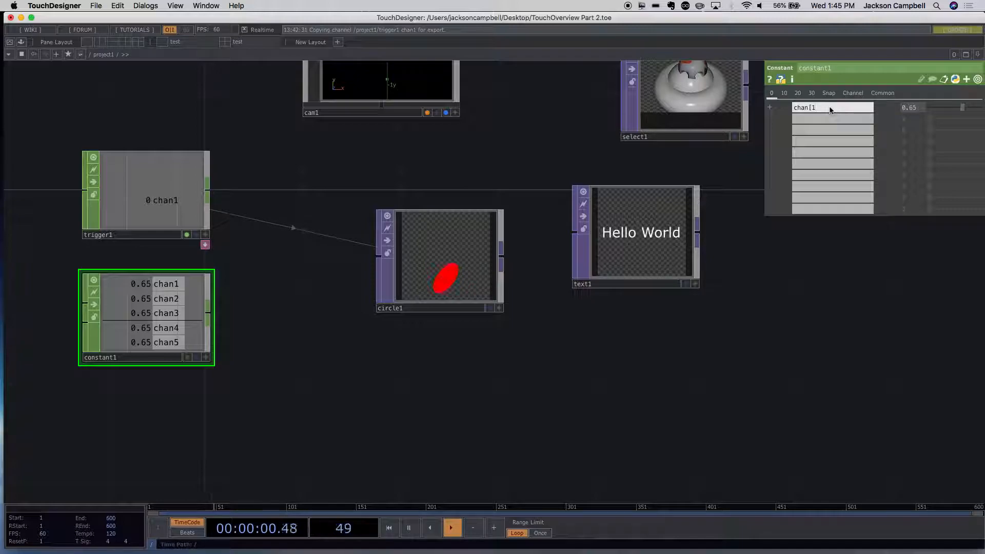
key("BackSpace")
key("BackSpace")
- Add channels chan2 and chan3 to the Constant CHOP with values of 0.34 and 0.85
left_click(805, 118)
type("c")
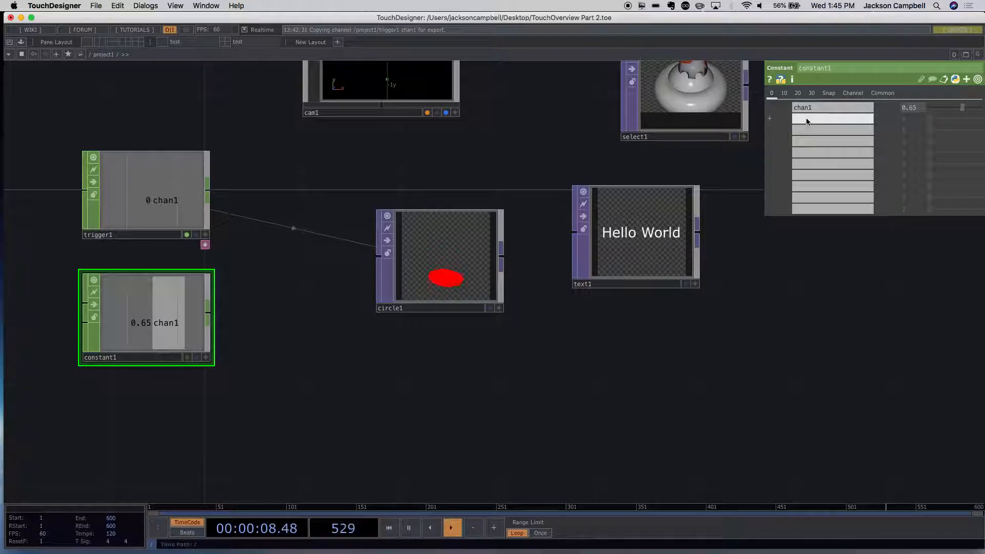
type("han2")
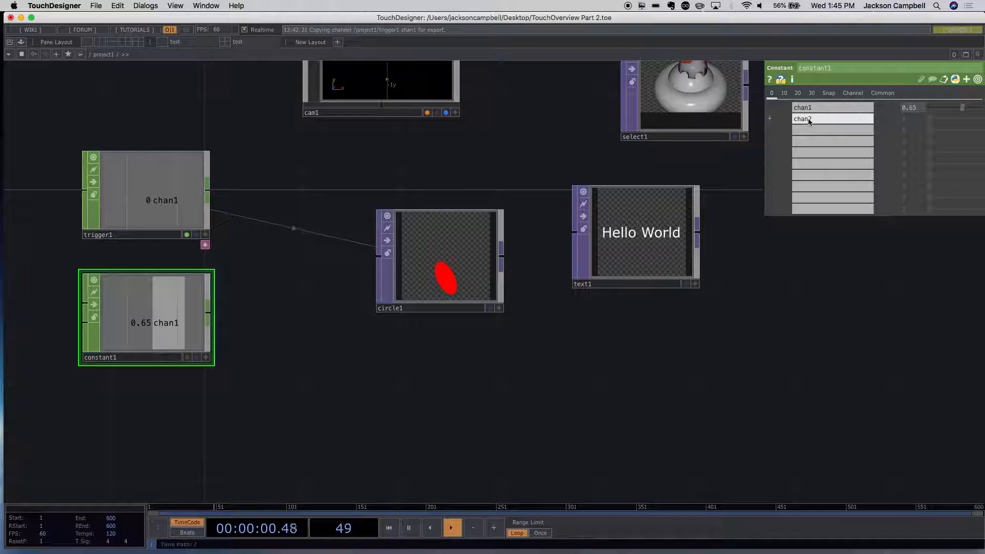
left_click(809, 130)
type("chan")
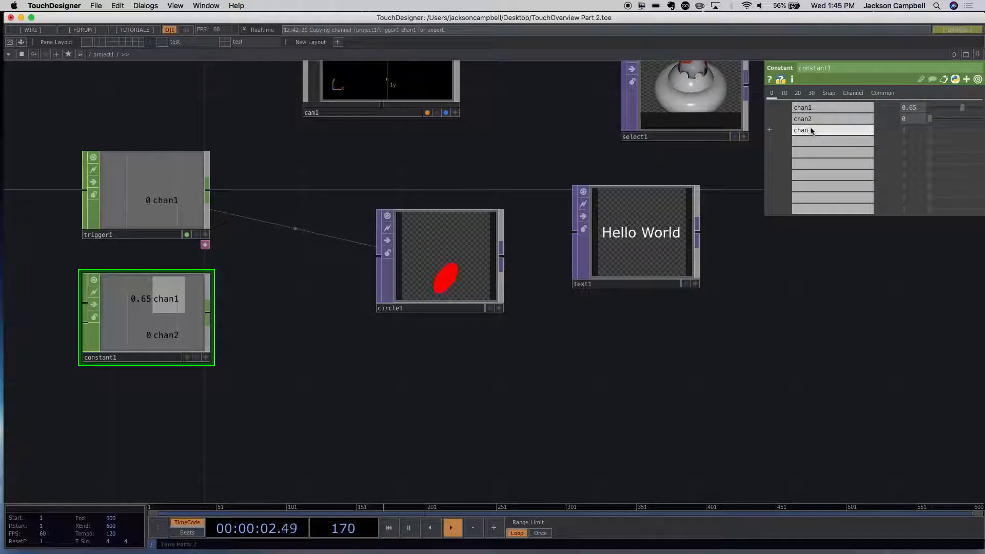
type("4")
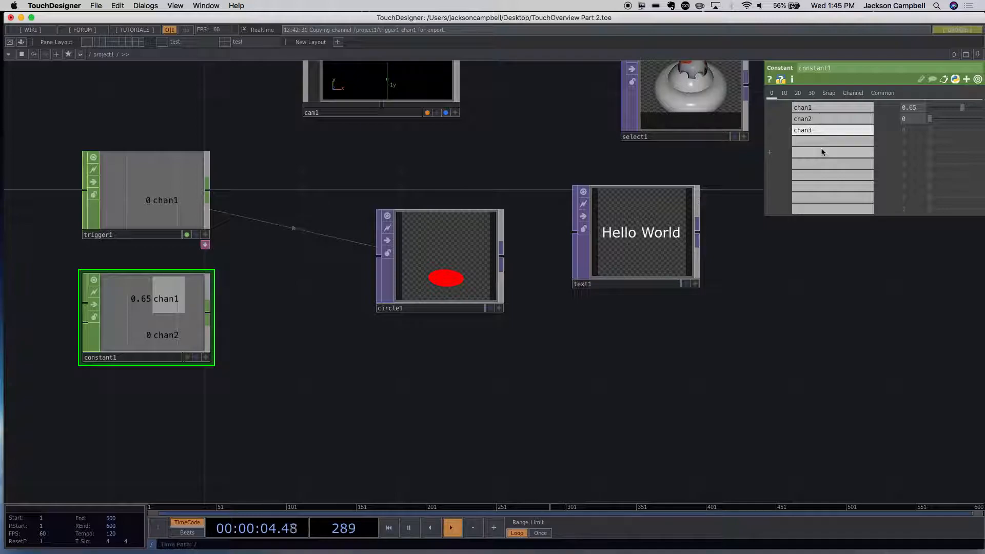
key("Return")
left_click_drag(929, 119, 976, 135)
- Make the Constant CHOP's viewer active and export its chan1 to the Circle TOP's fillcolorr parameter
left_click(464, 261)
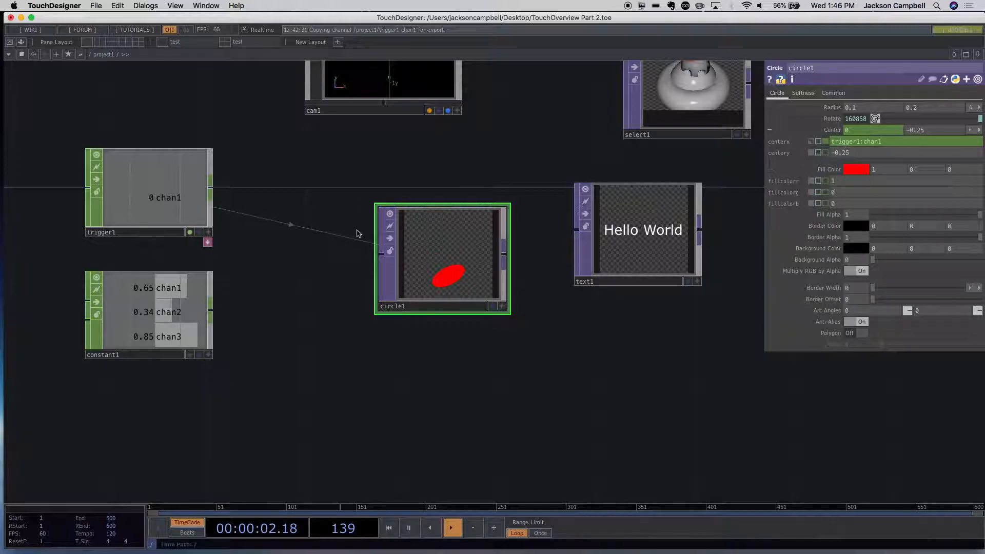
left_click(171, 288)
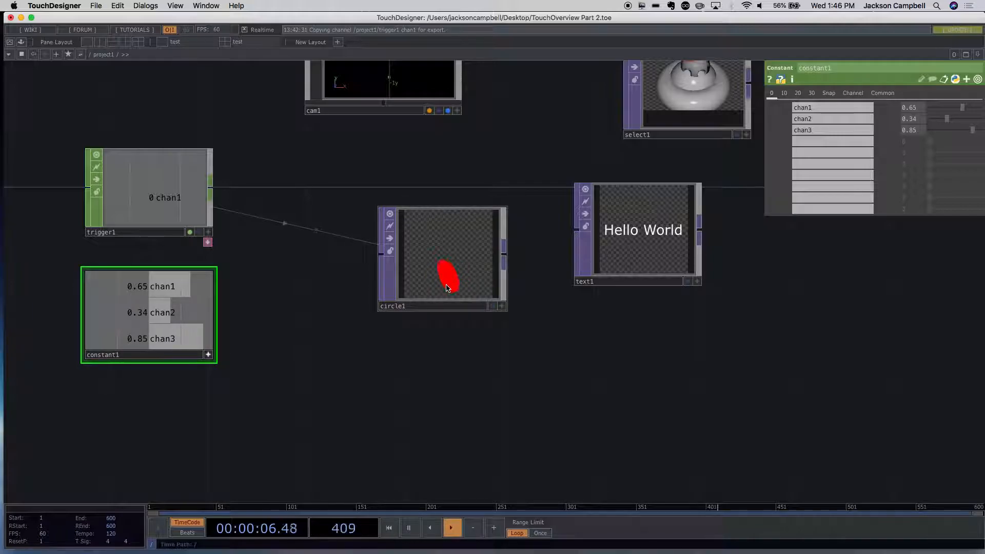
left_click(428, 296)
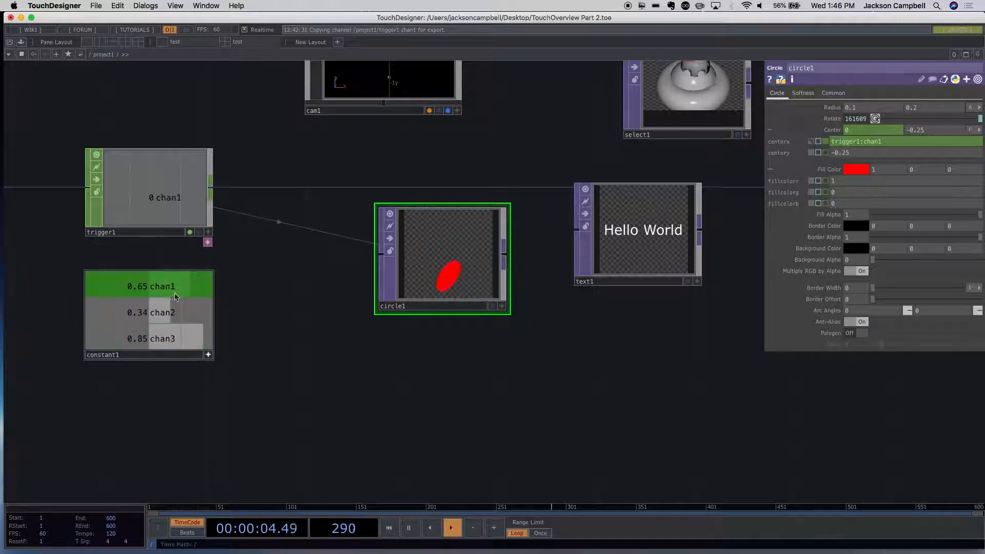
left_click_drag(171, 288, 817, 152)
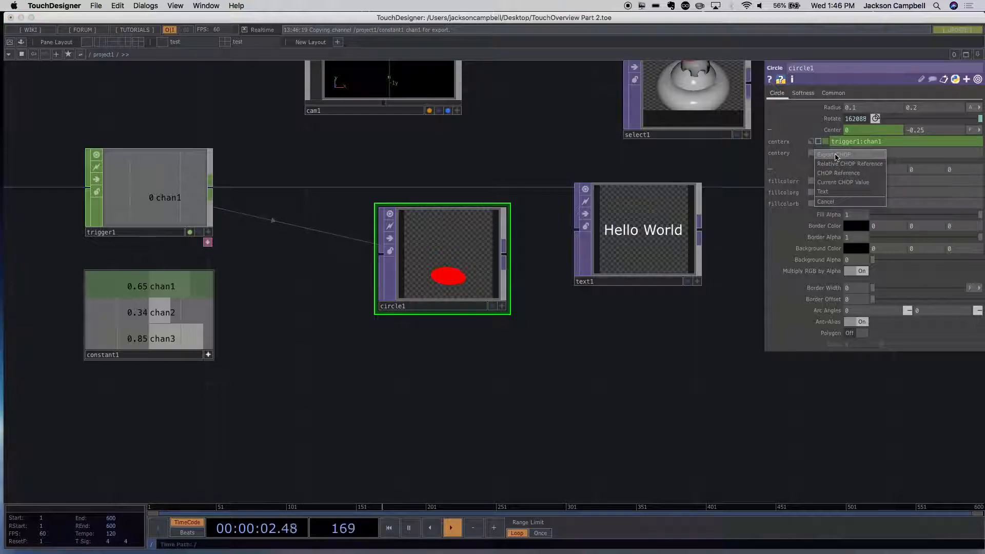
left_click(834, 155)
- Export the Constant CHOP's chan2 to the circle's fillcolorg and chan3 to its fillcolorb
left_click_drag(177, 310, 864, 171)
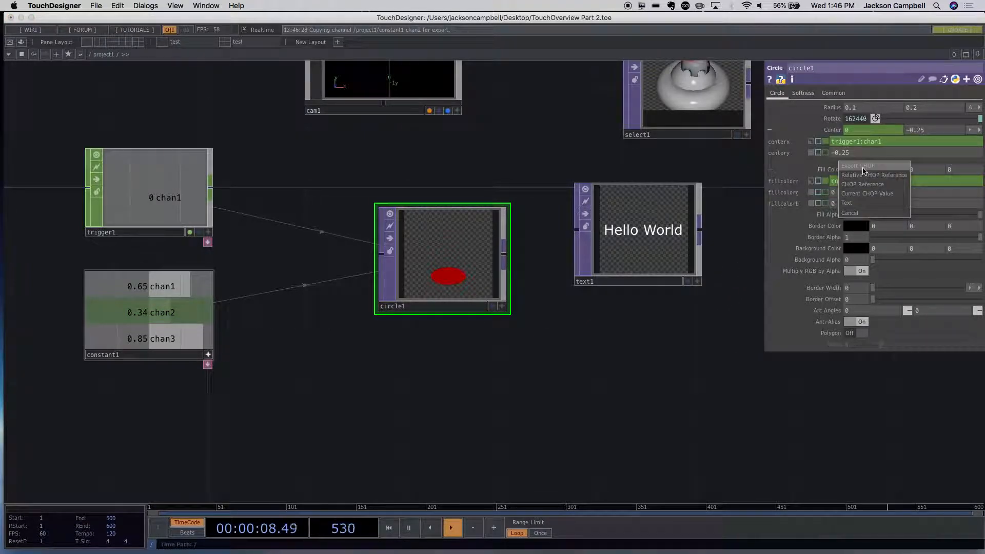
left_click(864, 170)
left_click_drag(177, 337, 841, 205)
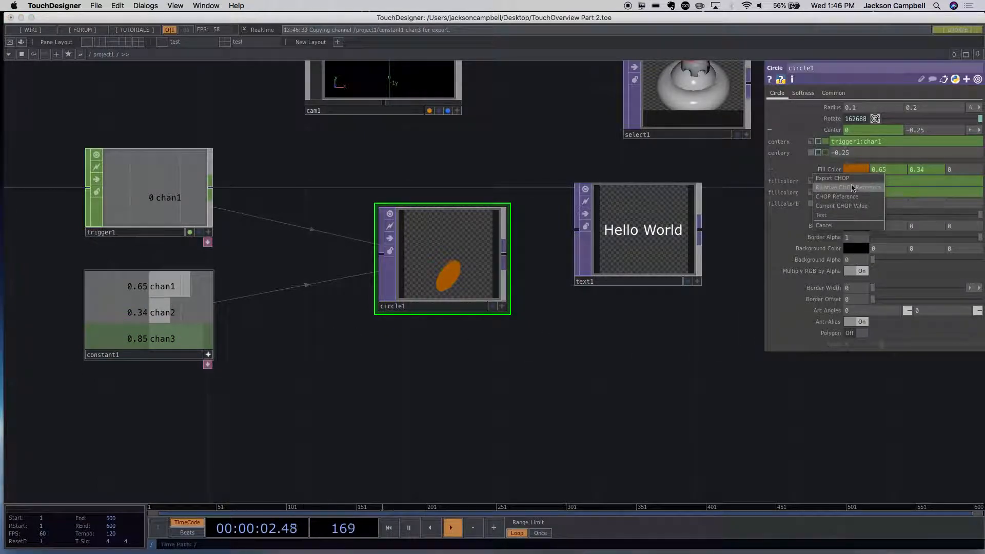
left_click(833, 178)
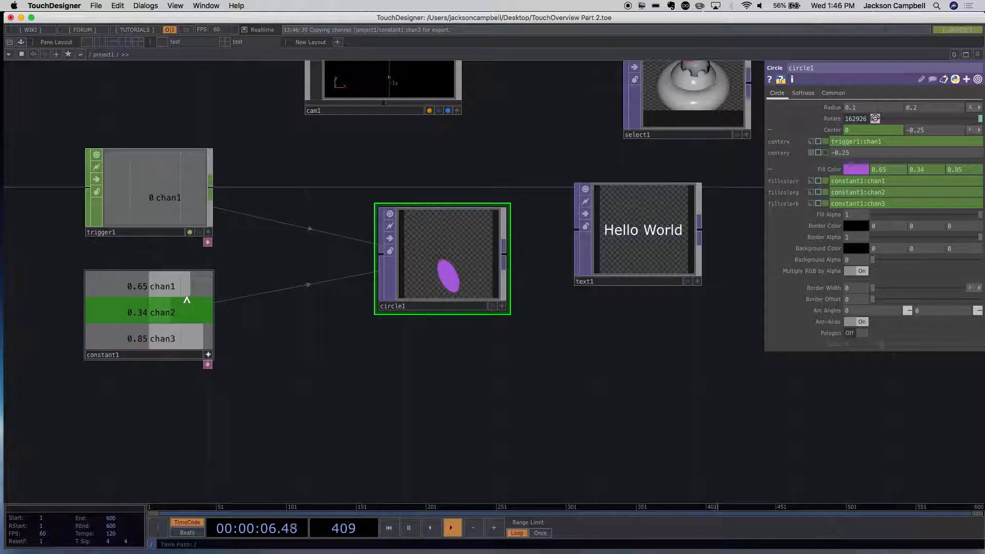
- Deactivate the Constant CHOP's viewer and recolor the circle by setting chan1 to 0, chan2 to 0.77 and chan3 to 0.33
left_click(208, 355)
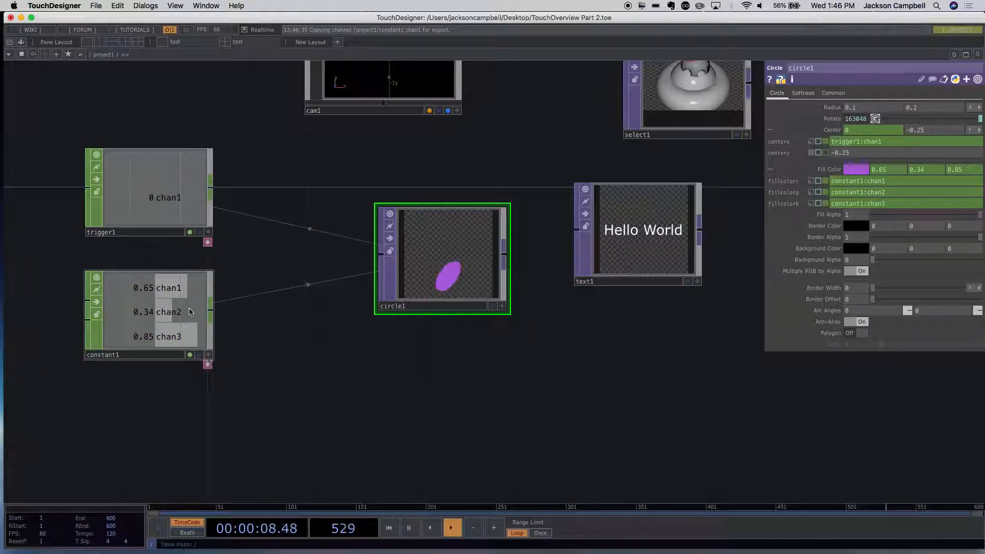
left_click(190, 312)
left_click_drag(962, 107, 947, 132)
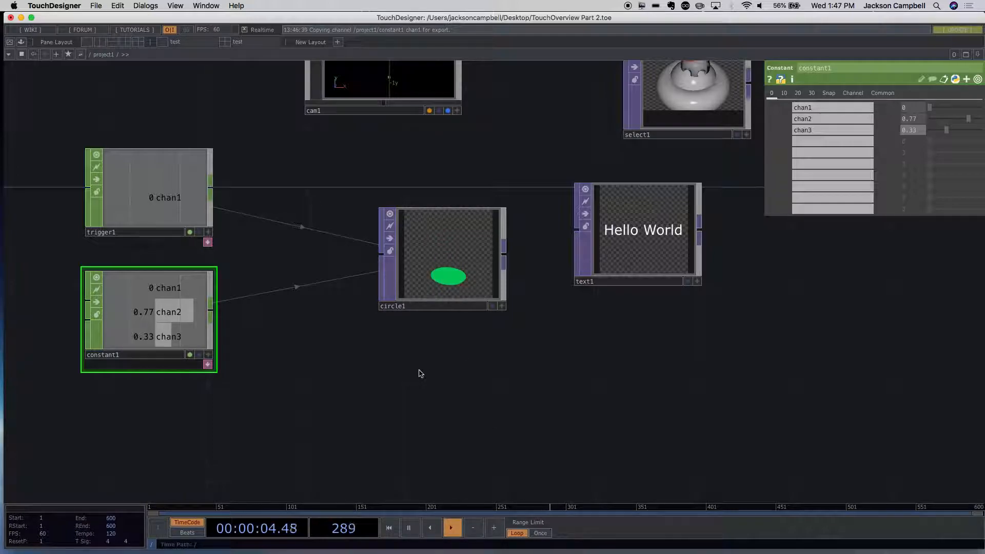
scroll(449, 370, "down", 3)
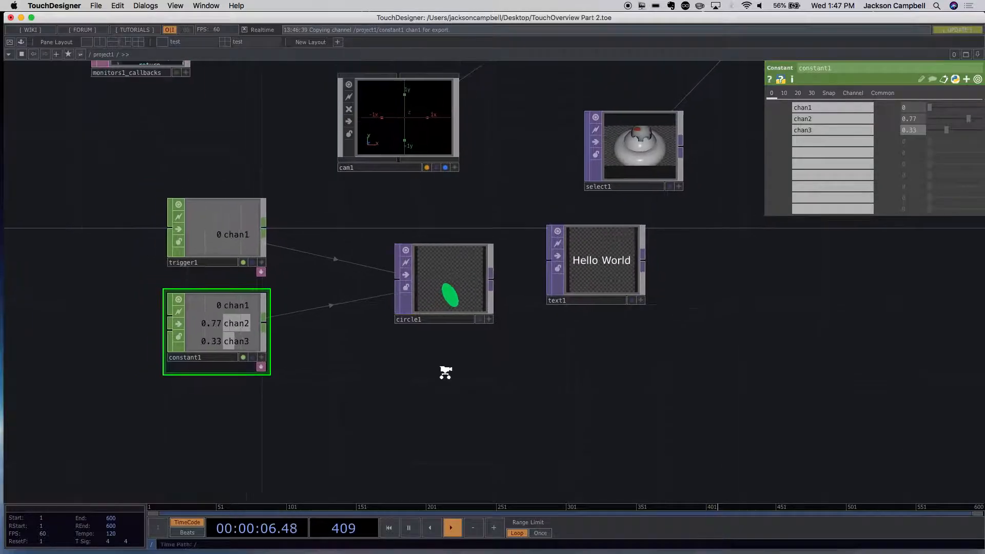
scroll(445, 373, "down", 2)
scroll(387, 371, "down", 1)
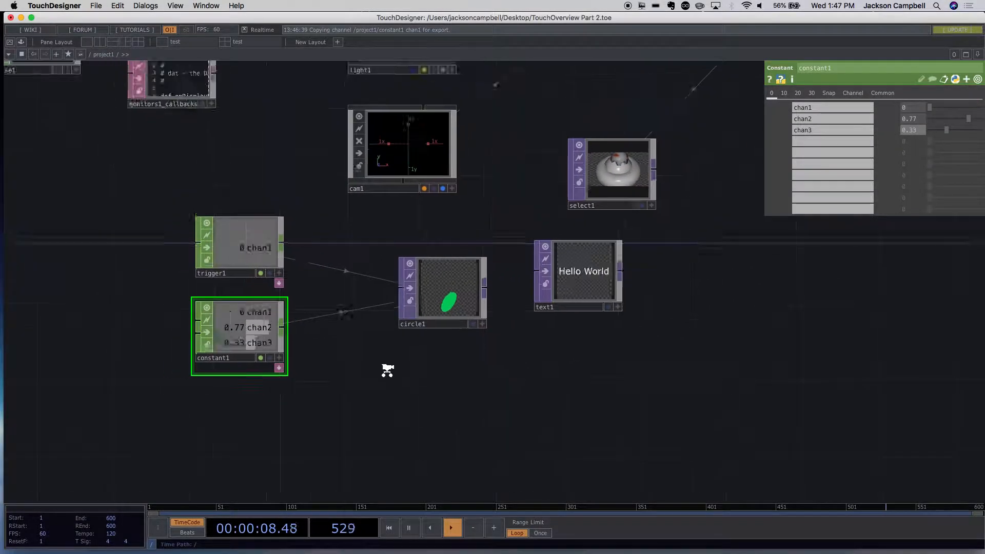
scroll(387, 370, "down", 2)
key("Tab")
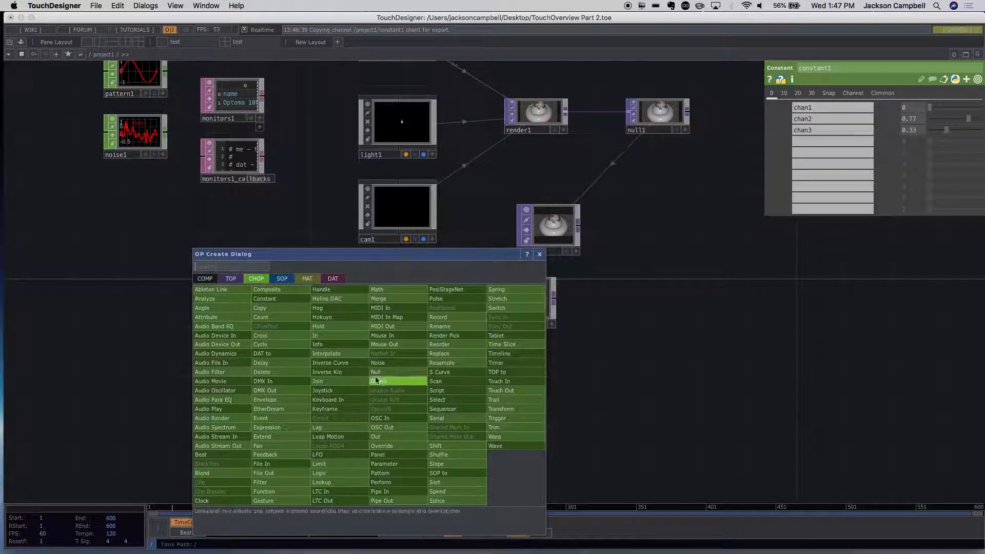
left_click(282, 279)
left_click(649, 389)
- Go inside the geo1 component to reach its network of SOPs
scroll(649, 380, "up", 5)
left_click_drag(643, 345, 701, 534)
left_click_drag(364, 260, 527, 409)
scroll(501, 378, "down", 5)
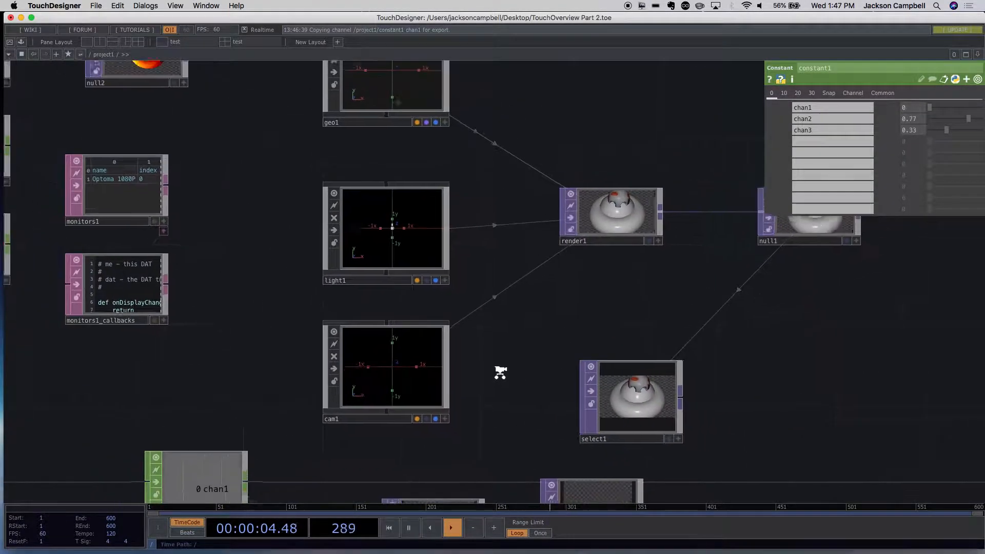
scroll(501, 255, "up", 10)
scroll(480, 281, "up", 5)
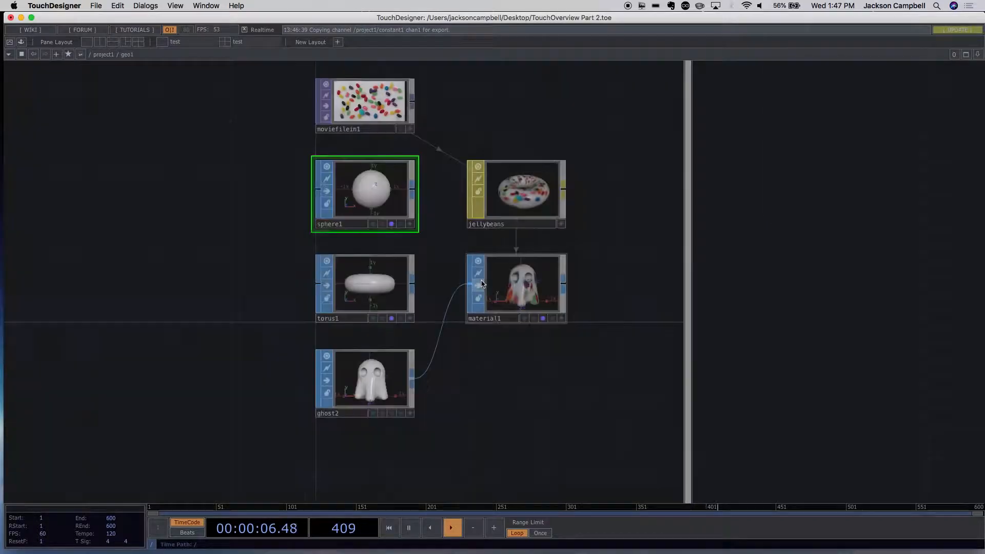
- Make the torus1 SOP's viewer active and tumble its view until the ring faces the camera
scroll(249, 212, "up", 4)
scroll(249, 213, "down", 4)
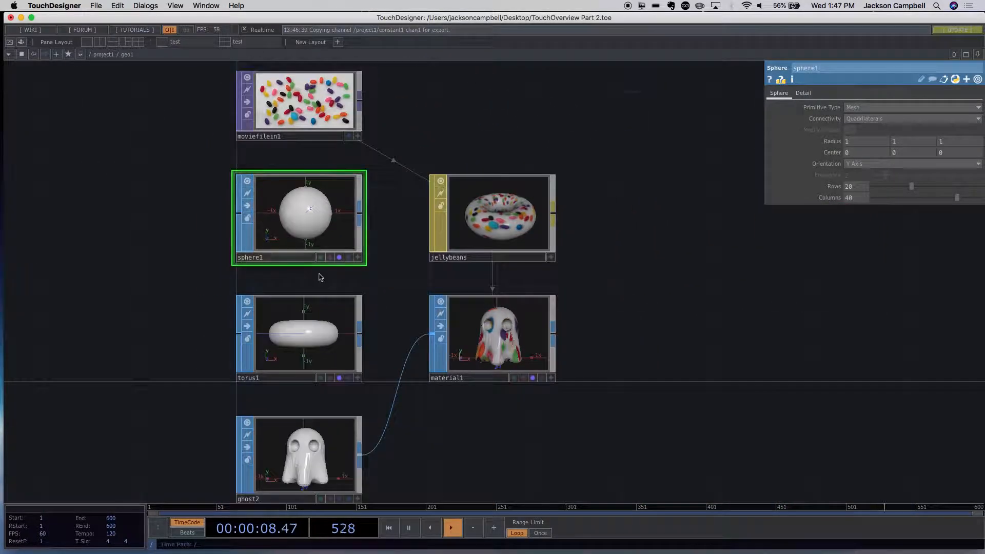
scroll(376, 257, "up", 3)
scroll(374, 256, "up", 1)
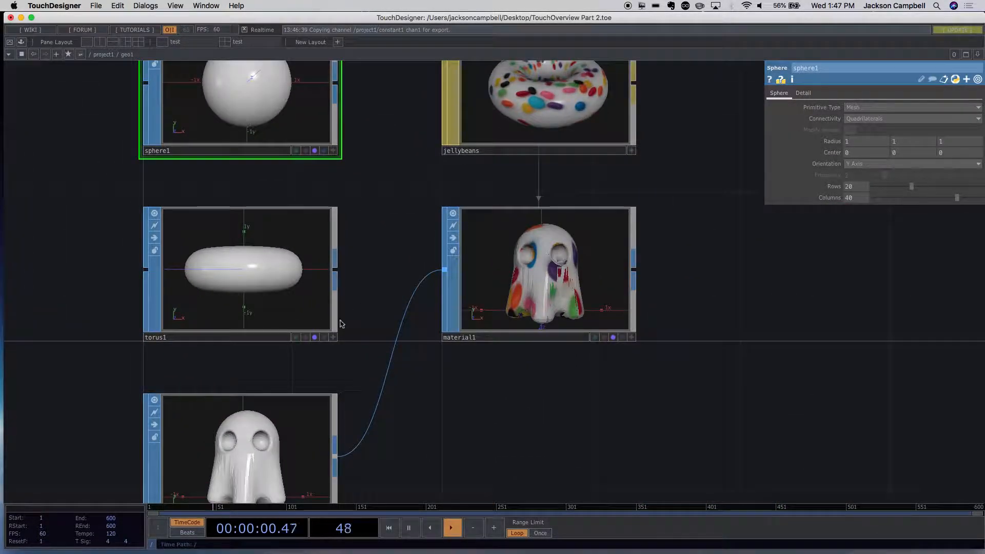
left_click(334, 338)
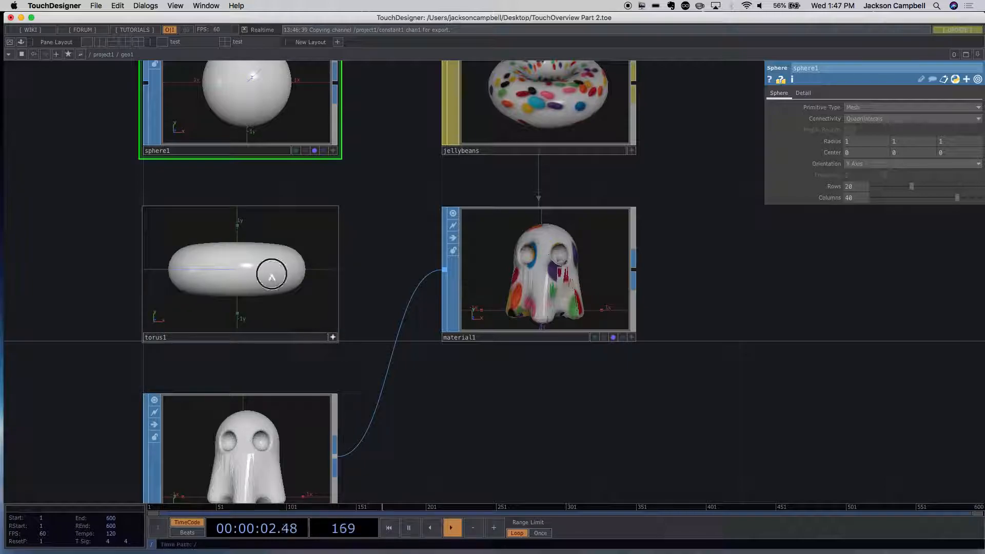
left_click_drag(219, 249, 284, 244)
left_click_drag(238, 271, 292, 237)
- Make the ghost2 SOP's viewer active, tumble the ghost to view it from several angles, and deactivate the viewer
left_click_drag(362, 313, 363, 177)
left_click_drag(270, 378, 239, 321)
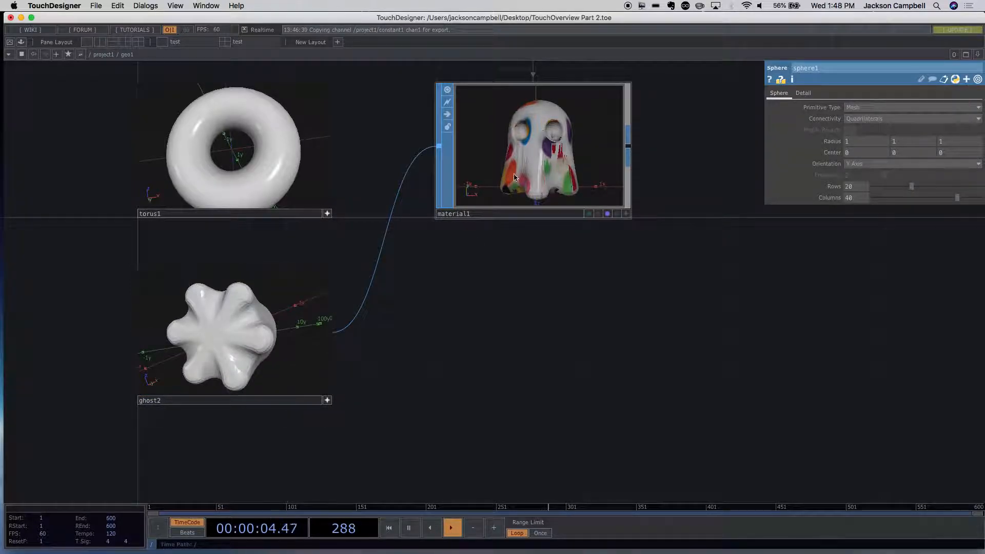
scroll(655, 361, "down", 8)
scroll(659, 366, "up", 8)
scroll(635, 356, "down", 4)
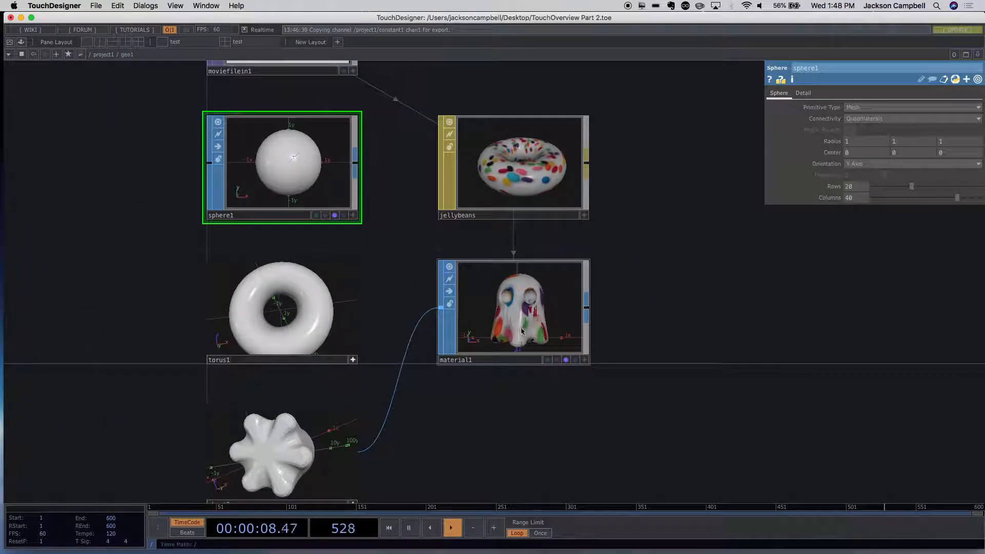
left_click_drag(325, 424, 331, 477)
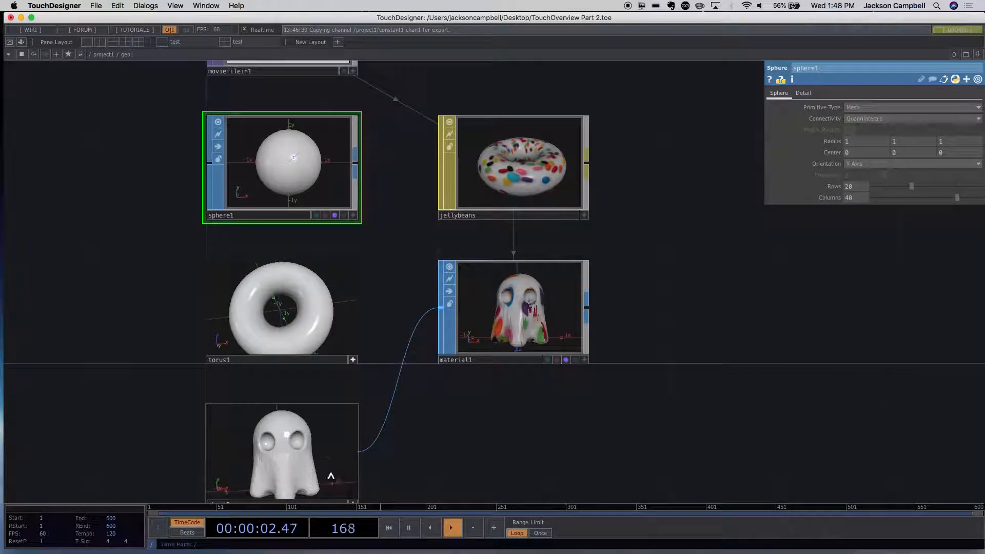
left_click_drag(409, 466, 395, 358)
left_click_drag(308, 363, 299, 343)
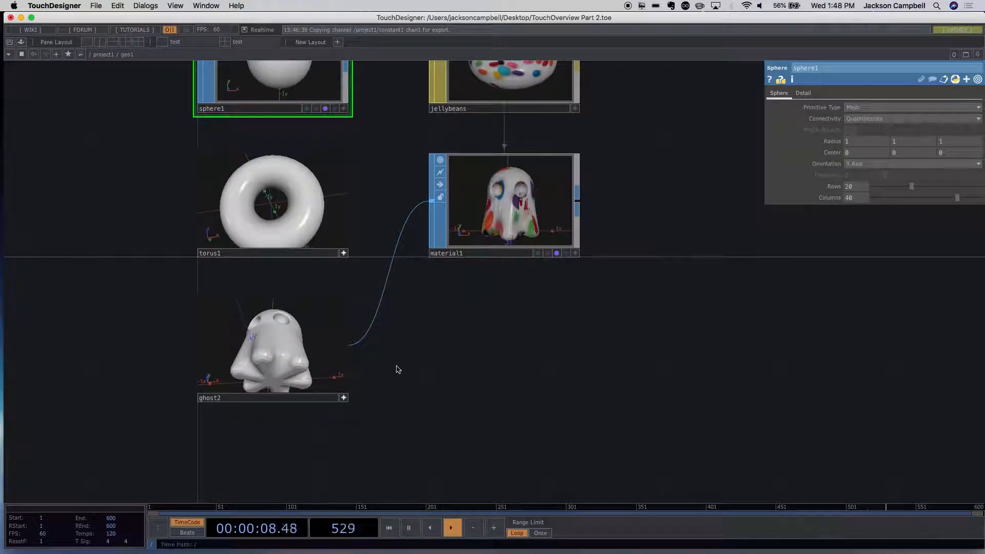
left_click(343, 400)
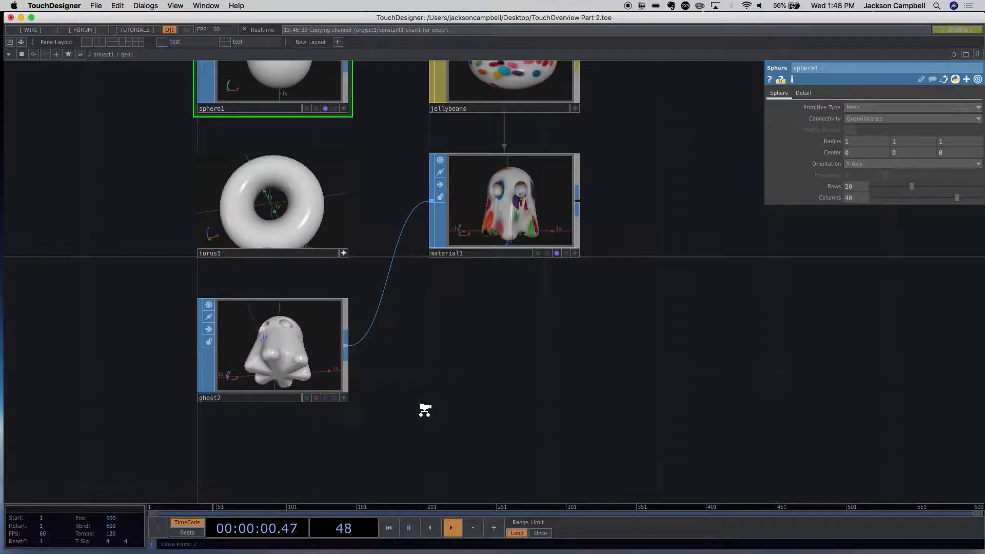
- Return to the project1 network and select the circle1 TOP to show its parameters
scroll(422, 406, "down", 5)
left_click_drag(668, 362, 514, 172)
scroll(575, 310, "down", 10)
scroll(490, 387, "up", 10)
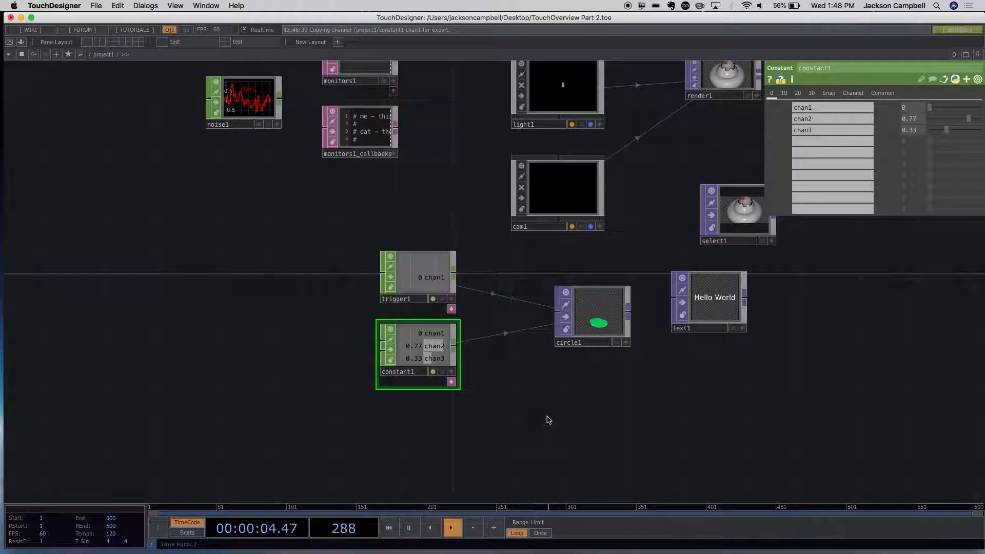
scroll(548, 419, "up", 10)
scroll(514, 419, "up", 5)
left_click_drag(589, 407, 552, 406)
scroll(567, 398, "down", 10)
scroll(564, 398, "up", 3)
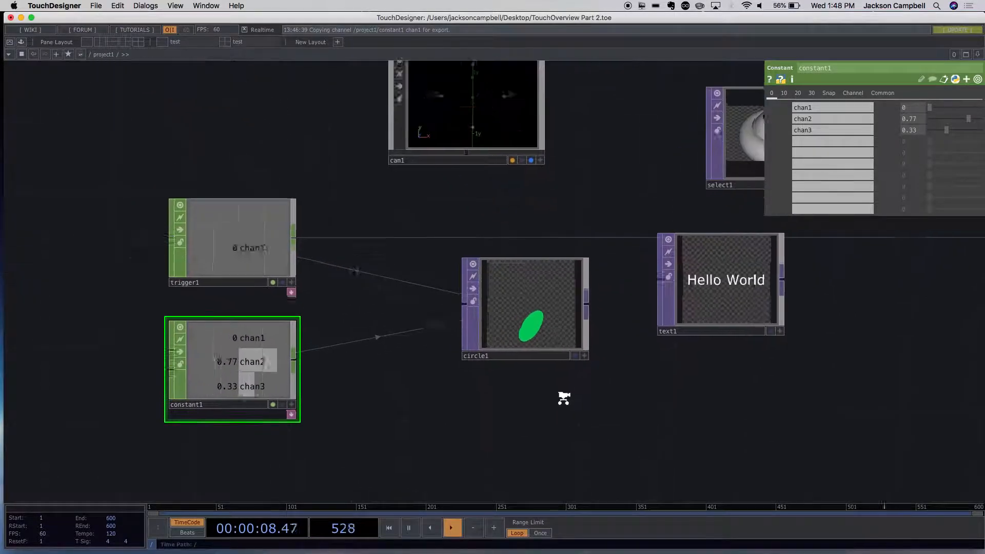
scroll(564, 398, "up", 3)
left_click(515, 334)
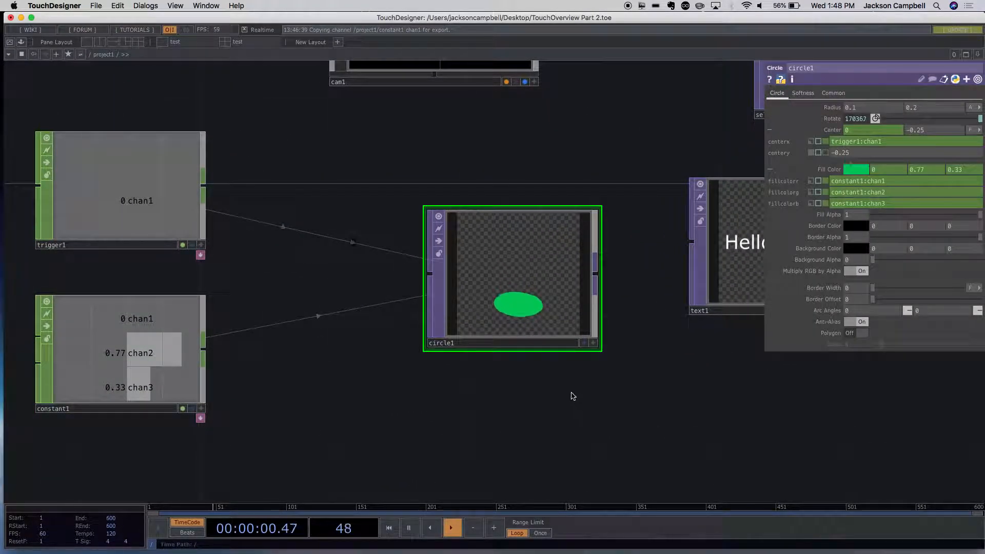
- Toggle the Constant CHOP's export flag off and on several times to compare the circle's fill color, leaving it on
left_click_drag(651, 384, 547, 418)
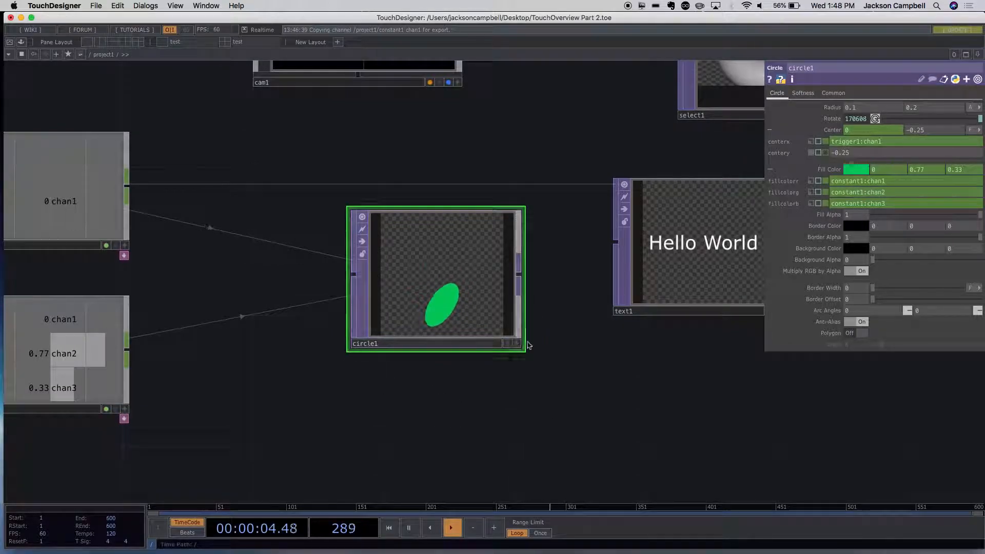
left_click_drag(469, 425, 644, 423)
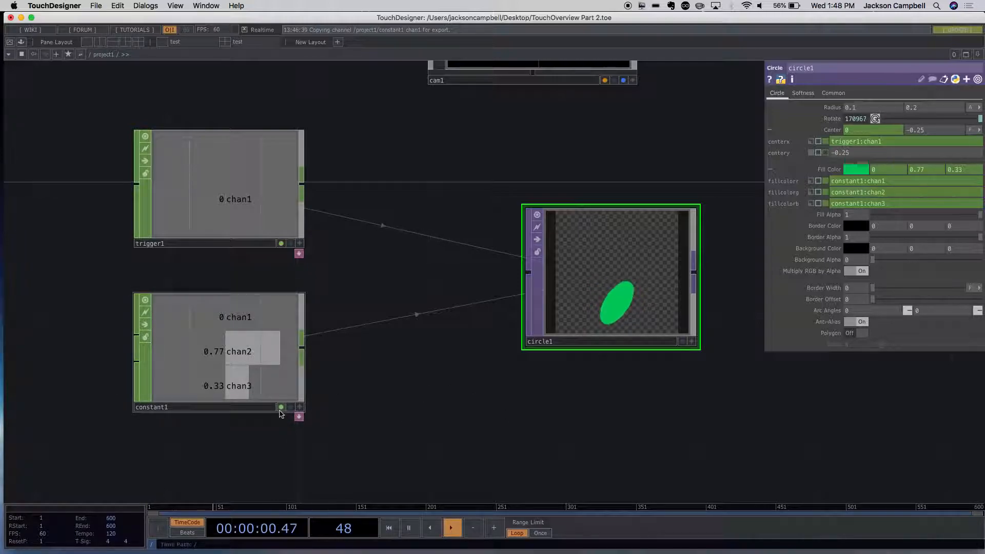
scroll(367, 408, "up", 3)
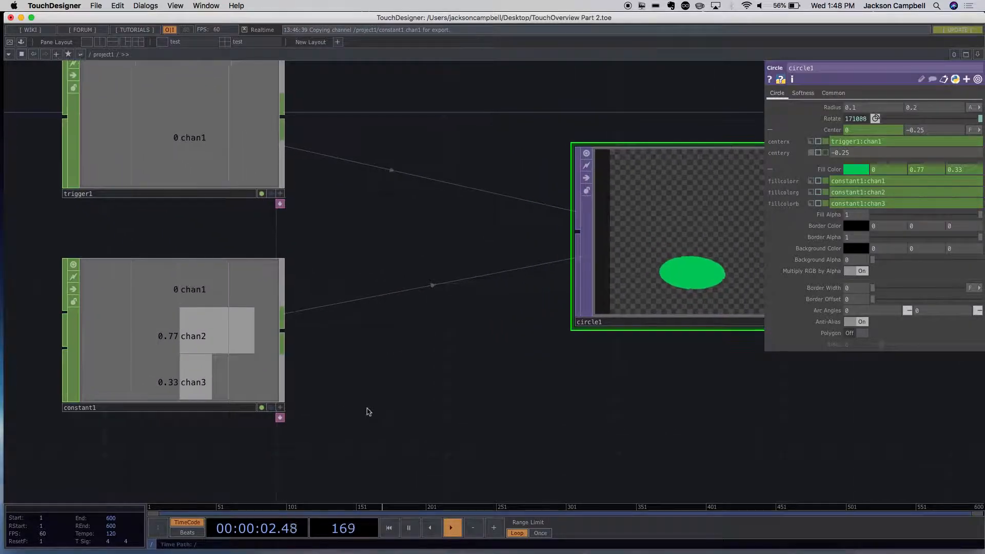
scroll(367, 410, "up", 2)
scroll(366, 406, "down", 5)
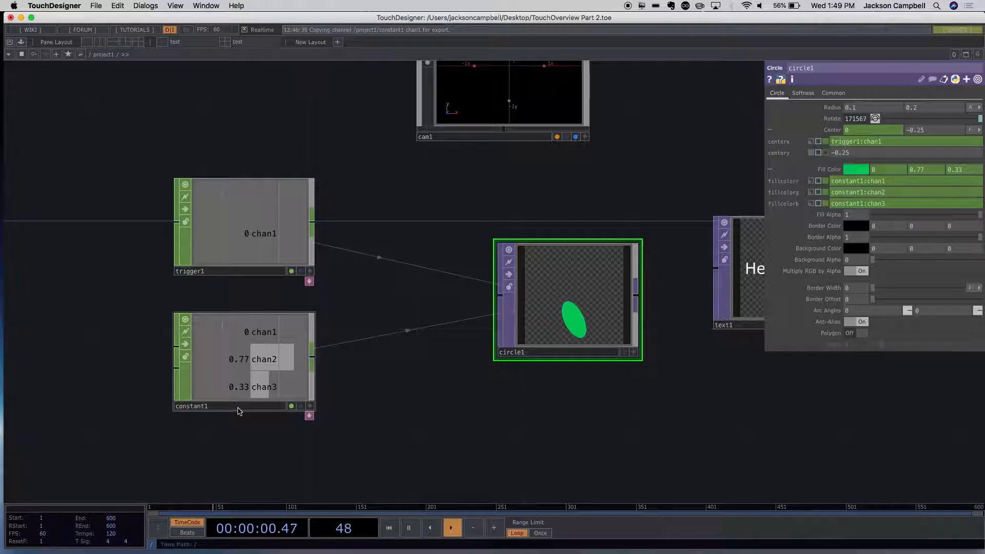
left_click(291, 407)
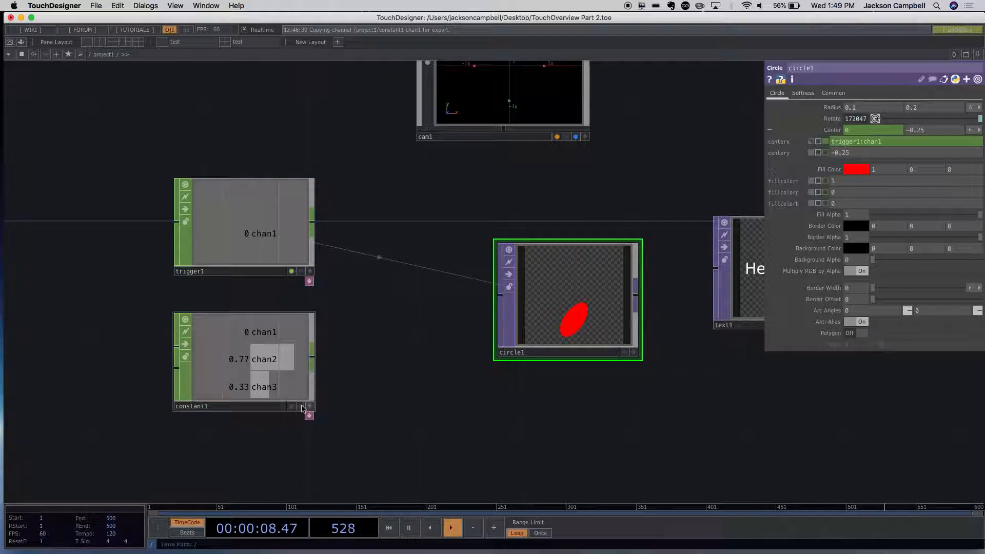
left_click(292, 406)
left_click(292, 407)
left_click(292, 406)
left_click(292, 407)
left_click(292, 407)
left_click(292, 407)
left_click(292, 407)
left_click(292, 406)
left_click(292, 407)
- Add a Noise CHOP to the project1 network and position it just below the Constant CHOP
left_click_drag(516, 405, 341, 354)
scroll(467, 374, "down", 4)
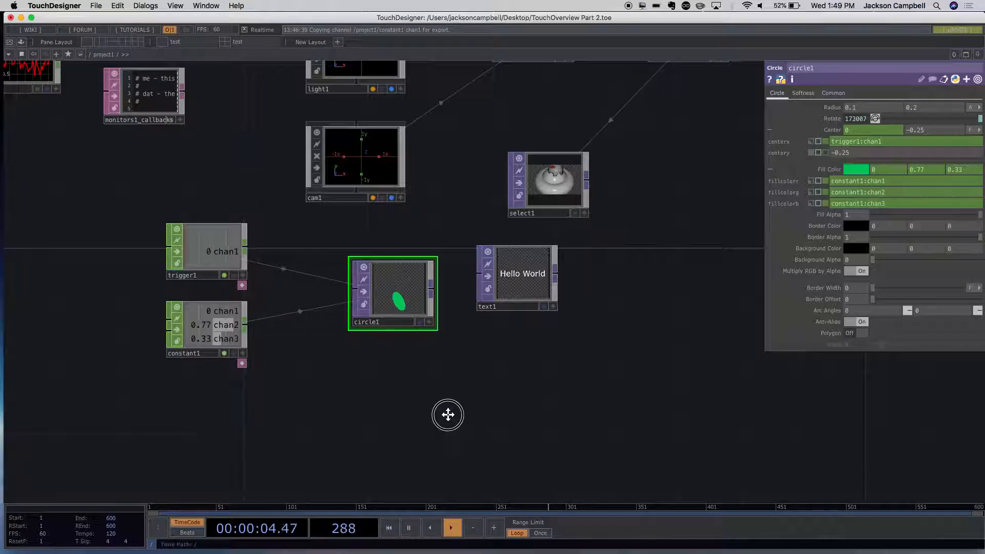
left_click_drag(442, 418, 476, 387)
double_click(388, 384)
key("Tab")
key("Tab")
key("Tab")
key("Tab")
key("Tab")
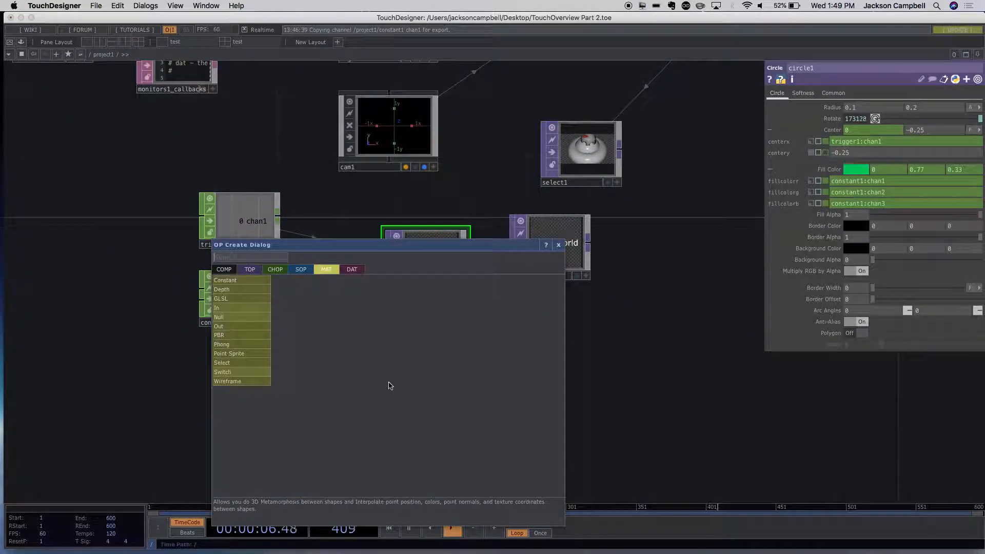
type("noi")
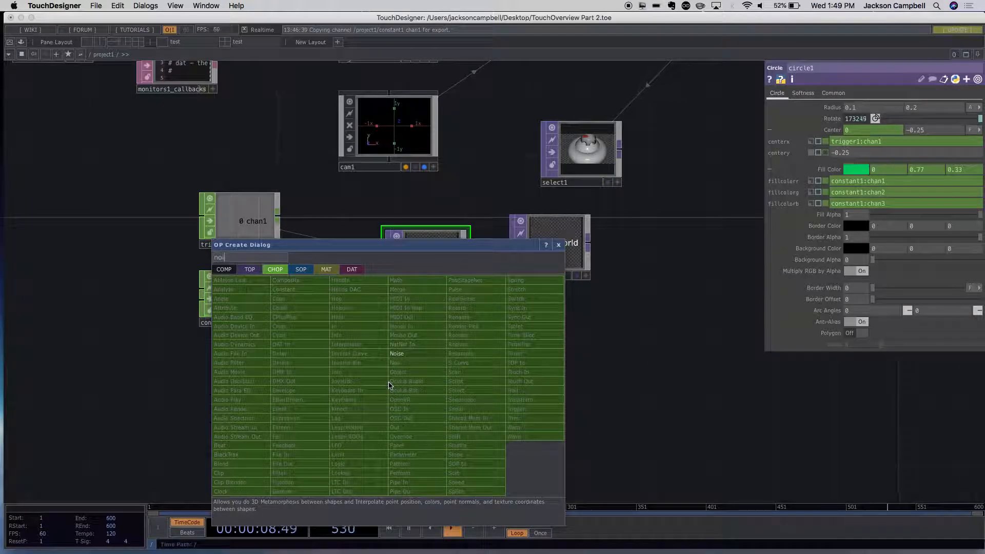
left_click(397, 353)
left_click(263, 399)
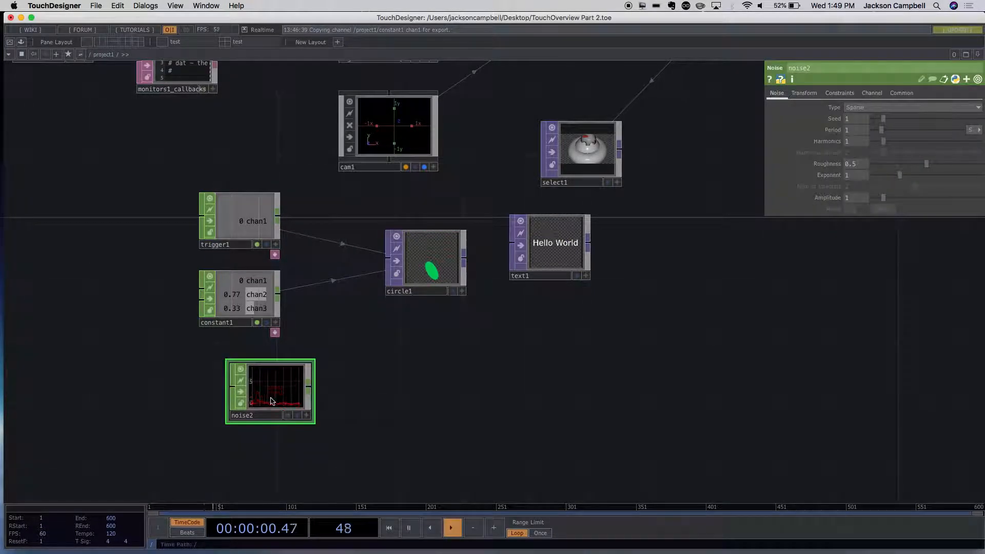
scroll(336, 437, "up", 5)
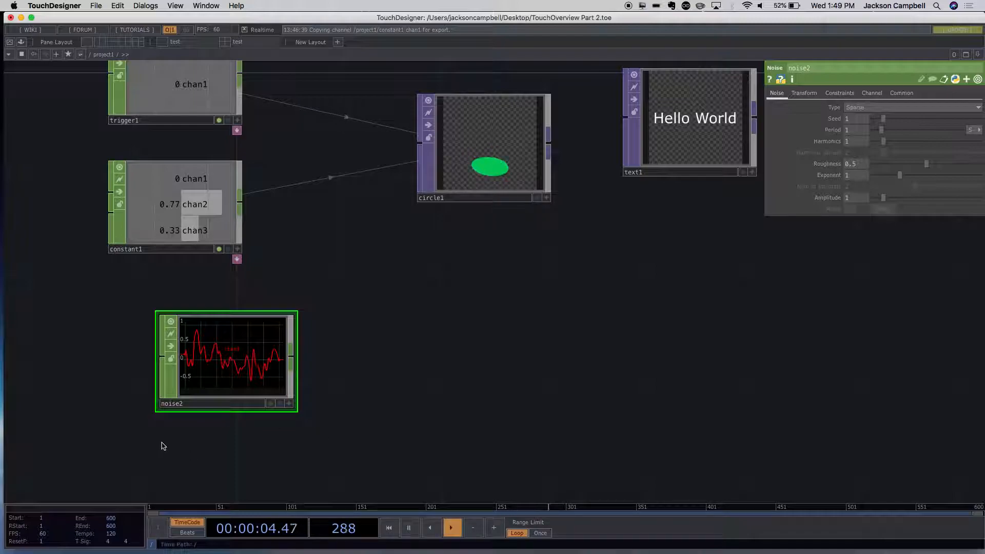
left_click_drag(192, 405, 200, 369)
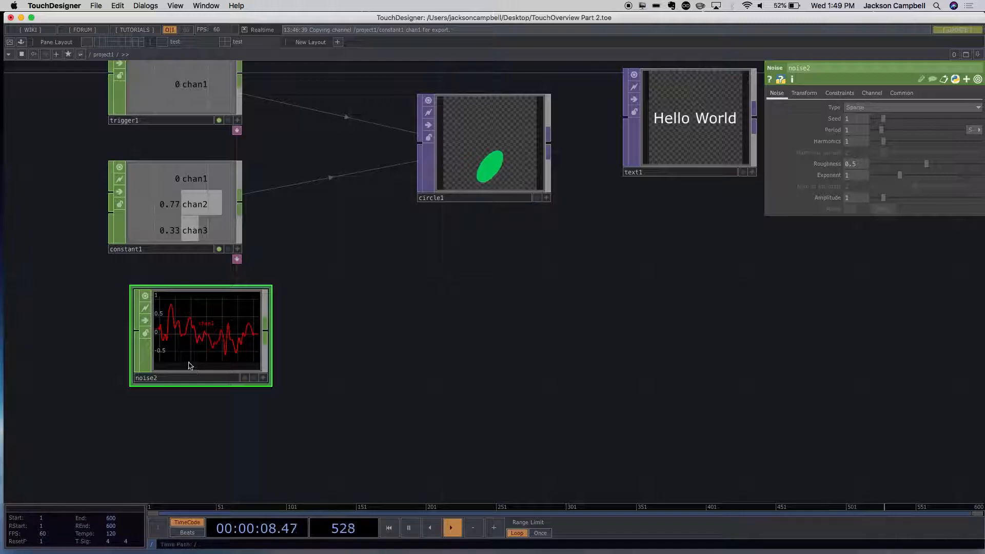
- Examine the Noise CHOP's waveform up close and view the node's context options
scroll(190, 365, "up", 10)
scroll(208, 357, "down", 8)
scroll(205, 357, "up", 6)
scroll(207, 358, "up", 3)
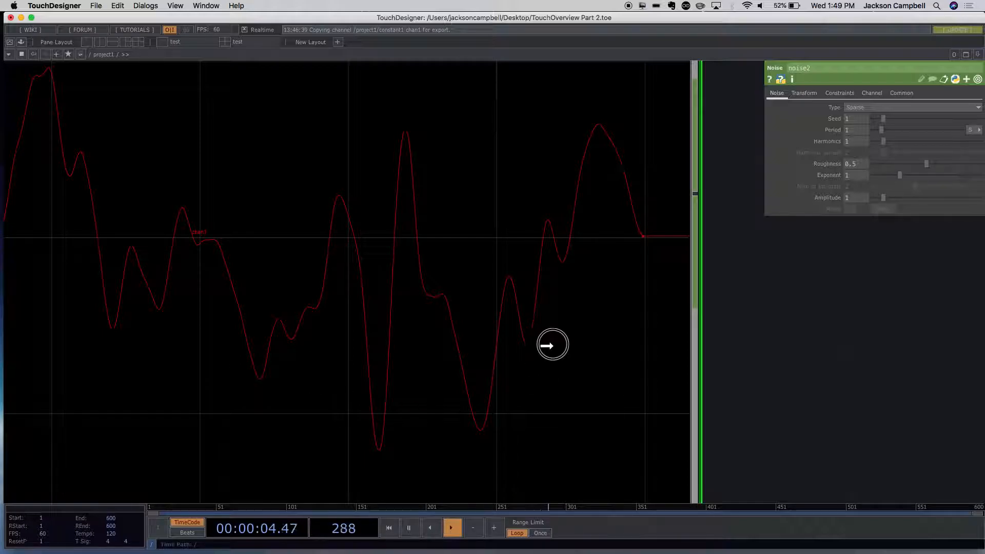
scroll(743, 385, "down", 8)
scroll(743, 386, "up", 6)
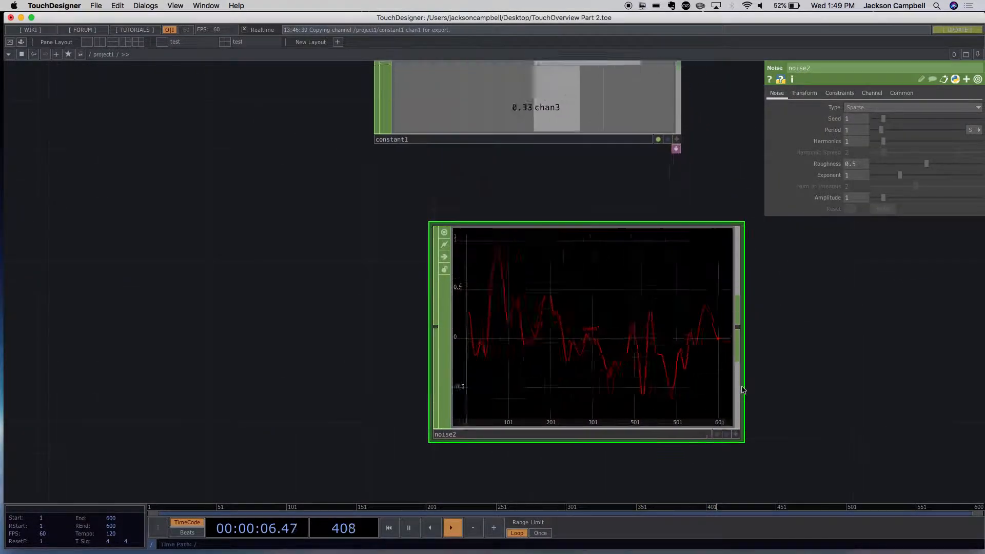
right_click(619, 369)
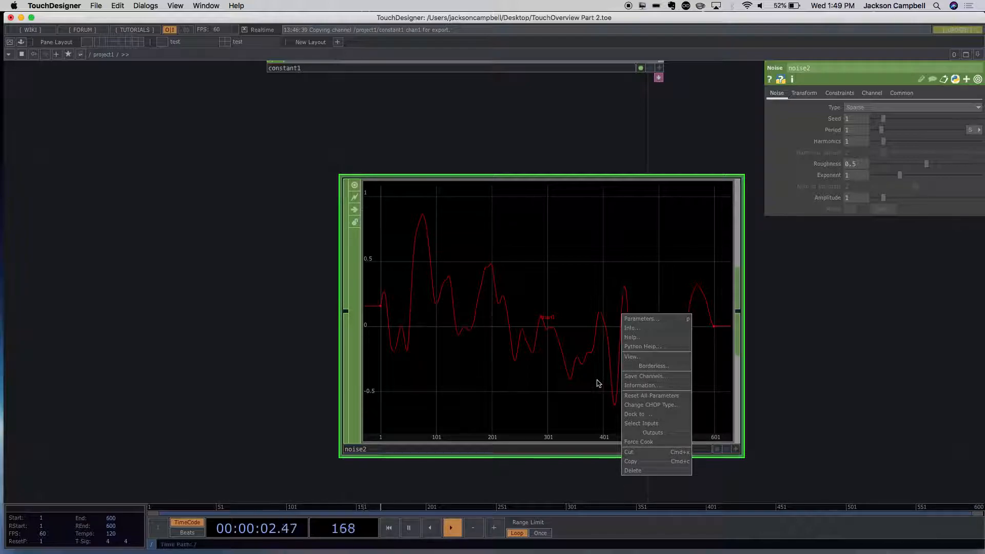
left_click(792, 377)
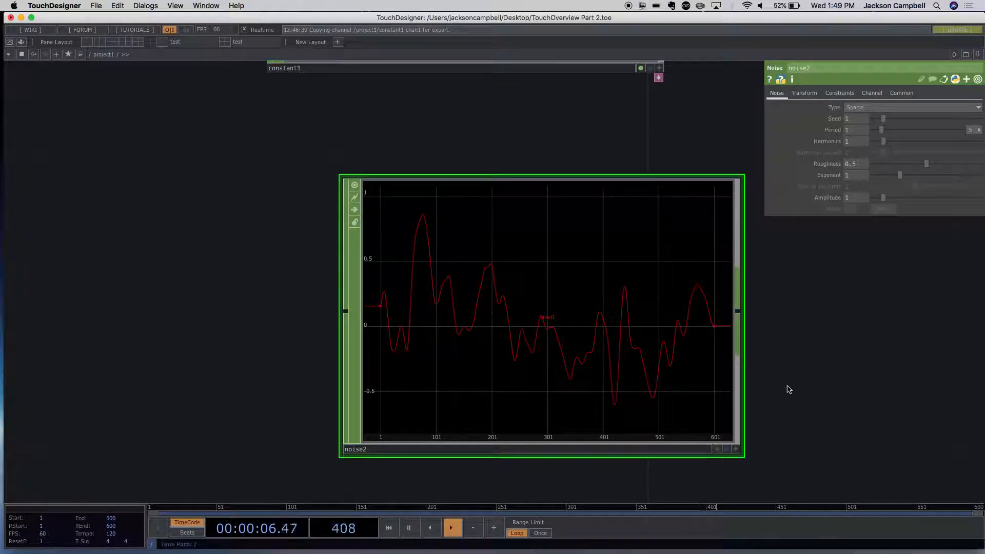
- Make the Noise CHOP's viewer active, enable Dot per Sample to inspect the individual samples, and home the graph
left_click(731, 442)
right_click(578, 335)
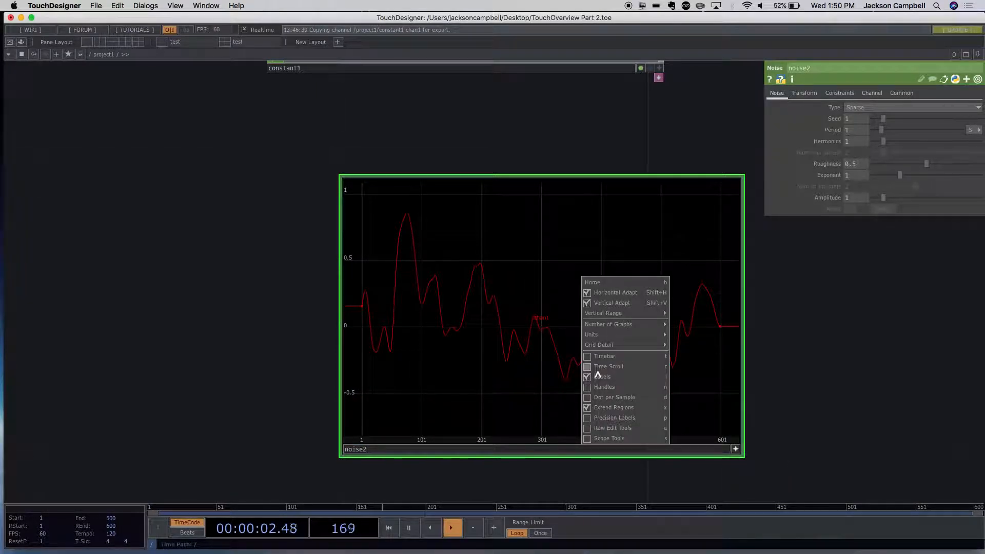
left_click(598, 408)
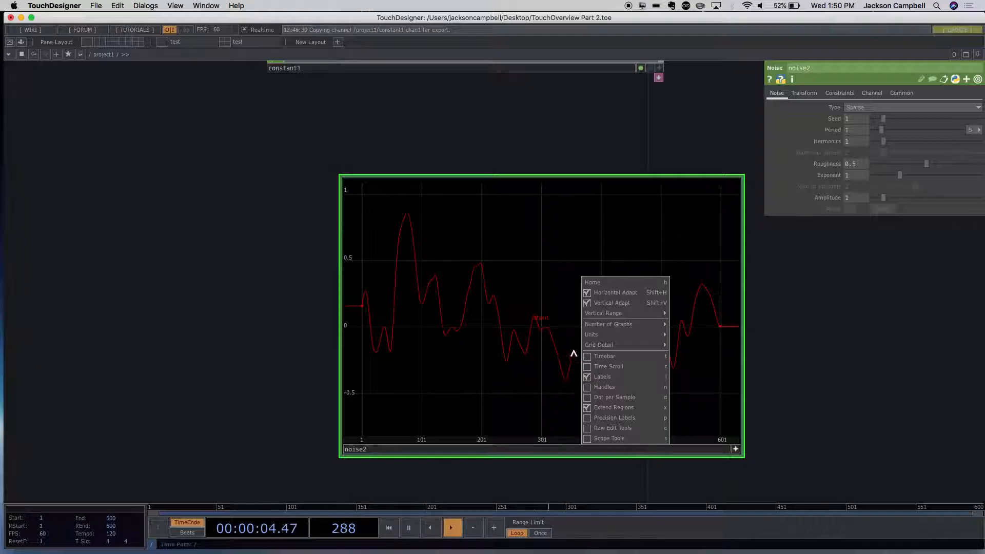
mouse_move(612, 324)
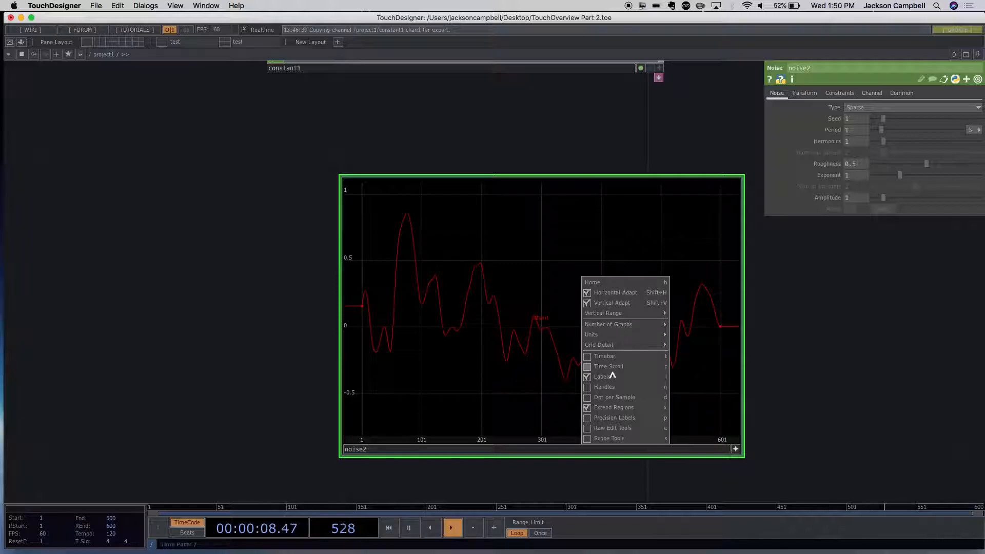
left_click(587, 398)
scroll(530, 359, "up", 5)
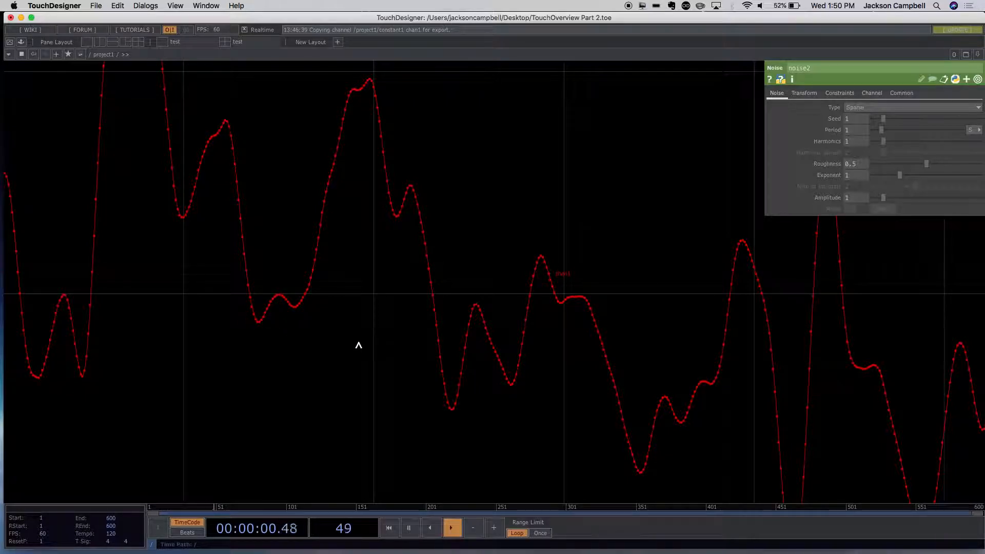
key("h")
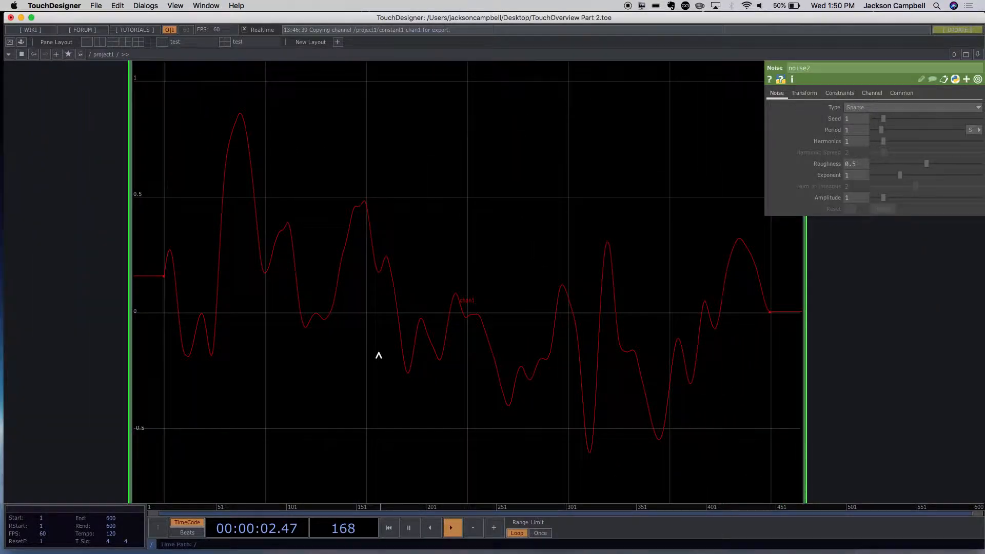
- Examine the Noise CHOP's waveform and its individual samples up close and across the full graph
scroll(379, 355, "up", 5)
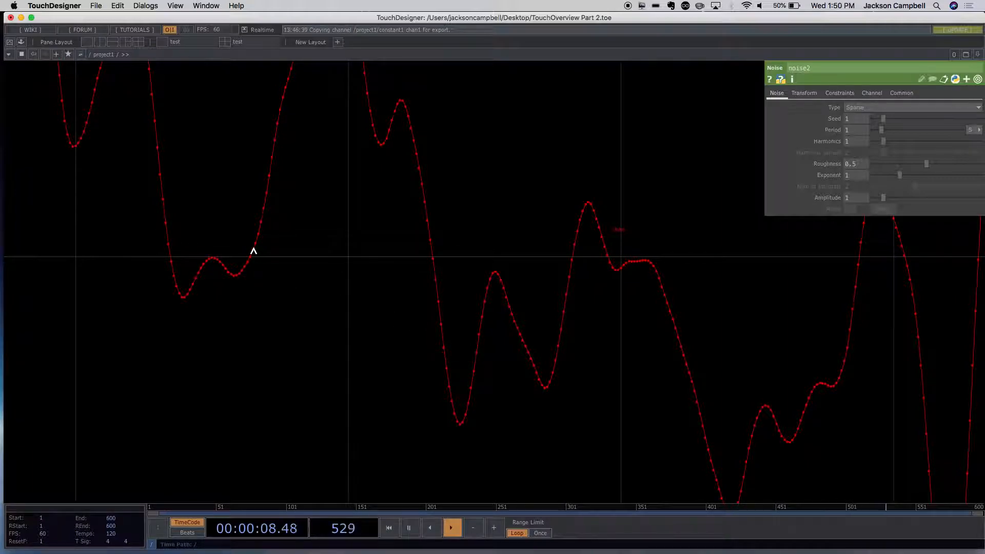
scroll(315, 319, "down", 10)
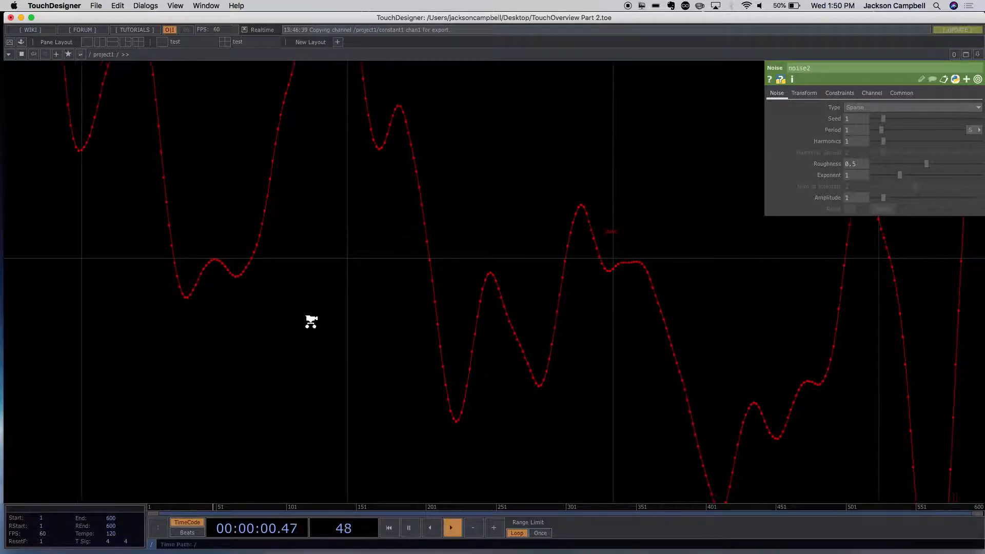
scroll(321, 322, "down", 2)
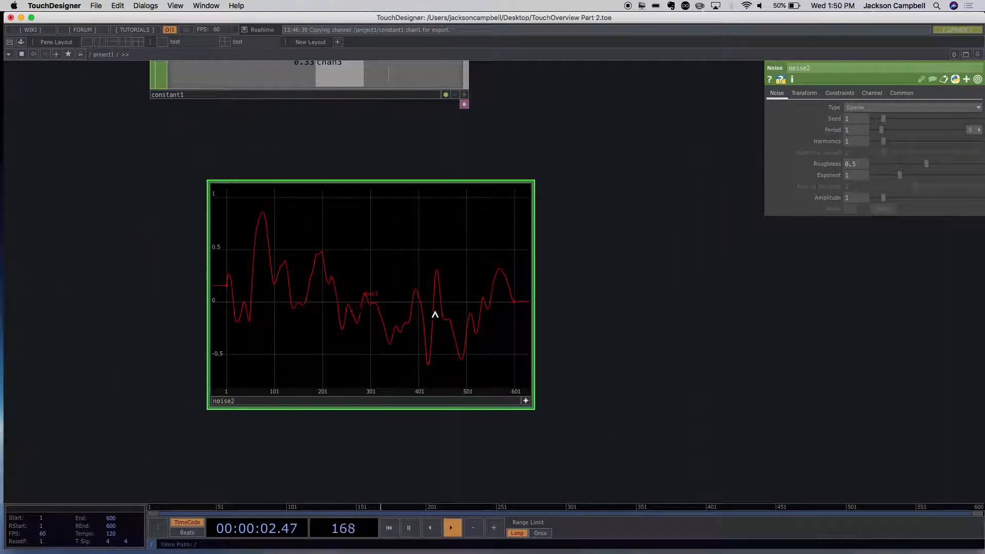
scroll(392, 368, "up", 4)
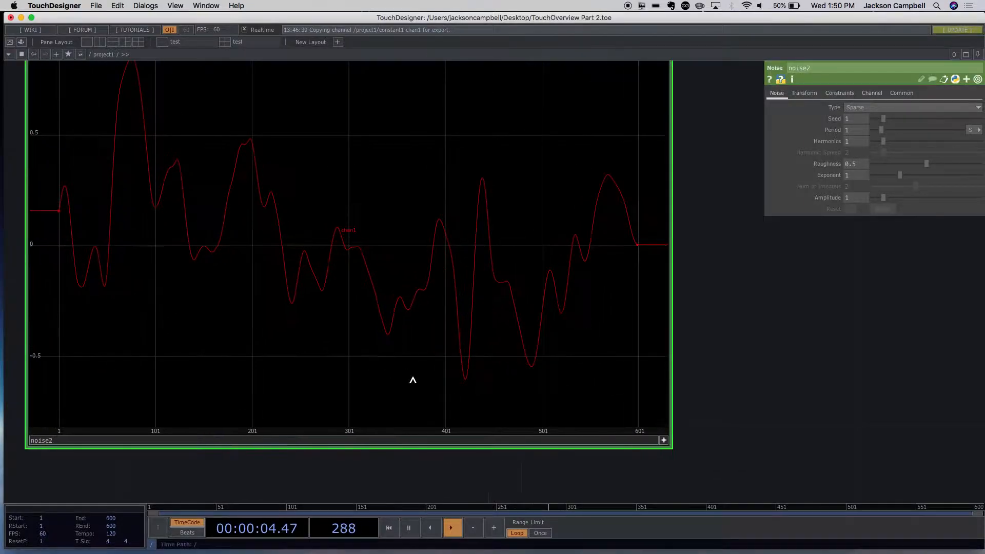
scroll(638, 258, "up", 2)
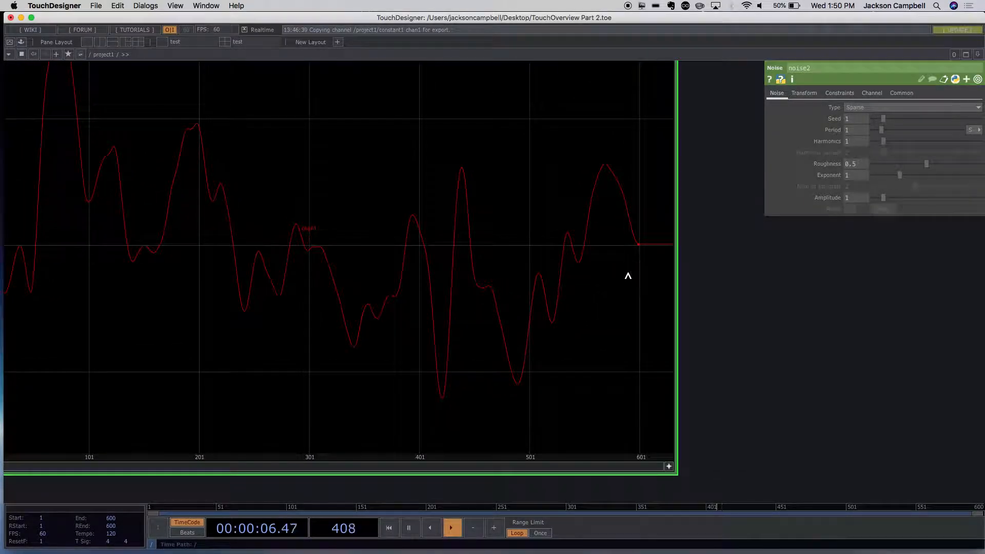
left_click_drag(726, 290, 608, 290)
scroll(621, 328, "down", 4)
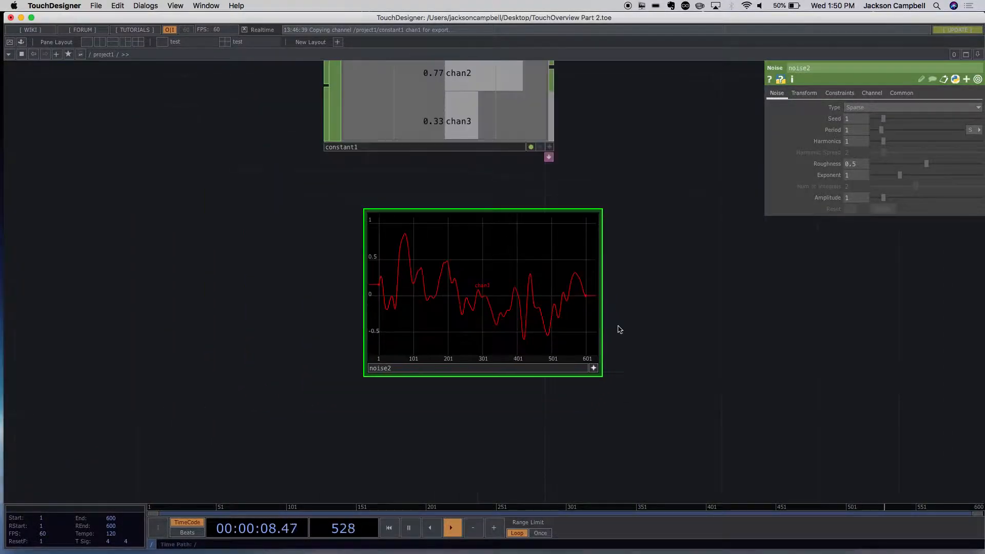
mouse_move(539, 335)
left_mouse_down()
mouse_move(476, 328)
mouse_move(534, 328)
left_mouse_up()
scroll(655, 345, "down", 6)
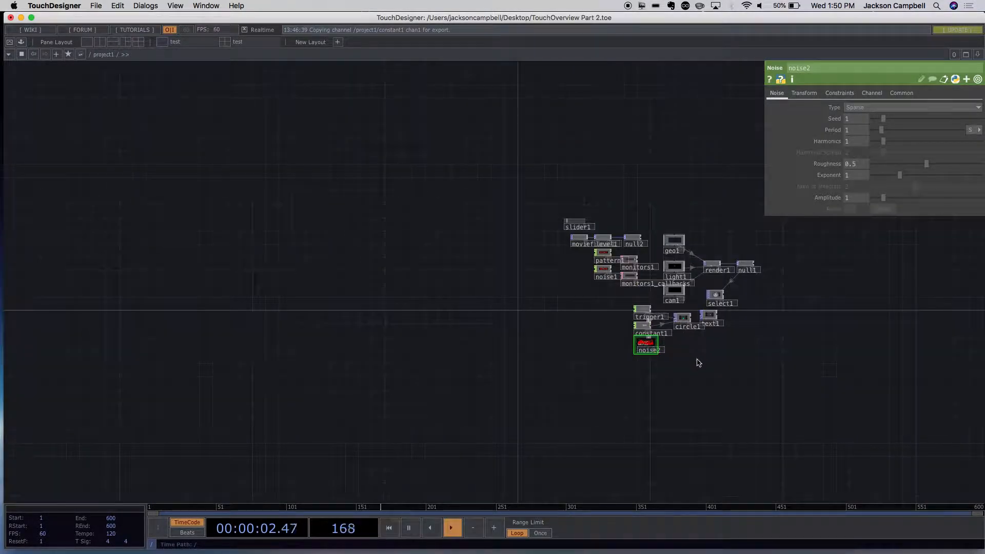
- Add a CHOP to DAT beside the Noise CHOP and set its source CHOP to noise2
scroll(695, 359, "up", 1)
scroll(694, 359, "up", 10)
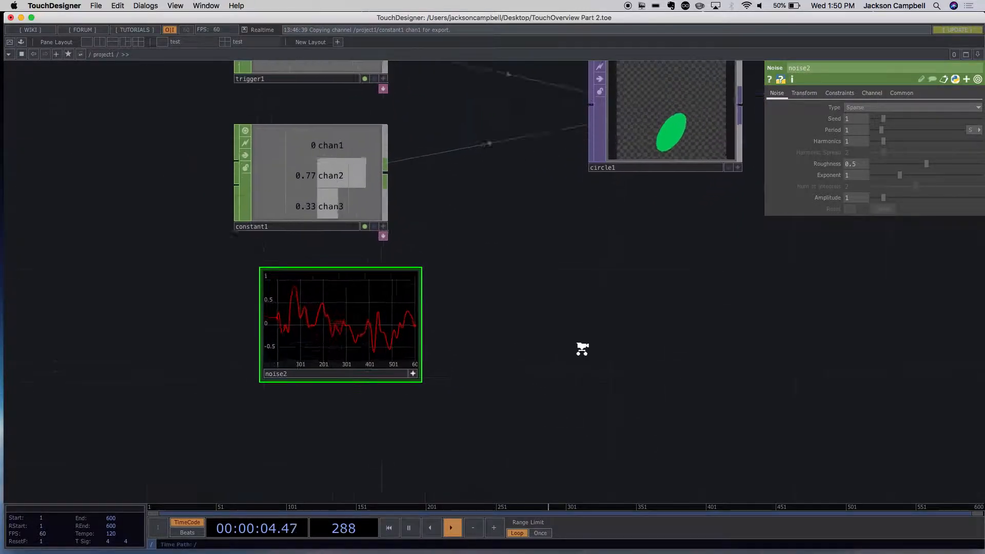
double_click(504, 304)
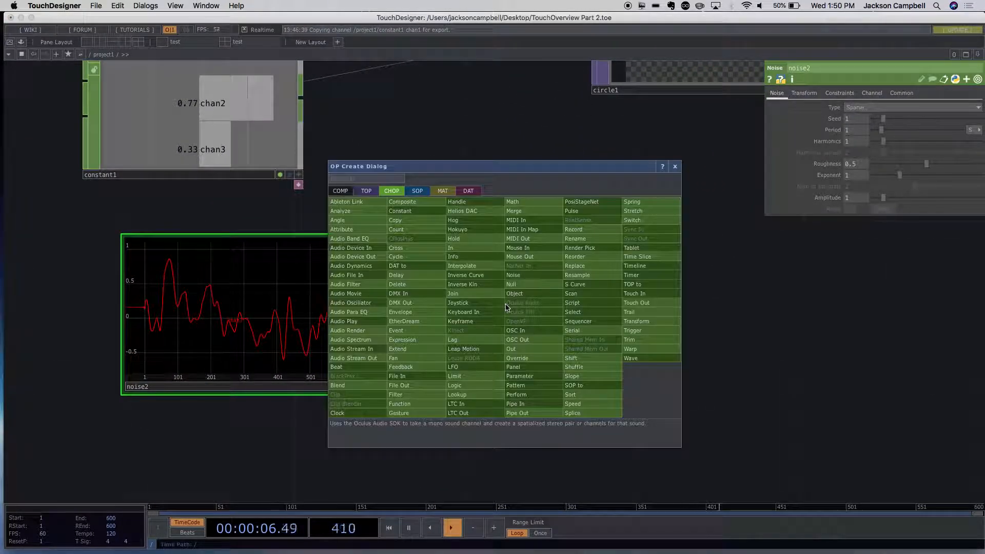
key("Tab")
key("Tab")
key("Tab")
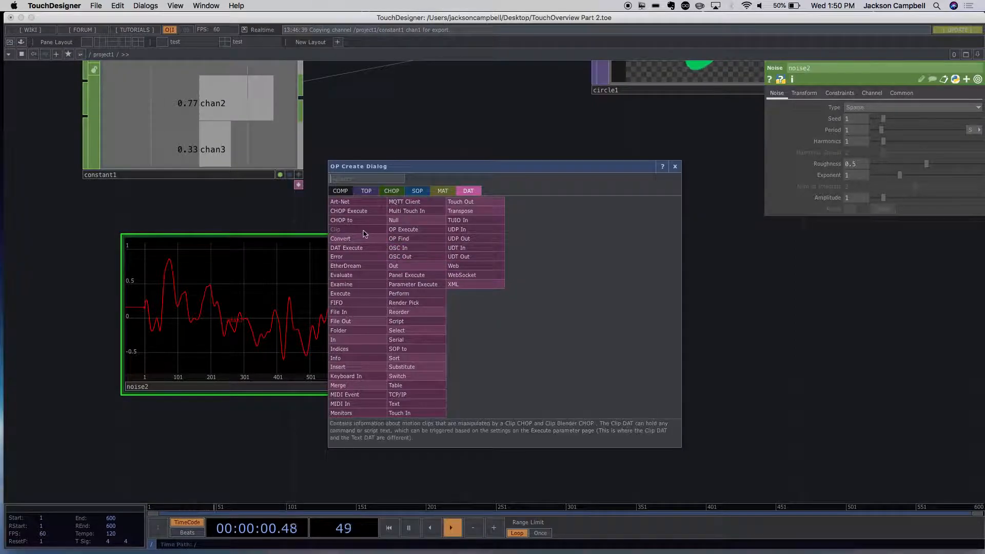
left_click(358, 221)
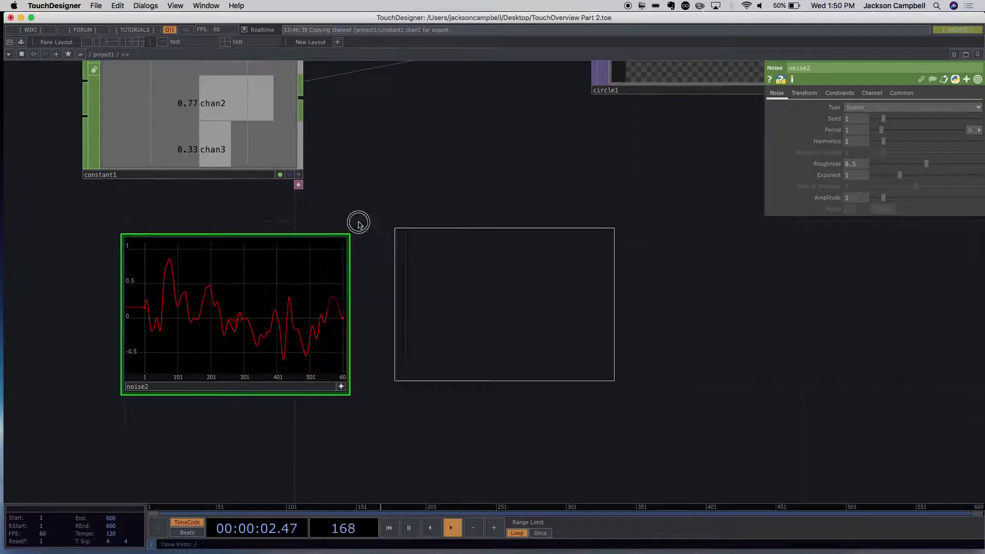
left_click(529, 315)
left_click_drag(528, 314, 562, 314)
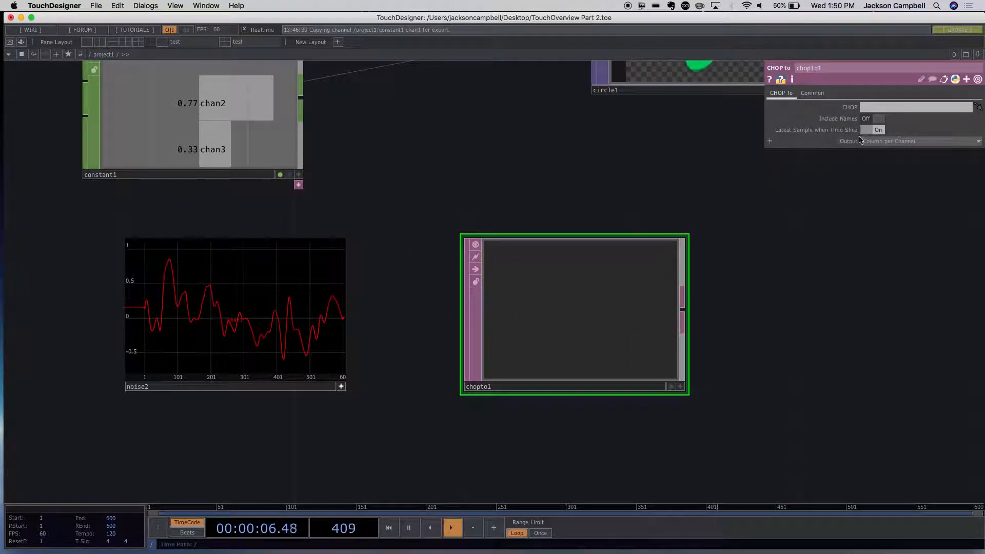
left_click(873, 107)
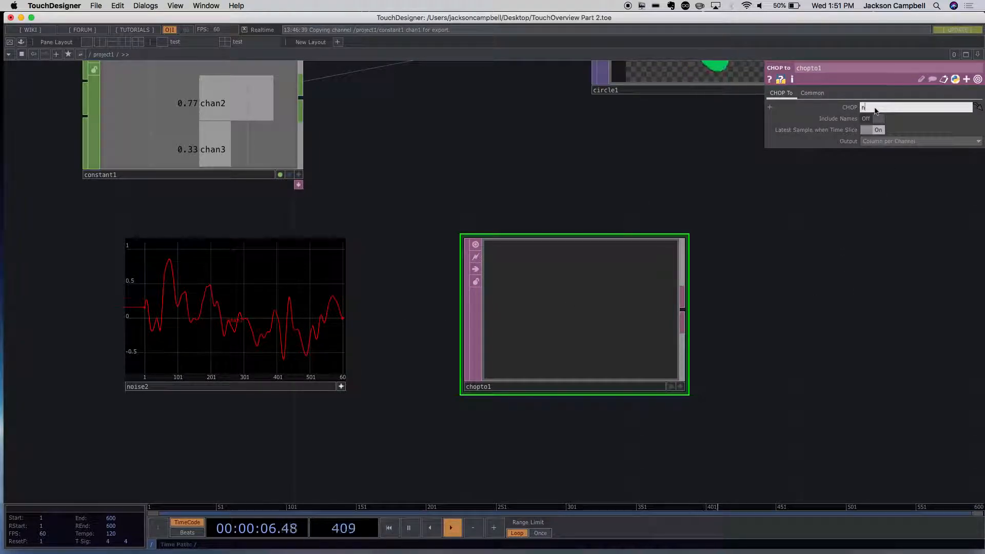
left_click(851, 260)
- Shift the waveform down inside the Noise CHOP's viewer and turn off the node's active viewer
left_click_drag(262, 281, 253, 312)
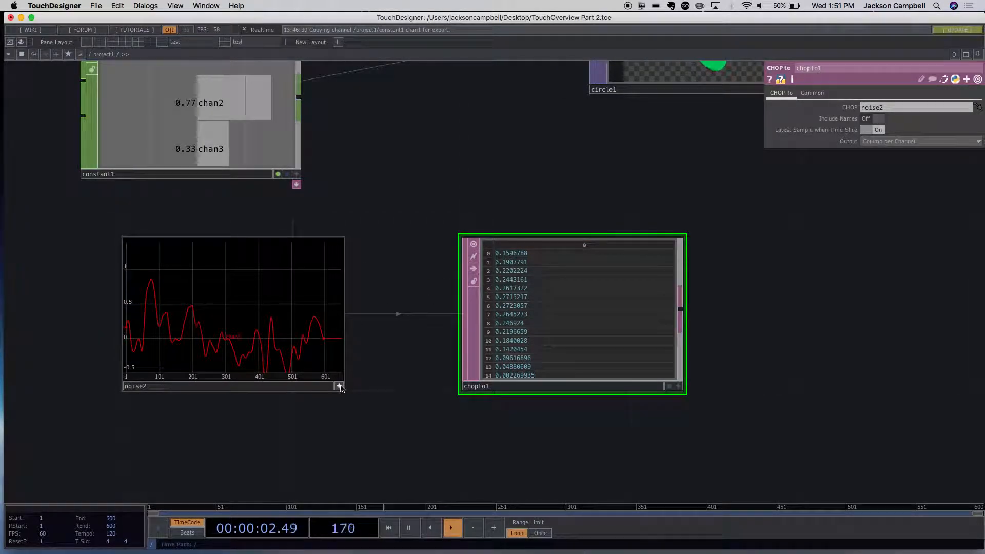
scroll(363, 392, "down", 5)
scroll(378, 392, "up", 4)
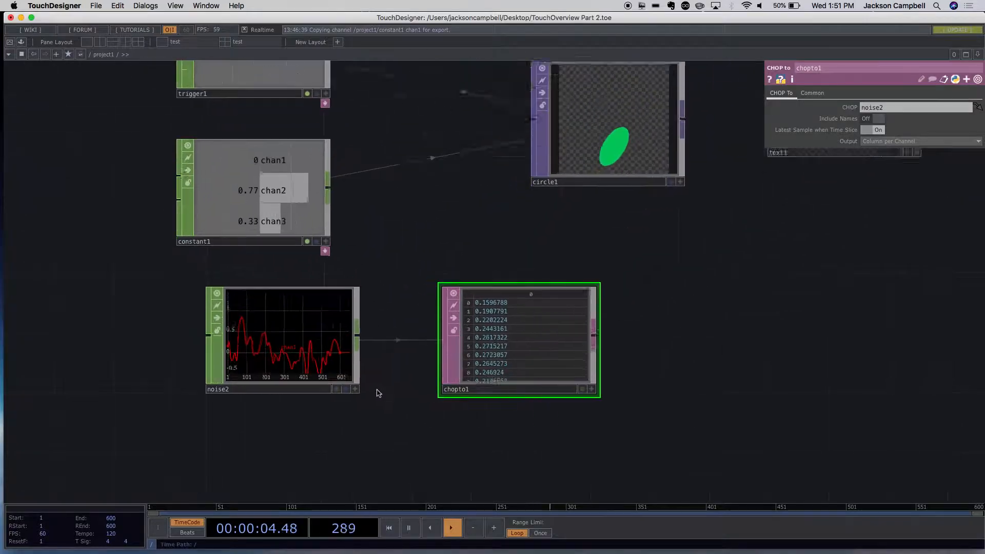
scroll(378, 393, "up", 2)
left_click_drag(260, 345, 566, 355)
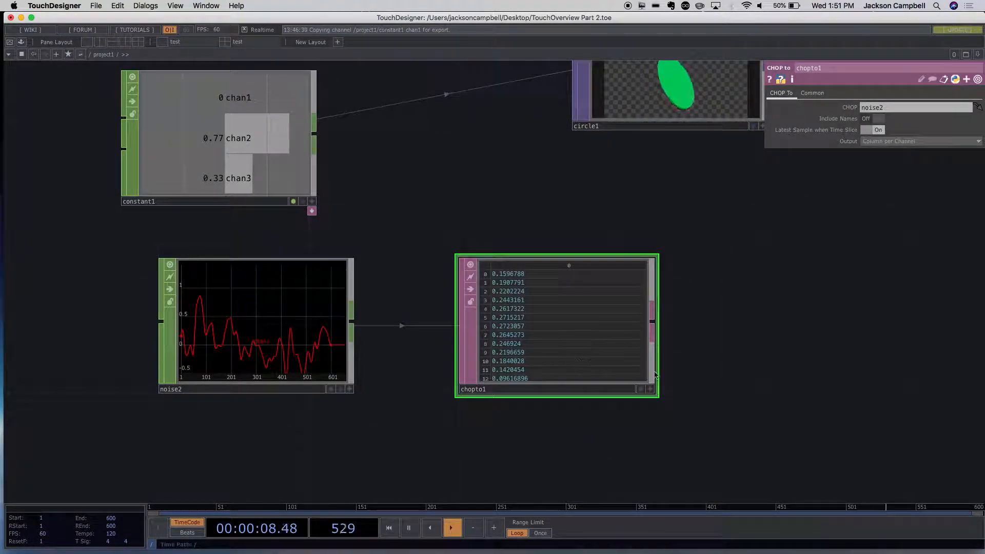
- Make the CHOP to DAT's viewer active and look through its sample table to the last row and partway back
scroll(721, 422, "up", 2)
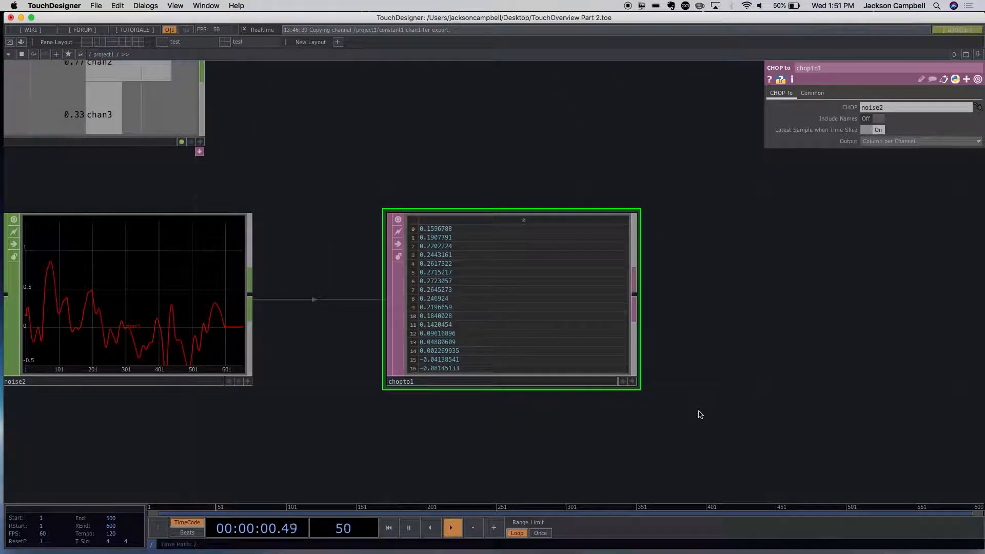
scroll(572, 340, "up", 4)
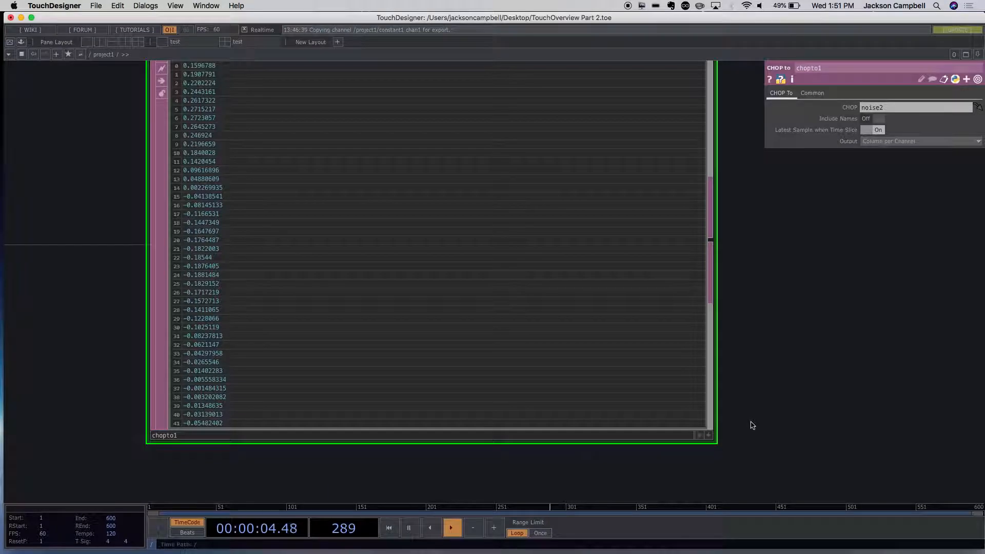
scroll(751, 423, "down", 3)
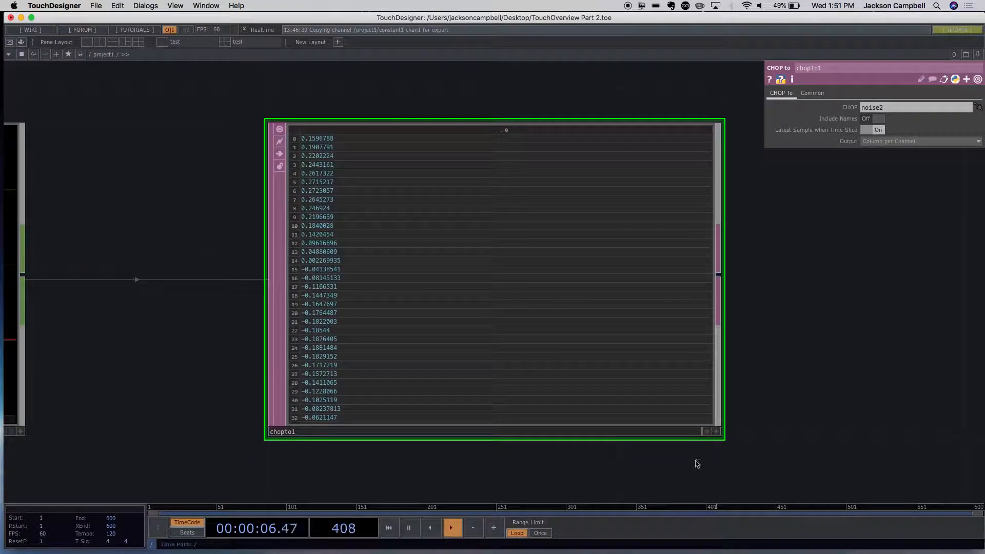
left_click(716, 431)
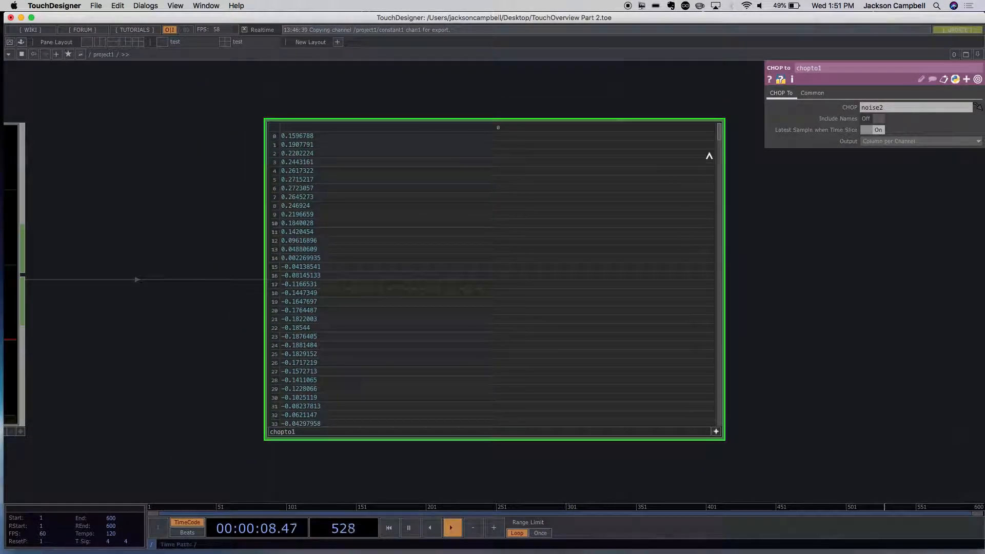
left_click_drag(718, 139, 778, 456)
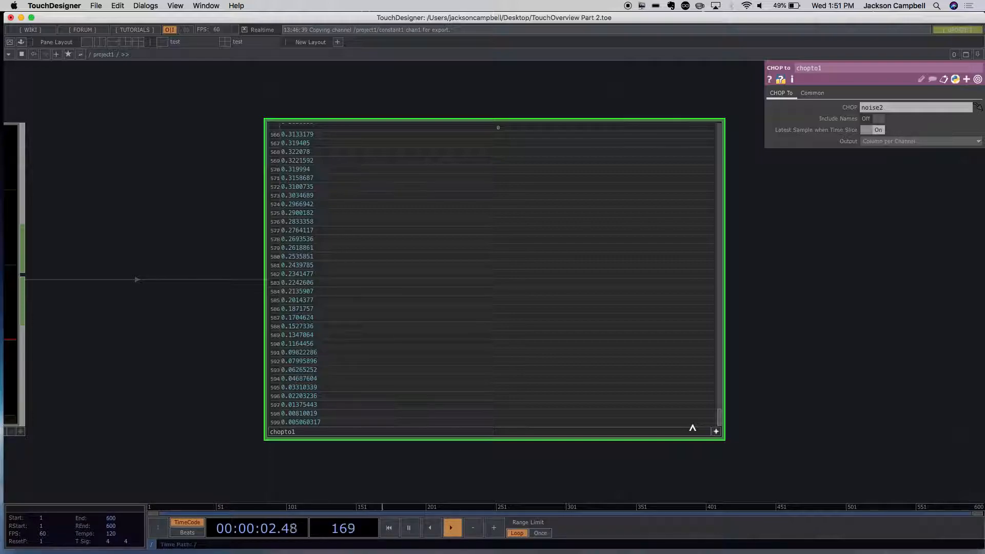
scroll(603, 324, "up", 15)
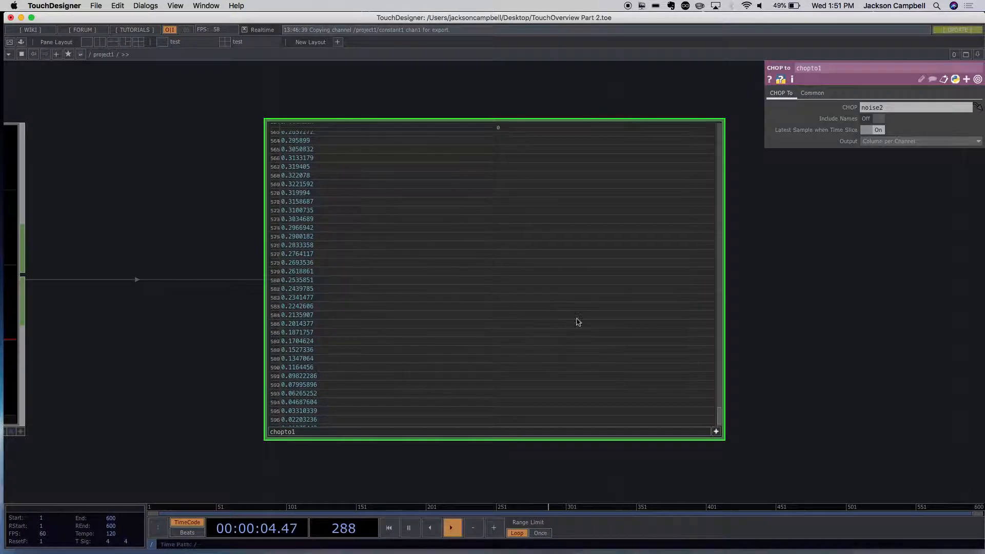
scroll(577, 321, "up", 15)
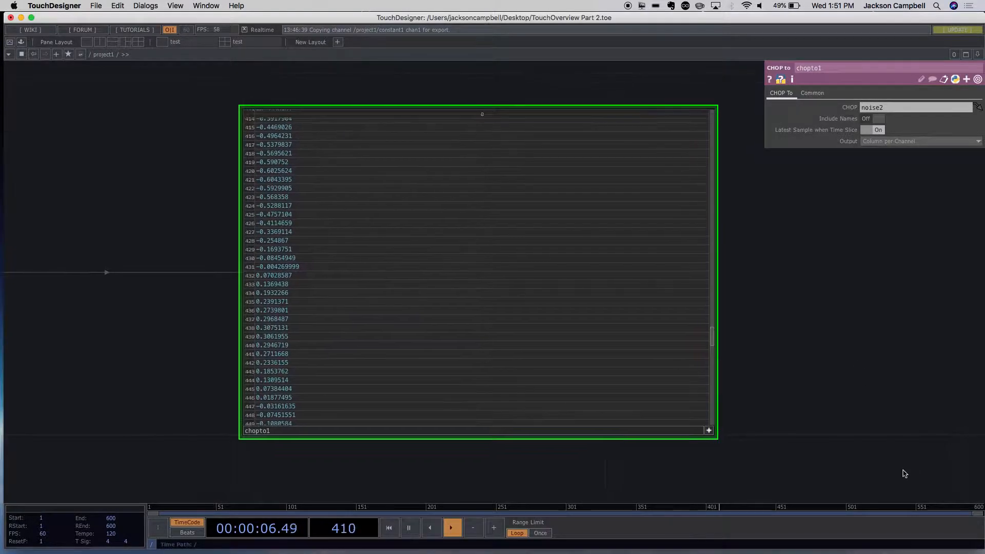
- Select the Noise CHOP and bring the surrounding network back into view
scroll(835, 447, "down", 5)
scroll(835, 447, "up", 1)
left_click(437, 385)
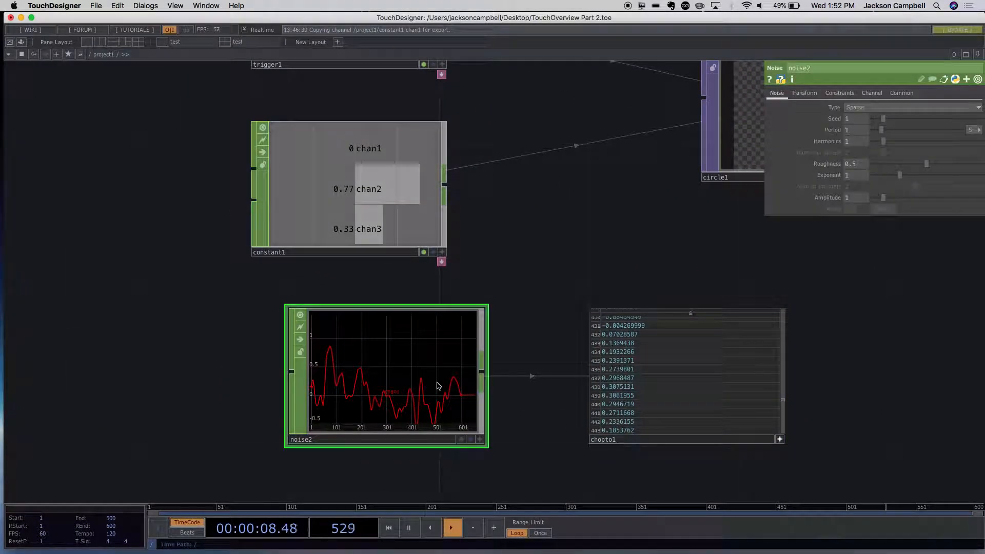
key("h")
left_click_drag(574, 446, 604, 361)
left_click_drag(594, 418, 672, 370)
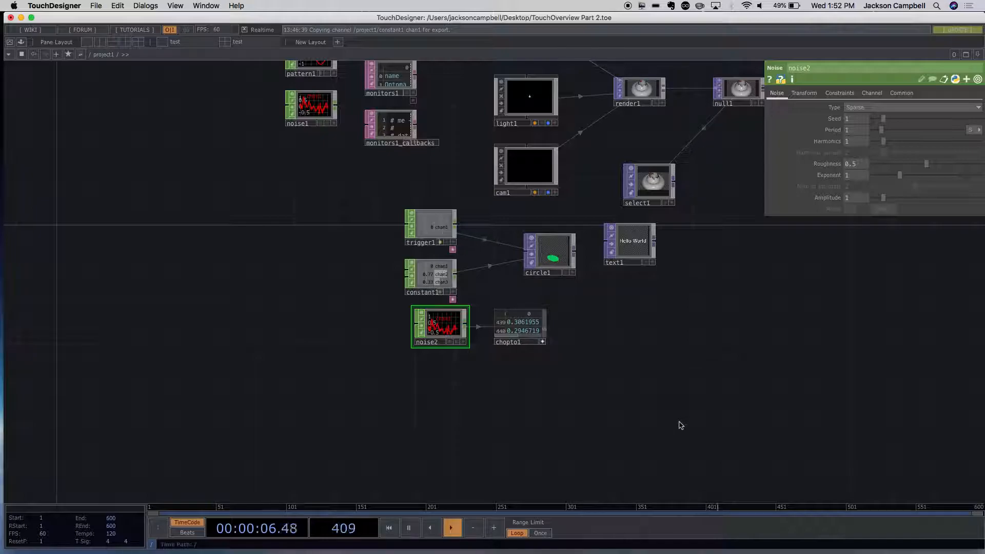
- Move the Noise CHOP slightly down and left so it lines up beneath constant1
scroll(455, 373, "up", 10)
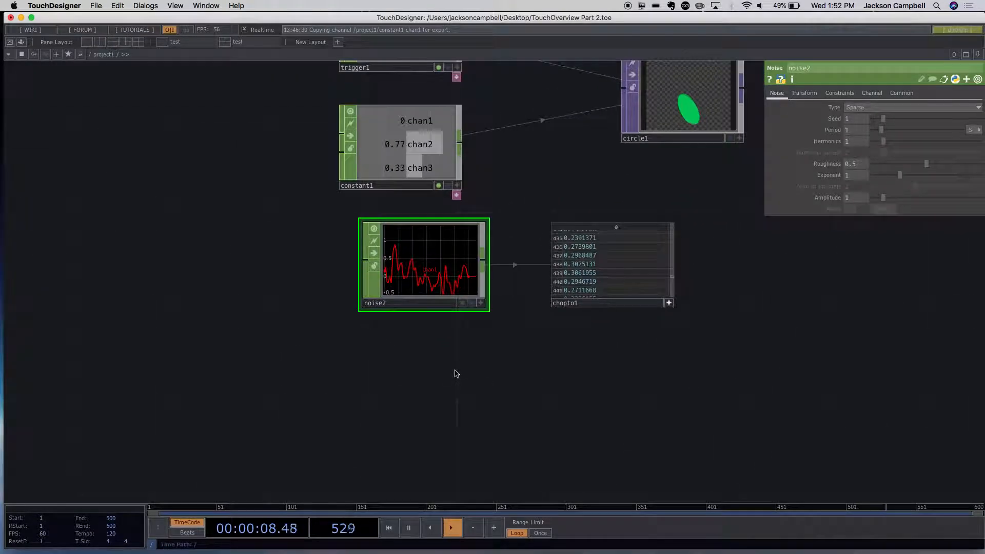
scroll(455, 371, "down", 8)
left_click(433, 309)
left_click_drag(433, 308, 412, 328)
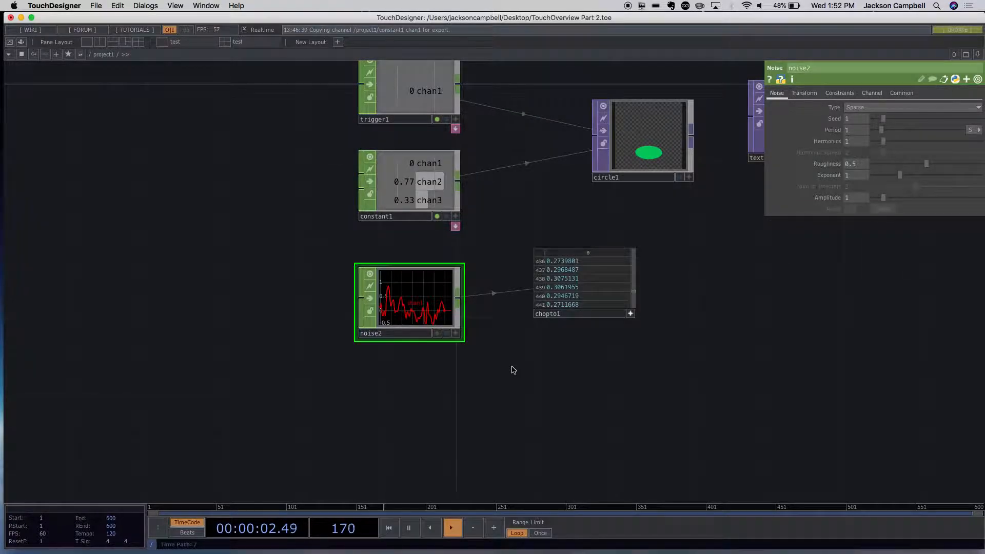
- Turn off the CHOP to DAT's active viewer and move the node level with the Noise CHOP, closer to it
scroll(513, 370, "up", 6)
scroll(505, 368, "down", 5)
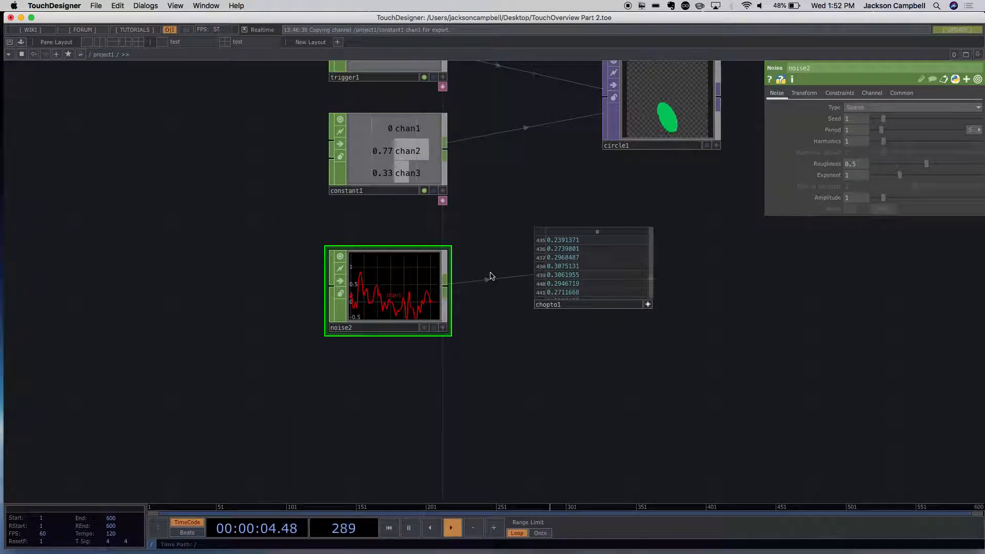
scroll(490, 277, "up", 8)
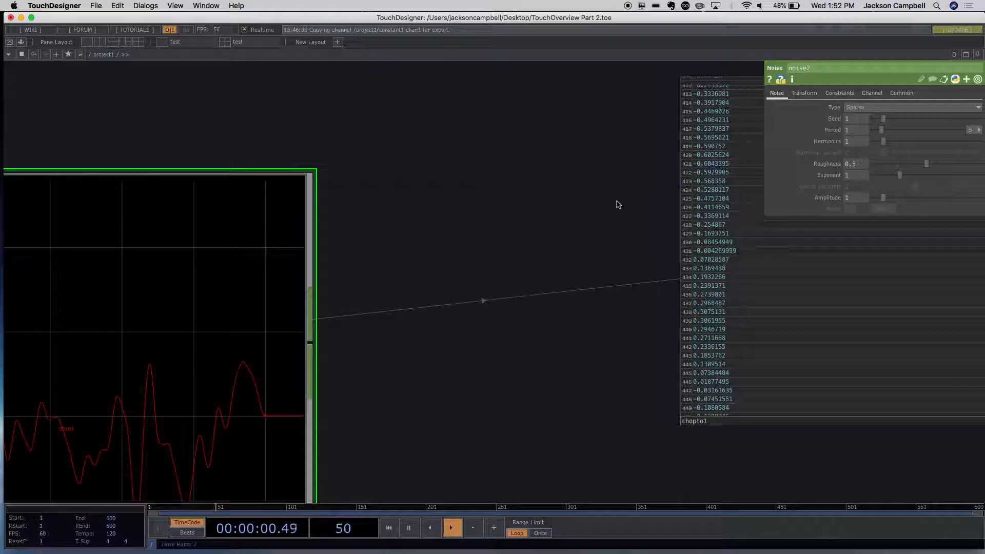
scroll(619, 200, "down", 5)
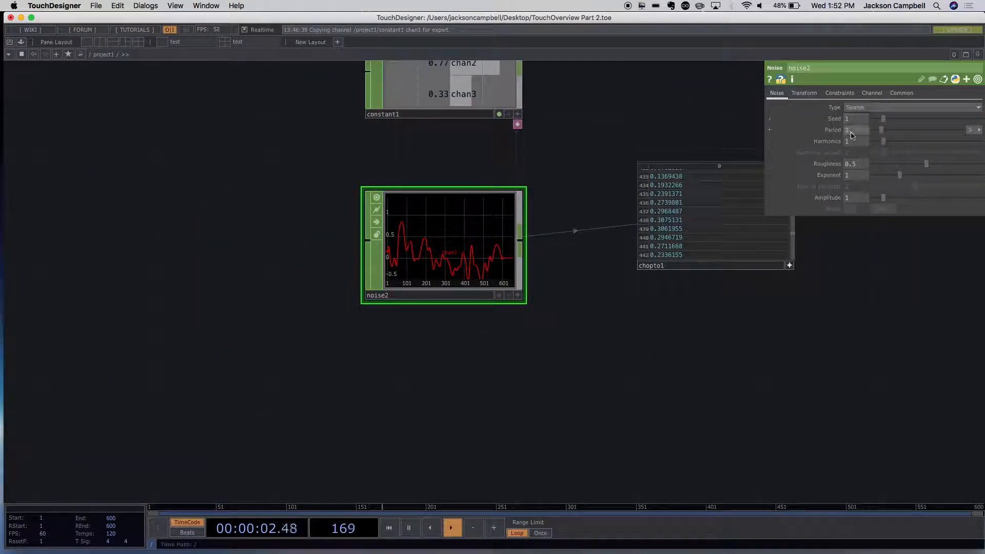
left_click(803, 93)
left_click(775, 94)
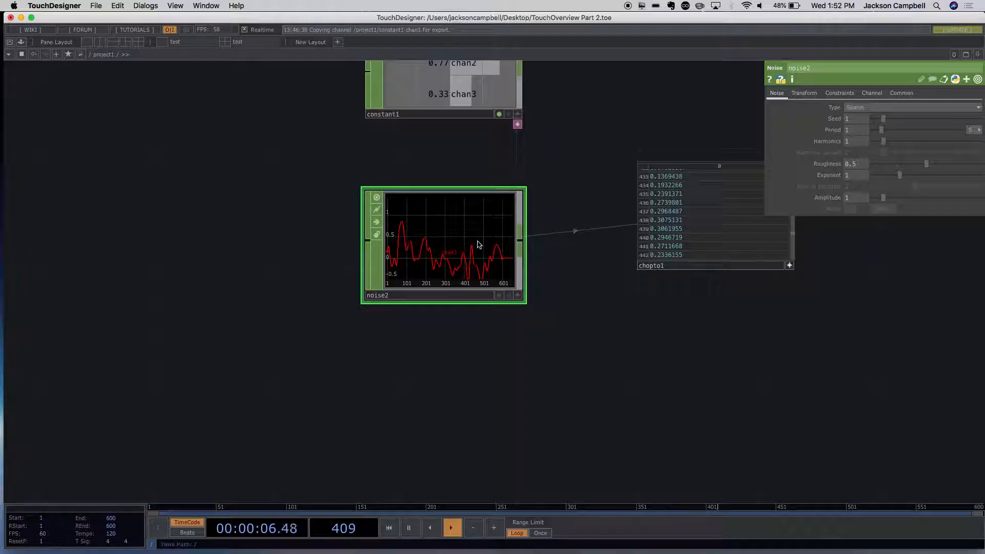
left_click_drag(559, 296, 460, 278)
left_click(578, 268)
left_click(685, 298)
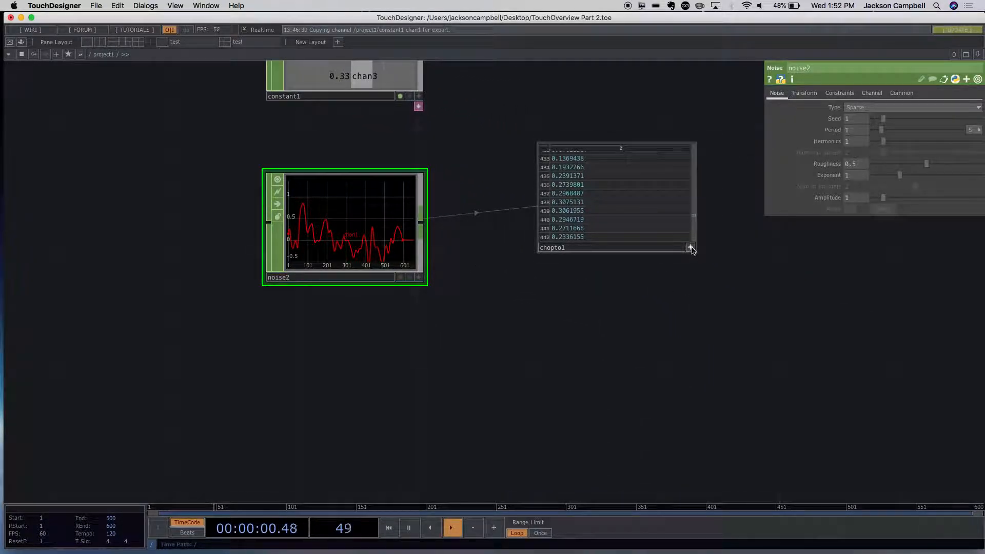
left_click_drag(640, 213, 579, 243)
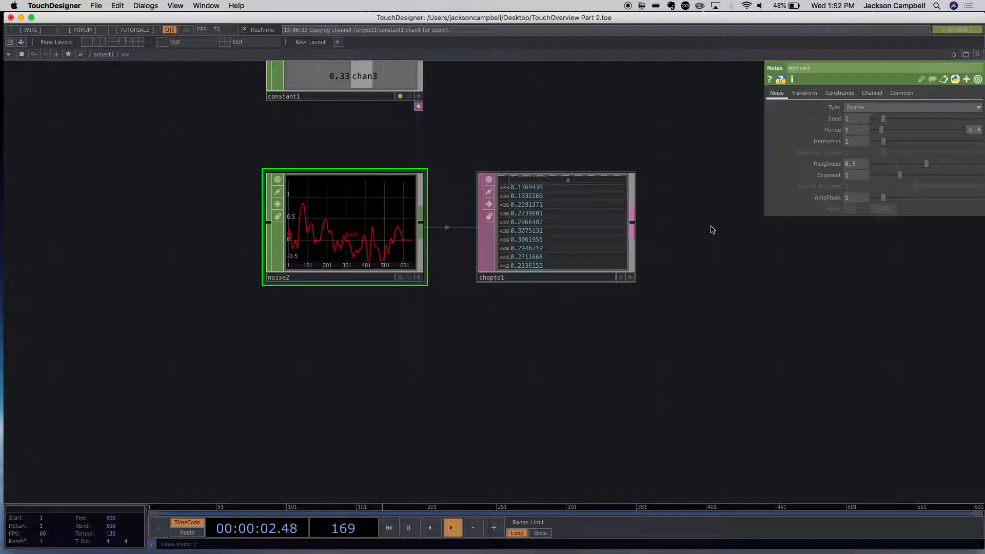
- Try the Brownian and Random noise types on noise2 and return the type to Sparse
left_click(857, 107)
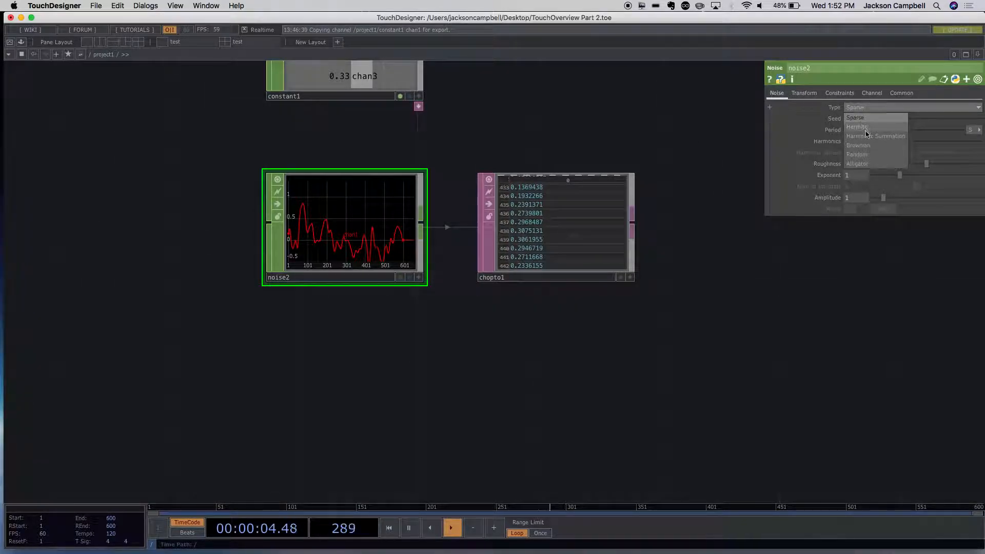
left_click(858, 145)
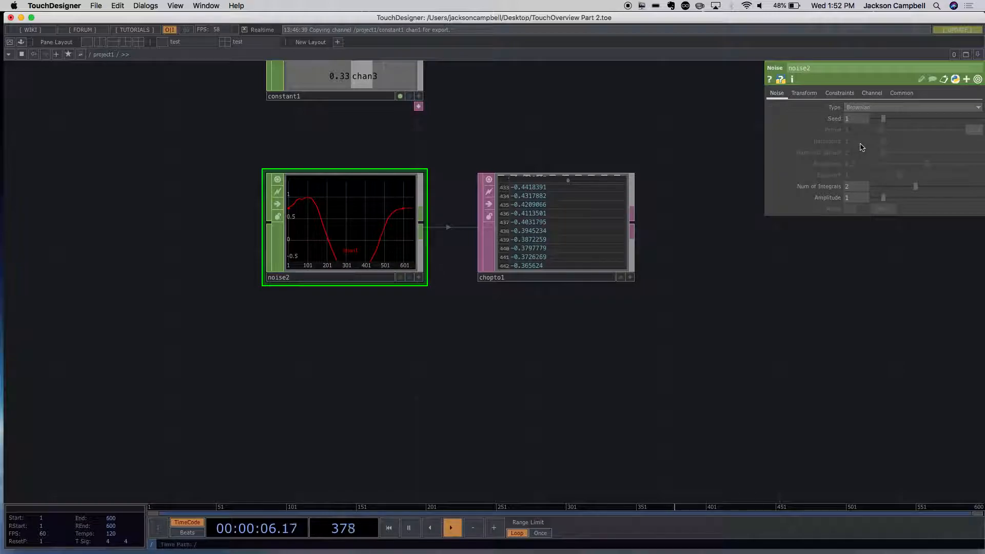
left_click(866, 109)
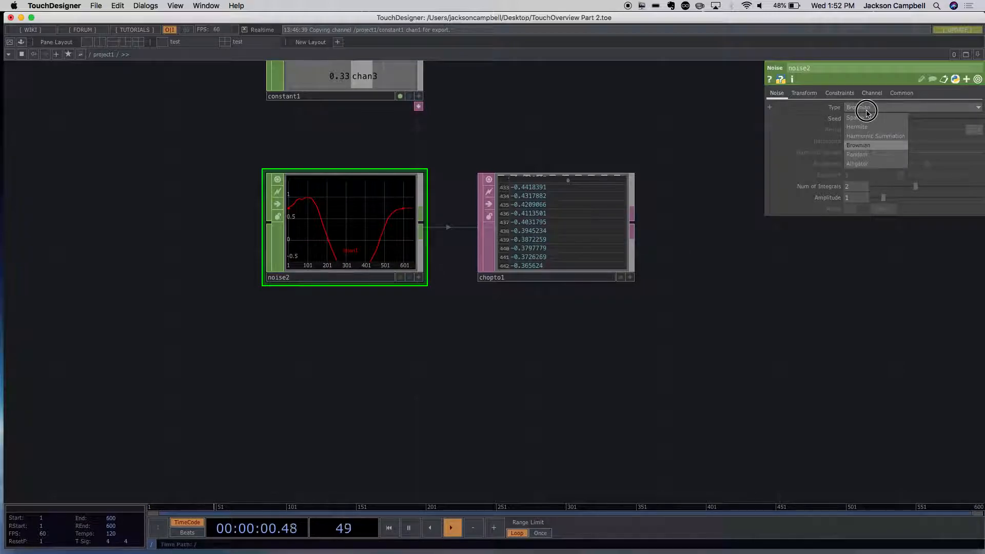
left_click(862, 155)
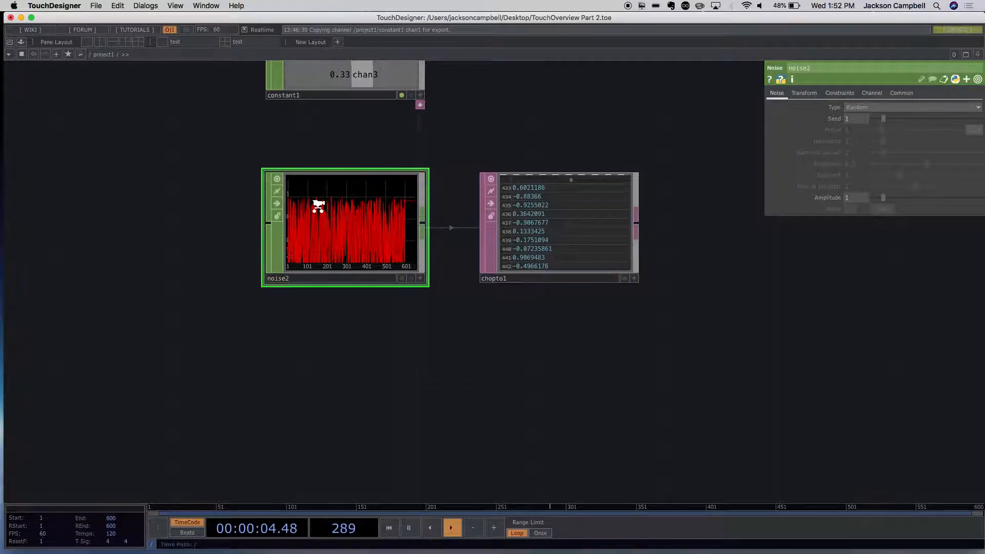
scroll(319, 204, "up", 4)
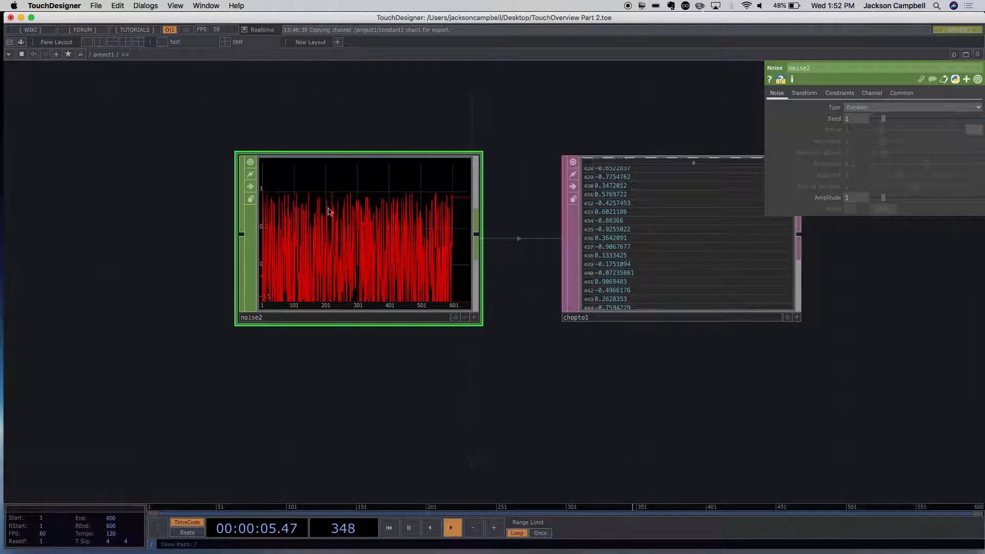
left_click(862, 108)
left_click(856, 118)
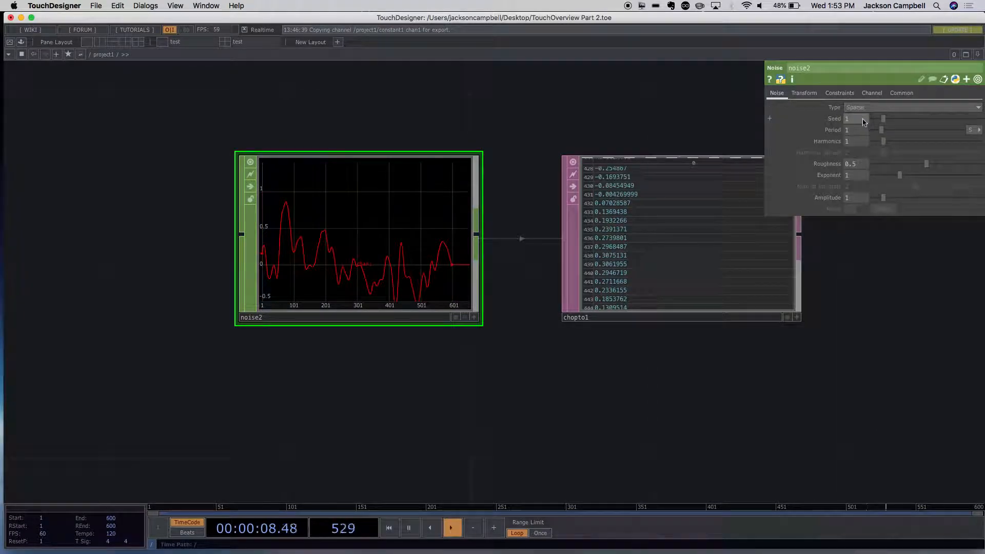
- Examine the Noise CHOP's waveform samples up close and look through its Transform, Constraints, Channel and Common parameters
scroll(433, 312, "down", 1)
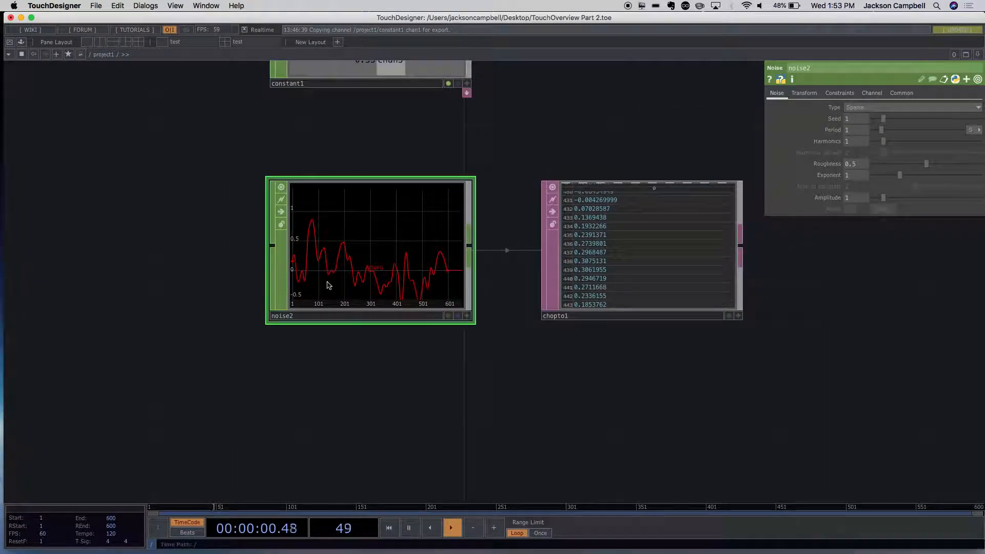
scroll(326, 281, "up", 5)
scroll(400, 275, "up", 3)
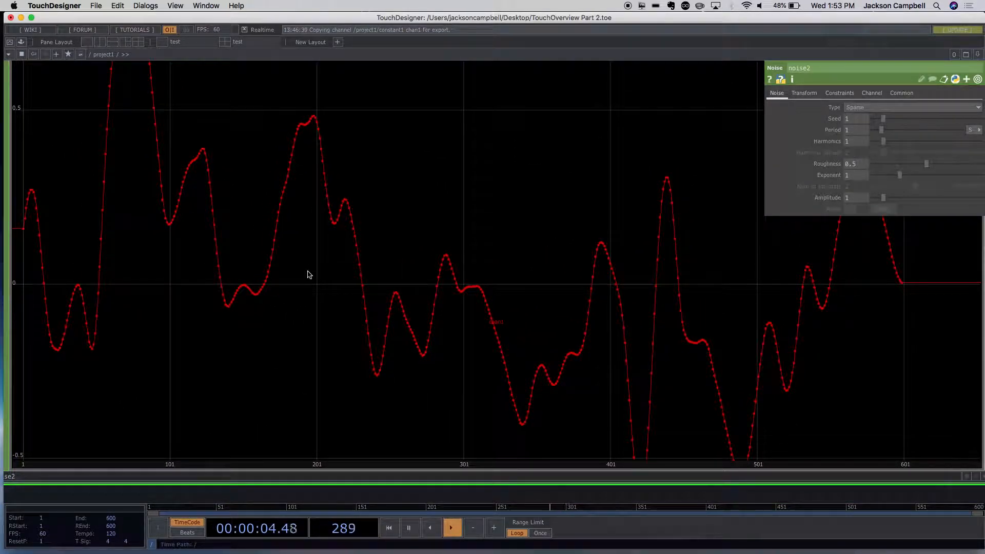
scroll(448, 264, "down", 5)
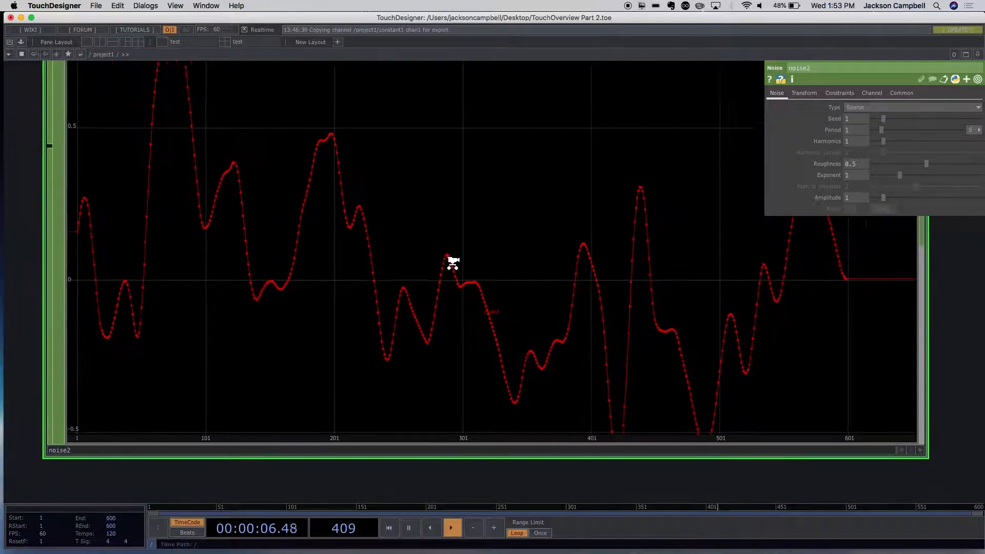
left_click_drag(868, 352, 713, 377)
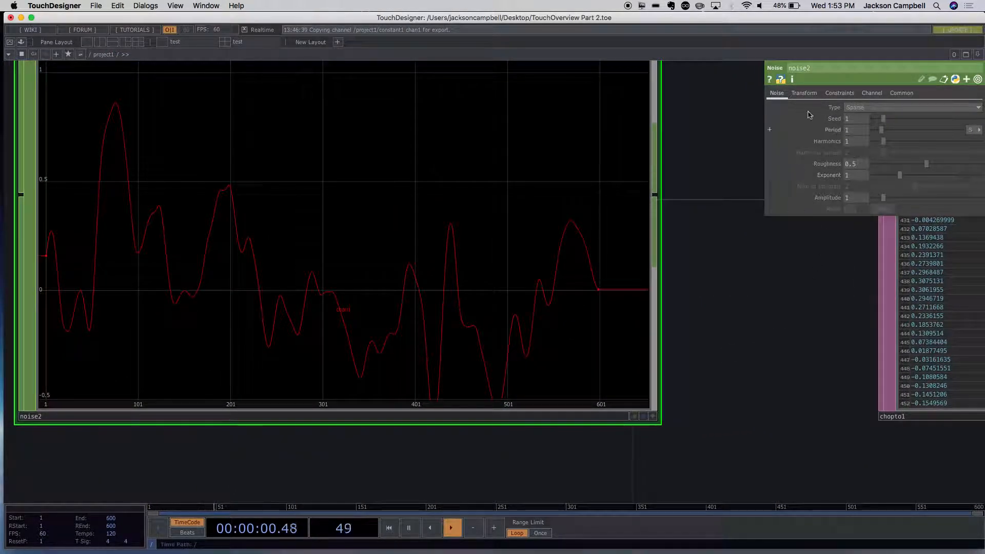
left_click(803, 92)
left_click(839, 93)
left_click(872, 93)
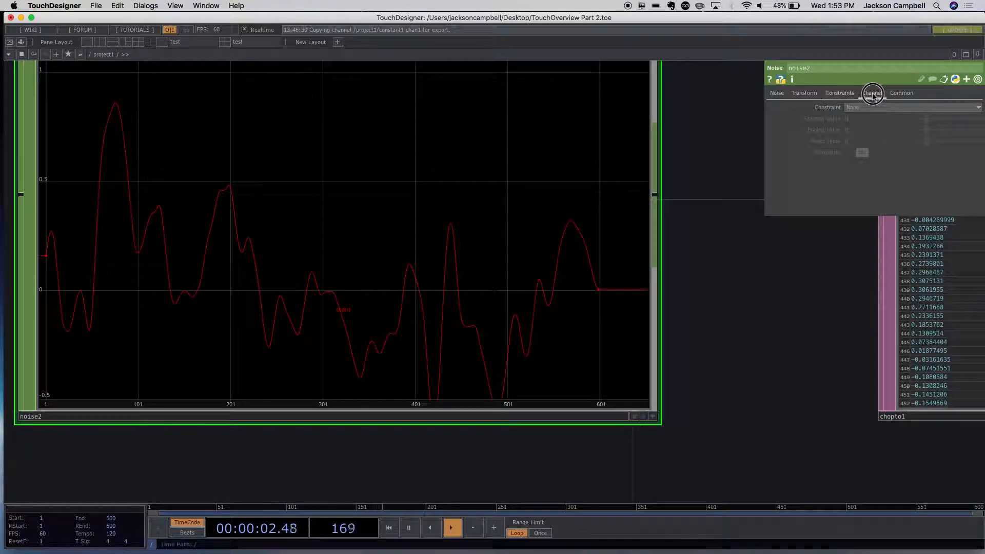
left_click(896, 95)
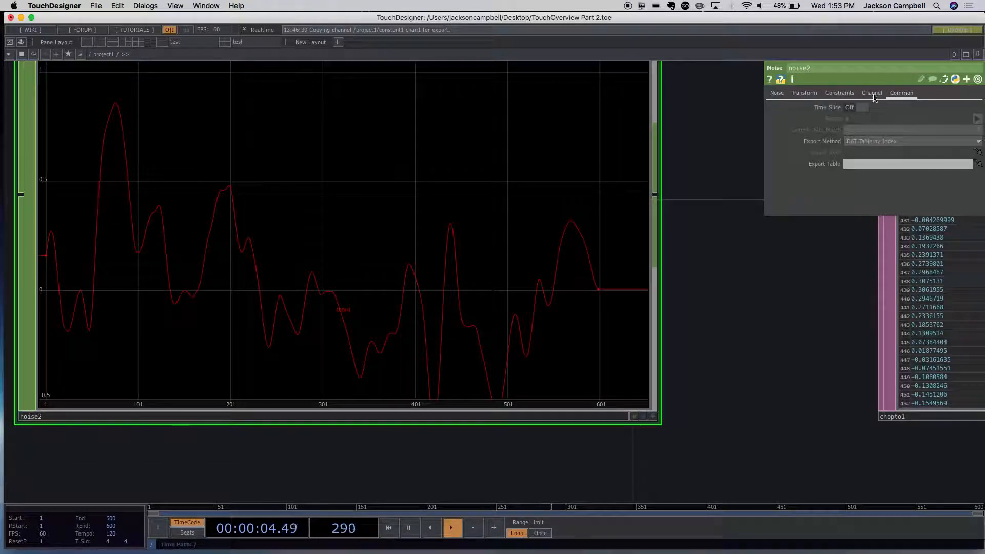
left_click(779, 93)
- Add a Pattern CHOP in the empty space beneath the Noise CHOP
left_click_drag(727, 243, 711, 326)
scroll(717, 285, "down", 3)
scroll(713, 283, "down", 5)
scroll(710, 297, "up", 4)
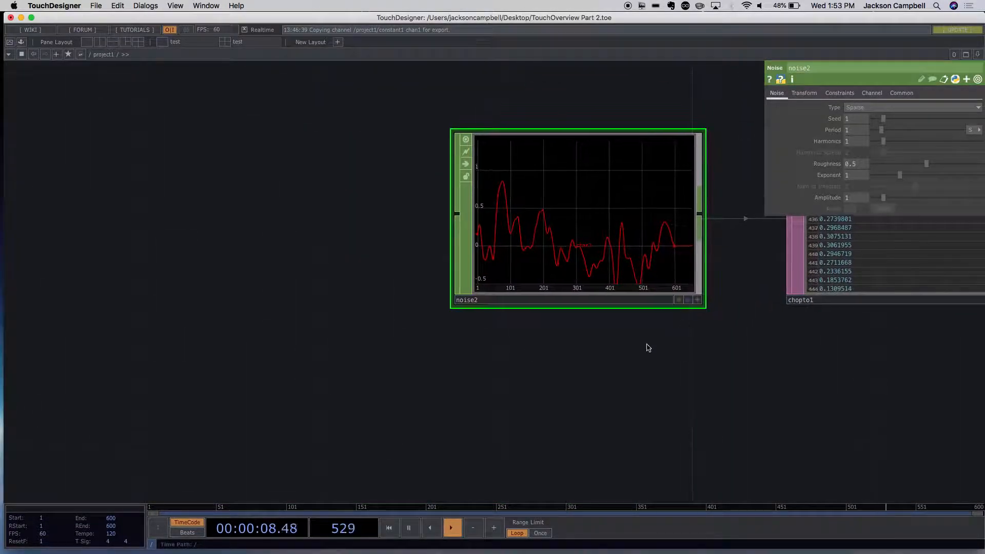
left_click_drag(528, 390, 415, 291)
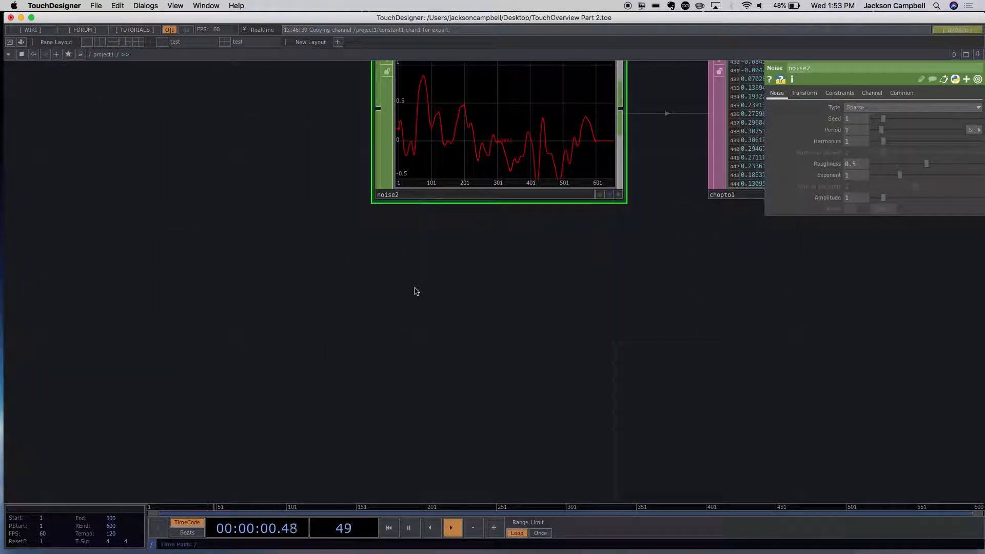
double_click(451, 281)
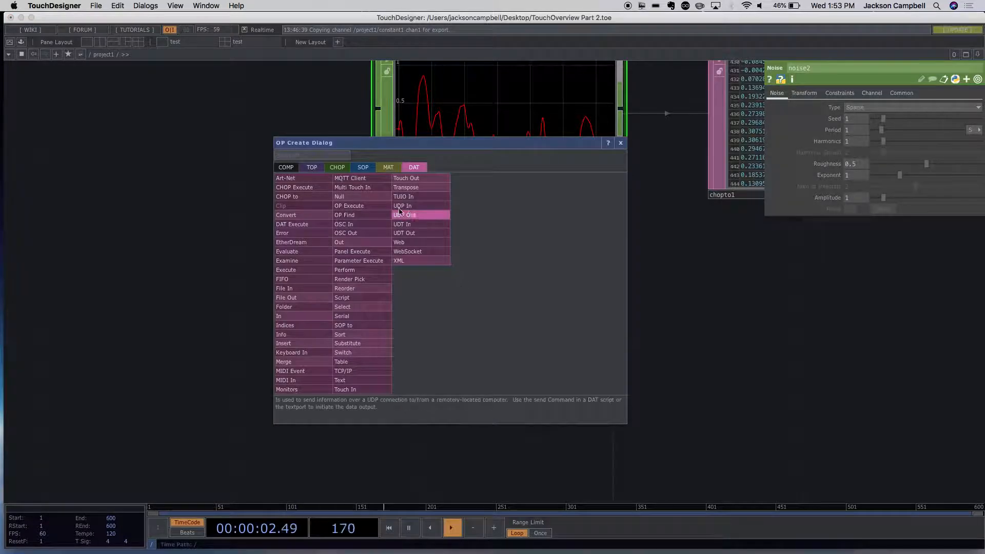
left_click(338, 168)
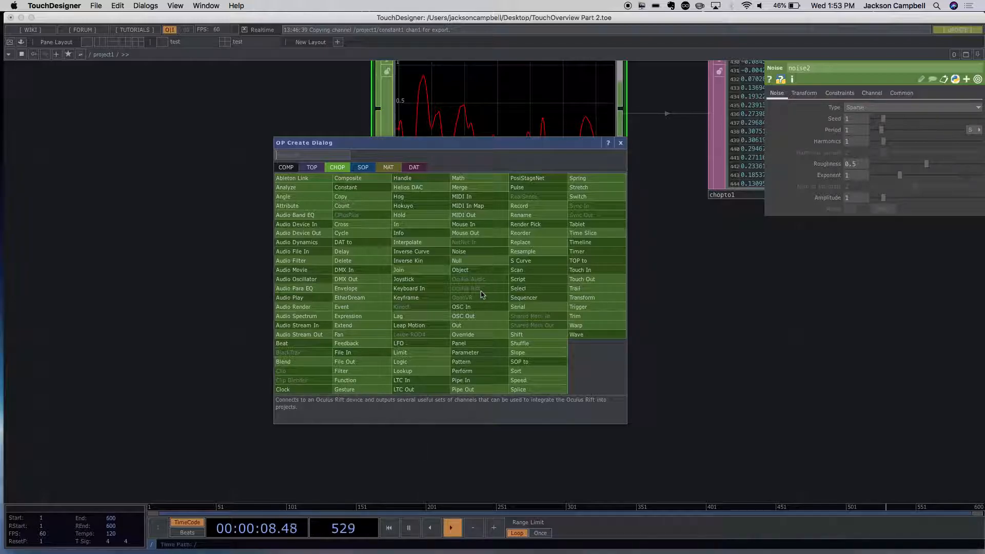
type("pa")
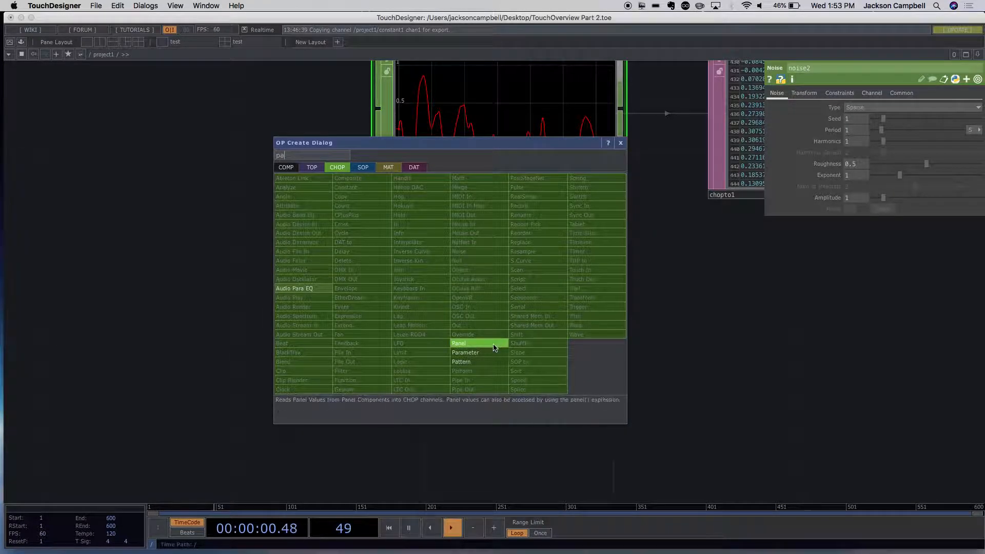
left_click(467, 362)
left_click(498, 305)
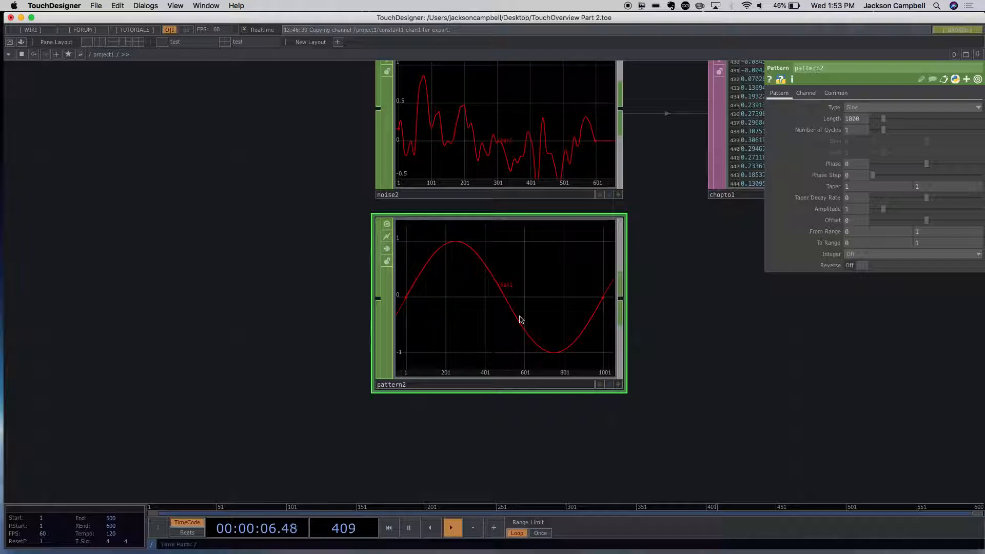
- Try the Ramp type on the Pattern CHOP and switch it back to Sine
left_click(870, 107)
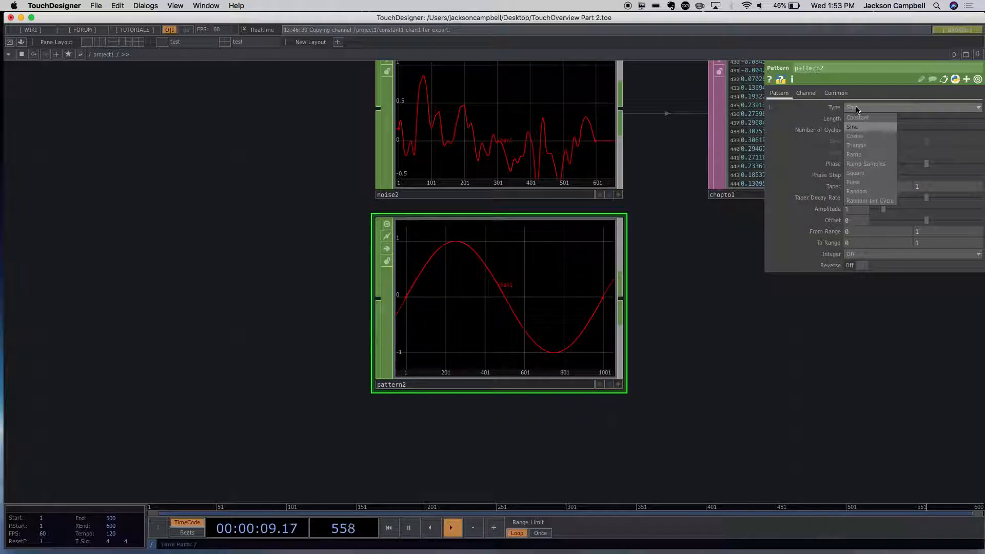
left_click(870, 154)
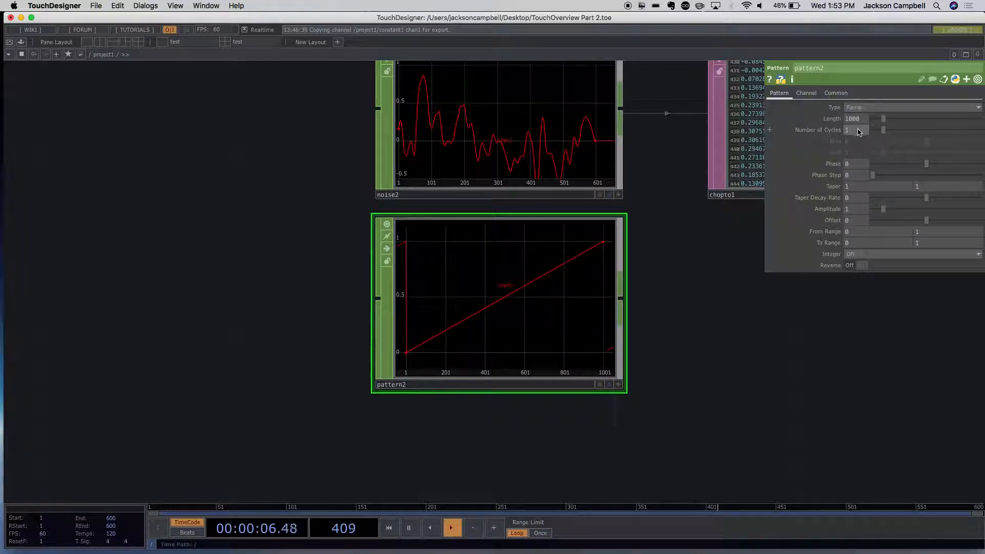
left_click(864, 107)
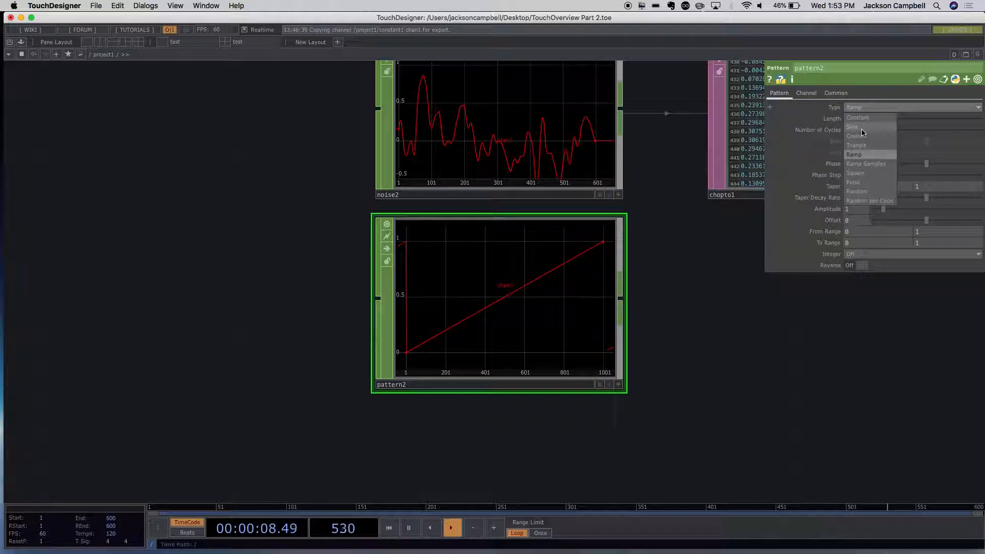
left_click(864, 127)
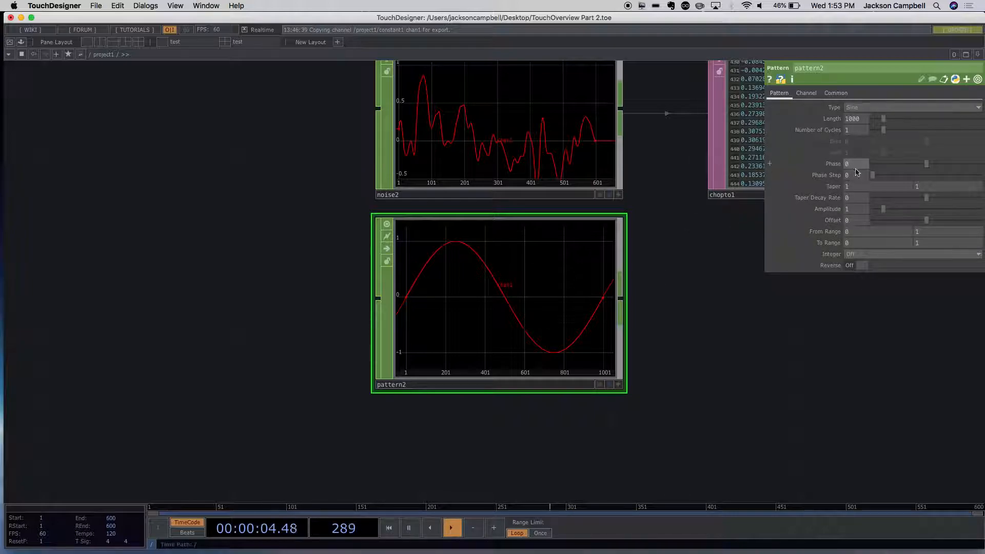
- Set the Pattern CHOP's phase to 0.276
mouse_move(924, 167)
left_mouse_down()
mouse_move(980, 163)
mouse_move(873, 174)
mouse_move(970, 173)
mouse_move(938, 173)
left_mouse_up()
left_click_drag(674, 189, 705, 278)
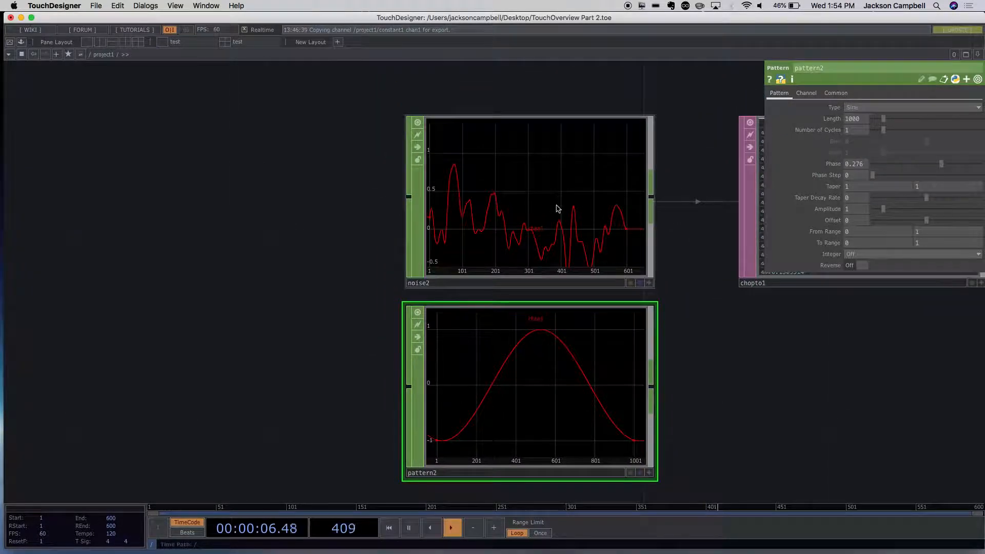
- Set the Noise CHOP's period to 1.75
left_click(558, 209)
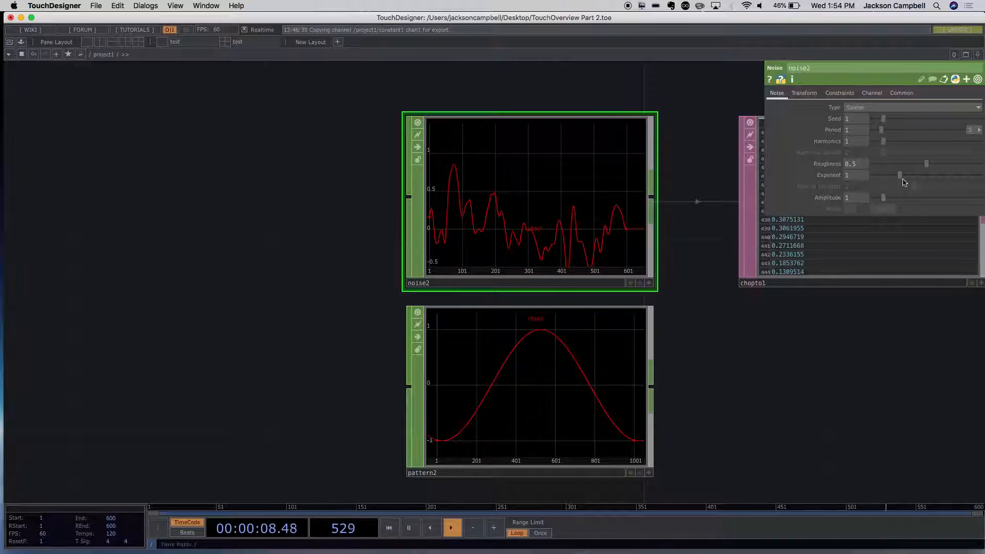
left_click_drag(883, 135, 886, 132)
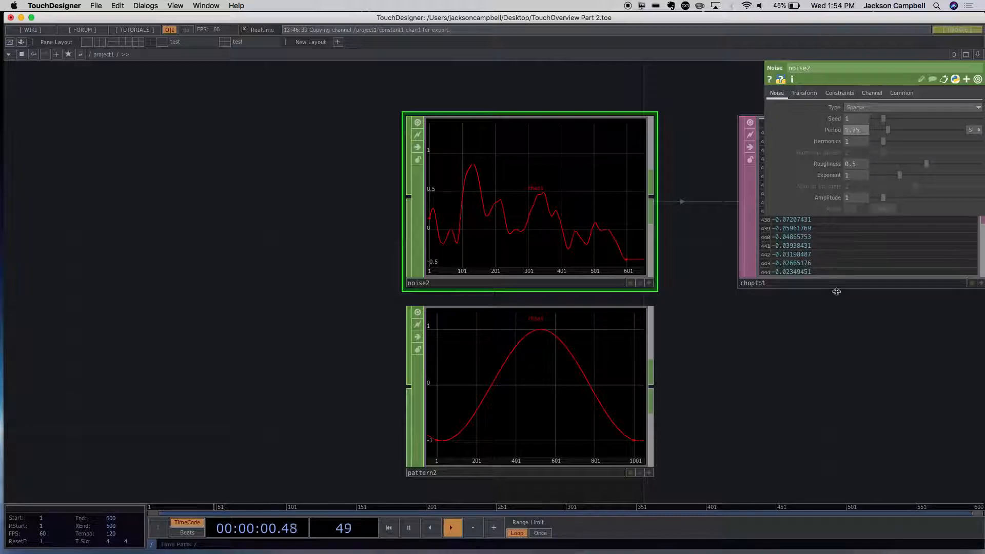
- Look through the Noise CHOP's Constraints and Channel parameters, and set its X translate to 380
left_click(805, 96)
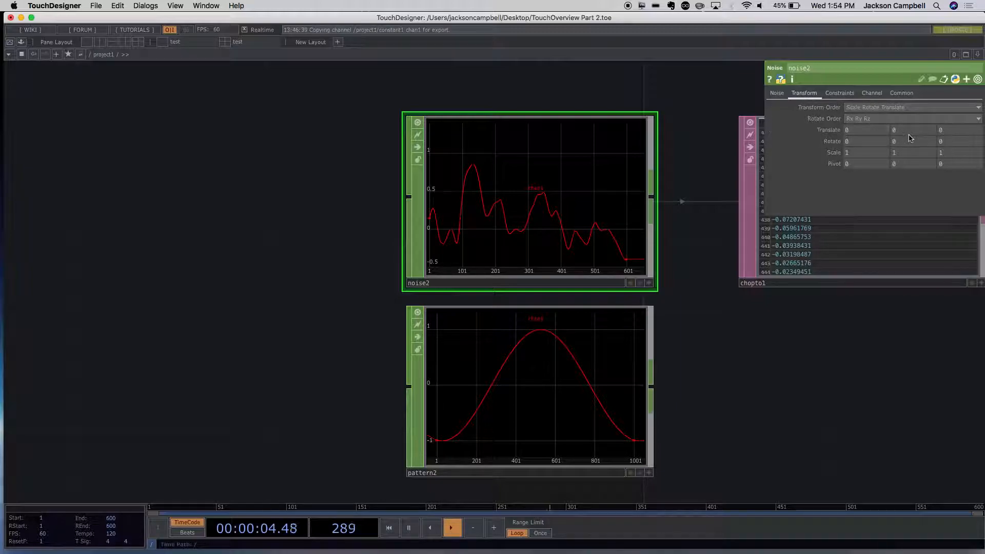
left_click(833, 95)
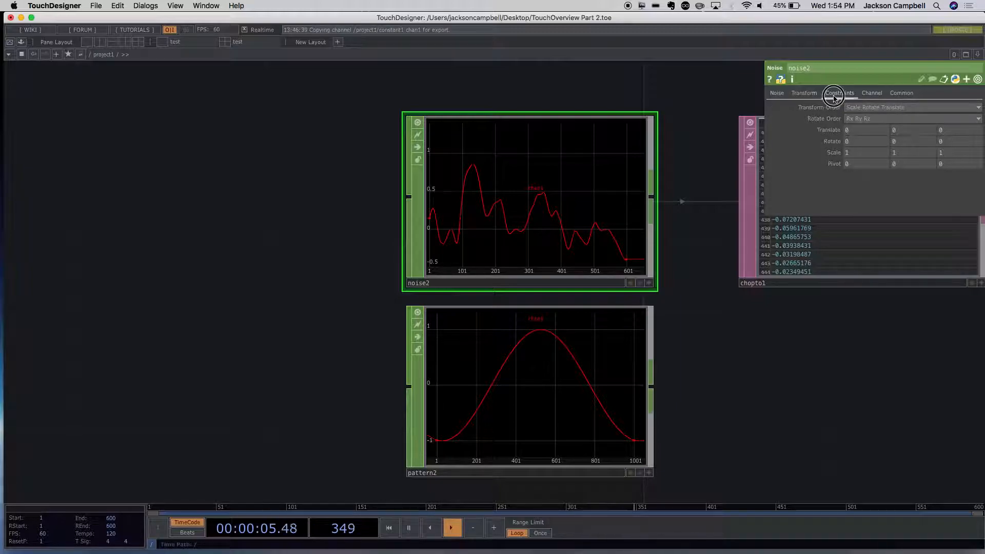
left_click(871, 94)
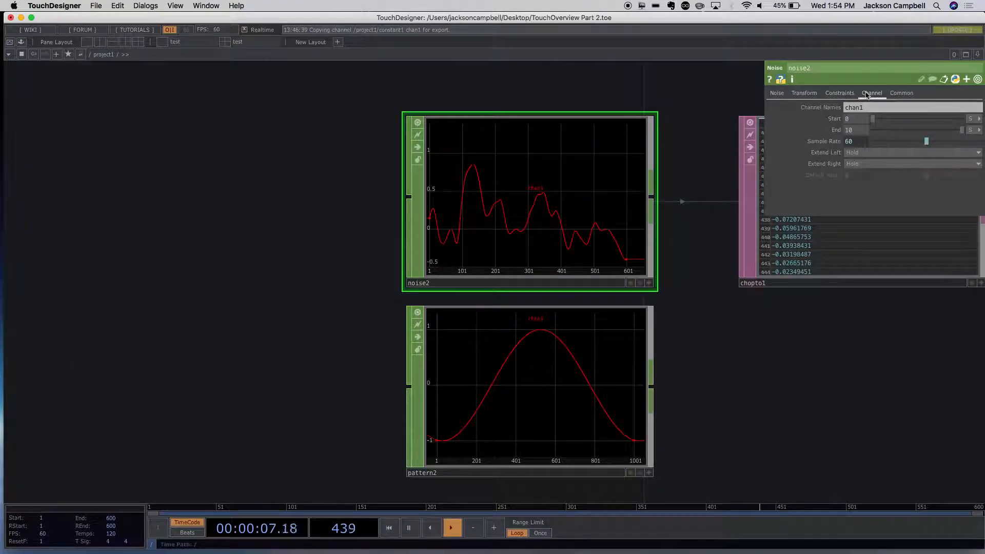
left_click(818, 96)
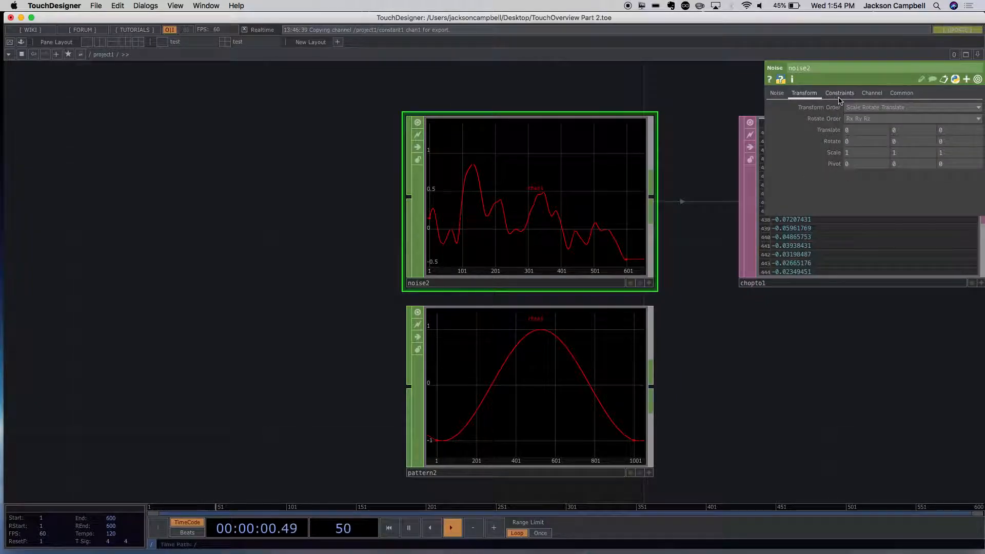
left_click(914, 130)
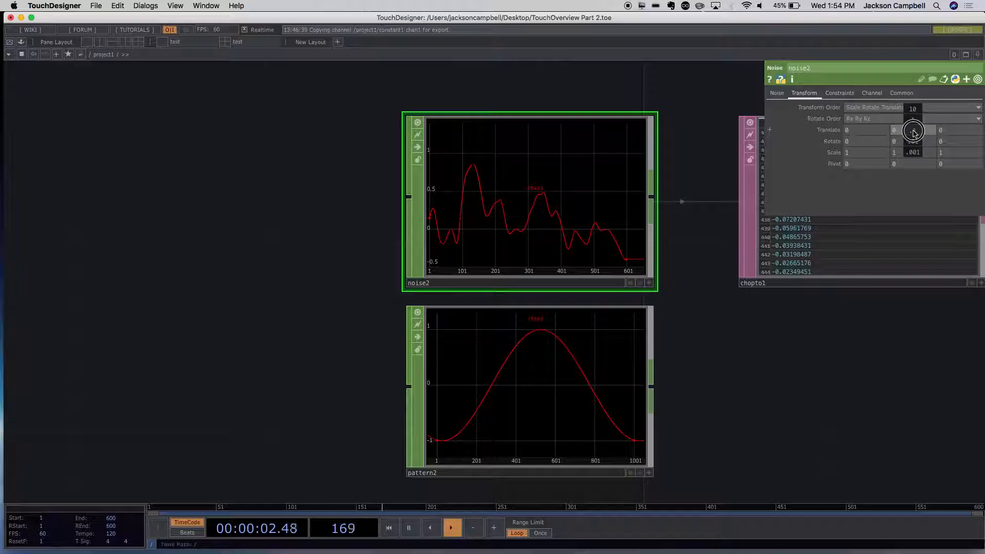
left_click_drag(867, 130, 981, 99)
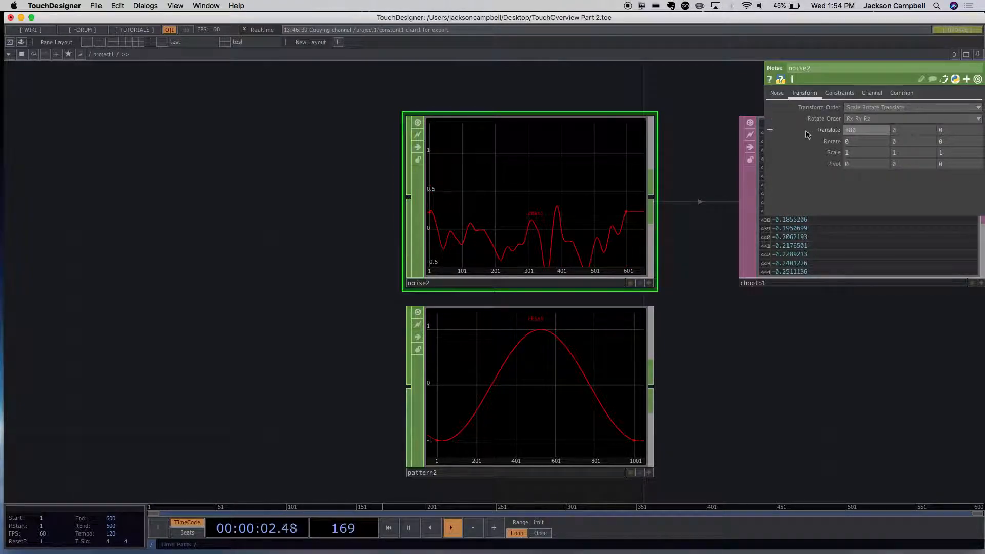
- Expand the Noise CHOP's Translate parameter and drive tx with the expression absTime.frame
left_click(770, 130)
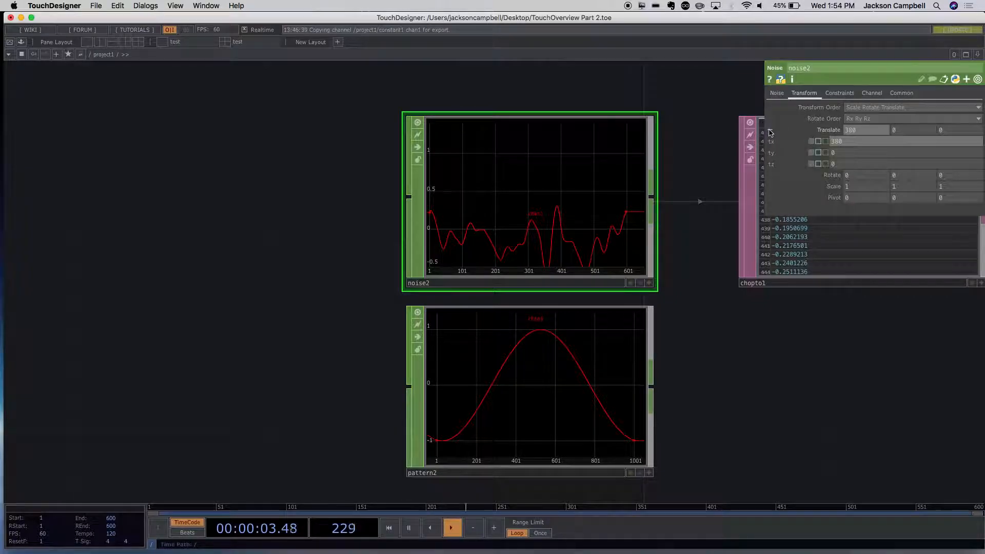
left_click(848, 146)
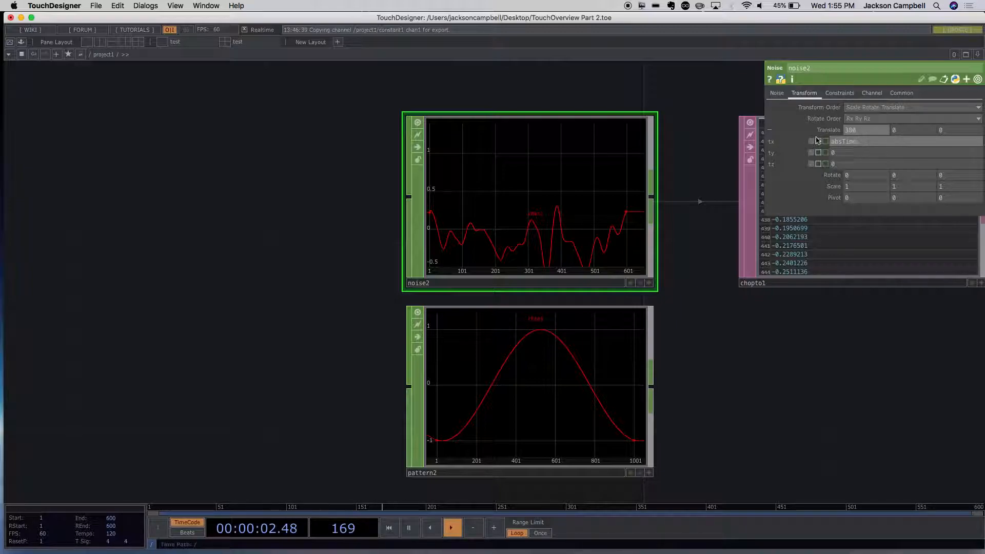
left_click(715, 169)
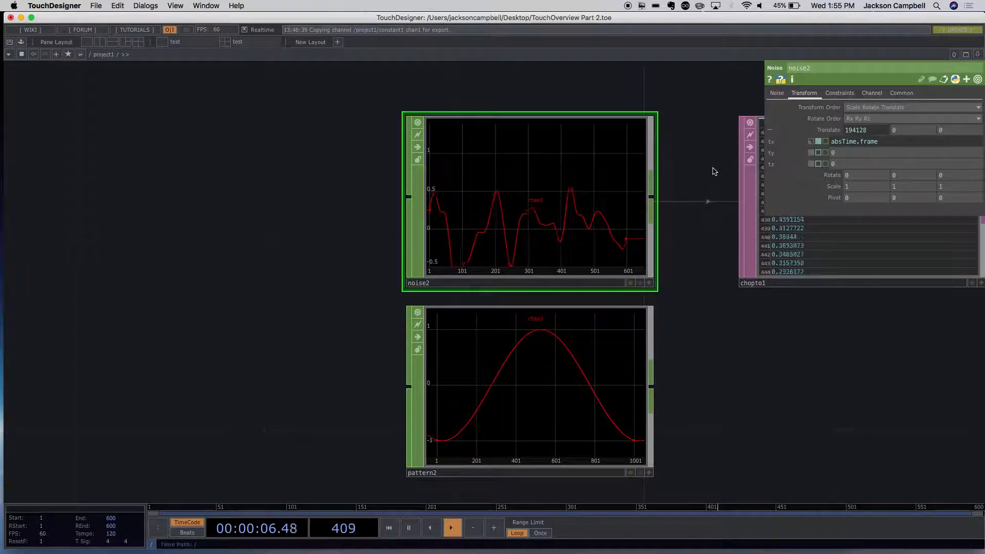
- Move the Noise and Pattern CHOPs farther away from chopto1, keeping the Pattern CHOP directly beneath the Noise CHOP
left_click_drag(623, 257, 386, 209)
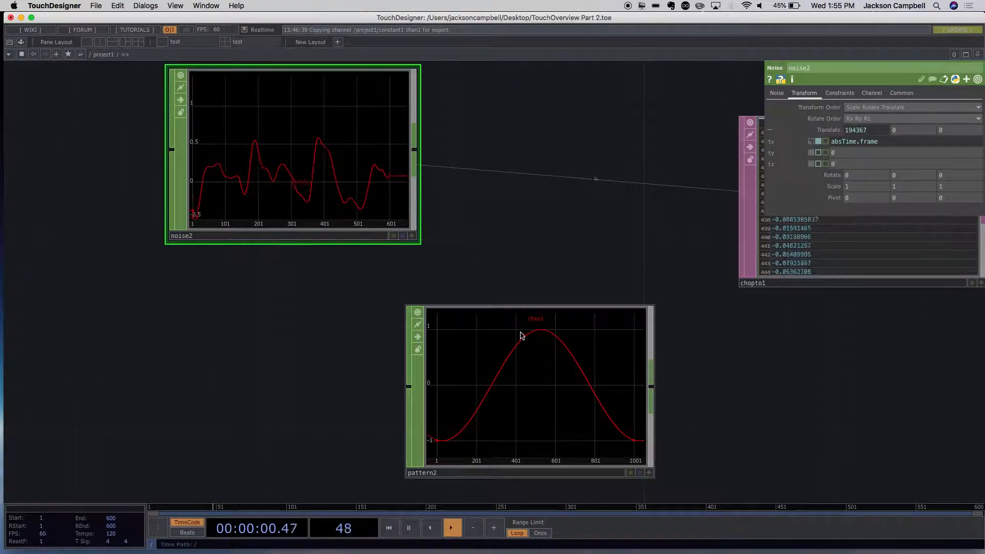
left_click_drag(472, 336, 249, 303)
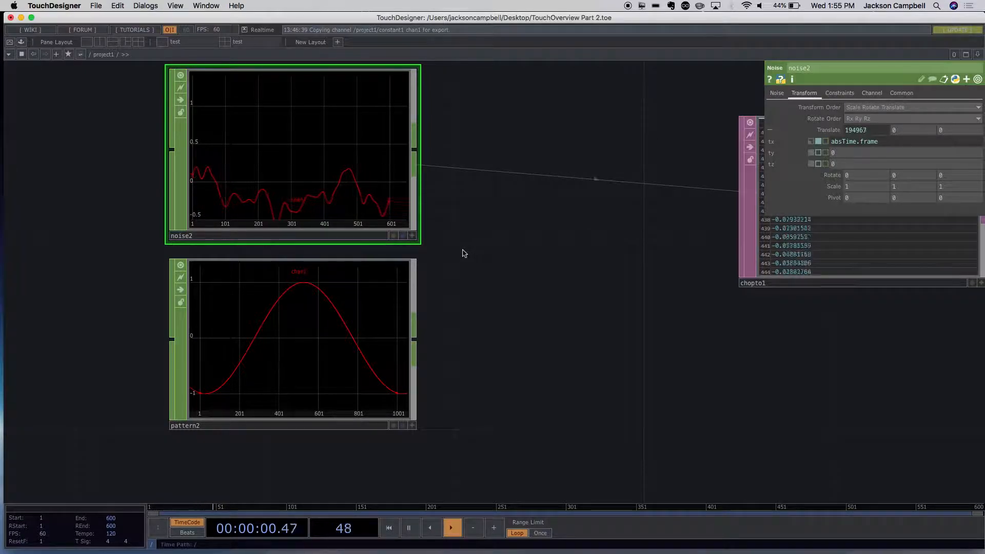
scroll(479, 259, "down", 3)
scroll(501, 311, "down", 2)
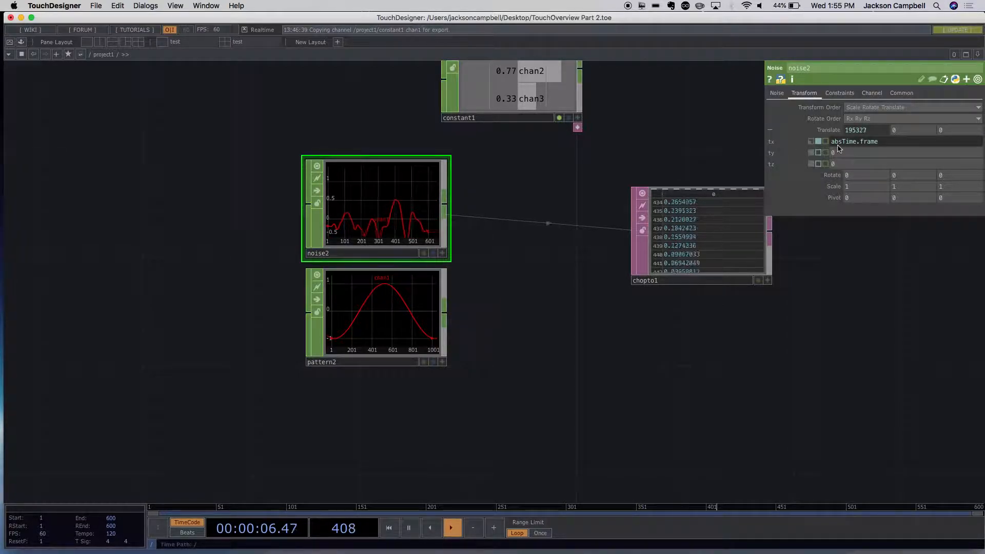
left_click(484, 125)
left_click_drag(506, 183, 391, 238)
left_click(337, 295)
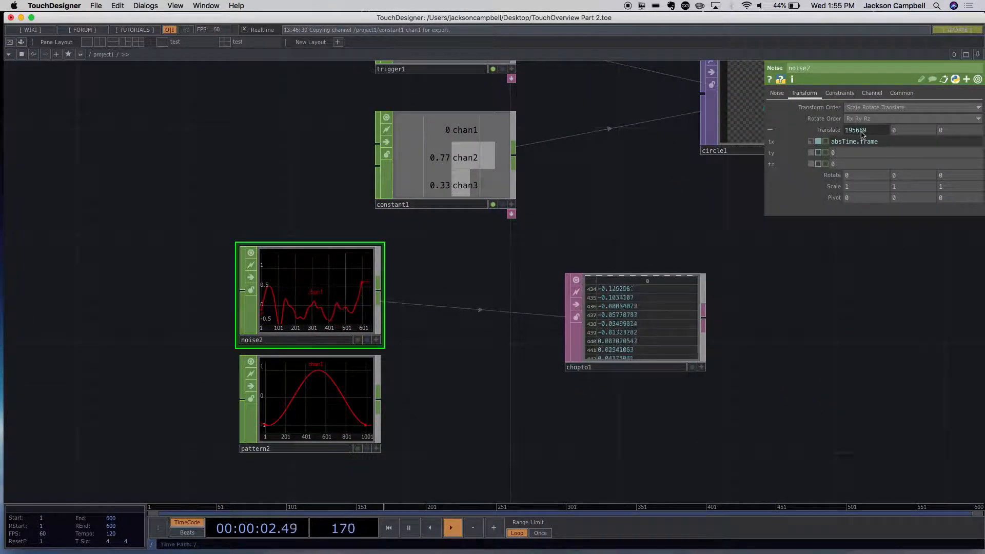
- Set the constant value of the Noise CHOP's tx to 520, and switch the parameter back to expression mode
left_click(770, 131)
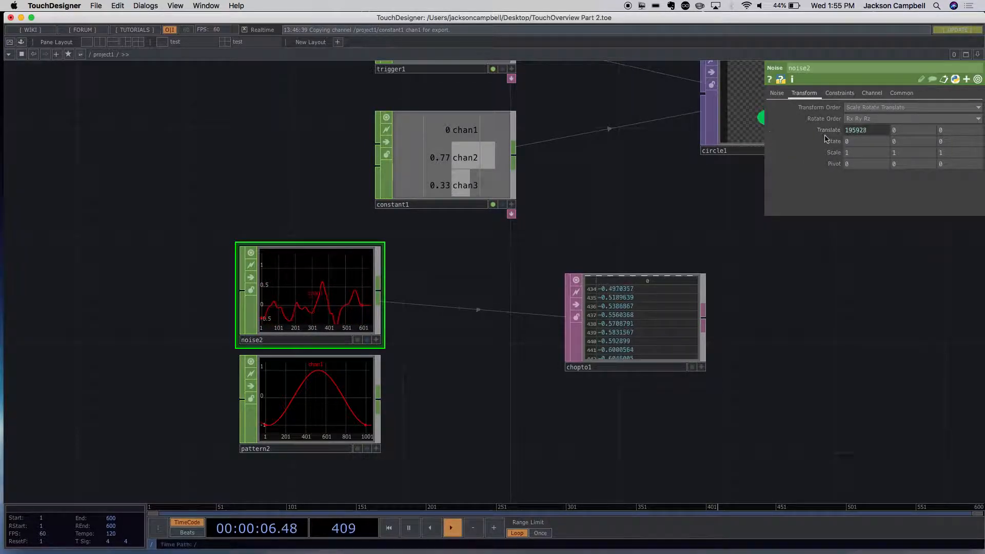
left_click(770, 131)
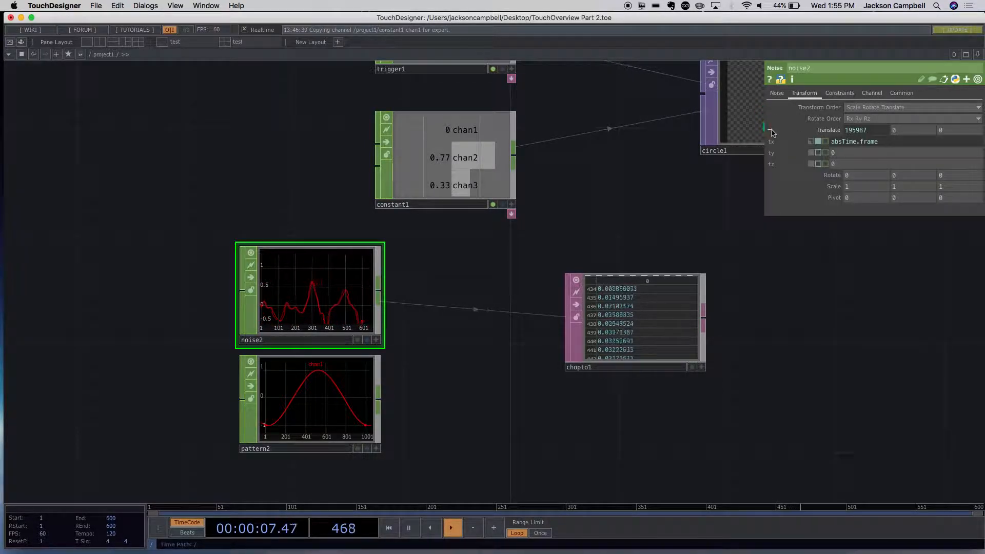
left_click(811, 143)
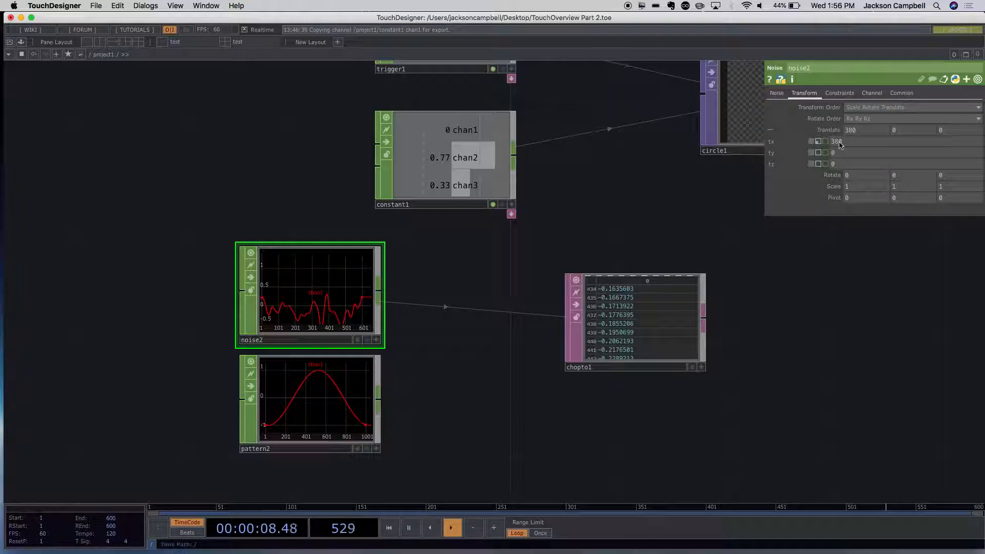
middle_click(839, 144)
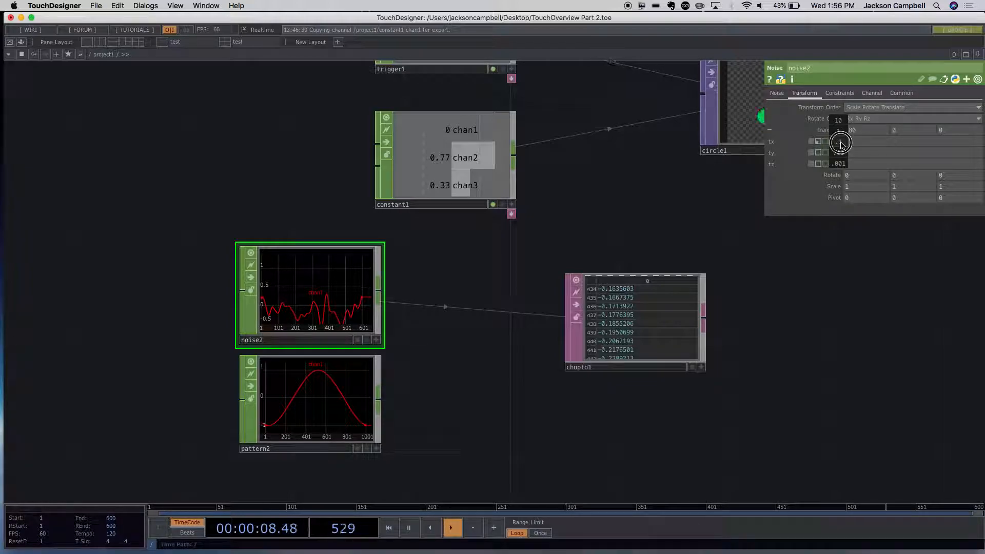
middle_click_drag(840, 144, 31, 482)
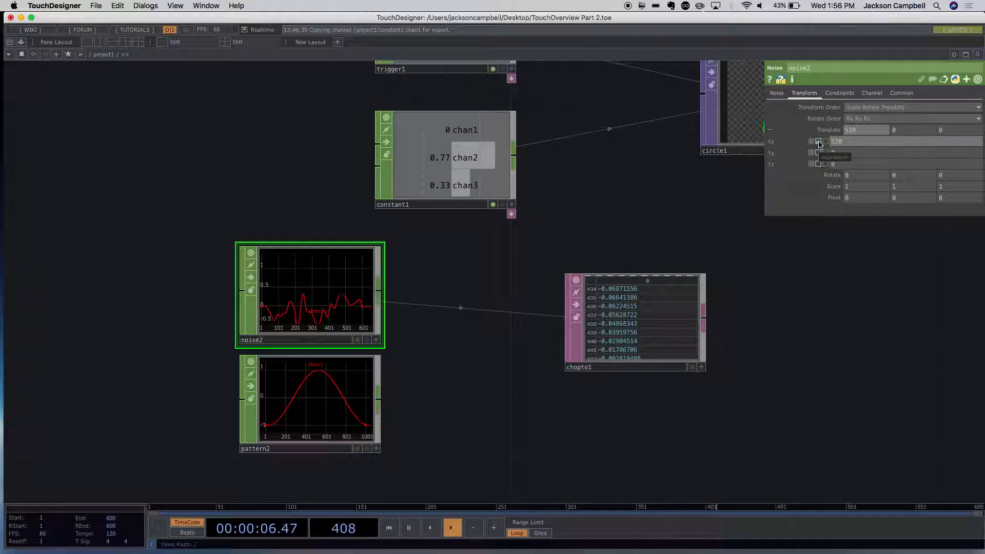
left_click(818, 142)
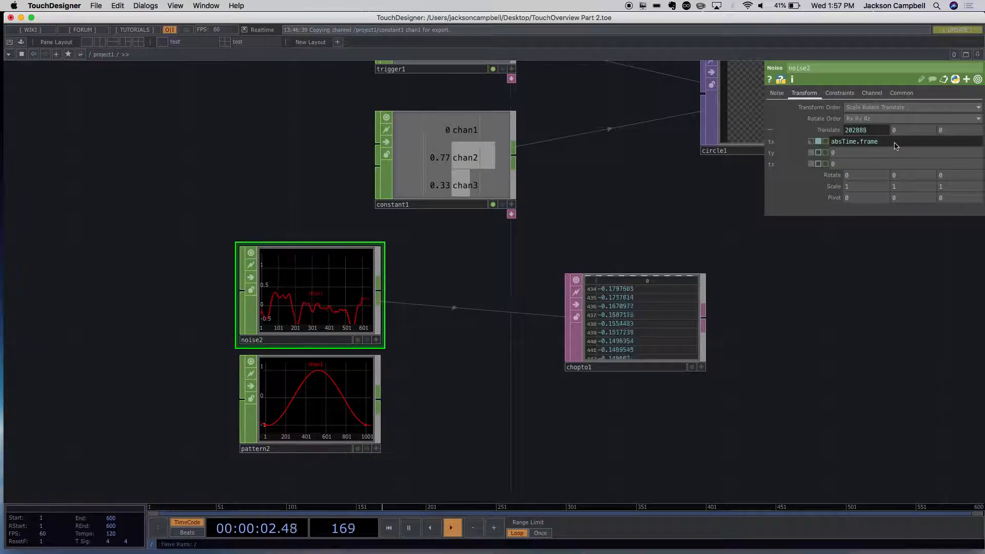
- Try to change the tx expression to absTime.frame/3 in the external TextWrangler editor
key("super+e")
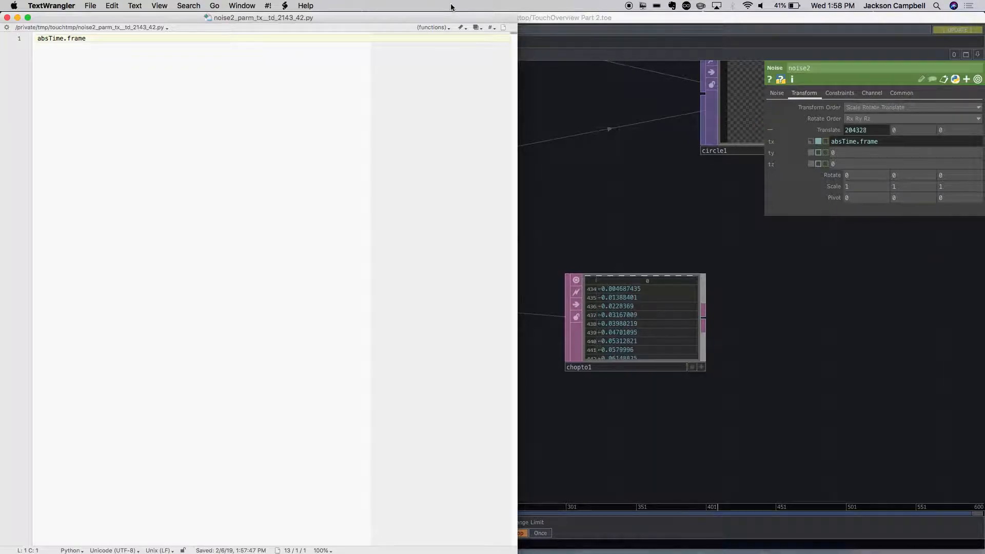
key("Right")
key("Right")
key("Right")
key("Right")
key("Right")
type("*")
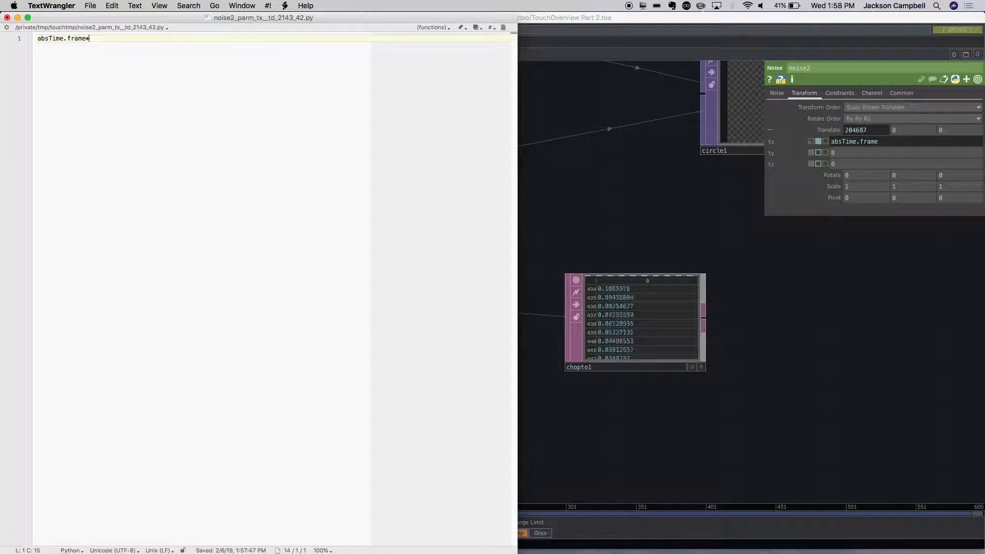
key("BackSpace")
key("BackSpace")
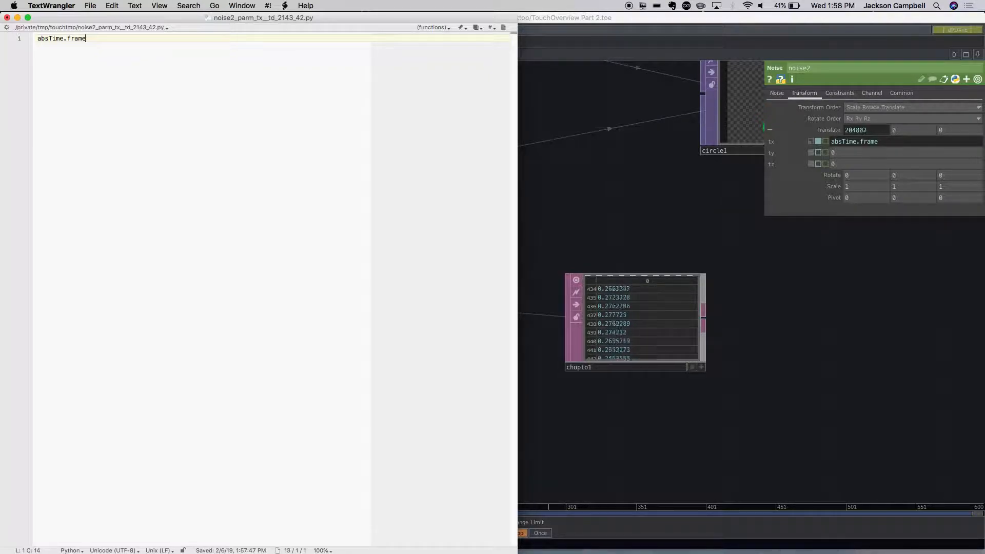
type("/3")
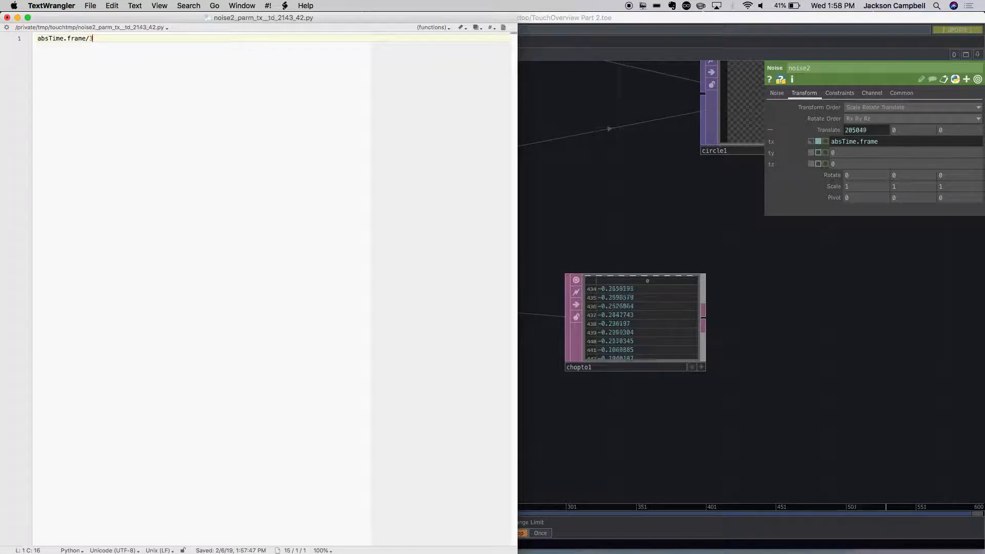
left_click(7, 17)
left_click(766, 278)
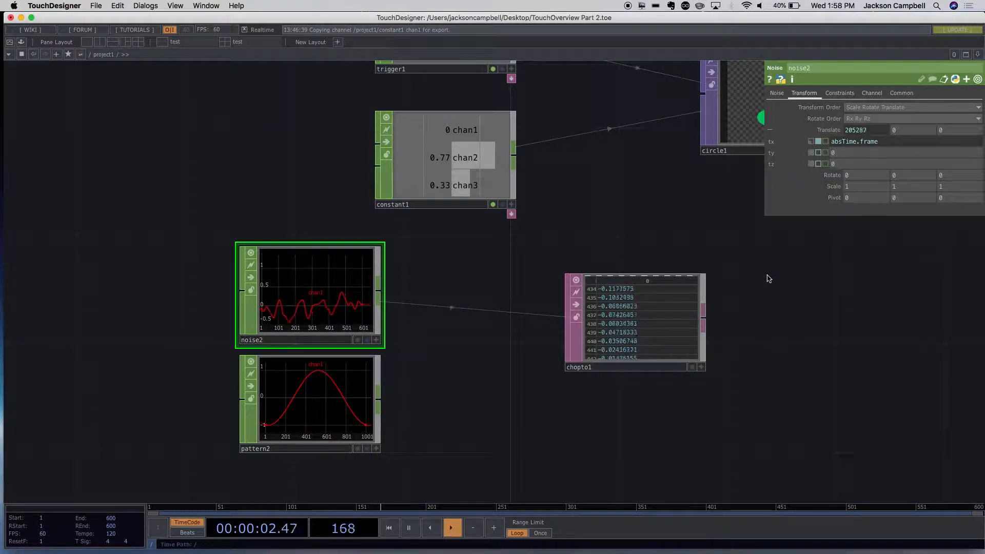
- Replace the Noise CHOP's tx expression with 3*6
left_click(884, 147)
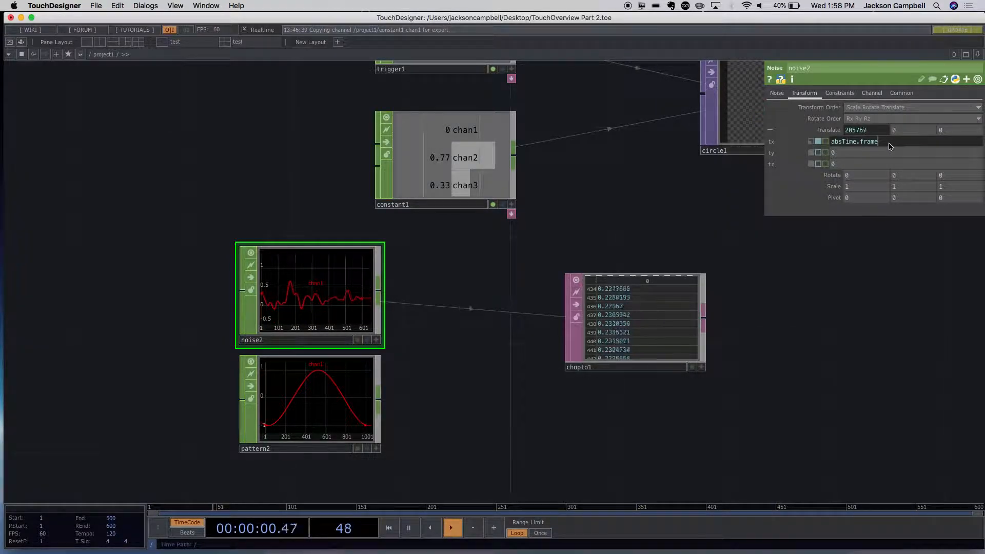
left_click_drag(878, 142, 833, 139)
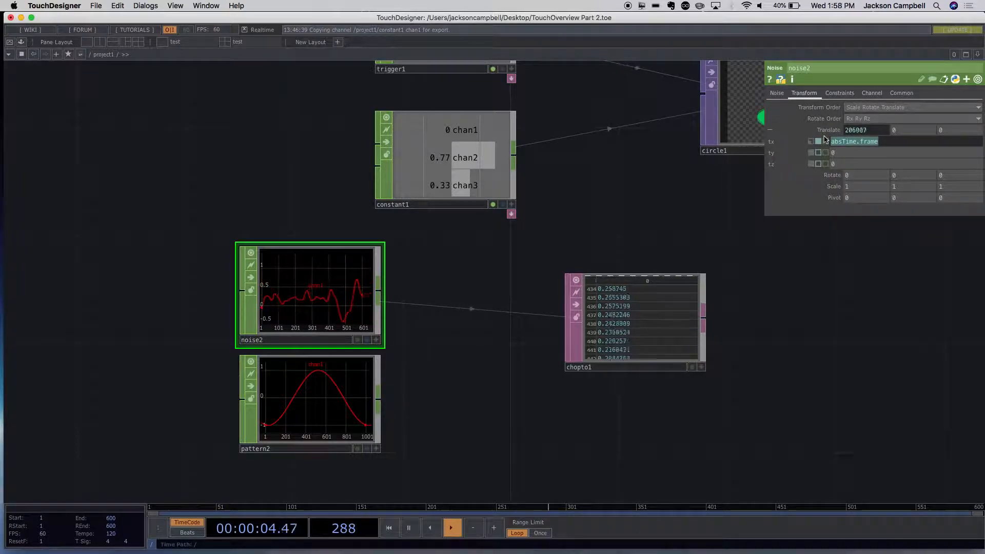
type("3")
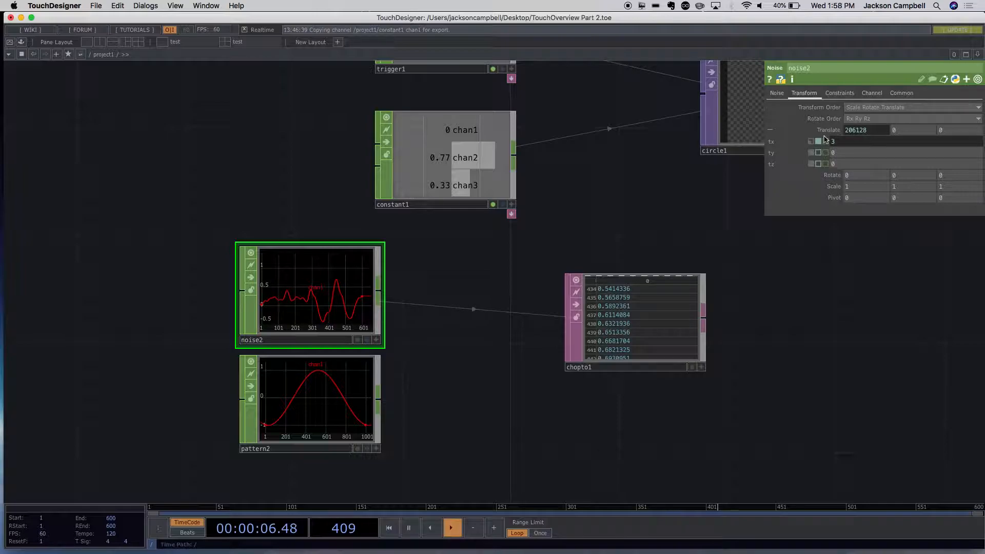
type("*")
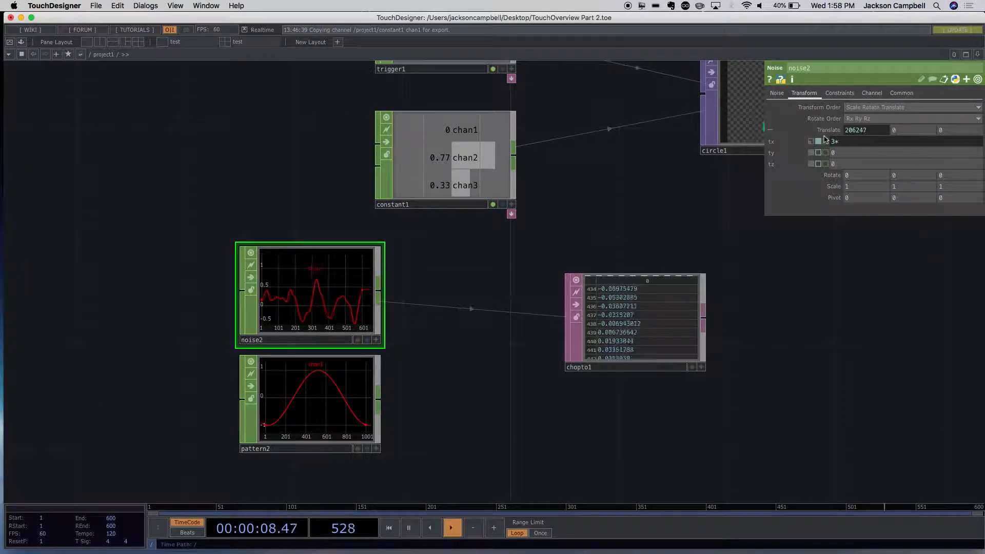
type("6")
key("Return")
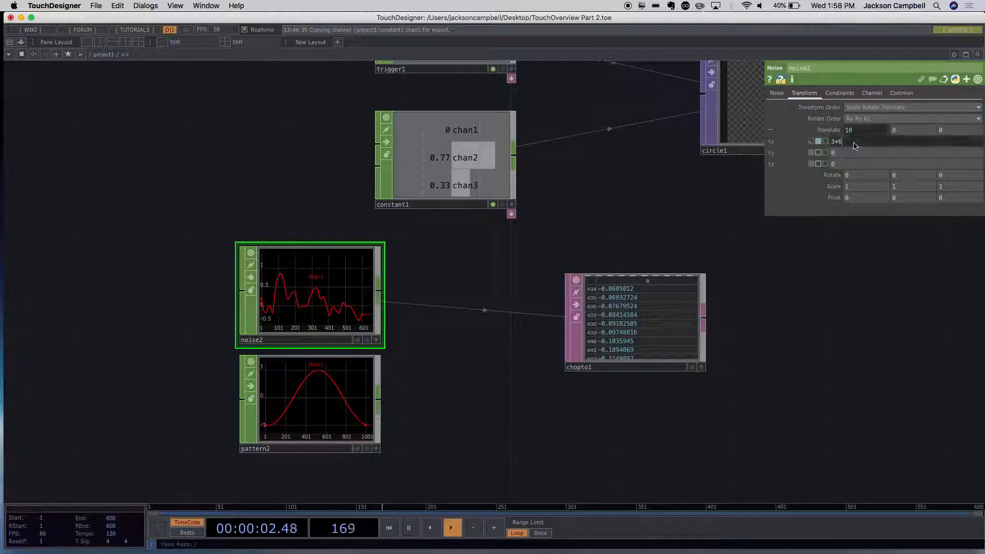
- Change the tx expression to 3*9 in the external TextWrangler editor, save it and return to TouchDesigner
key("ctrl+e")
left_click(91, 34)
left_click_drag(45, 37, 52, 39)
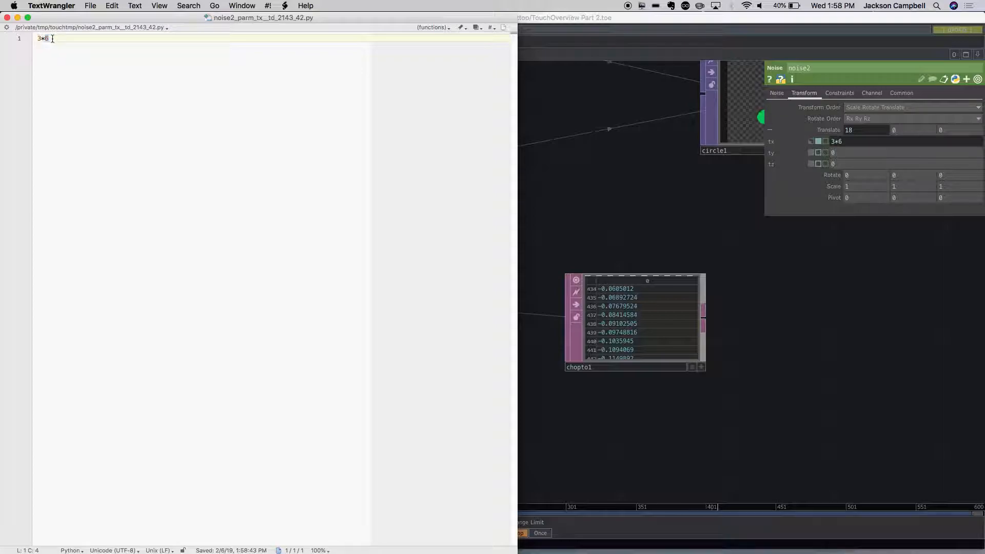
type("9")
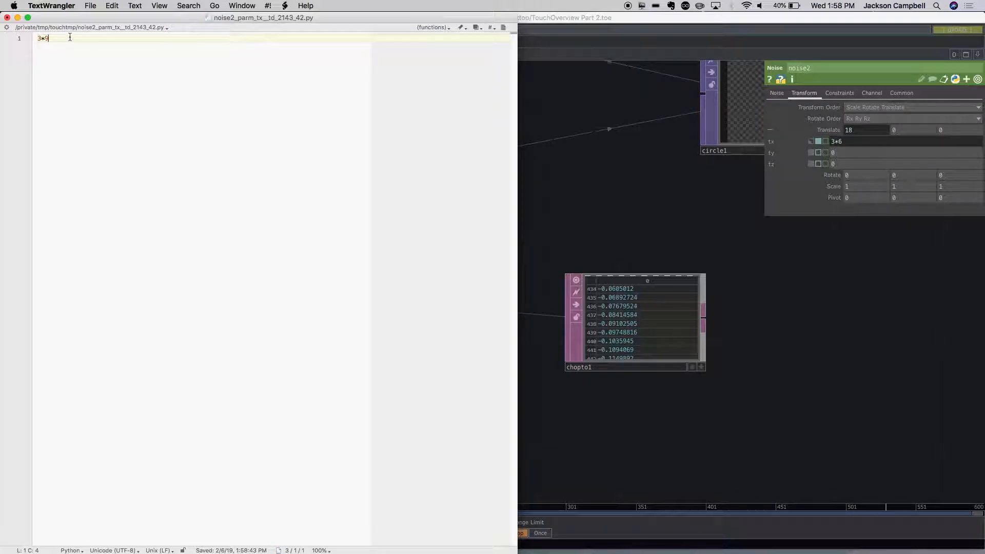
key("super+s")
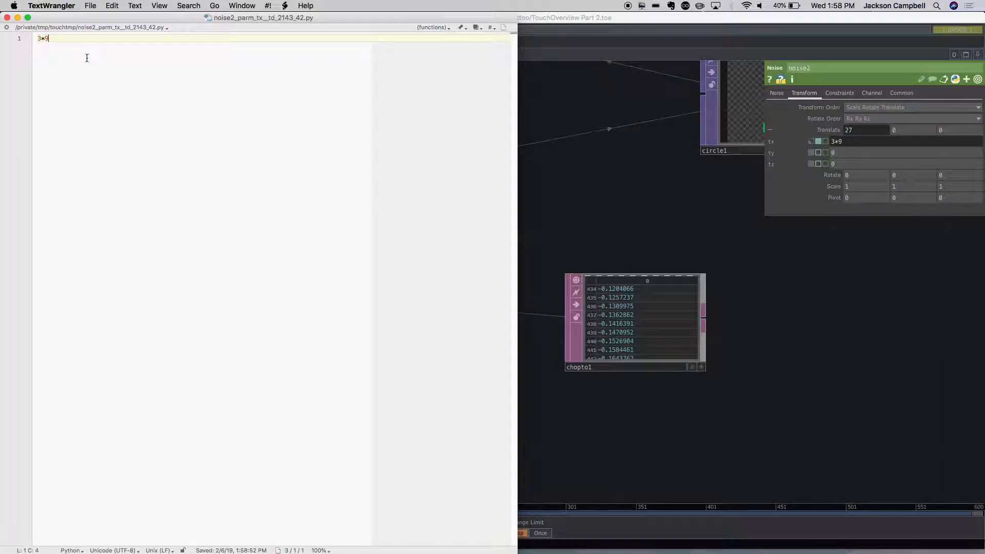
left_click(849, 145)
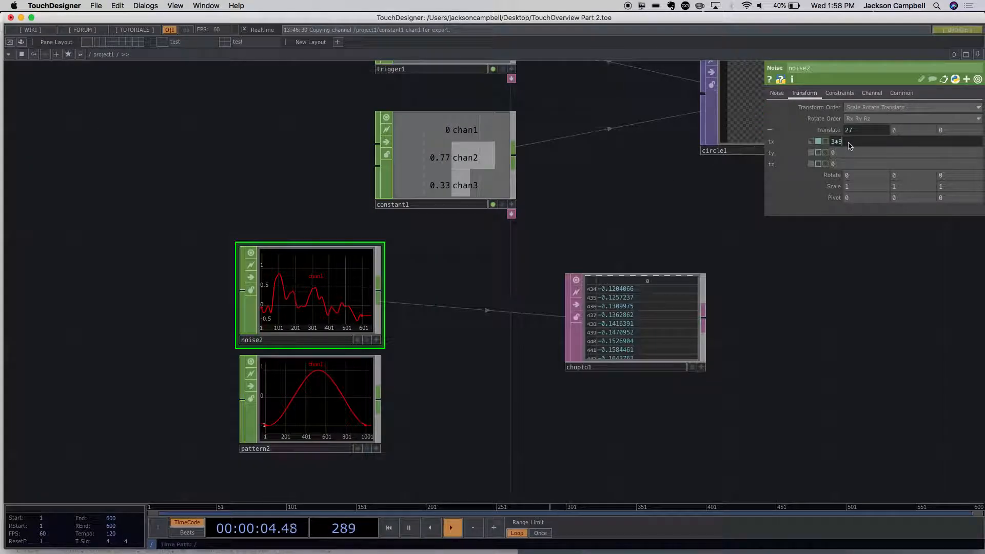
- Restore the Noise CHOP's tx expression to absTime.frame and pause the timeline
left_click(857, 148)
left_click_drag(857, 147, 827, 141)
type("520")
key("Return")
key("super+z")
key("super+z")
left_click(865, 264)
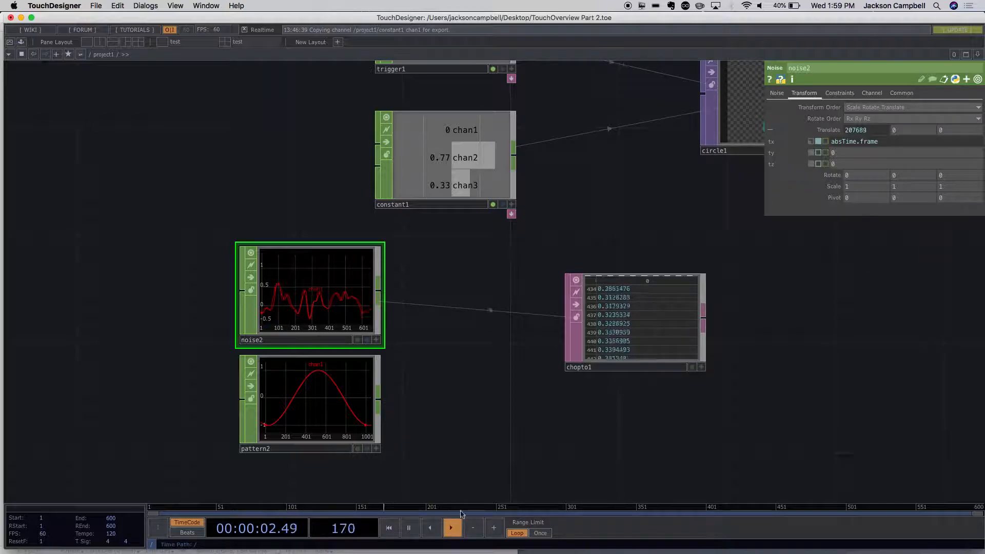
left_click(411, 529)
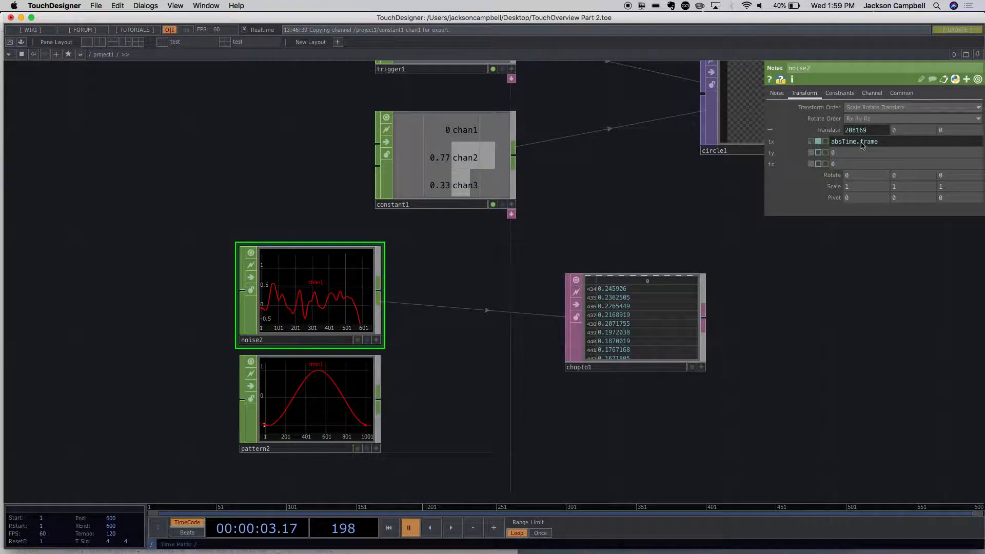
- Try to change the tx expression to absTime.frame /3 in the external TextWrangler editor, saving over the disk file, and close the editor
key("ctrl+e")
left_click(121, 36)
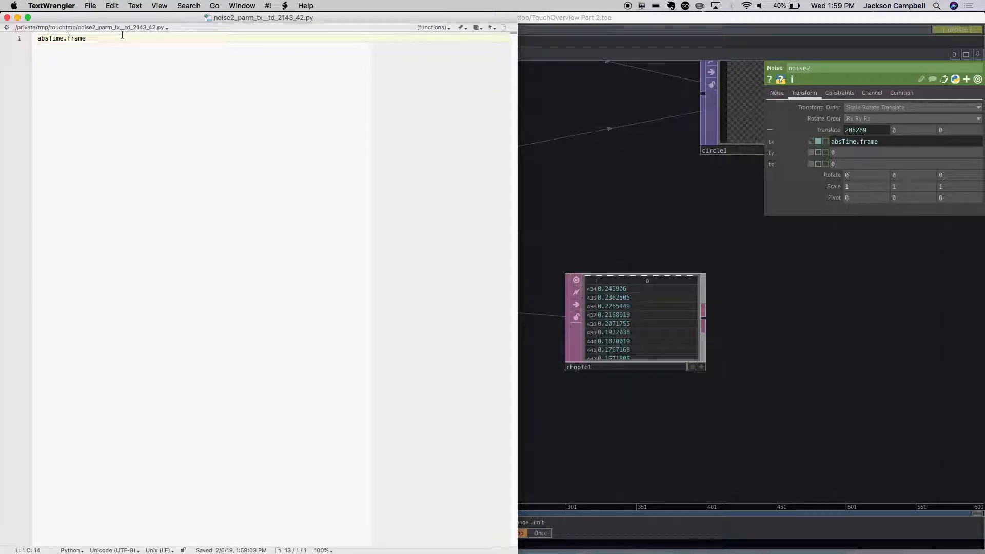
type("*")
key("super+s")
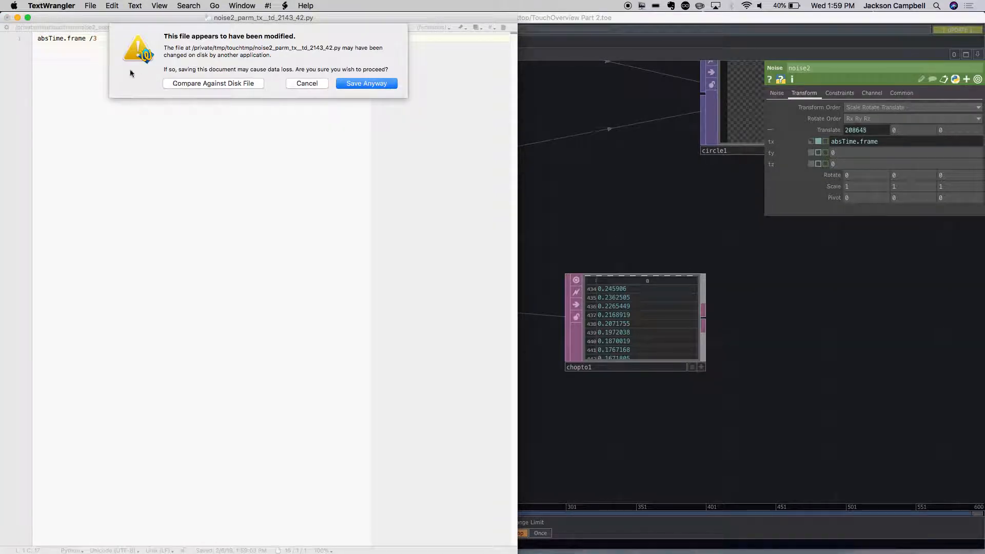
left_click(355, 83)
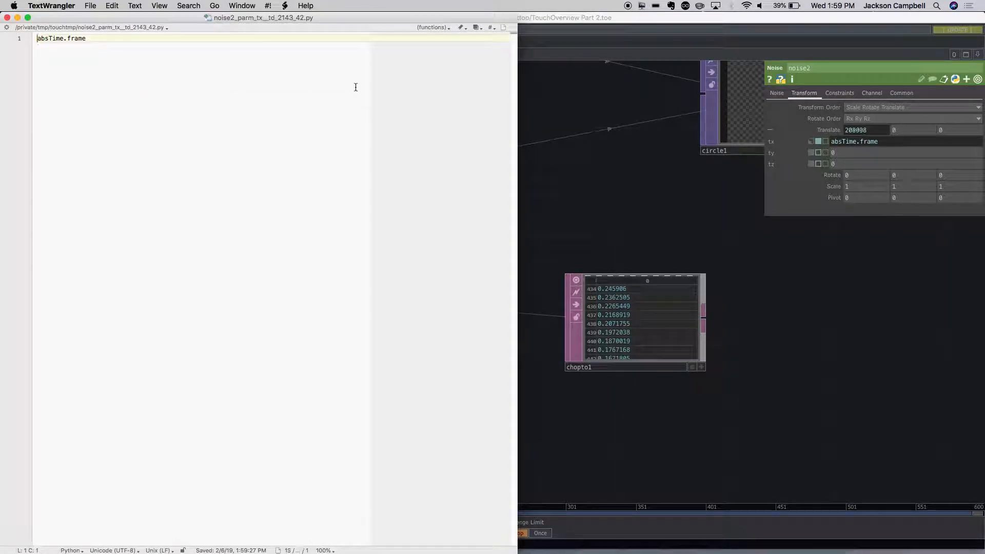
left_click(6, 19)
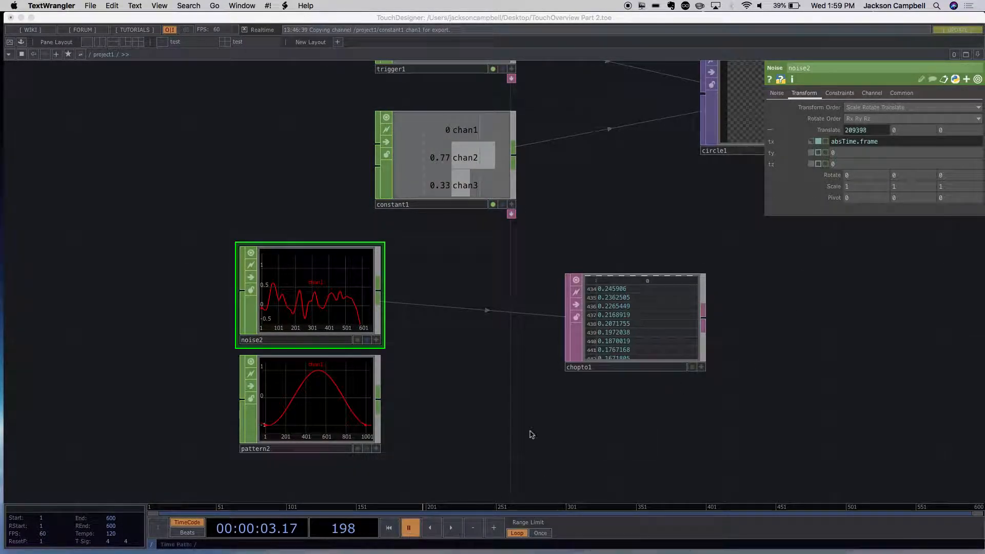
- Replace the Noise CHOP's tx expression with 3*2
left_click(878, 145)
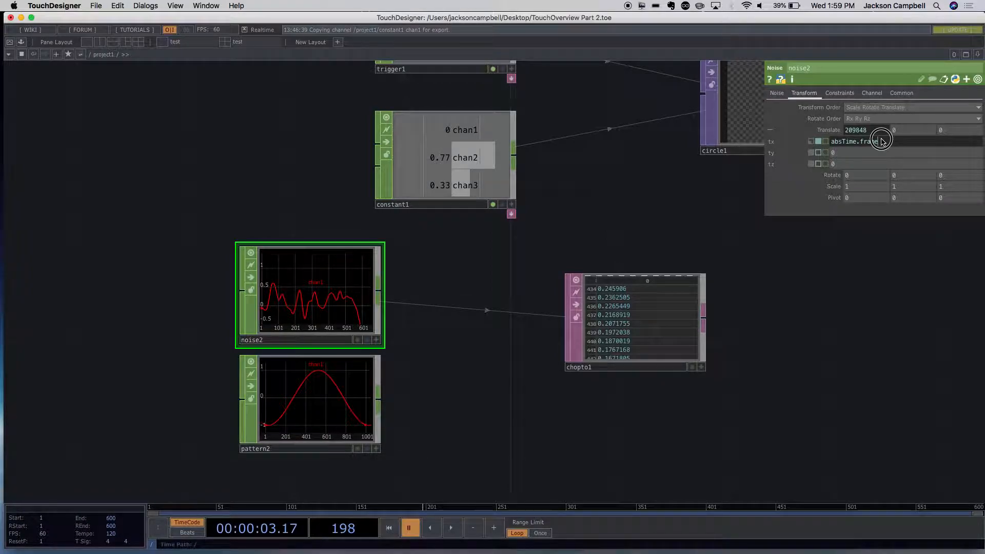
left_click_drag(880, 142, 812, 138)
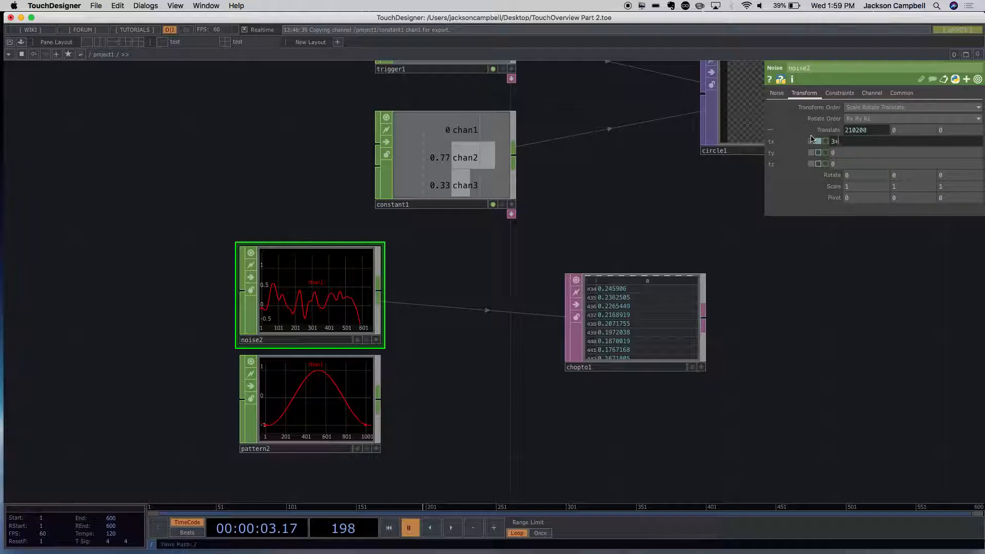
type("3*2")
key("Return")
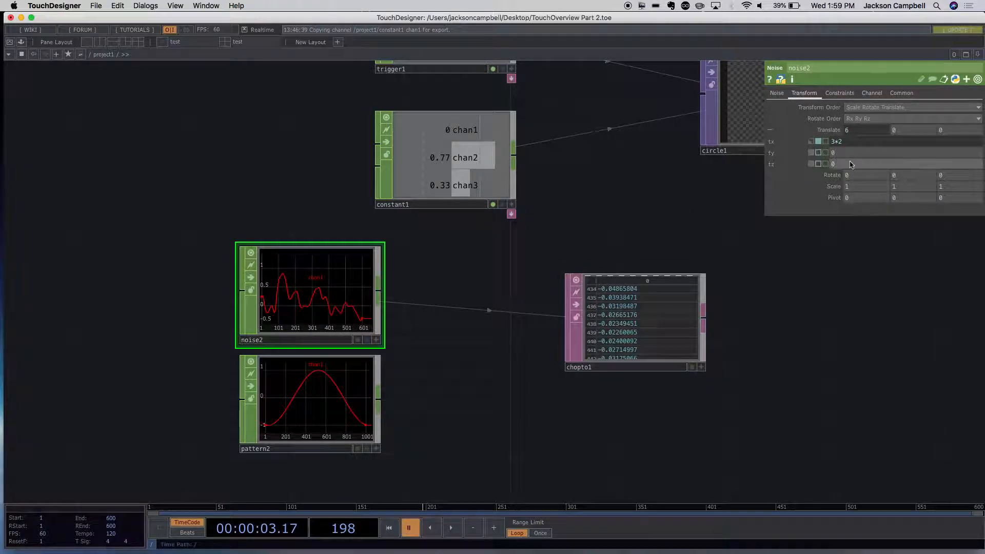
- Edit the tx expression to 3*10 in the external TextWrangler editor, save it and close the file
key("super+e")
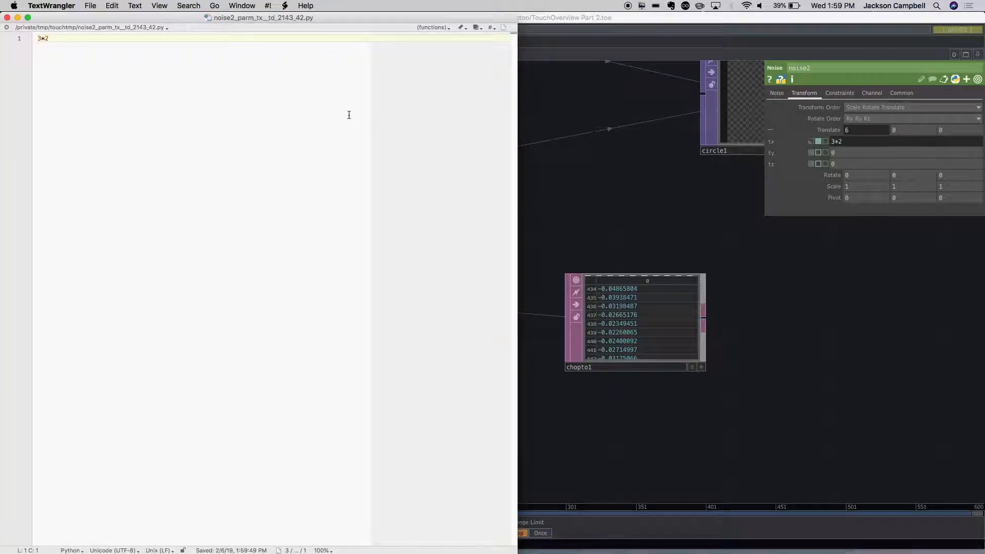
double_click(46, 38)
type("10")
key("super+s")
left_click(7, 17)
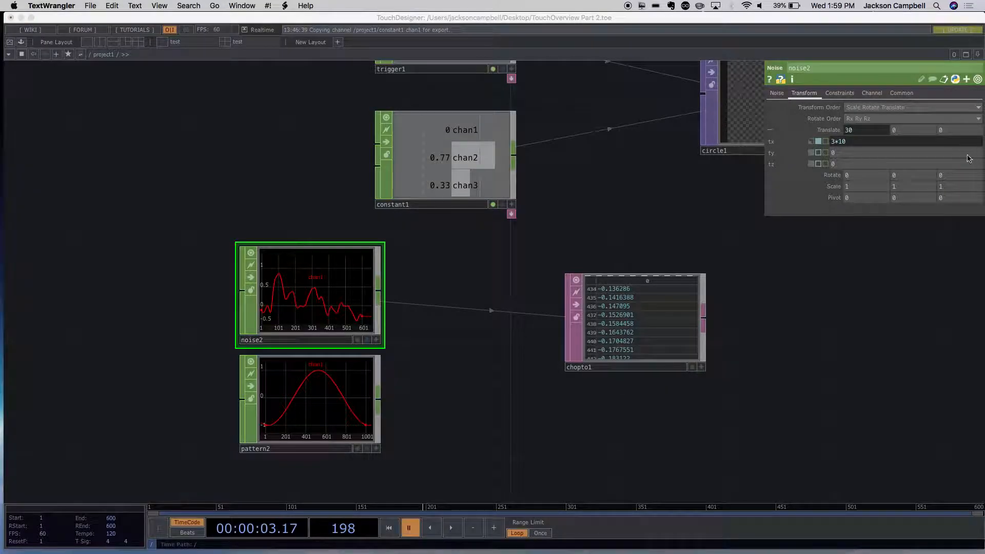
- View the Noise CHOP's tx expression in the external TextWrangler editor and close the file without editing it
left_click(874, 146)
left_click_drag(862, 143, 826, 143)
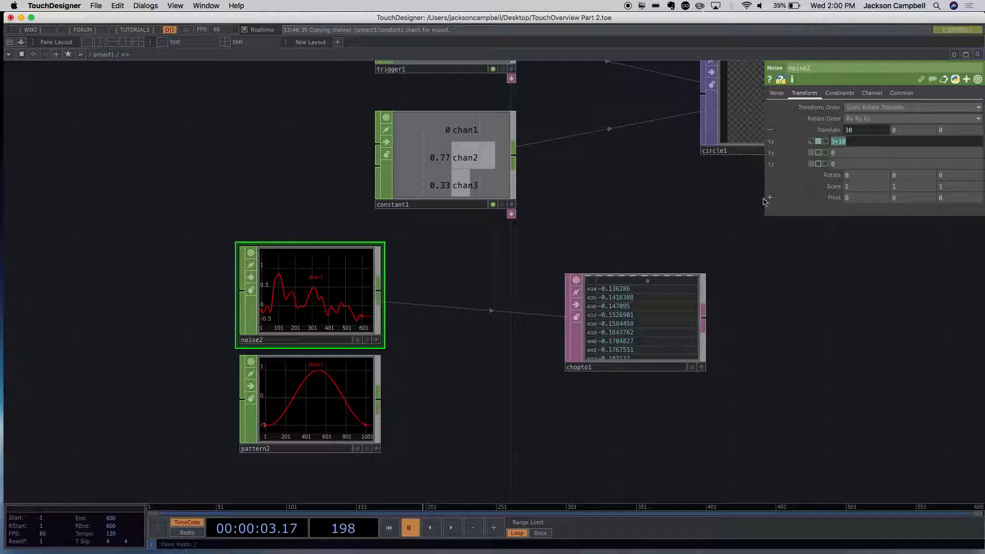
left_click_drag(734, 206, 737, 206)
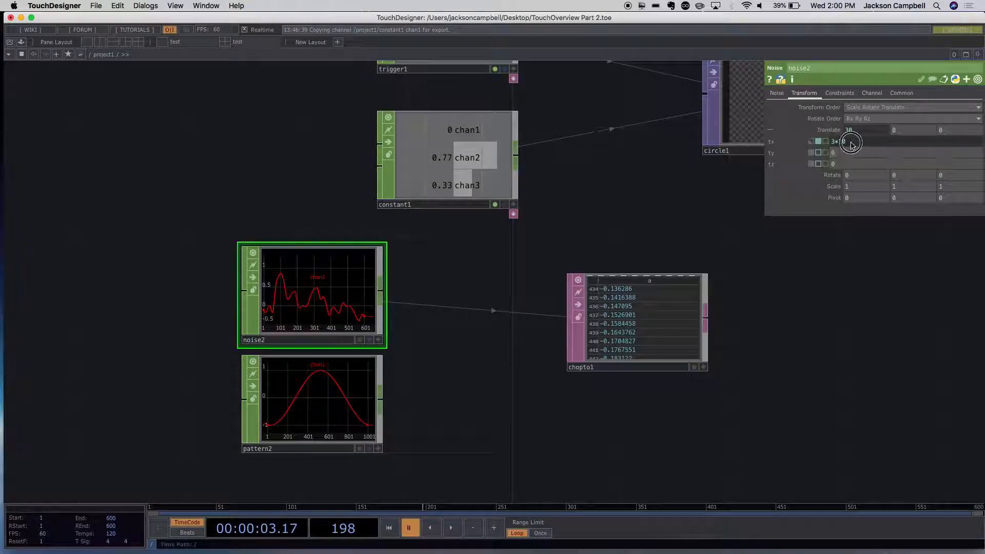
key("super+e")
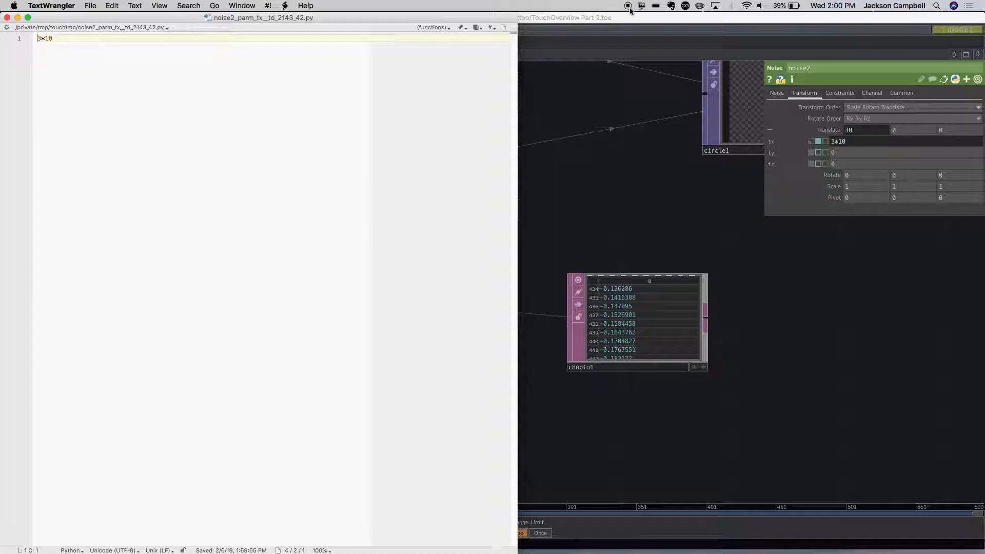
left_click(7, 18)
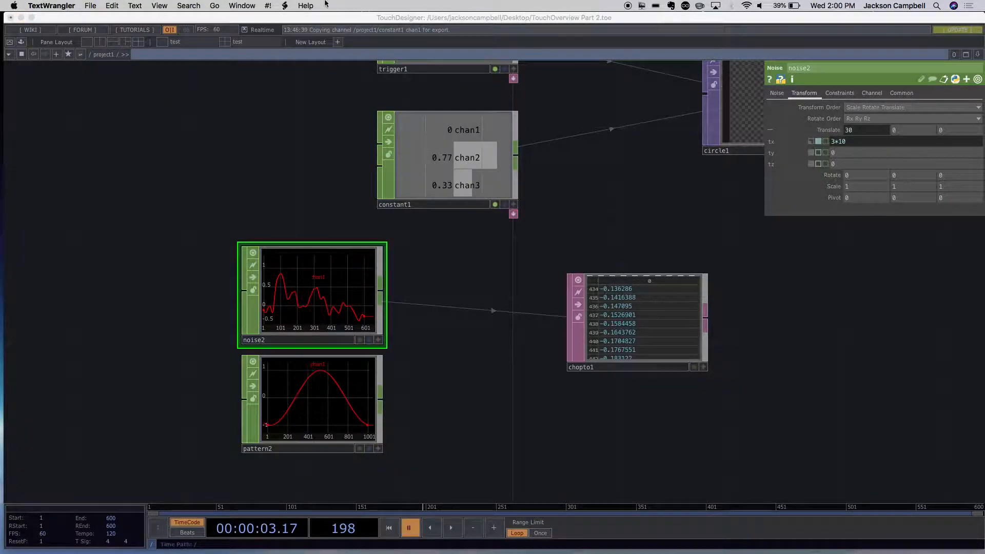
- Find and launch Mouseposé through Spotlight, and switch back to TouchDesigner
left_click(936, 5)
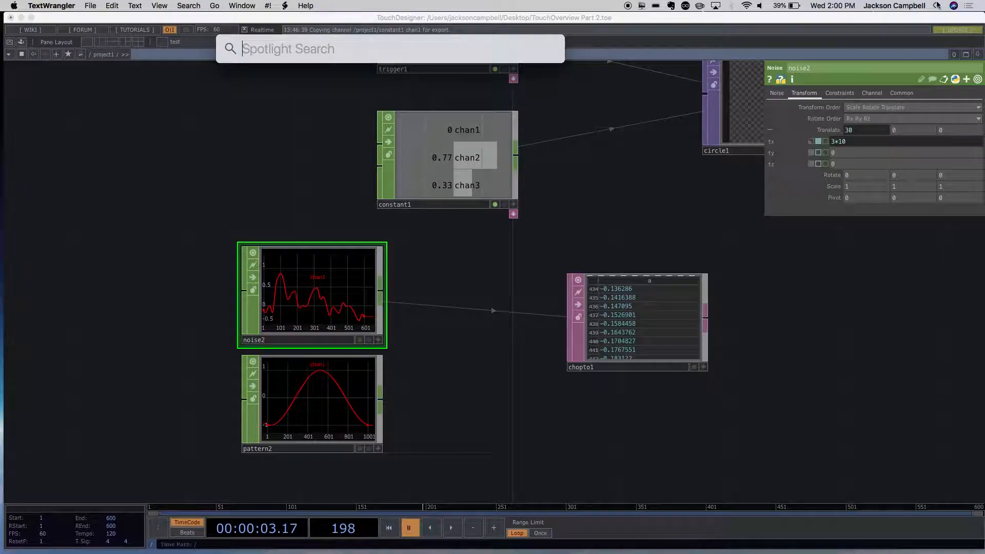
type("mous")
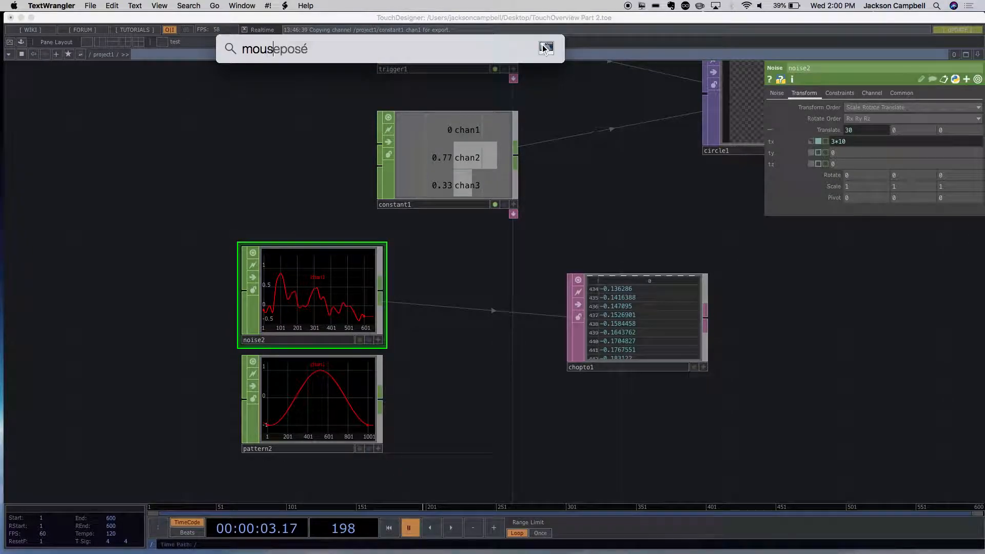
key("Return")
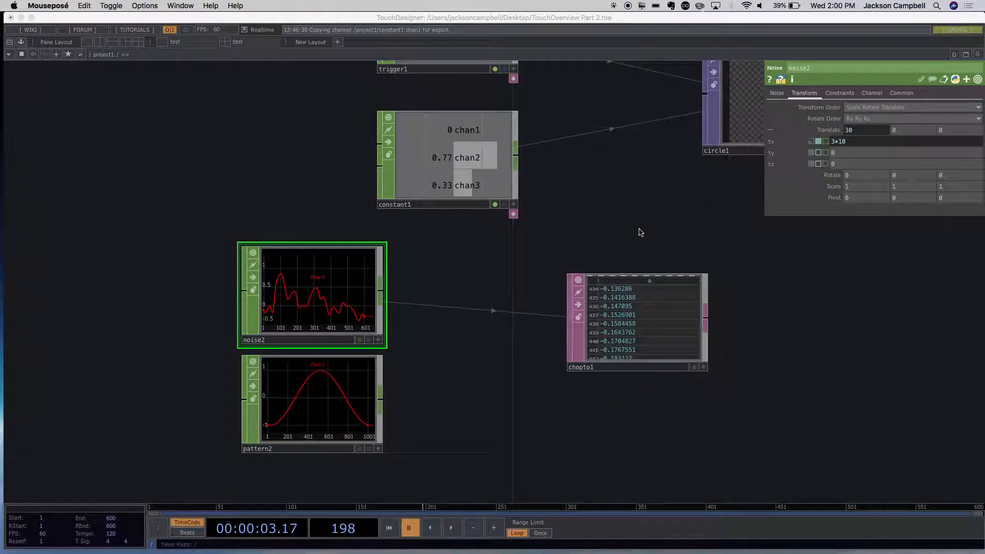
left_click(23, 15)
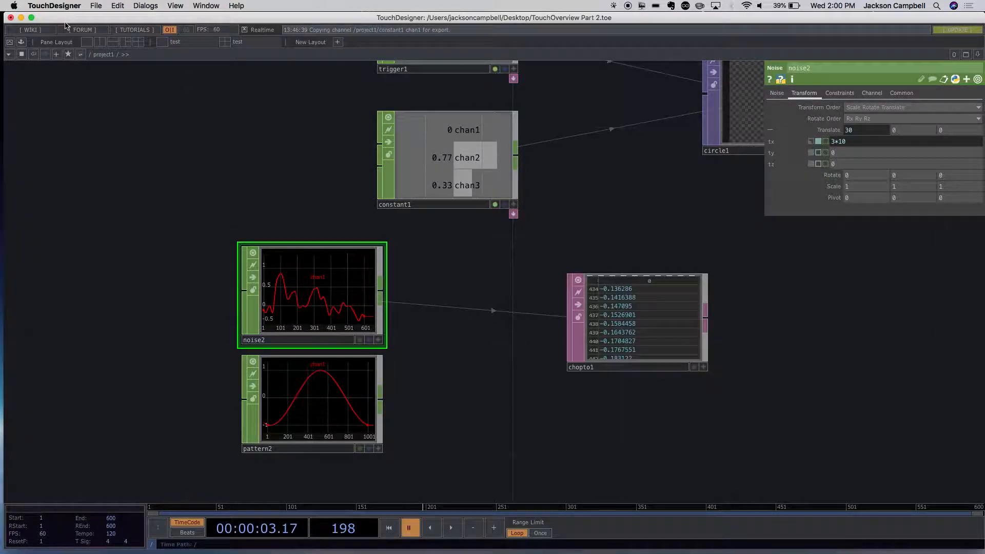
- Look through the General, Network, Geometry, TOPs, CHOPs and DATs preferences for editor settings, and cancel without changes
left_click(41, 5)
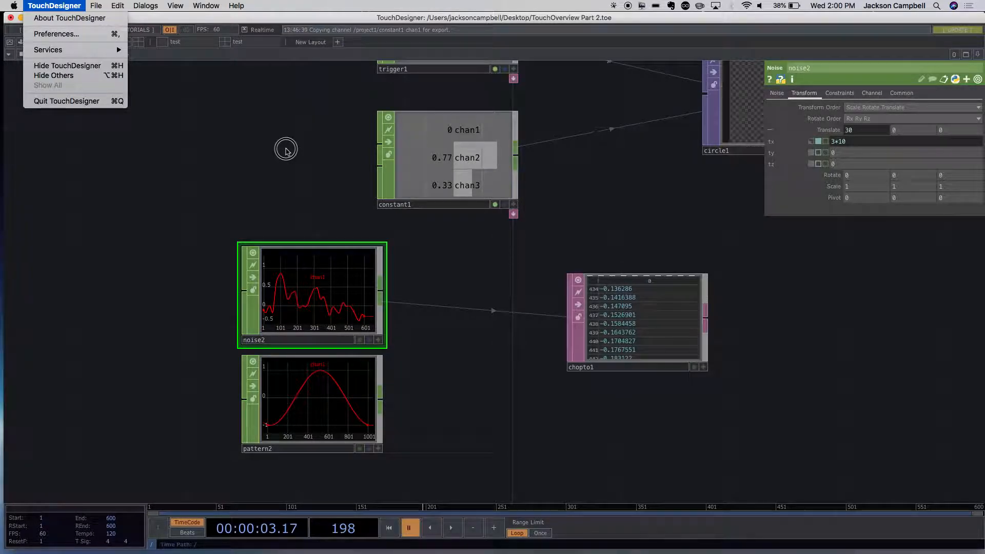
left_click(287, 156)
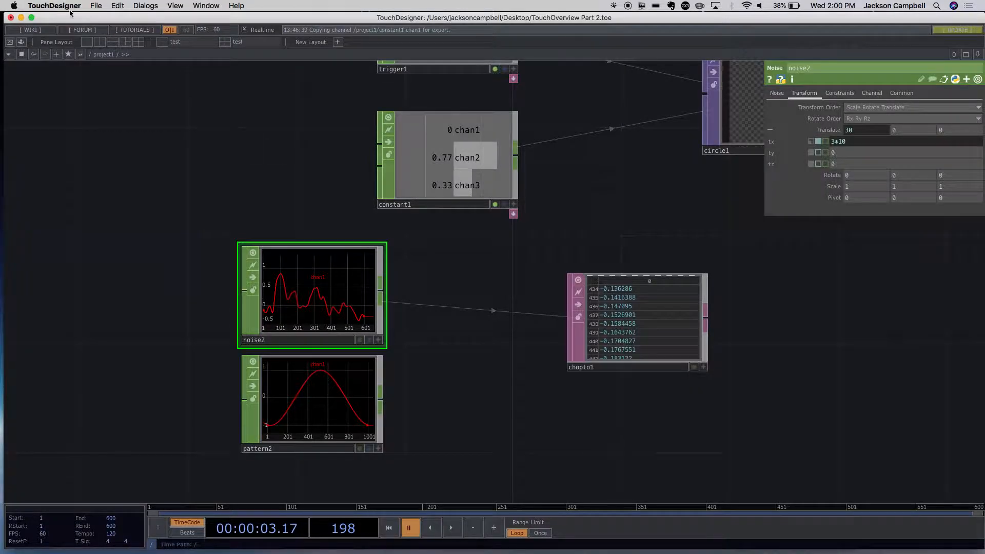
left_click(54, 5)
left_click(62, 35)
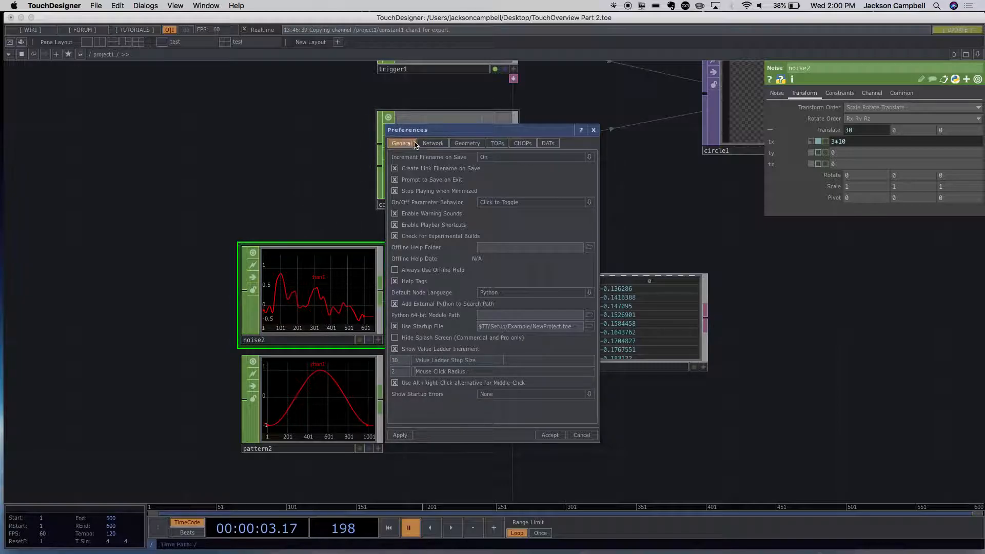
left_click(433, 143)
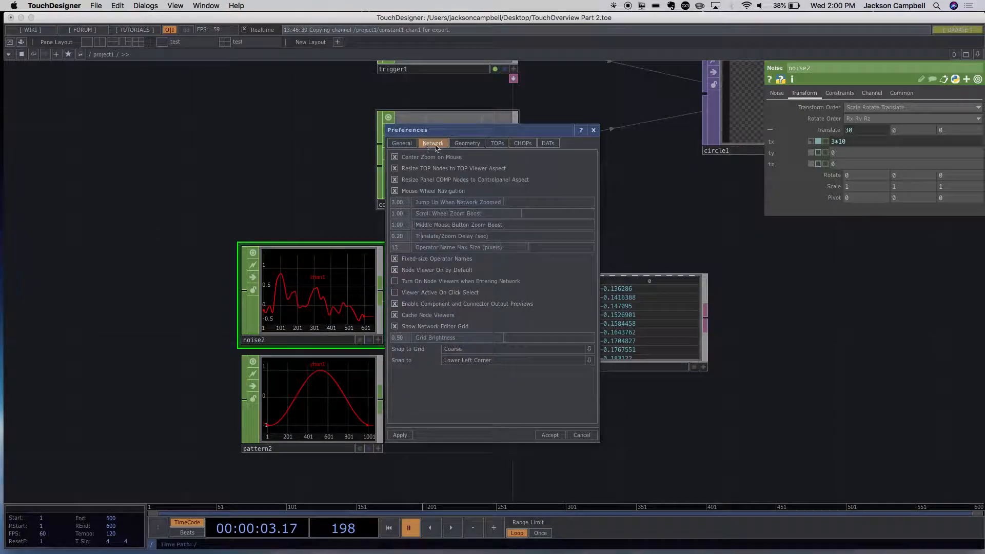
left_click(477, 144)
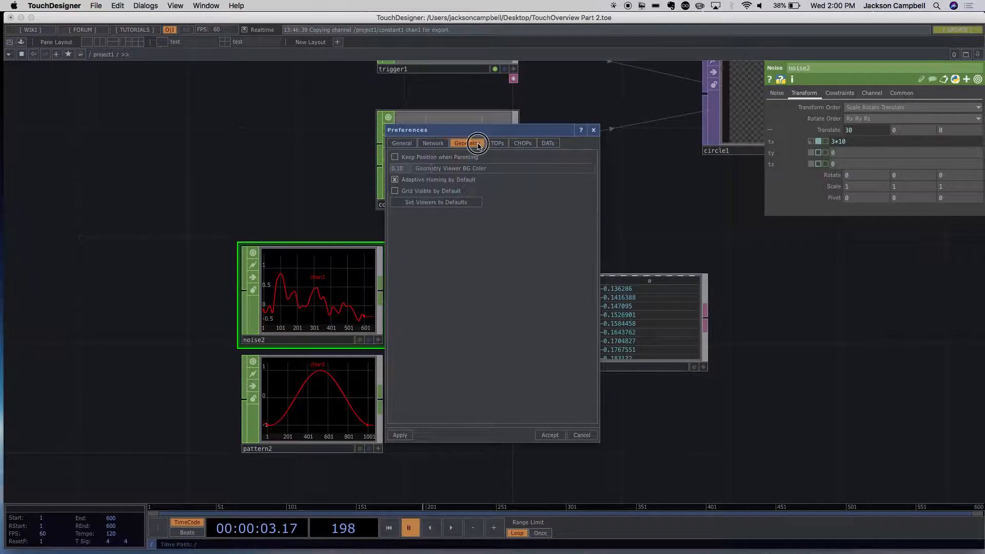
left_click(497, 144)
left_click(524, 144)
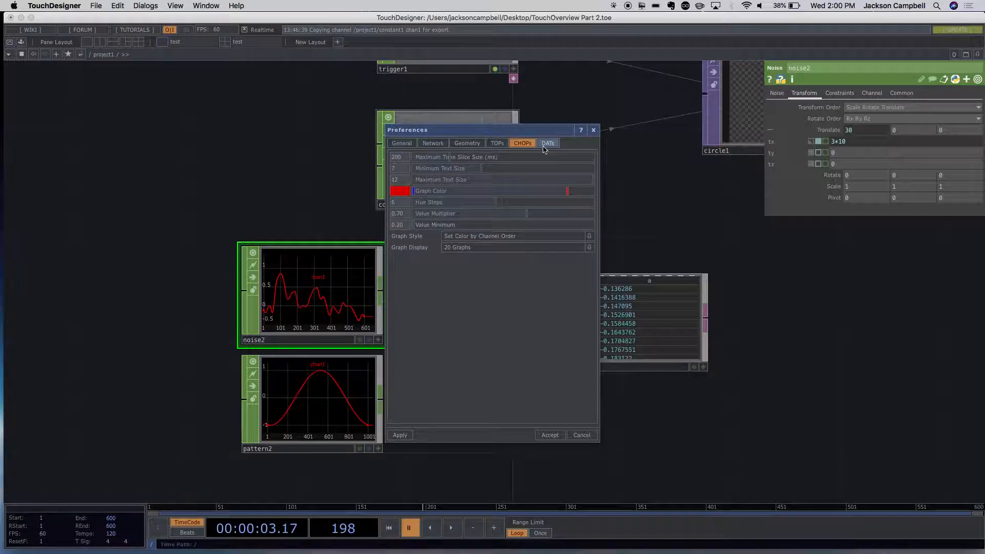
left_click(551, 146)
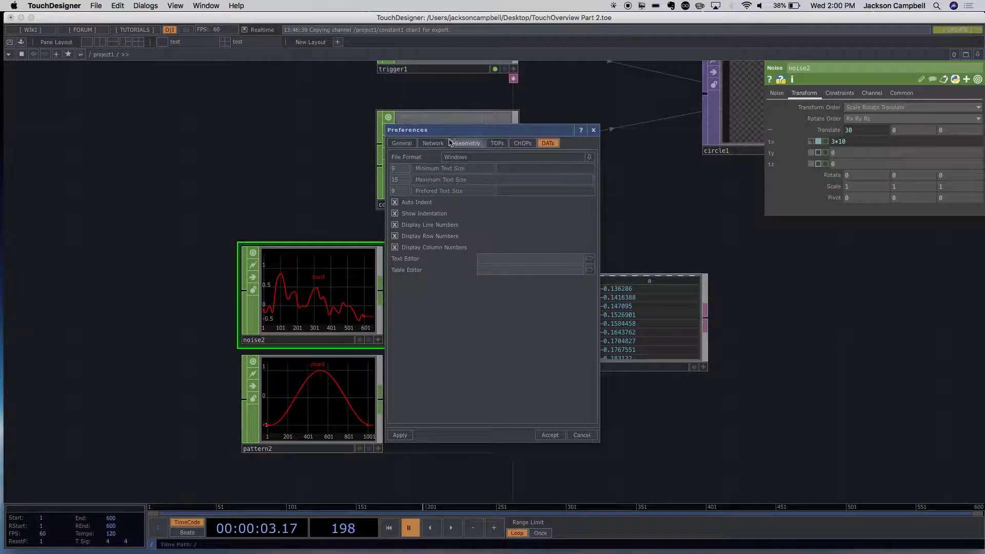
left_click(411, 144)
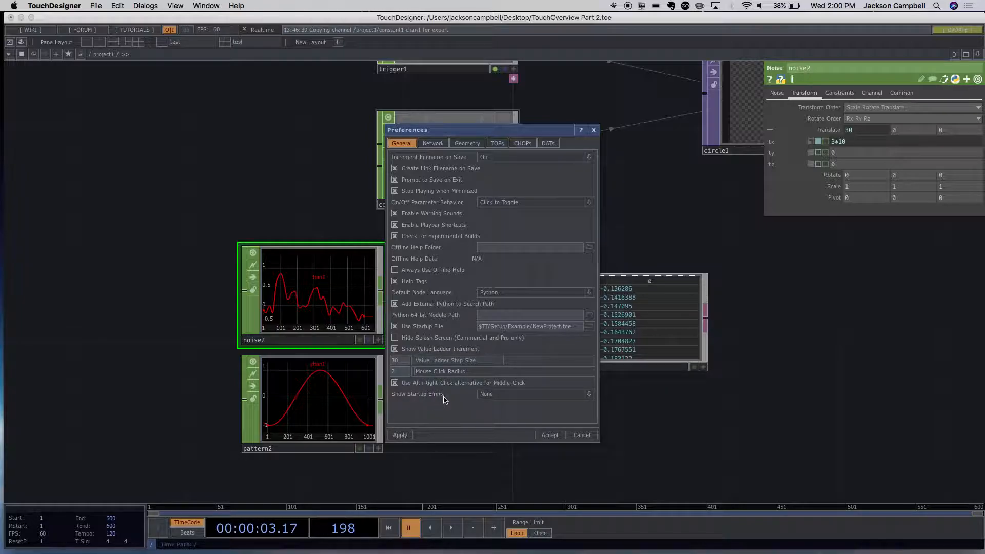
left_click(578, 436)
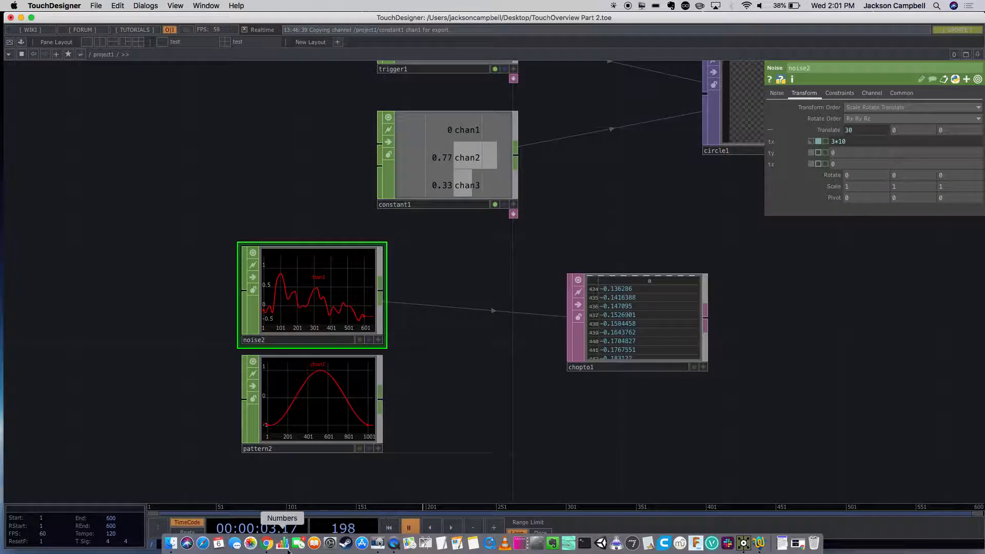
- Switch to Chrome and search Google for "touchdesigner parameter editor"
left_click(267, 545)
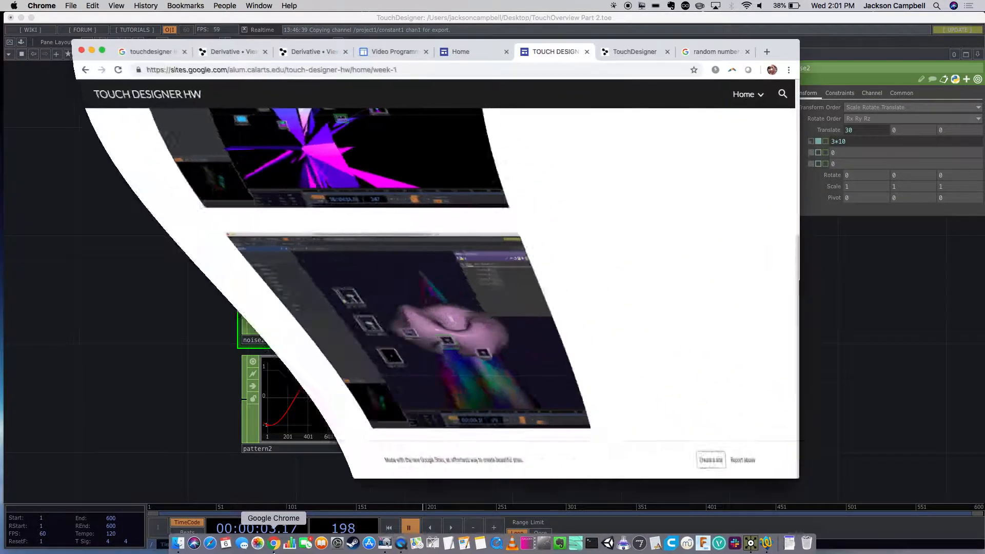
left_click(570, 68)
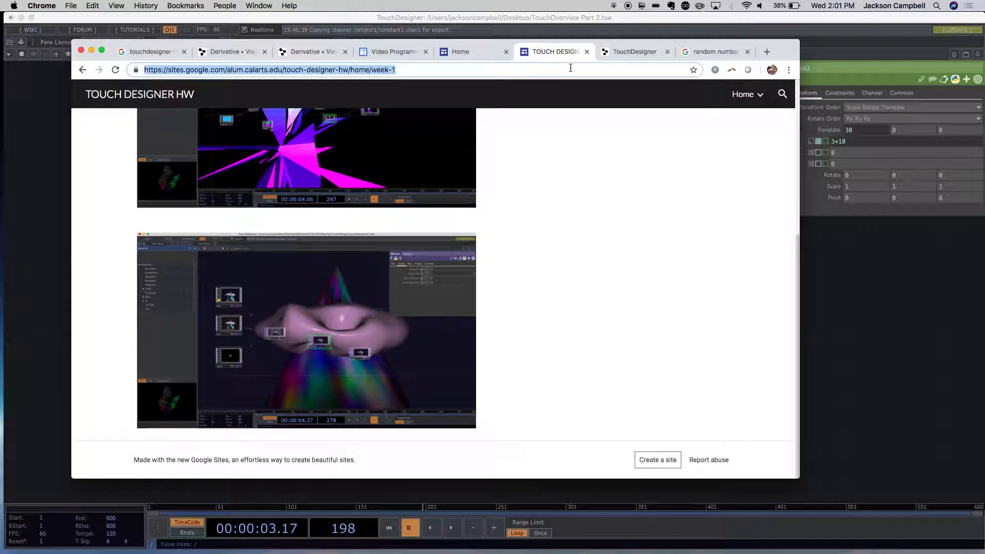
type("touch")
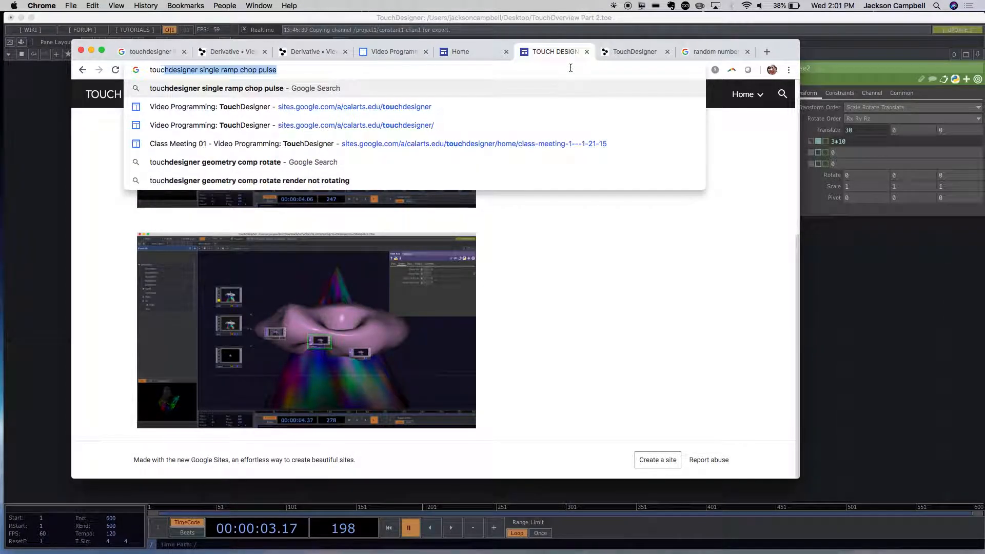
type("ed")
key("BackSpace")
key("BackSpace")
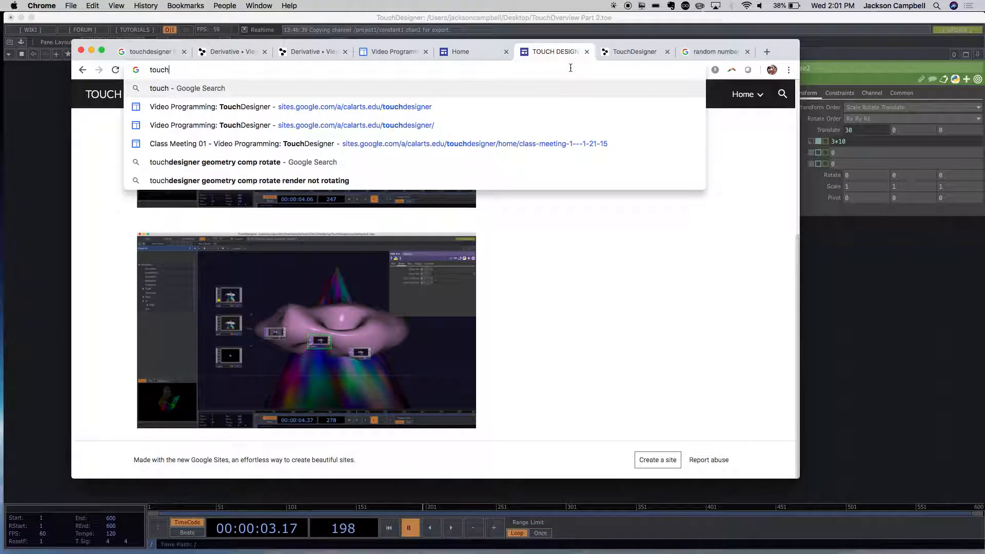
type("des")
key("Right")
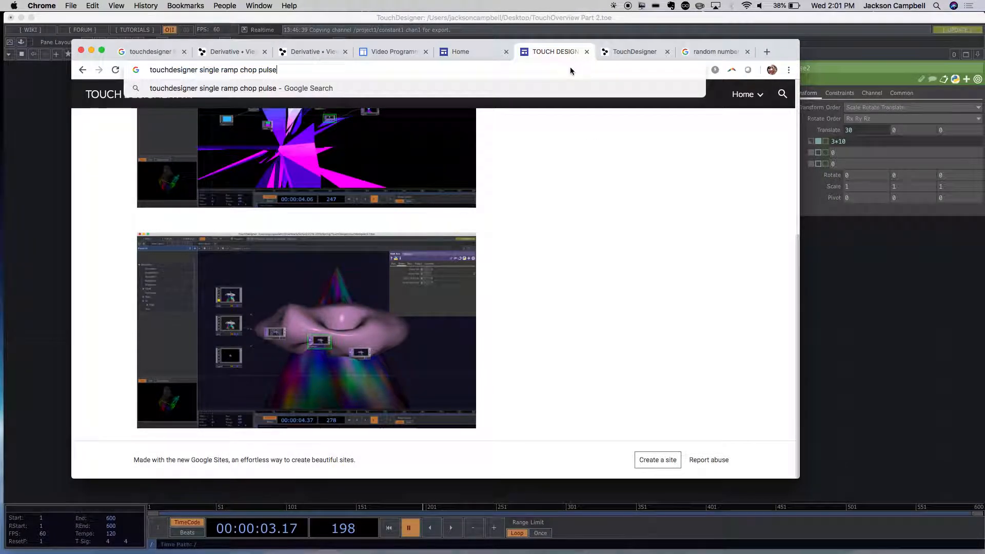
key("BackSpace")
key("BackSpace")
key("BackSpace")
key("BackSpace")
key("BackSpace")
key("BackSpace")
key("BackSpace")
key("BackSpace")
key("BackSpace")
key("BackSpace")
key("BackSpace")
key("BackSpace")
key("BackSpace")
key("BackSpace")
key("BackSpace")
key("BackSpace")
key("BackSpace")
key("BackSpace")
key("BackSpace")
key("BackSpace")
key("BackSpace")
key("BackSpace")
key("BackSpace")
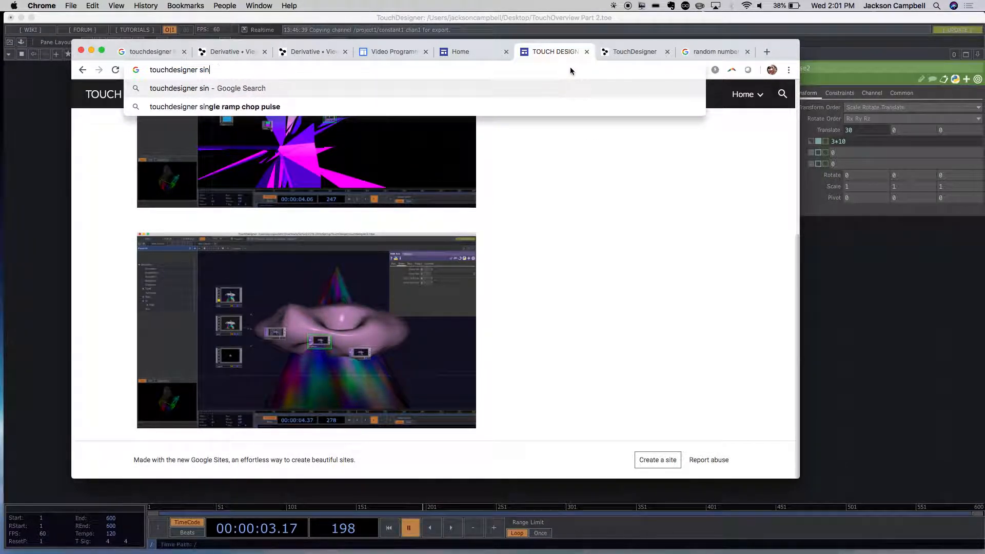
type("pa")
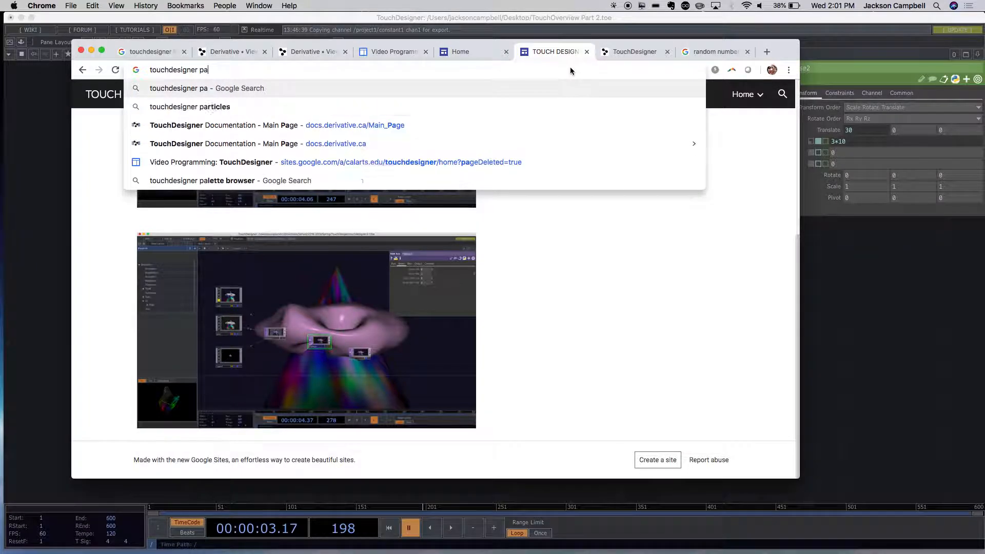
type("rameter ")
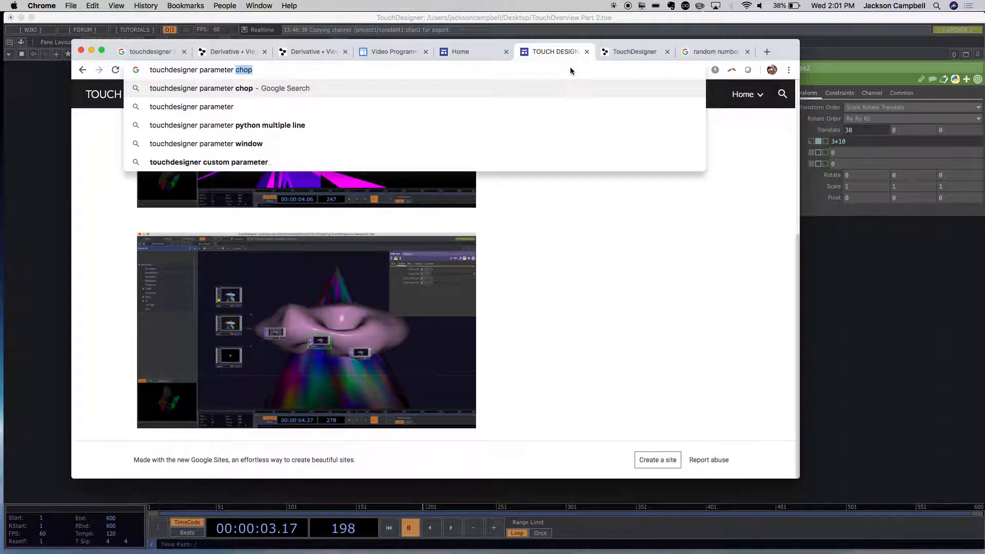
type("editor")
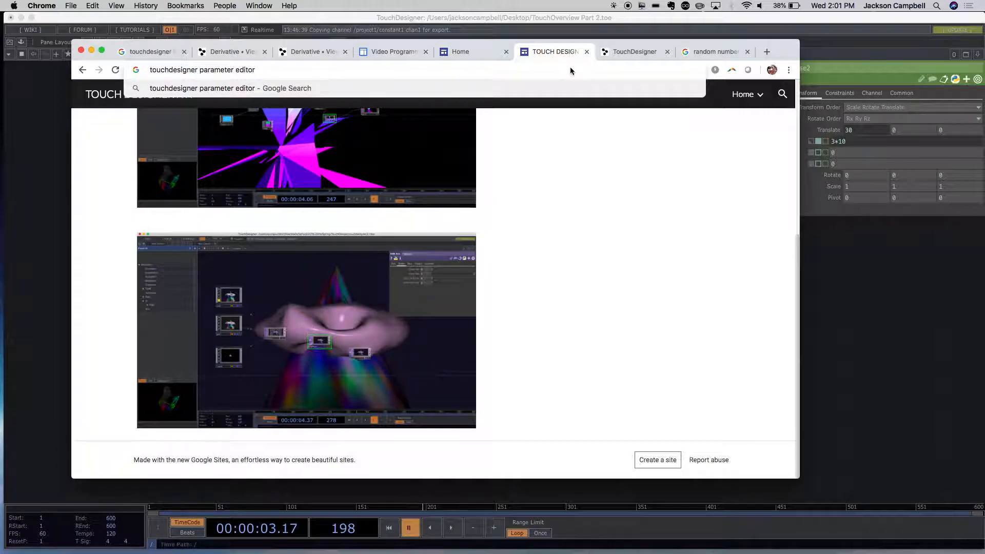
key("Return")
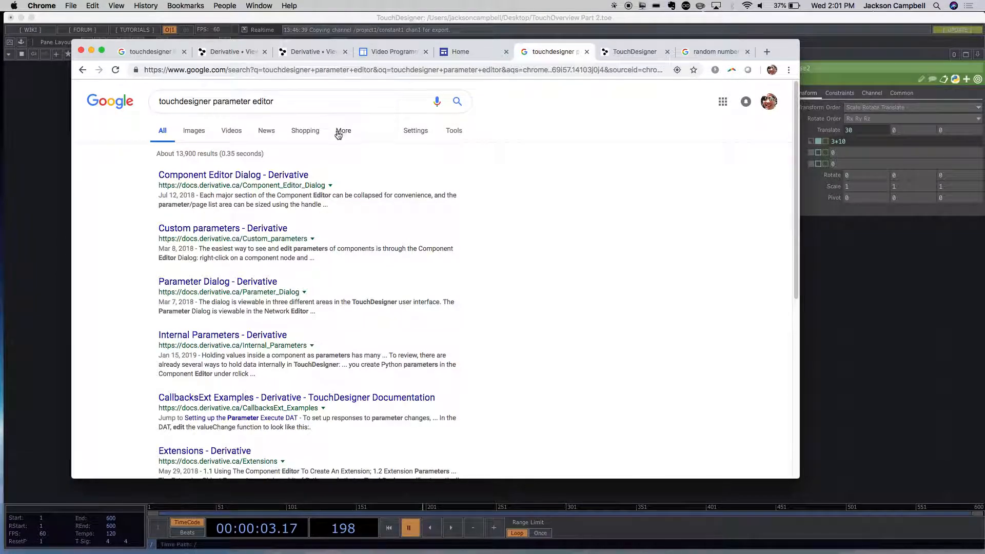
- Refine the Google search to "touchdesigner parameter external editor"
left_click(255, 103)
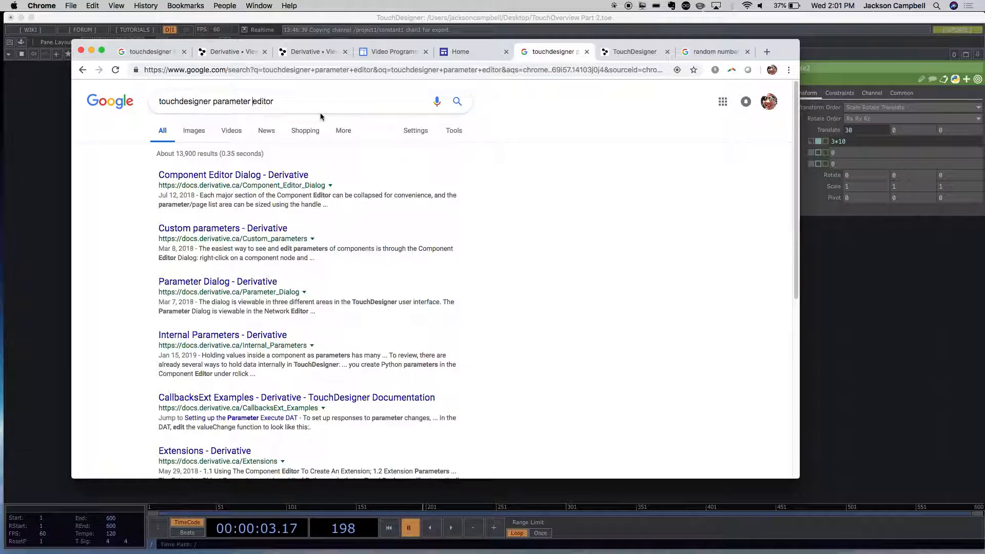
type("external")
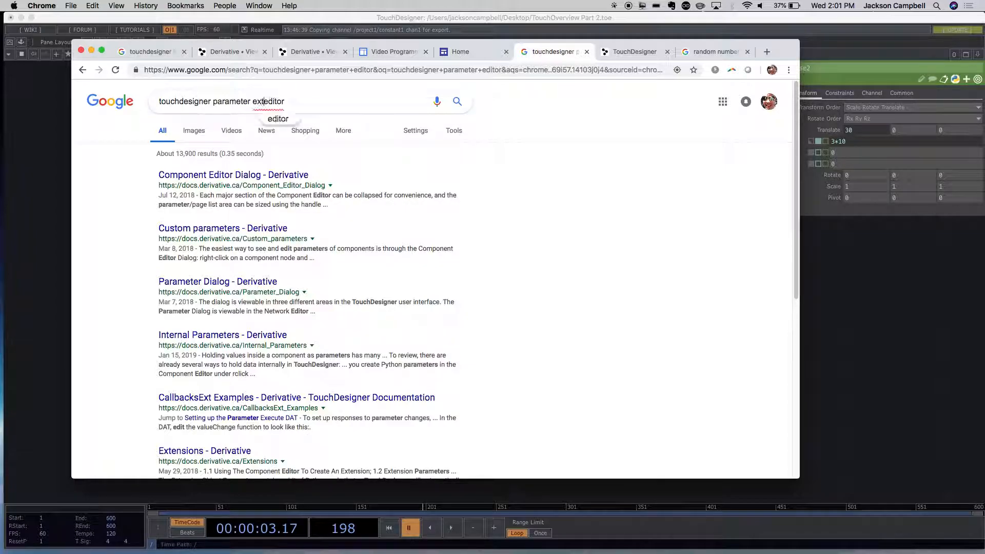
key("Return")
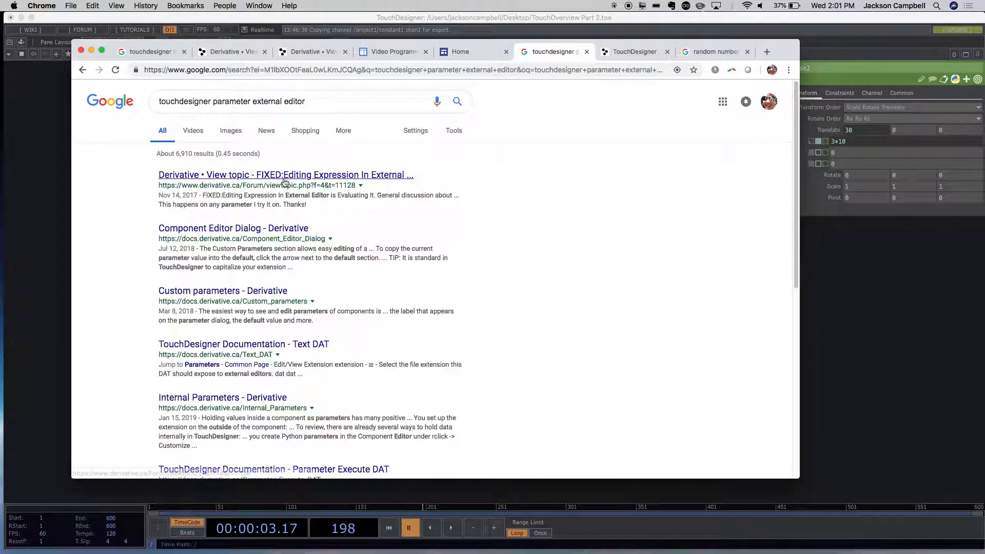
- Read the Component Editor Dialog documentation and the forum topic on editing expressions in an external editor, and close the browser window
left_click(270, 230)
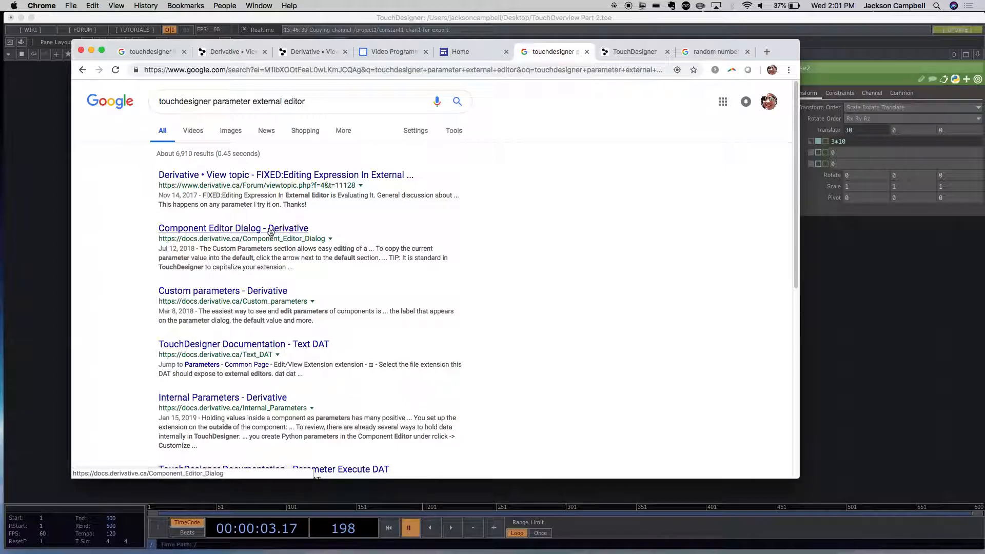
left_click(270, 232)
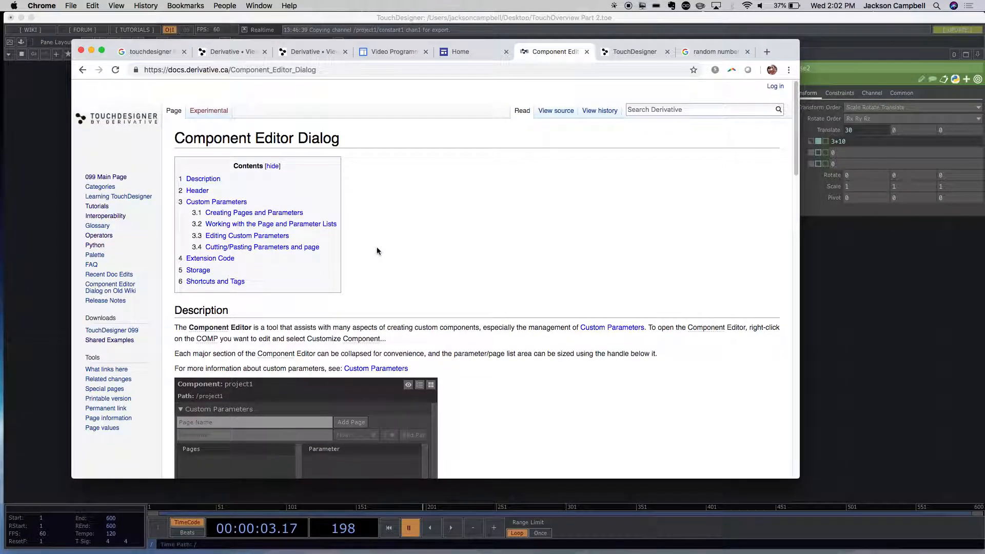
scroll(374, 251, "down", 4)
scroll(377, 250, "down", 1)
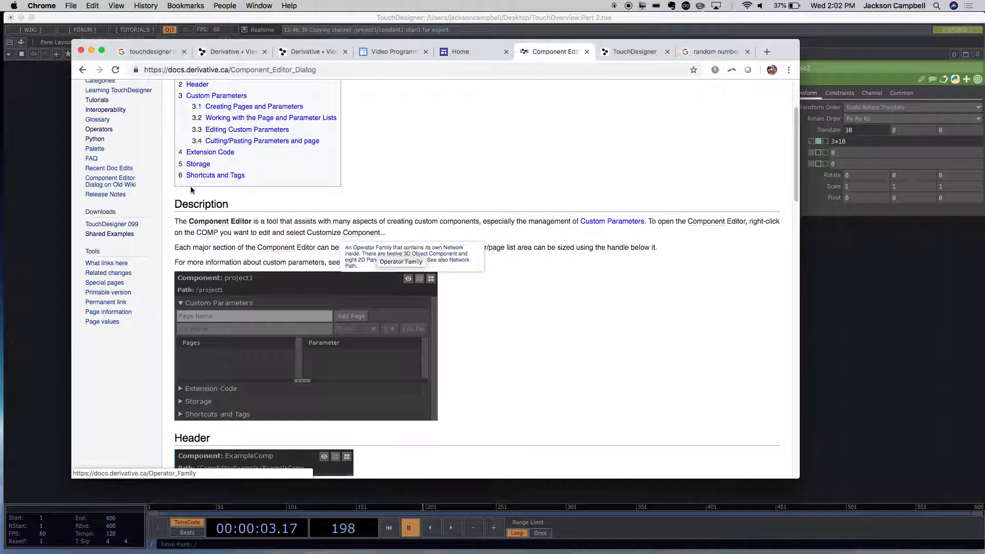
left_click(82, 69)
left_click(285, 174)
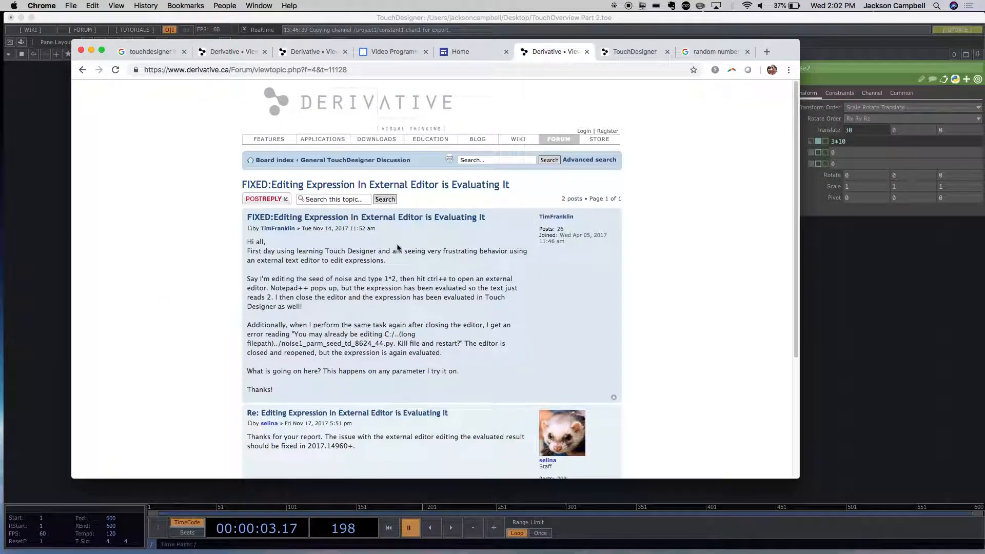
left_click(82, 70)
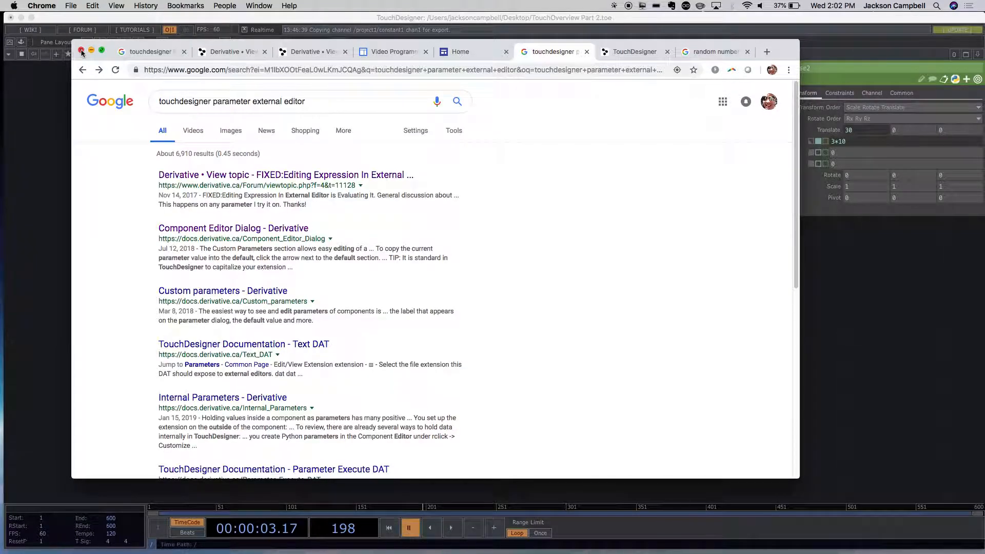
left_click(81, 51)
left_click(41, 6)
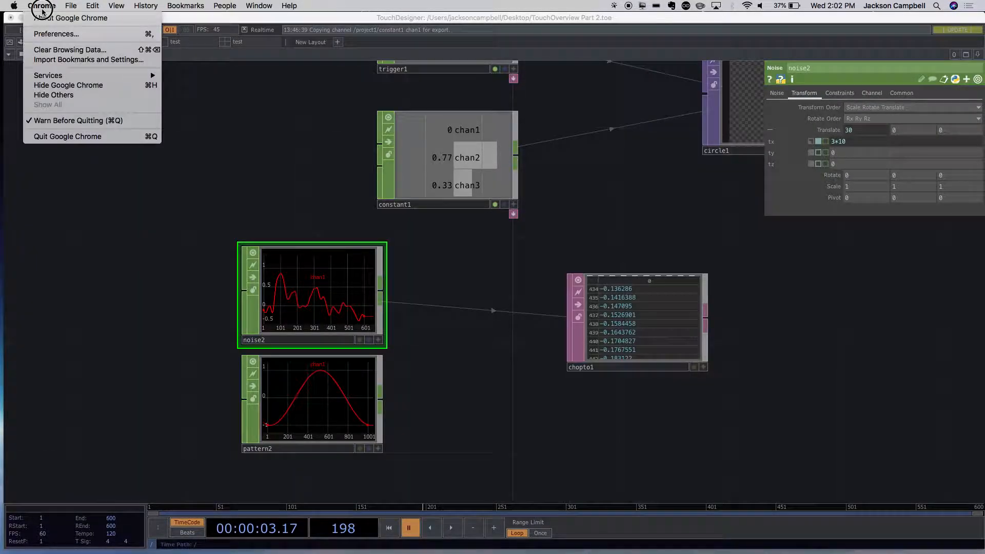
left_click(56, 34)
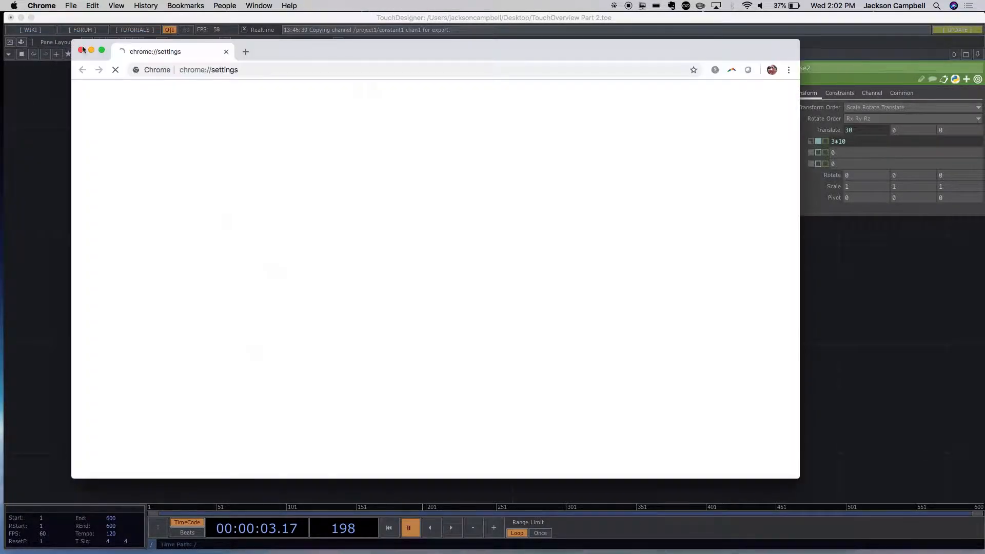
left_click(81, 51)
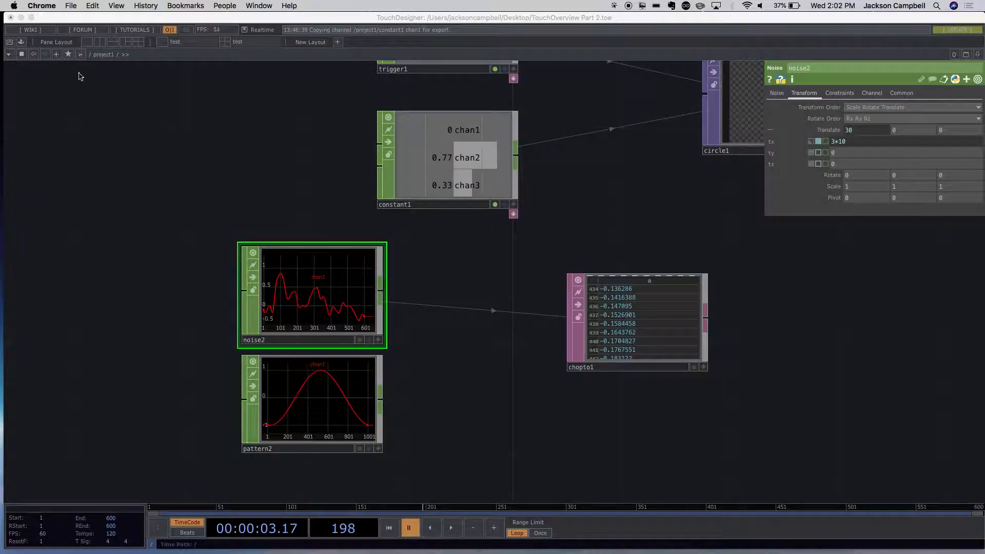
- Look through TouchDesigner's Network, CHOPs, TOPs, Geometry and General preferences for editor settings, and close them without changes
left_click(54, 5)
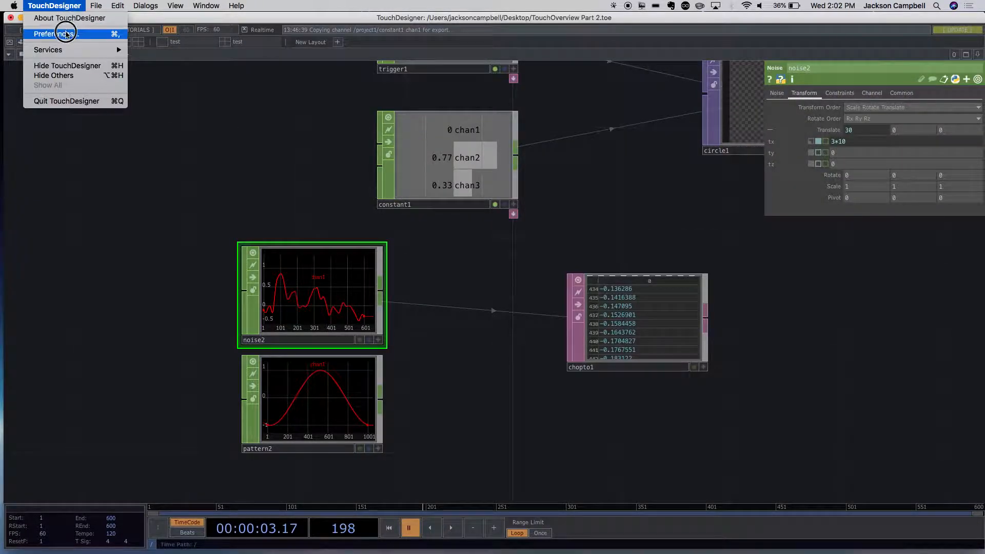
left_click(56, 33)
left_click(433, 143)
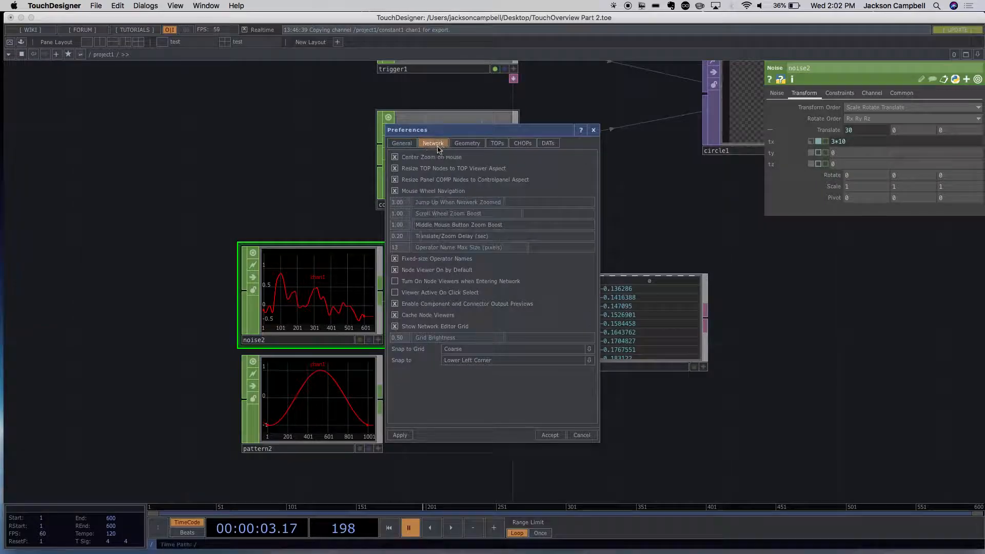
left_click(527, 147)
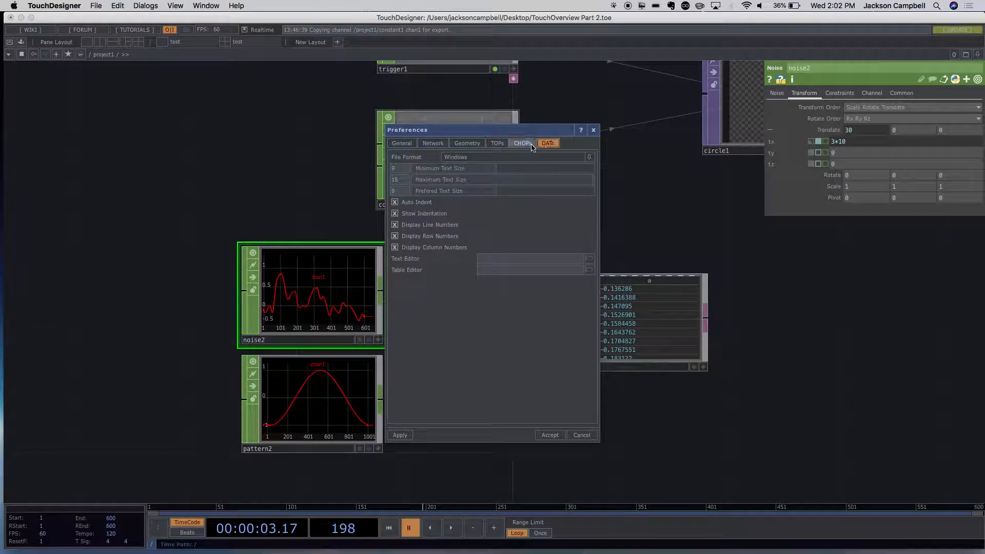
left_click(496, 144)
left_click(466, 144)
left_click(433, 143)
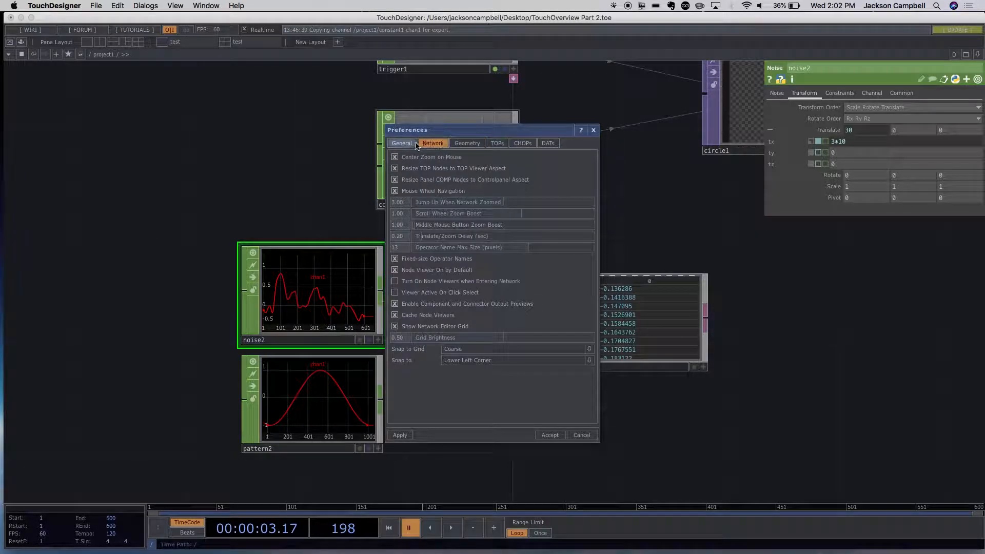
left_click(402, 143)
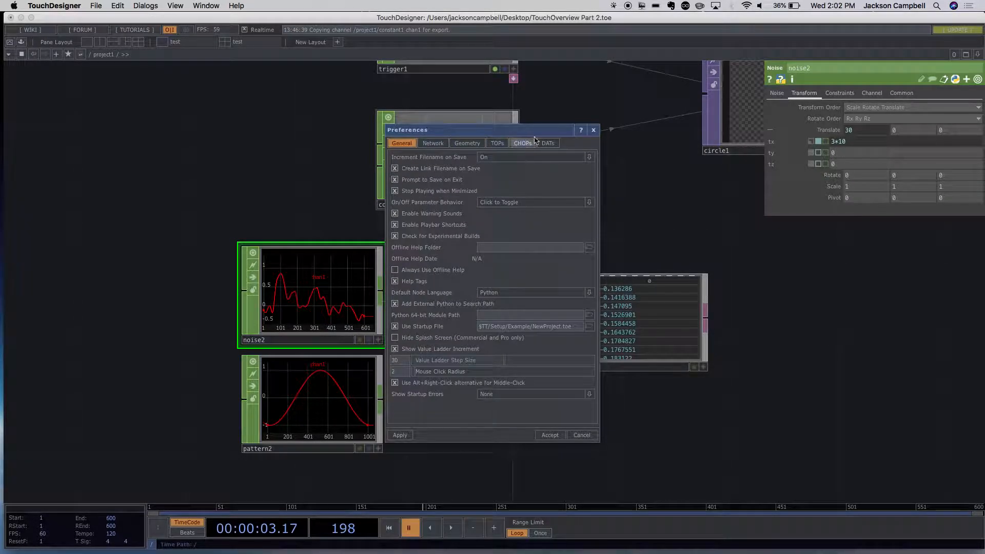
left_click(593, 130)
- Move the chopto1 DAT up and closer to noise2 so the two nodes sit level with each other
left_click_drag(517, 374, 366, 282)
left_click_drag(484, 260, 488, 232)
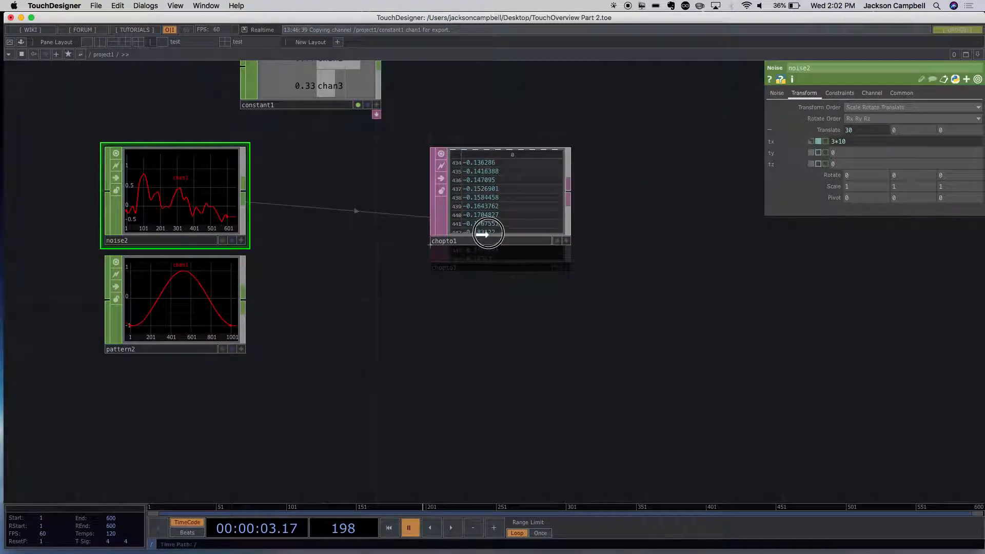
left_click_drag(572, 306, 455, 341)
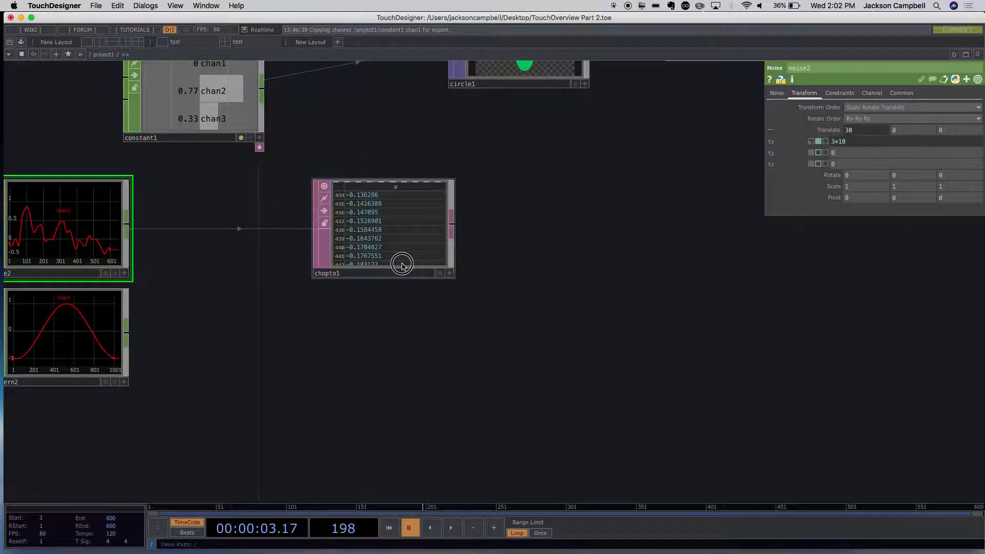
left_click_drag(400, 264, 332, 273)
left_click_drag(513, 382, 553, 387)
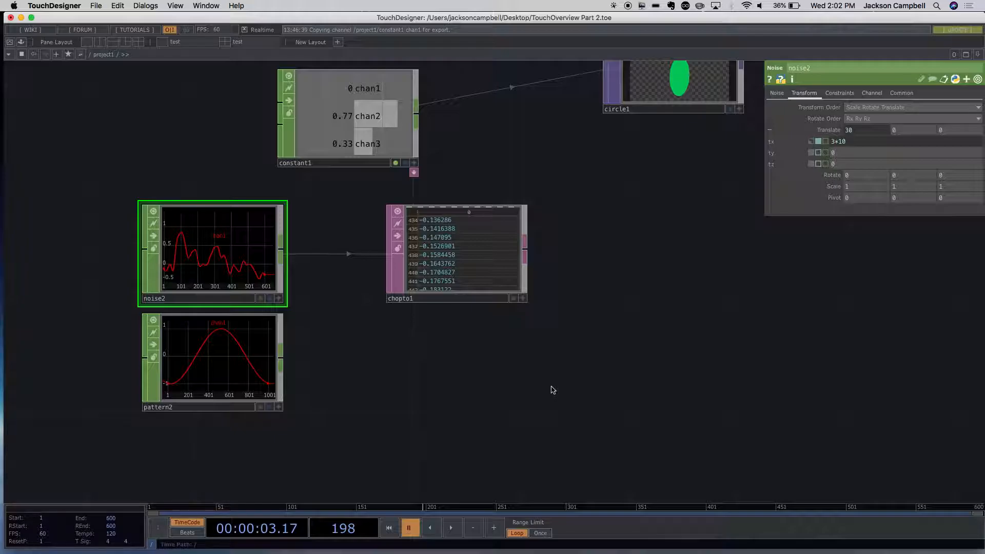
- Spread out the network by moving chopto1 farther right of noise2 and pattern2 slightly lower beneath noise2
scroll(552, 390, "down", 5)
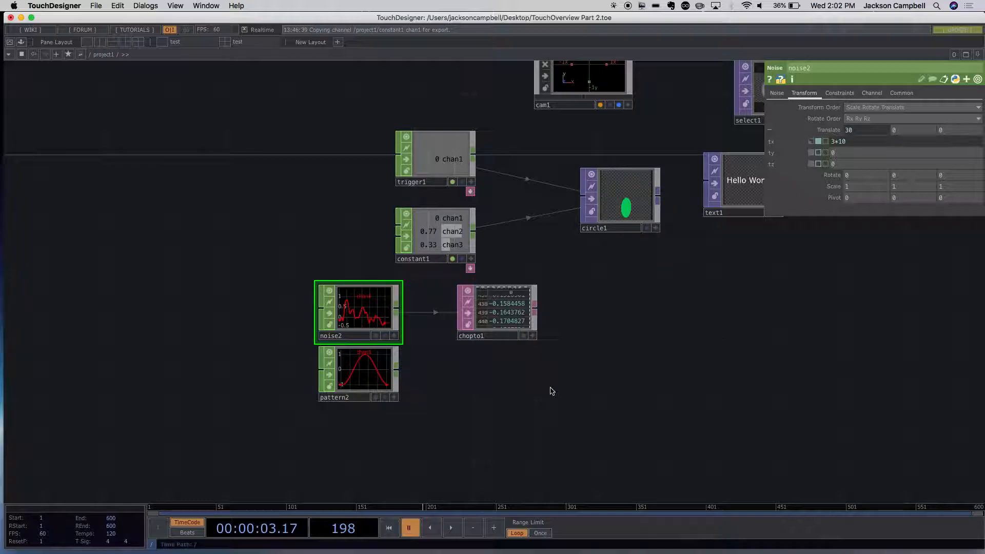
left_click_drag(524, 389, 482, 379)
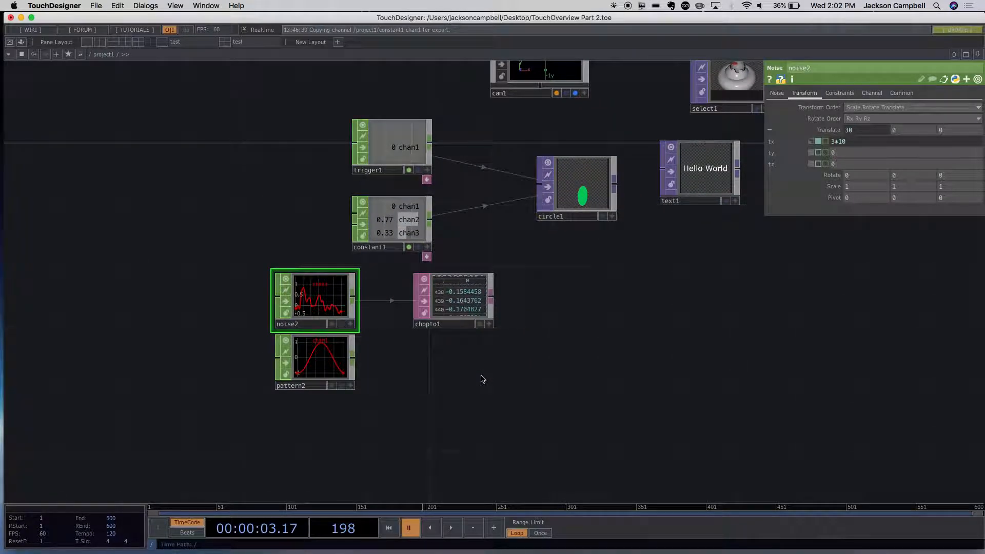
left_click_drag(466, 328, 571, 296)
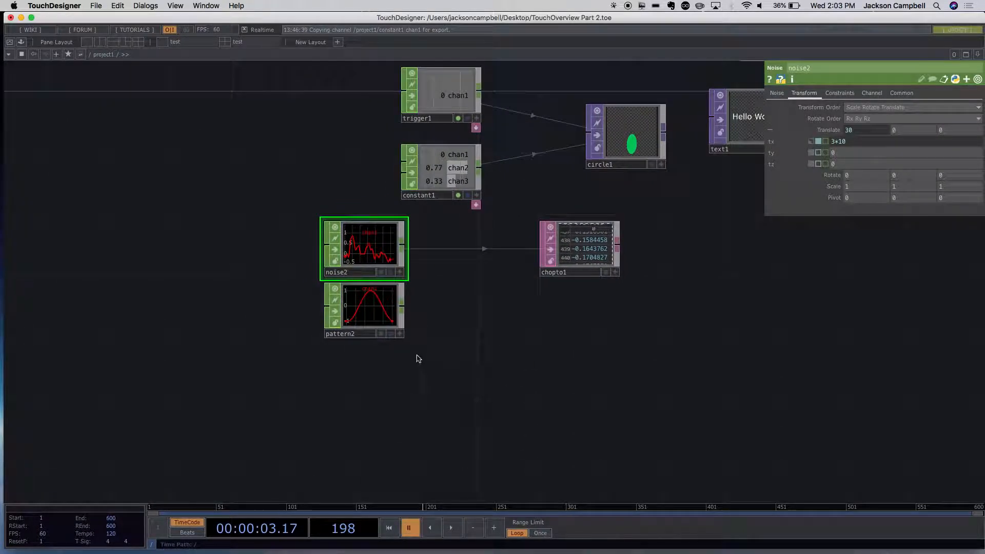
left_click_drag(369, 325, 363, 341)
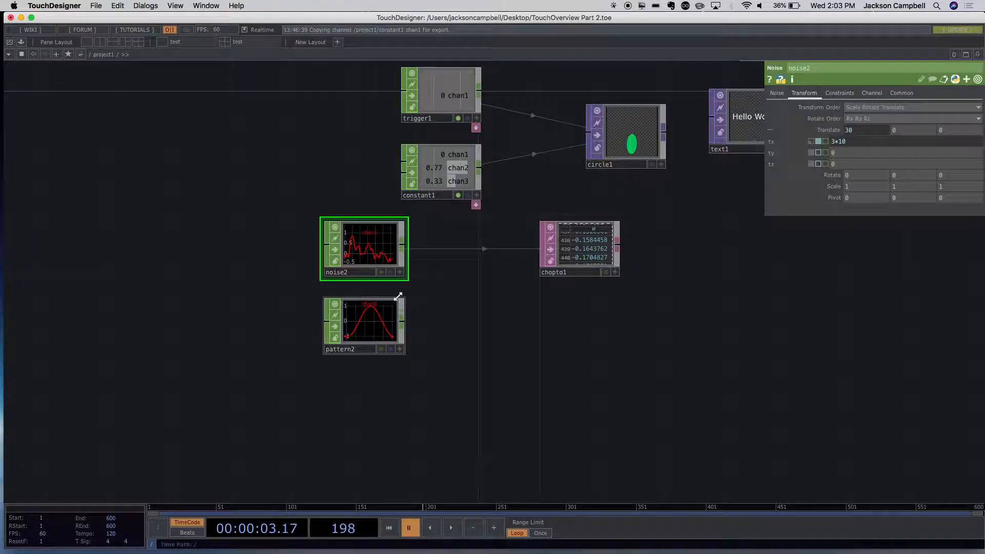
scroll(413, 303, "up", 5)
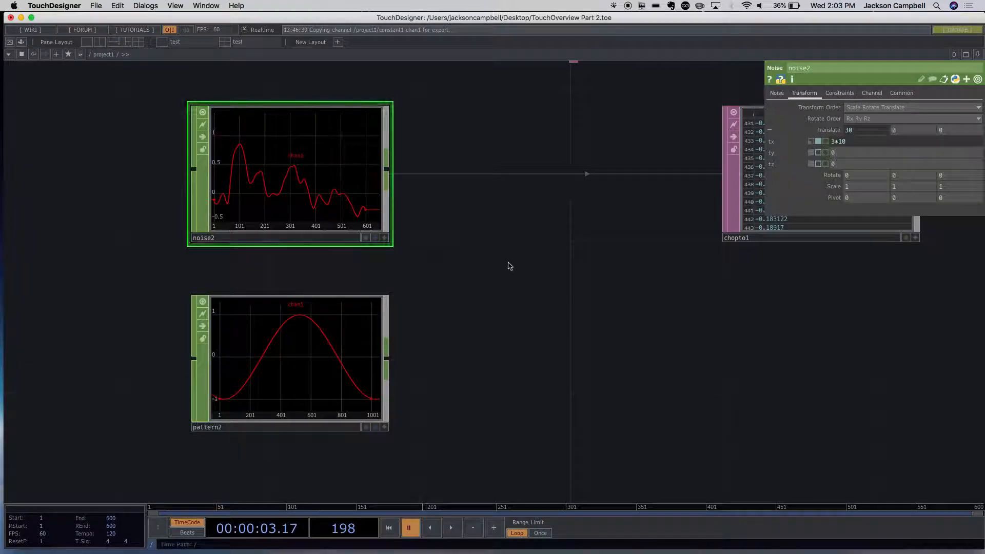
- Switch the Phase of pattern2 to expression mode and drive it with absTime.frame
left_click(777, 94)
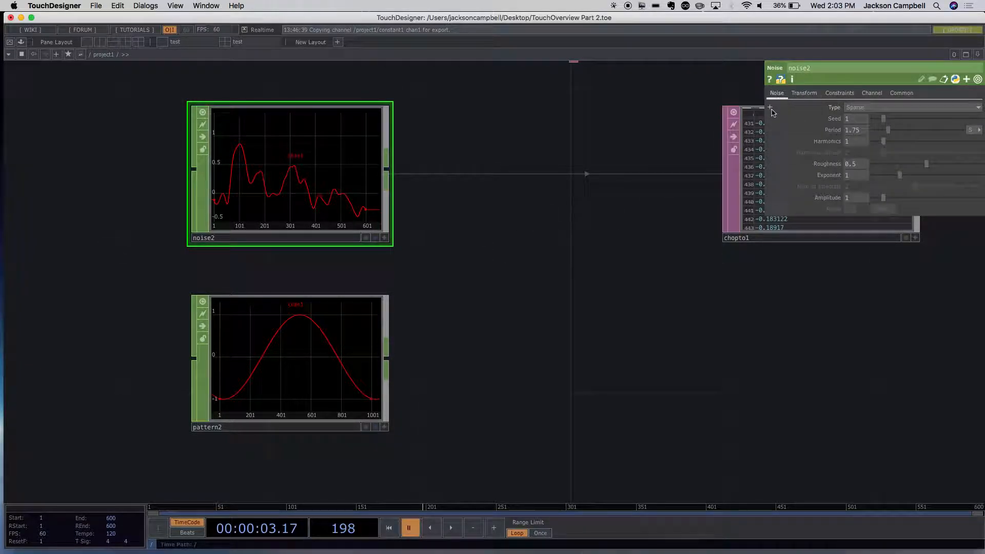
left_click(831, 95)
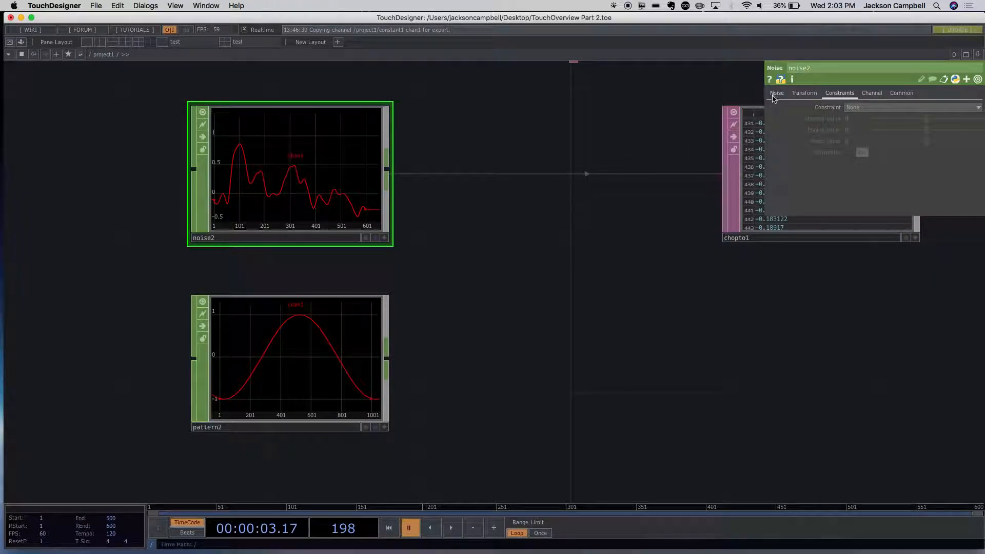
left_click(279, 380)
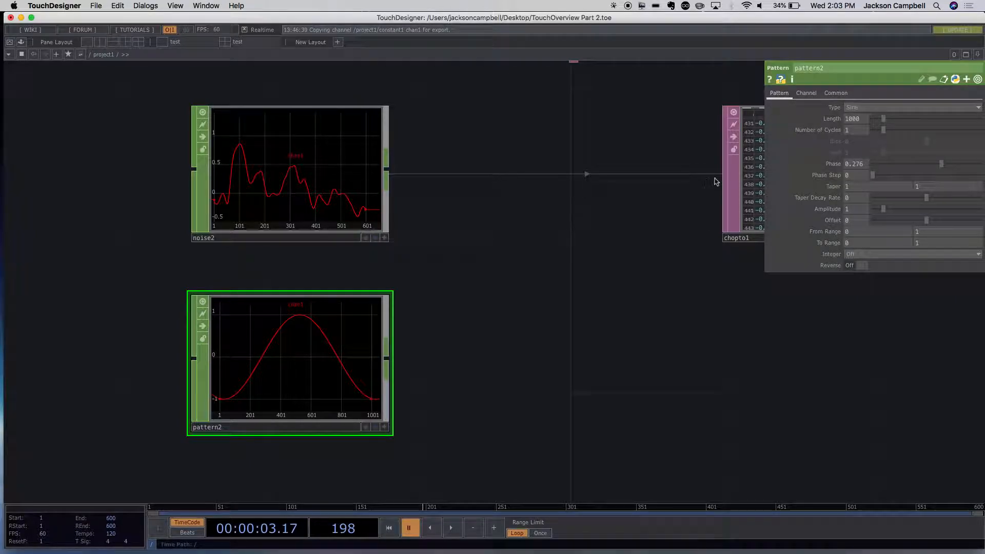
left_click(769, 164)
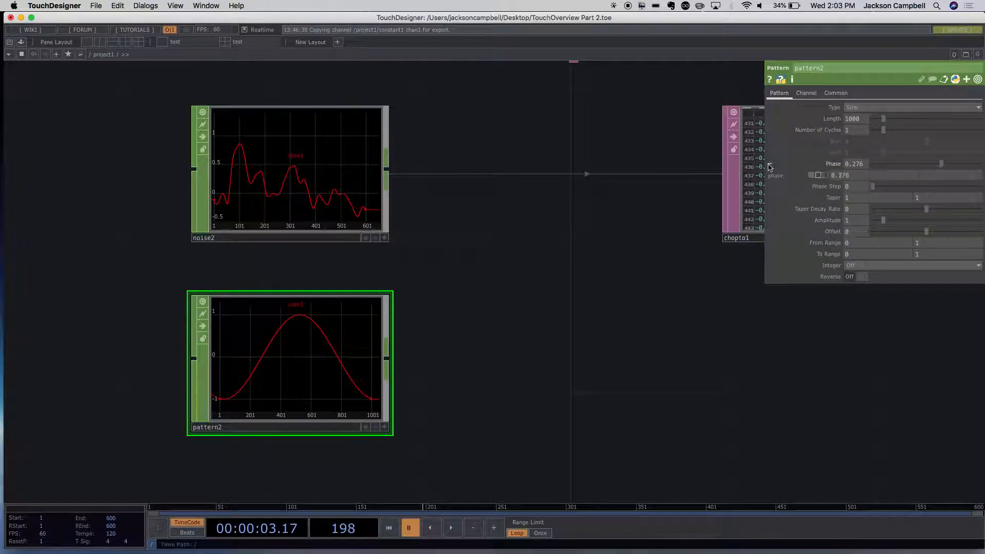
left_click(819, 176)
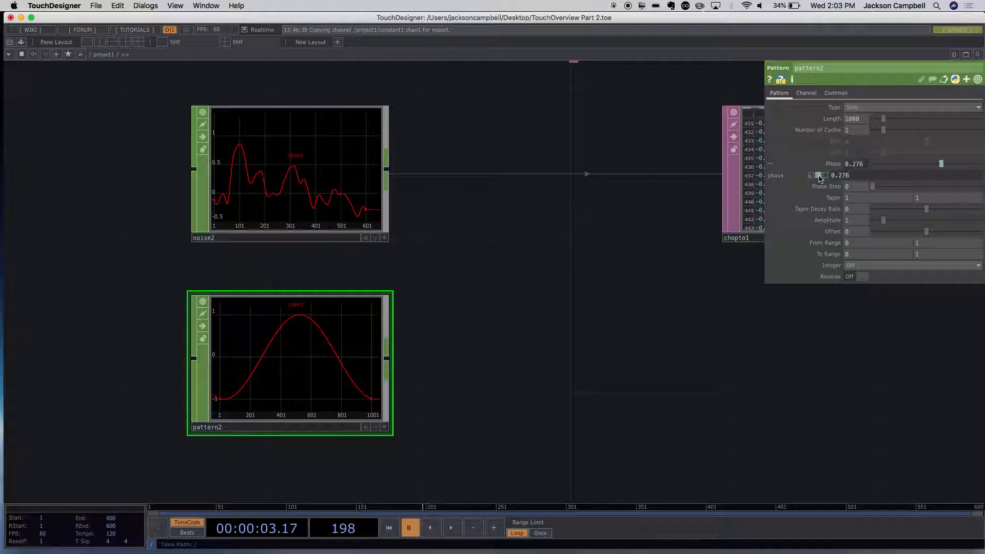
type("absTime.frame")
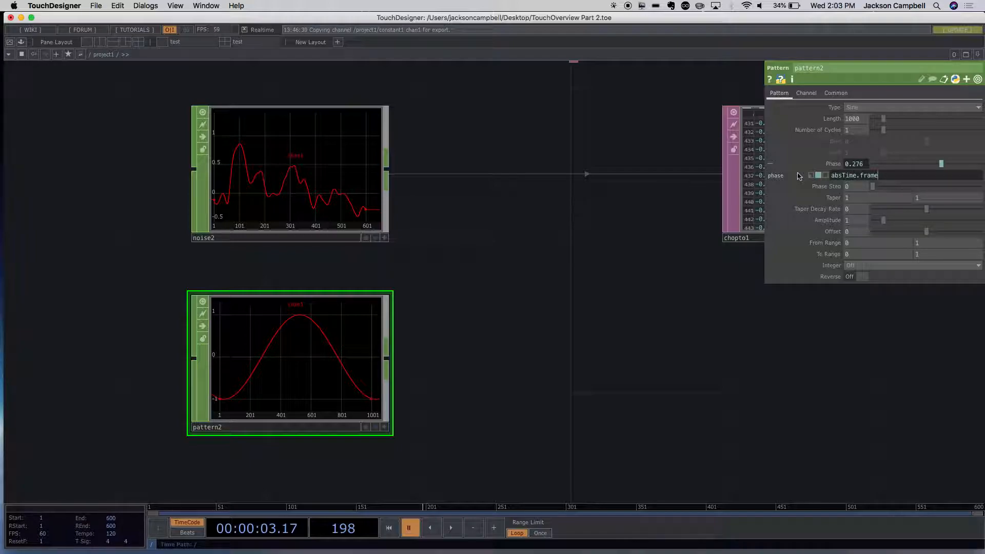
key("Return")
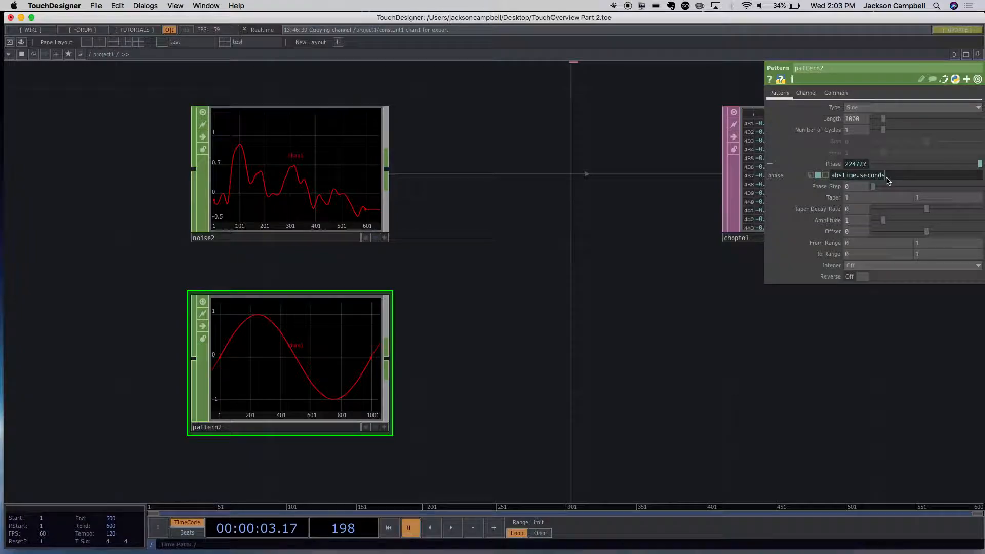
- Change pattern2's Phase expression to absTime.seconds and narrow the application window slightly
key("Return")
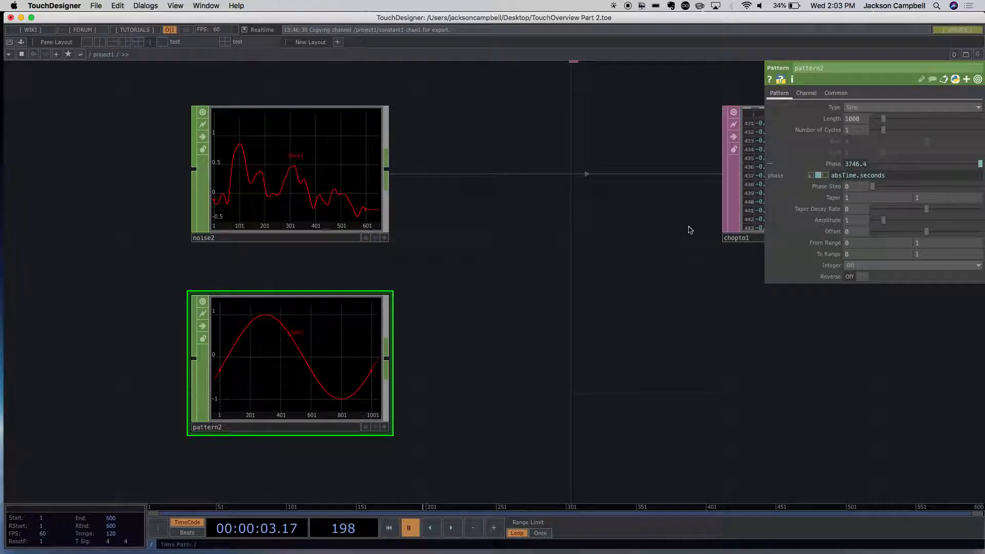
left_click(850, 178)
left_click_drag(902, 176, 826, 169)
left_click_drag(984, 164, 964, 164)
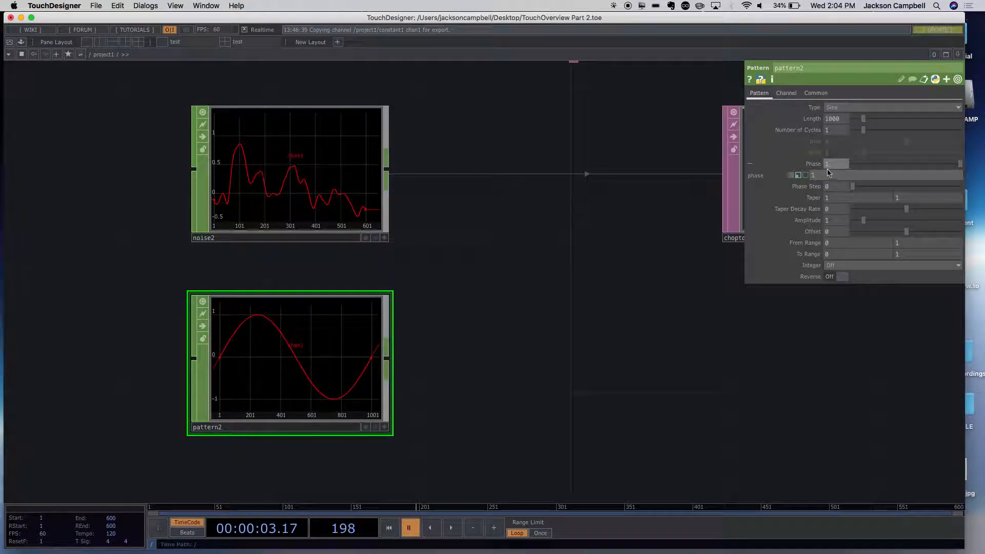
- Replace pattern2's Phase expression with me.time.frame and start timeline playback
left_click(798, 175)
left_click_drag(867, 176, 806, 176)
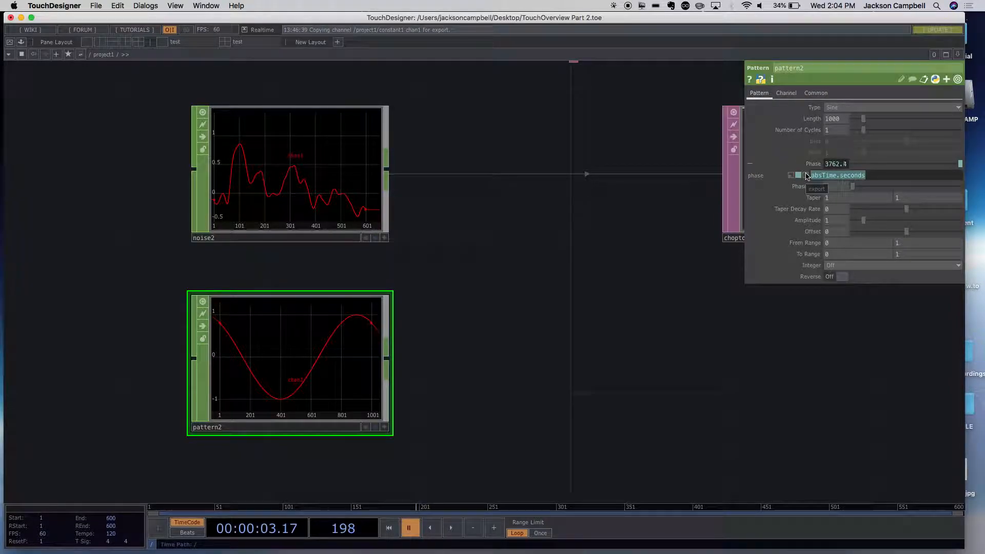
key("BackSpace")
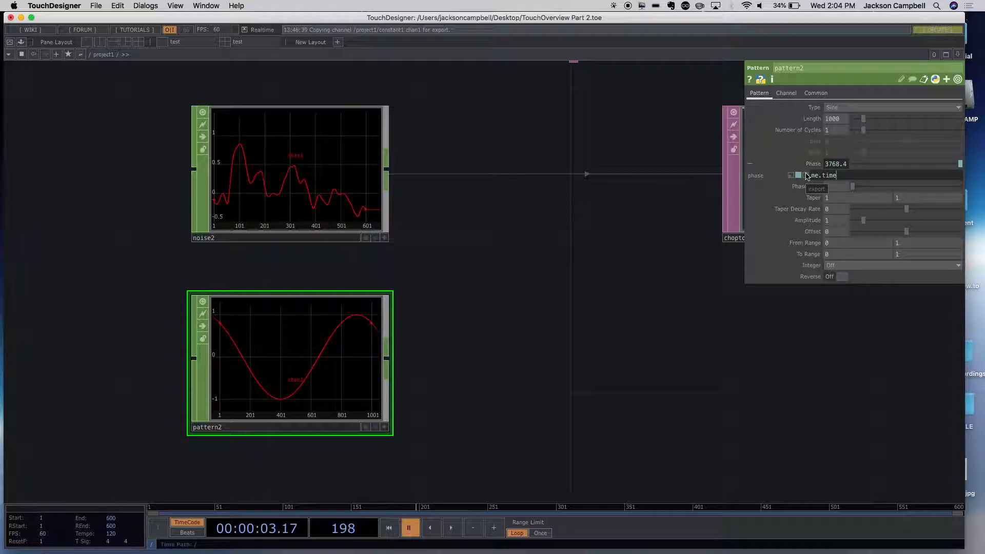
left_click(628, 215)
left_click(798, 176)
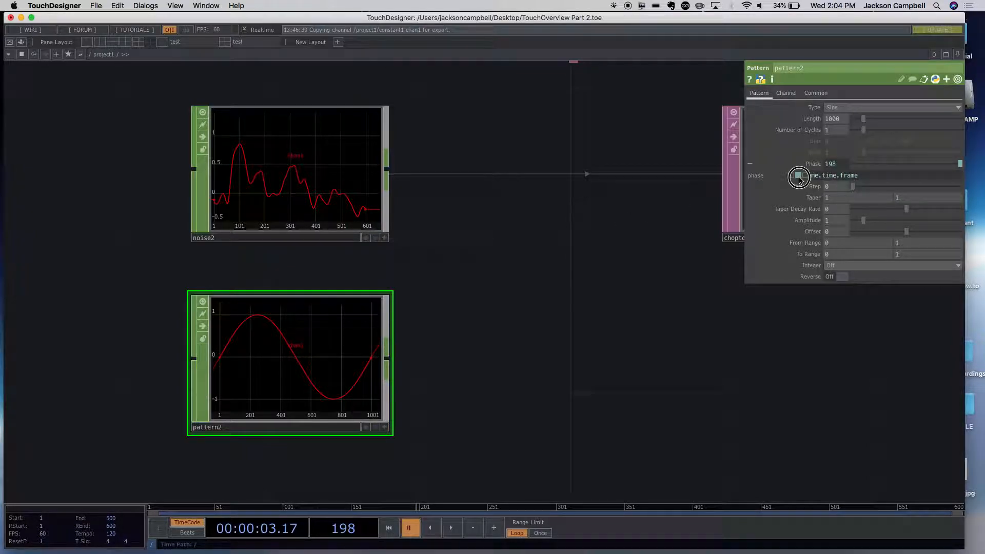
left_click(452, 528)
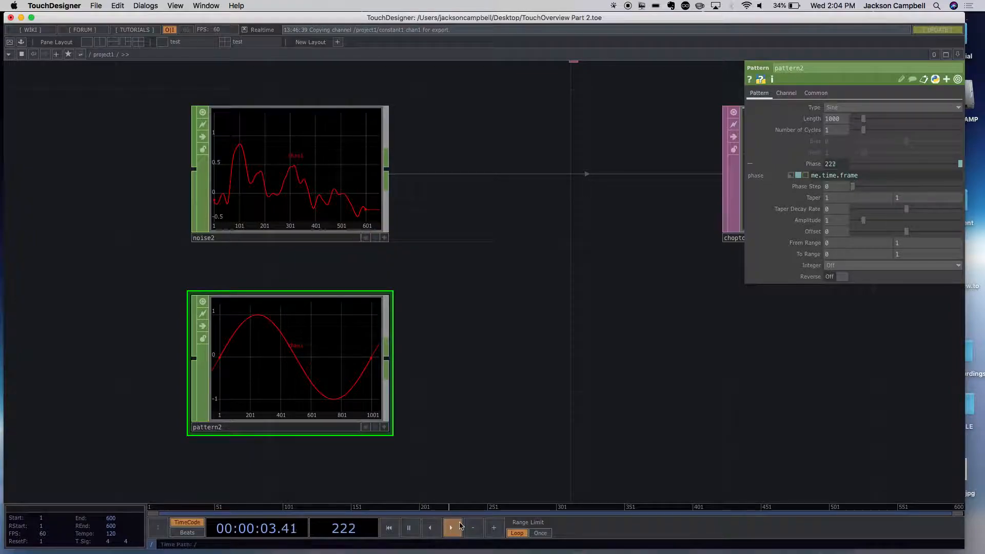
left_click(641, 215)
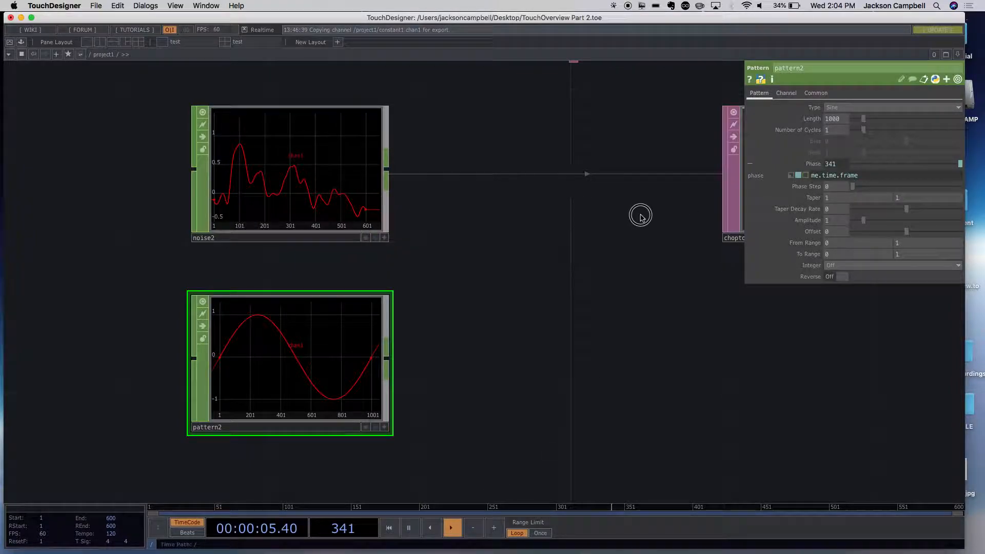
- Try absTime.frame as pattern2's Phase expression, and restore me.time.frame in expression mode
left_click(816, 176)
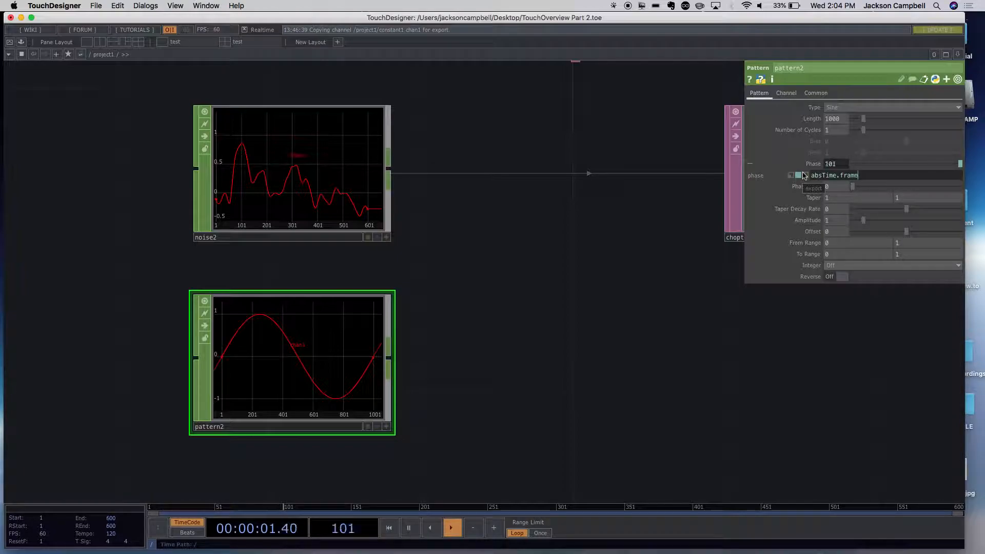
left_click(648, 255)
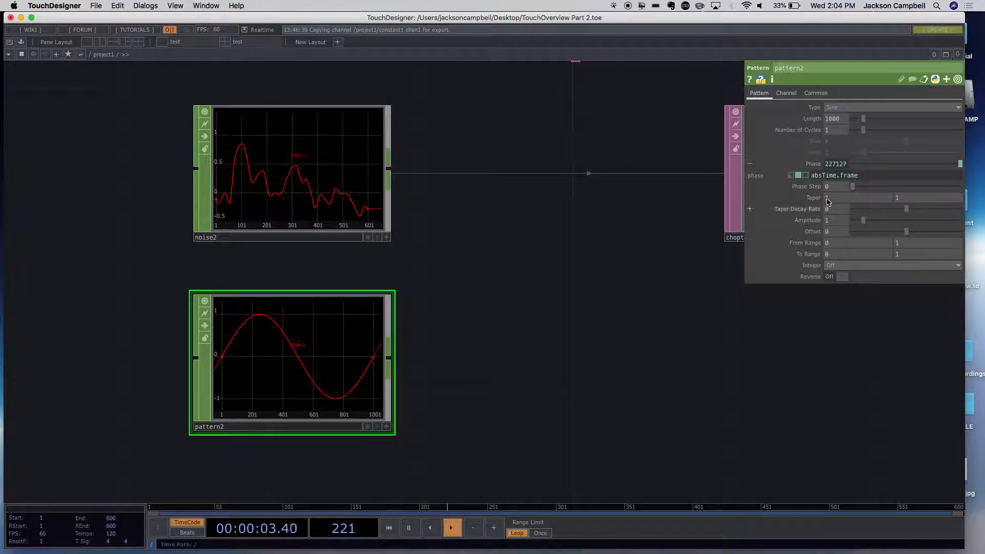
left_click(801, 175)
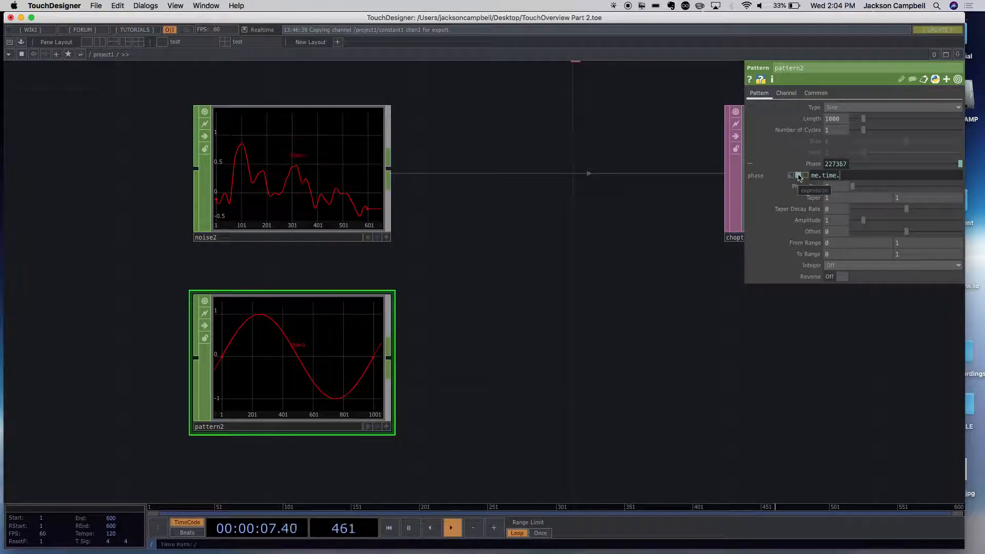
left_click(623, 245)
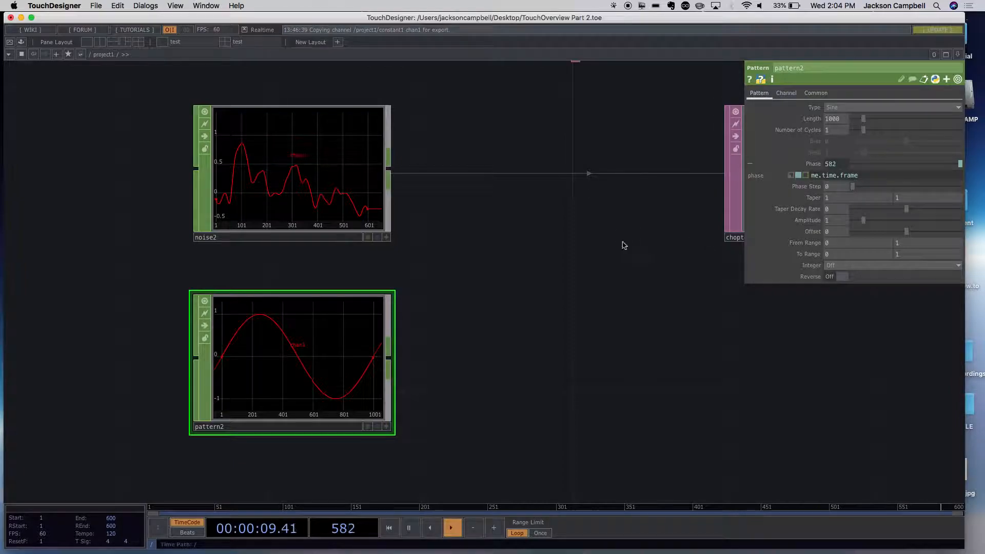
left_click(801, 175)
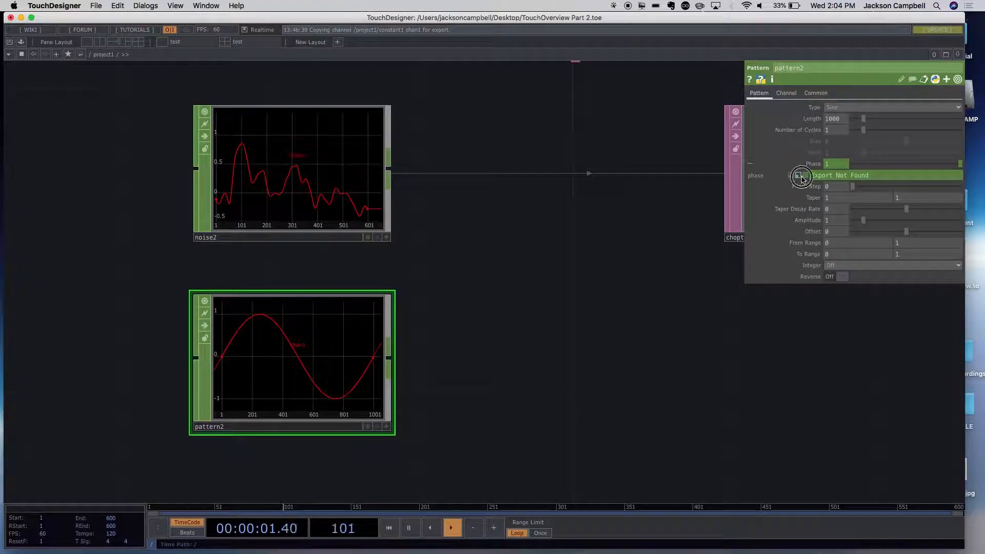
left_click(804, 176)
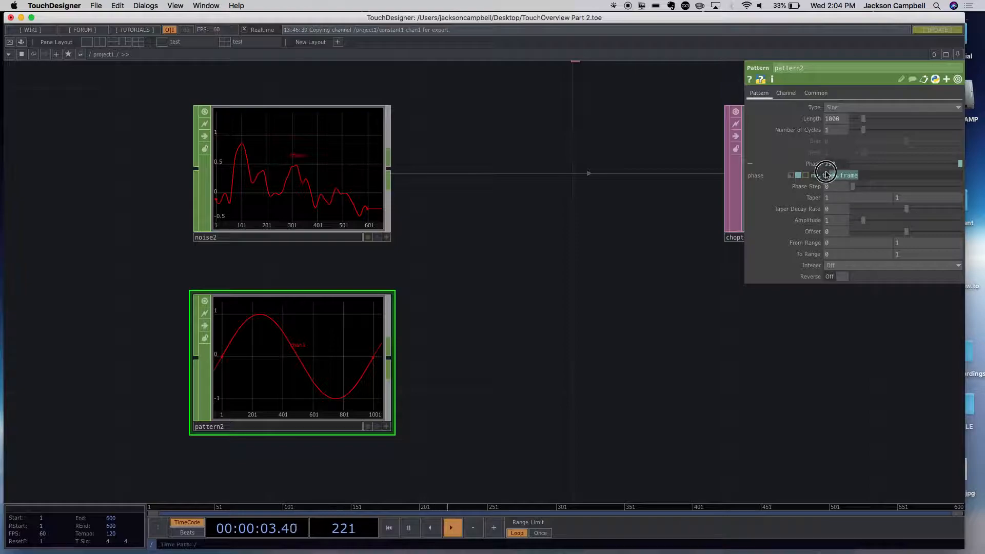
- Set the tx Translate expression of noise2 to absTime.frame
left_click(303, 162)
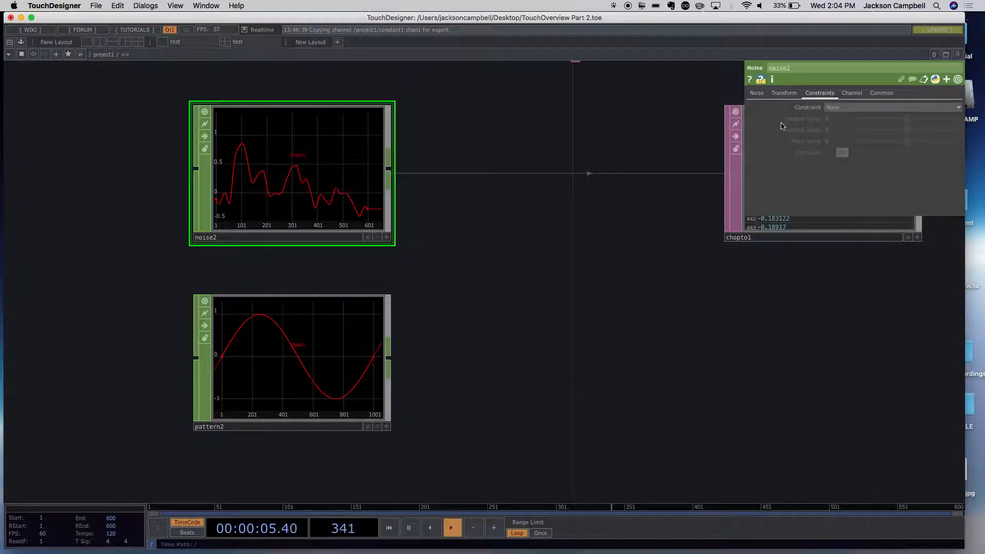
left_click(784, 95)
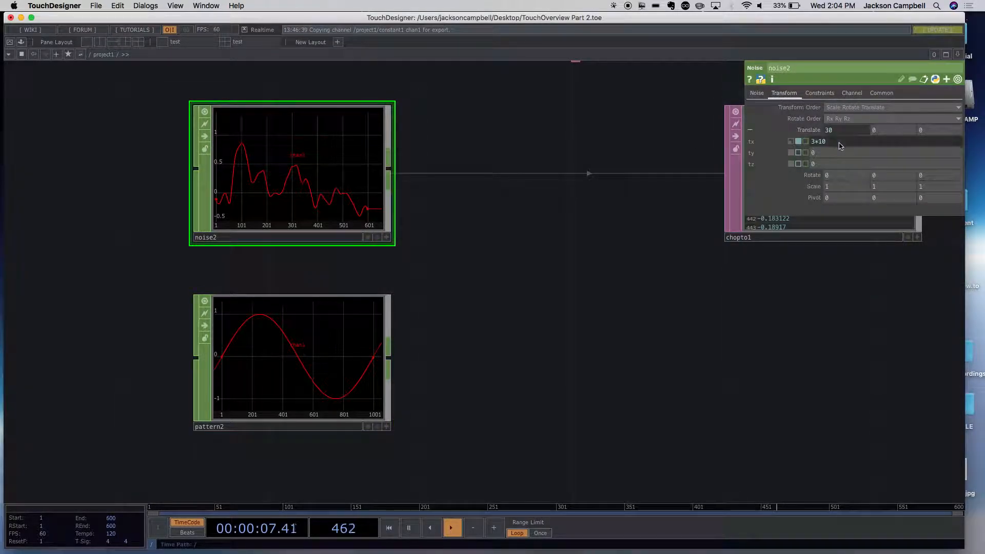
left_click(798, 142)
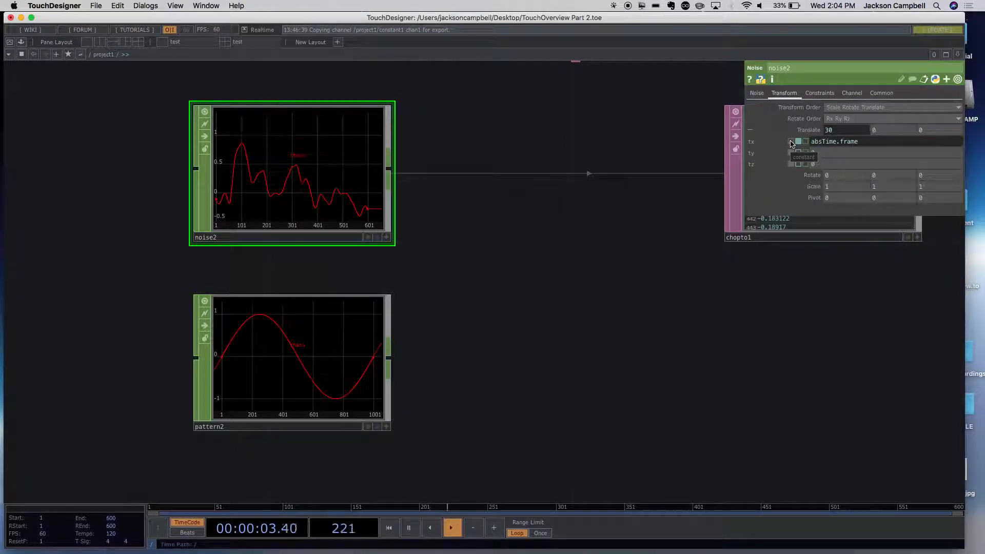
left_click(653, 324)
- Set pattern2's Phase expression to me.time.frame/600 and move the node up closer beneath noise2
left_click(339, 328)
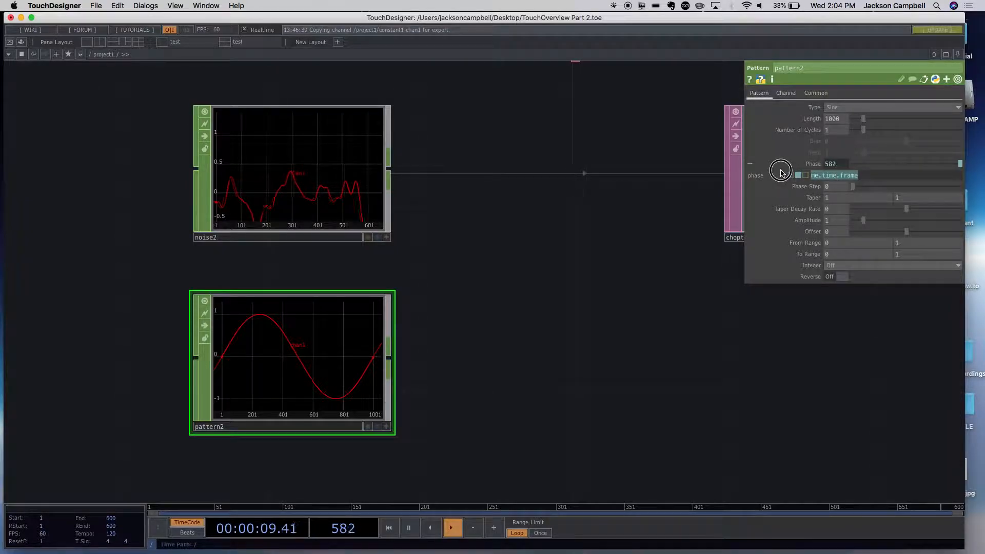
left_click(871, 178)
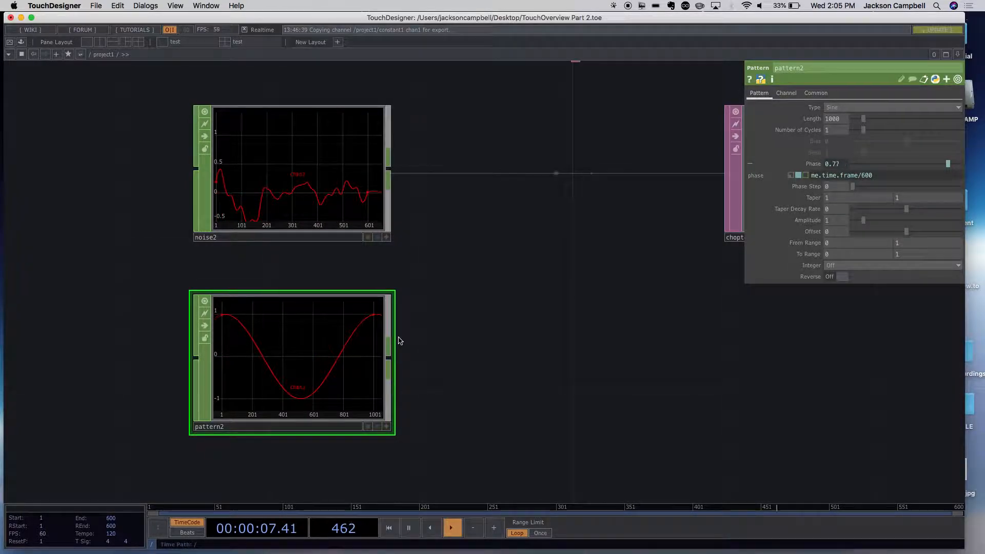
left_click_drag(336, 352, 332, 314)
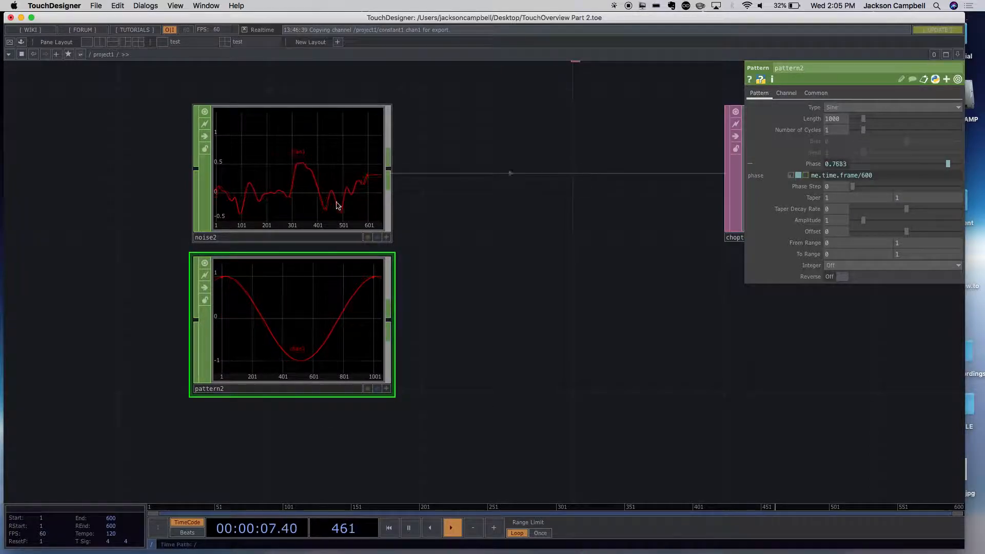
- Add an LFO CHOP to the network directly beneath pattern2
left_click(479, 352)
double_click(478, 351)
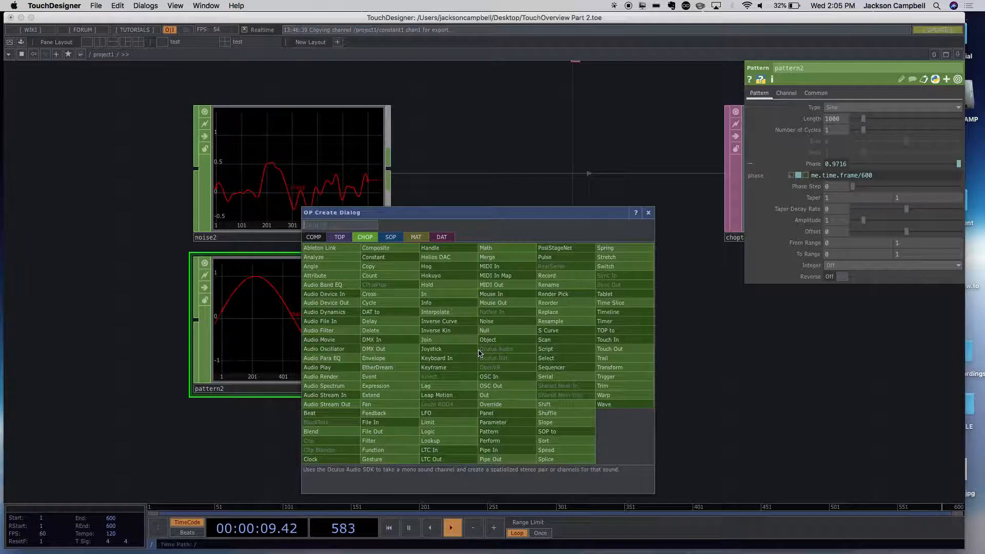
type("lf")
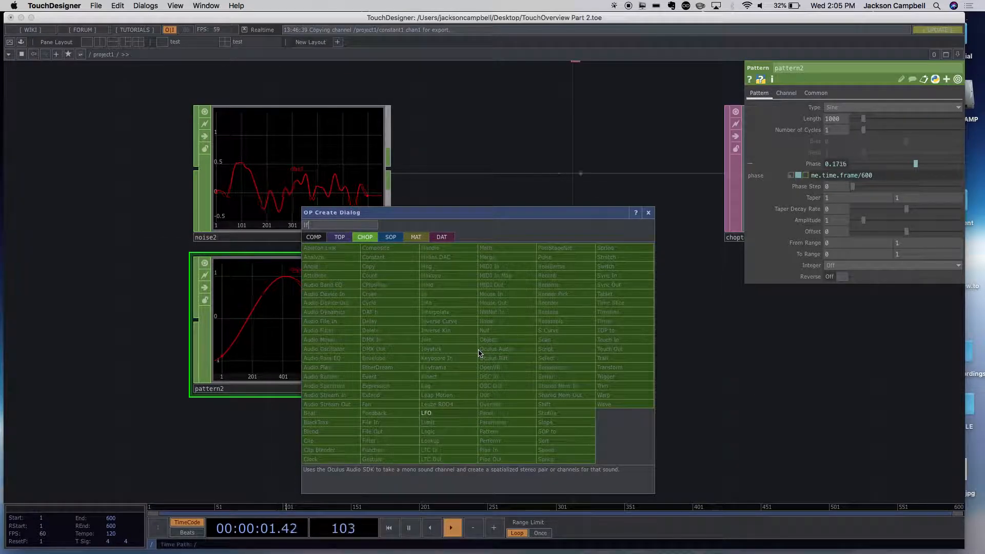
left_click(454, 414)
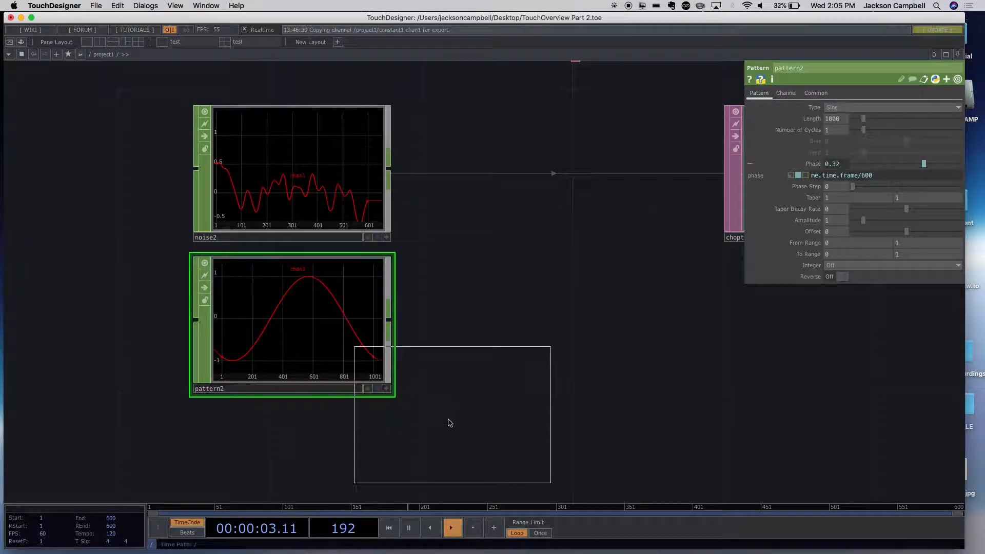
left_click(290, 480)
- Set the waveform type of lfo1 to Ramp
left_click_drag(450, 314, 494, 193)
left_click_drag(527, 260, 537, 365)
scroll(536, 365, "up", 5)
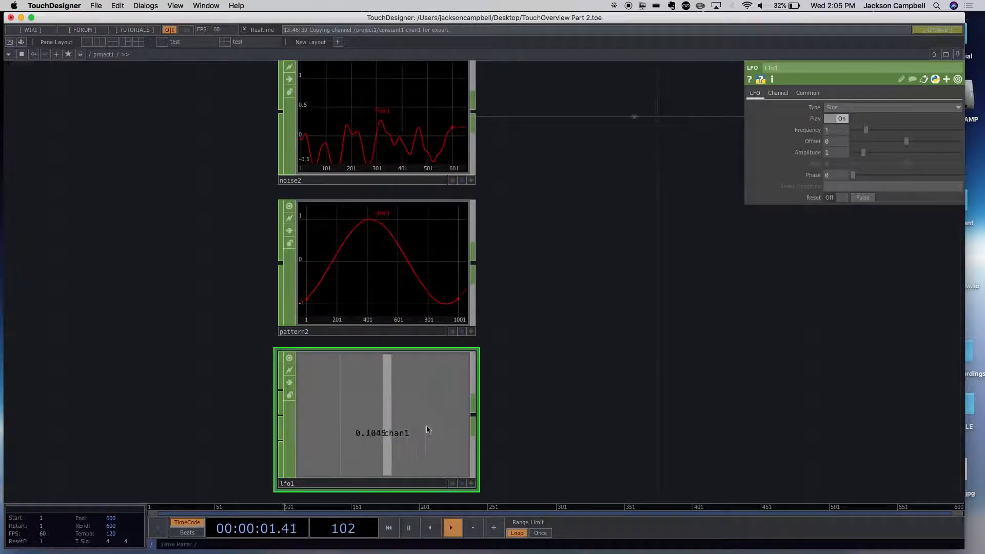
left_click(841, 107)
left_click(839, 145)
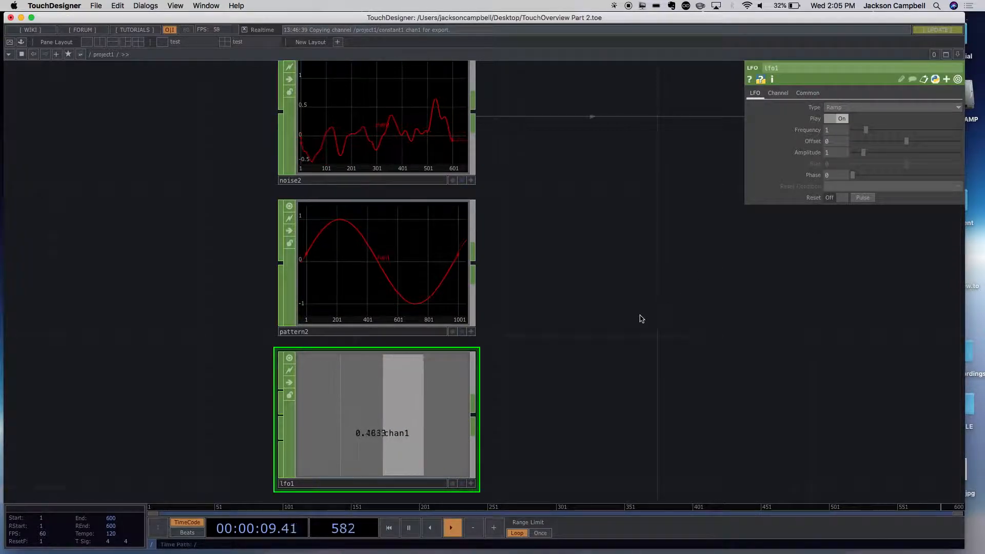
- Move lfo1 out of the column below pattern2 to the empty area left of noise1
scroll(641, 319, "down", 5)
left_click_drag(683, 314, 608, 339)
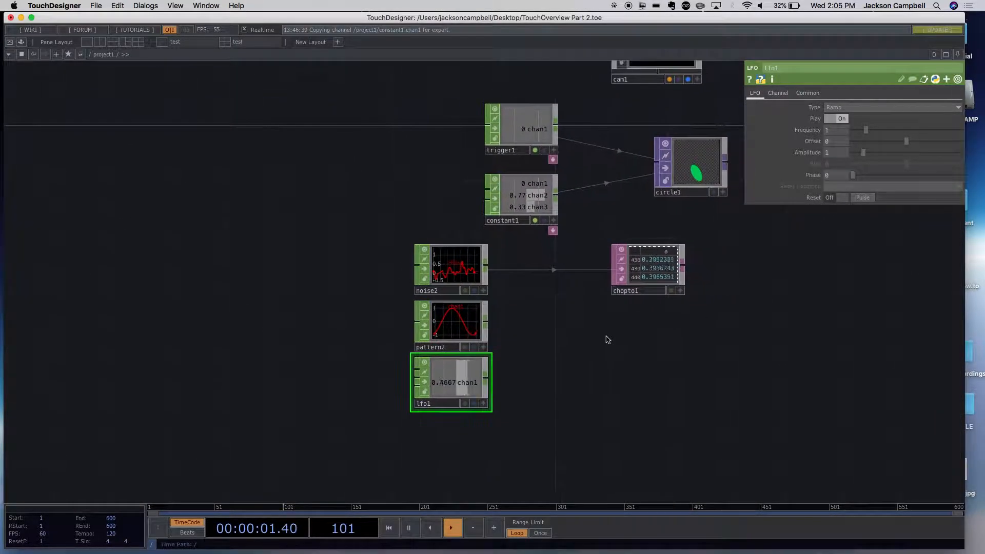
scroll(602, 339, "down", 1)
scroll(598, 338, "up", 4)
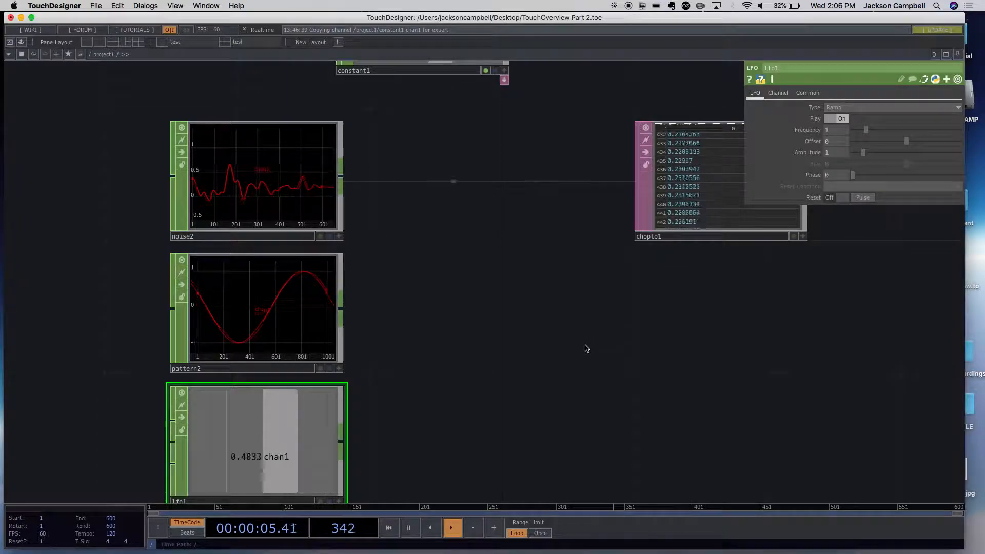
scroll(580, 352, "down", 6)
scroll(610, 360, "up", 3)
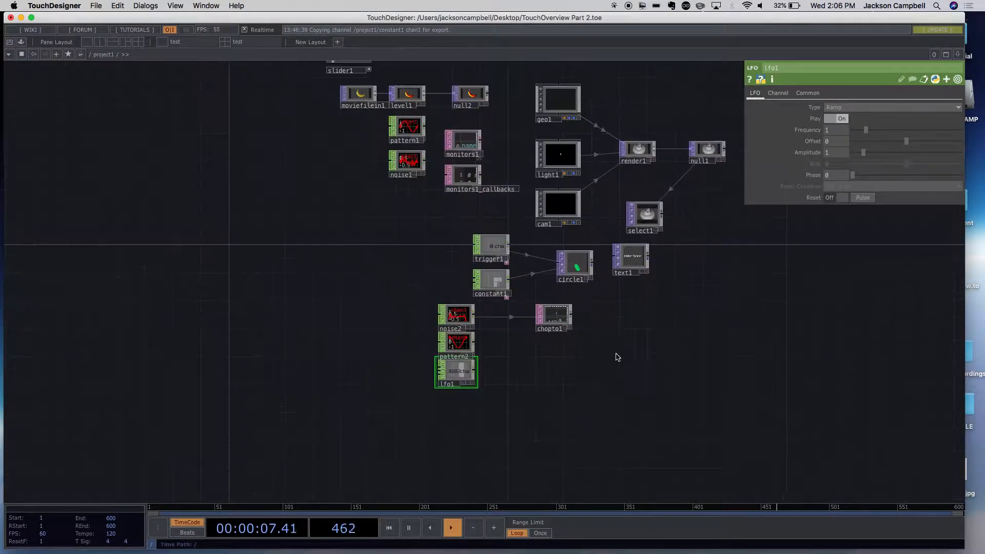
scroll(611, 356, "up", 3)
scroll(564, 364, "down", 4)
left_click_drag(473, 380, 336, 195)
scroll(372, 185, "up", 1)
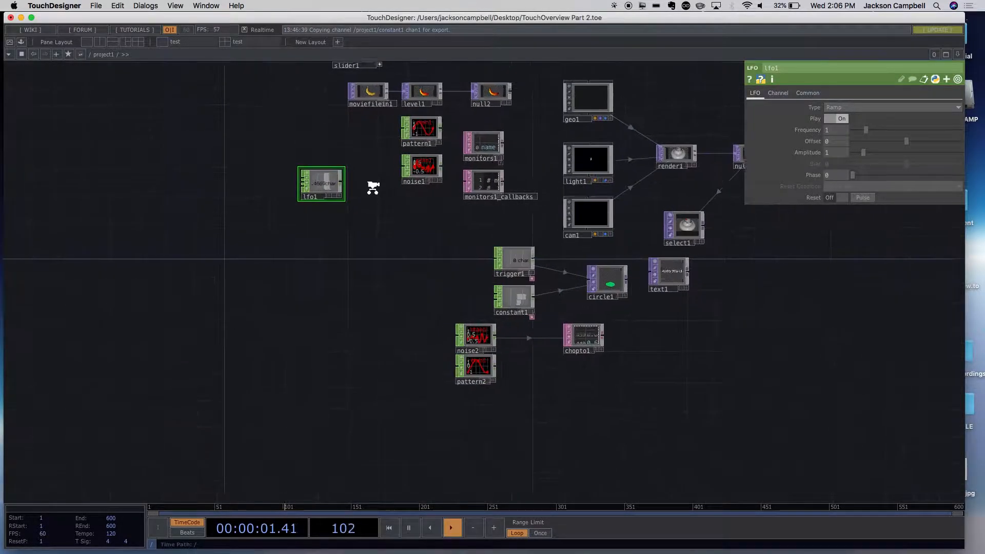
- Move lfo1 into the empty space directly left of cam1, above trigger1
scroll(373, 188, "up", 4)
left_click_drag(388, 240, 456, 402)
left_click_drag(380, 352, 362, 267)
scroll(447, 265, "up", 2)
scroll(450, 275, "down", 6)
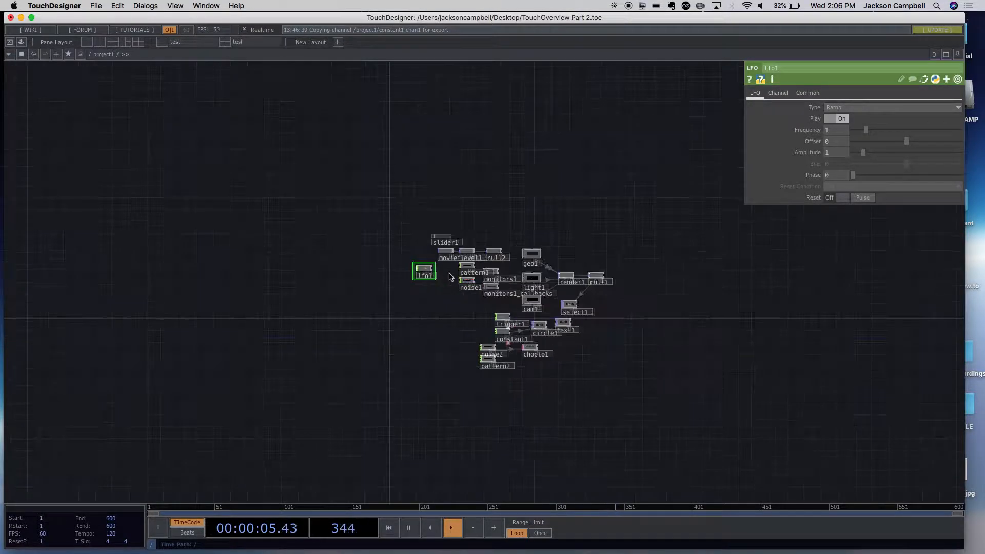
scroll(660, 301, "up", 8)
left_click_drag(534, 354, 773, 327)
left_click_drag(33, 185, 252, 255)
left_click_drag(149, 229, 537, 382)
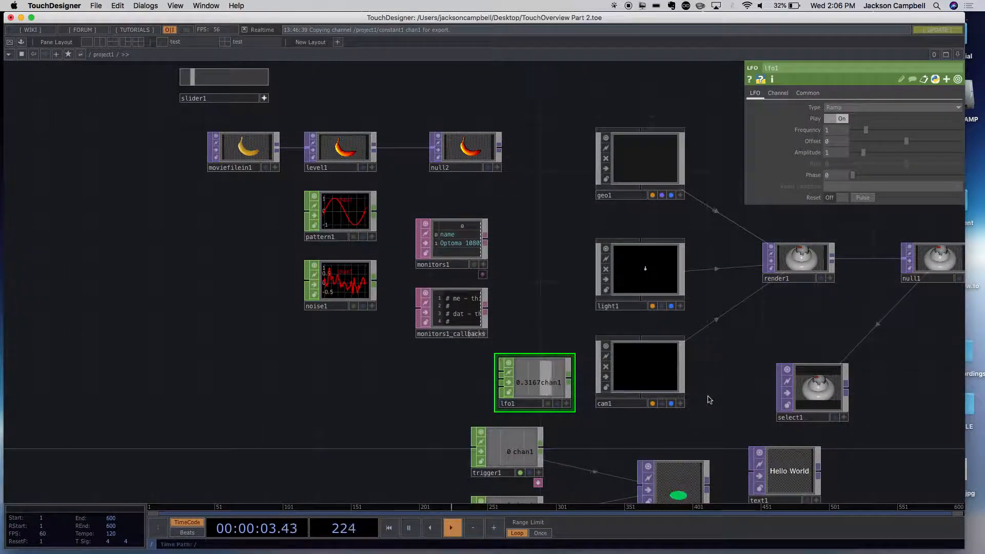
scroll(707, 397, "up", 6)
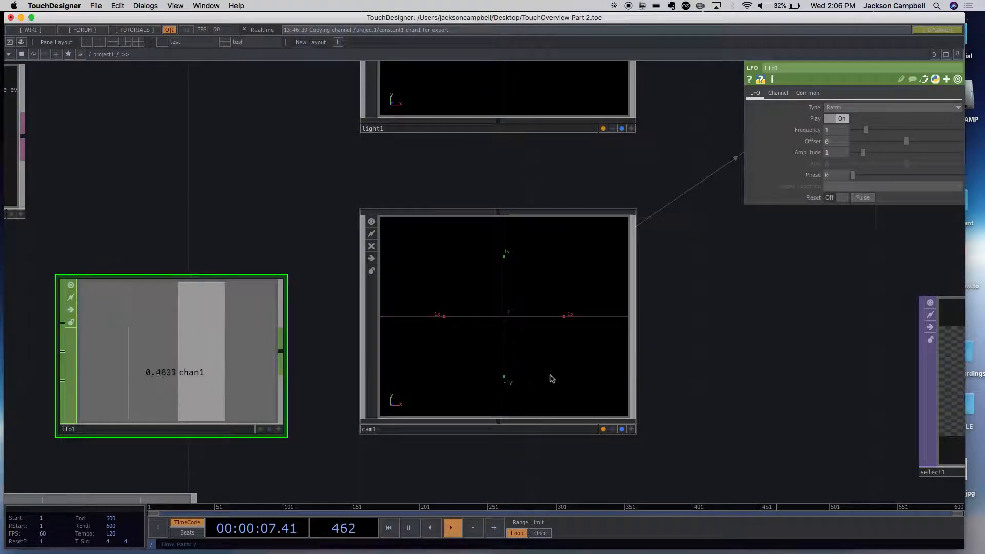
- Select cam1 and try a Translate Y of 4, restoring it to 0
left_click(566, 389)
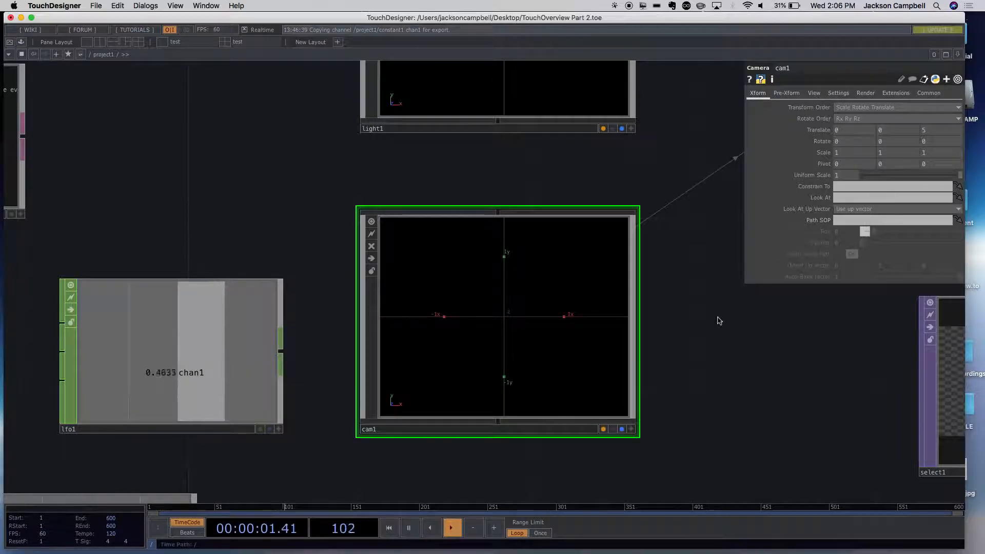
scroll(720, 316, "down", 5)
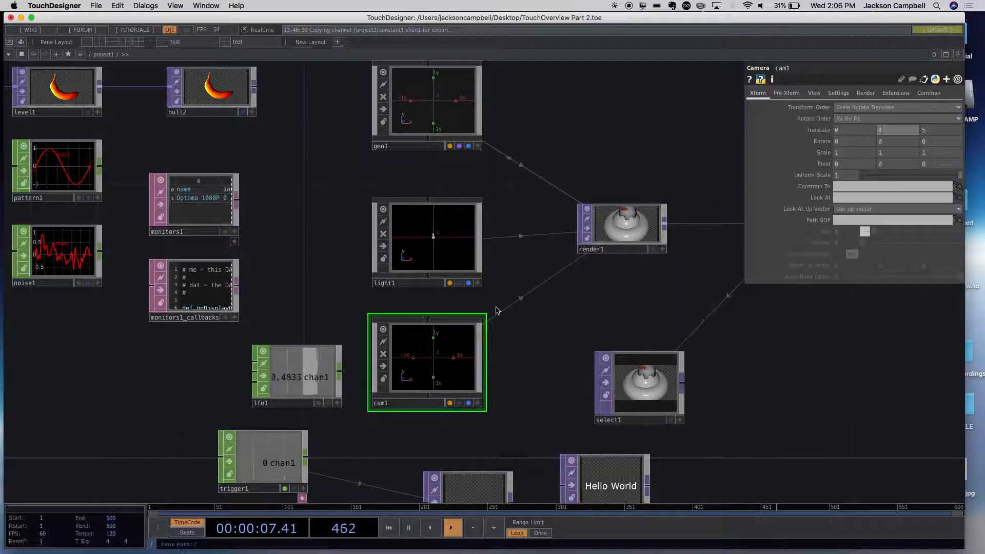
left_click(808, 409)
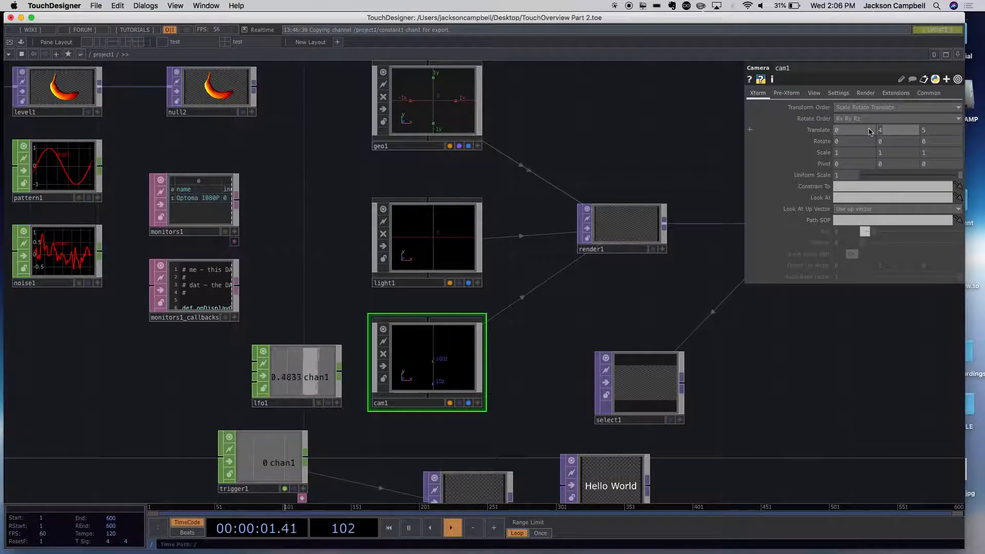
left_click(858, 324)
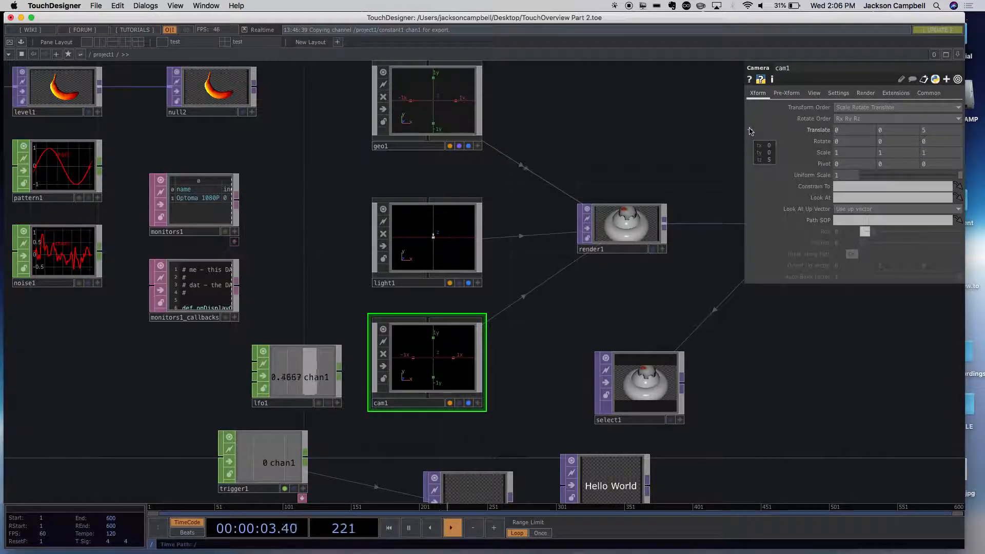
- Expand cam1's Translate parameter and drive ty with lfo1's chan1 using Export CHOP
left_click(750, 132)
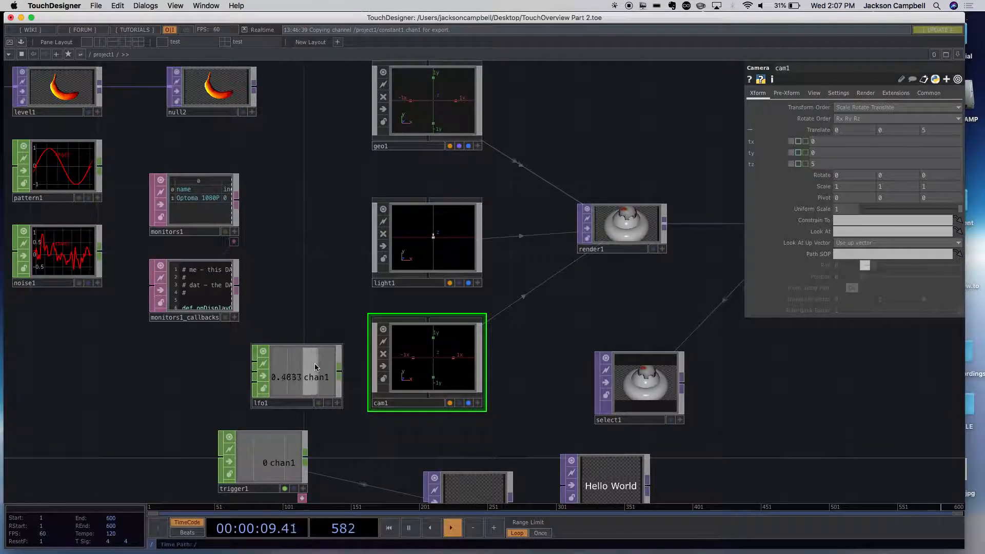
left_click(337, 406)
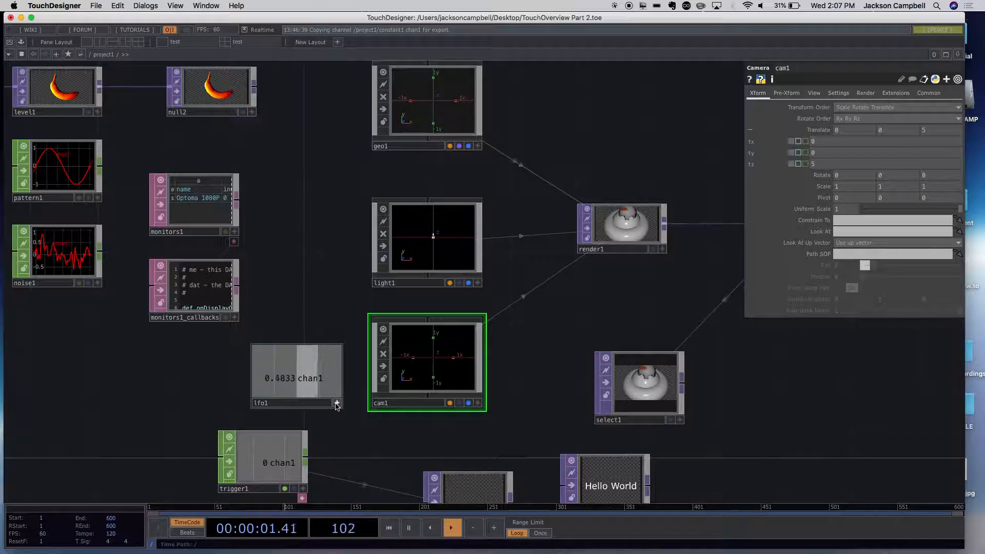
left_click_drag(281, 379, 840, 153)
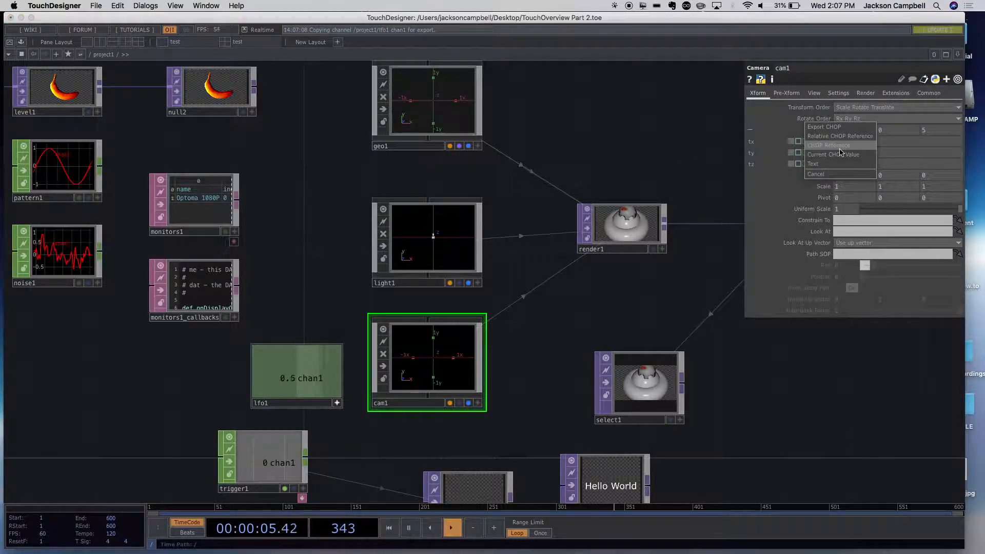
left_click(823, 127)
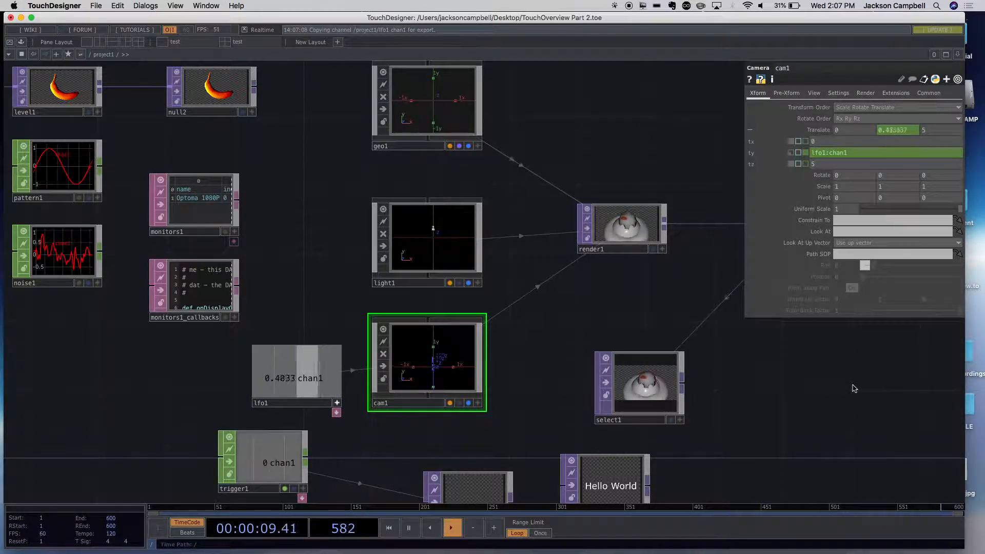
- Change the waveform type of lfo1 to Sine
left_click(303, 374)
left_click(853, 108)
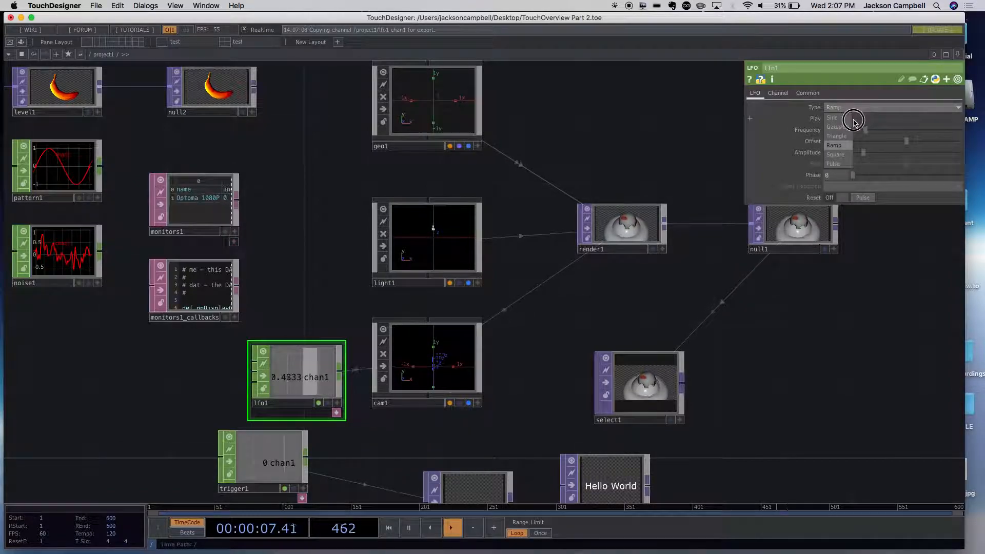
left_click(841, 118)
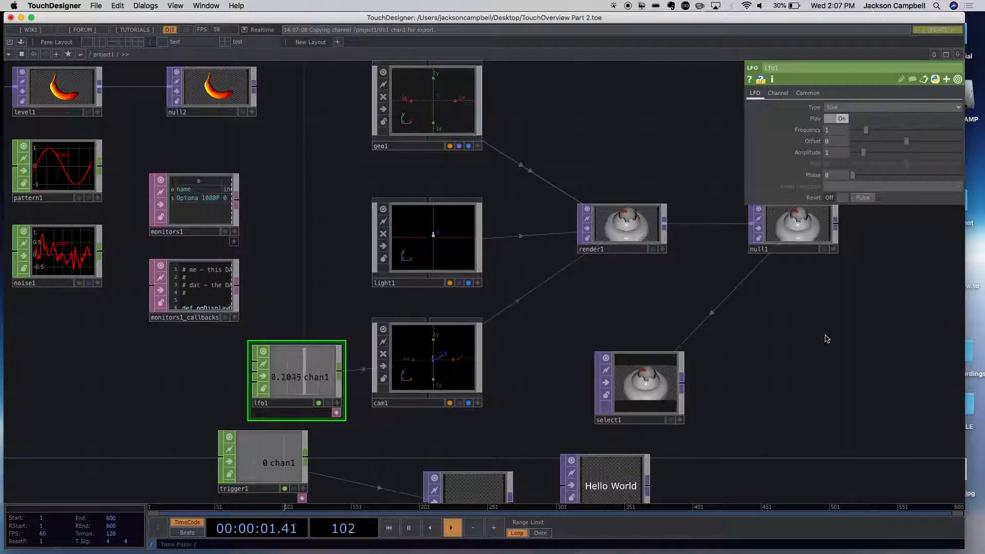
- Examine the render chain from cam1 through render1, null1 and select1 while lfo1 drives the camera height
left_click_drag(708, 411, 545, 416)
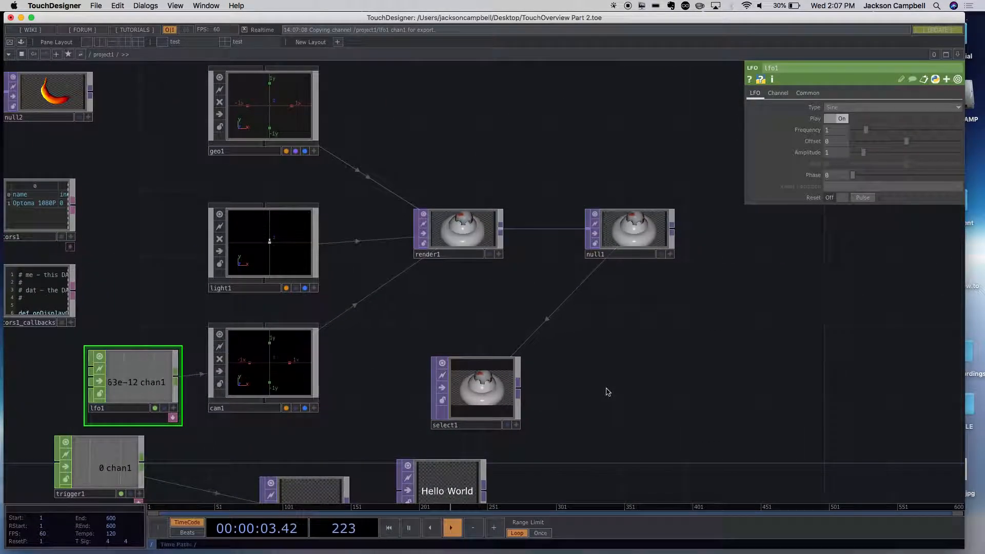
left_click_drag(609, 359, 508, 390)
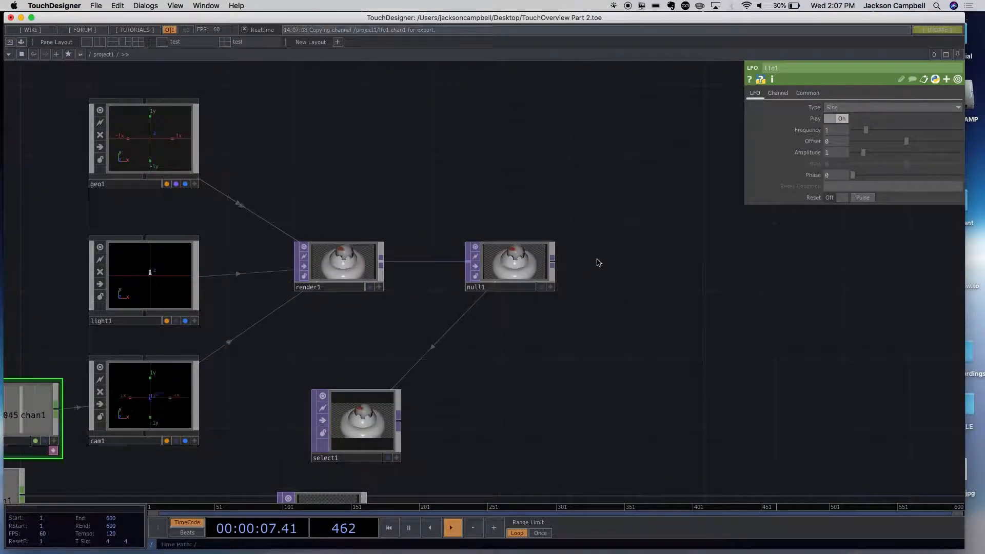
scroll(556, 324, "down", 5)
scroll(544, 352, "up", 3)
left_click_drag(196, 310, 390, 307)
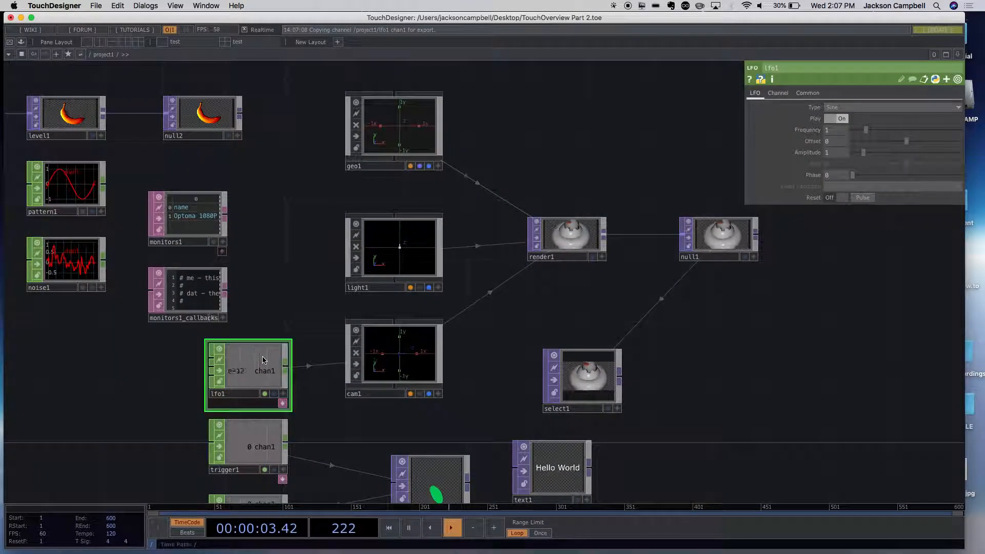
left_click_drag(263, 360, 282, 283)
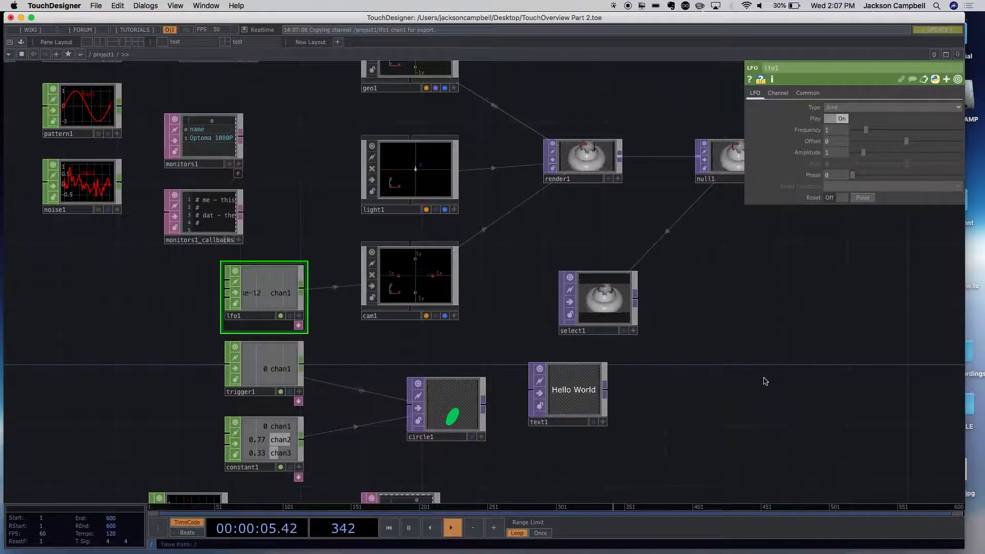
scroll(720, 380, "down", 2)
left_click_drag(706, 355, 585, 391)
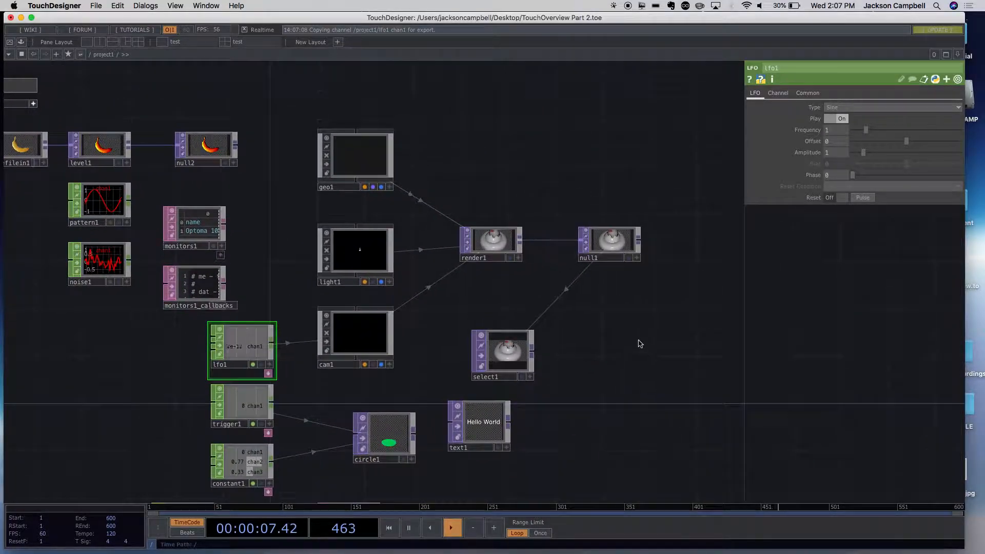
scroll(639, 348, "down", 3)
scroll(638, 348, "up", 10)
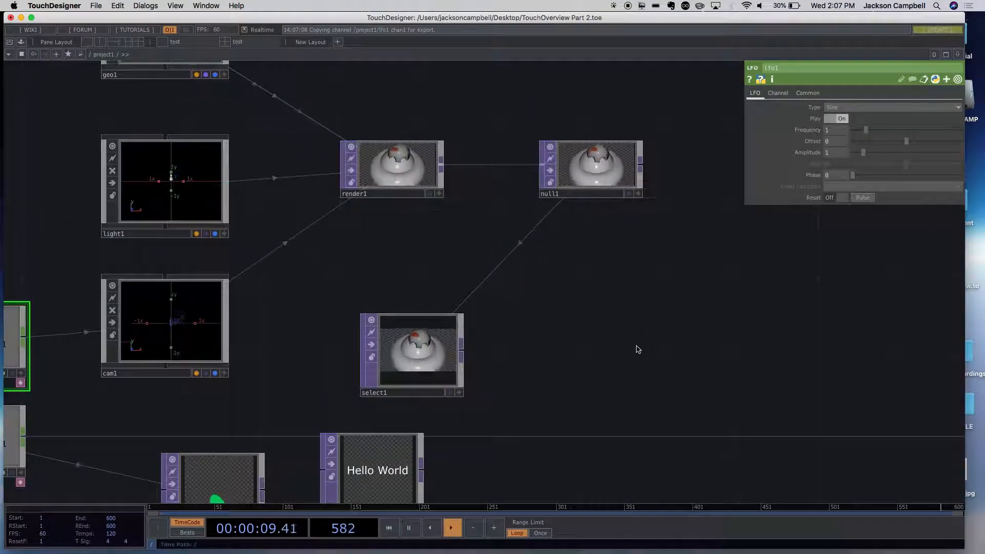
scroll(636, 346, "down", 4)
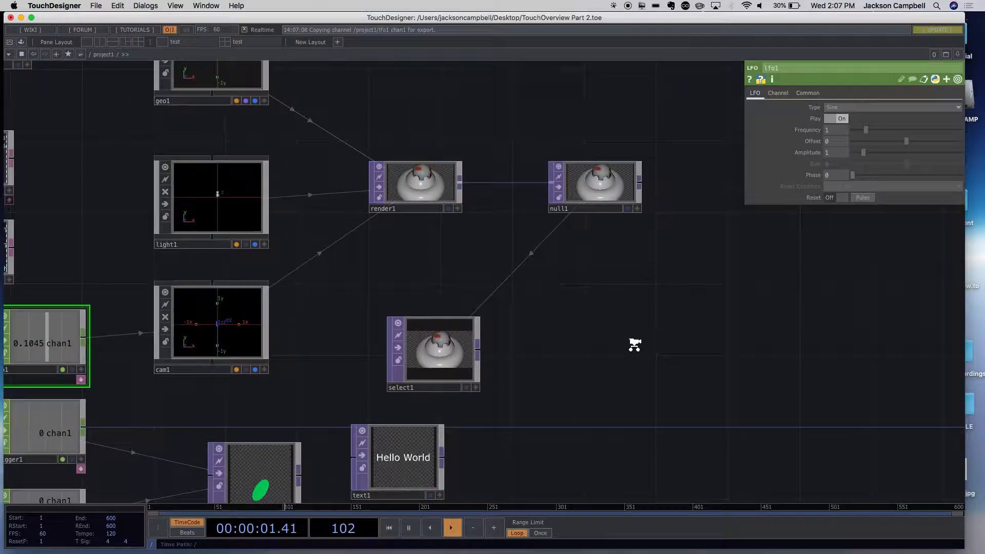
scroll(634, 344, "up", 2)
scroll(634, 345, "down", 2)
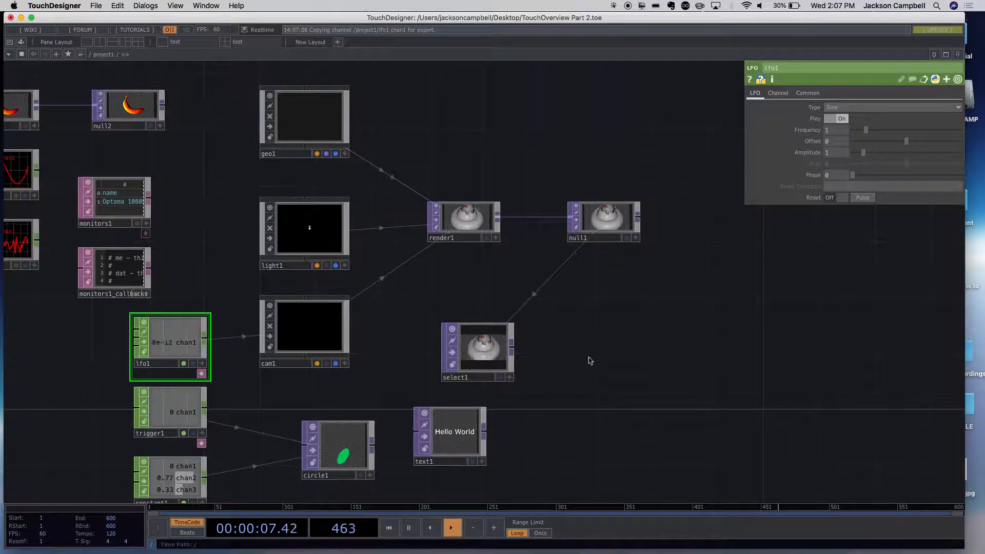
- Set lfo1's waveform type back to Ramp and its Amplitude to 3
left_click_drag(283, 293, 402, 254)
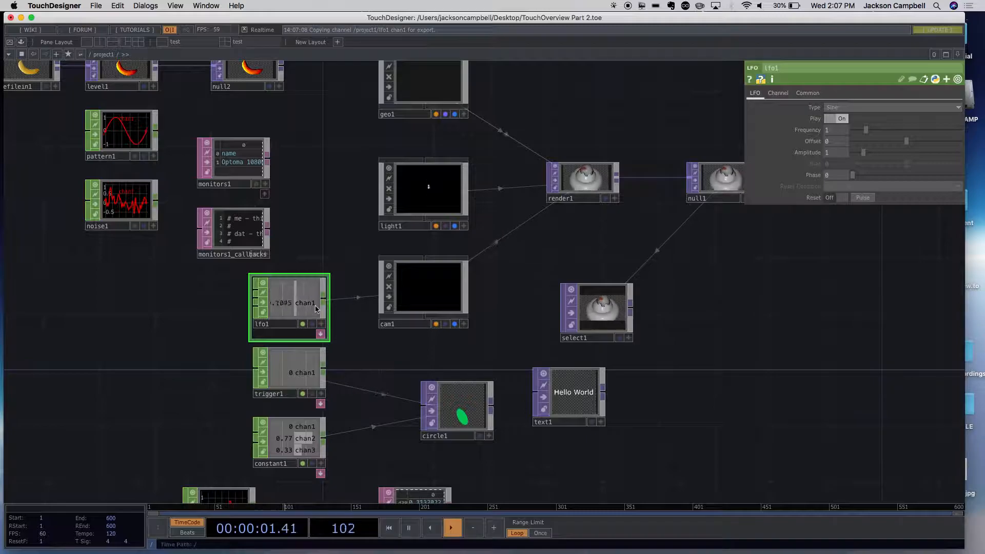
left_click(841, 108)
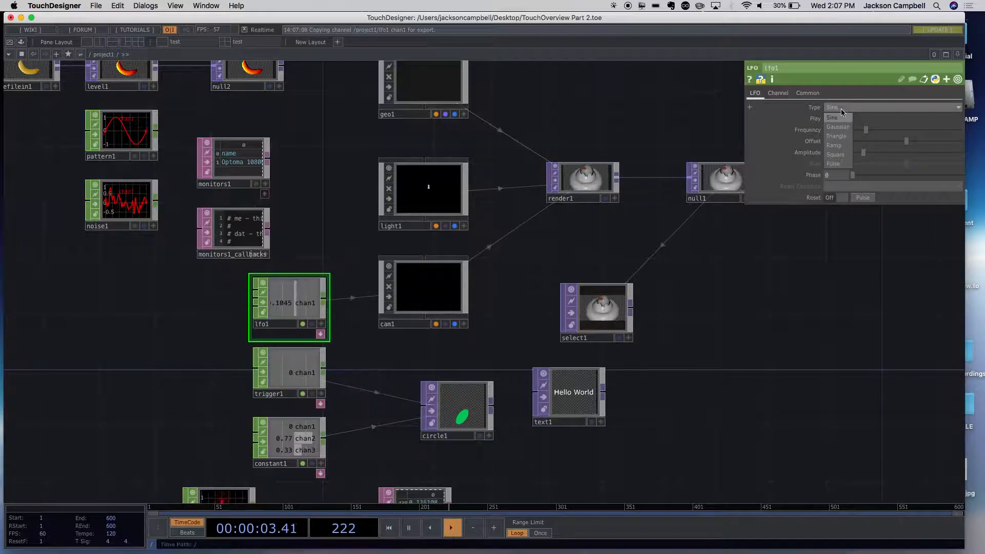
left_click(839, 146)
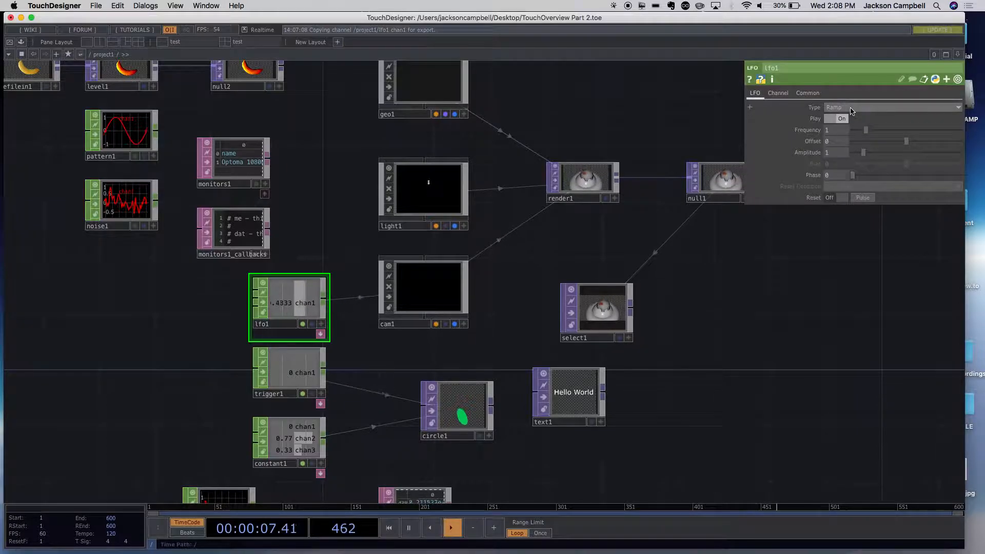
left_click(853, 109)
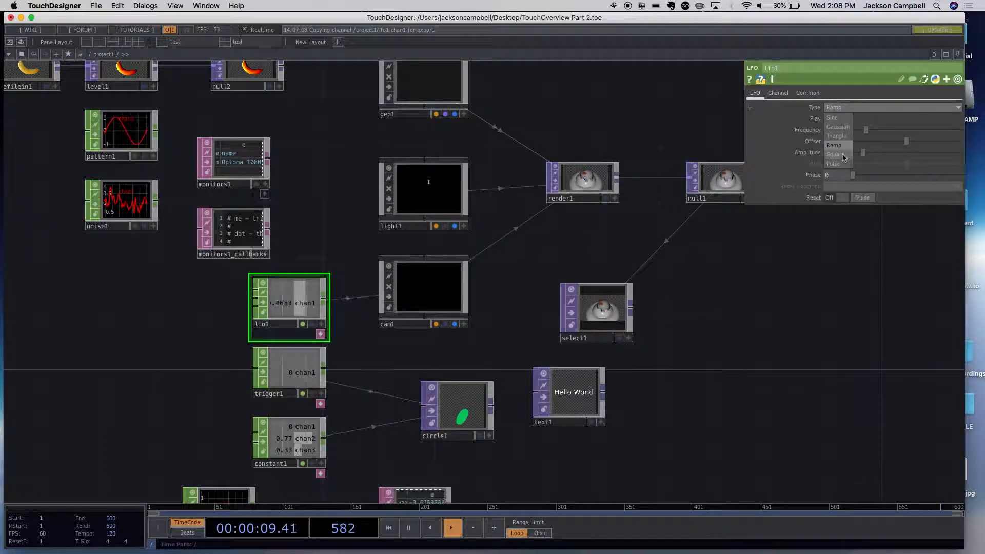
left_click(859, 219)
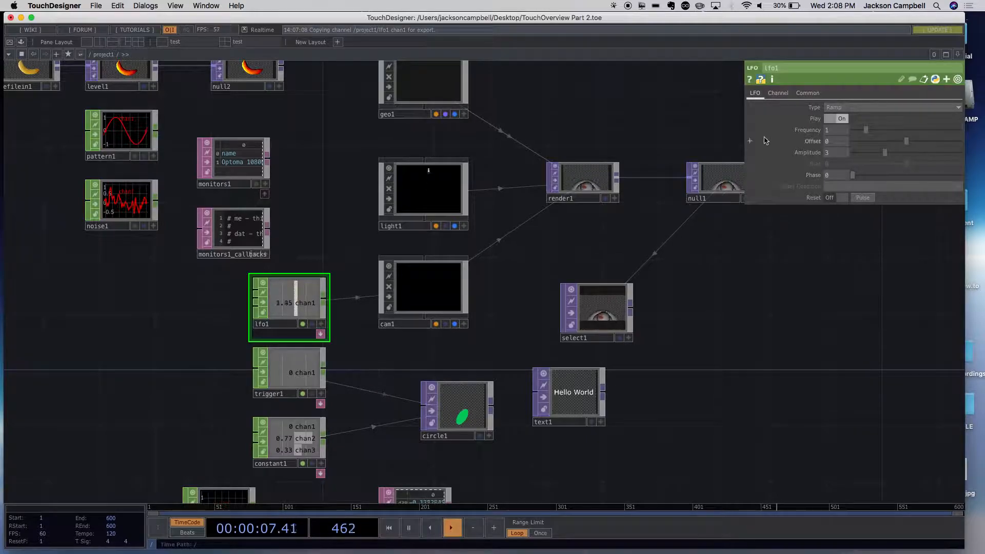
- Move lfo1 farther left of cam1 to make room for another node between them
left_click_drag(282, 326, 226, 323)
left_click_drag(352, 335, 480, 360)
scroll(481, 364, "up", 5)
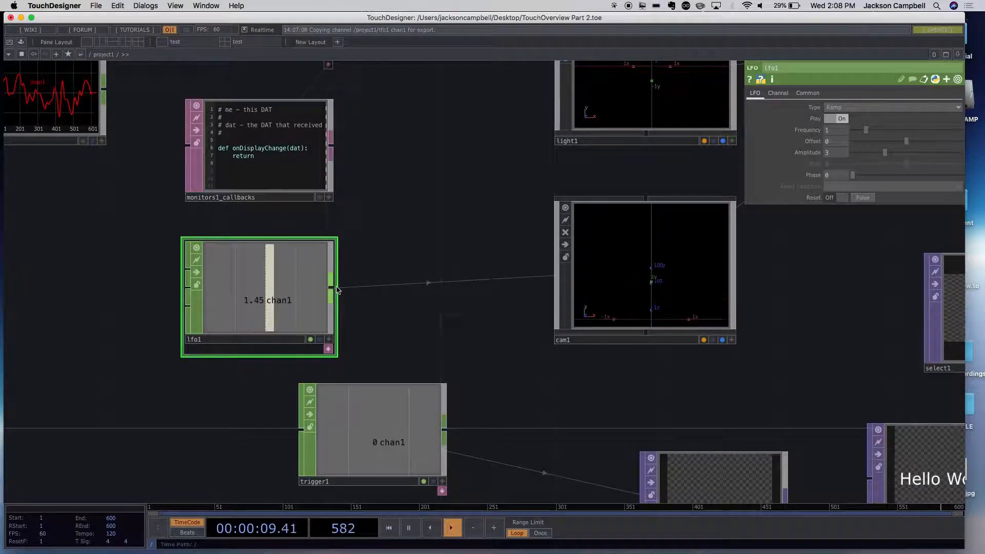
left_click_drag(246, 293, 133, 293)
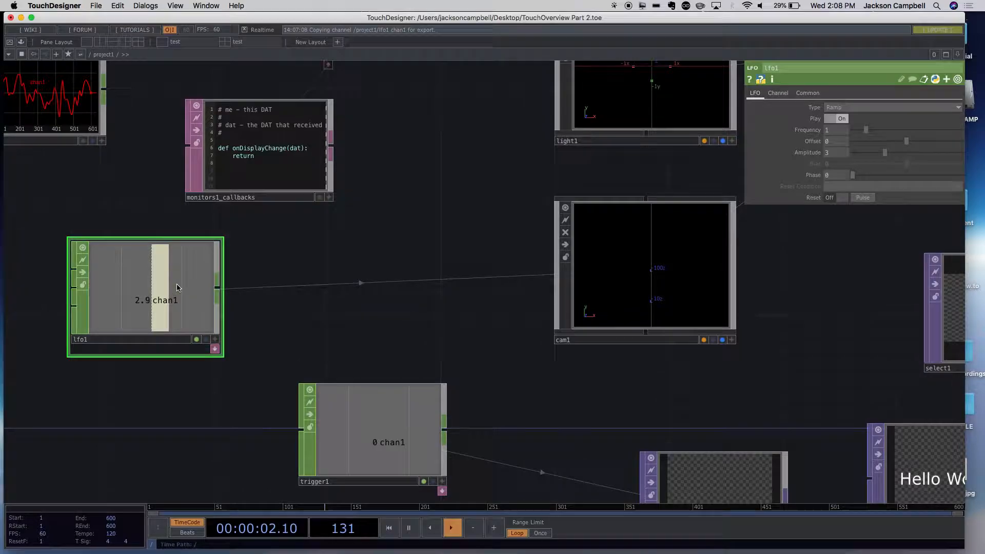
- Add a Math CHOP fed by lfo1's output and align it right beside lfo1, on the way to cam1
right_click(219, 291)
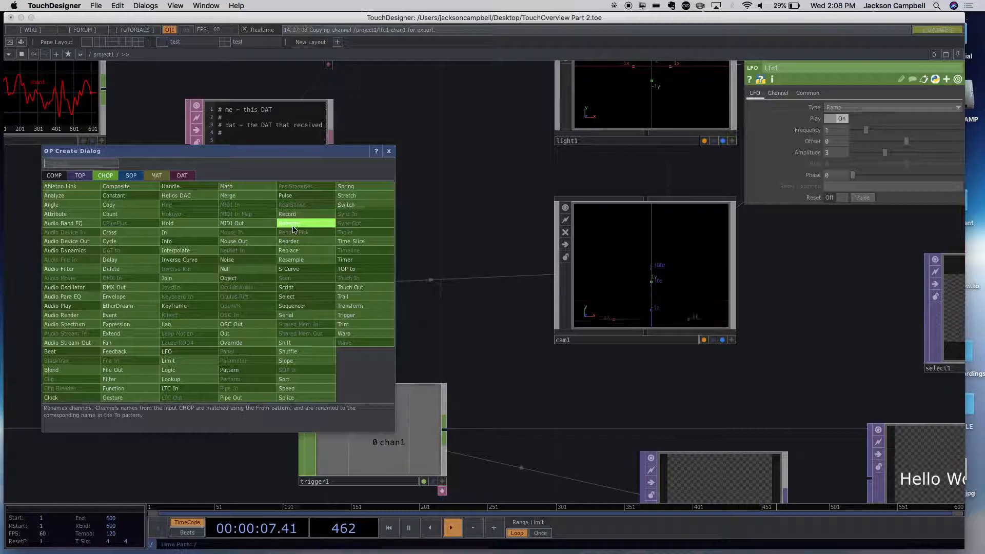
type("mat")
left_click(238, 186)
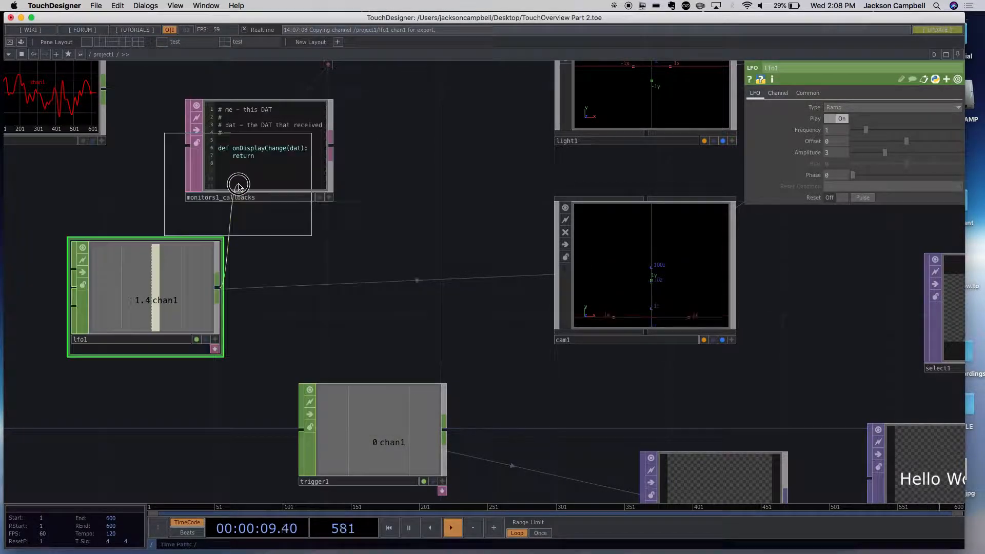
left_click(371, 269)
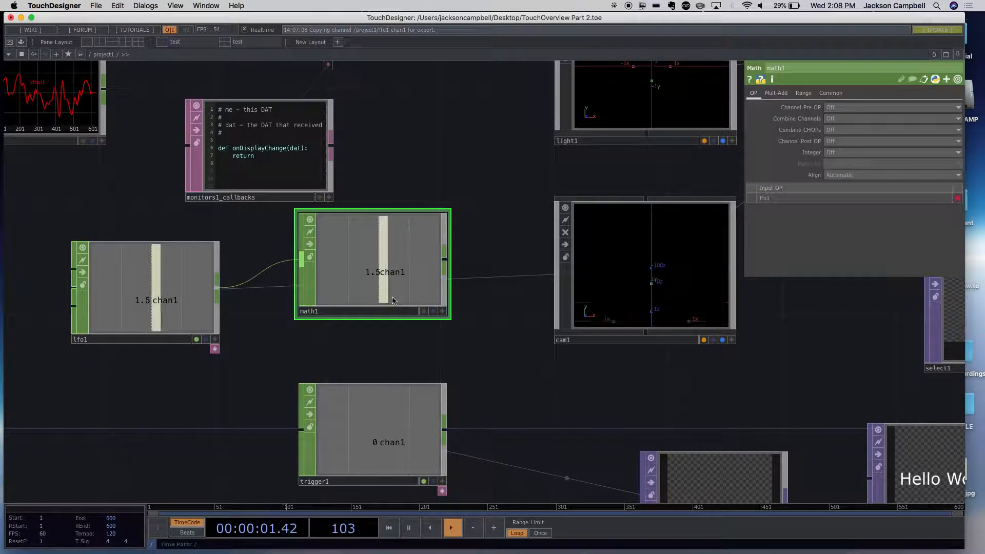
left_click_drag(396, 318, 337, 318)
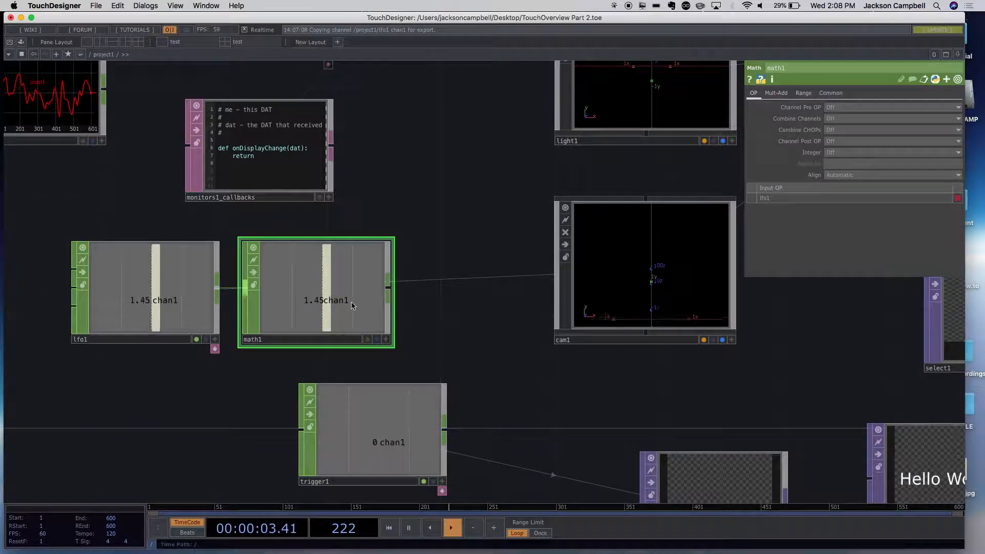
- Check the export source of cam1's ty and move math1 up, clear of the link between lfo1 and cam1
left_click(613, 270)
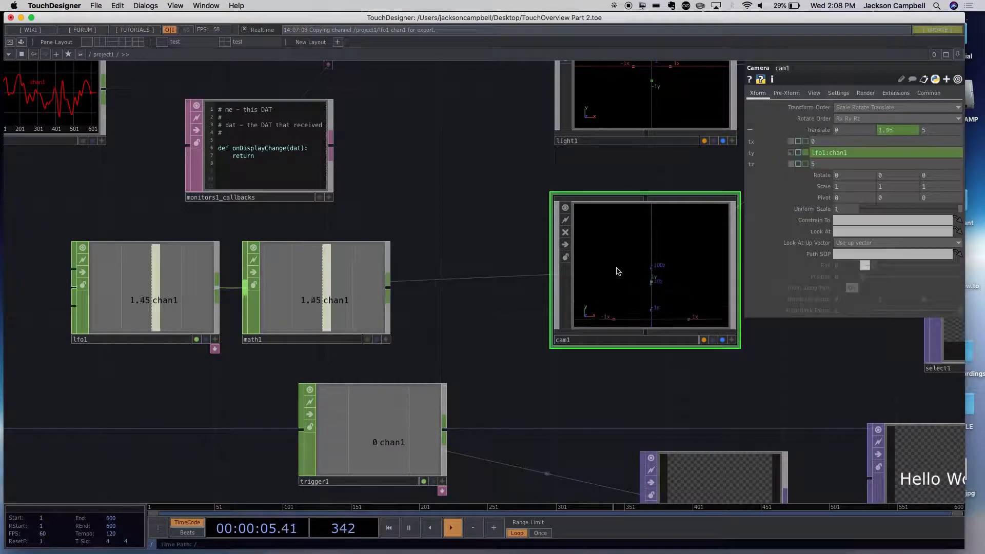
left_click(849, 153)
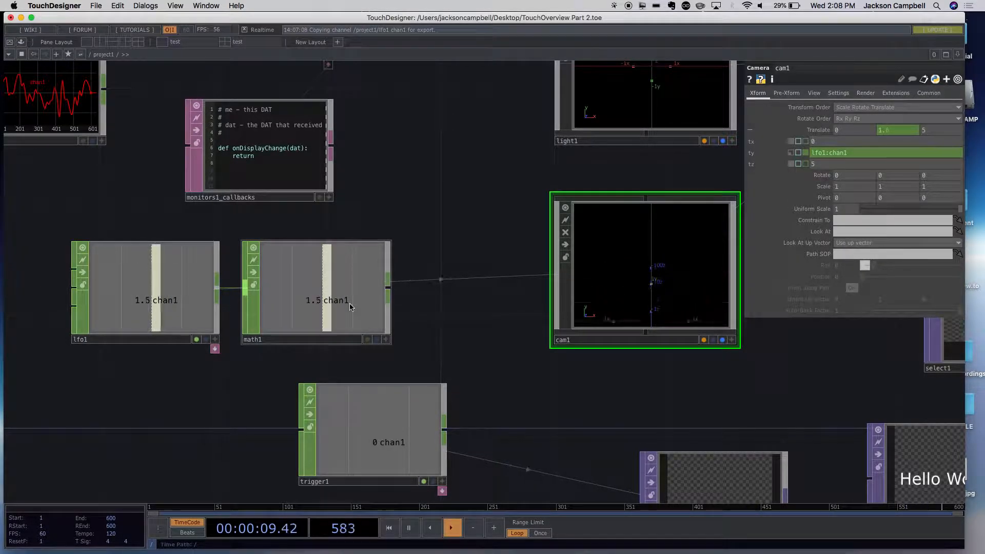
left_click_drag(354, 304, 445, 213)
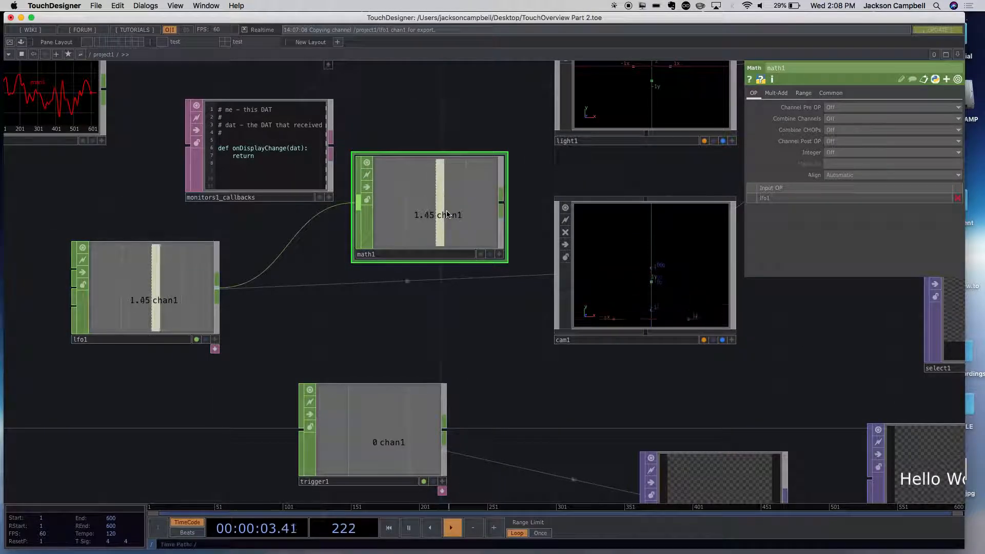
- Move lfo1 farther left and place math1 in the open space between lfo1 and cam1, just above trigger1
left_click_drag(434, 230, 334, 371)
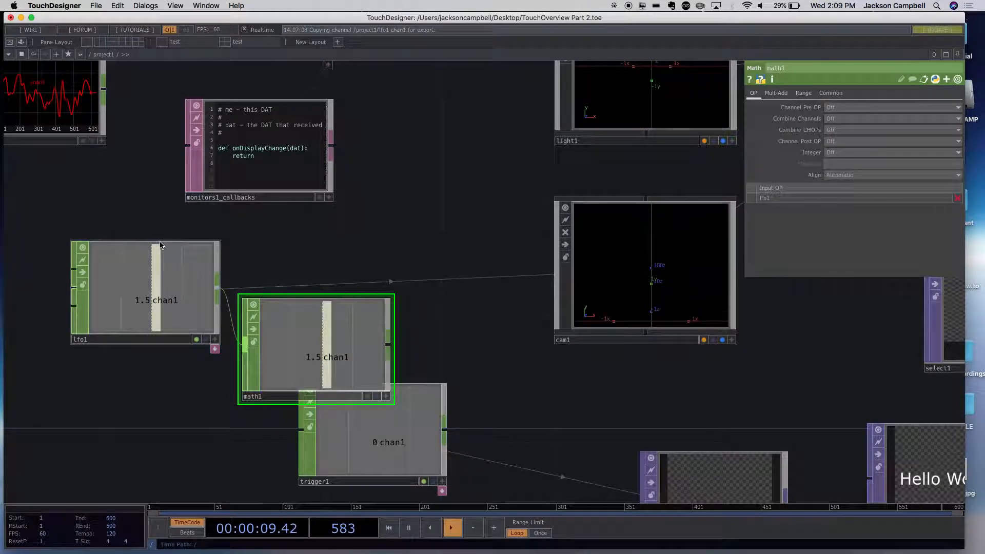
left_click_drag(158, 285, 101, 284)
left_click_drag(304, 359, 319, 330)
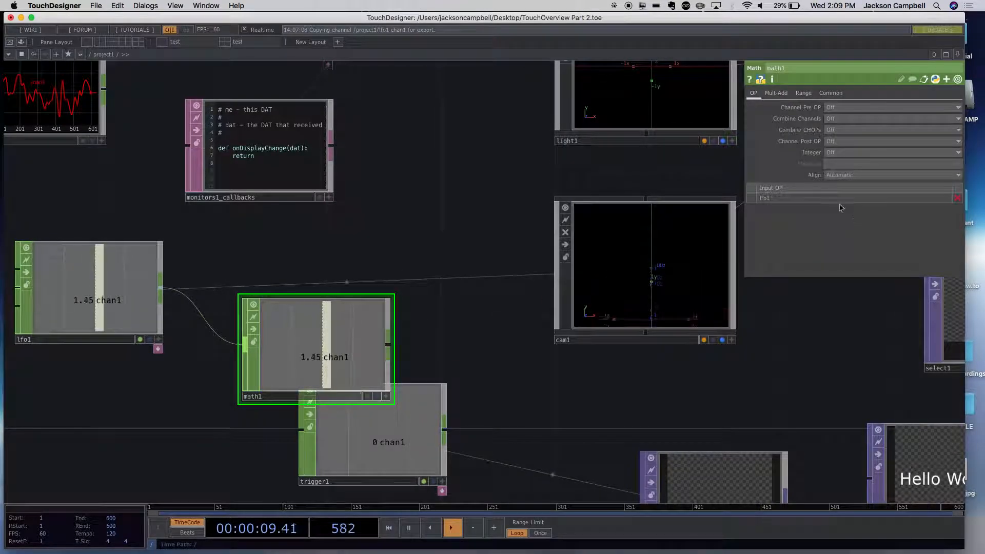
left_click_drag(374, 308, 374, 279)
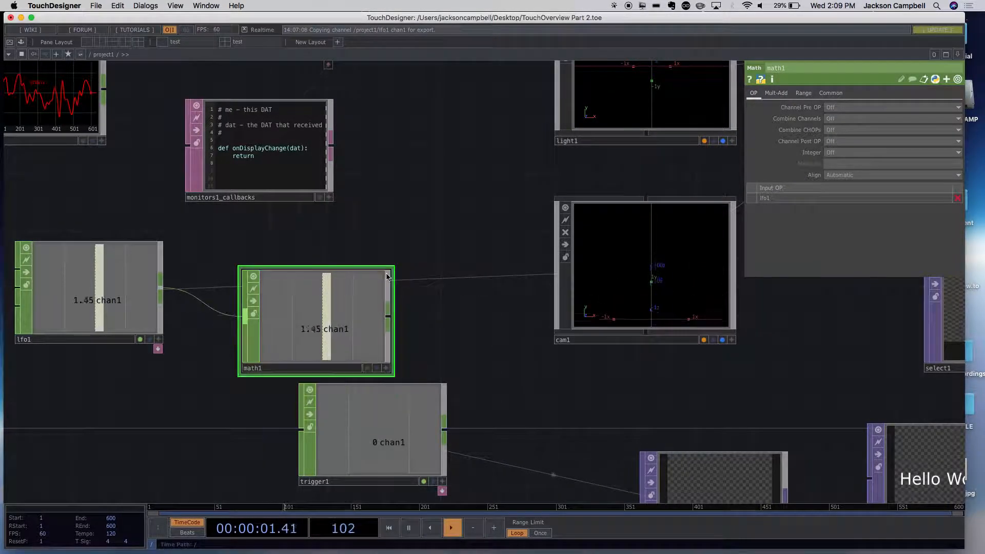
- Export math1's chan1 to cam1's Translate Y and move math1 in line with lfo1, right beside cam1
left_click(638, 245)
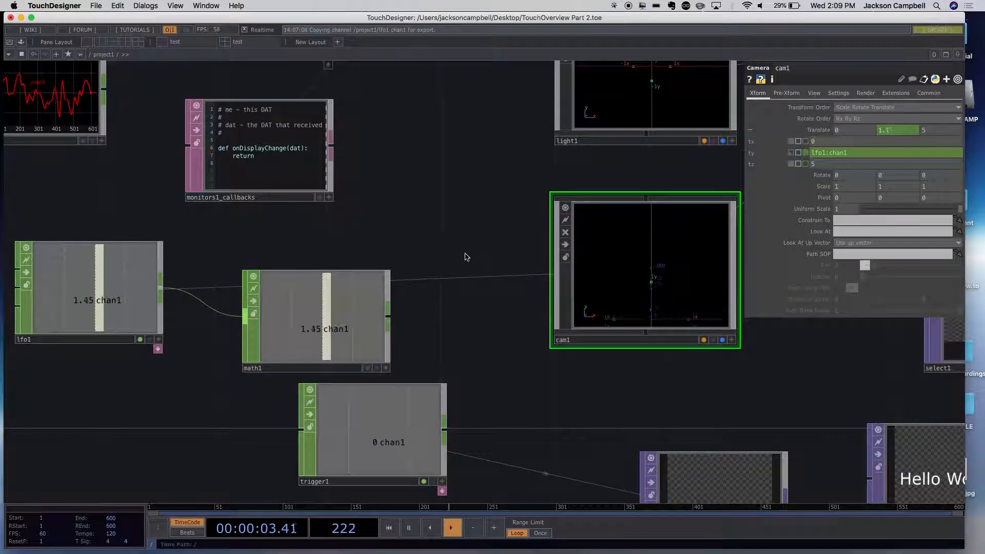
left_click(386, 370)
left_click_drag(345, 330, 856, 153)
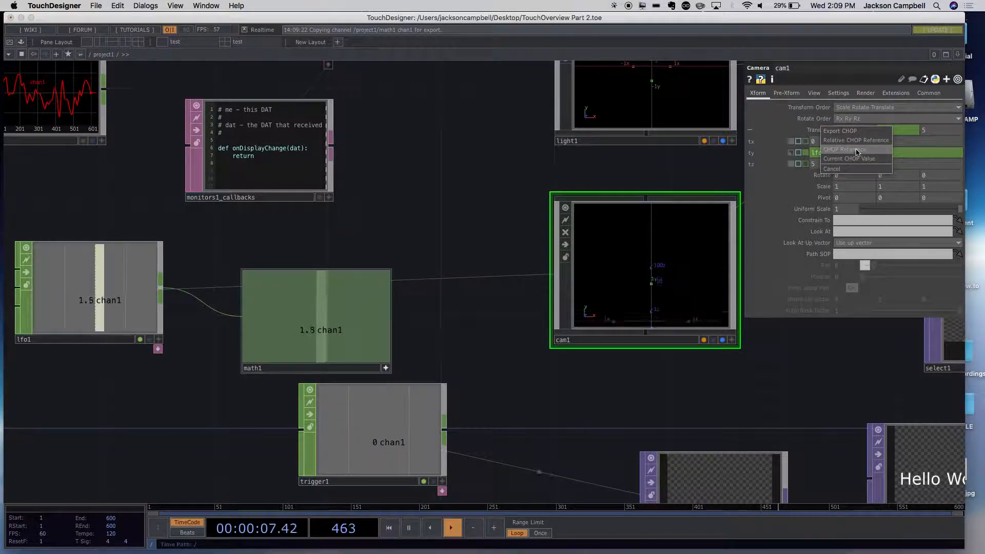
left_click(852, 134)
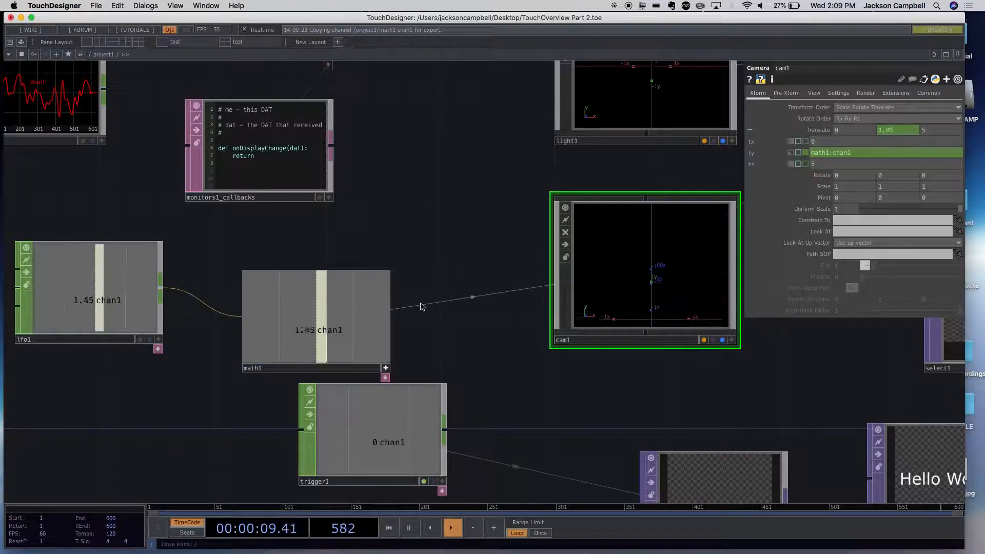
left_click_drag(362, 318, 412, 263)
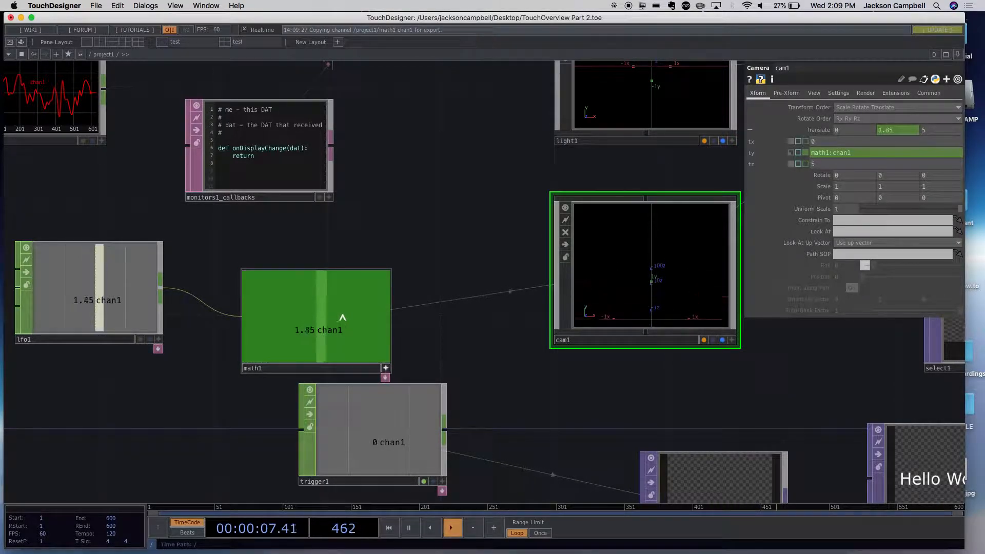
left_click_drag(285, 343, 428, 314)
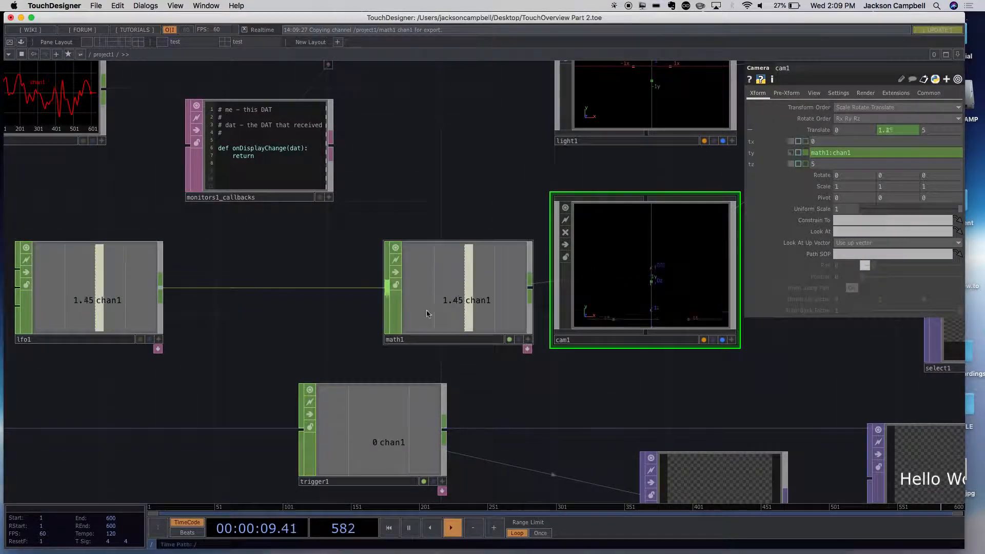
- Add a Null CHOP to the network between lfo1 and math1
double_click(293, 329)
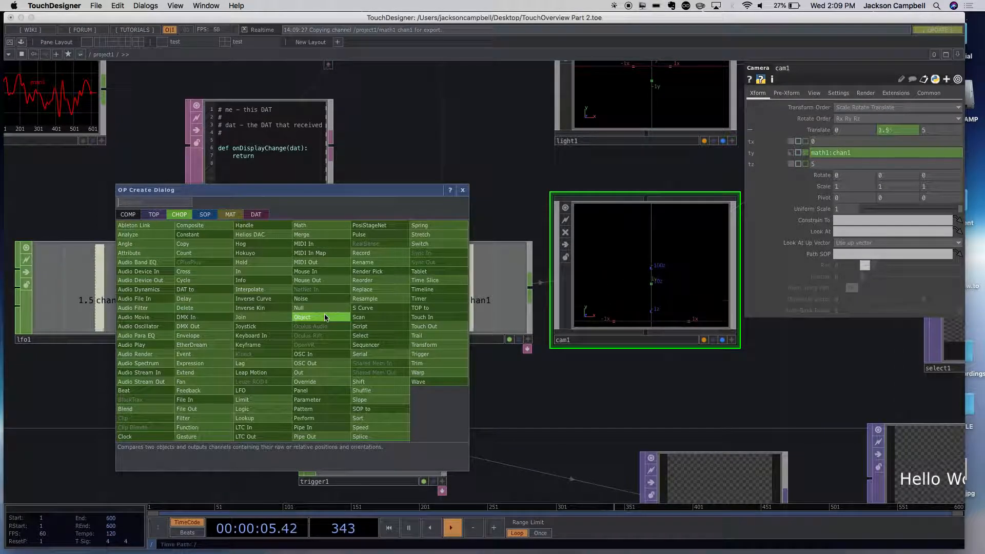
type("n")
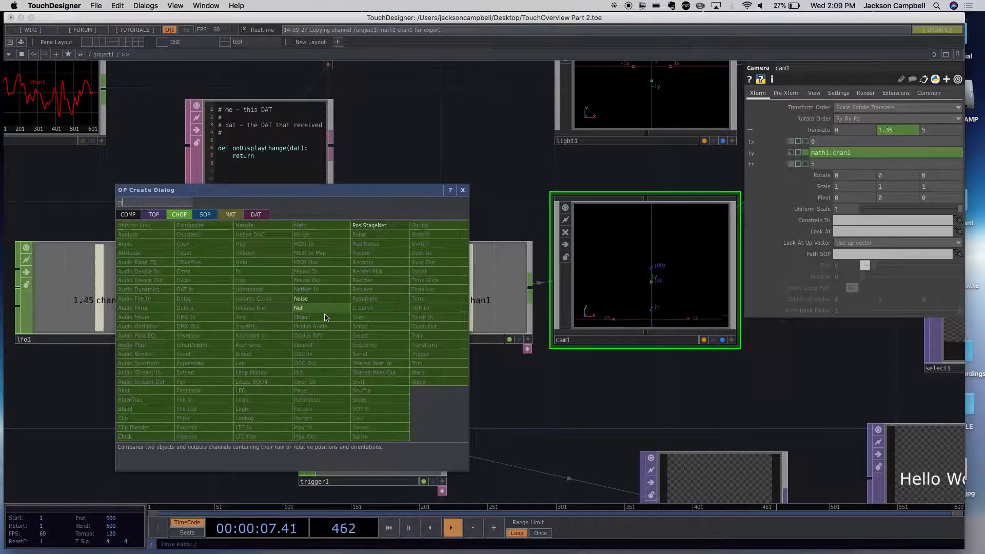
type("u")
left_click(298, 308)
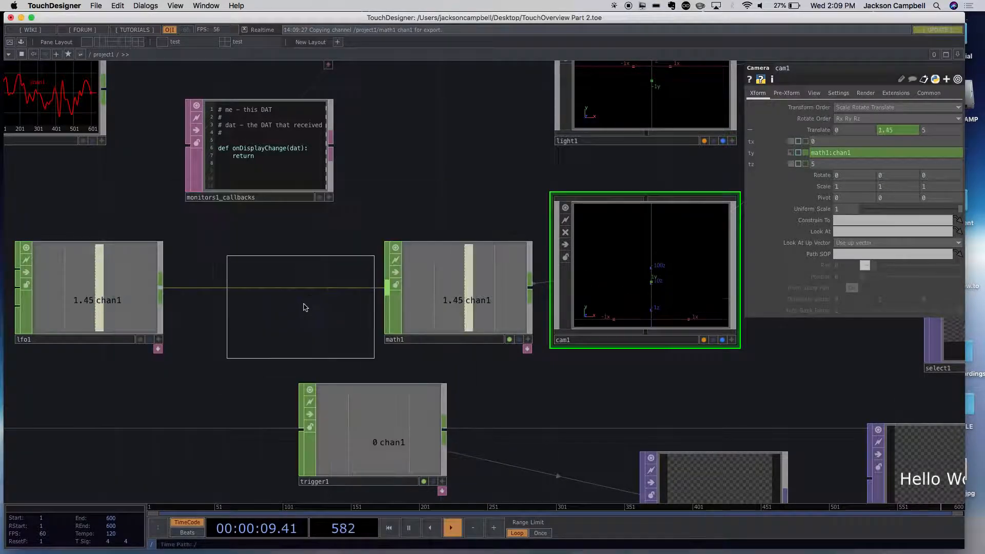
left_click(322, 263)
- Wire lfo1's output into the new Null CHOP, delete math1 and align the Null in line with lfo1
left_click_drag(410, 297, 487, 395)
left_click_drag(341, 293, 425, 318)
left_click_drag(161, 288, 402, 275)
left_click(483, 346)
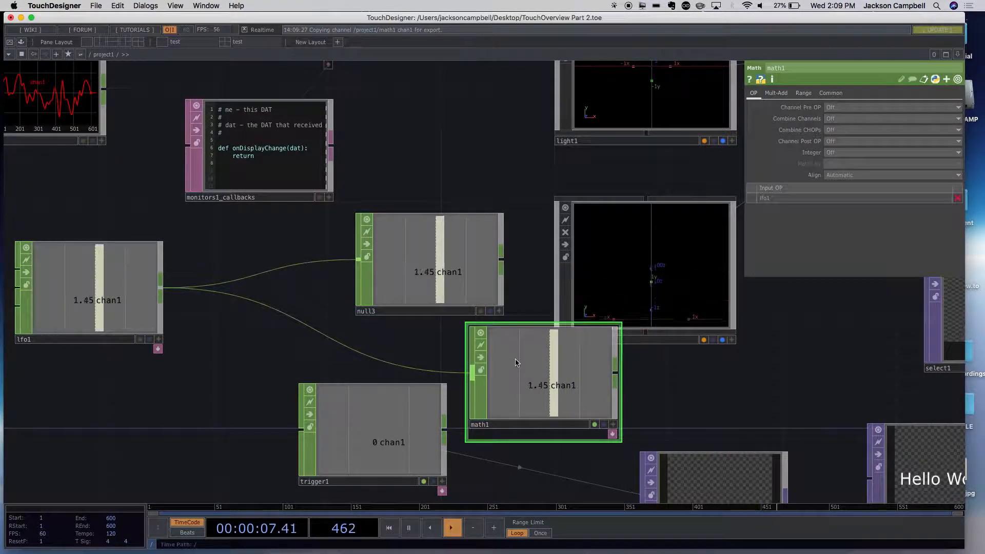
key("Delete")
left_click_drag(424, 311, 395, 322)
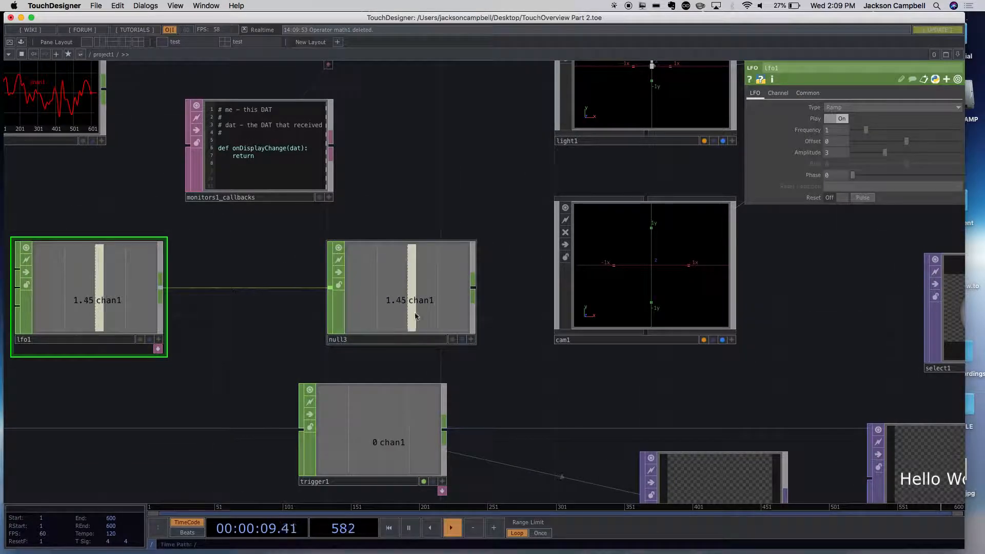
- Export null3's chan1 to cam1's Translate Y
left_click(656, 273)
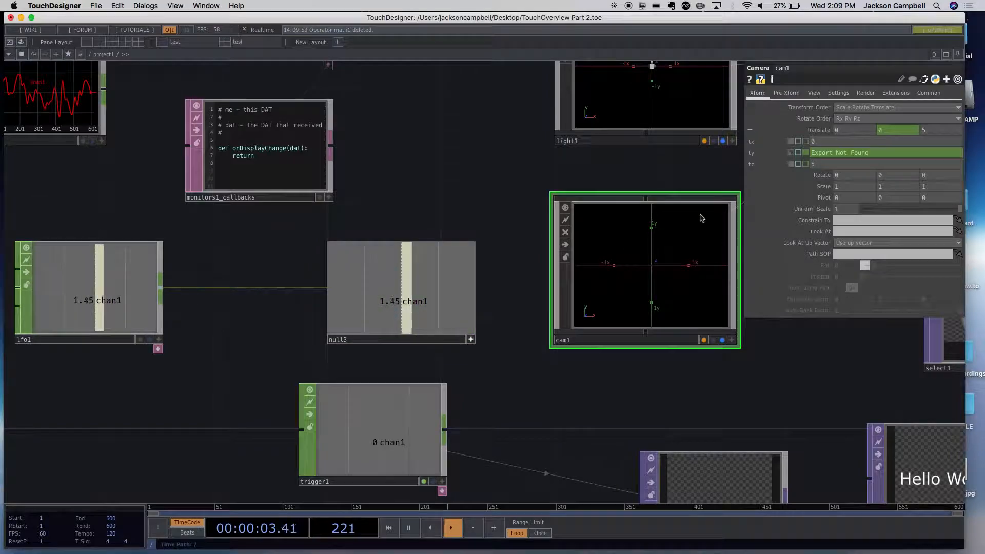
left_click_drag(462, 287, 872, 153)
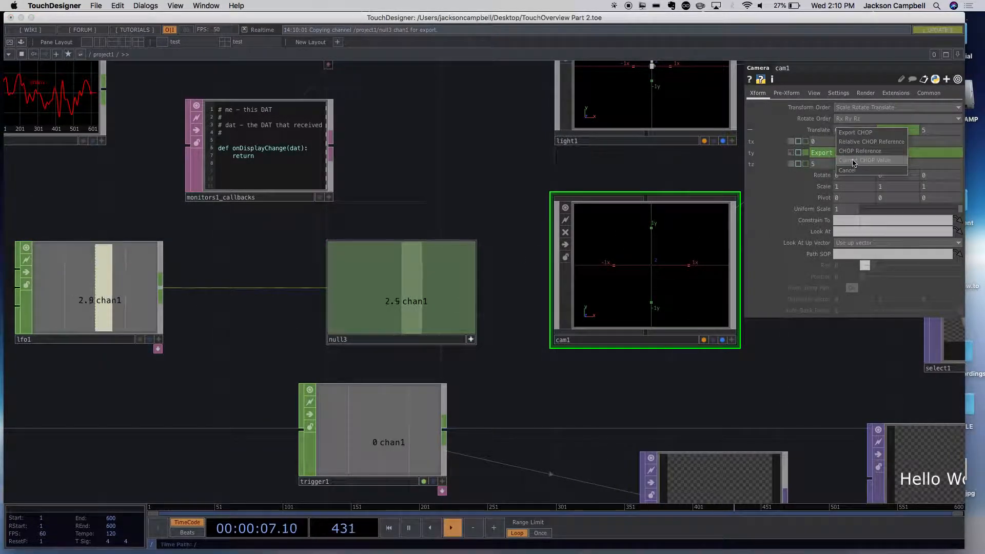
left_click(855, 133)
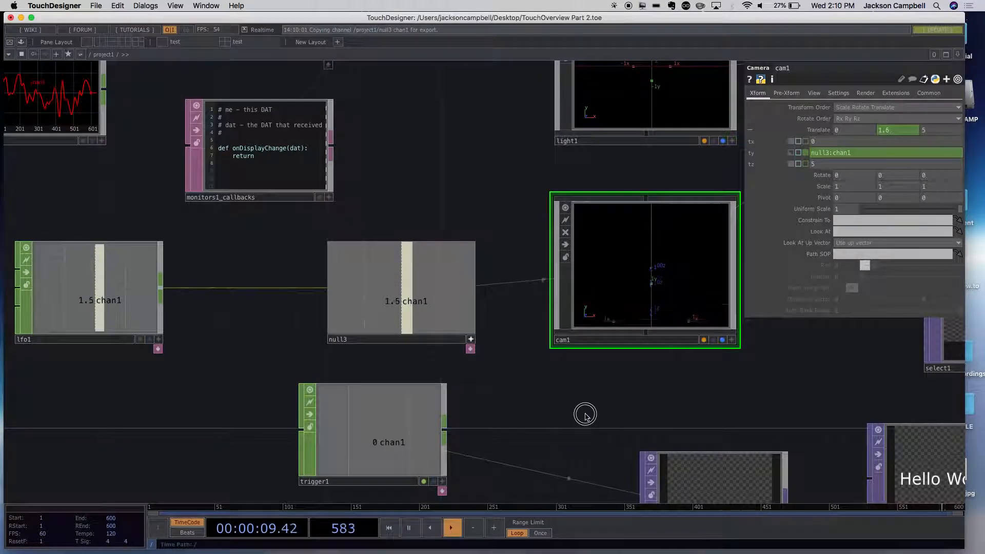
- Move lfo1 farther left of null3 and insert a Math CHOP into the link between them
scroll(575, 411, "down", 5)
scroll(790, 432, "up", 5)
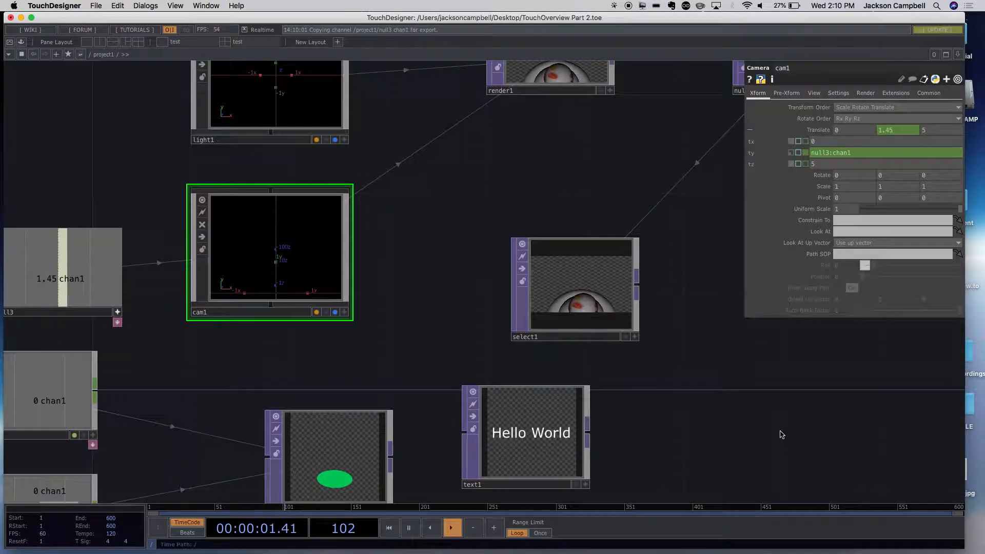
scroll(774, 431, "down", 3)
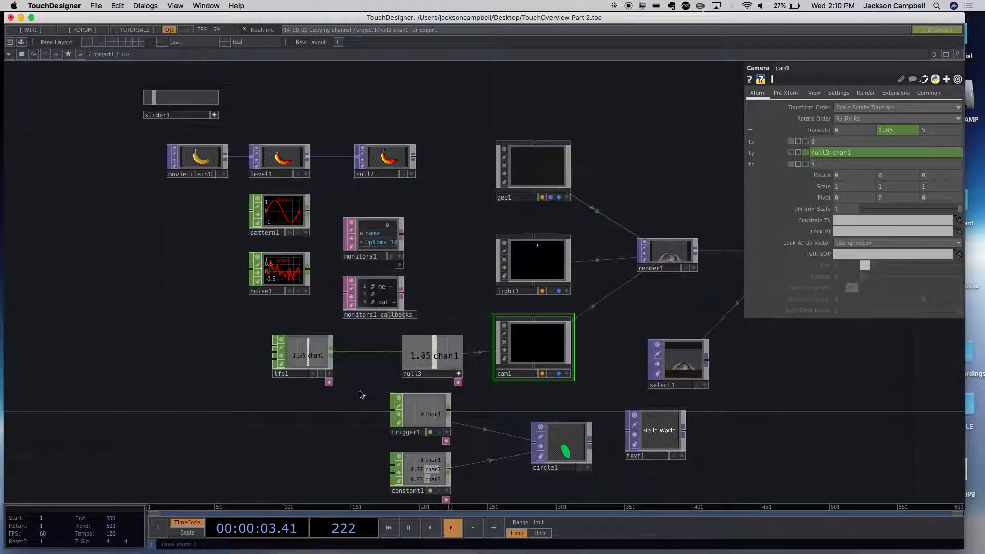
scroll(360, 392, "up", 5)
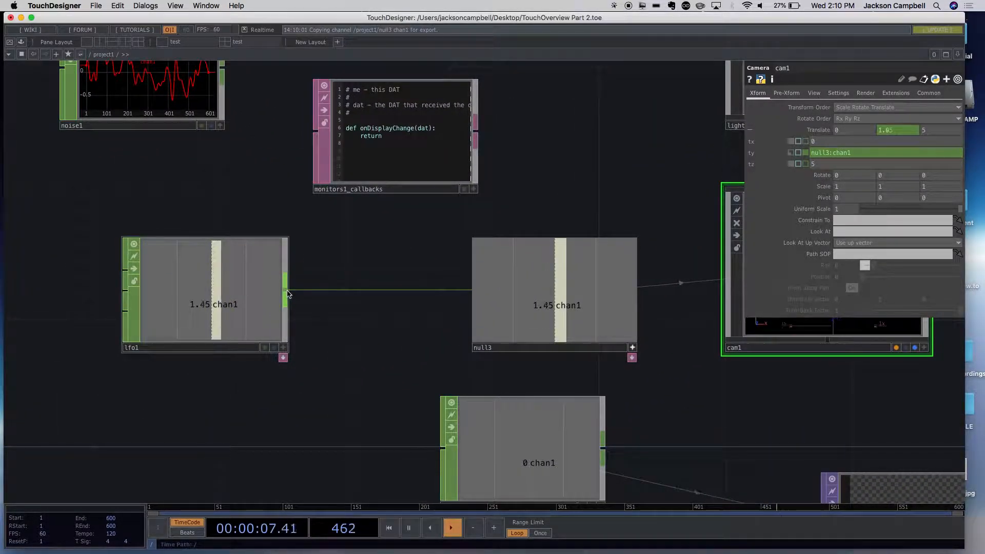
left_click_drag(257, 293, 200, 298)
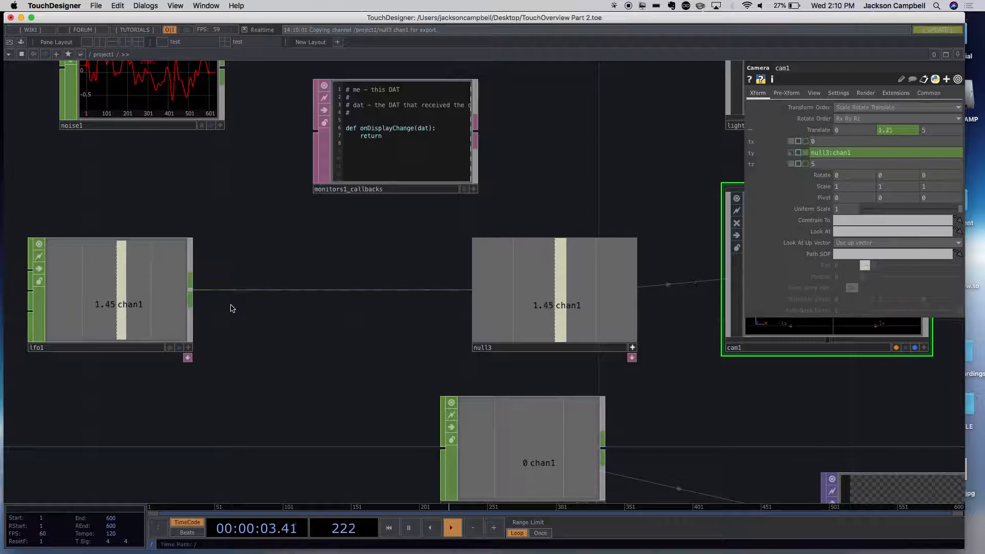
right_click(195, 295)
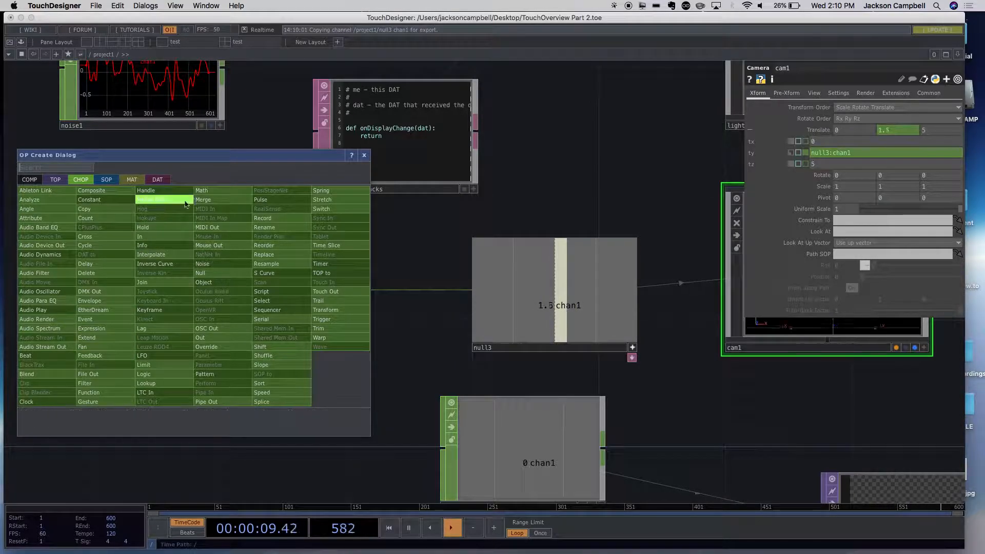
left_click(211, 195)
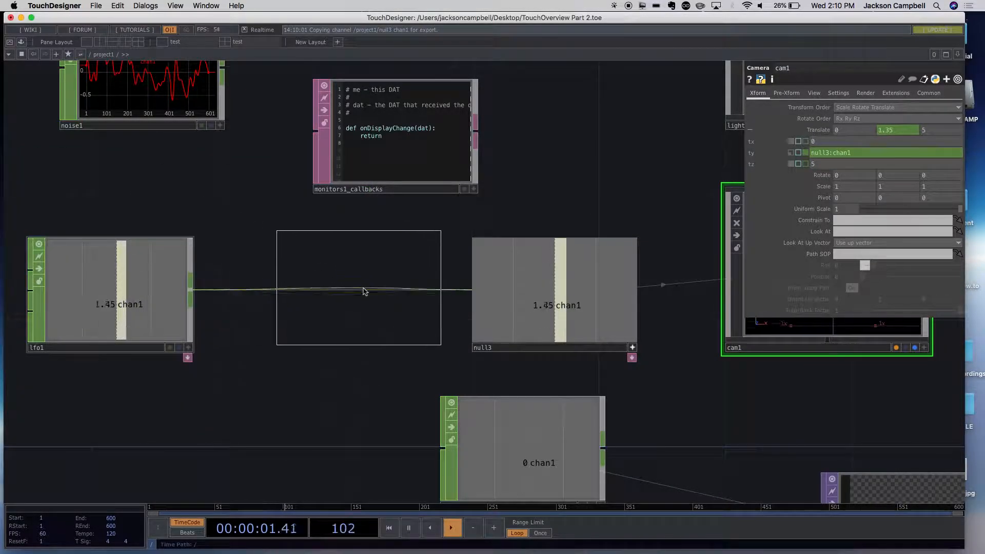
left_click(334, 296)
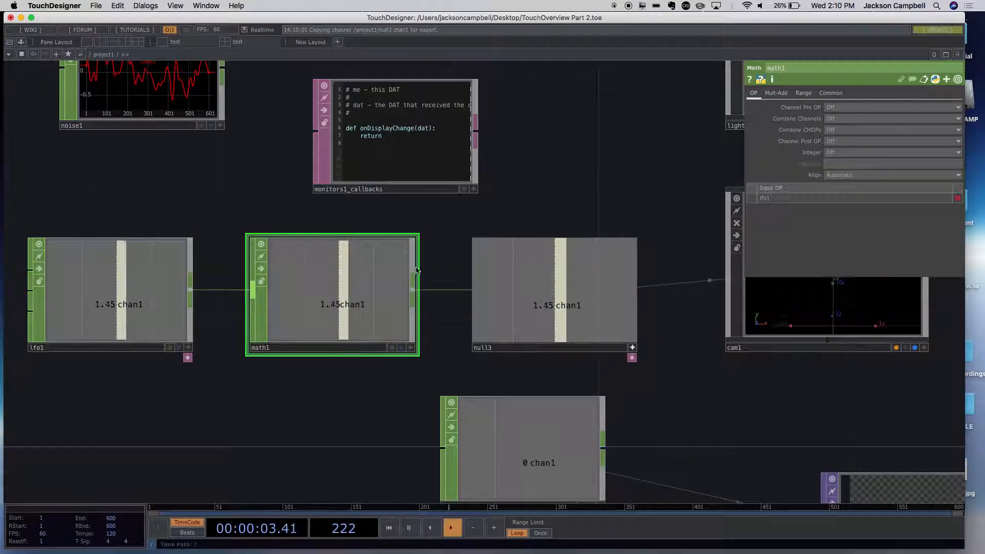
- Experiment with math1's Pre-Add and Multiply values, leaving both at 0
left_click_drag(426, 257, 378, 264)
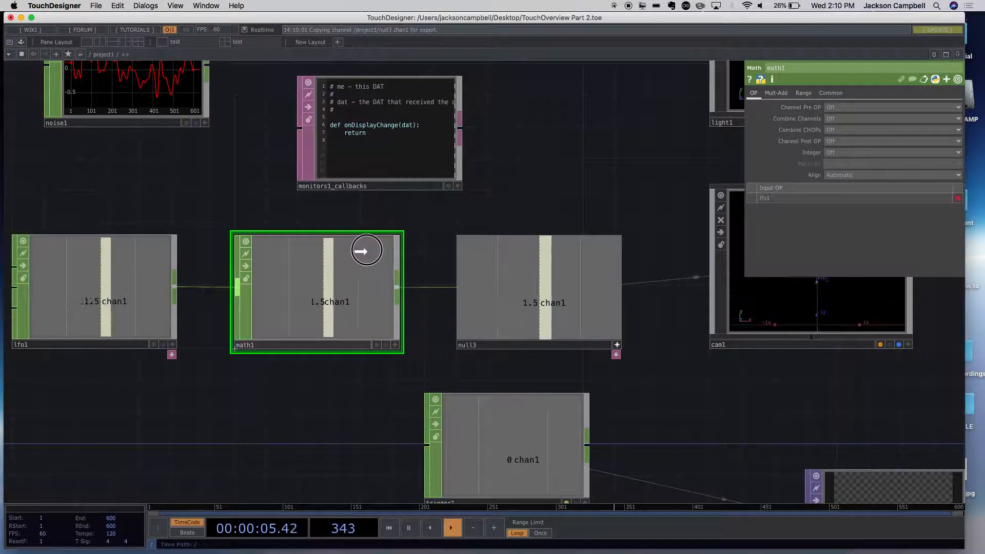
left_click_drag(663, 389, 590, 418)
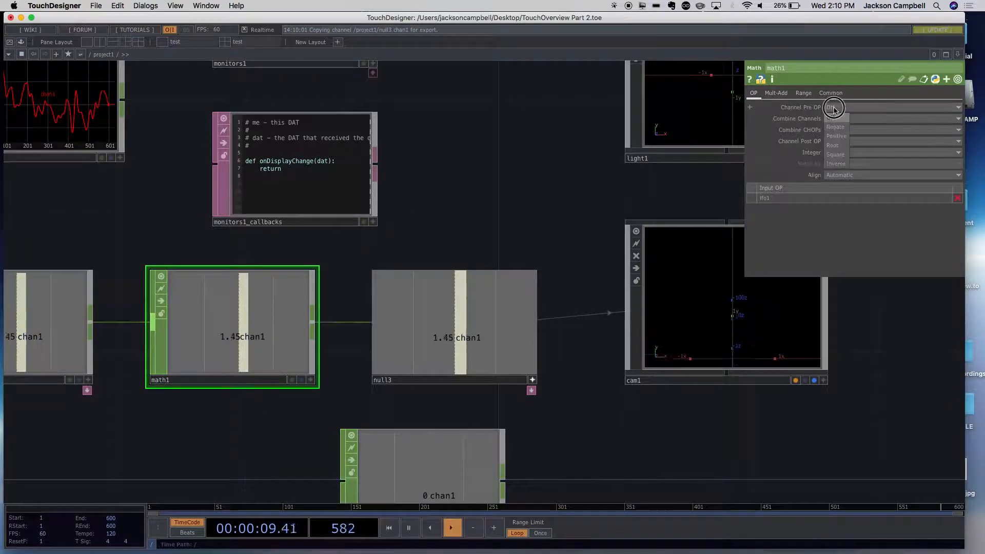
left_click(771, 94)
left_click(804, 95)
left_click(780, 95)
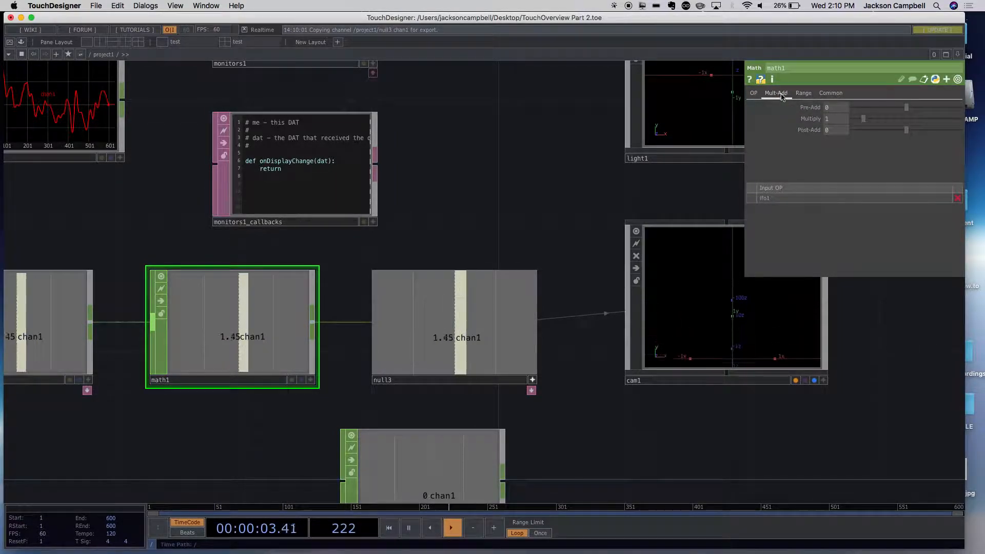
left_click_drag(865, 122, 892, 121)
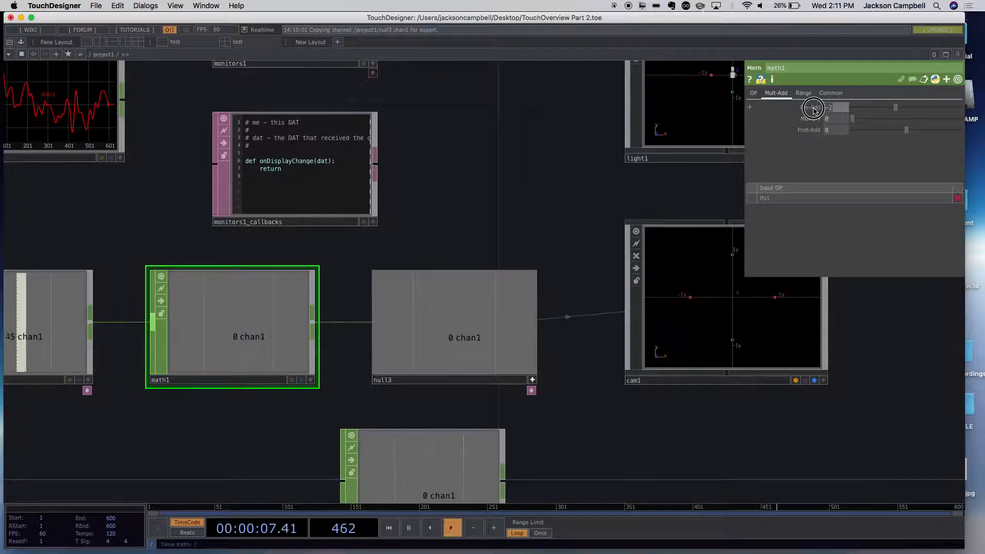
type("0")
left_click(938, 345)
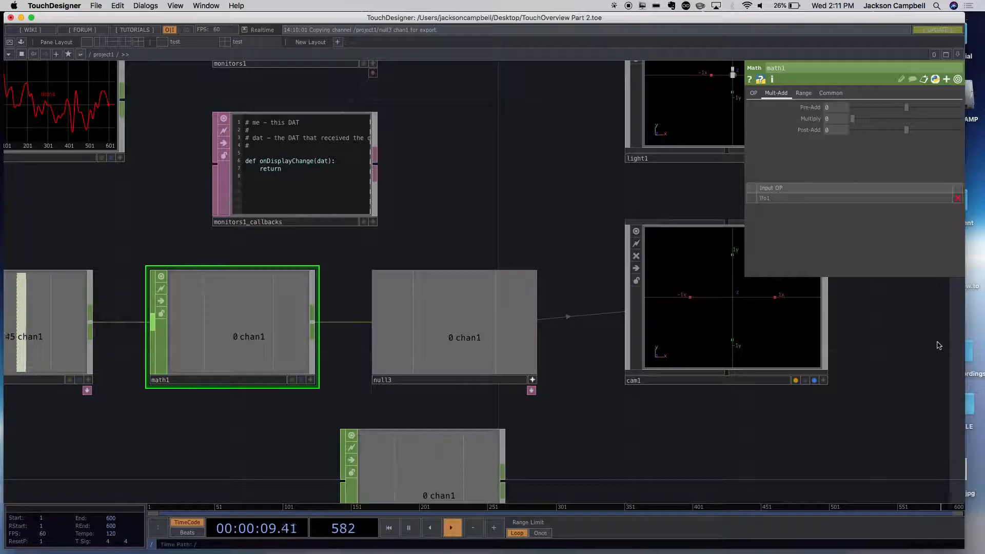
- Examine math1's From Range and To Range settings
left_click(804, 94)
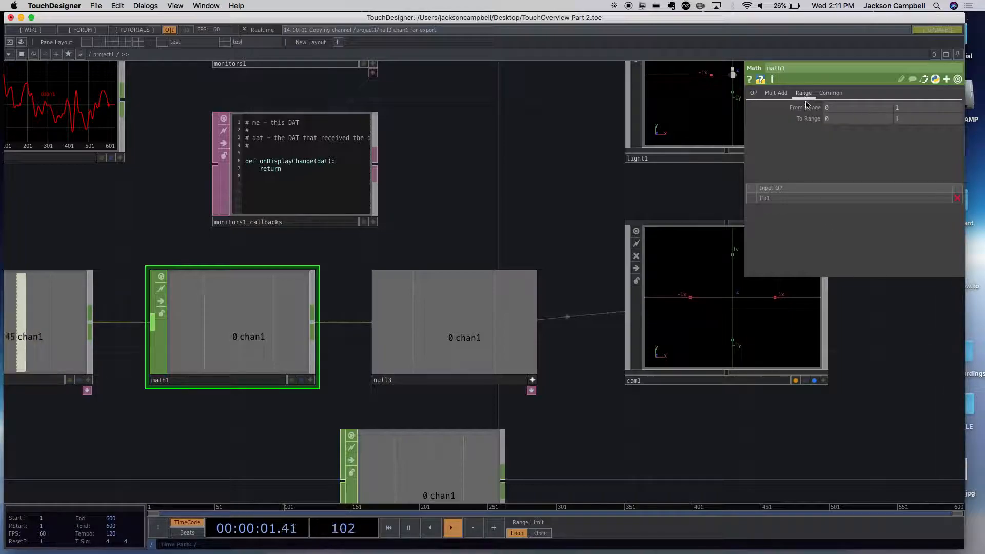
left_click_drag(897, 367, 747, 283)
scroll(518, 317, "down", 3)
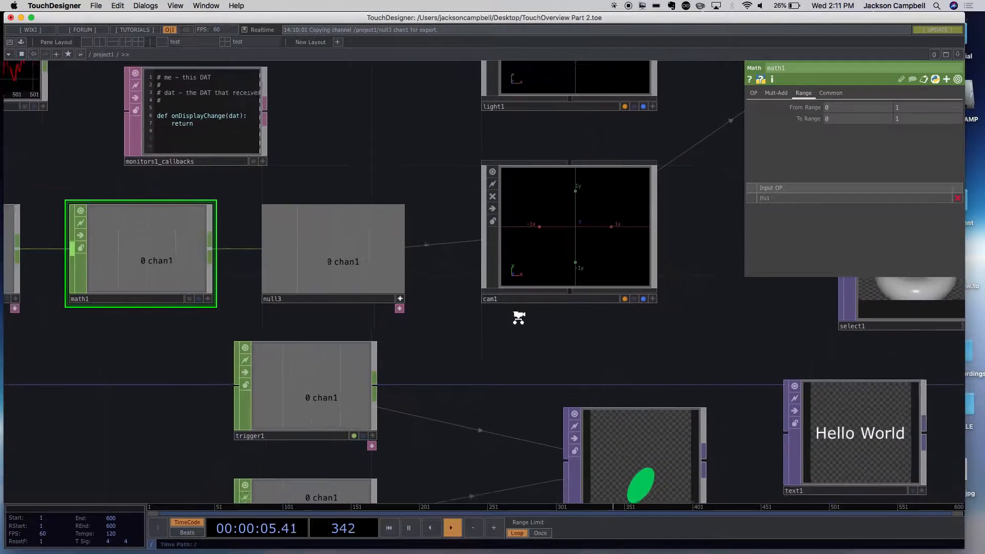
- Change the waveform type of lfo1 to Sine
left_click_drag(124, 376, 332, 370)
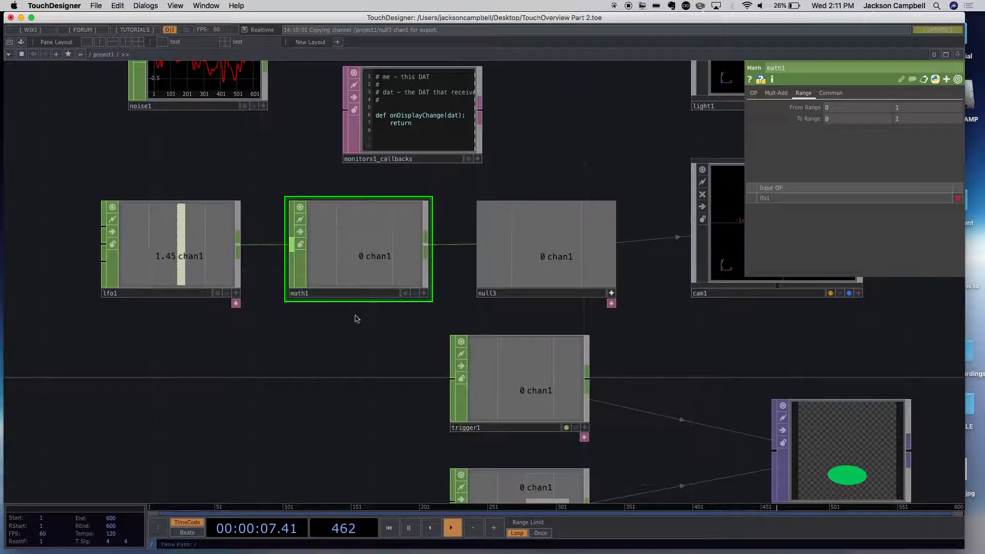
scroll(347, 345, "down", 4)
scroll(370, 355, "up", 5)
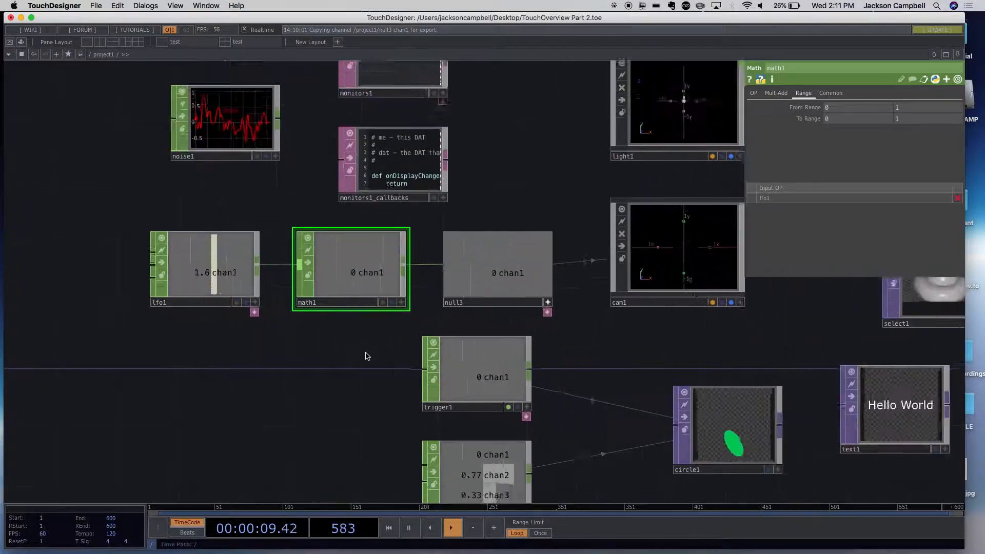
scroll(367, 352, "down", 1)
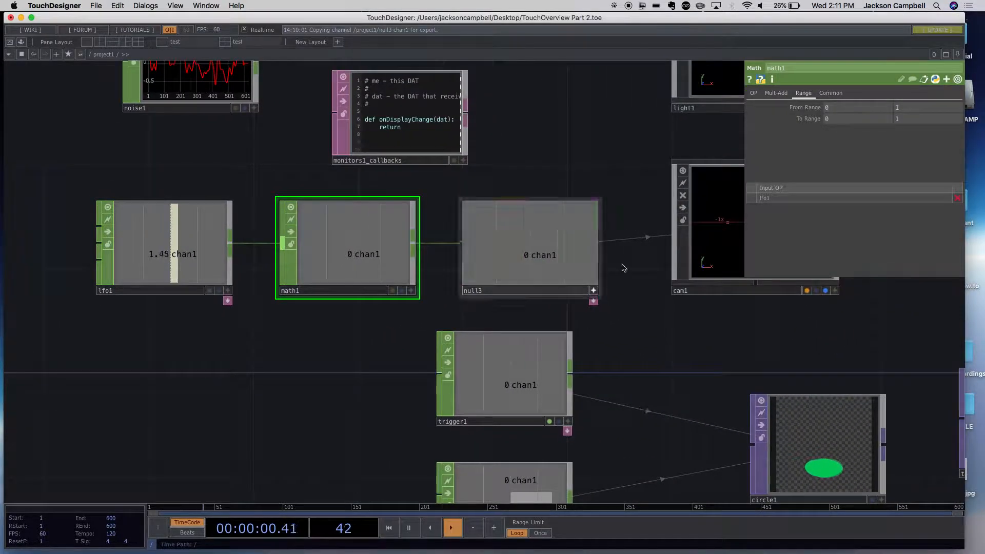
left_click(180, 270)
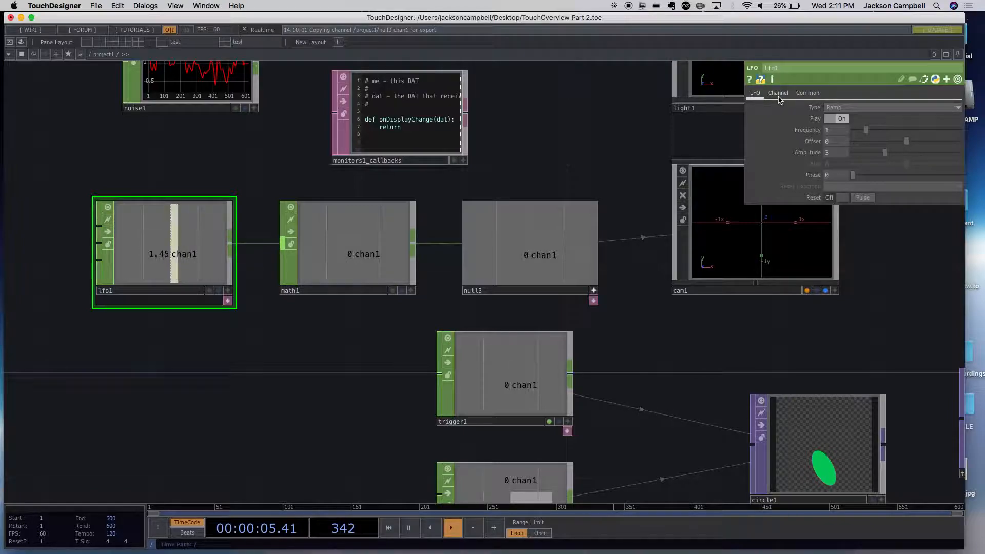
left_click(836, 108)
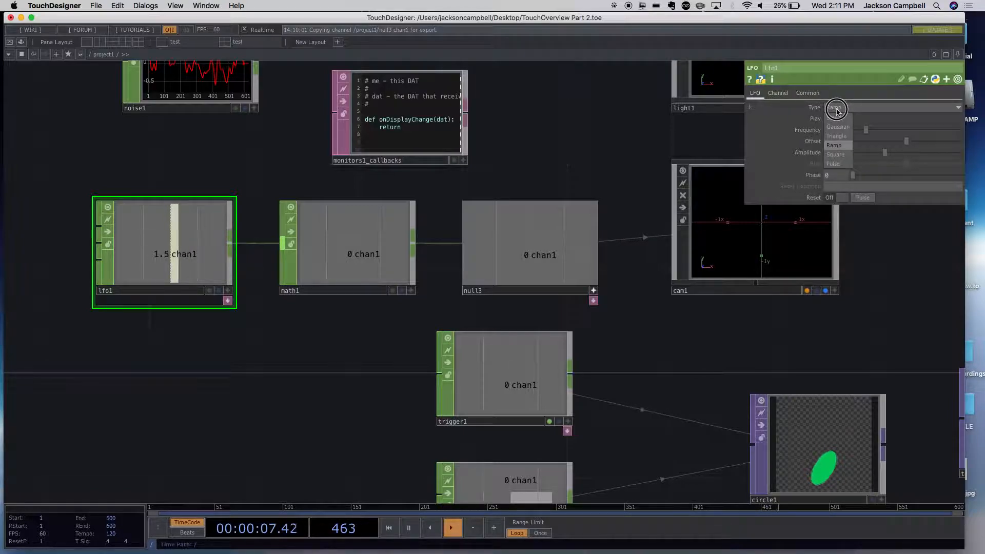
left_click(833, 119)
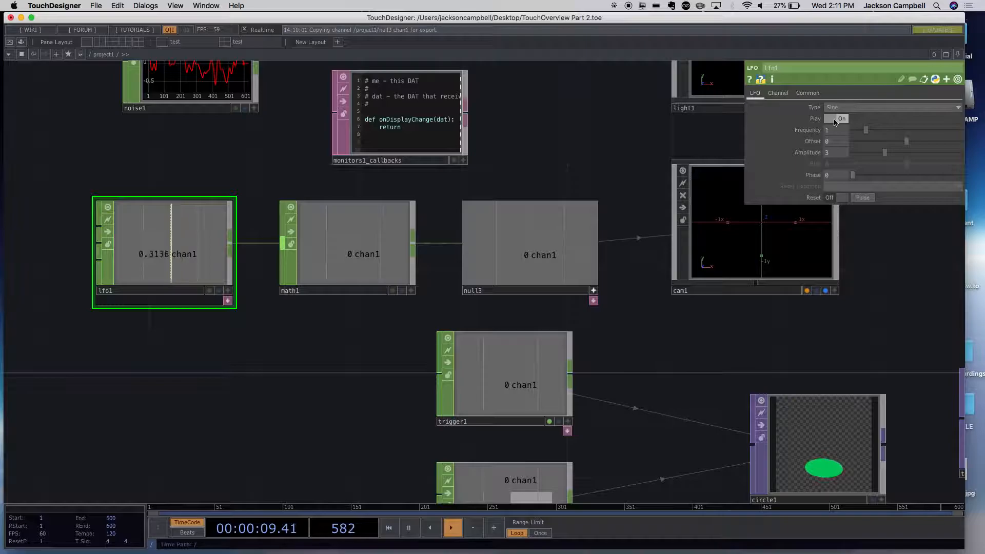
- Set lfo1's Amplitude to 1
left_click_drag(272, 387, 115, 455)
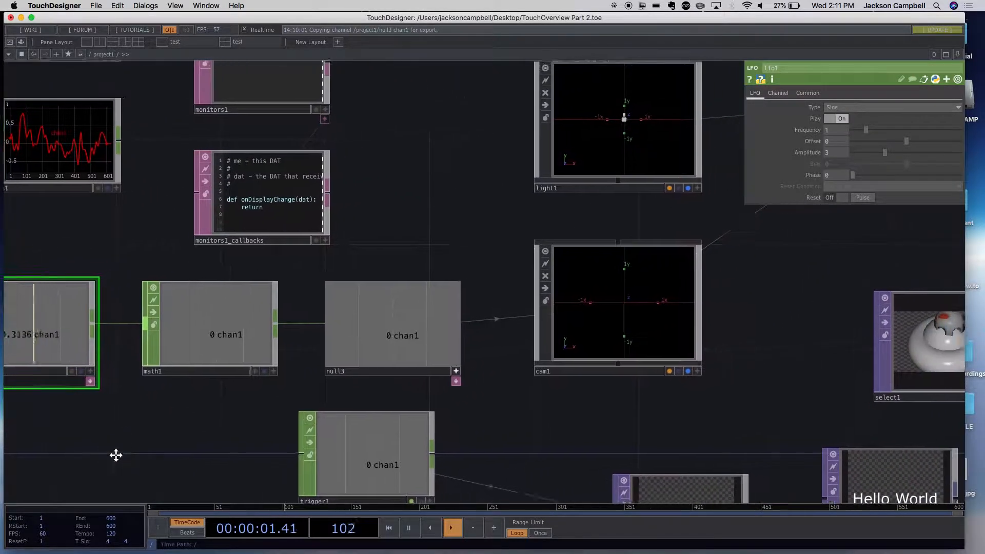
scroll(161, 418, "down", 3)
left_click_drag(164, 420, 301, 398)
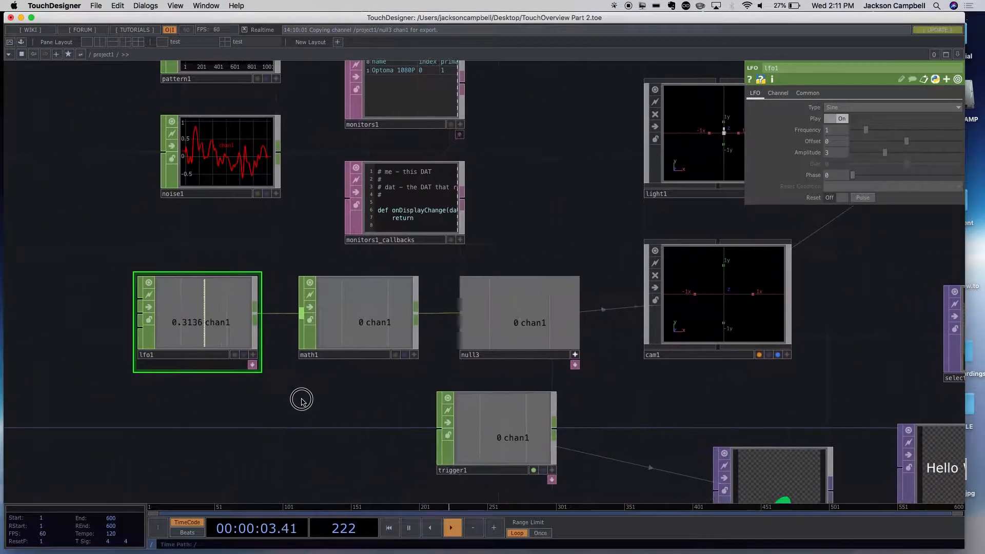
left_click(816, 154)
type("1")
key("Return")
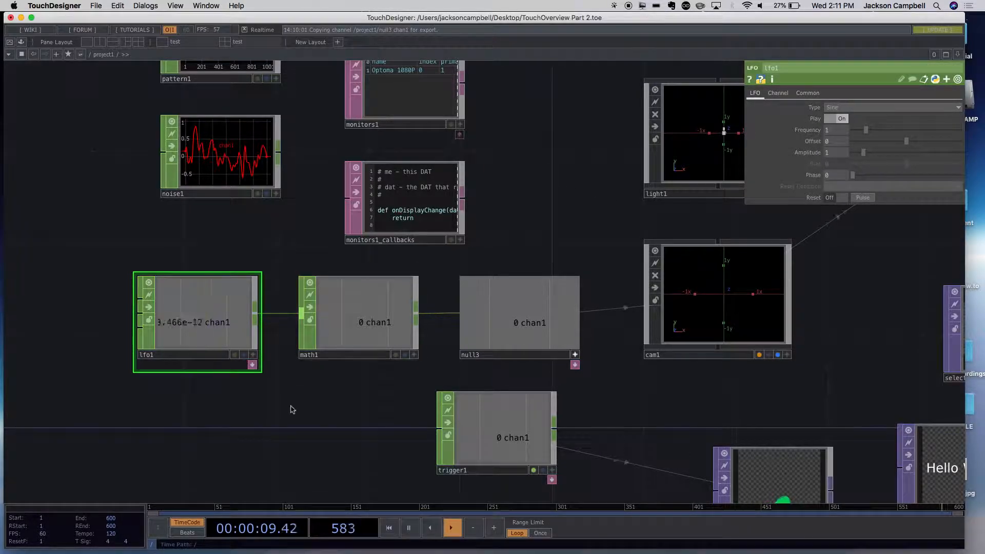
- Examine lfo1's output signal and its connection through math1 to null3
scroll(195, 363, "up", 2)
scroll(195, 362, "up", 1)
scroll(195, 330, "up", 3)
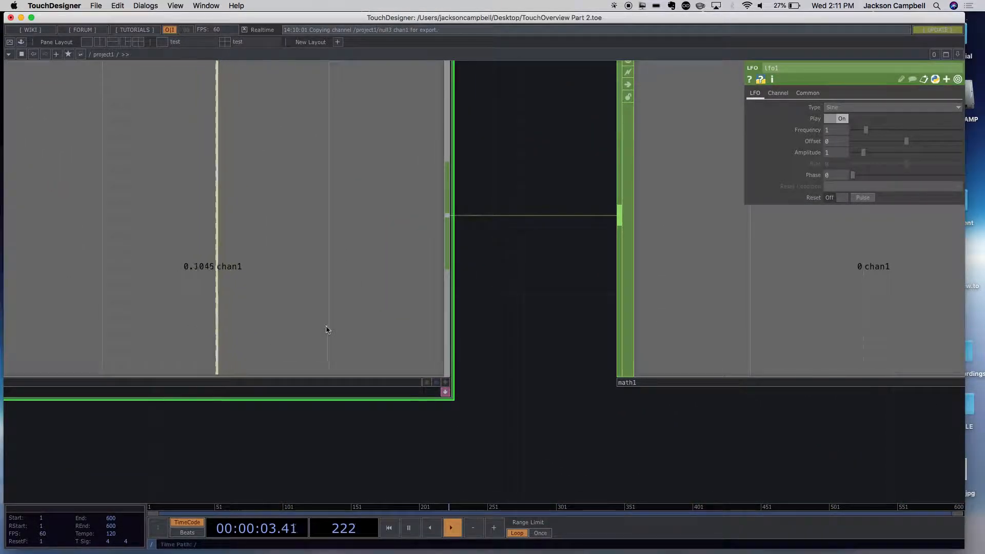
scroll(324, 330, "down", 5)
scroll(327, 325, "up", 3)
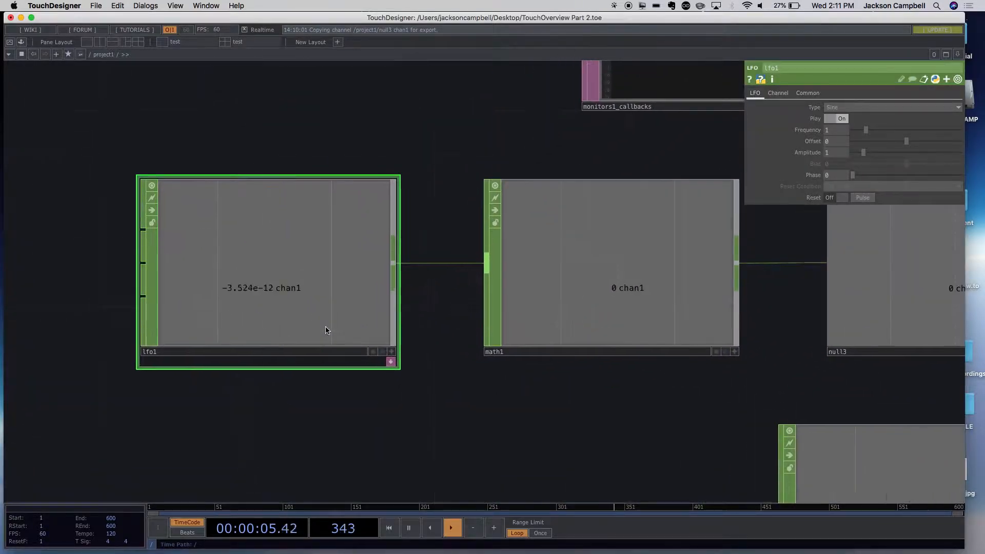
scroll(328, 330, "down", 2)
left_click_drag(451, 405, 253, 416)
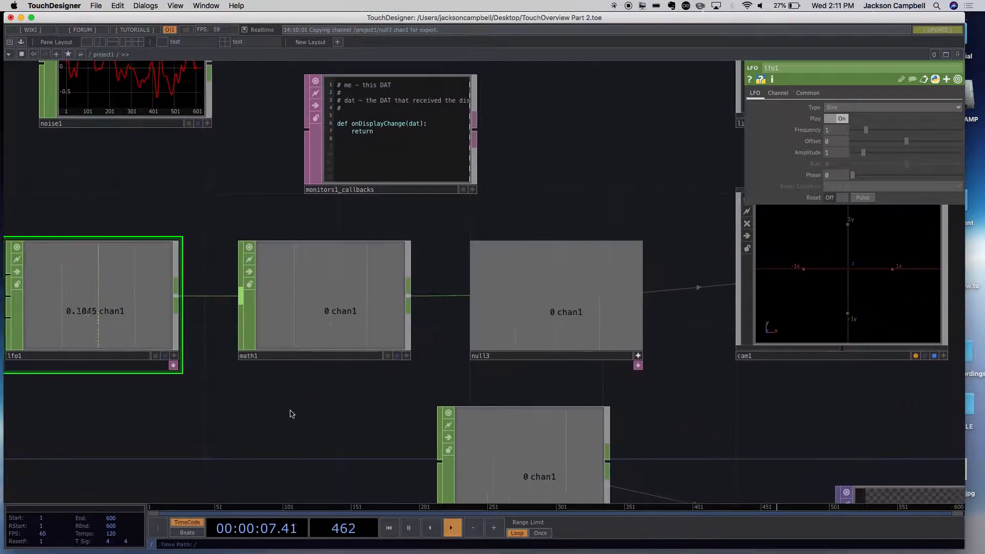
- Set math1's From Range to -1 to 1 and both To Range values to .2
scroll(454, 376, "down", 2)
left_click(341, 339)
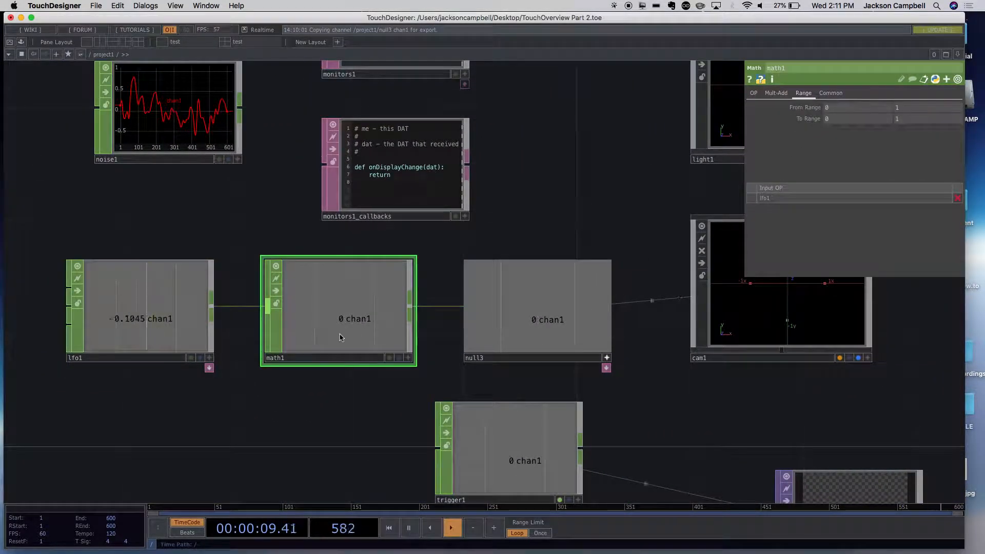
left_click_drag(849, 110, 823, 109)
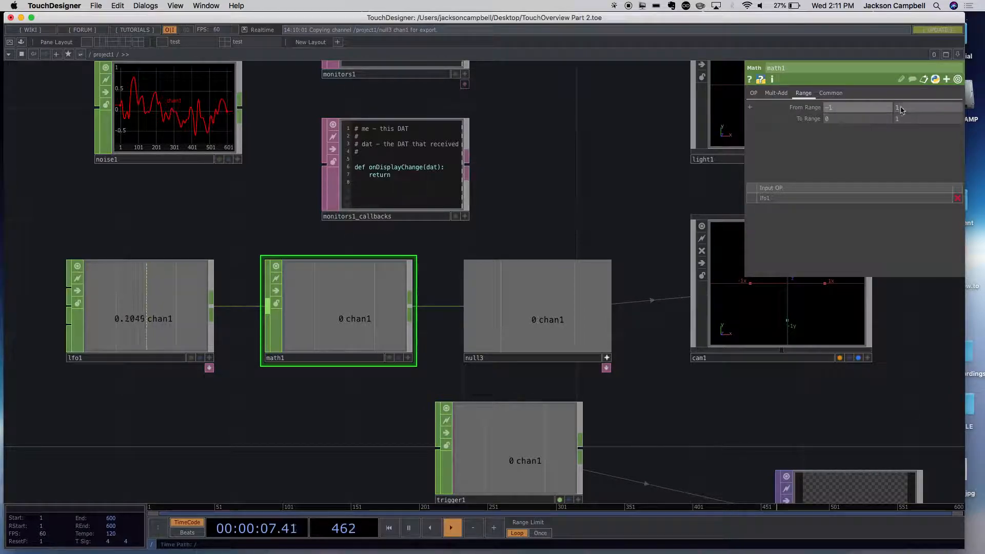
left_click(863, 125)
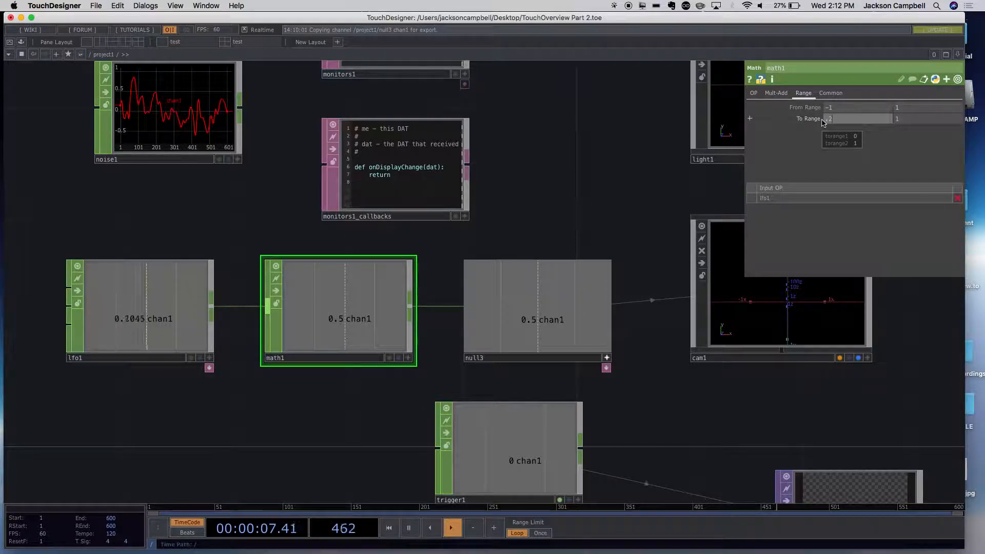
left_click_drag(902, 121, 894, 123)
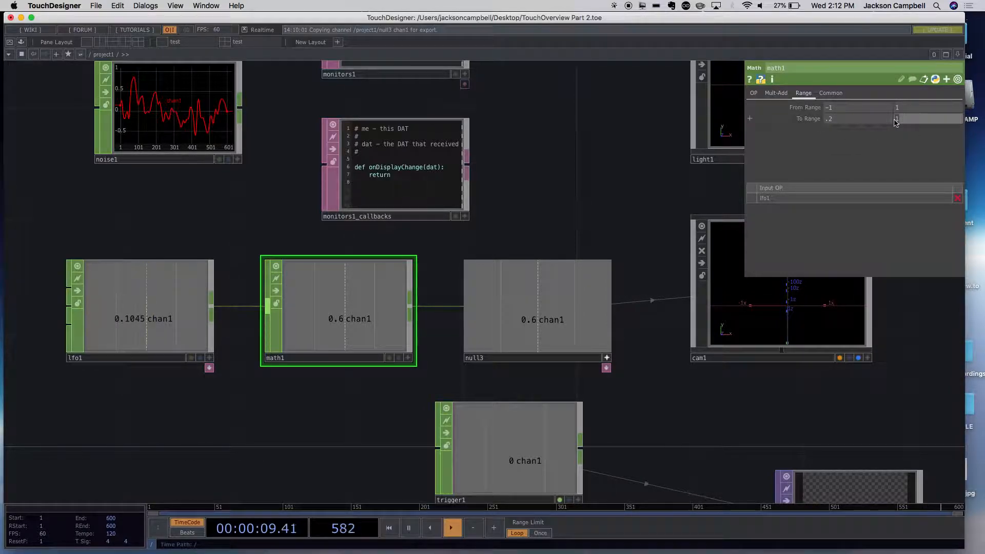
type(".2")
key("Return")
- Switch cam1's Translate Y out of export mode and back to exporting null3's chan1
scroll(623, 227, "down", 5)
scroll(815, 399, "up", 5)
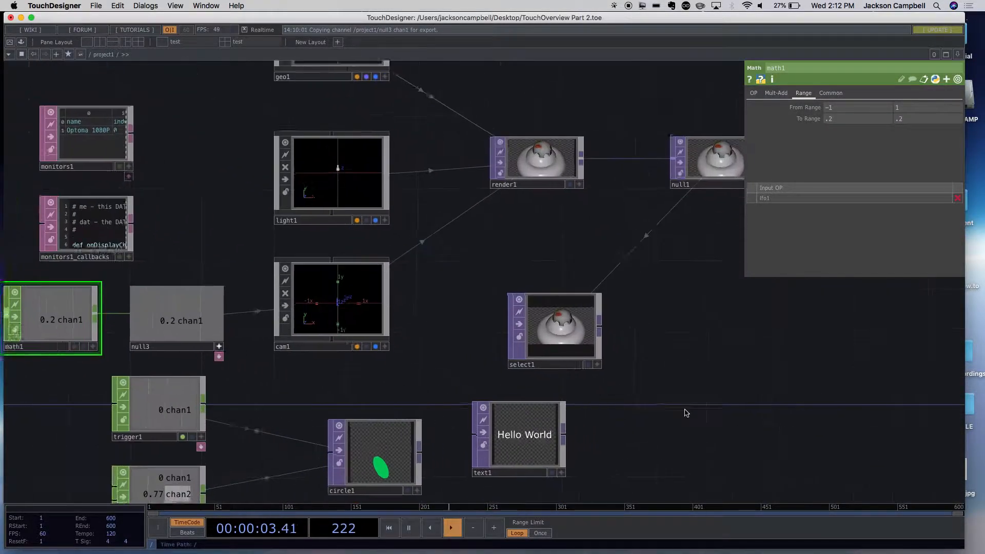
scroll(686, 413, "up", 1)
left_click_drag(391, 385, 497, 345)
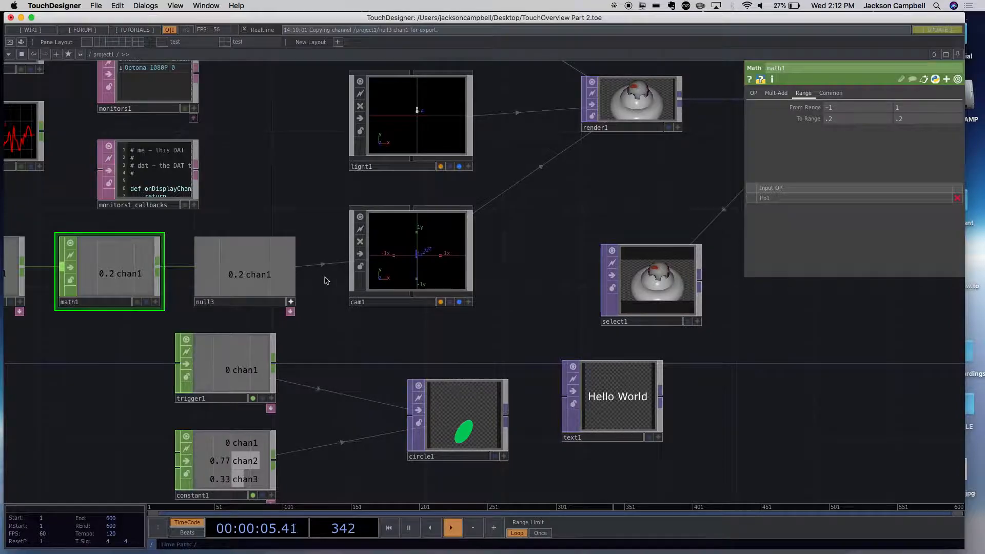
scroll(325, 280, "up", 3)
left_click(442, 266)
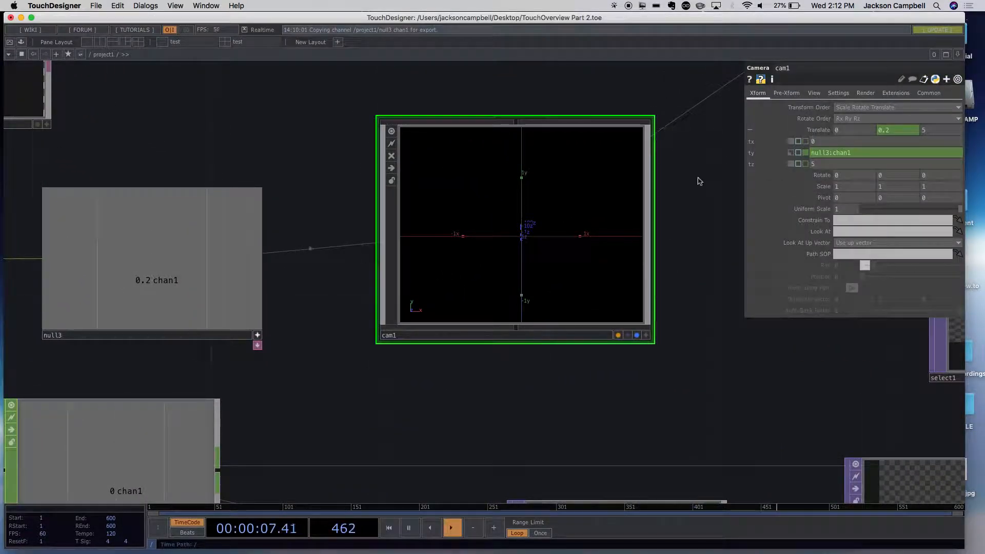
left_click(792, 153)
left_click(805, 153)
scroll(723, 313, "down", 5)
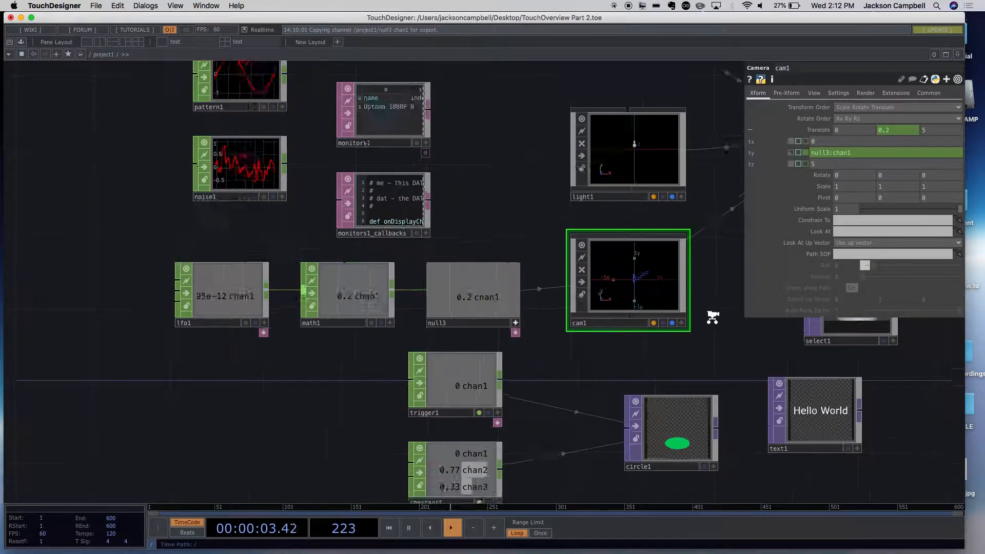
scroll(410, 310, "up", 3)
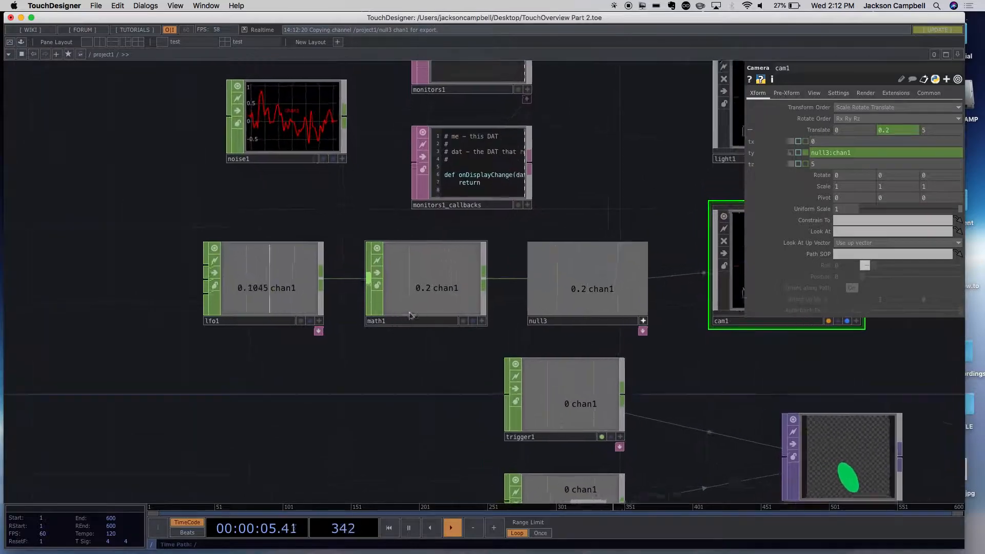
- Set math1's lower To Range value to -0.2 and review its Mult-Add and channel operation settings
left_click(410, 310)
left_click(753, 94)
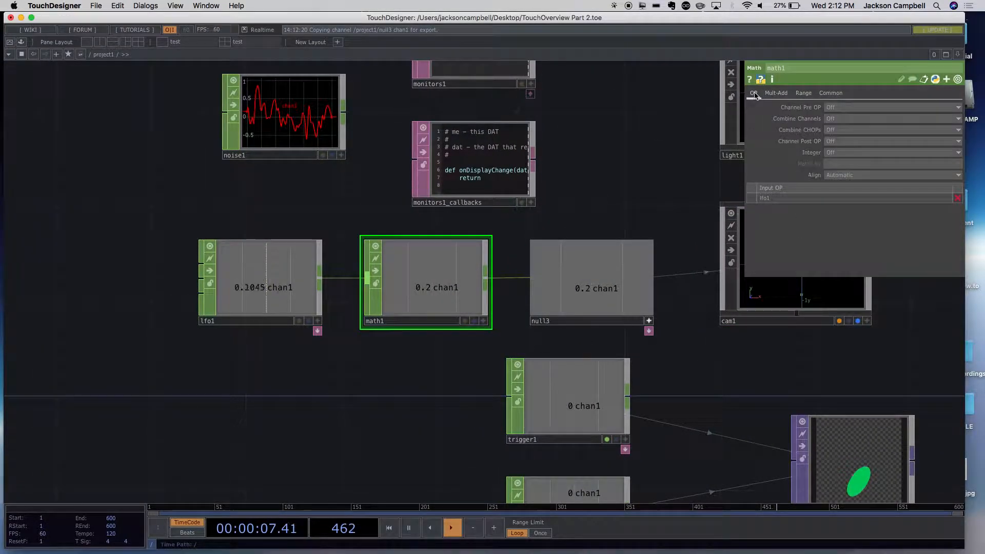
left_click(770, 94)
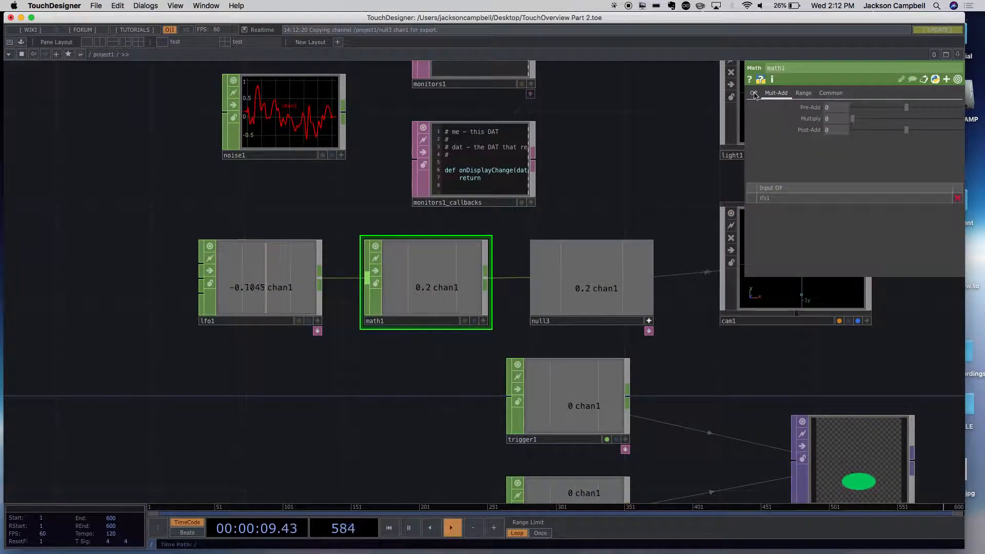
left_click(751, 94)
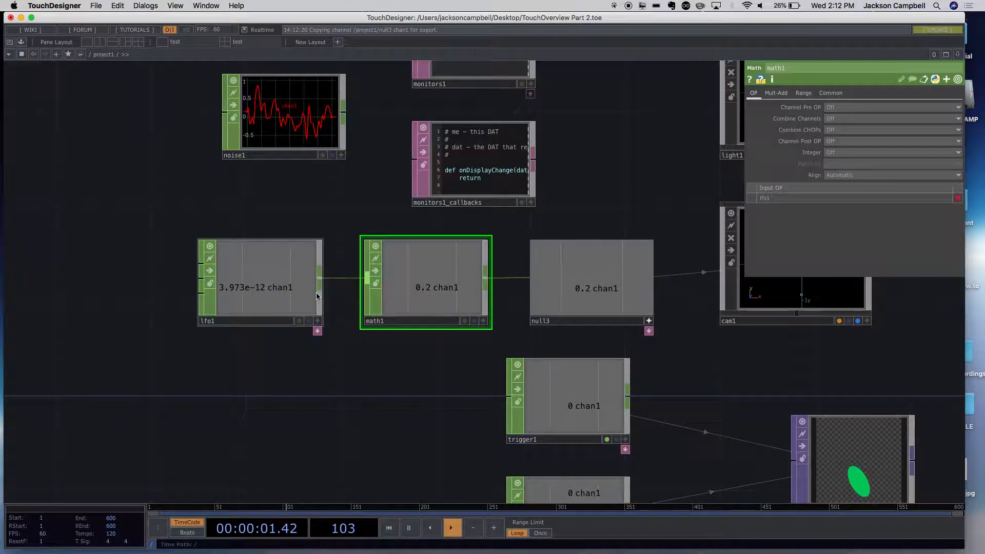
left_click(400, 286)
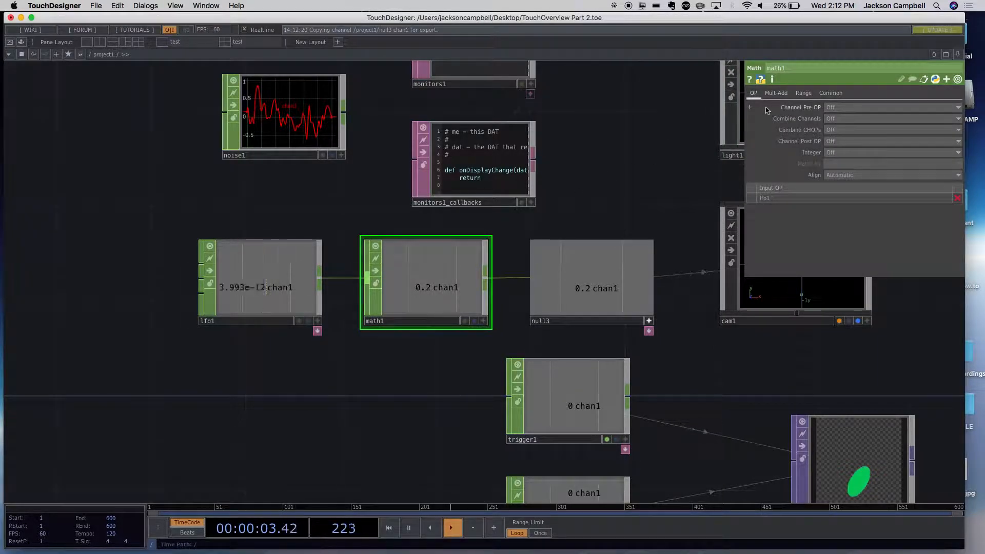
left_click(797, 96)
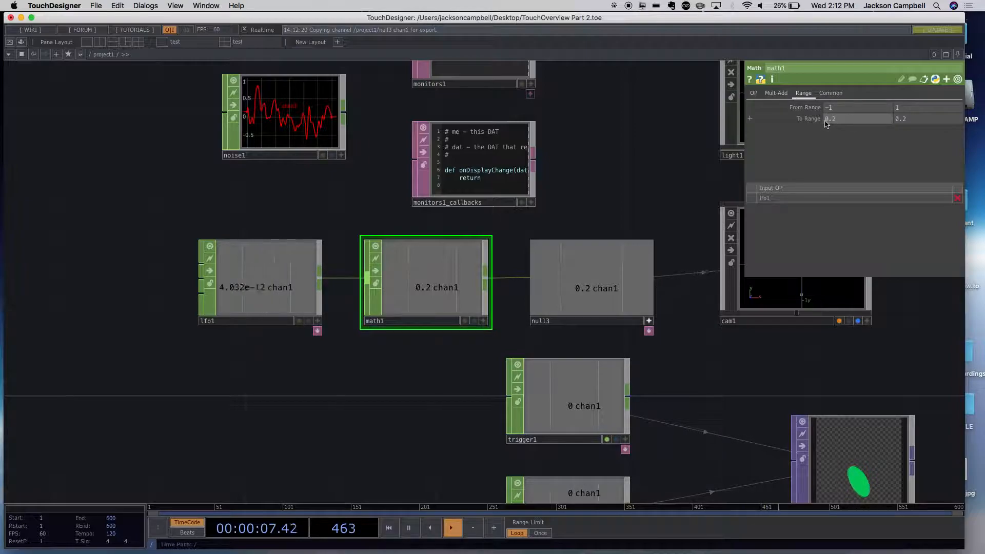
left_click(622, 169)
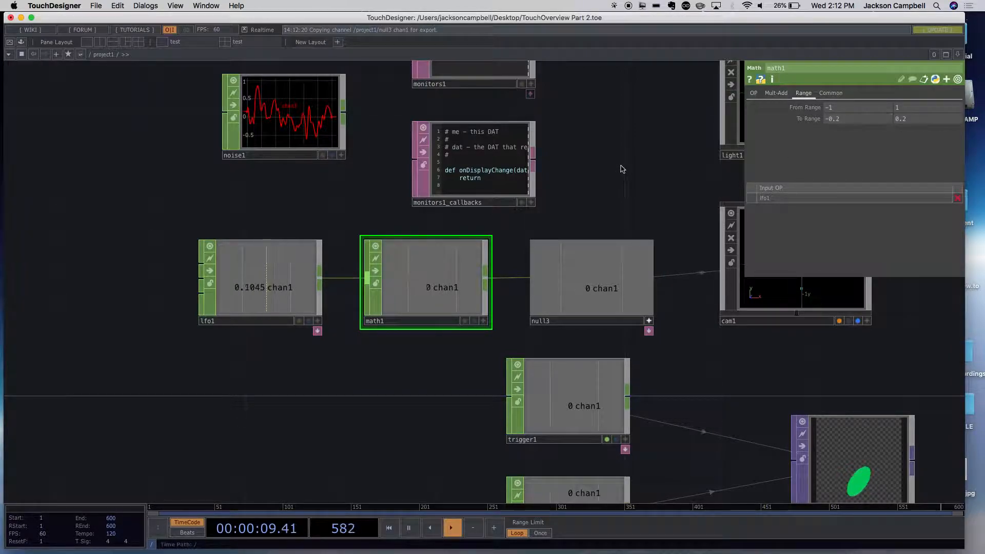
left_click_drag(661, 197, 423, 195)
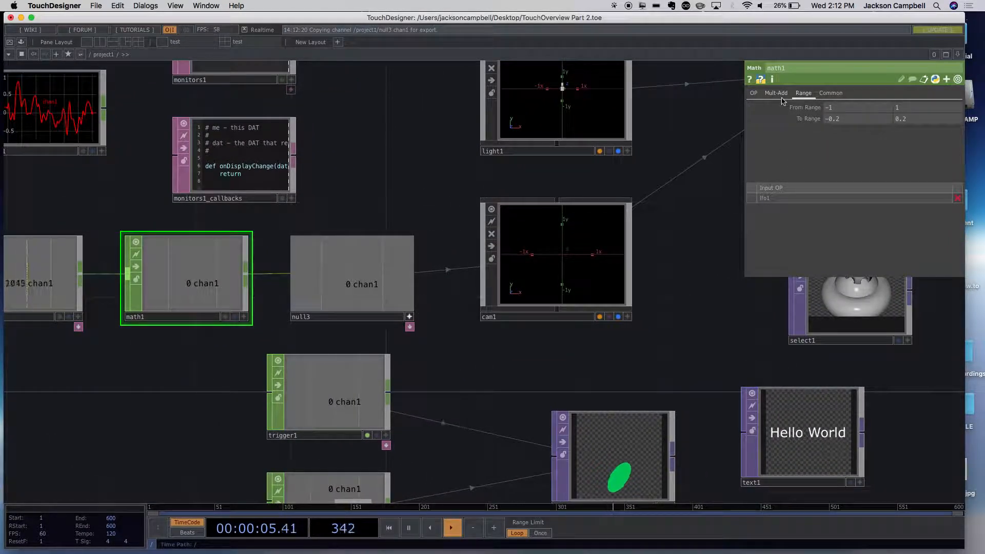
left_click(753, 92)
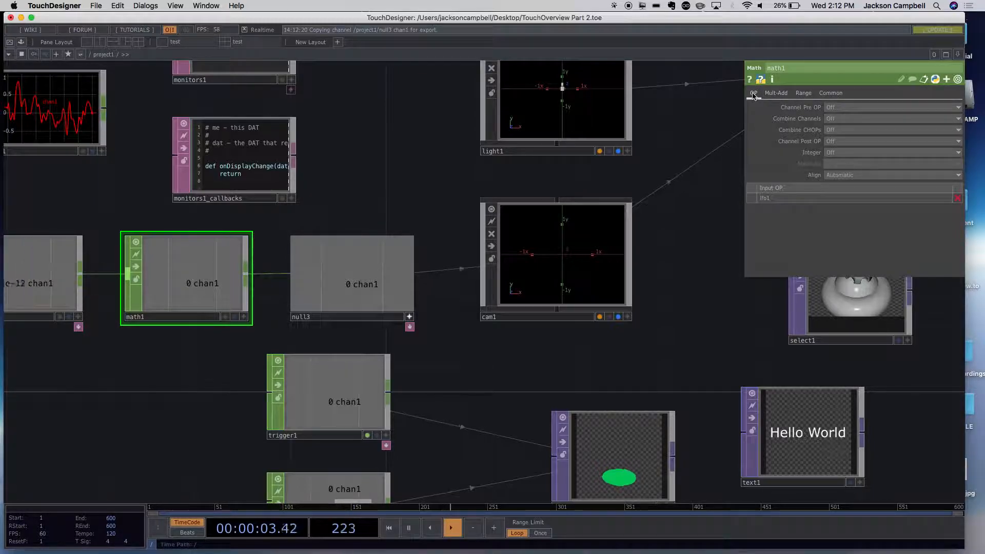
left_click_drag(675, 294, 820, 237)
mouse_move(337, 231)
left_mouse_down()
mouse_move(372, 248)
mouse_move(333, 259)
mouse_move(333, 236)
left_mouse_up()
double_click(138, 348)
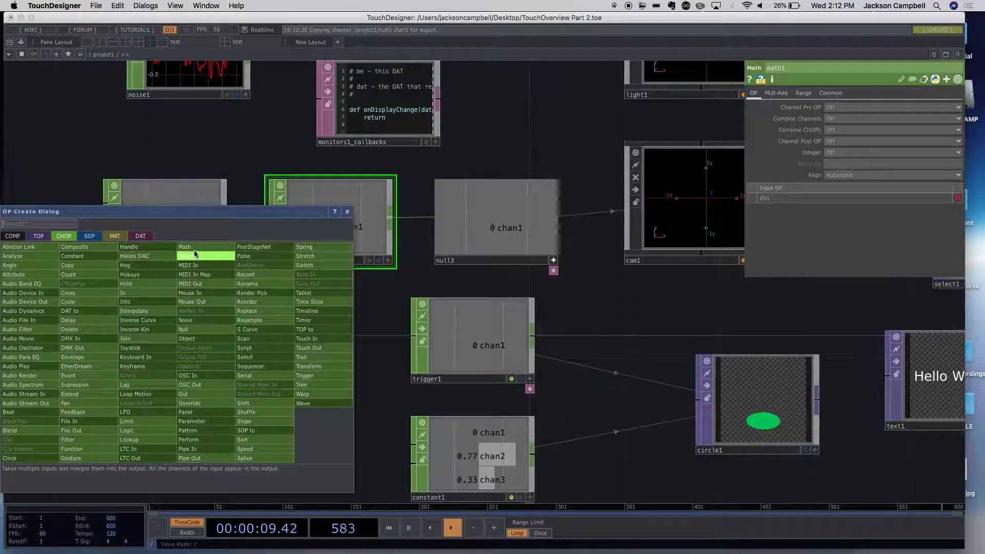
left_click(190, 247)
left_click(170, 332)
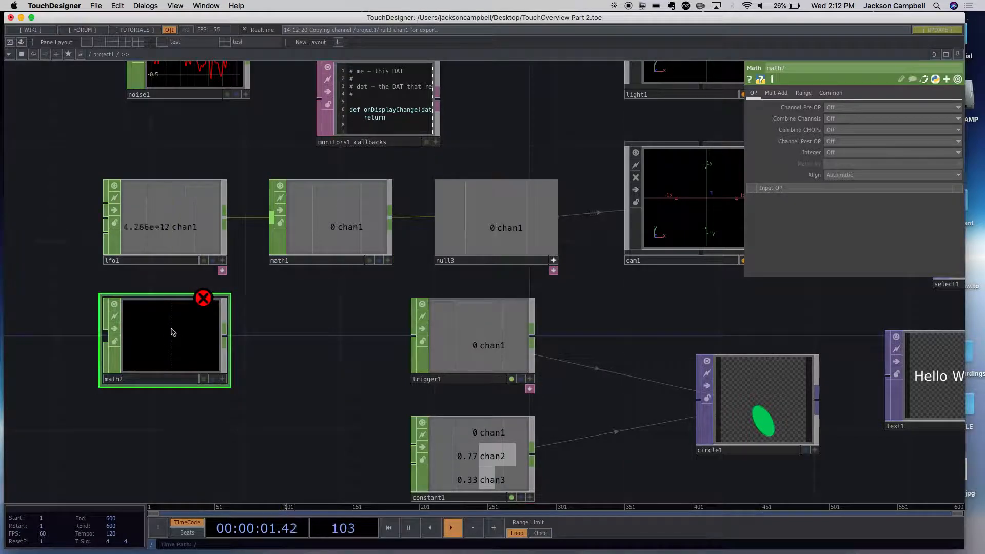
key("Delete")
- Place a new LFO CHOP below lfo1 and delete lfo1 from the network
double_click(143, 352)
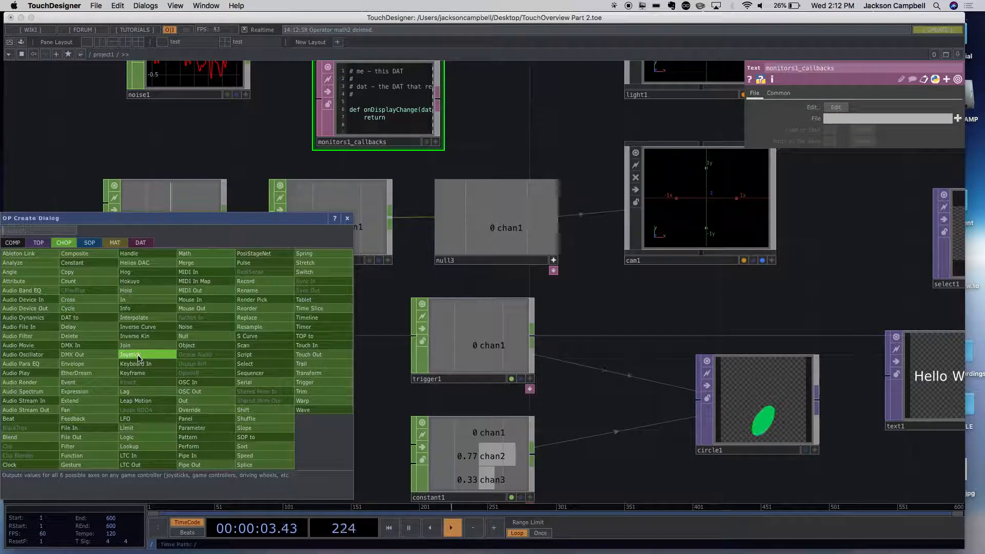
type("lf")
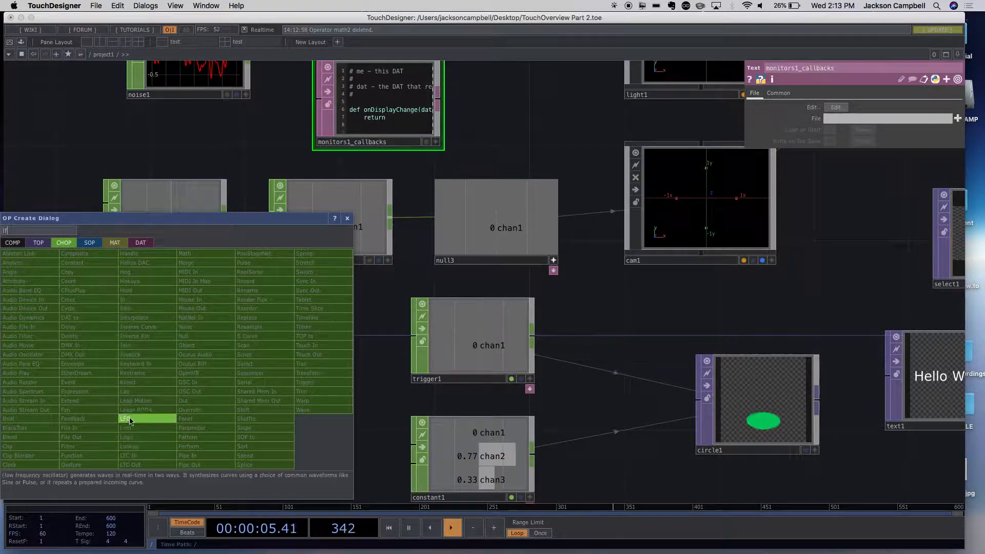
left_click(125, 418)
left_click(92, 384)
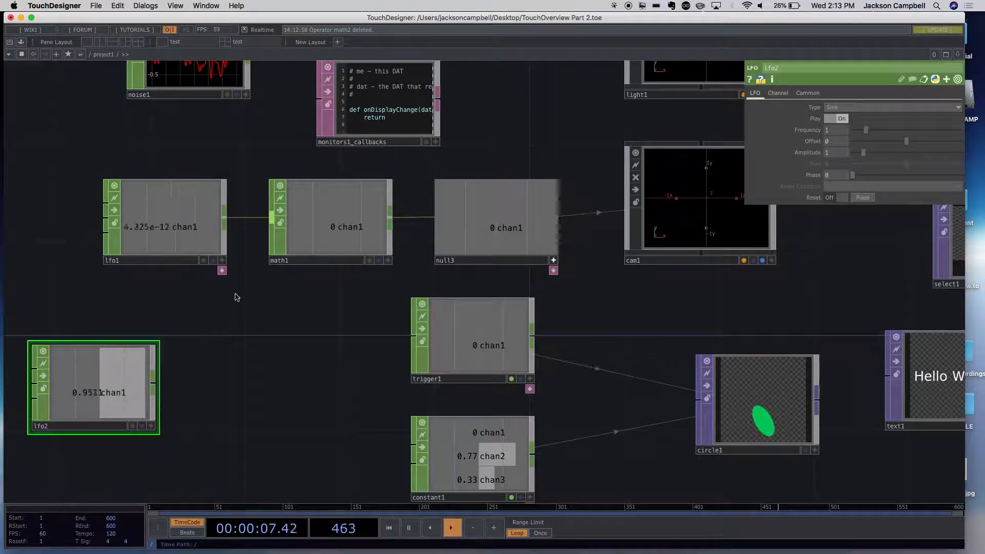
left_click(184, 238)
key("Delete")
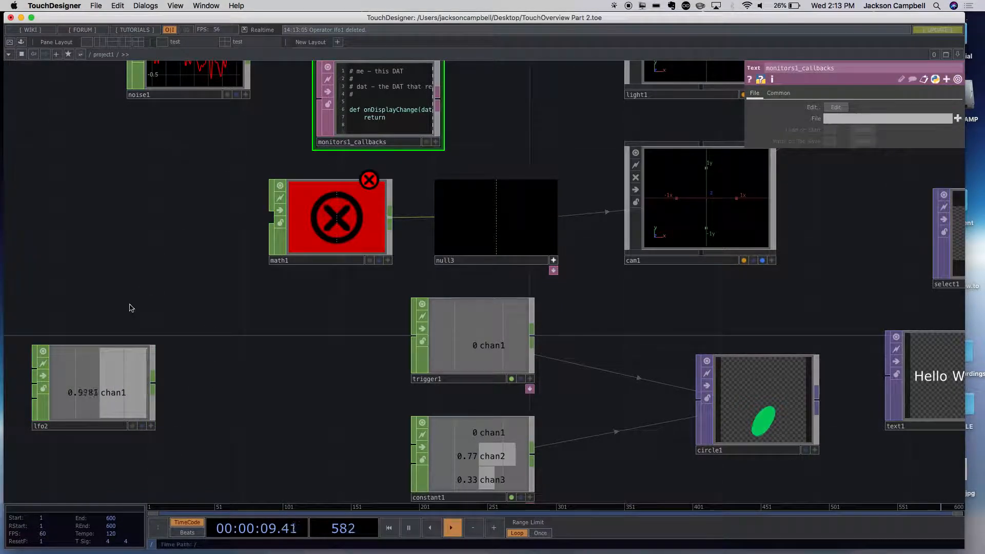
- Place lfo2 in line with math1 as its input, and delete math1 so lfo2 feeds null3 directly
left_click_drag(124, 395, 276, 218)
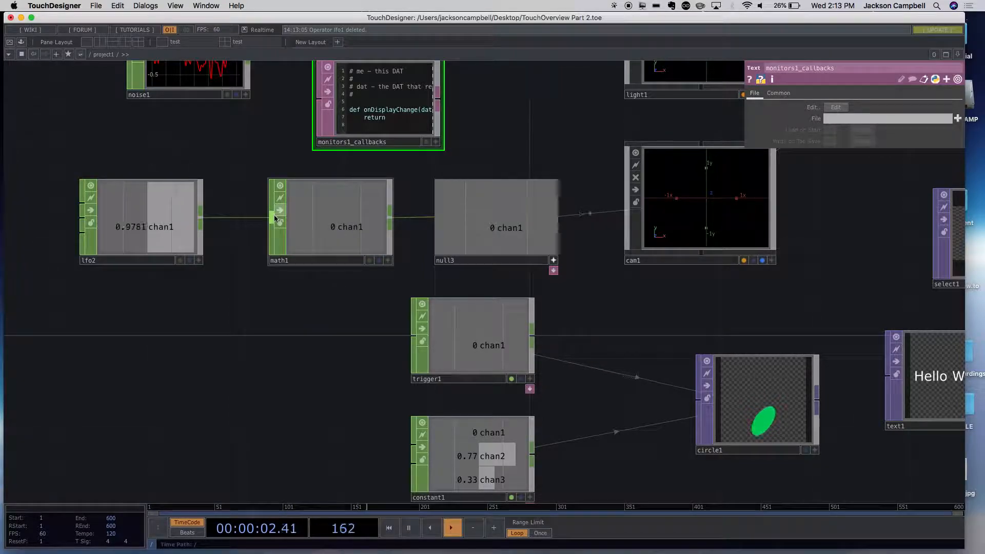
left_click(326, 237)
key("Delete")
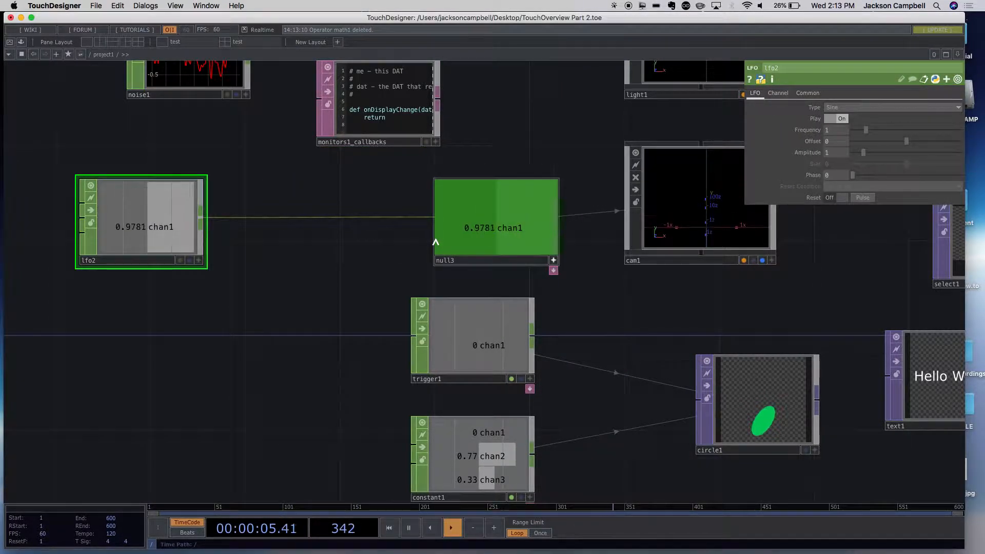
- Insert a new Math CHOP on the wire between lfo2 and null3 and align it with them
right_click(336, 221)
left_click(351, 211)
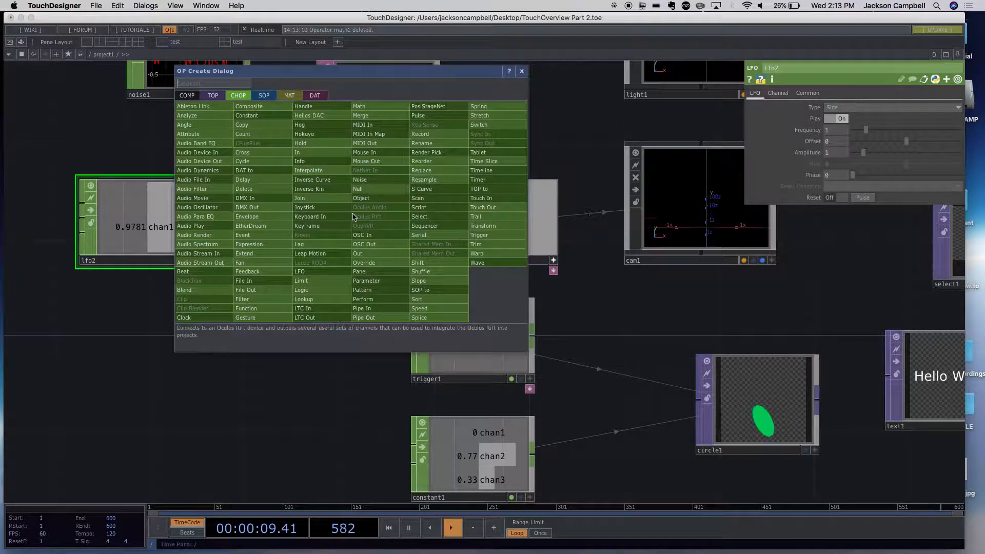
left_click(359, 106)
left_click(323, 208)
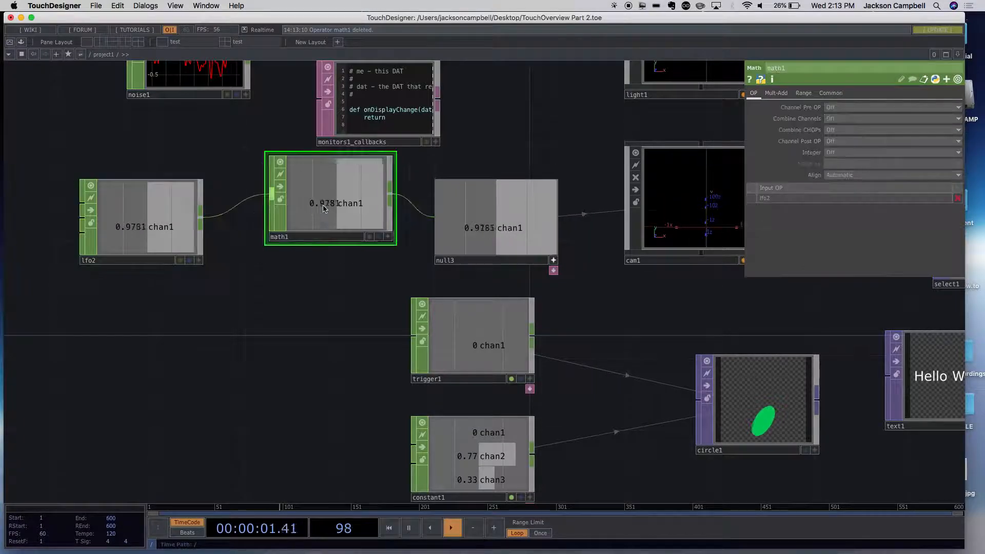
left_click_drag(325, 207, 317, 229)
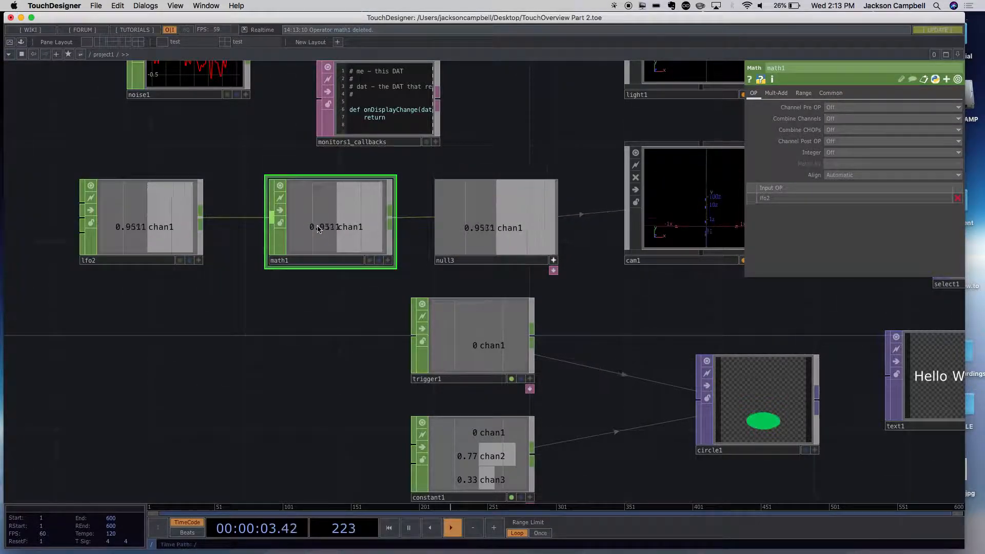
- Set the new math1's lower From Range value to -1
left_click(804, 93)
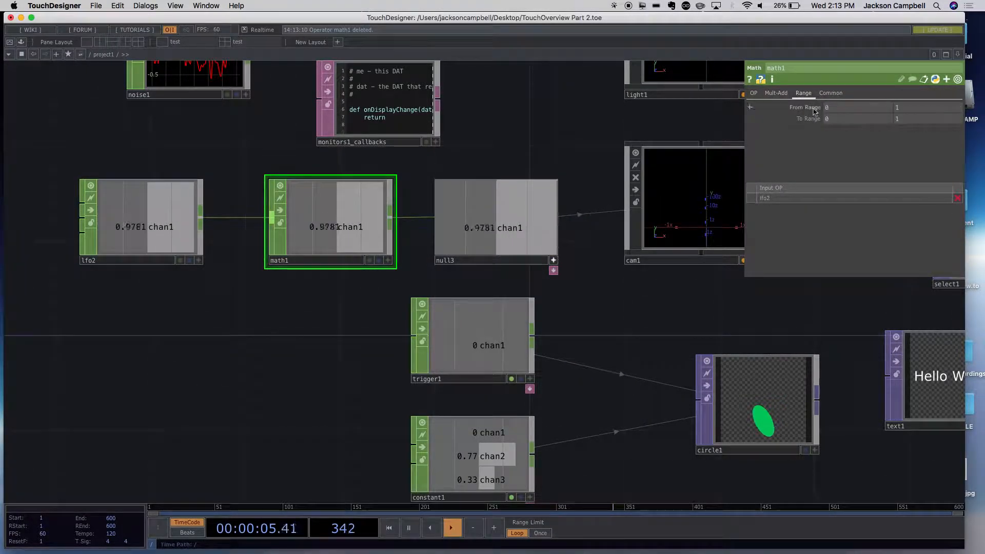
left_click_drag(852, 108, 809, 105)
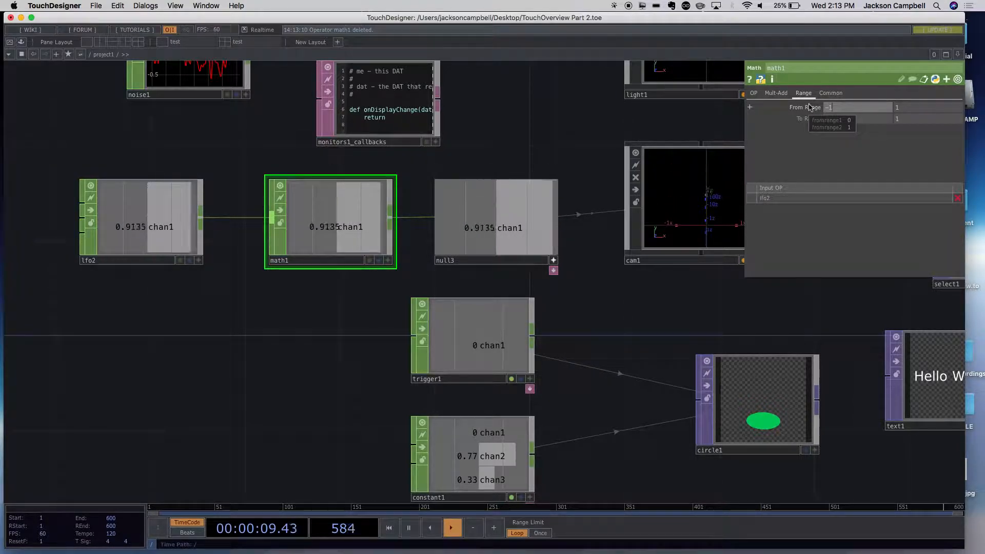
left_click(850, 121)
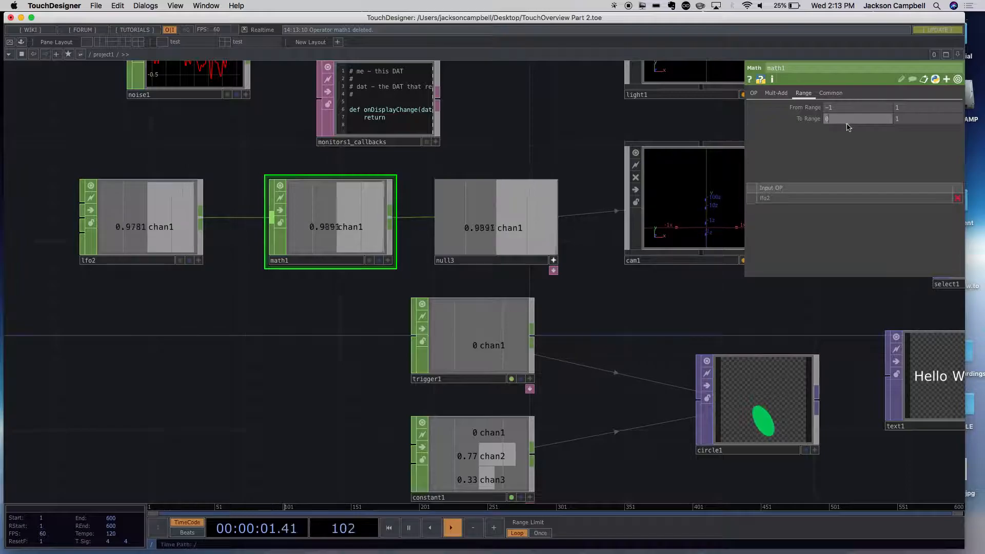
- Set math1's To Range to -.2 and .2
scroll(642, 300, "down", 5)
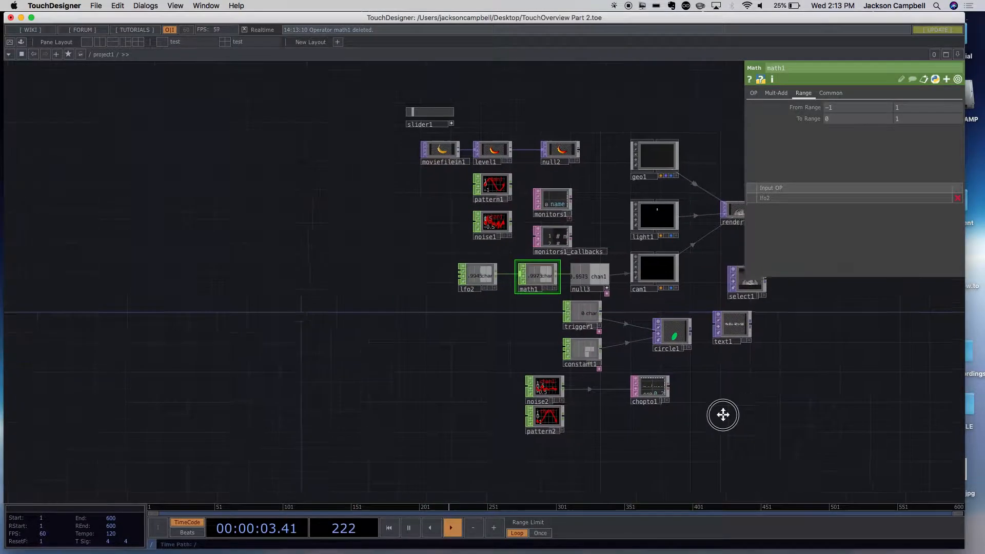
left_click_drag(722, 414, 502, 484)
scroll(629, 385, "up", 10)
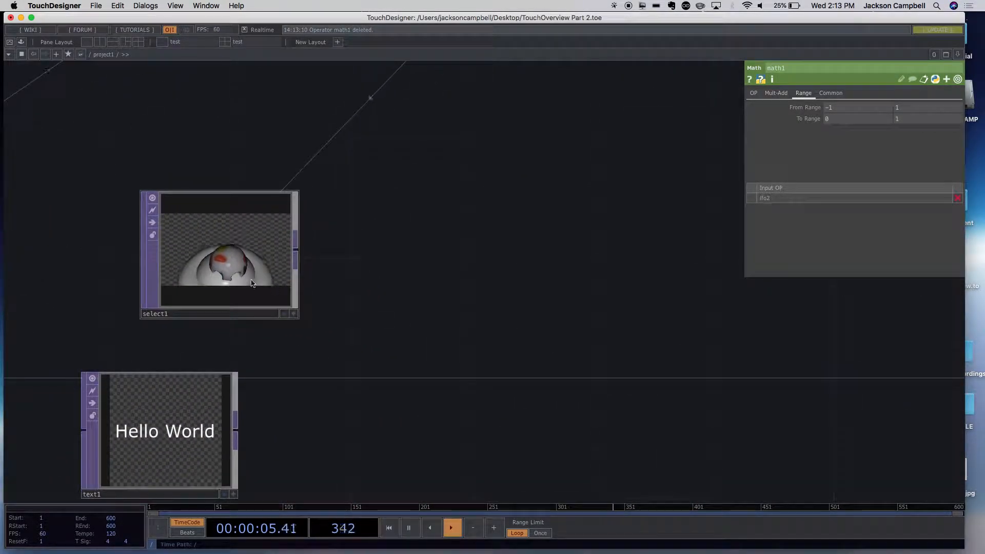
scroll(437, 297, "down", 2)
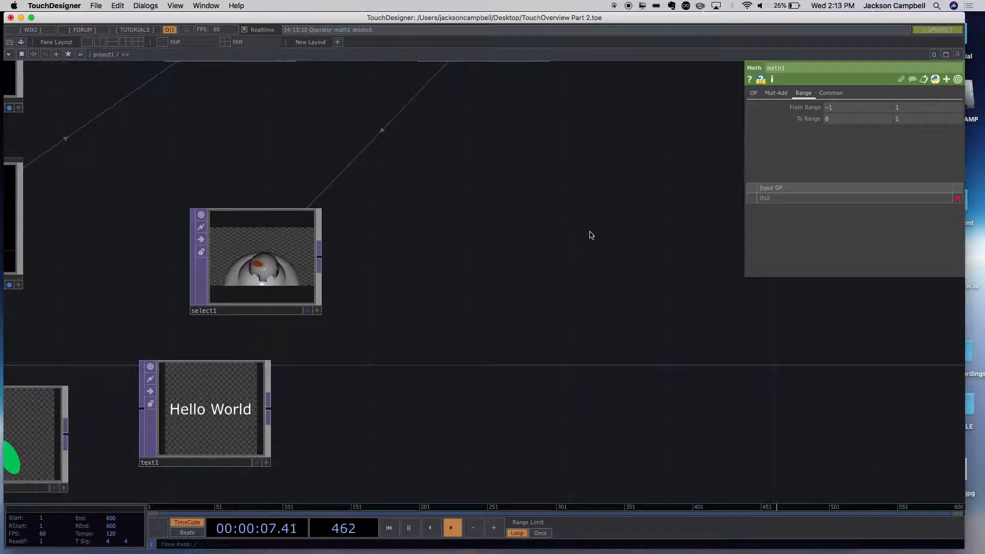
scroll(589, 193, "down", 5)
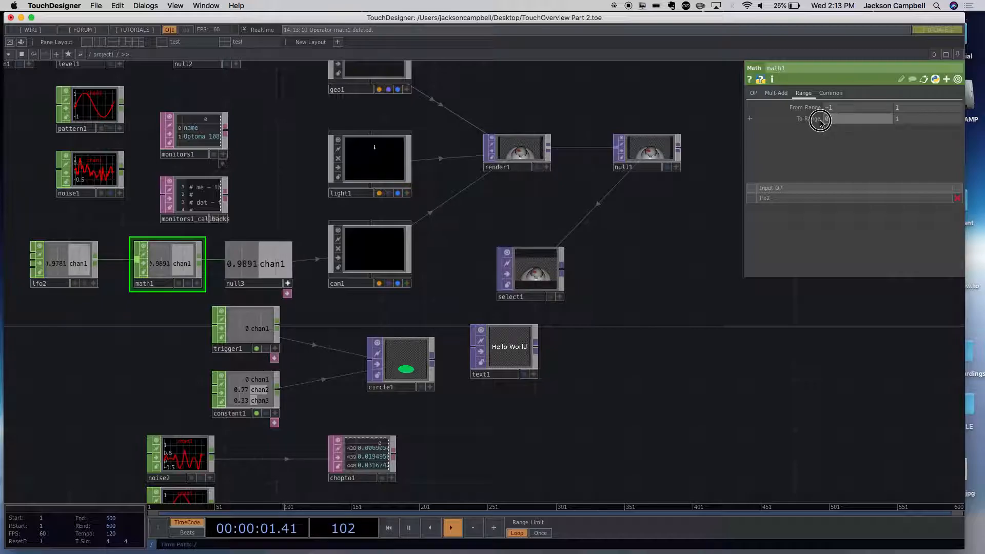
type(".2")
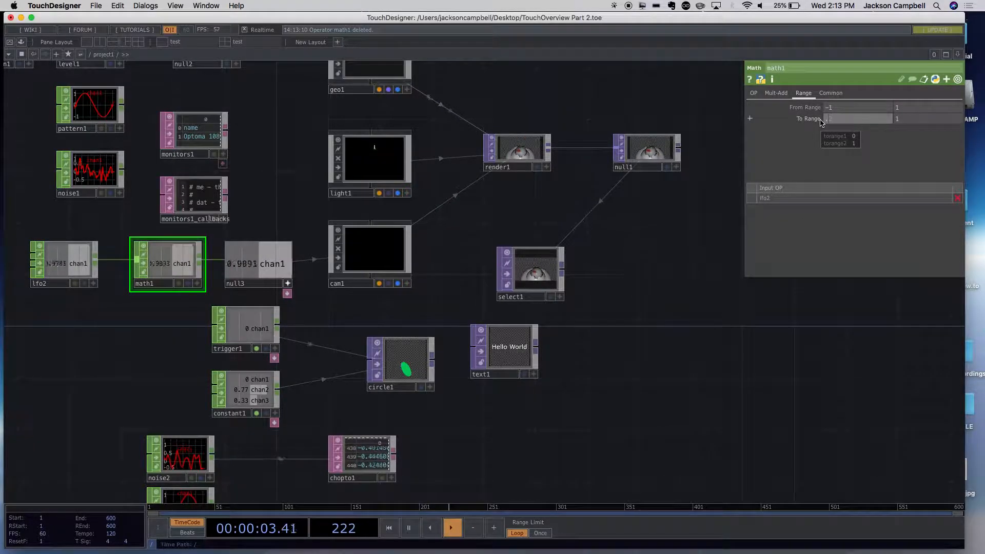
key("BackSpace")
key("BackSpace")
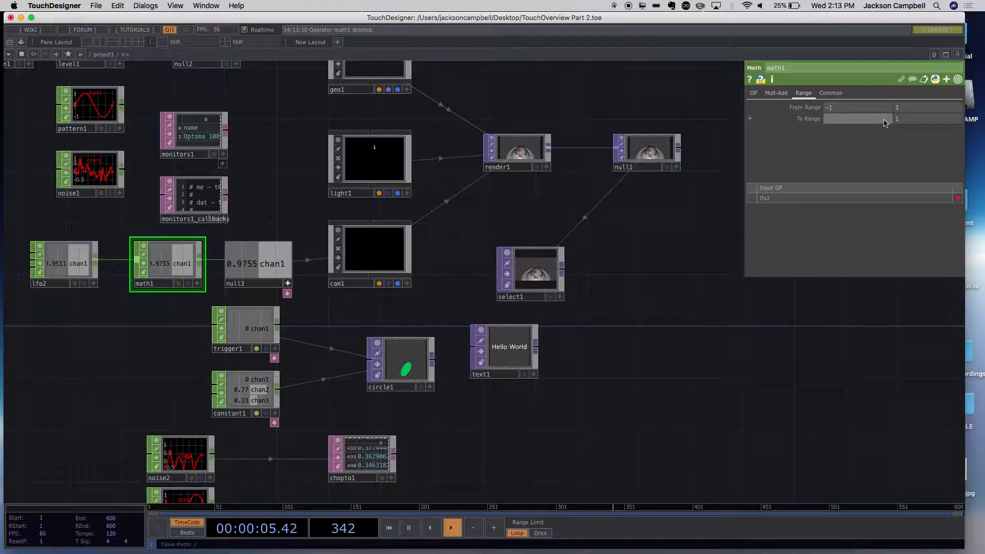
type("-.2")
key("Tab")
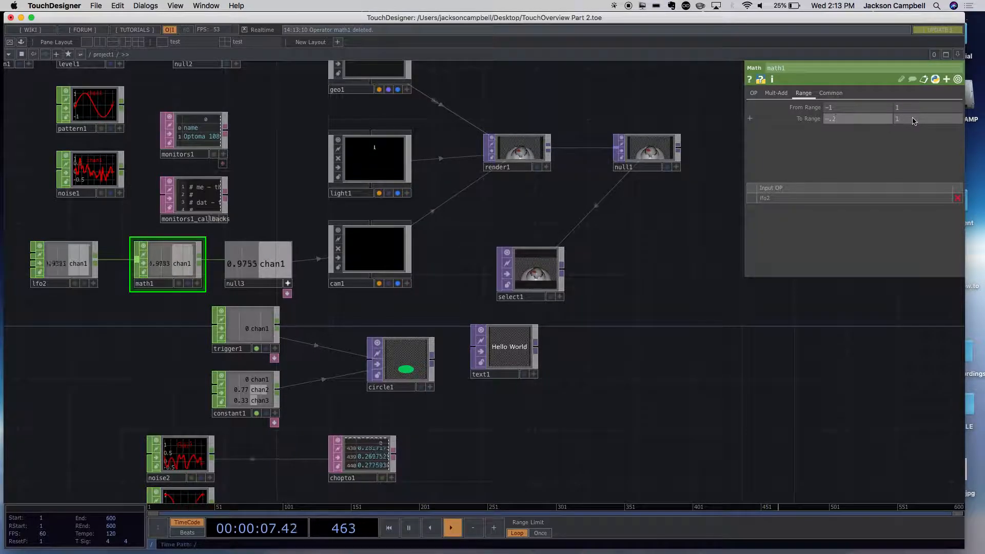
type(".2")
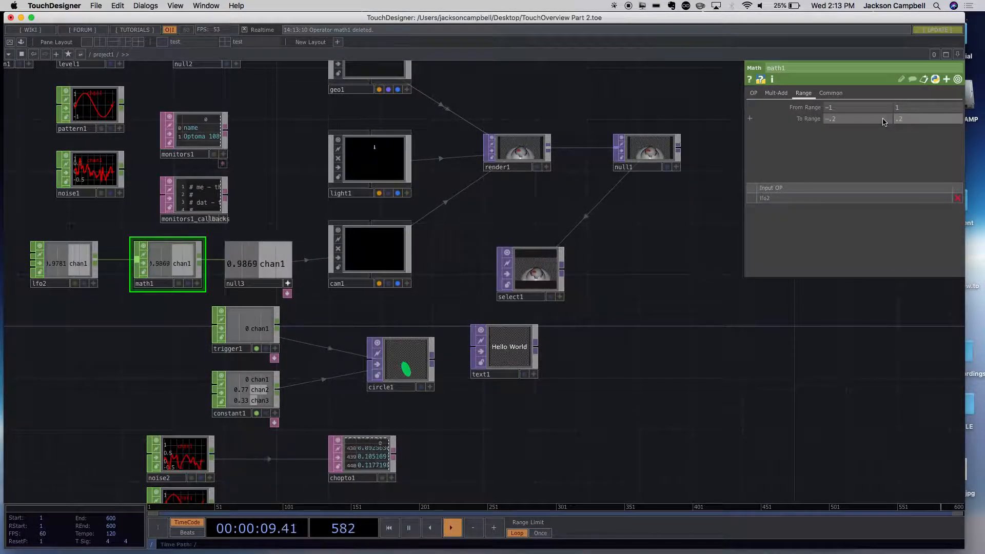
left_click(703, 266)
- Examine the select1 render up close, and review the CHOP chain from lfo2 through null3 to cam1
scroll(640, 235, "up", 5)
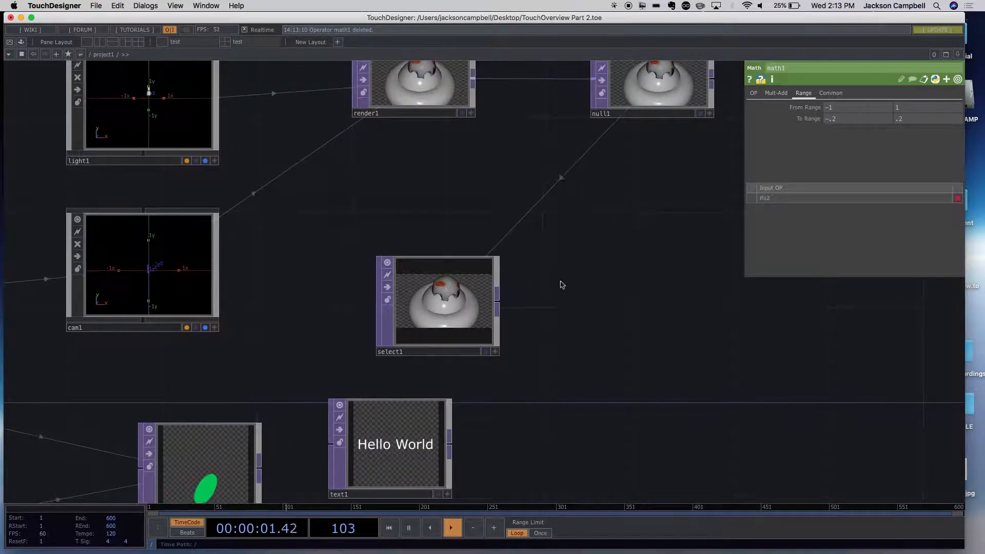
scroll(530, 315, "up", 5)
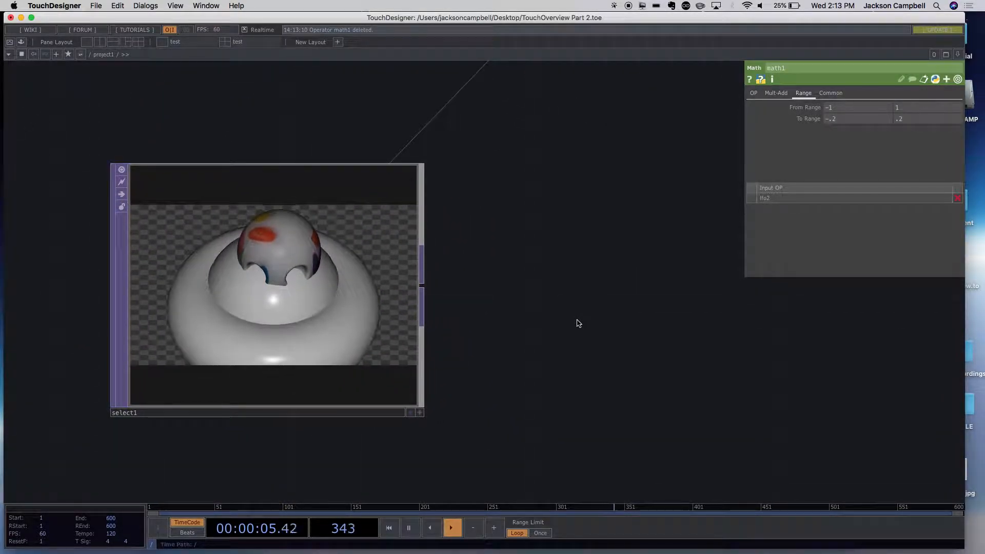
scroll(590, 323, "down", 2)
scroll(594, 321, "down", 5)
left_click_drag(427, 328, 660, 313)
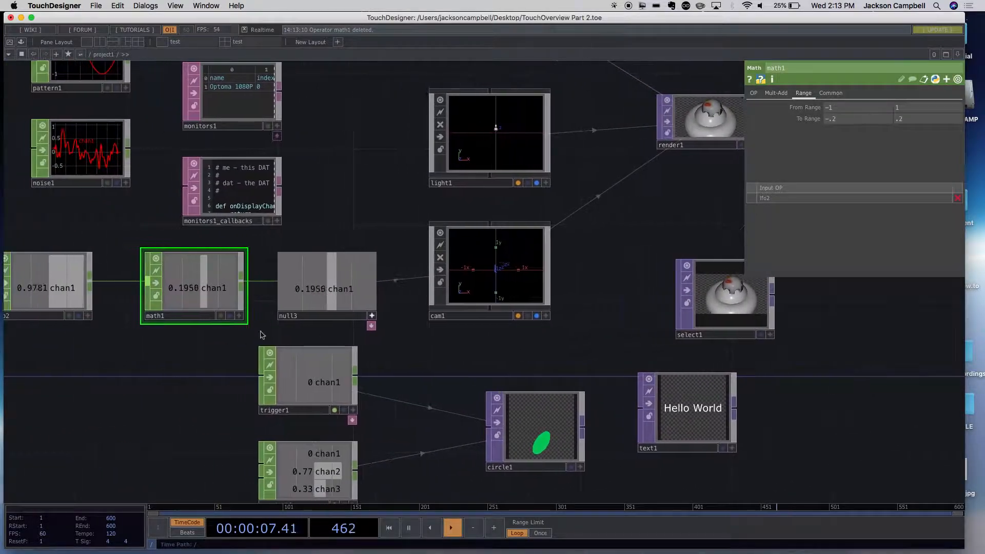
left_click_drag(247, 377, 390, 389)
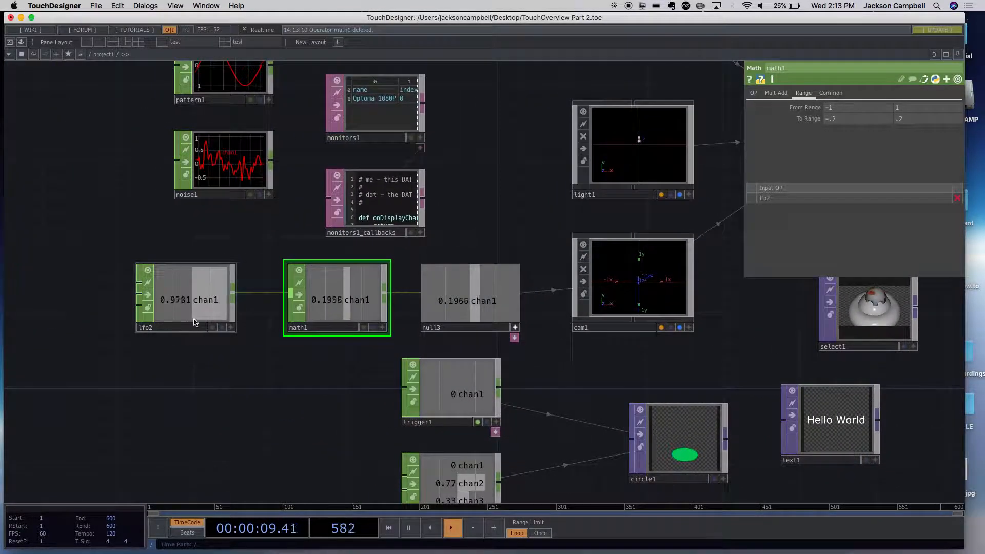
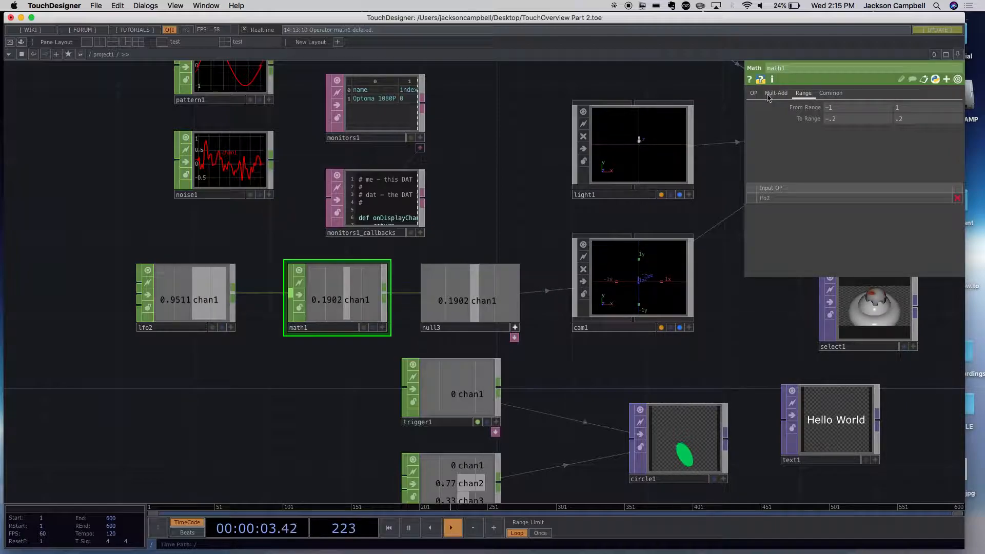
- Review math1's Common, Mult-Add and OP parameters
left_click(827, 96)
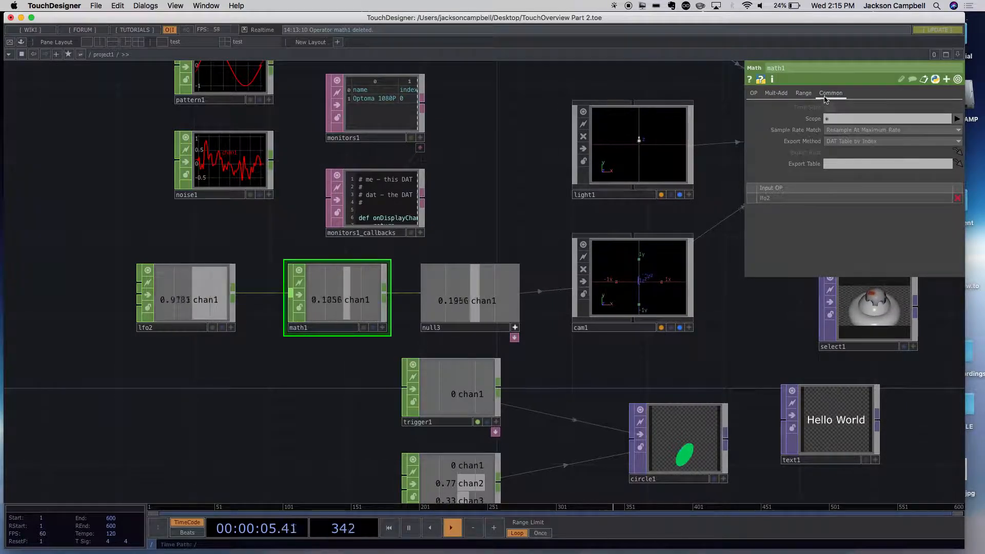
left_click(771, 95)
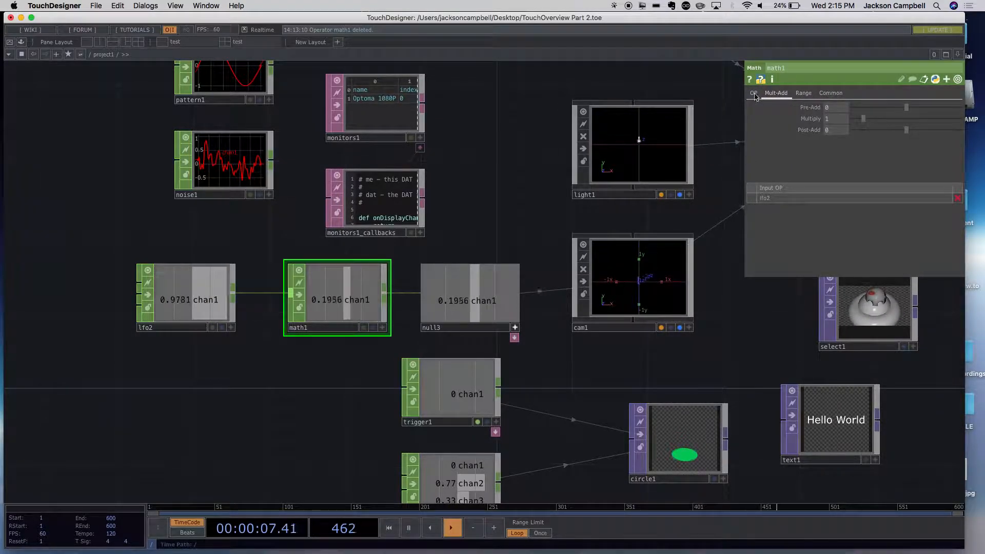
left_click(754, 93)
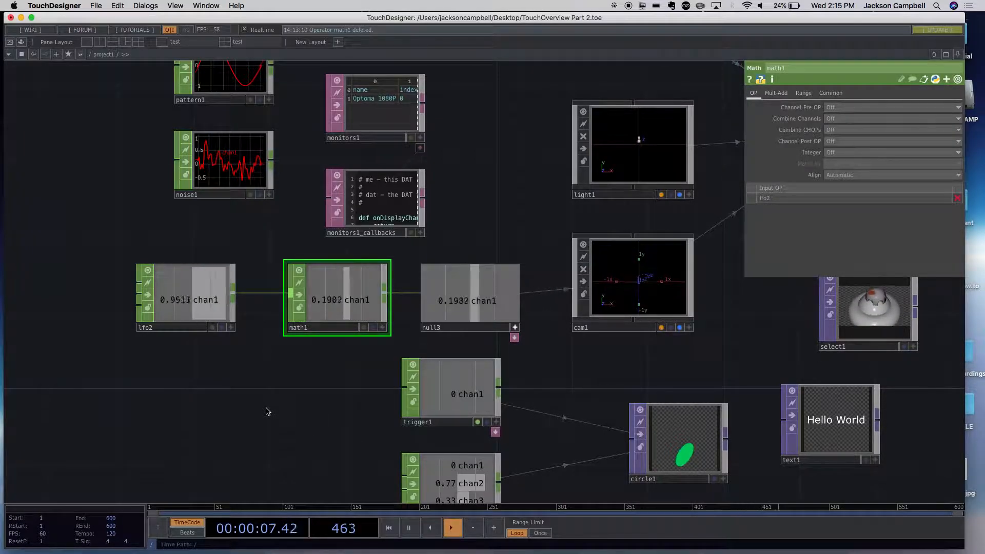
- Examine the noise2 and pattern2 CHOPs up close, along with the noise2 link to chopto1
scroll(291, 378, "down", 2)
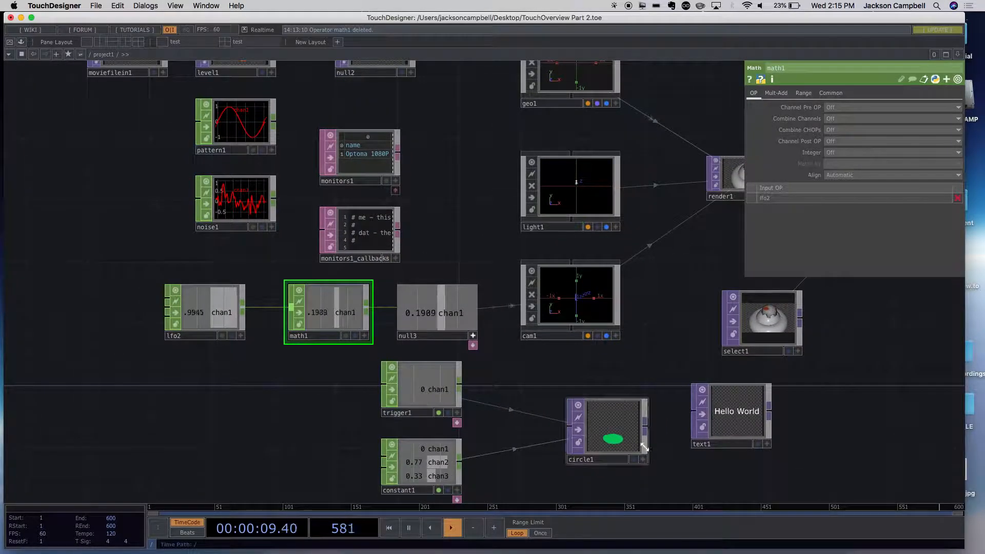
left_click_drag(838, 455, 759, 190)
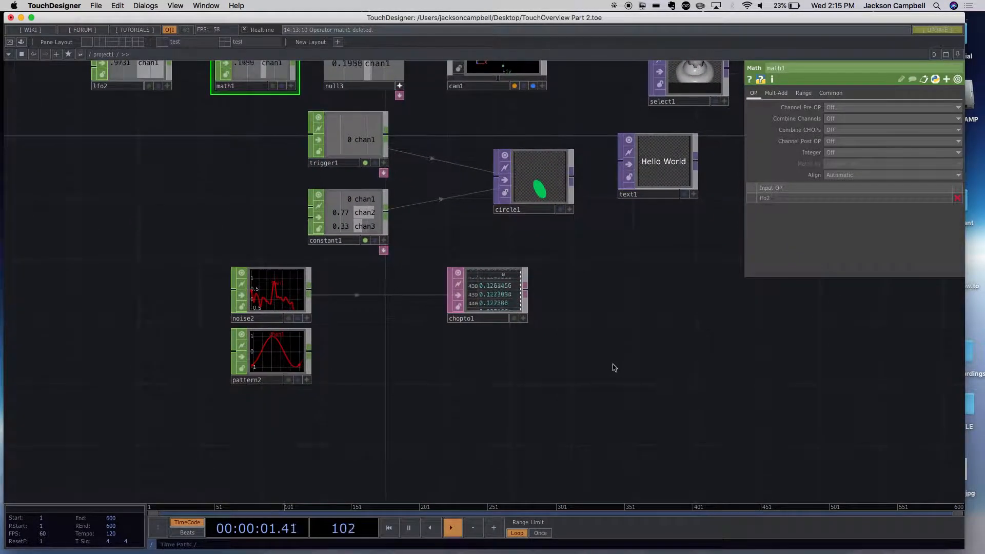
scroll(322, 412, "up", 3)
left_click_drag(290, 377, 306, 314)
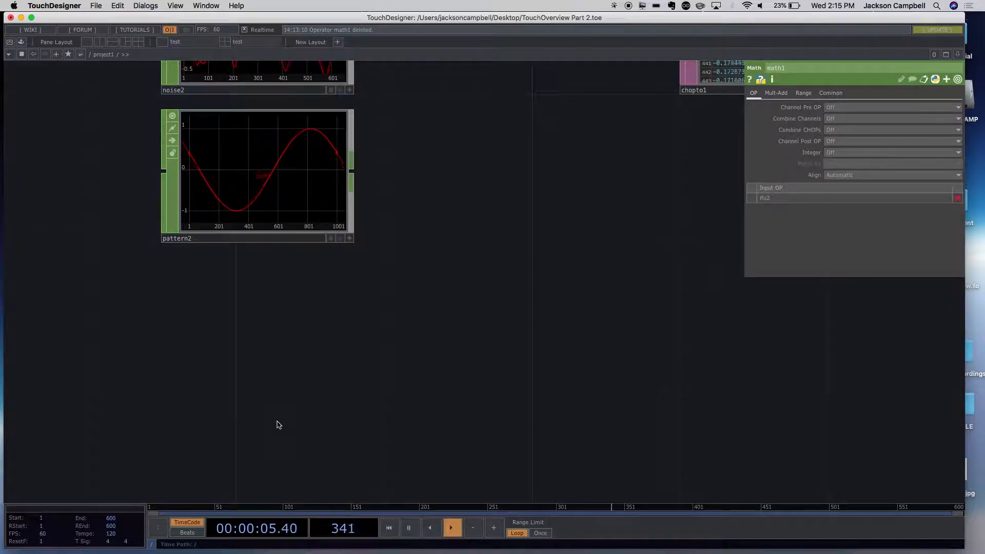
scroll(301, 390, "down", 4)
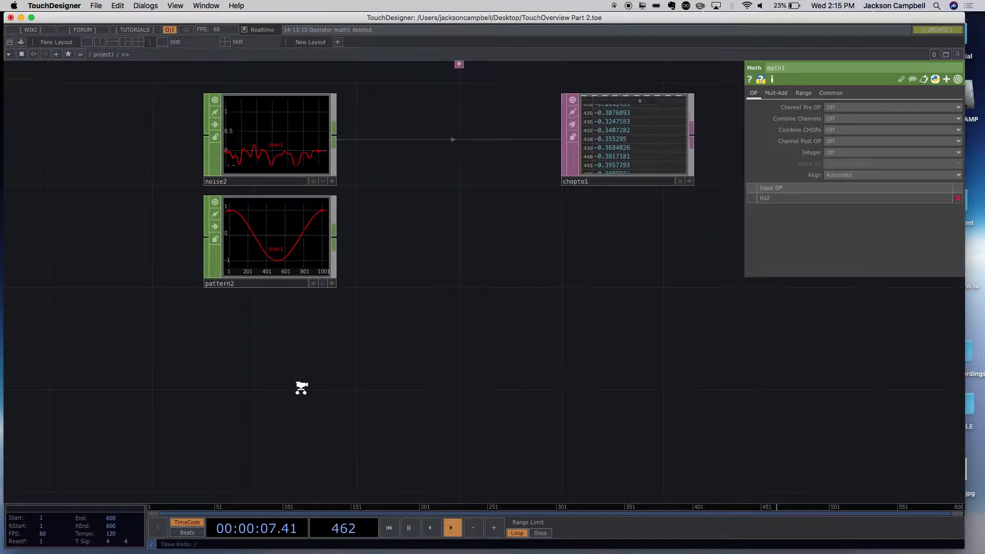
scroll(301, 388, "down", 6)
scroll(238, 311, "up", 4)
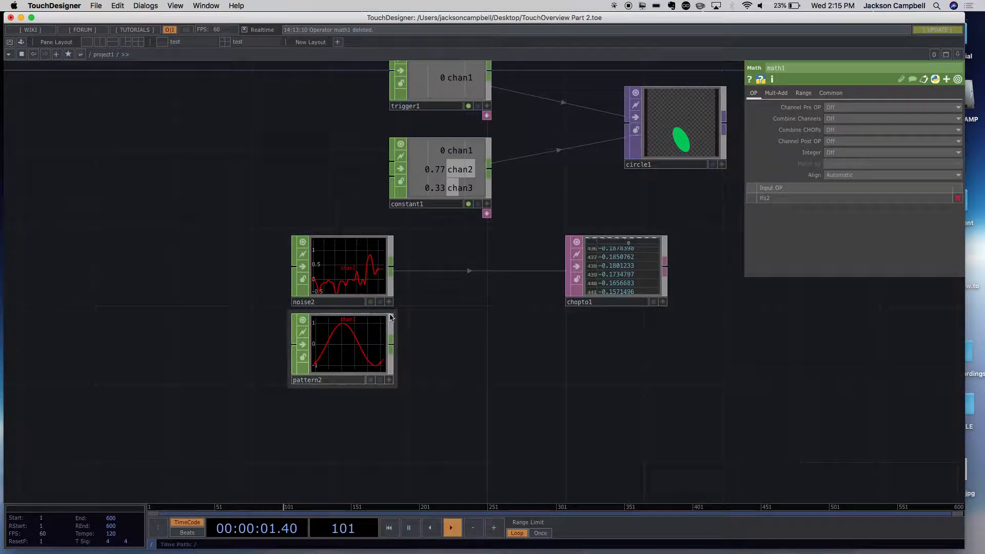
- Set noise2's Translate X expression to me.time.frame
left_click(356, 266)
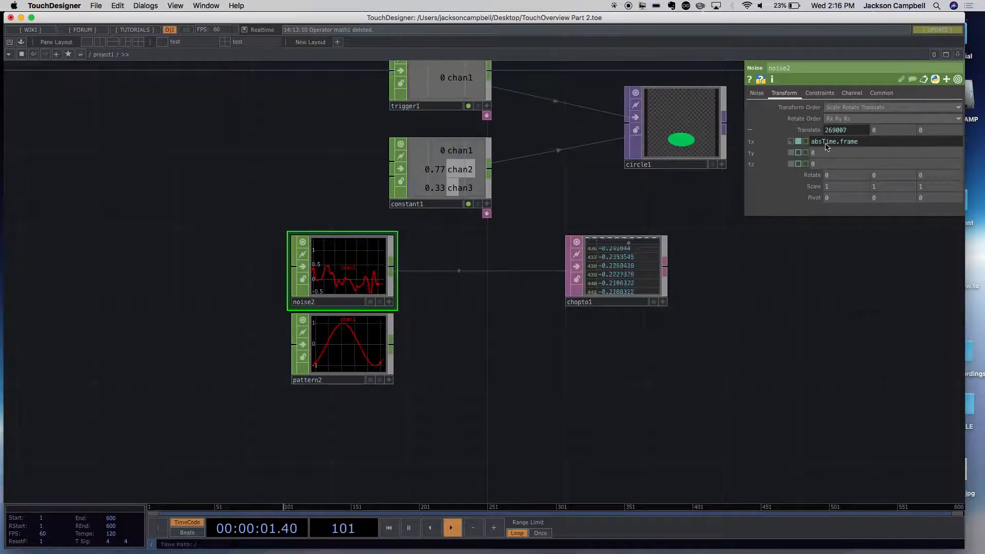
left_click_drag(836, 143, 797, 145)
type("me")
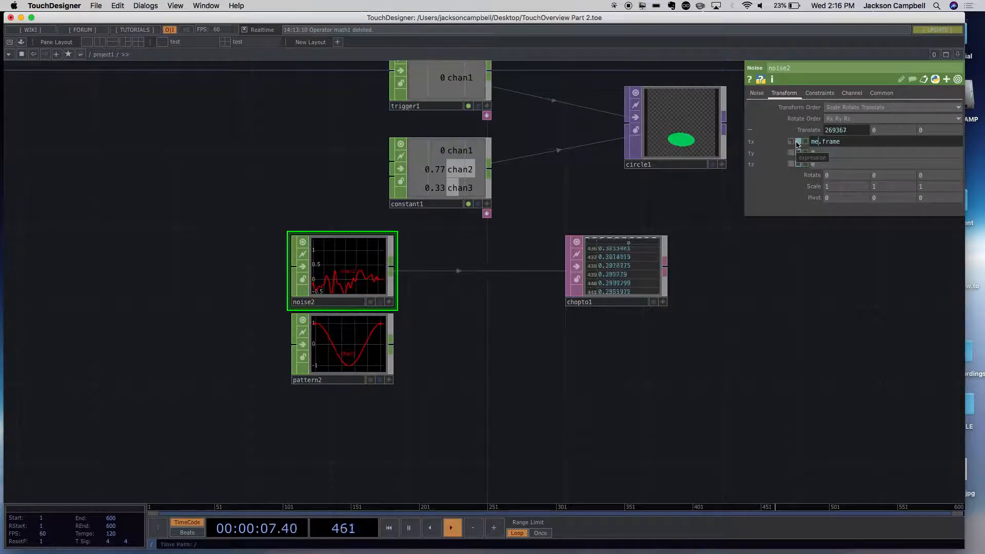
type(".time")
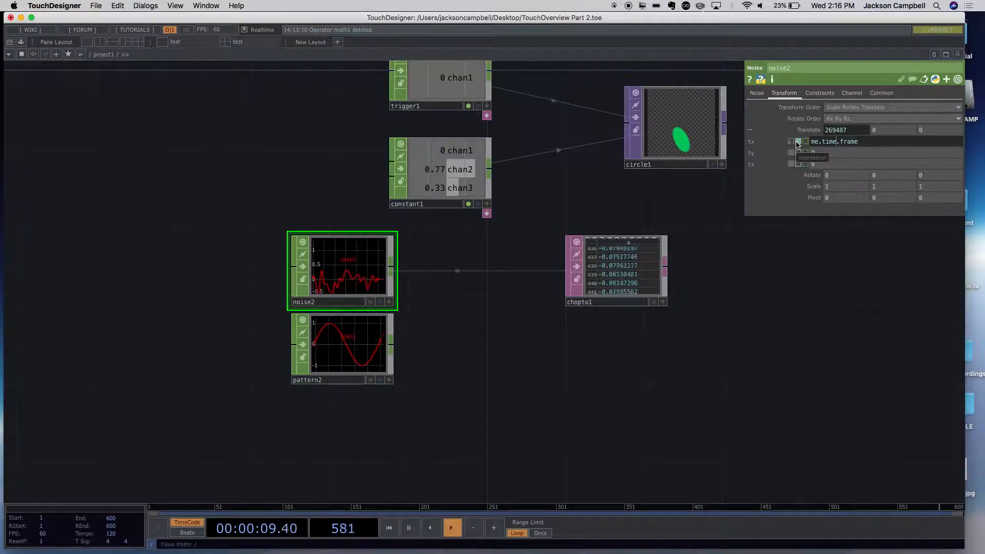
key("Return")
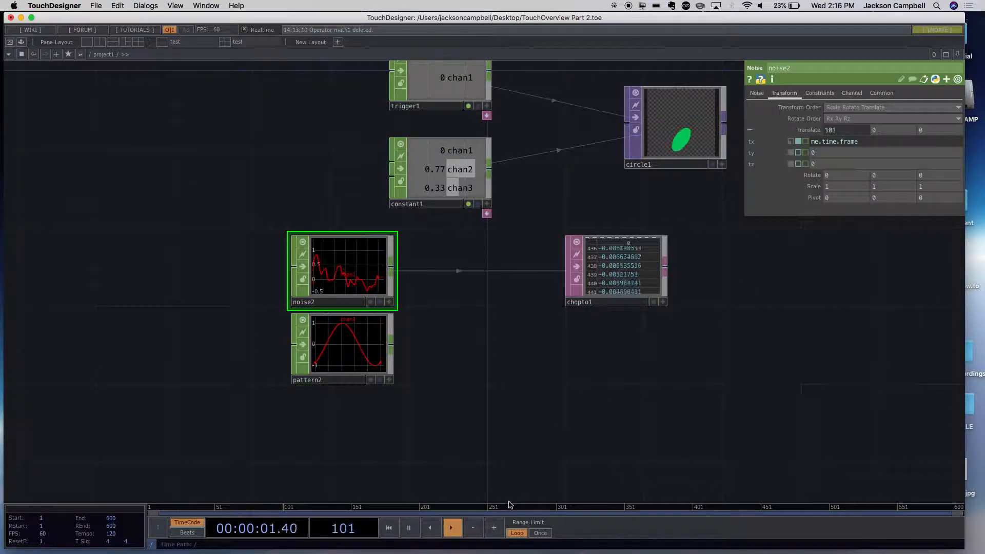
- Pause and resume the timeline, pause it again and jump to around frame 164 to check how noise2 follows the timeline
left_click(408, 529)
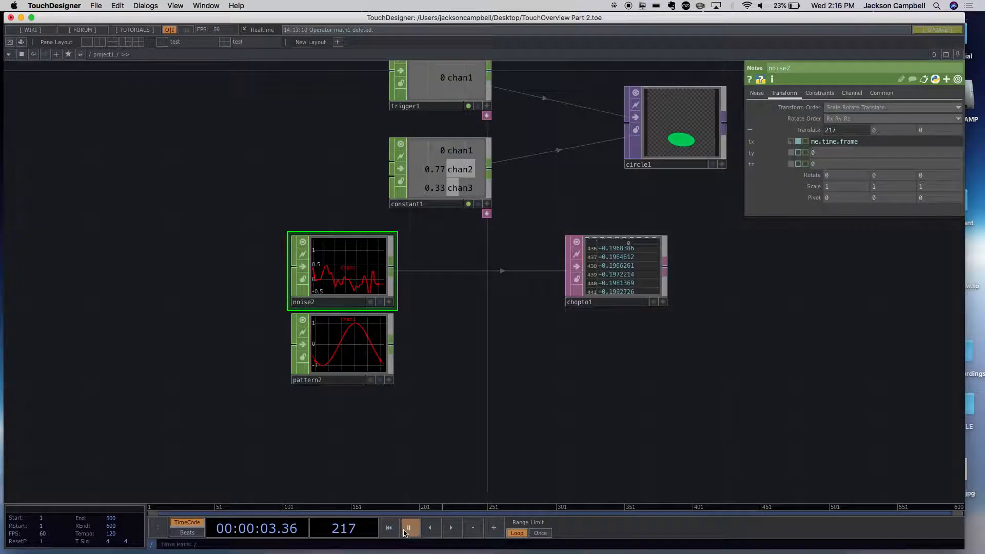
left_click(454, 532)
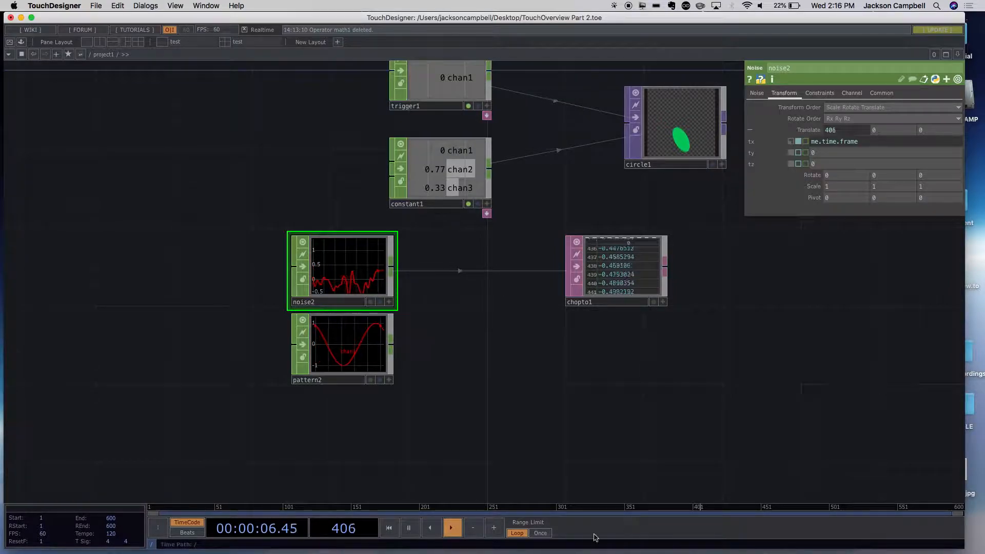
left_click(451, 527)
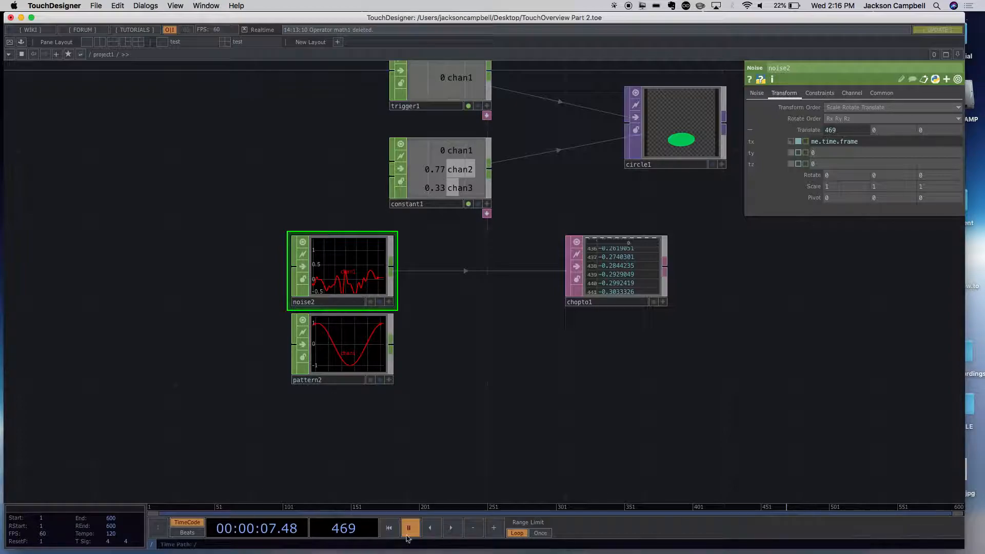
left_click(371, 510)
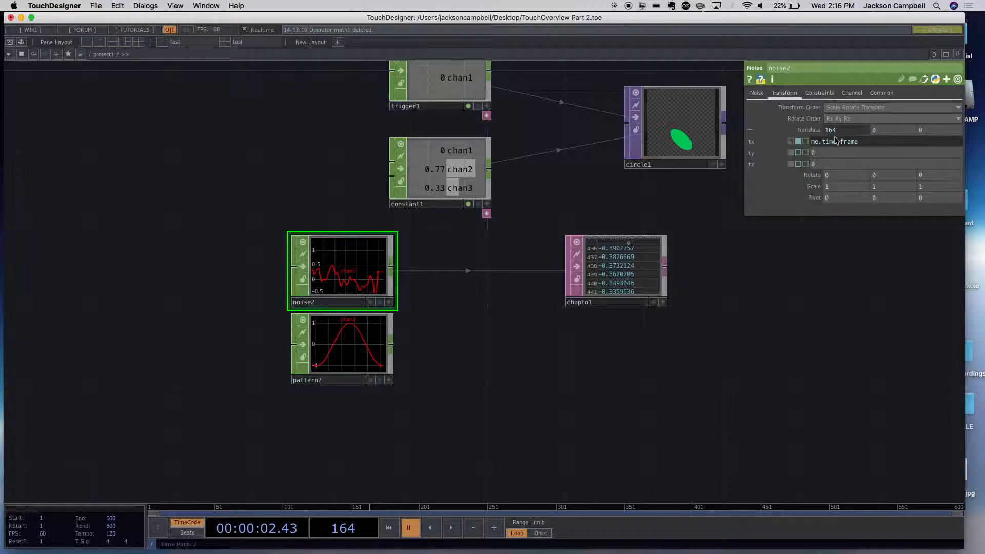
- Set noise2's Translate X expression back to absTime.frame
left_click_drag(858, 143, 794, 139)
mouse_move(823, 132)
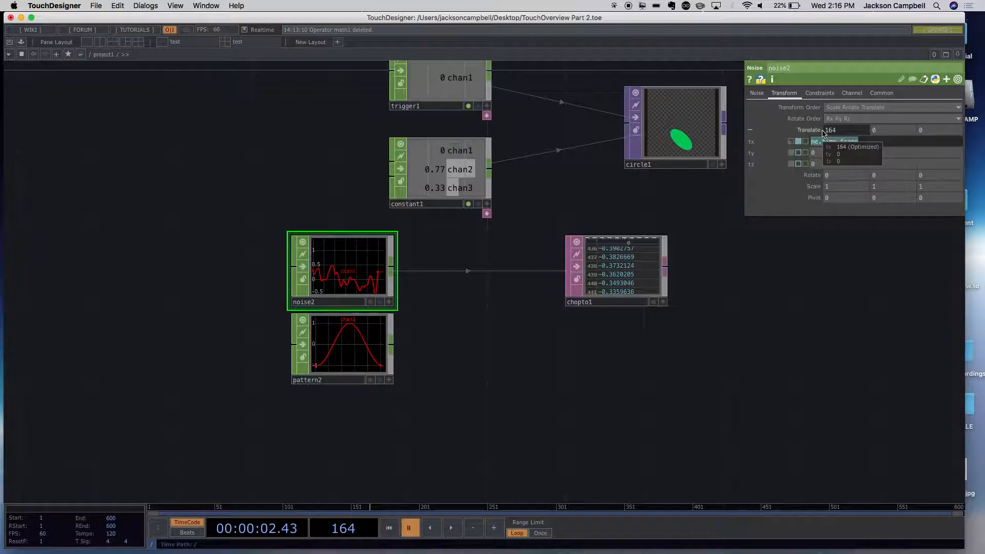
type("absT")
left_click(816, 312)
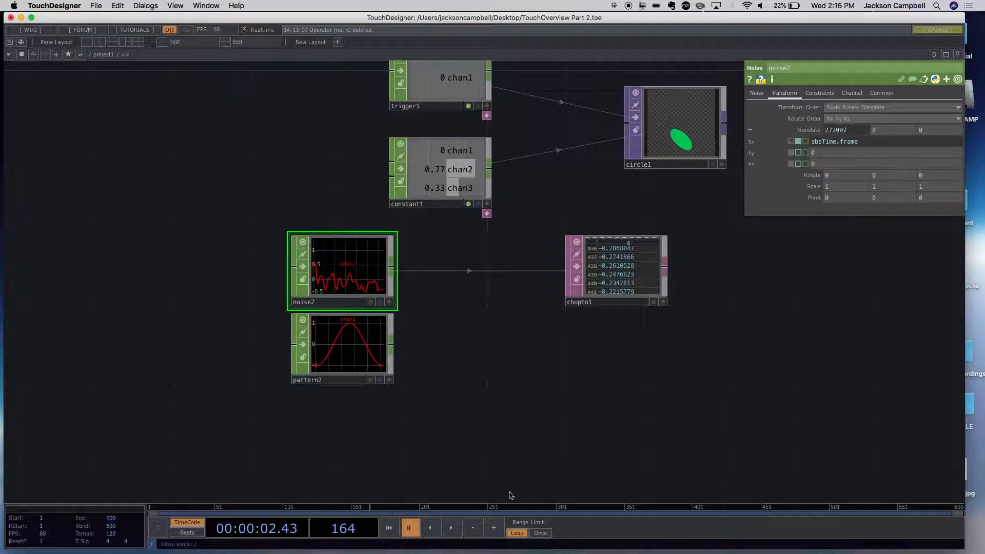
- Resume timeline playback, pause it and resume it again to compare noise2's motion with pattern2's
left_click(450, 528)
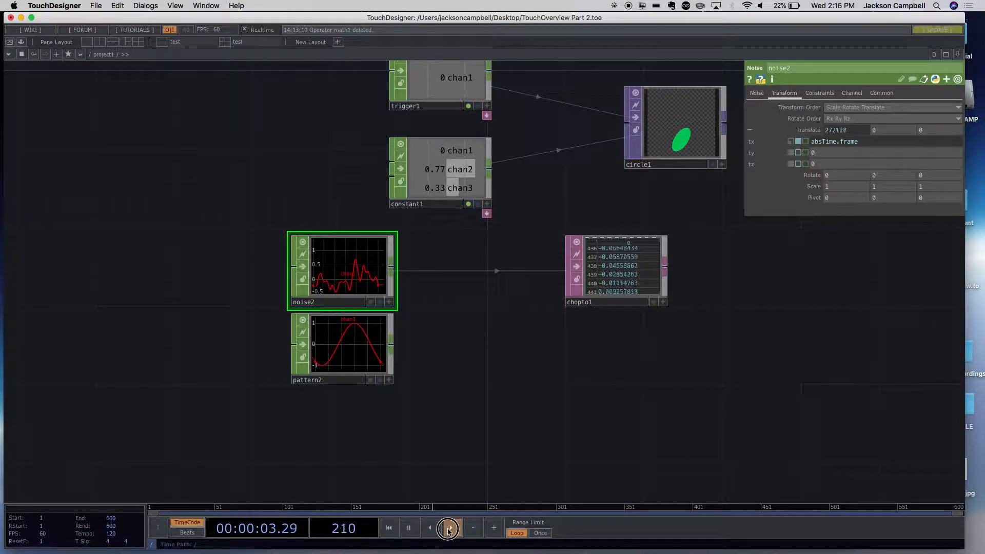
left_click(447, 531)
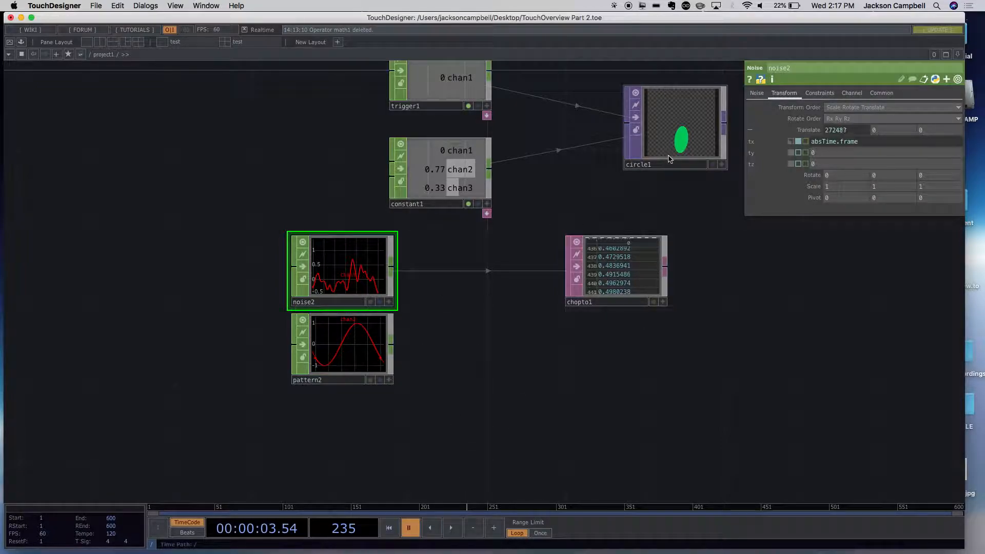
left_click(452, 532)
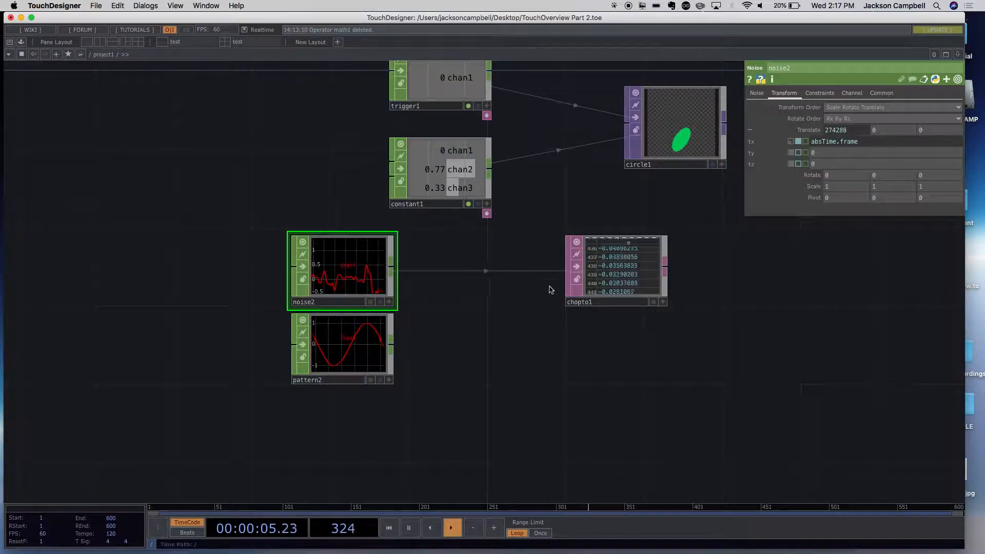
- Move noise2 slightly up and pattern2 slightly down to leave more space between them
left_click_drag(338, 262, 342, 242)
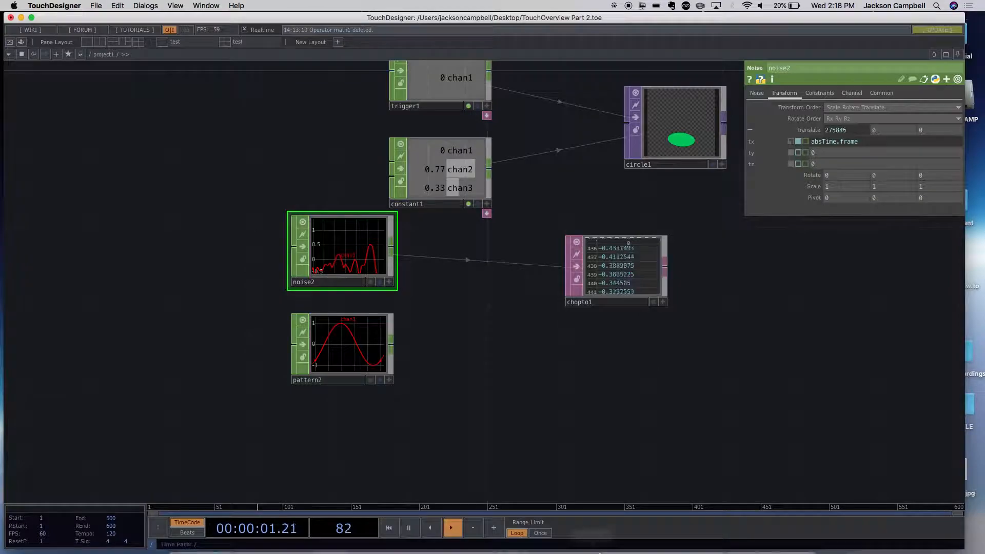
left_click(353, 353)
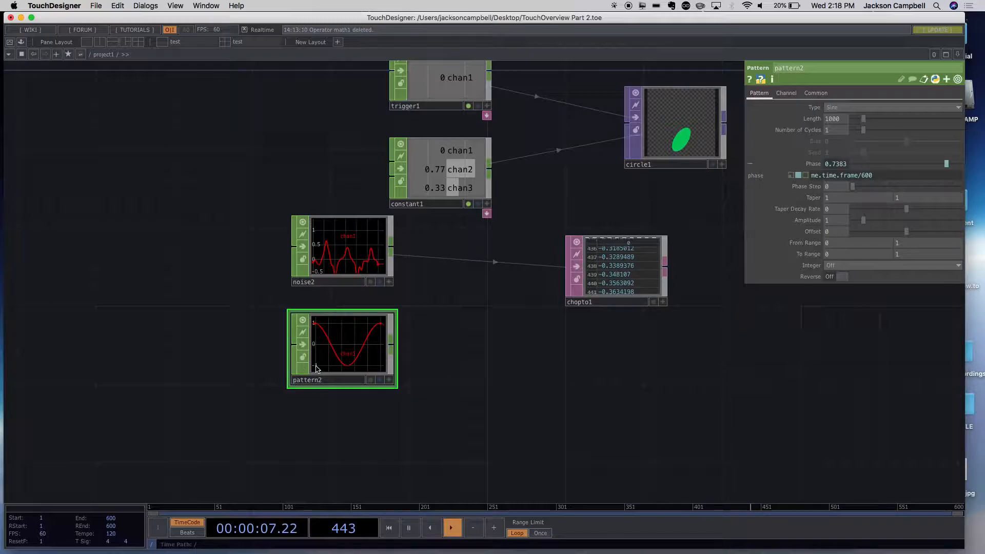
left_click_drag(357, 355, 363, 376)
scroll(442, 389, "up", 5)
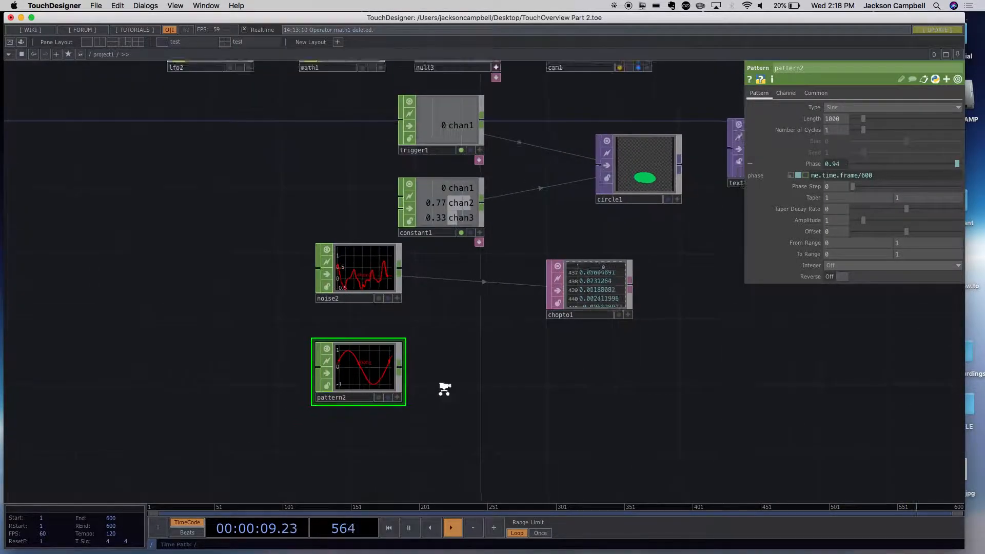
- Rename the pattern2 CHOP as sine1
left_click_drag(255, 365, 270, 328)
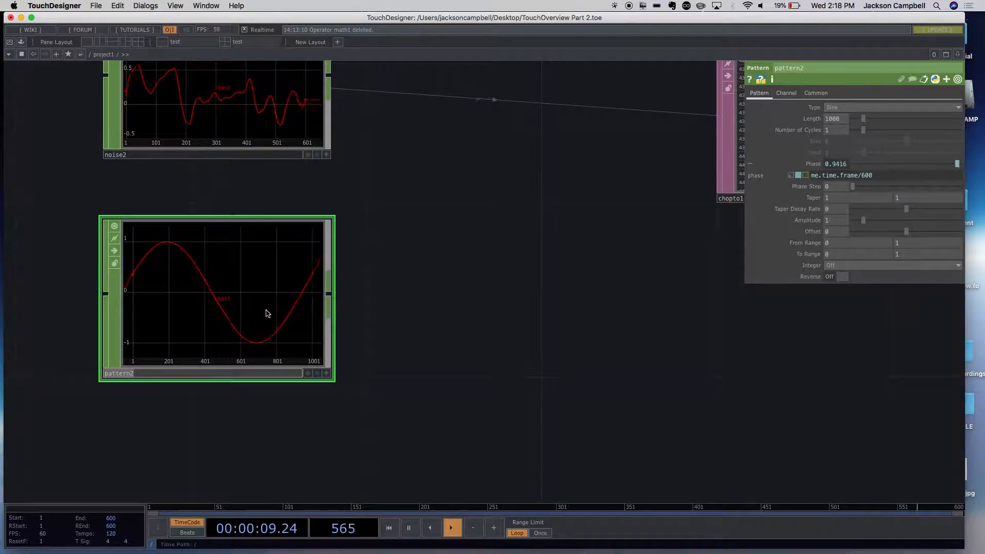
type("sin")
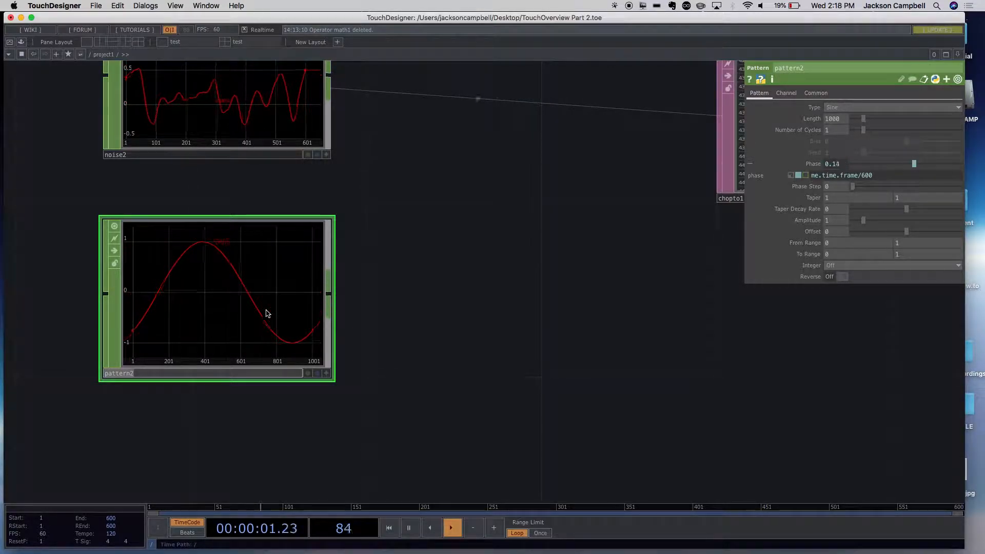
type("e1")
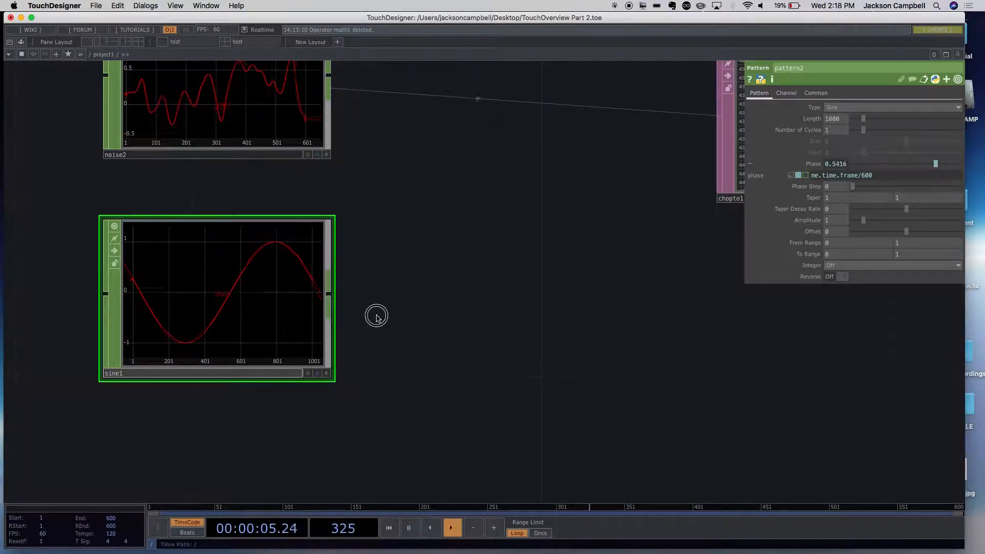
key("Return")
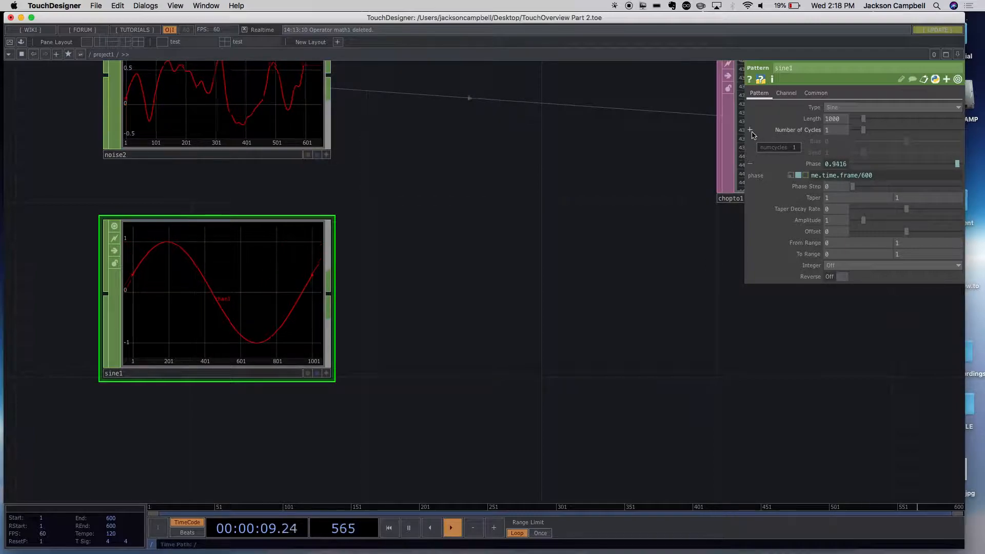
- Switch sine1's Number of Cycles to expression mode and set it to me.digits+2
left_click(752, 131)
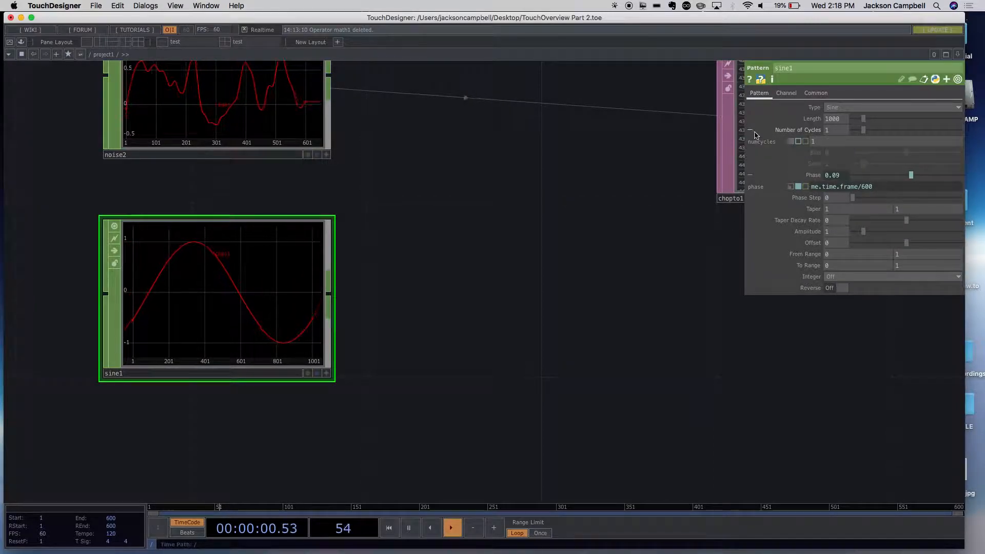
left_click(799, 142)
left_click(820, 144)
left_click_drag(820, 146, 804, 146)
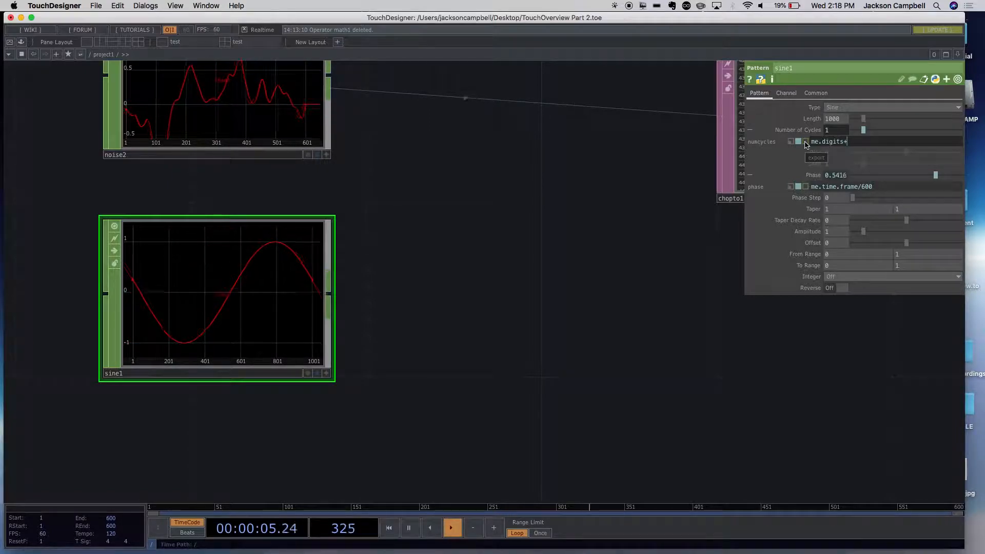
key("Return")
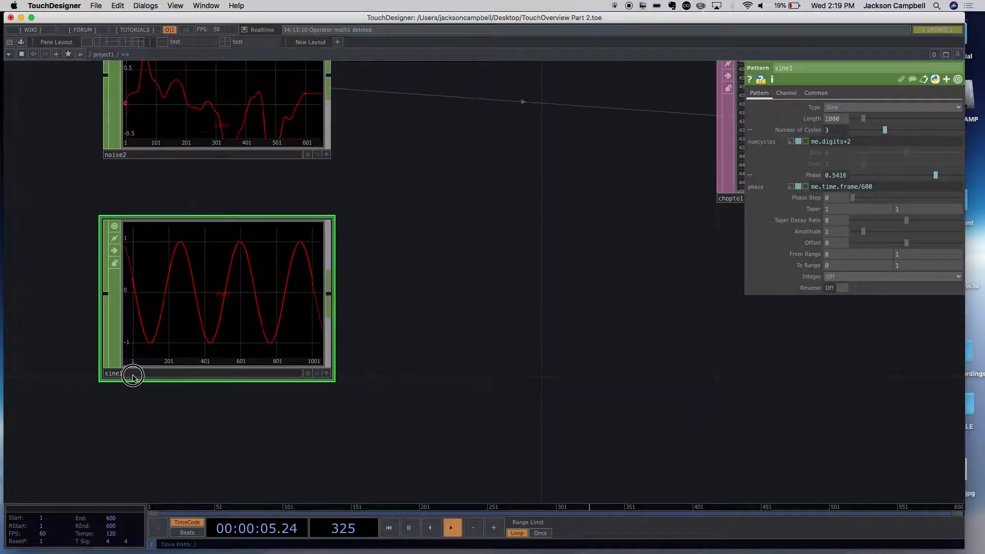
- Rename sine1 as sine5 and shorten its Number of Cycles expression to me.digits
left_click_drag(137, 375, 148, 374)
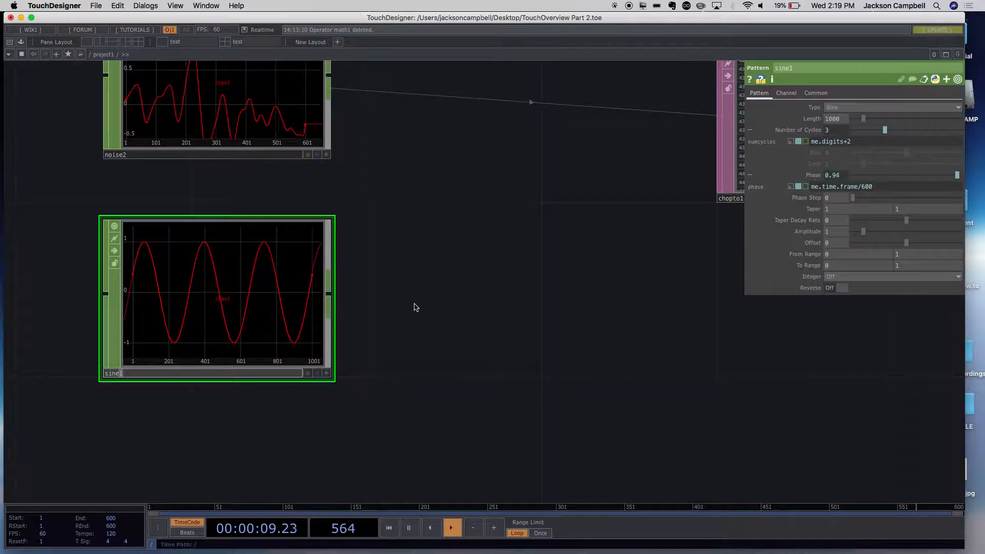
key("Return")
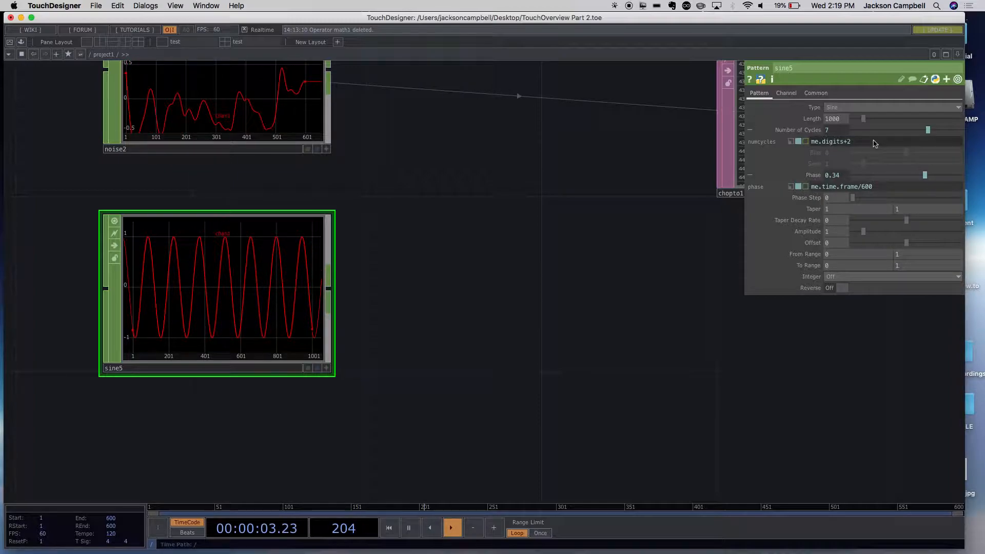
left_click_drag(854, 140, 848, 144)
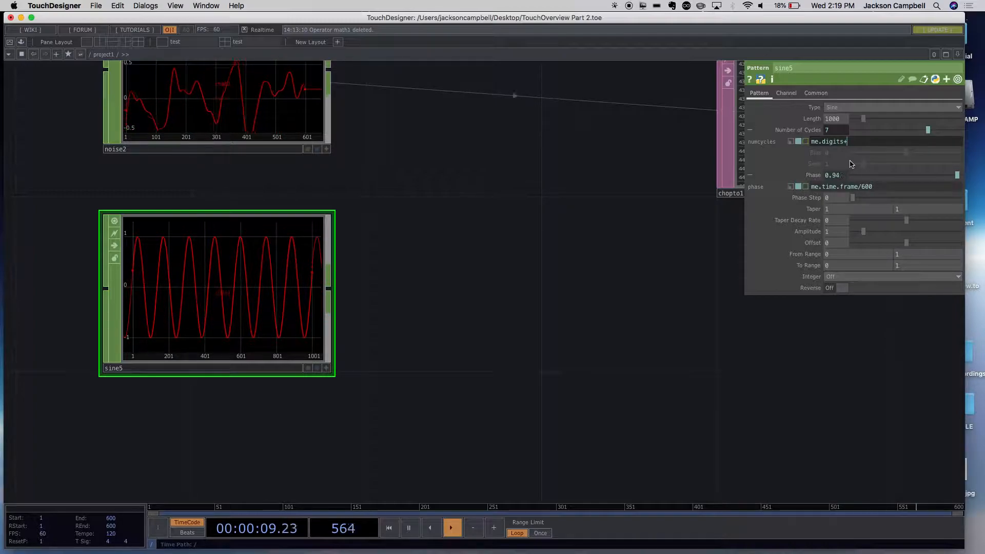
key("Return")
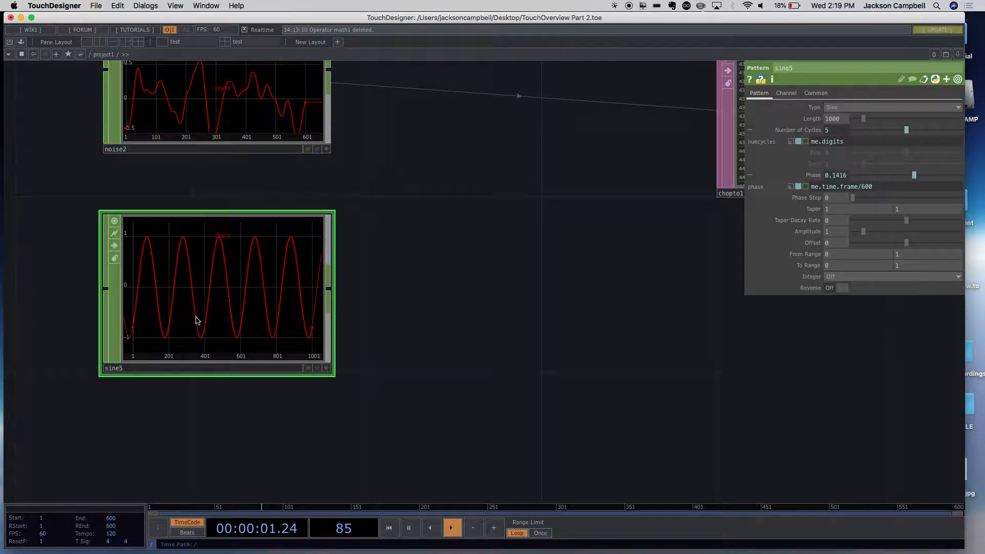
- Move sine5 up close beneath noise2 and rename it as sine1
left_click_drag(176, 332, 185, 287)
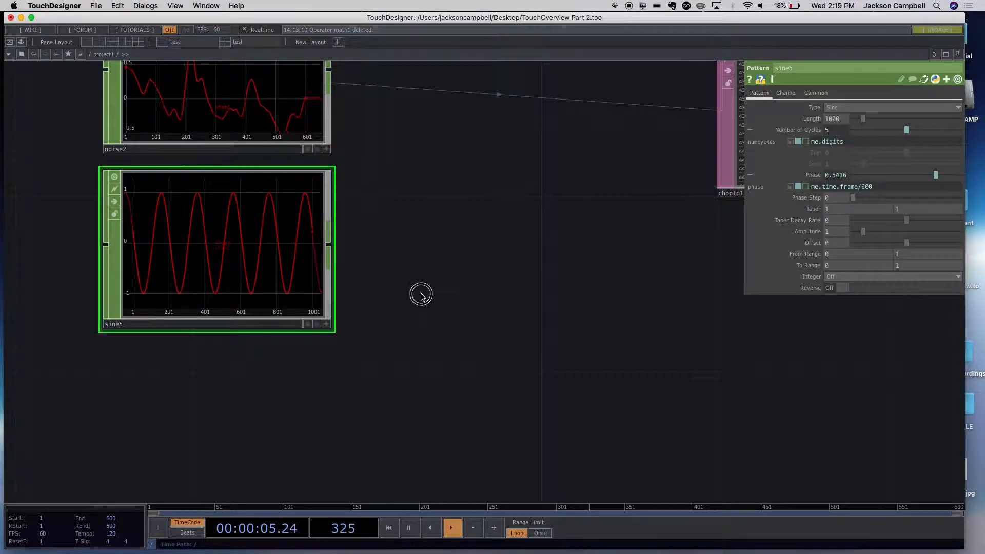
left_click(171, 324)
left_click(155, 326)
left_click_drag(132, 324, 119, 326)
type("1")
key("Return")
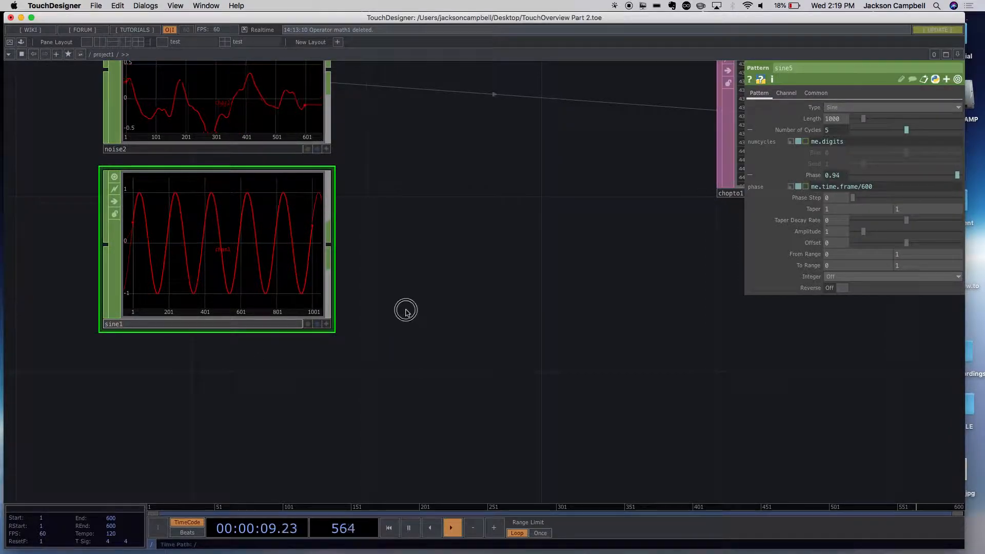
- Try naming the sine1 Pattern CHOP sine1_5, and restore the name sine1
left_click(171, 322)
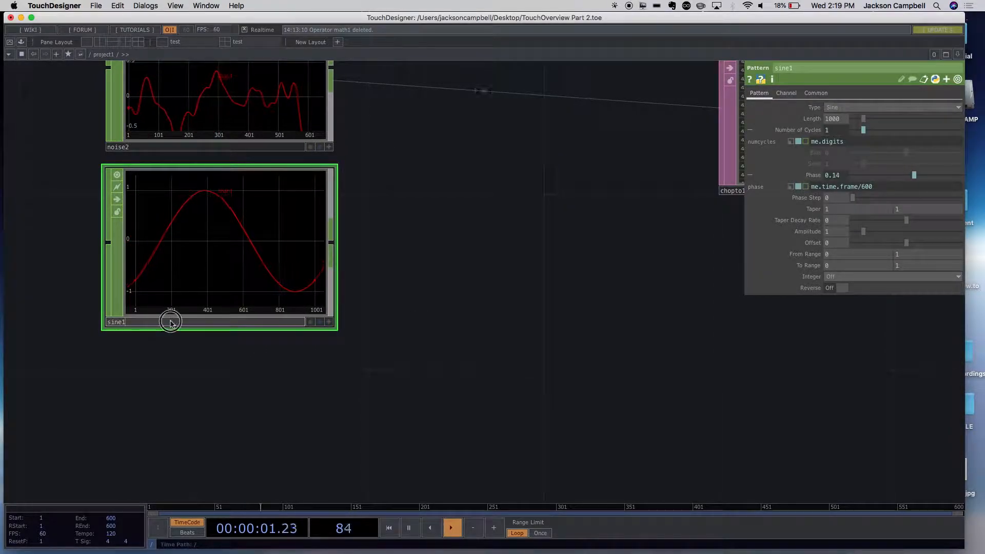
key("Return")
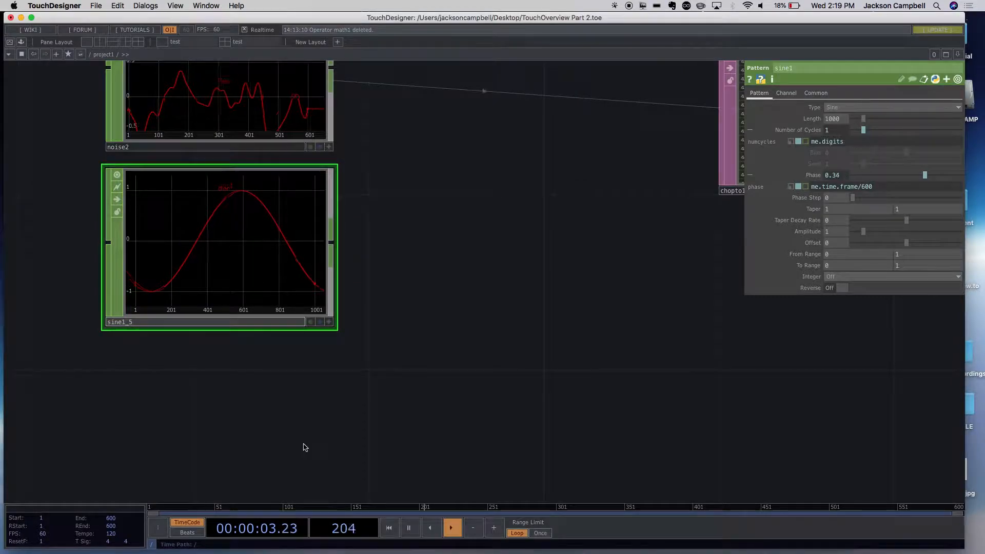
left_click(304, 443)
left_click(137, 324)
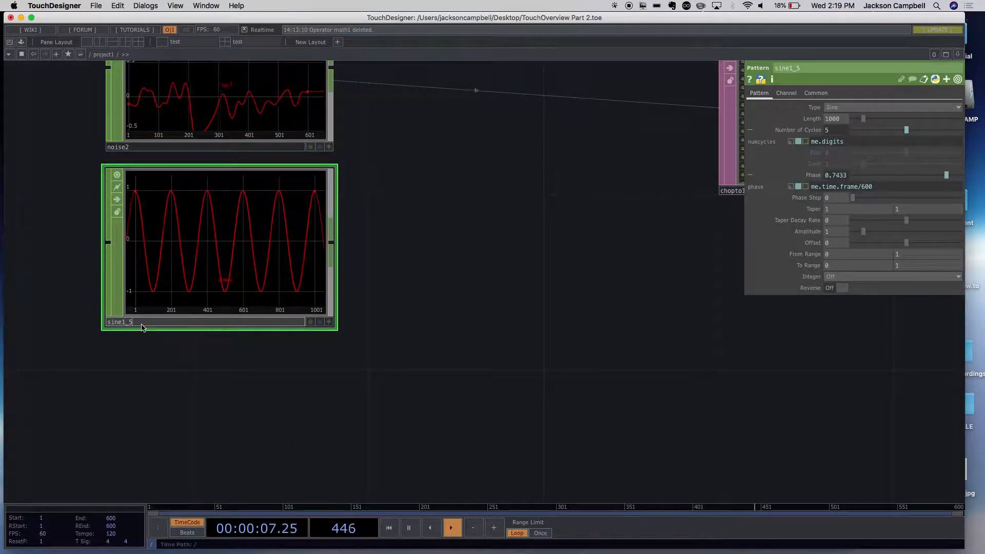
left_click(132, 369)
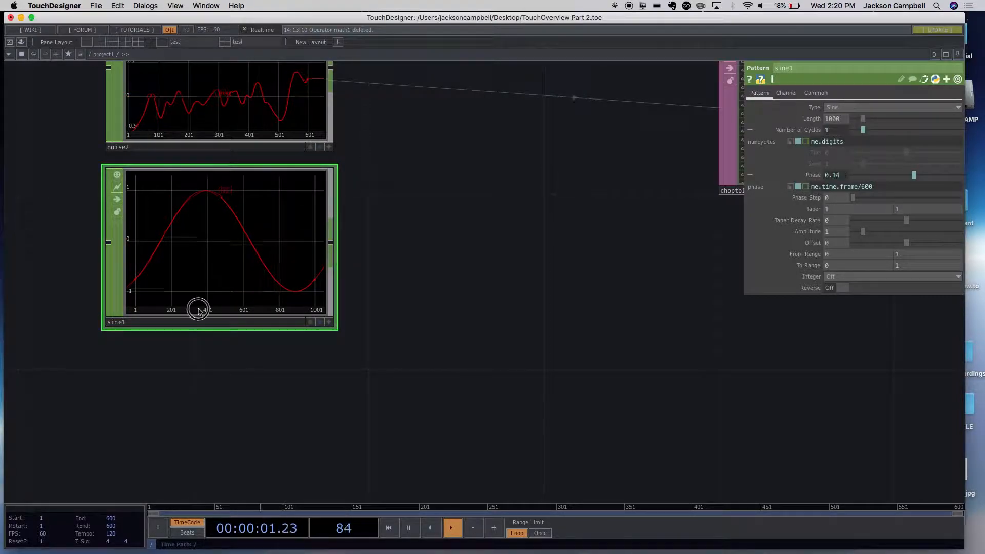
- Paste a copy of the sine1 CHOP and place it directly below the original
key("super+v")
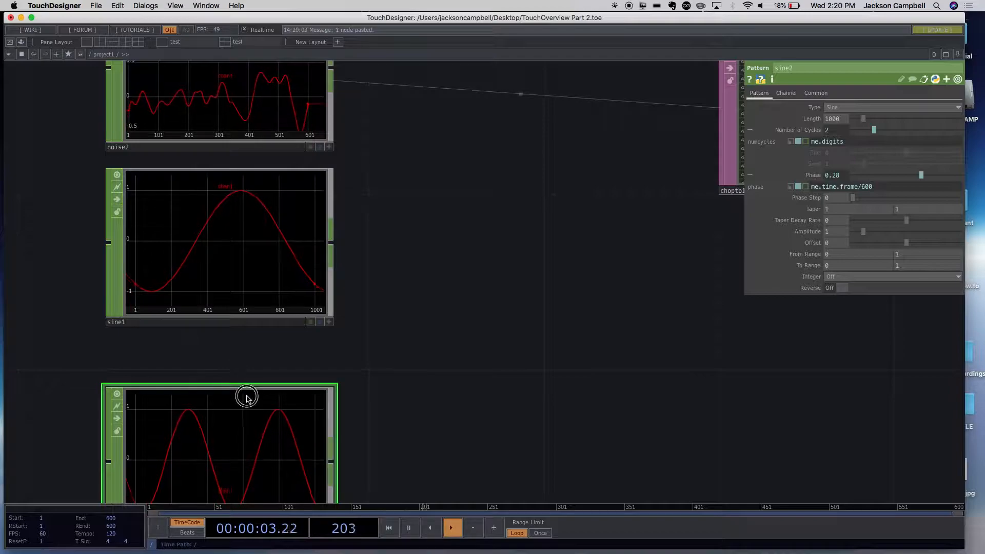
left_click_drag(248, 400, 260, 347)
left_click_drag(374, 355, 376, 264)
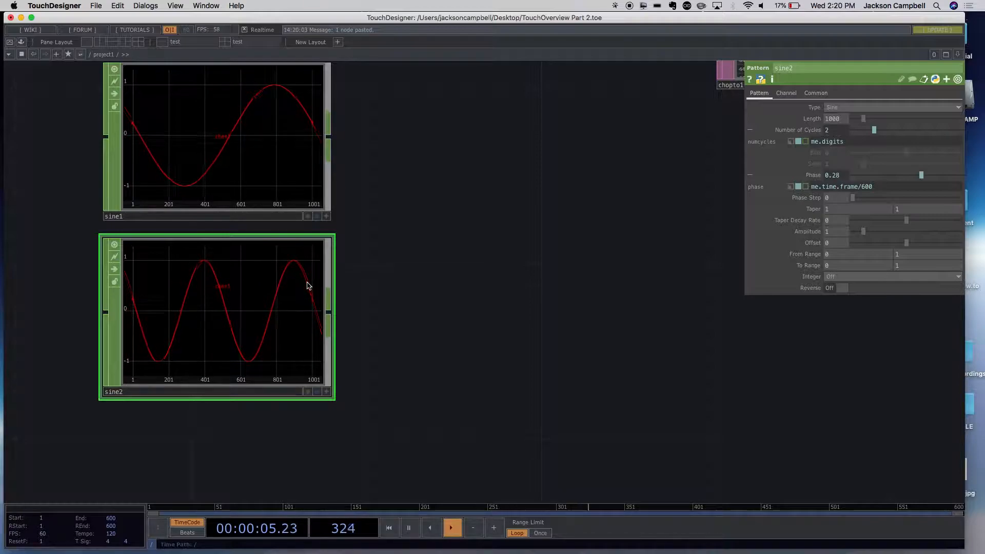
left_click_drag(418, 315, 420, 318)
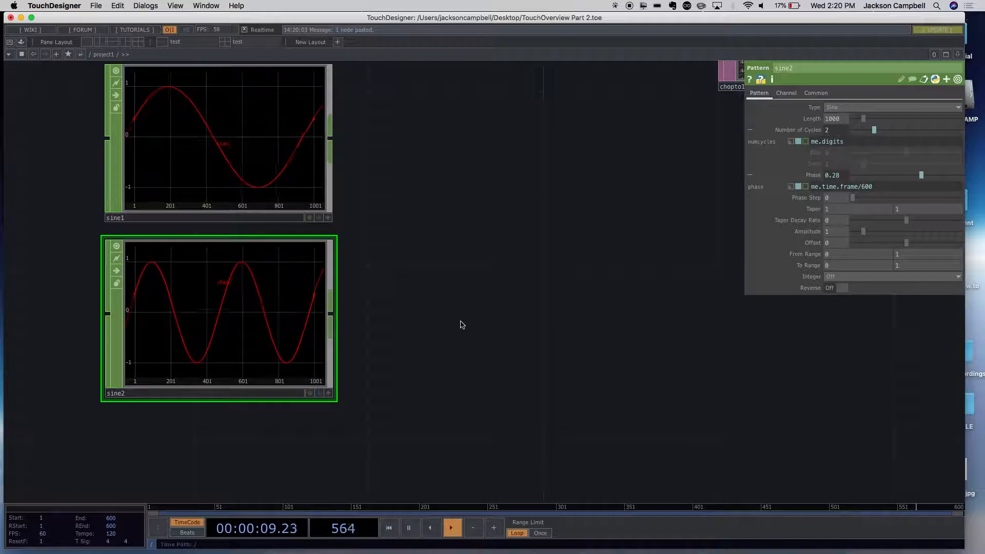
- Look through the TOP, CHOP, SOP, MAT and DAT operator families in the OP Create Dialog and close it
key("Tab")
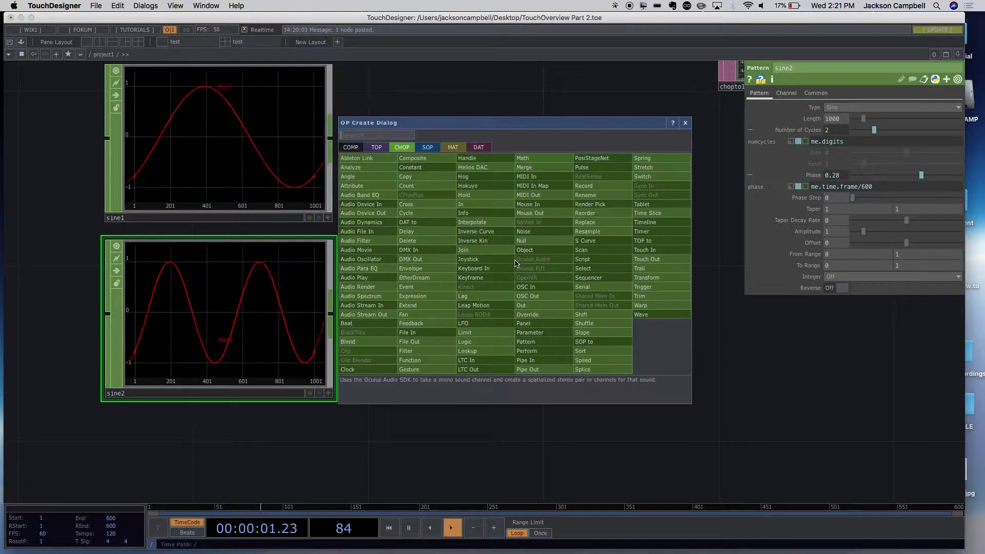
left_click(376, 148)
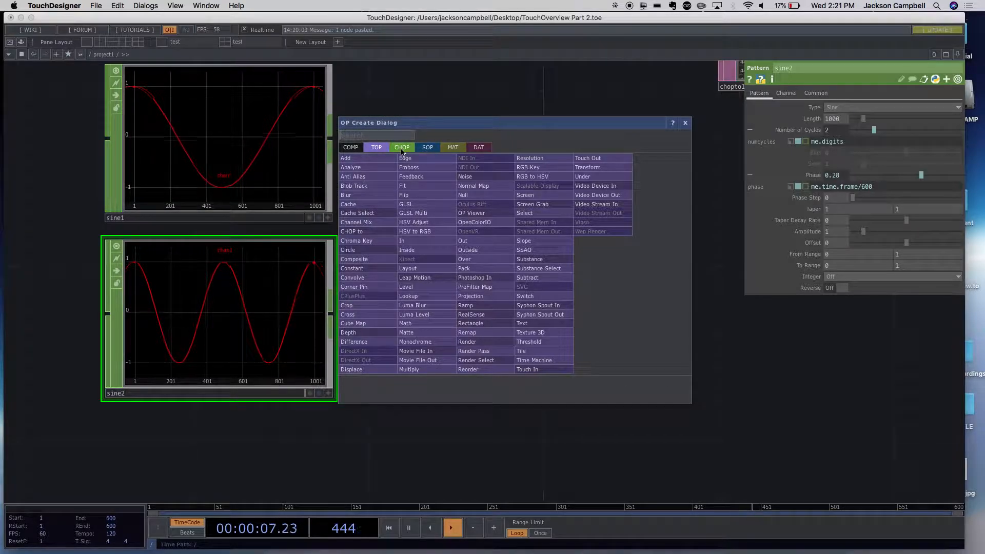
left_click(402, 148)
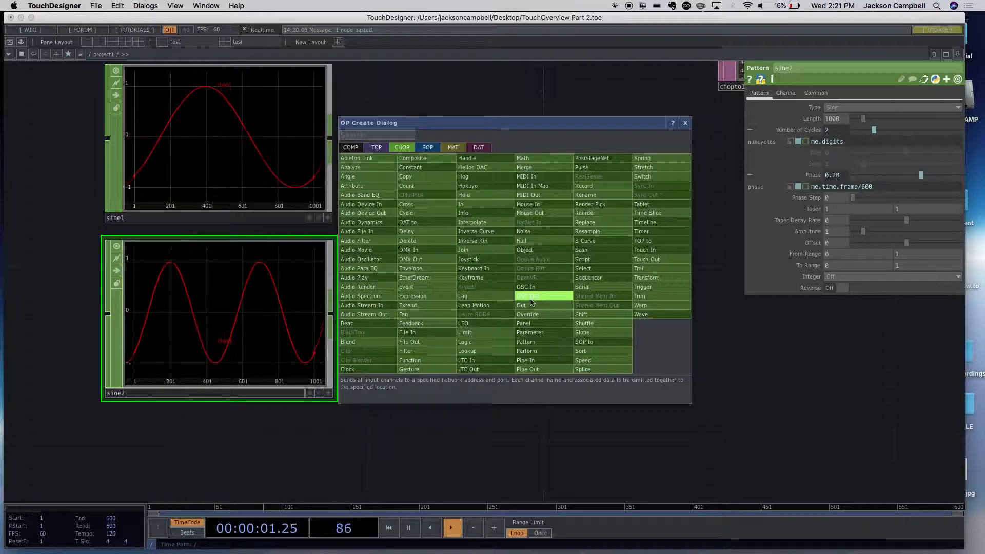
left_click(426, 148)
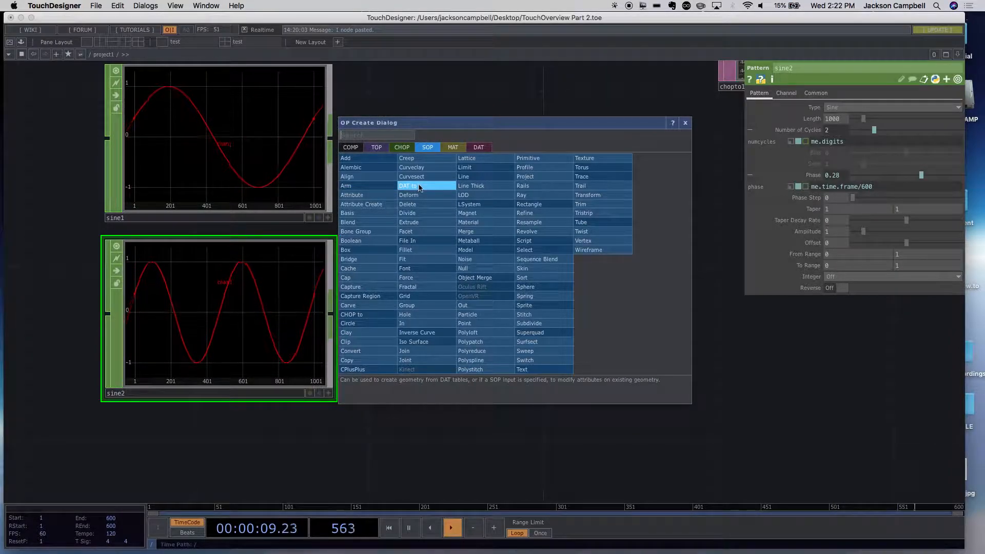
left_click(452, 148)
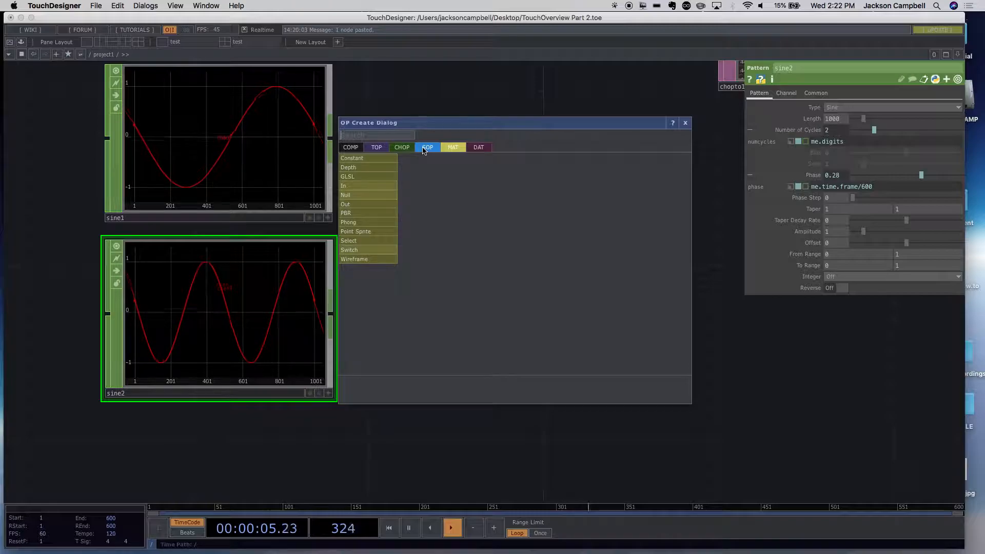
left_click(486, 151)
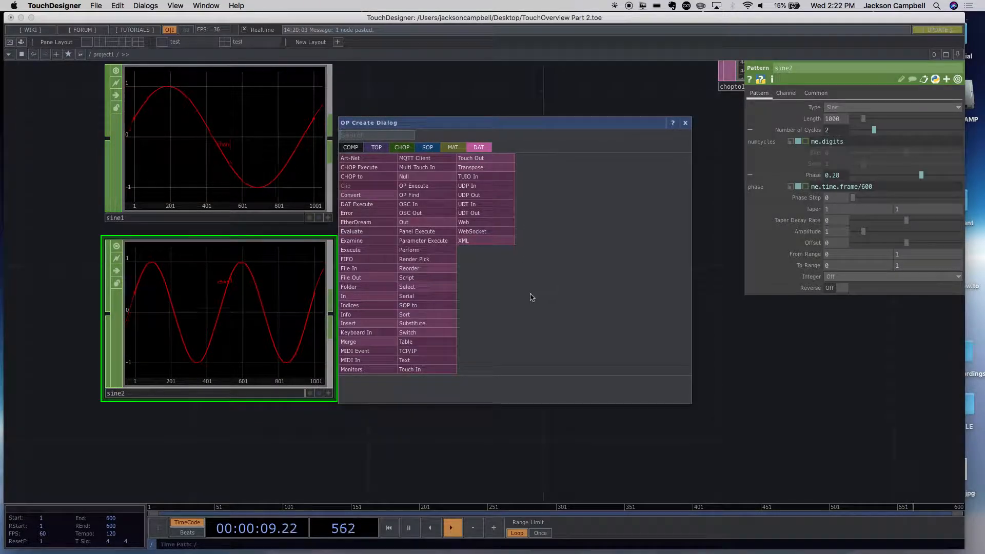
left_click(770, 387)
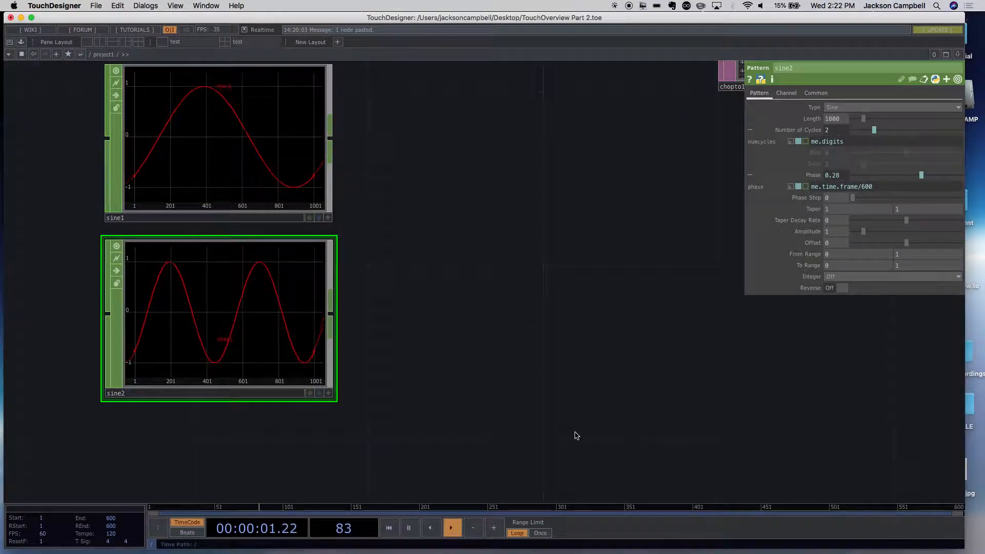
- Add a Container COMP in the empty area to the right of sine2
left_click_drag(676, 188, 543, 314)
left_click_drag(693, 299, 503, 369)
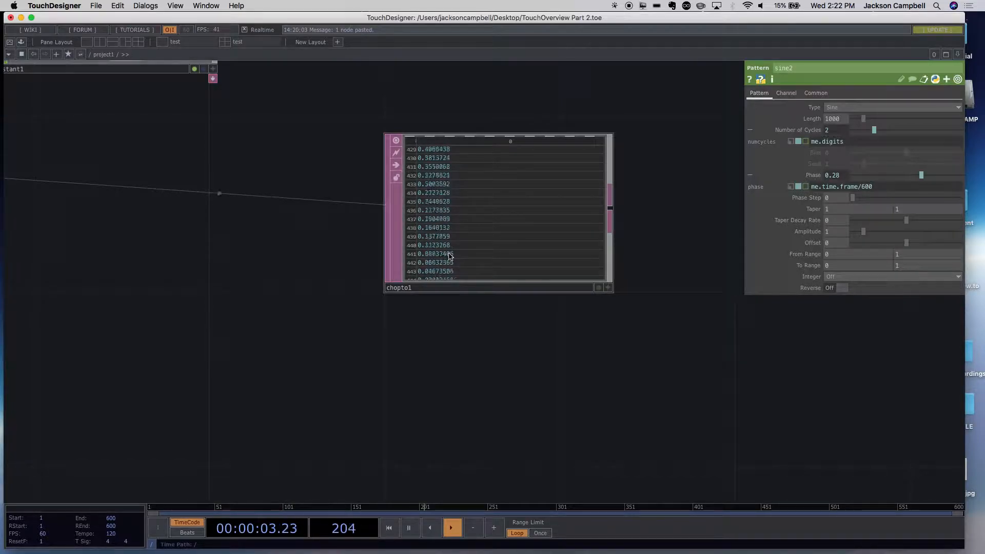
left_click_drag(565, 362, 717, 244)
scroll(505, 356, "down", 4)
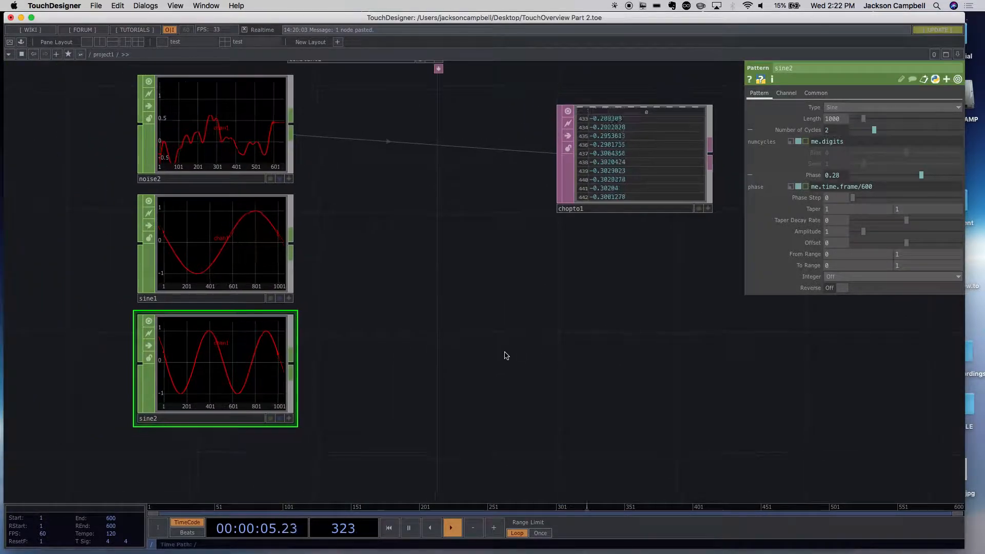
left_click(431, 356)
left_click_drag(431, 356, 403, 298)
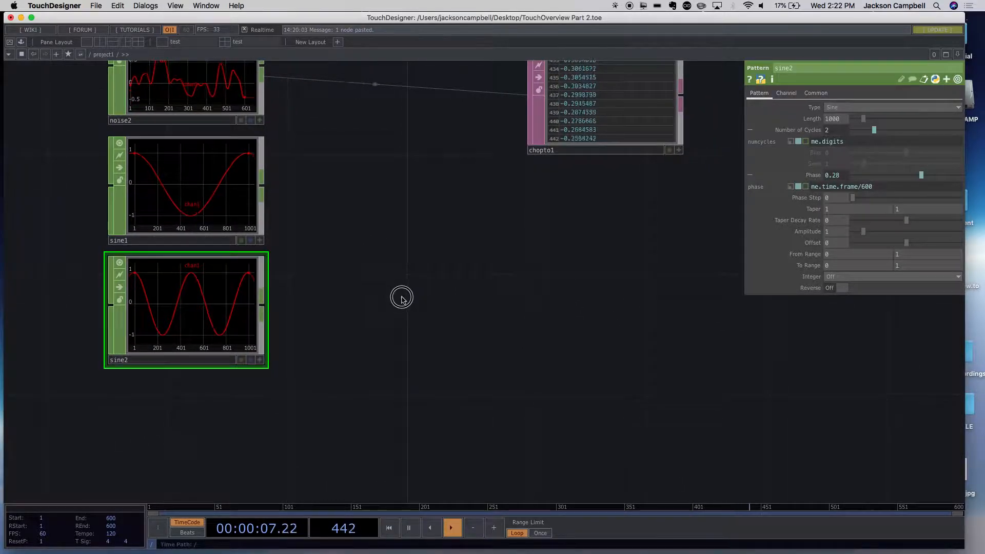
key("Tab")
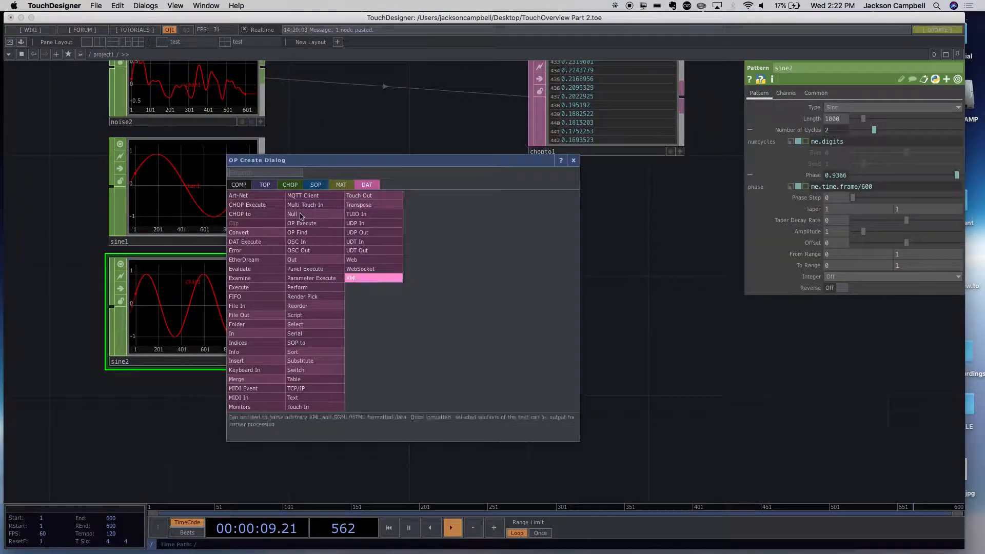
left_click(238, 185)
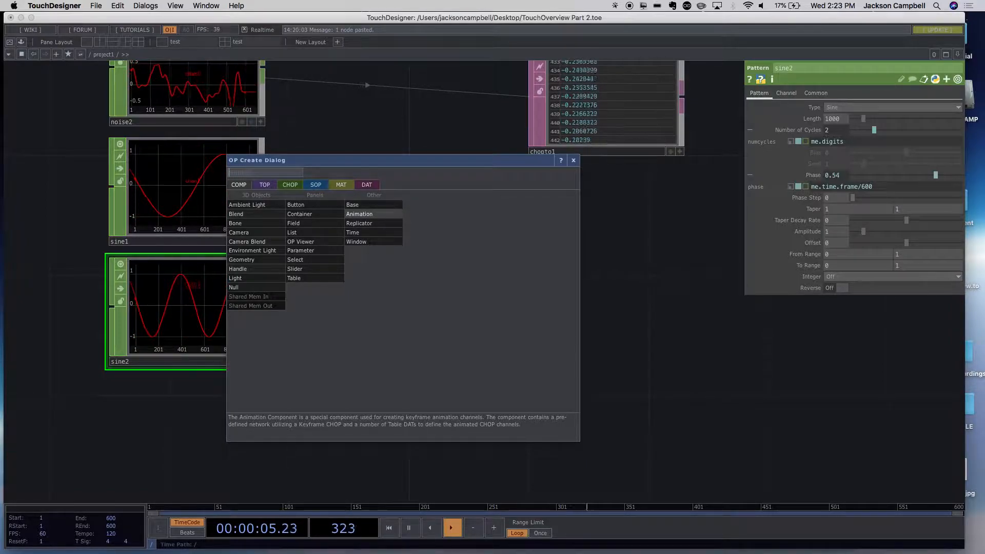
left_click(302, 218)
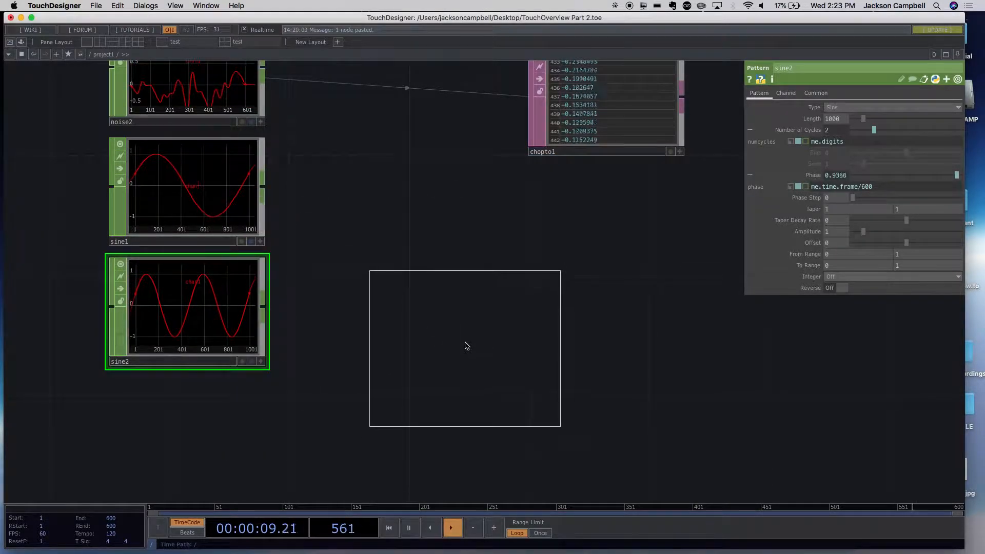
left_click(471, 341)
left_click_drag(493, 358, 534, 356)
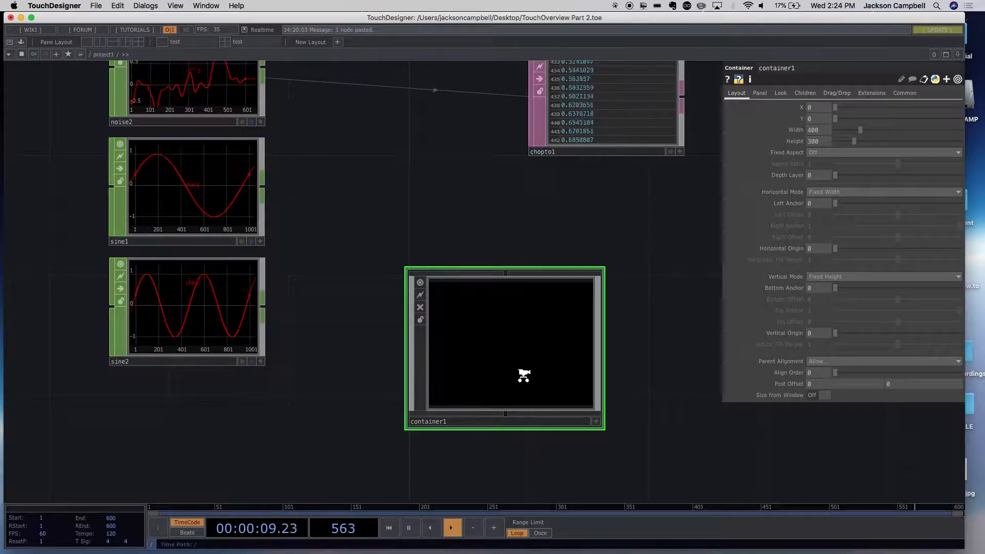
- Zoom into container1 until its inner network opens, and return to the project1 network
scroll(539, 367, "up", 4)
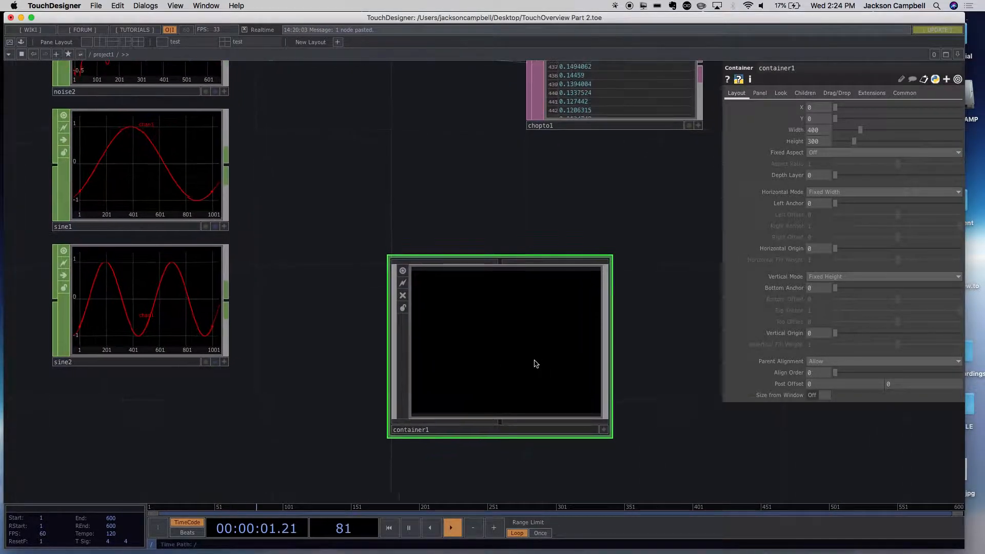
scroll(511, 341, "up", 6)
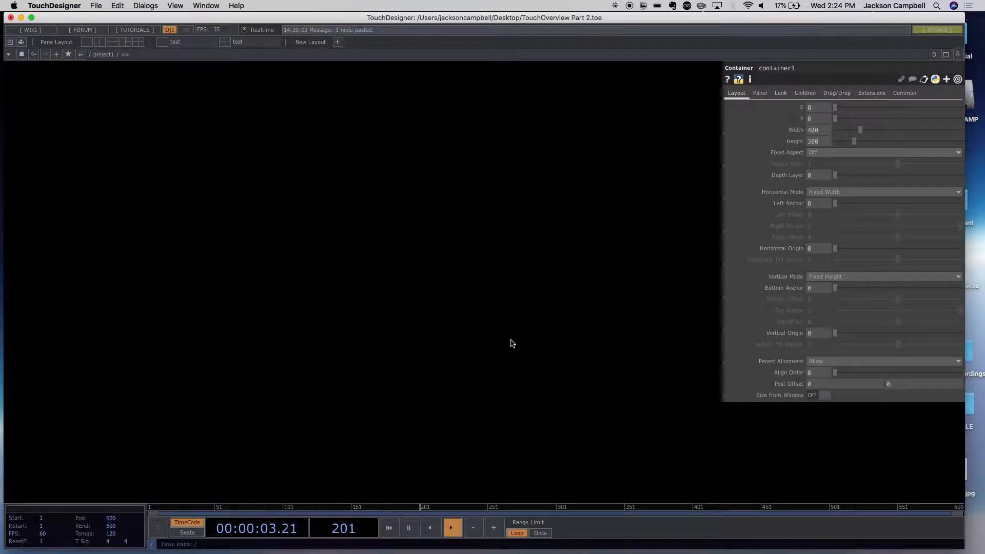
scroll(510, 341, "up", 3)
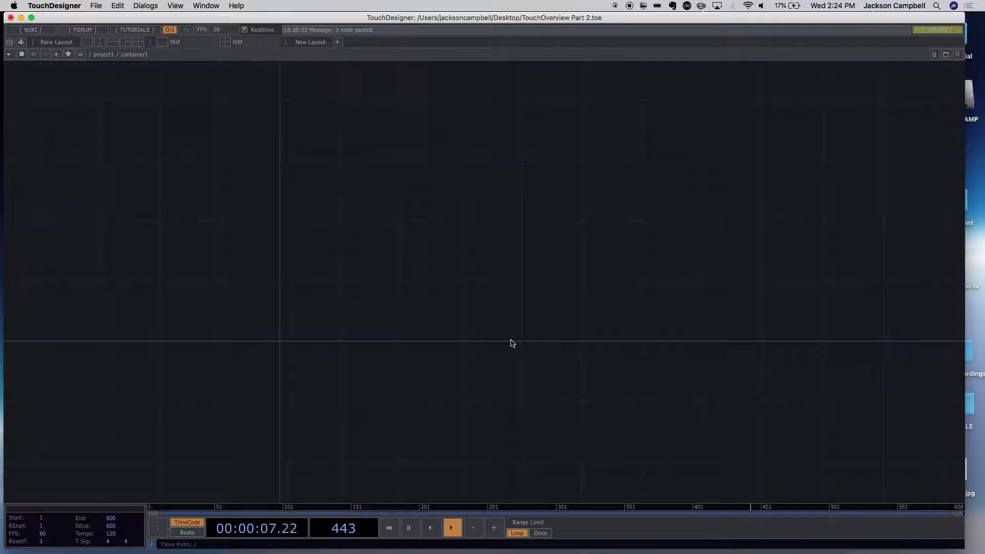
scroll(510, 342, "down", 5)
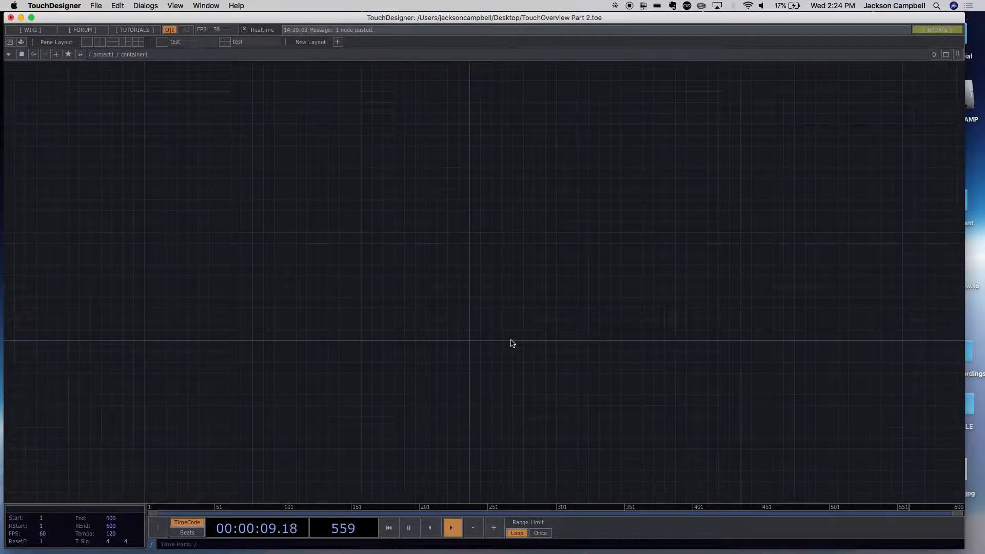
left_click(718, 291)
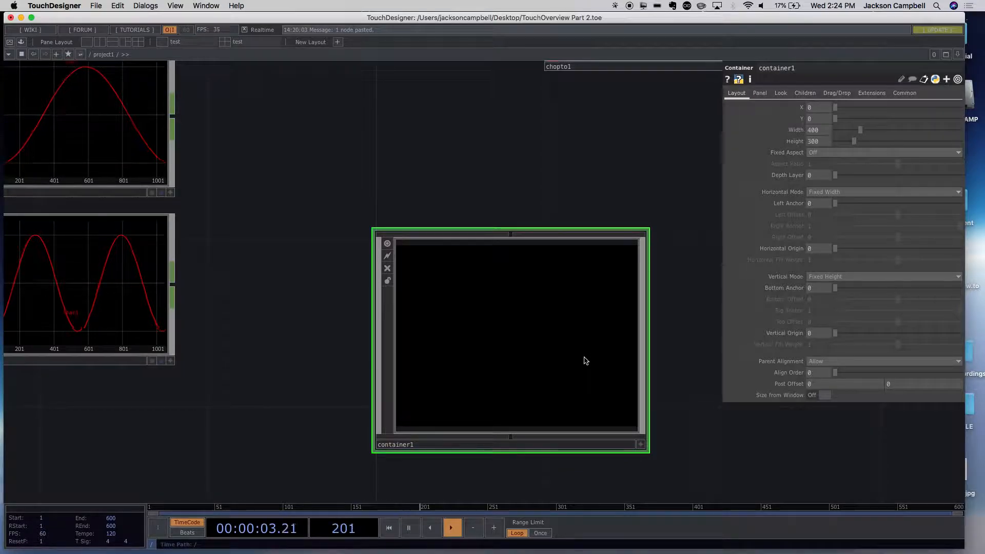
- Enter container1's network directly and go back up to project1
key("i")
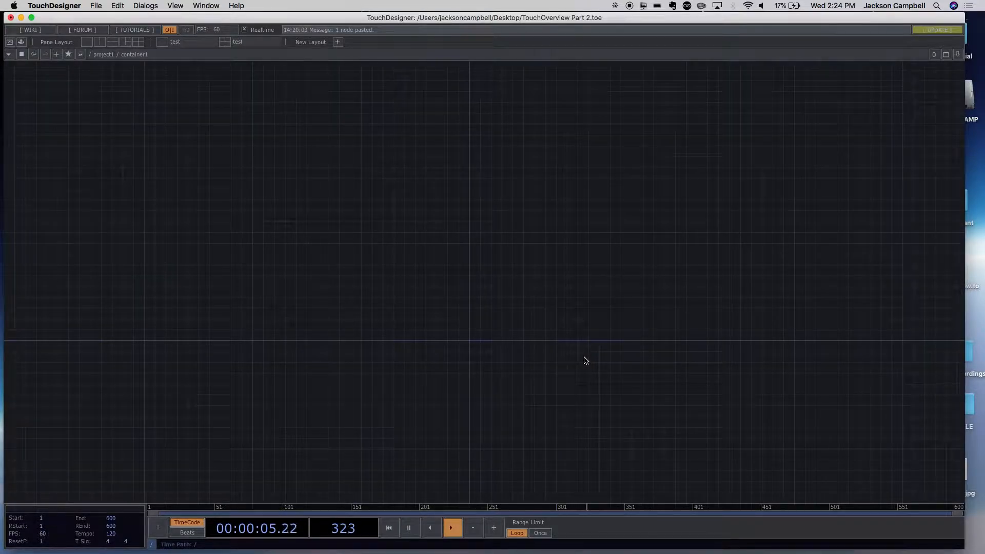
key("u")
left_click_drag(758, 454, 644, 416)
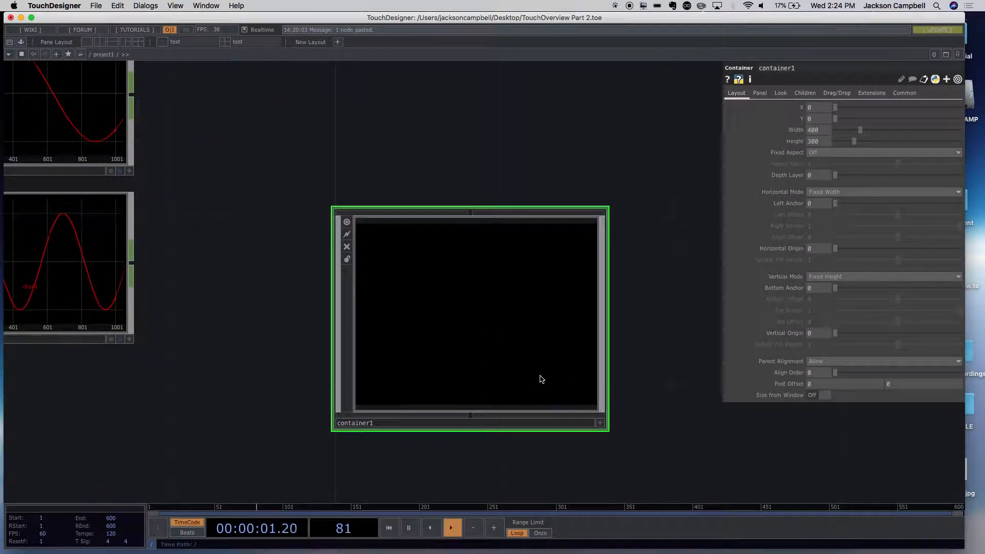
- Enter container1 once more and zoom out of its empty network back to the parent level
key("i")
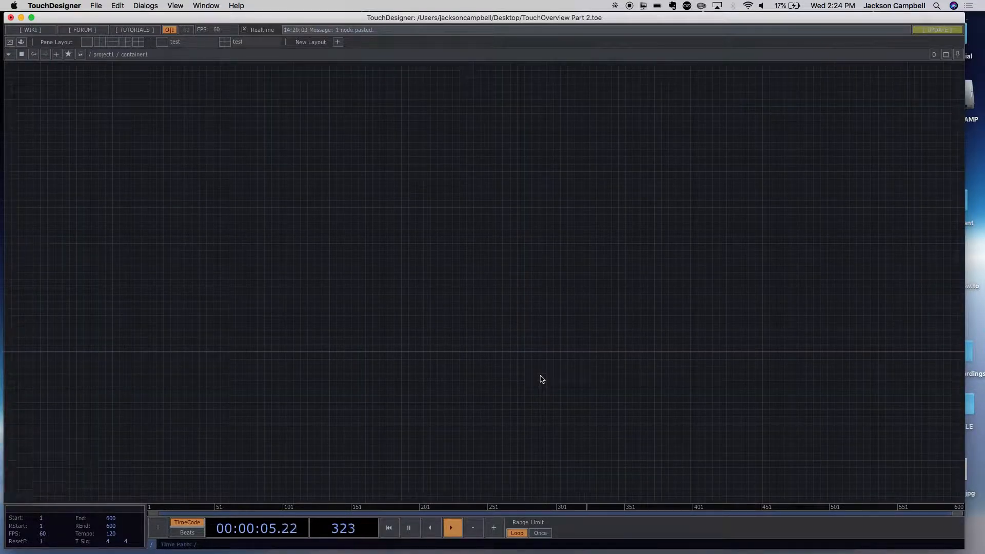
scroll(551, 373, "up", 1)
scroll(550, 373, "down", 5)
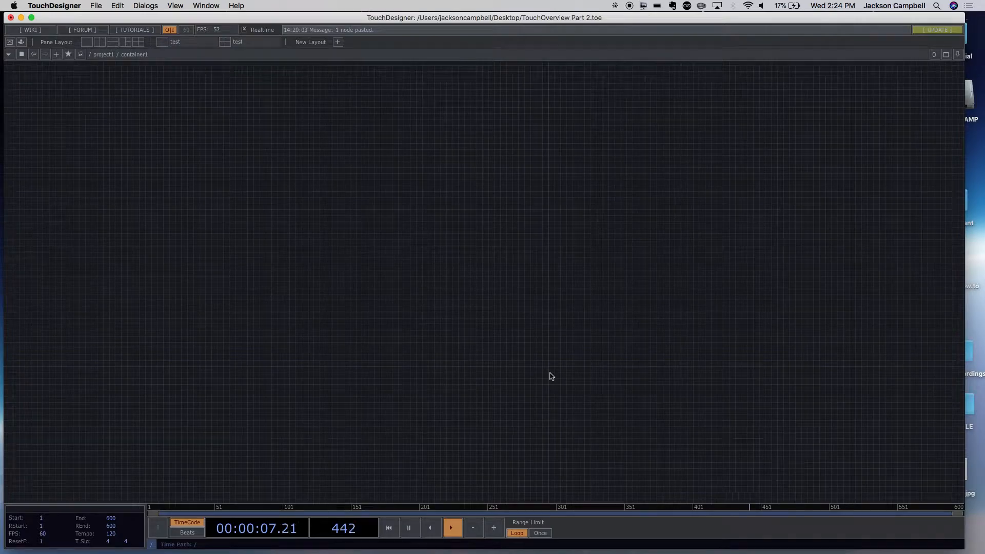
scroll(550, 376, "up", 5)
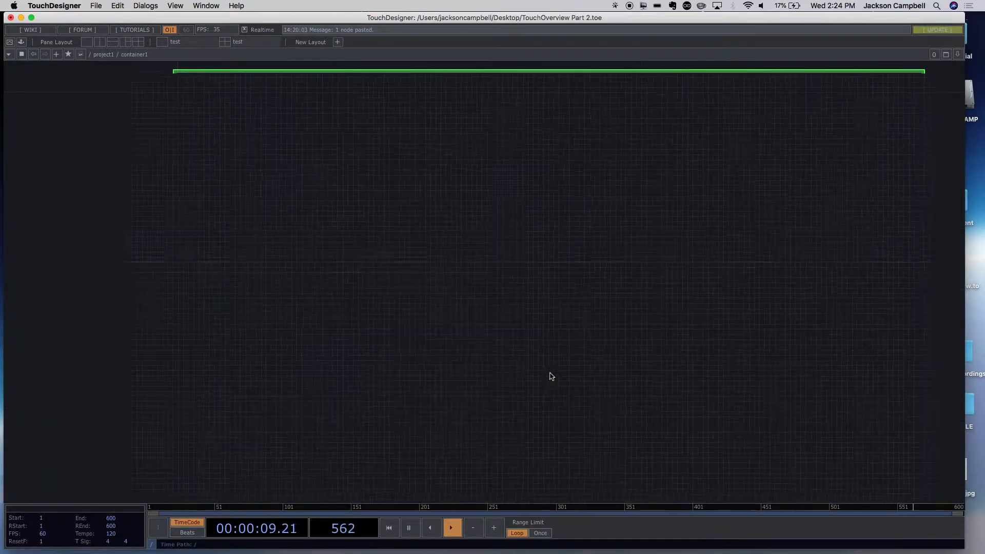
scroll(551, 375, "down", 2)
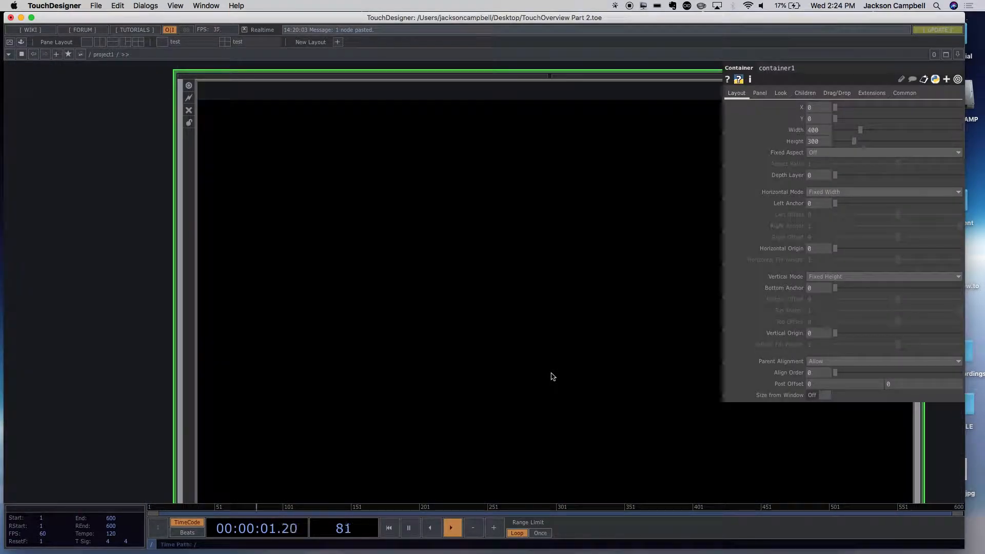
left_click_drag(109, 341, 5, 322)
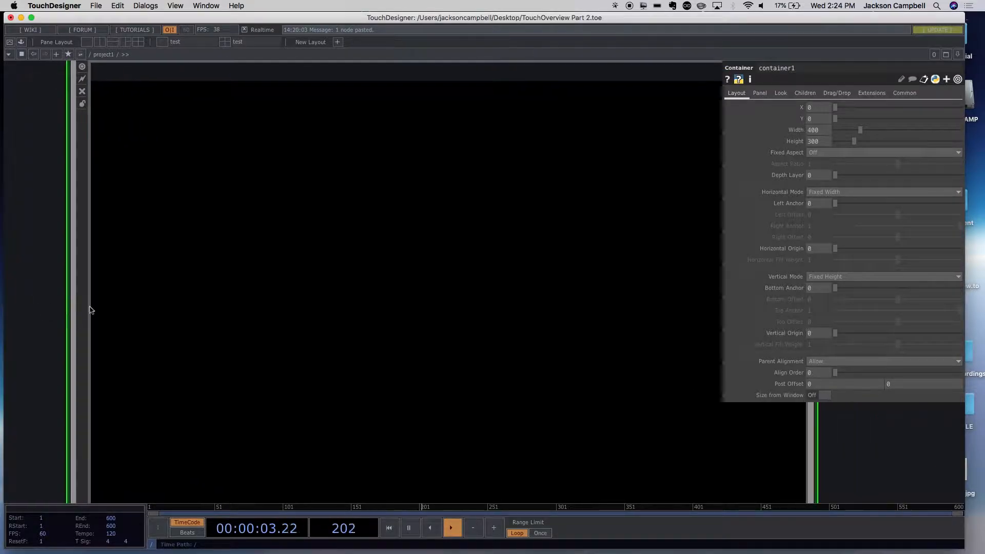
- Reframe container1 in the project1 network and zoom into it until its inner network opens
scroll(432, 377, "down", 5)
left_click_drag(539, 354, 517, 286)
scroll(484, 340, "up", 3)
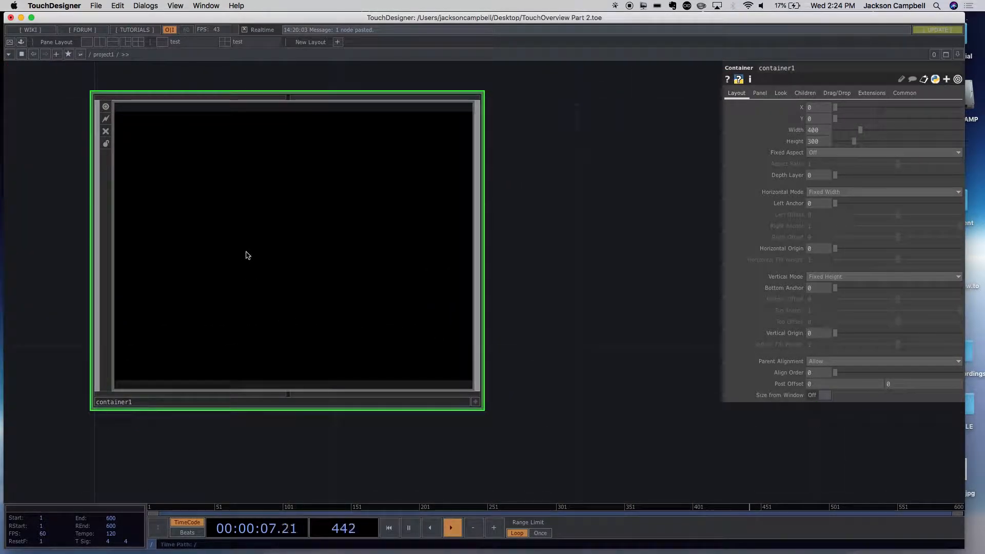
scroll(306, 244, "up", 5)
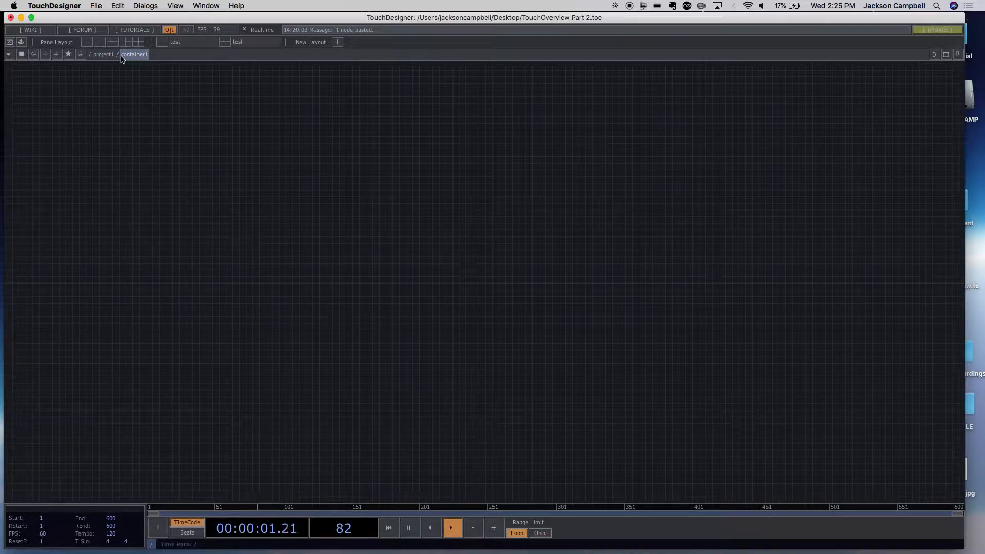
- Zoom out of container1 through project1 to the root level, and zoom back in to container1's network
scroll(311, 200, "down", 4)
scroll(311, 199, "down", 2)
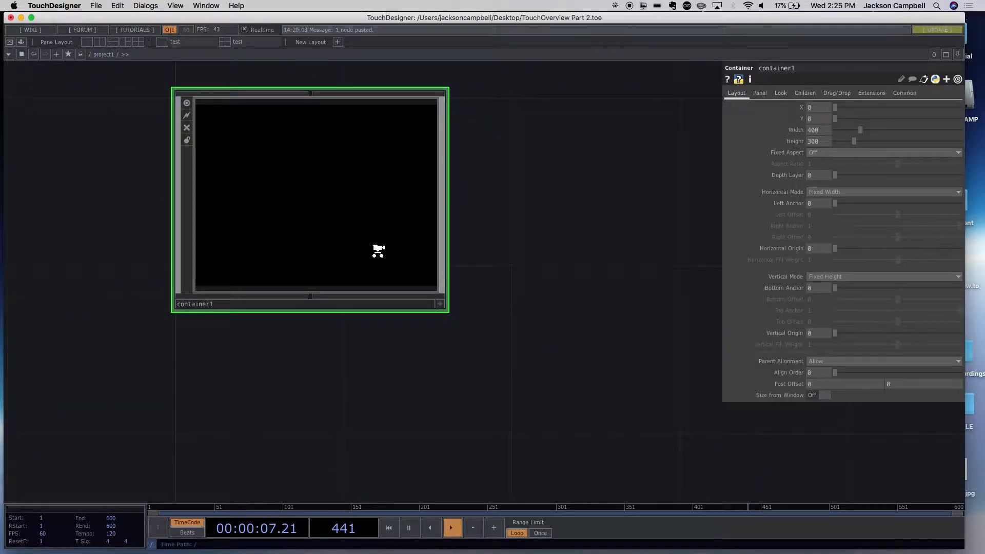
scroll(378, 250, "down", 3)
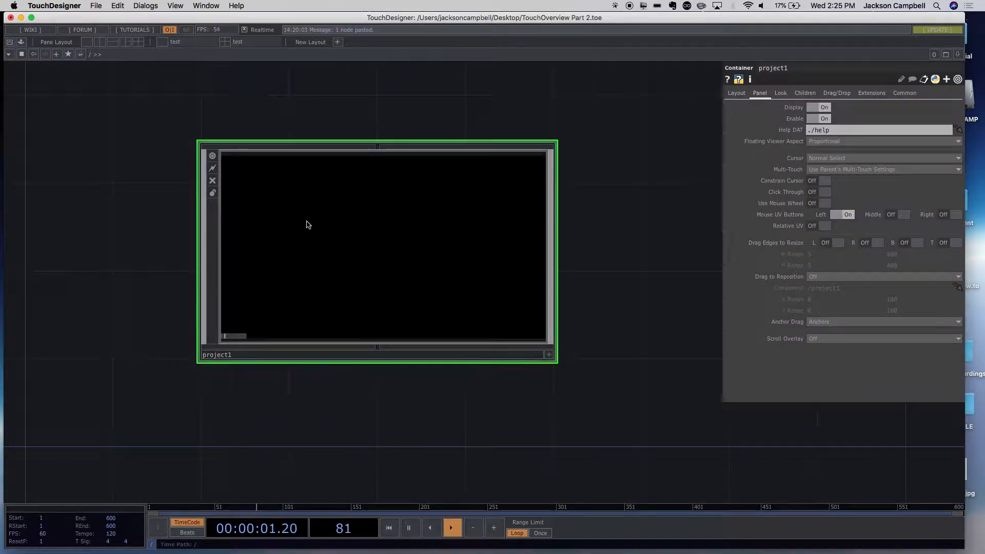
scroll(307, 222, "up", 4)
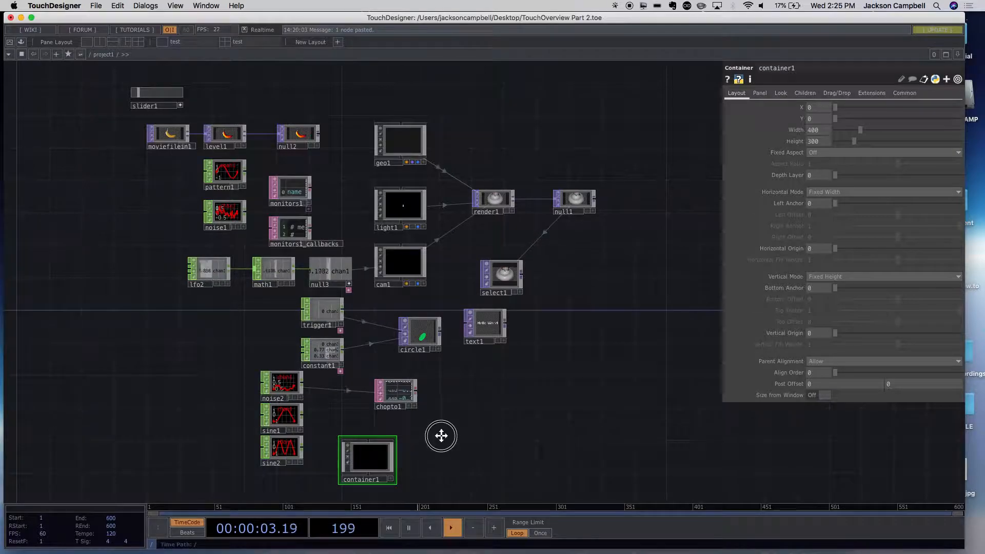
scroll(411, 353, "up", 6)
scroll(401, 345, "up", 2)
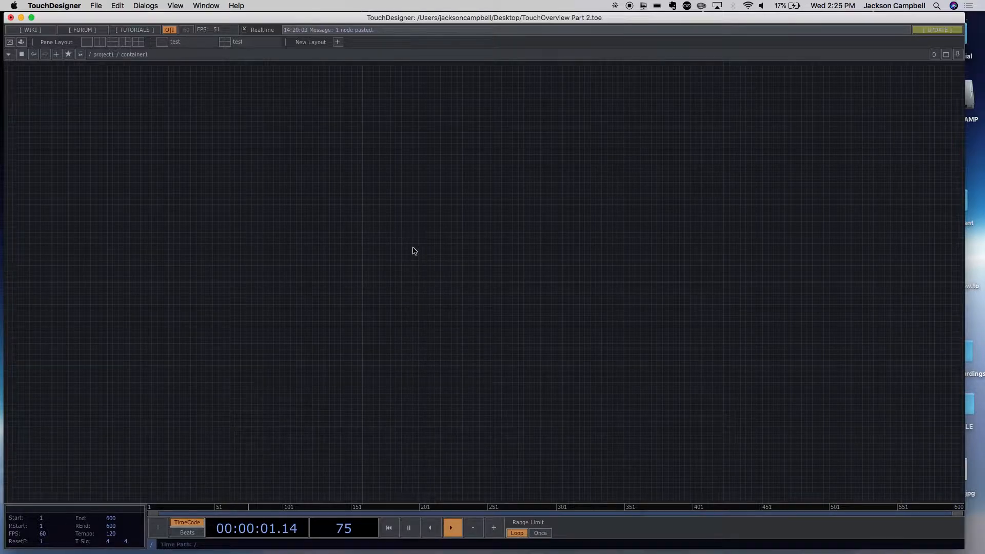
- Add a Ramp TOP inside container1 and frame it in the network view
key("Tab")
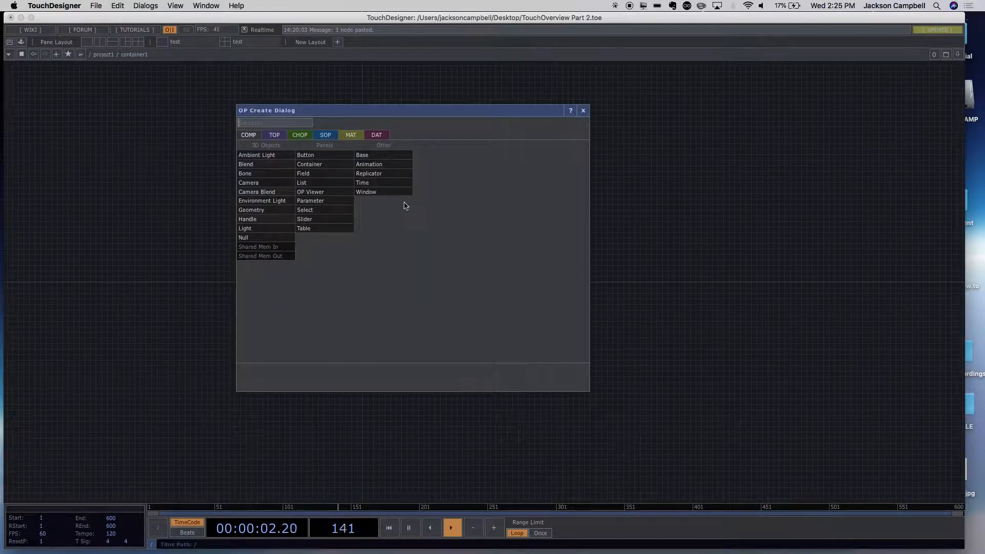
left_click(276, 137)
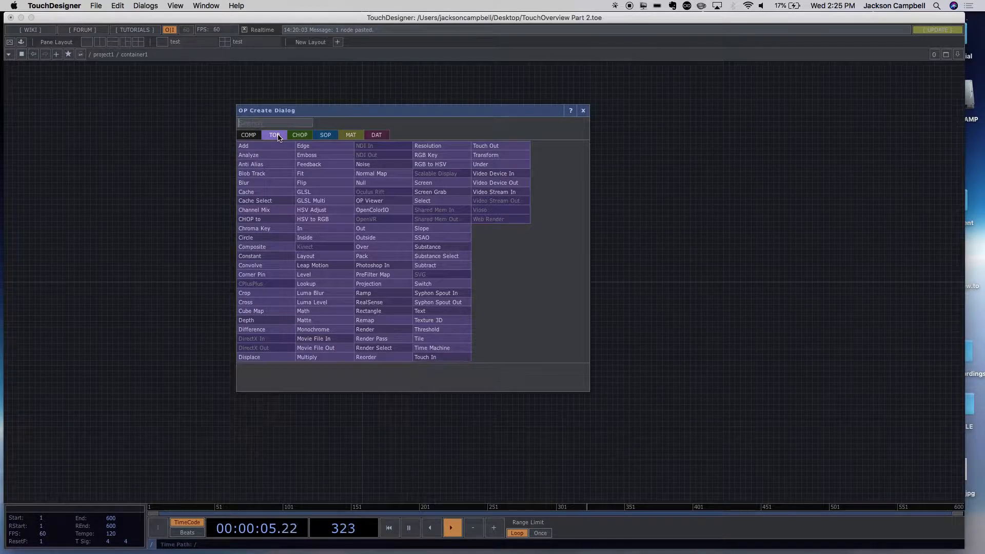
type("ram")
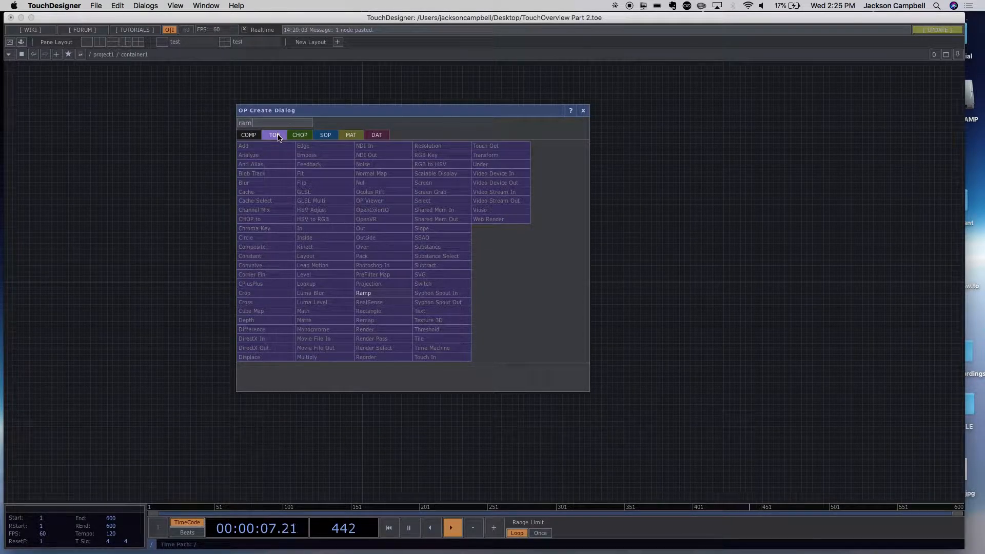
left_click(367, 293)
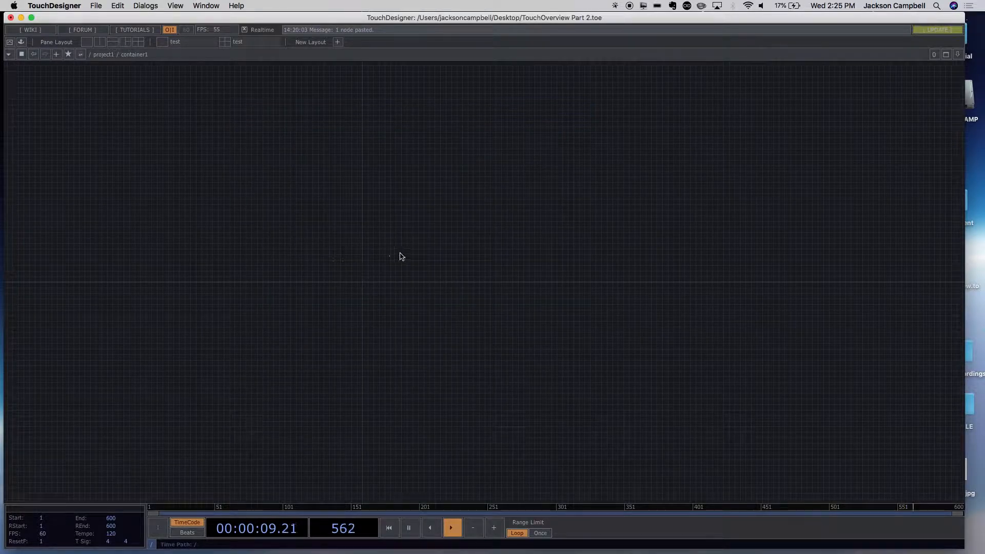
left_click(405, 259)
scroll(430, 263, "up", 8)
scroll(297, 186, "up", 8)
scroll(355, 222, "down", 6)
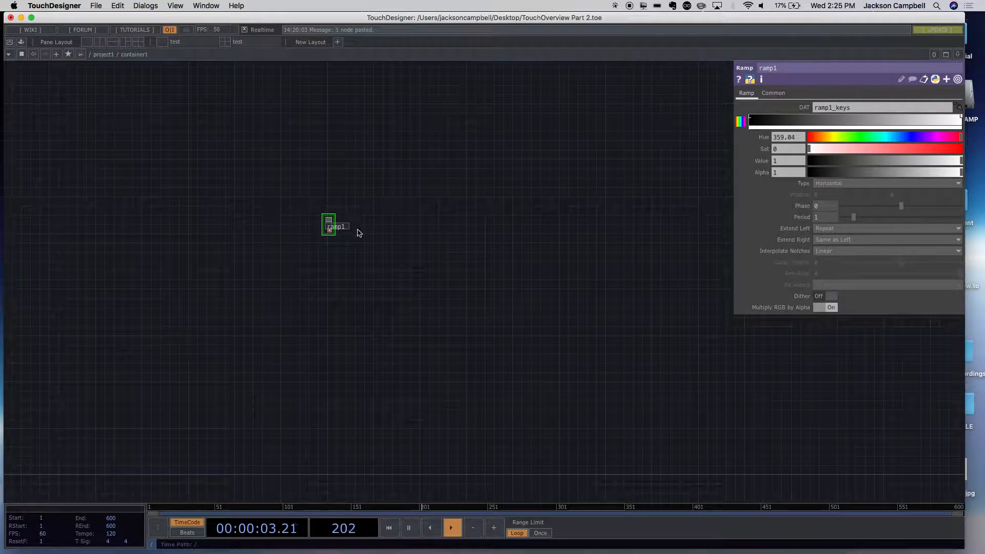
key("h")
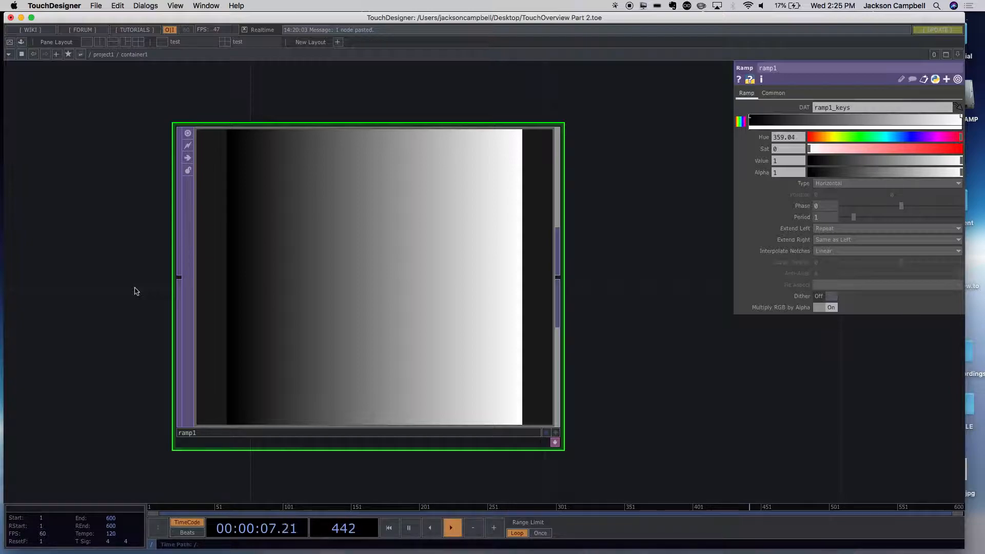
- Place an unconnected Out TOP beside ramp1 and delete it
key("Tab")
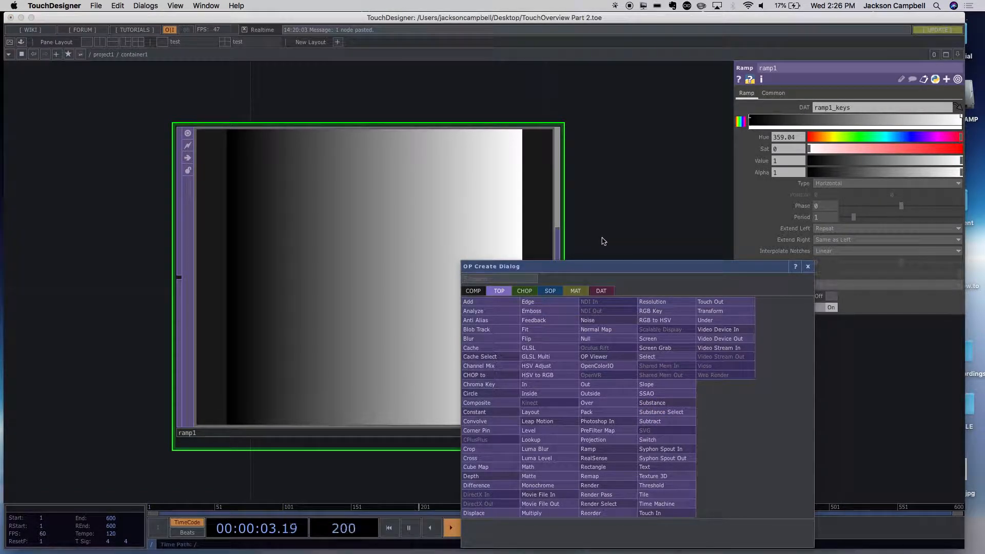
left_click(504, 281)
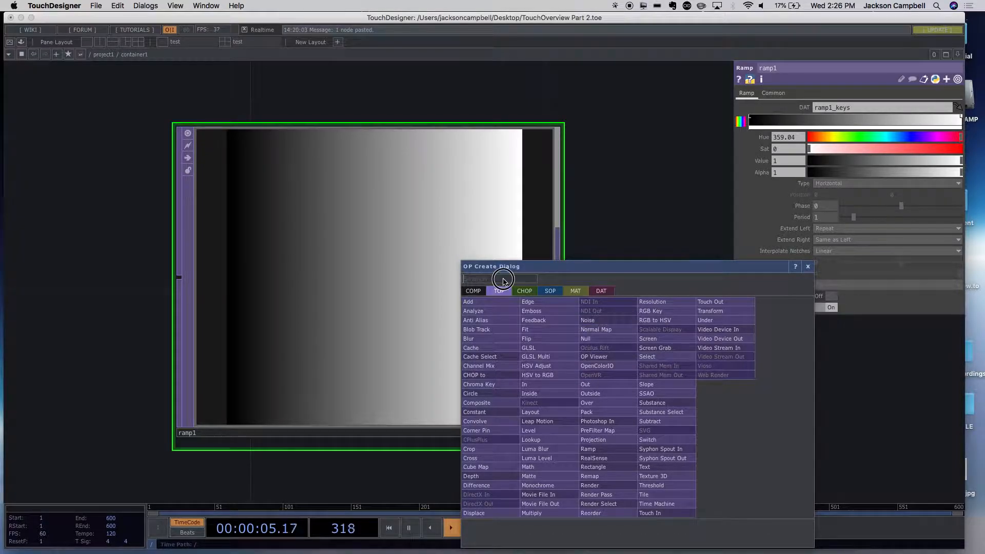
type("OU")
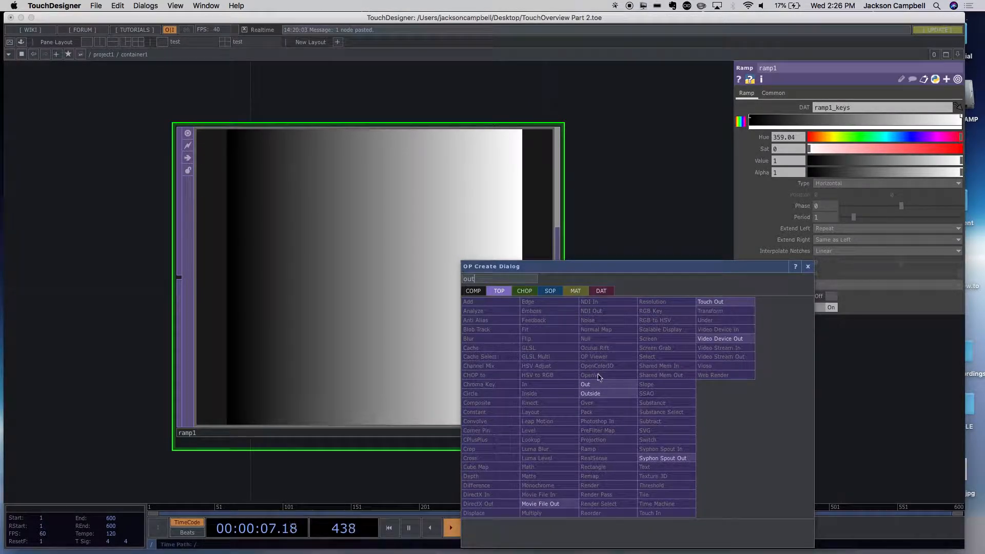
left_click(590, 385)
left_click(819, 343)
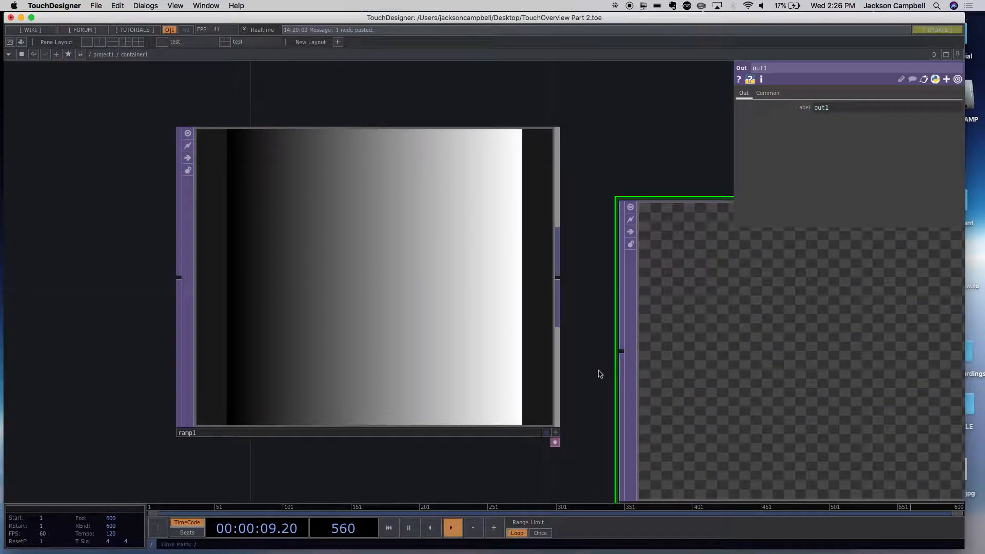
left_click_drag(596, 371, 357, 336)
left_click_drag(321, 247, 381, 317)
key("Delete")
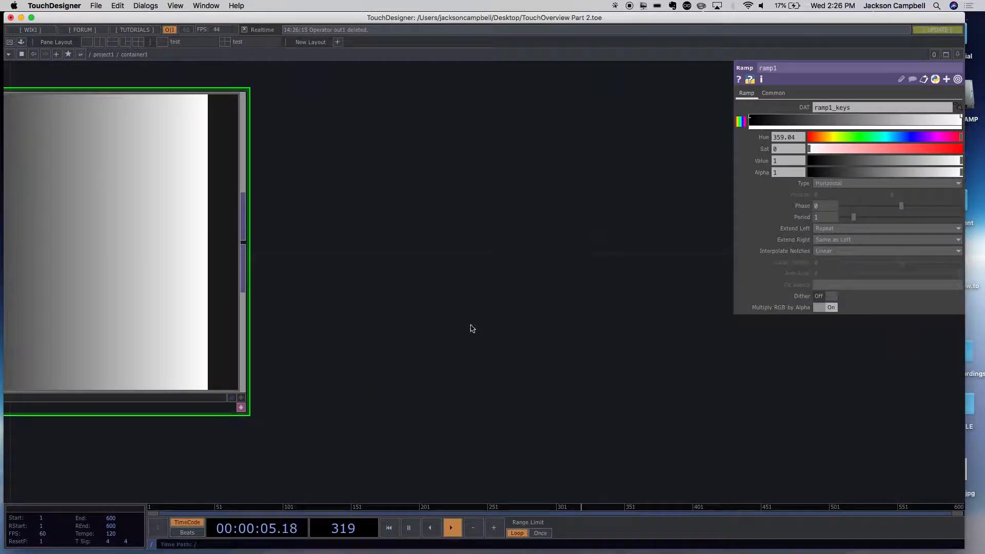
- Create an Out TOP wired from ramp1's output and move it farther to the right, level with ramp1
right_click(245, 244)
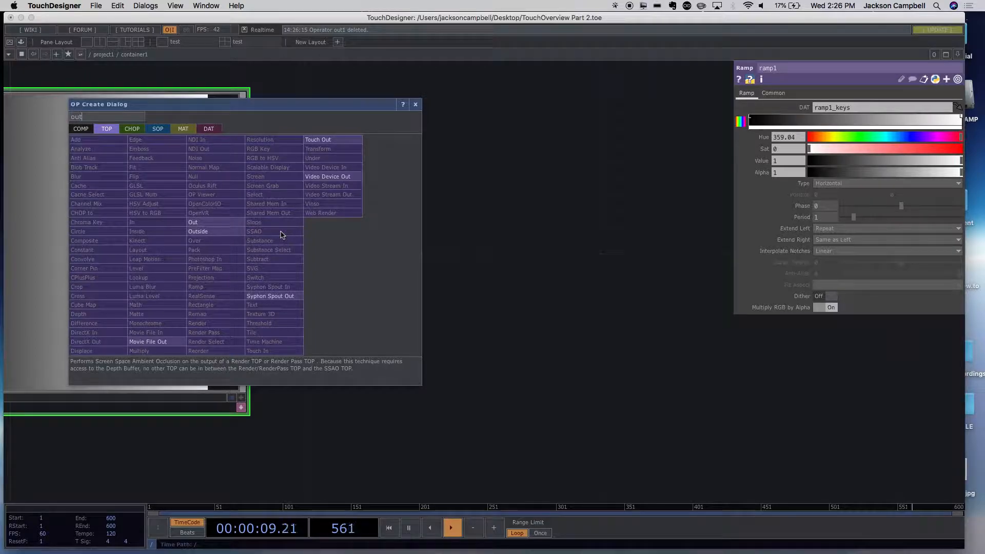
left_click(210, 222)
left_click(560, 311)
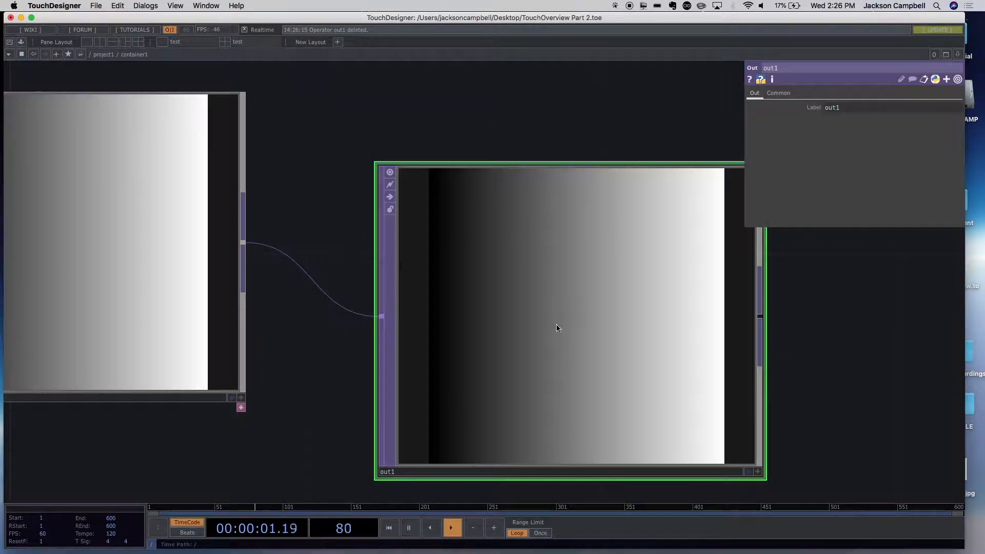
scroll(262, 333, "down", 3)
left_click_drag(211, 373, 378, 400)
left_click_drag(378, 344, 378, 370)
left_click(521, 367)
left_click_drag(521, 367, 708, 359)
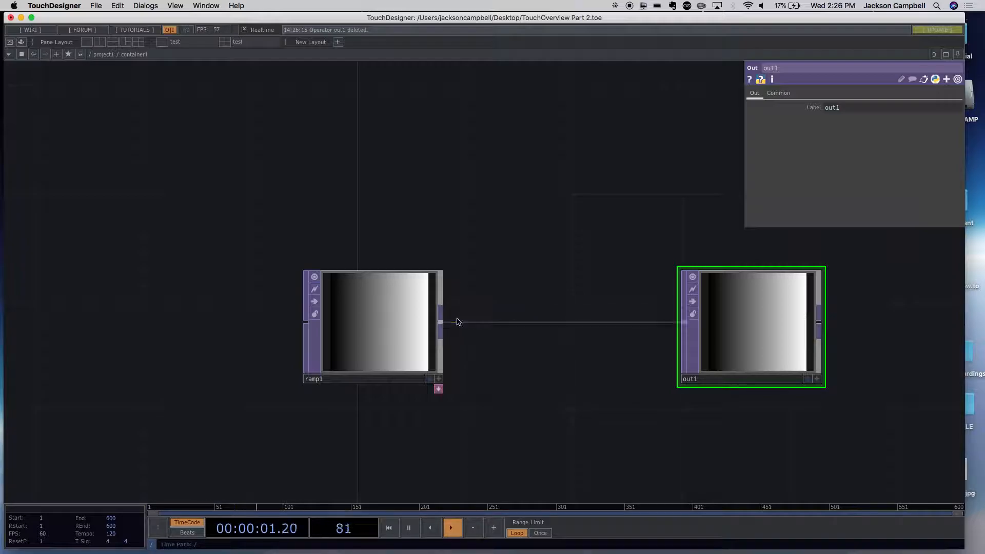
- Insert a Null TOP between ramp1 and out1 and space the three nodes apart in a row
right_click(442, 325)
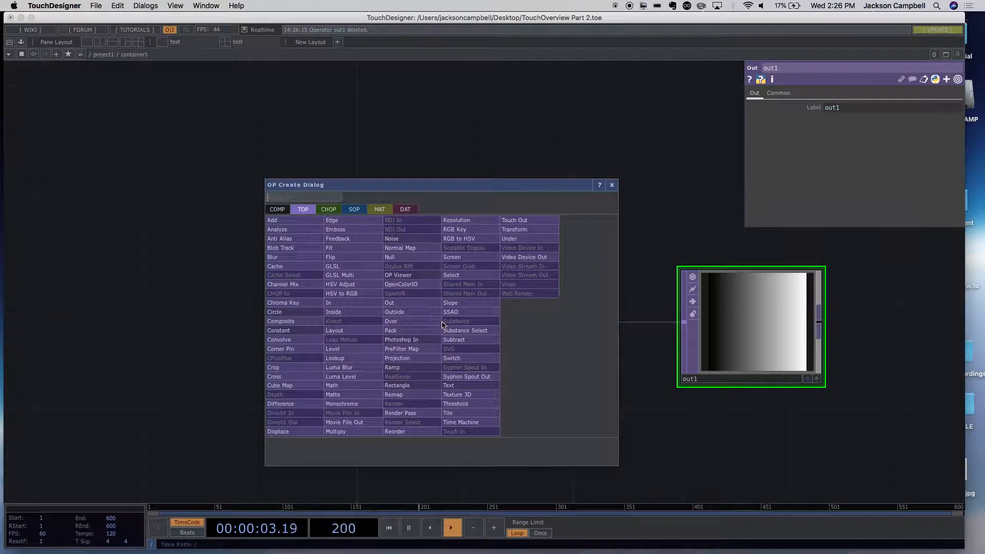
type("nul")
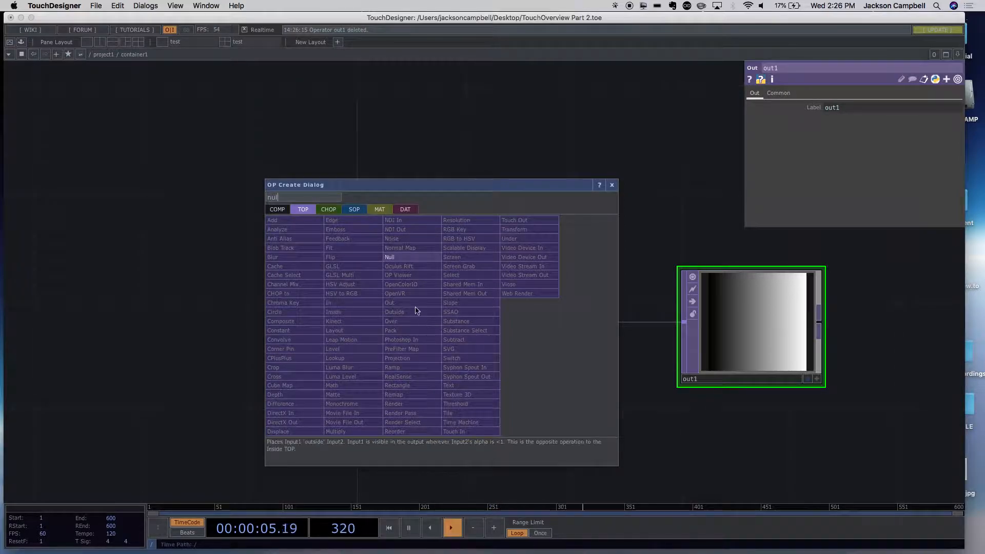
left_click(407, 257)
left_click(576, 325)
left_click_drag(732, 337, 896, 337)
left_click_drag(587, 345, 752, 346)
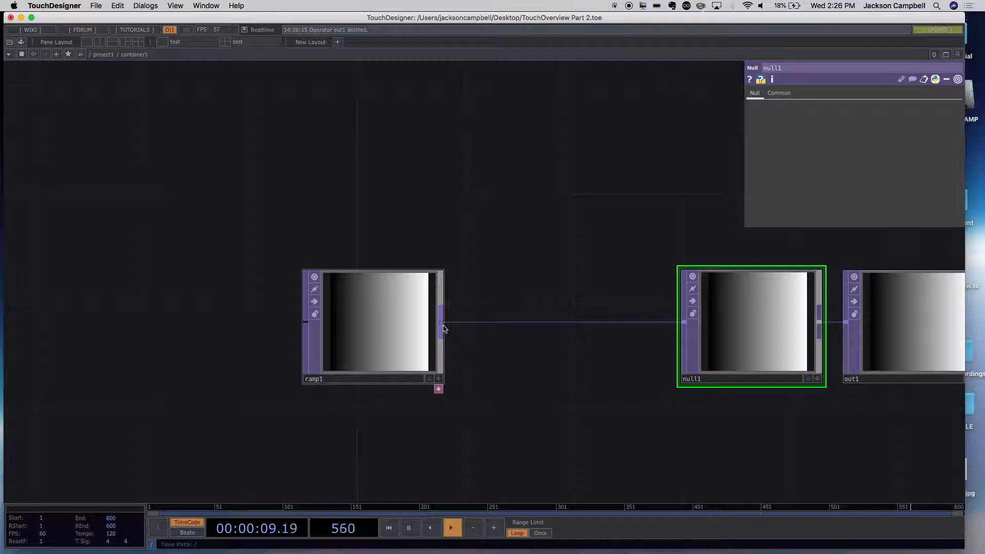
left_click_drag(406, 322, 329, 319)
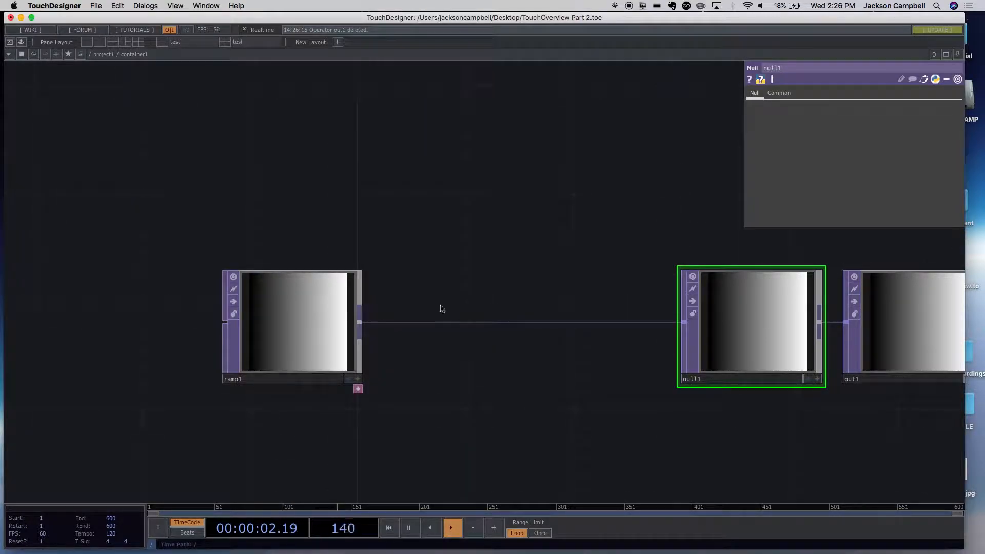
- Branch a Slope TOP off ramp1's output and move it and null1 apart so they no longer overlap
right_click(361, 326)
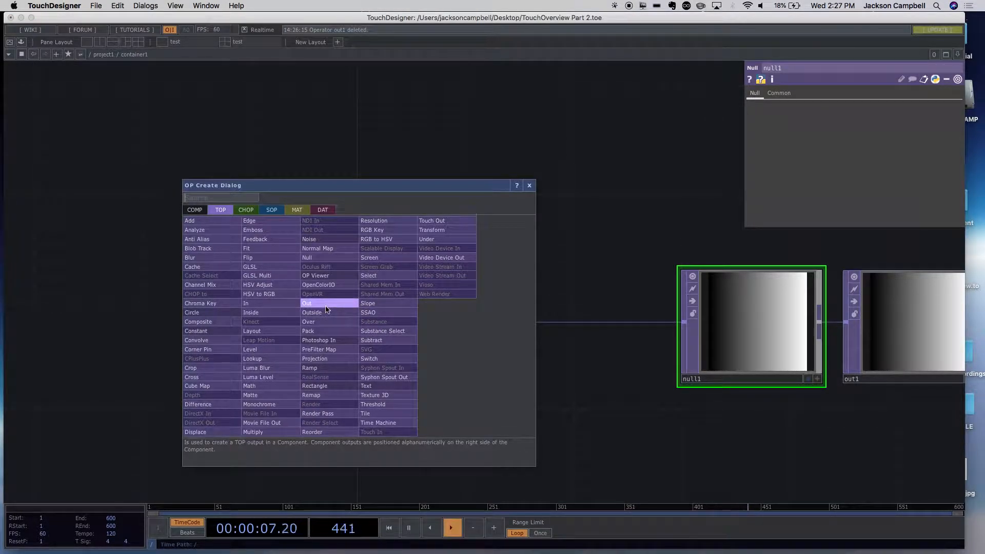
left_click(368, 303)
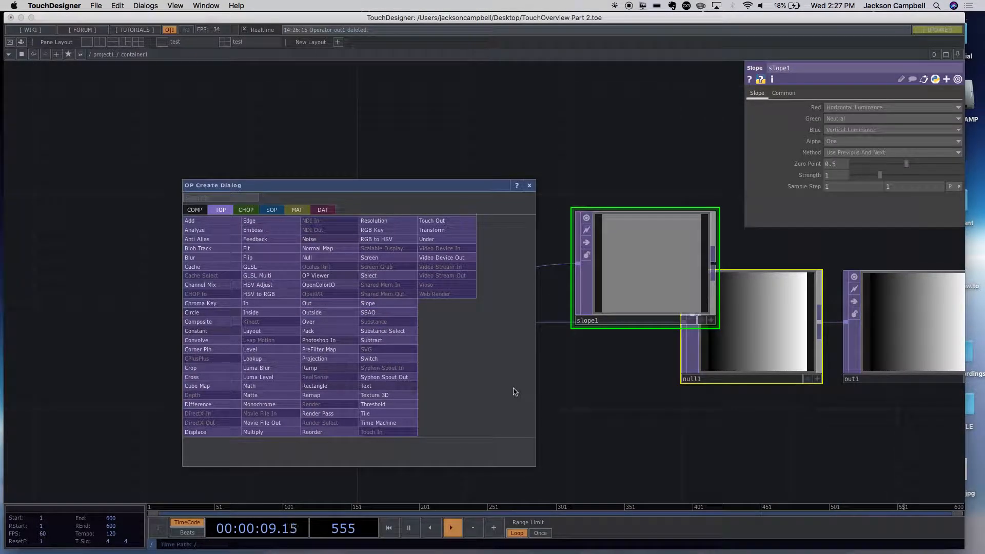
left_click(608, 273)
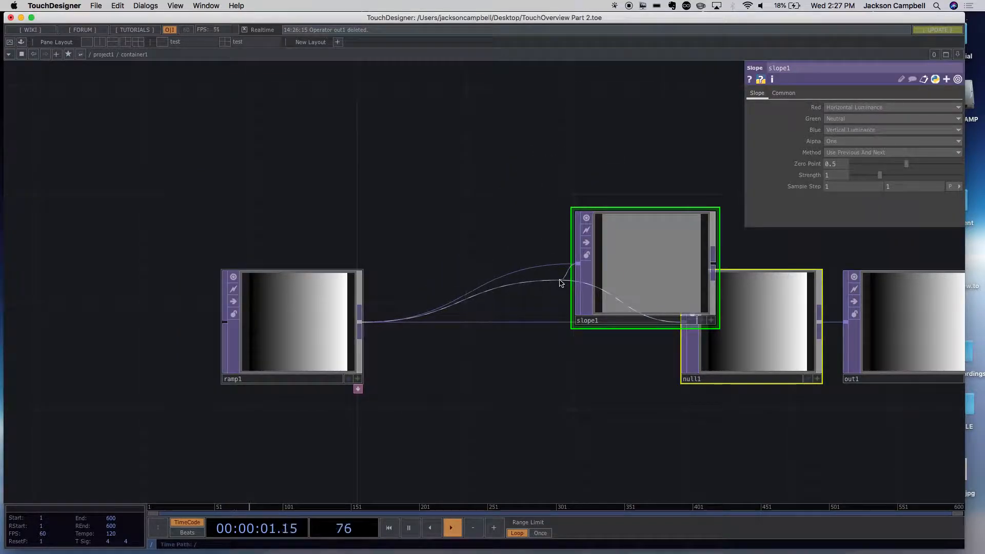
left_click_drag(590, 274, 479, 171)
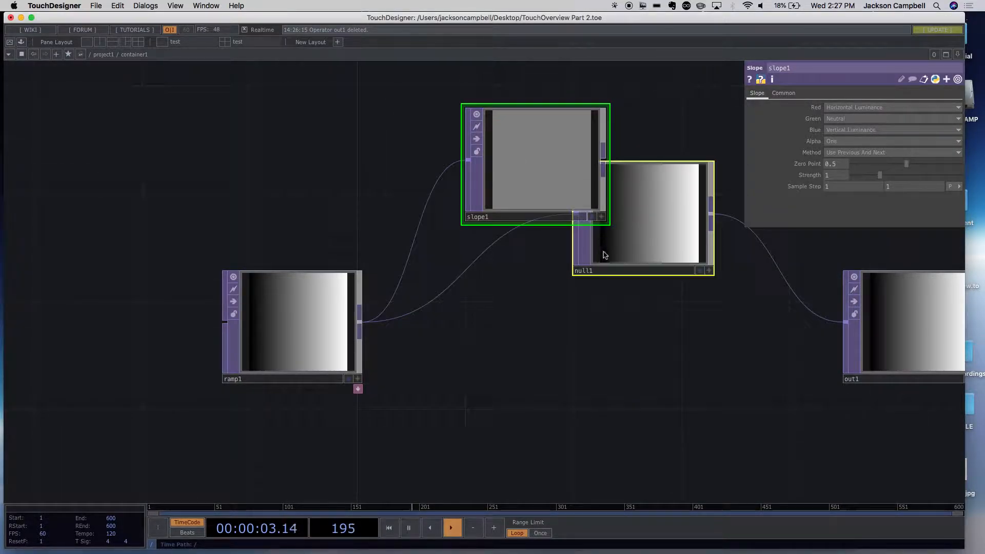
left_click(646, 254)
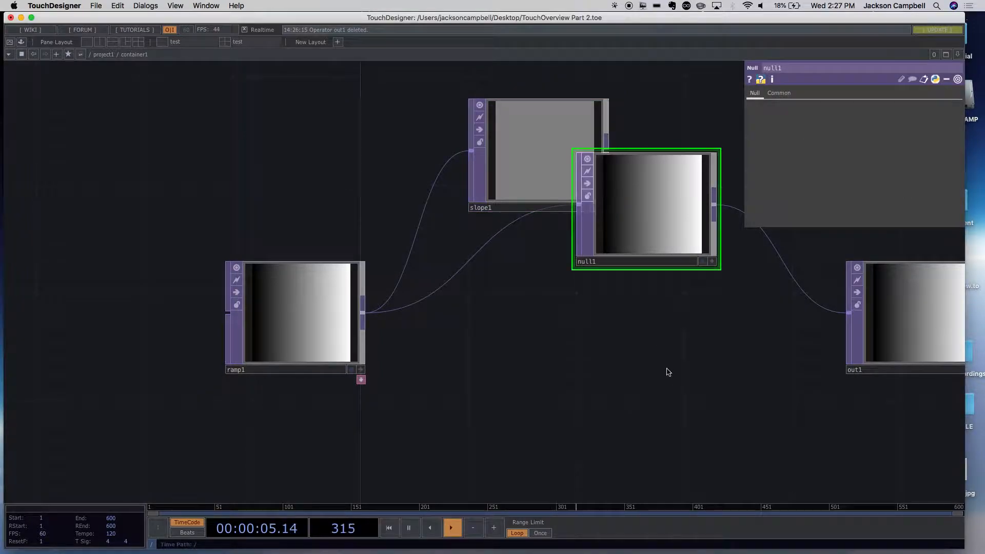
left_click_drag(635, 262, 716, 398)
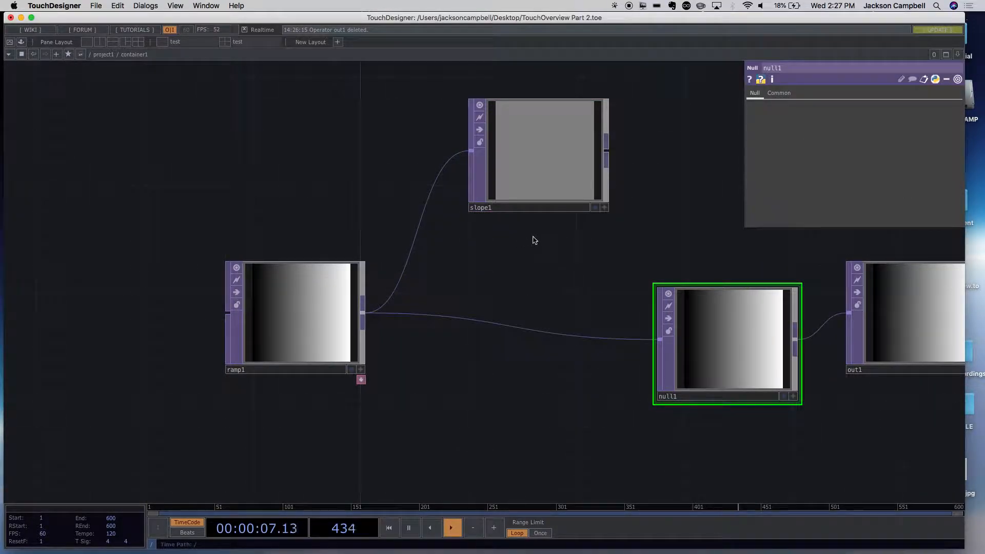
- Delete slope1 and realign null1 level with ramp1 and out1
left_click(532, 185)
key("Delete")
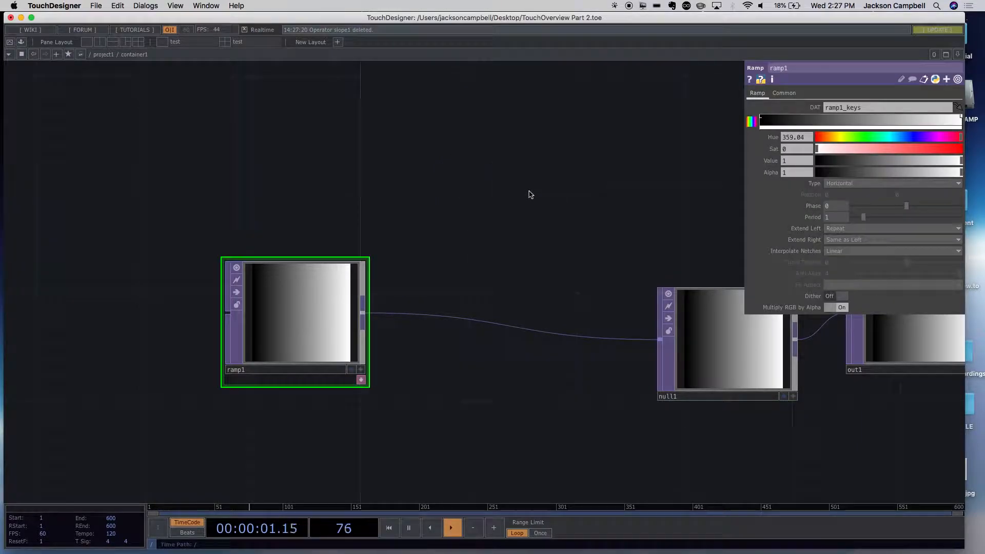
left_click_drag(673, 376, 688, 340)
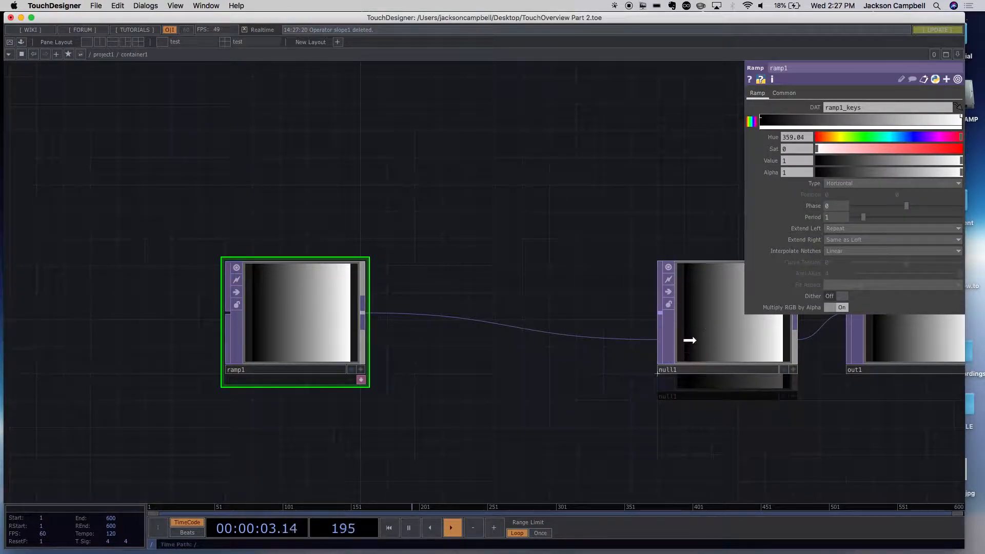
- Insert a Noise TOP into the connection between ramp1 and null1, placing it above the wire
left_click_drag(762, 444, 523, 435)
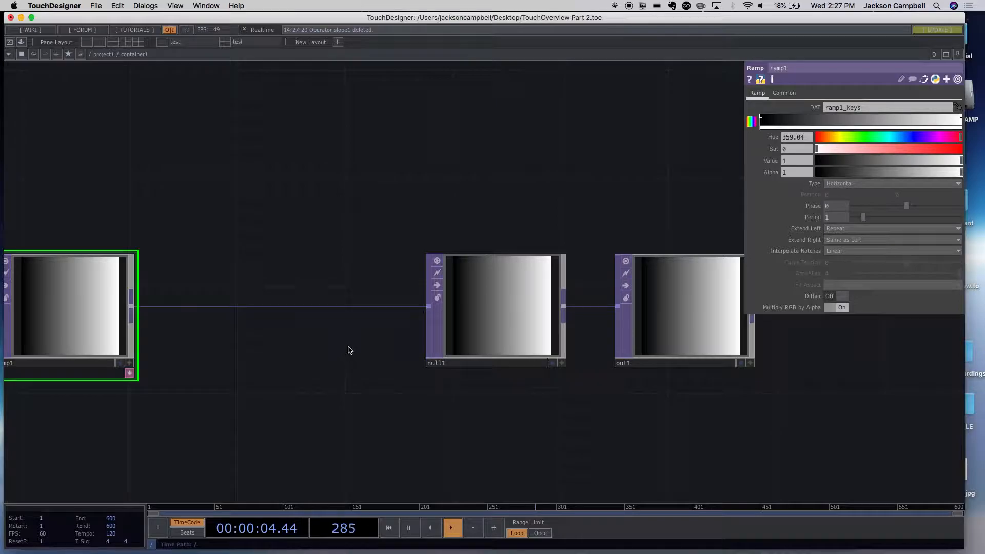
right_click(273, 308)
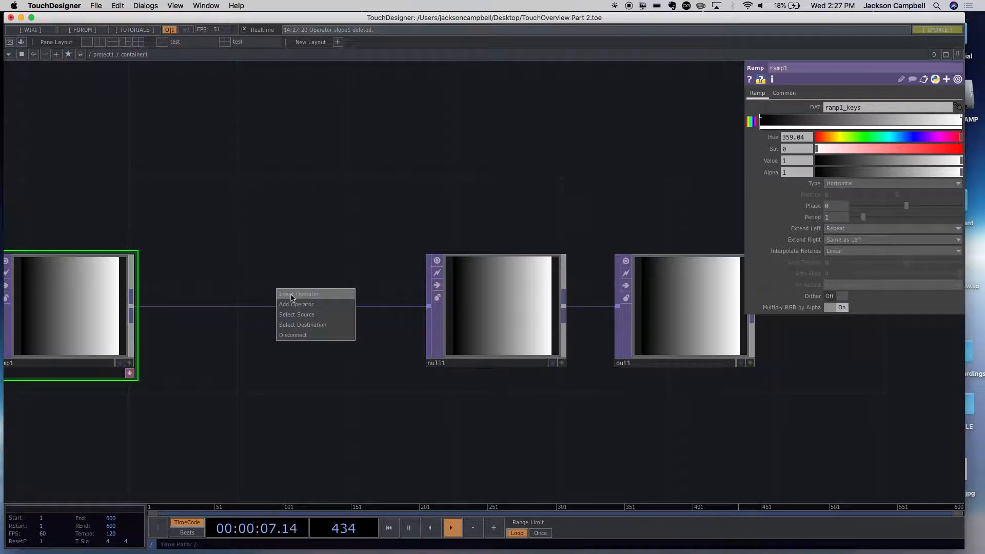
left_click(291, 297)
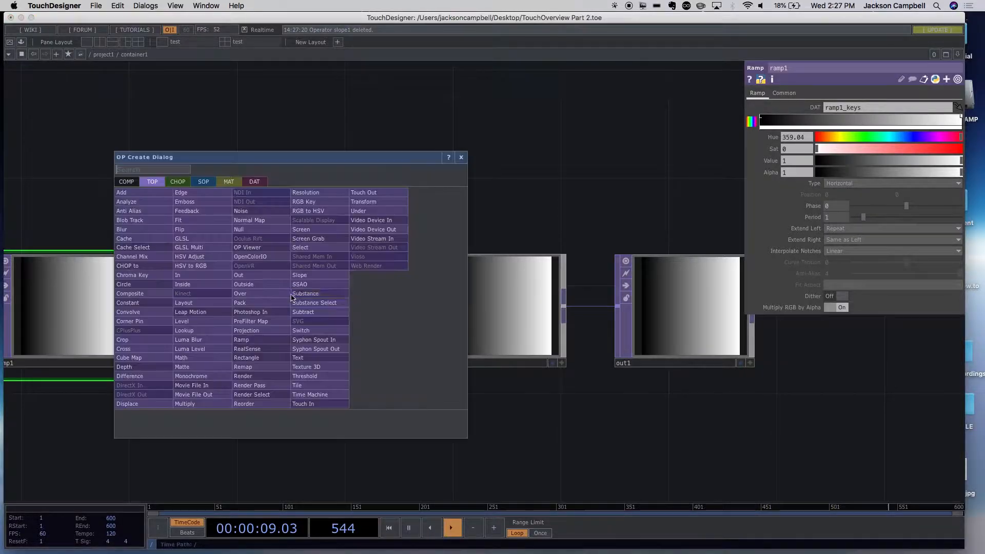
left_click(246, 211)
left_click(287, 211)
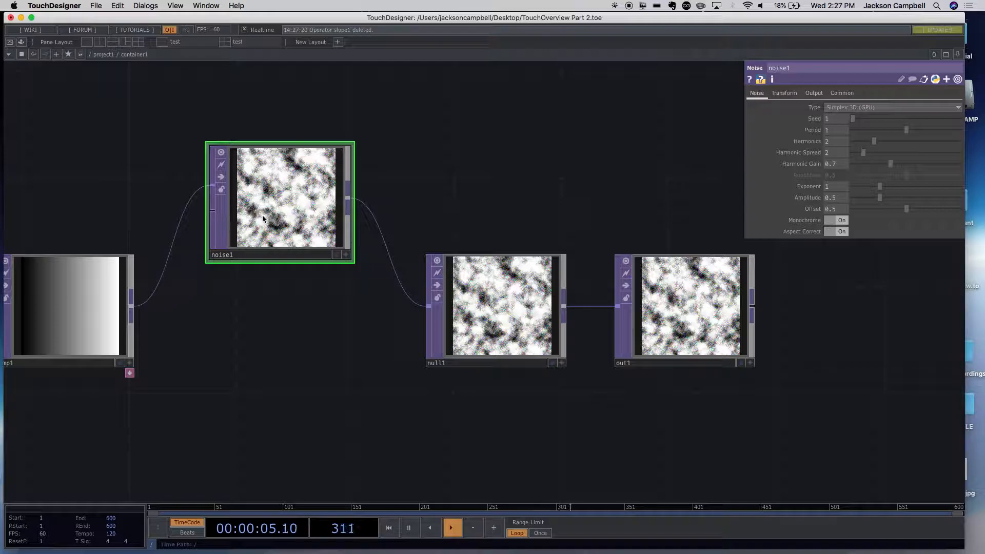
- Delete noise1 and move ramp1 closer to null1, keeping the three nodes in a row
key("Delete")
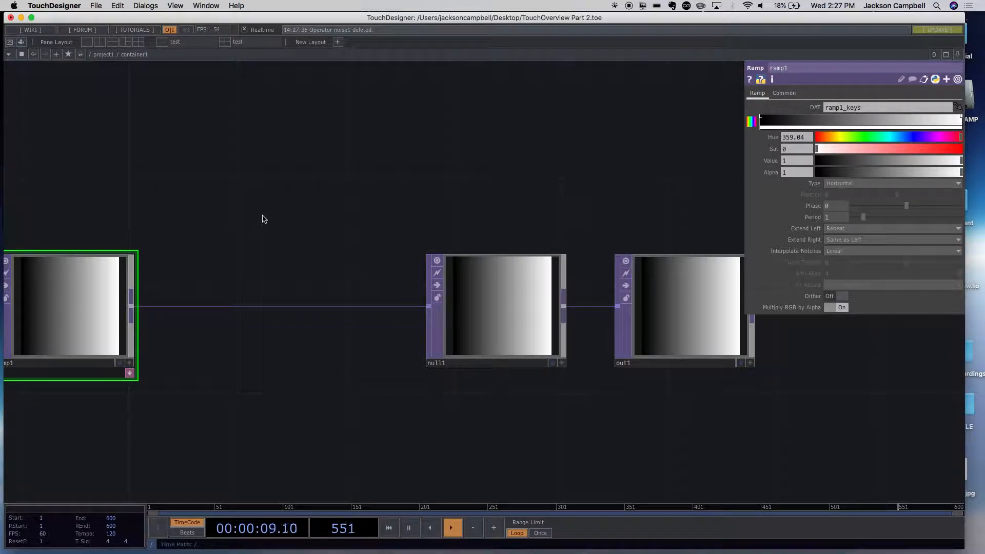
scroll(330, 398, "down", 5)
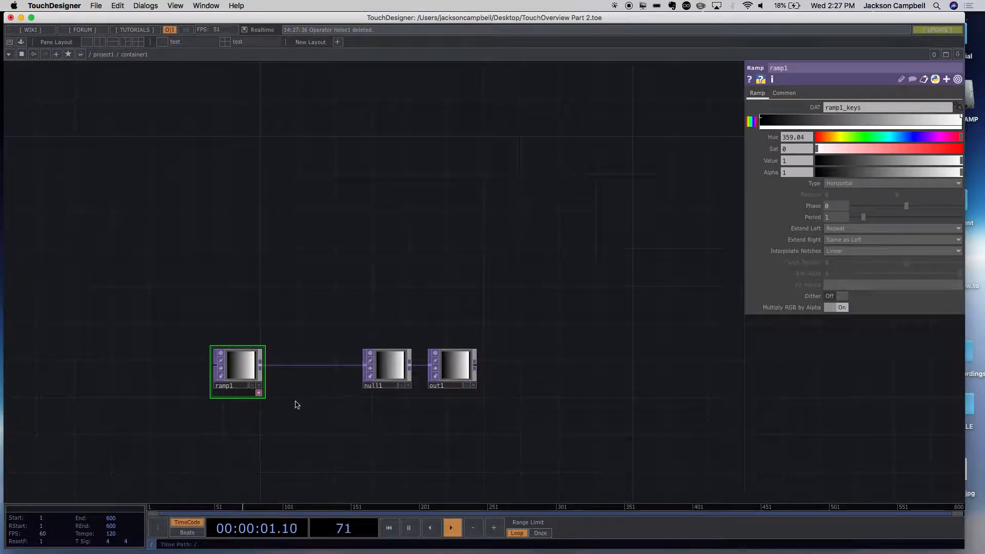
scroll(287, 402, "up", 2)
left_click_drag(245, 383, 311, 372)
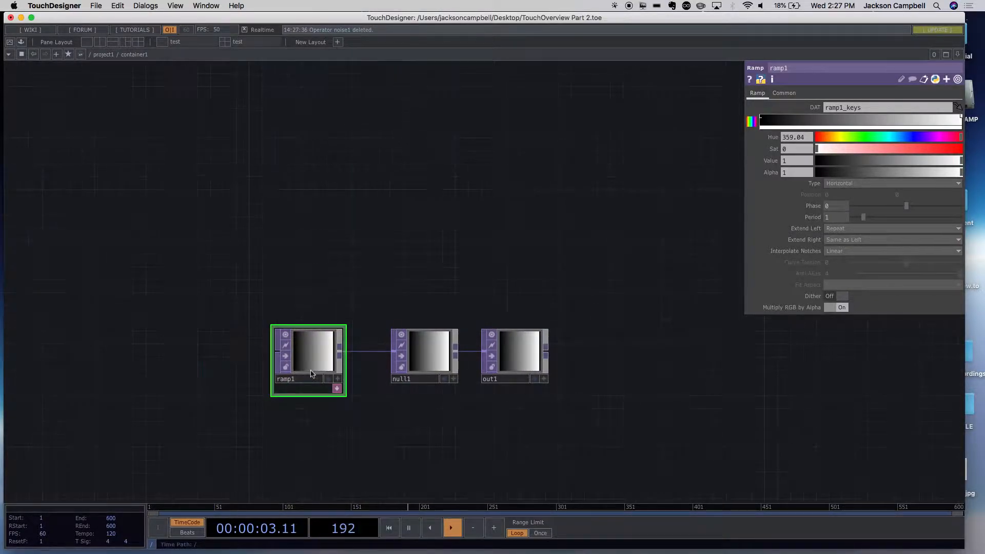
- Create a Beat CHOP above and to the left of ramp1
key("Tab")
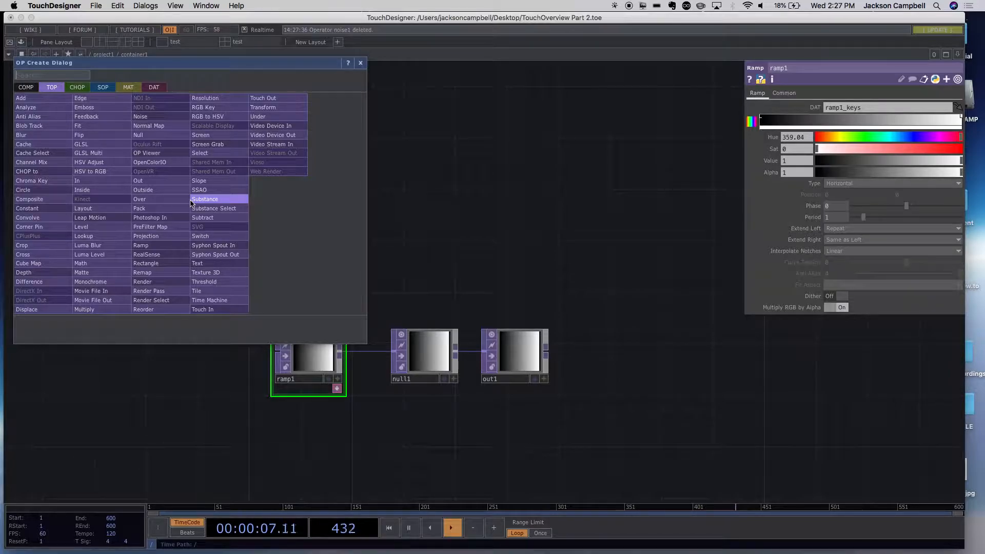
key("Tab")
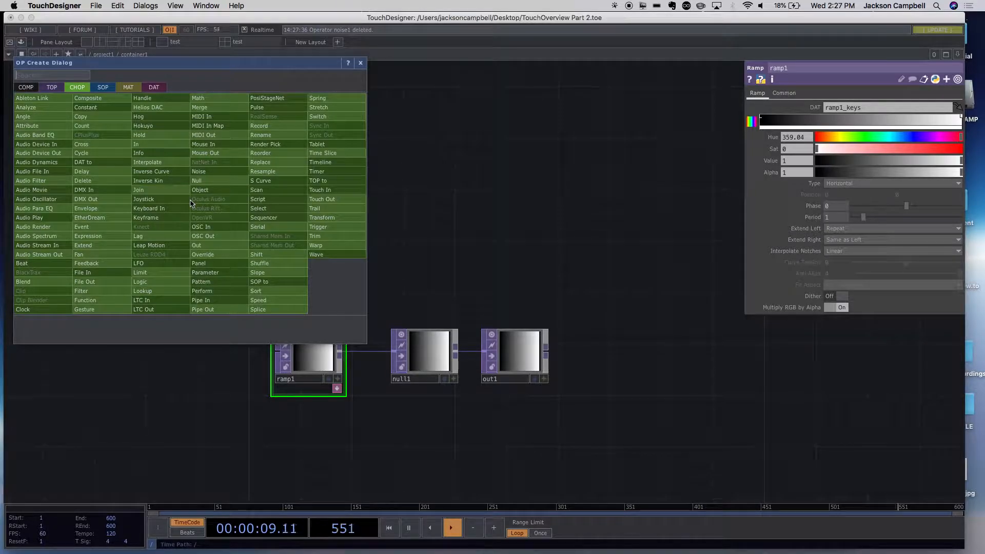
type("be")
left_click(51, 263)
left_click(191, 266)
left_click_drag(166, 330, 232, 339)
scroll(232, 332, "up", 5)
left_click_drag(249, 227, 333, 283)
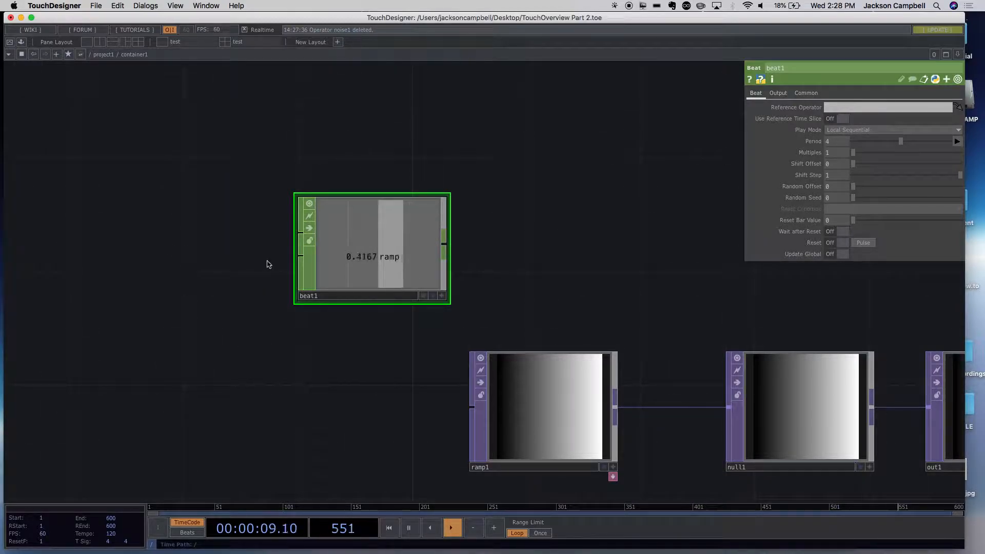
- Add an In CHOP wired into the first input of beat1 and place it to the left of beat1
left_click(300, 227)
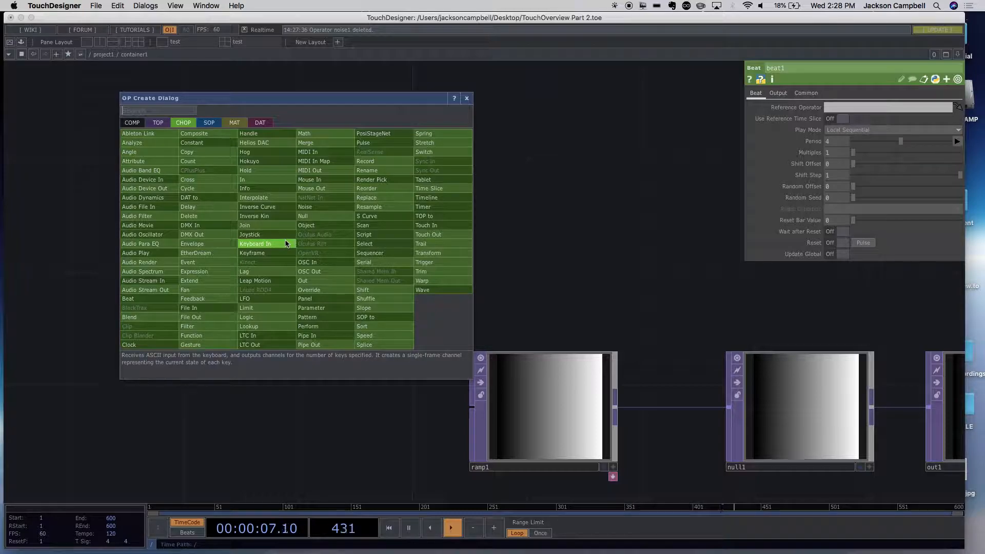
type("in")
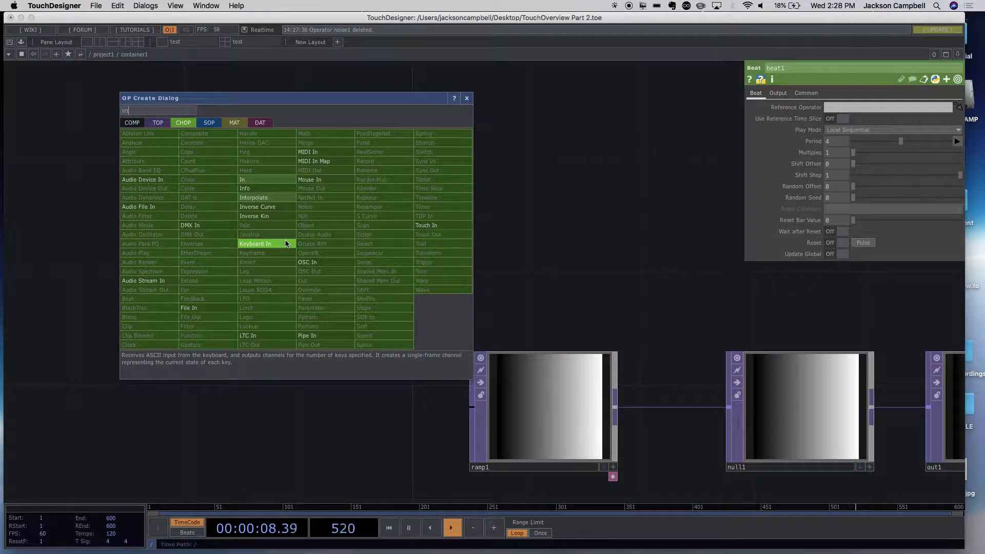
left_click(255, 180)
left_click(155, 237)
left_click(277, 384)
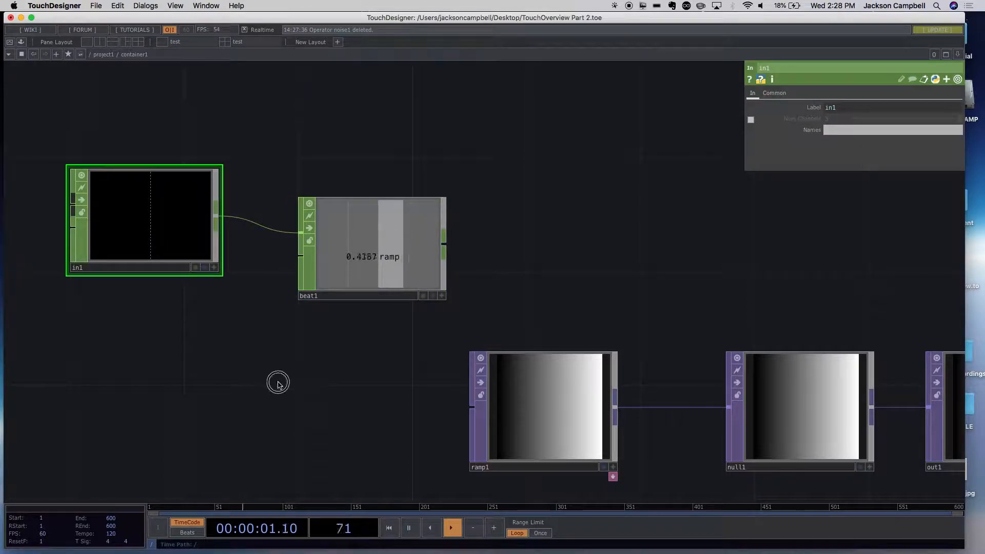
left_click_drag(295, 396, 202, 357)
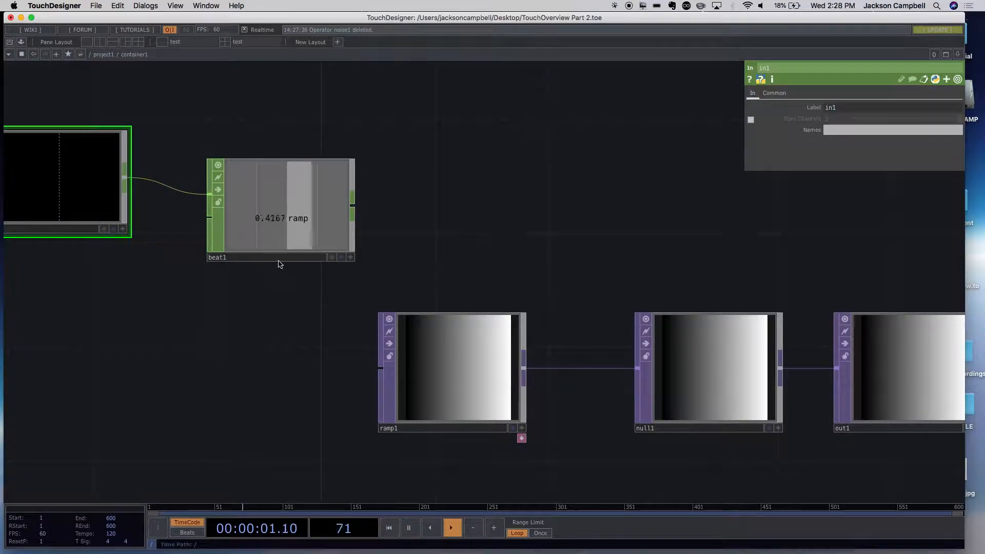
- Delete beat1 and move in1 closer to ramp1
left_click(291, 234)
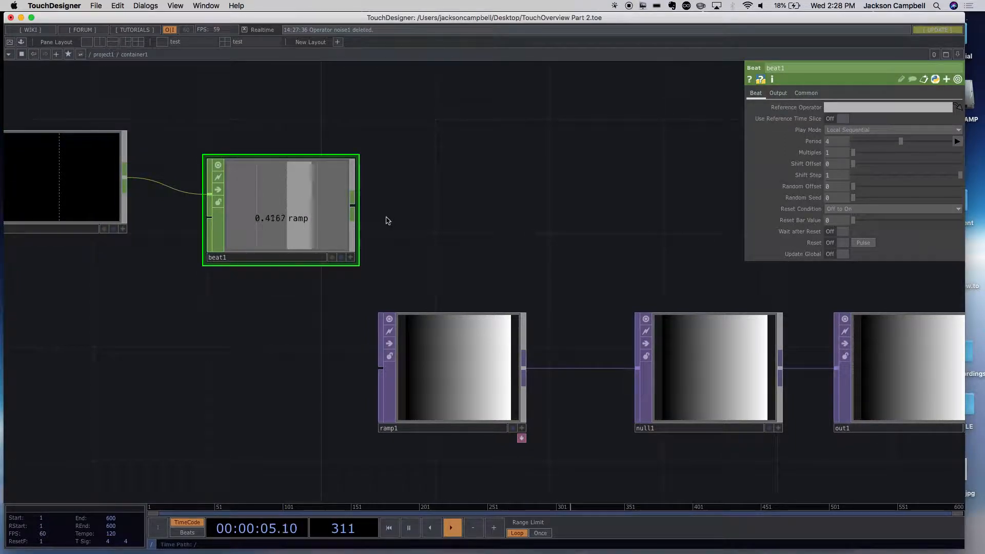
key("Delete")
left_click_drag(103, 200, 246, 222)
- Return to the project1 network and move container1 farther right of sine2 to make room beside it
scroll(210, 254, "down", 10)
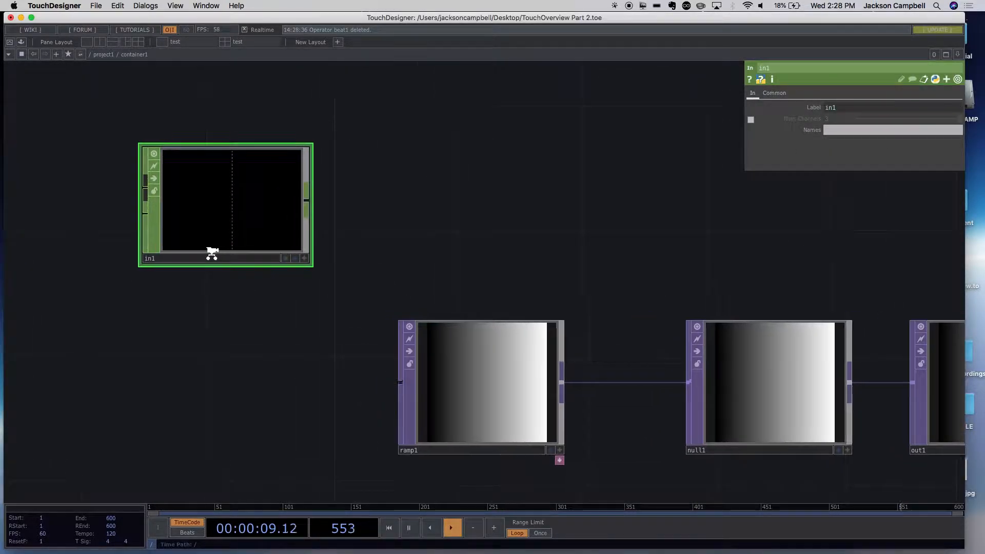
scroll(216, 261, "down", 3)
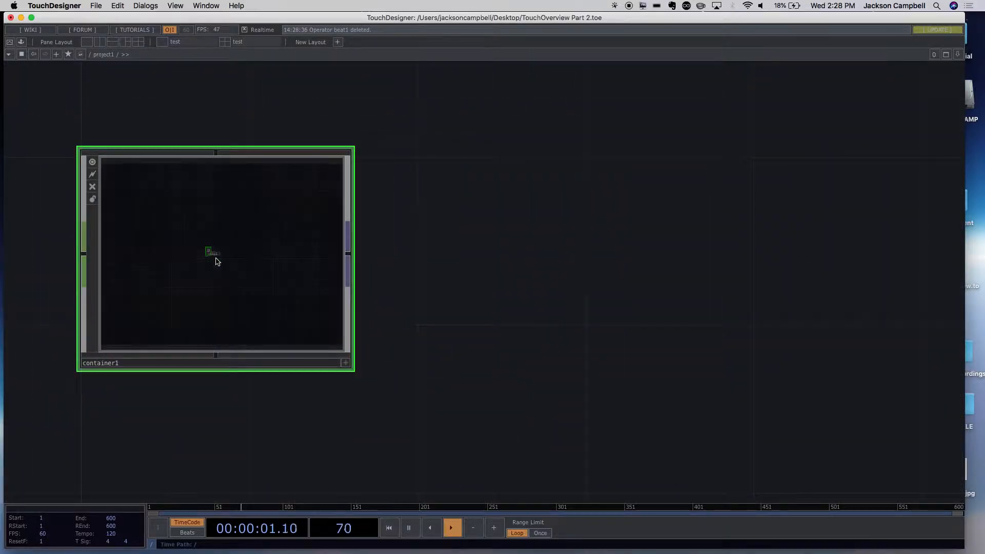
left_click_drag(361, 411, 616, 395)
scroll(577, 427, "down", 2)
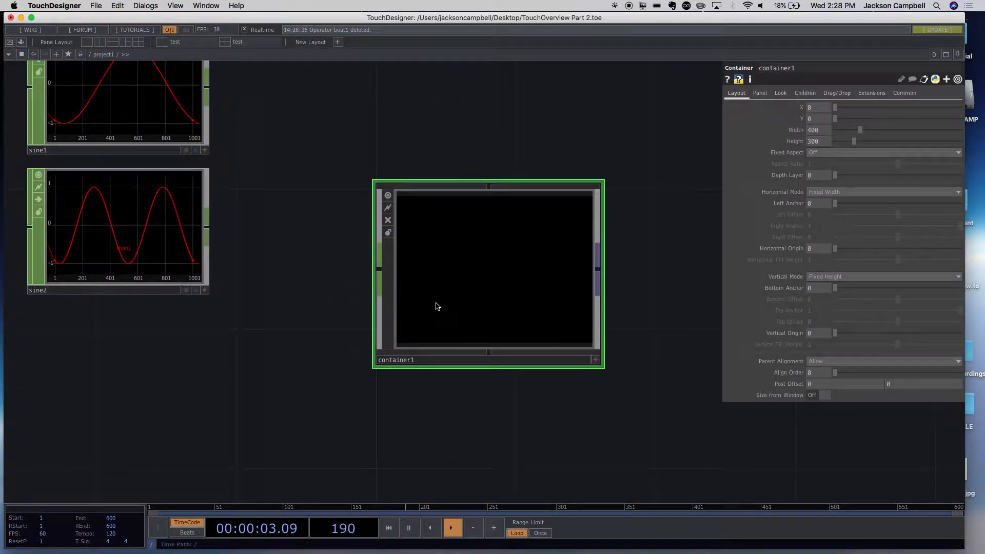
left_click_drag(426, 285, 567, 320)
- Create a Beat CHOP to the left of container1 and wire its output into container1's input
key("Tab")
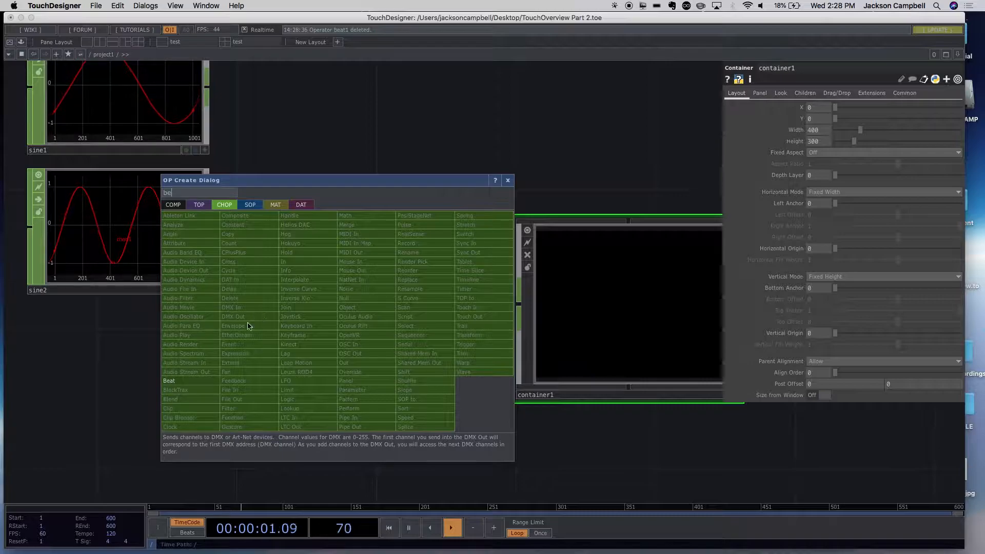
left_click(171, 381)
left_click(361, 334)
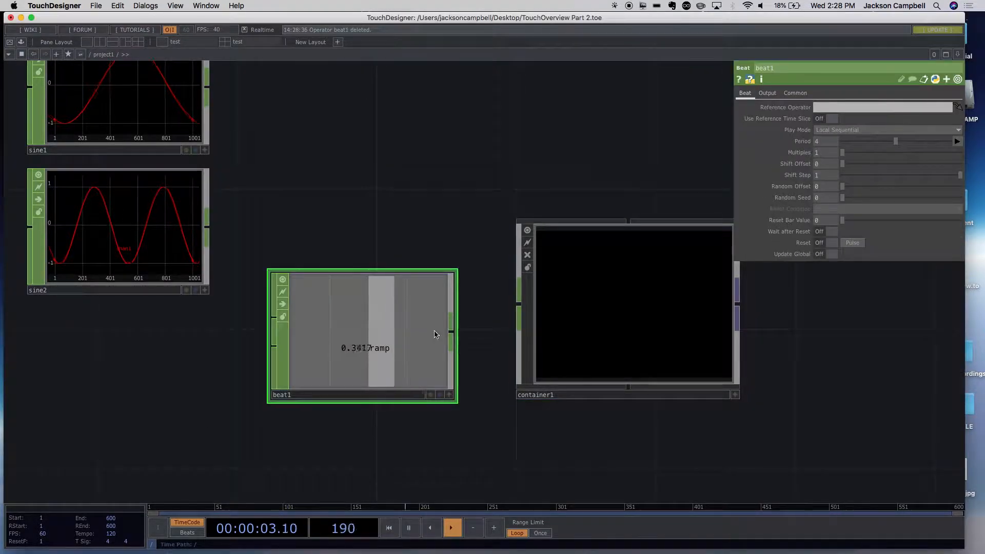
left_click_drag(451, 331, 514, 301)
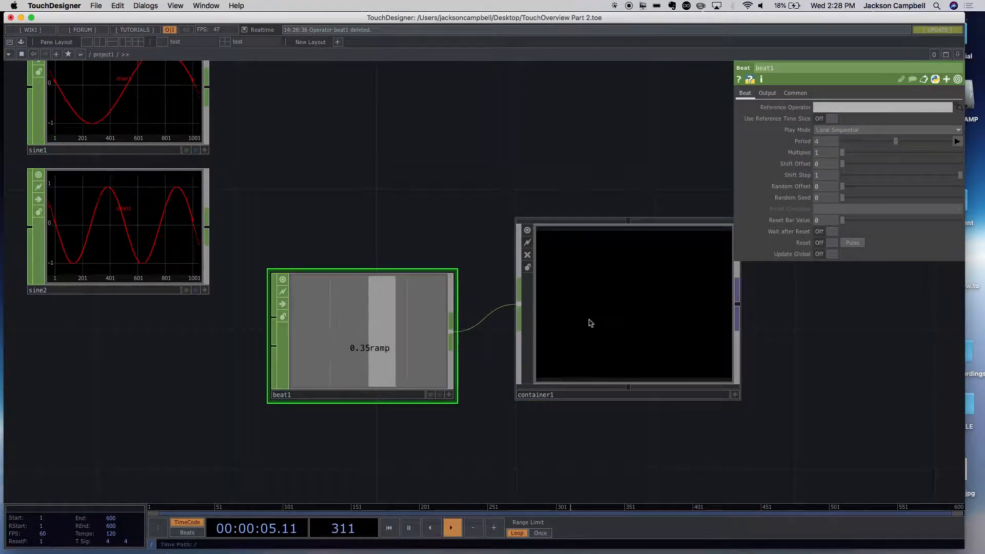
- Enter container1 and add a Null CHOP wired from in1's output, placed to the right of in1
left_click(603, 325)
key("i")
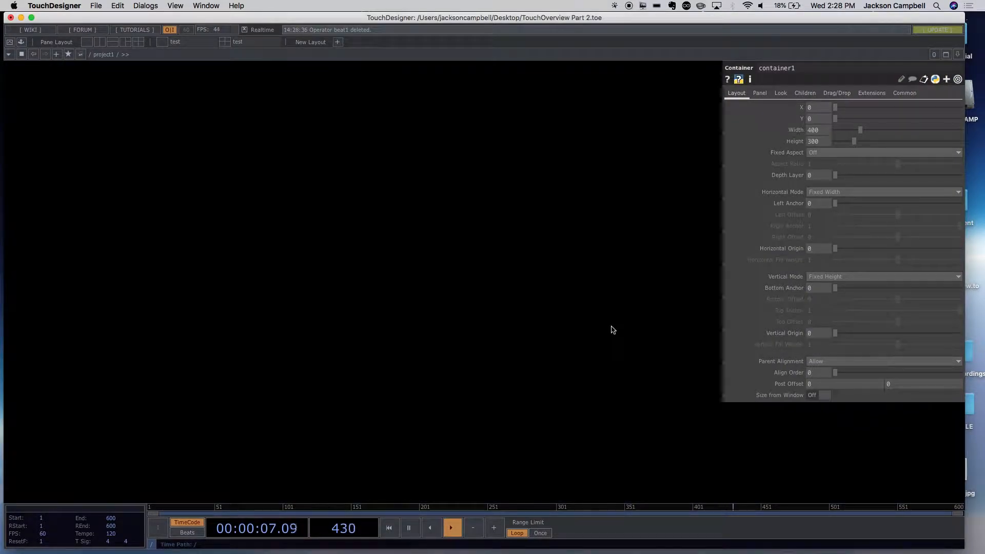
left_click_drag(263, 176, 386, 257)
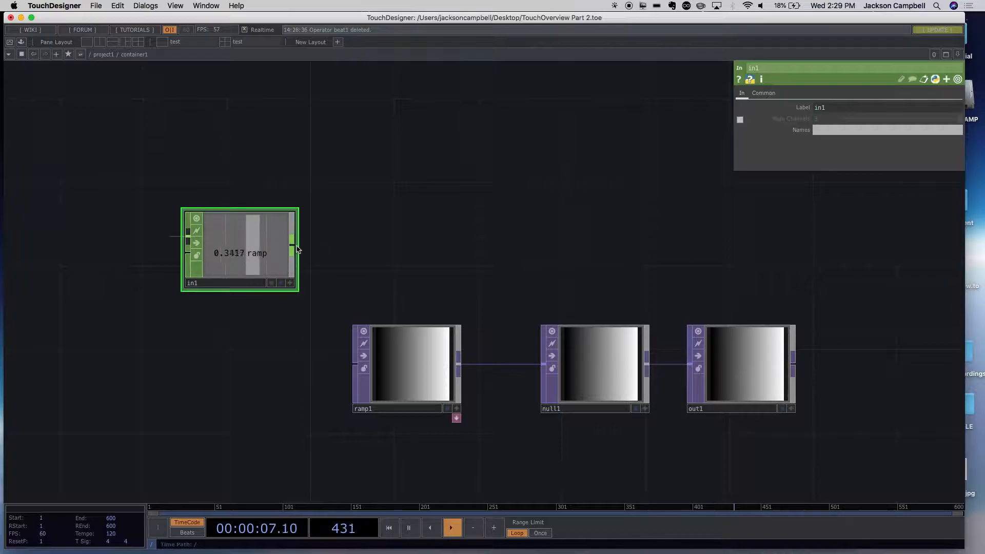
key("Tab")
type("n")
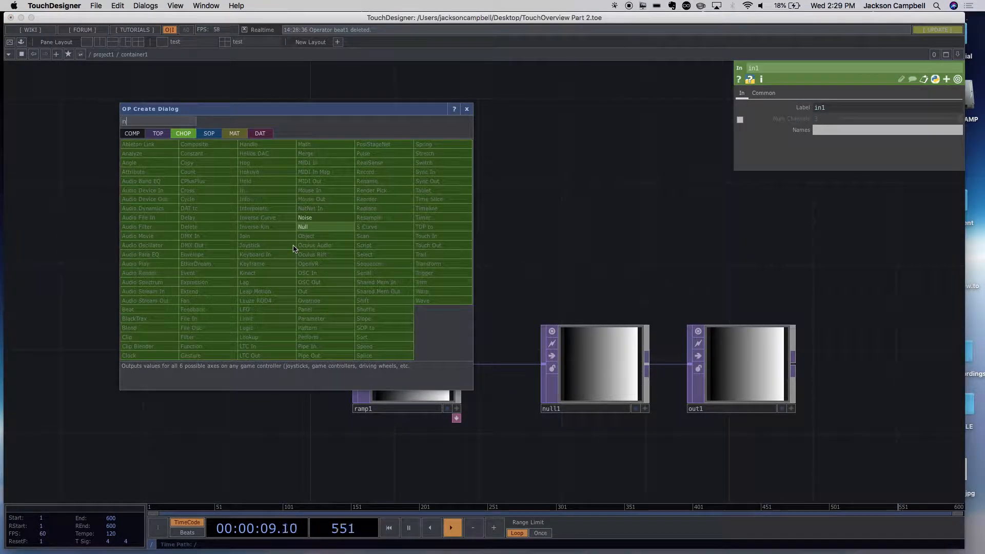
left_click(303, 226)
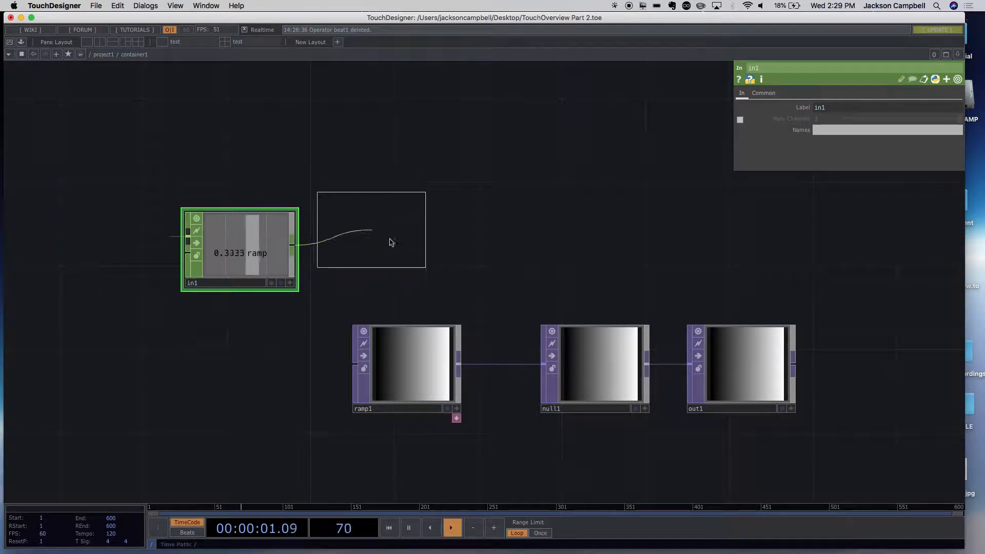
left_click(405, 246)
- Move in1 and null2 to the left, spaced apart in a row above the ramp chain
left_click_drag(311, 215, 301, 213)
left_click_drag(235, 229, 132, 231)
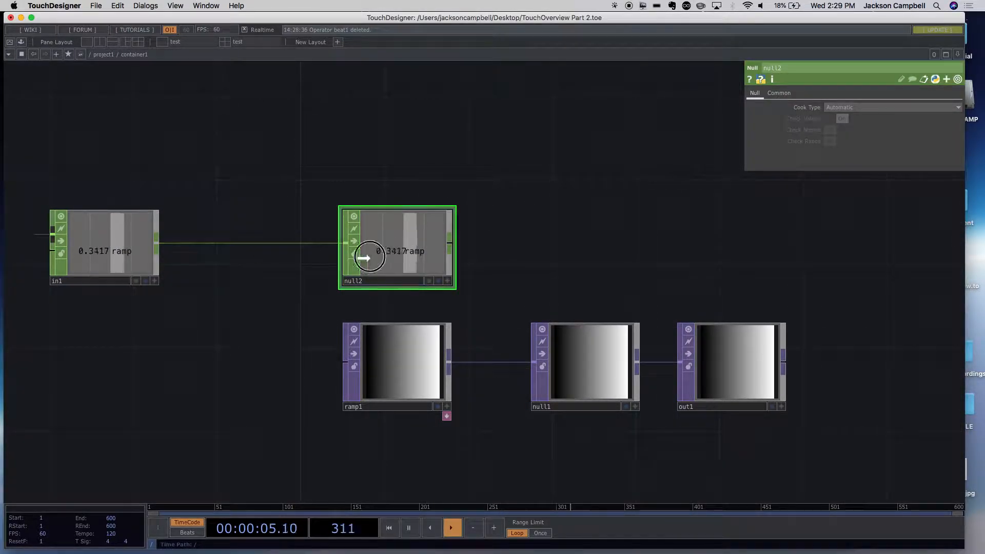
left_click_drag(374, 259, 291, 260)
left_click_drag(477, 242, 497, 218)
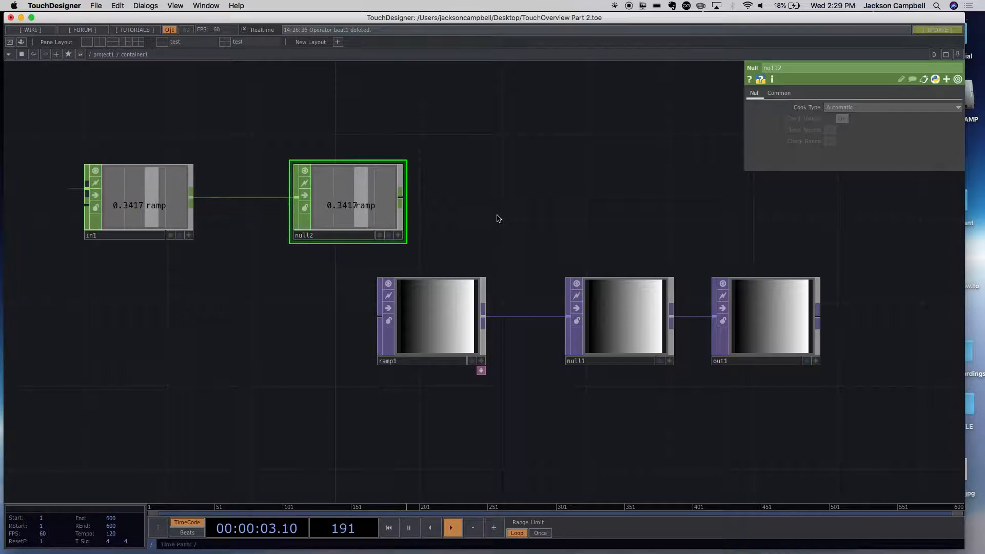
- Open null2's viewer in a separate floating window and place it below in1 and null2
left_click(429, 295)
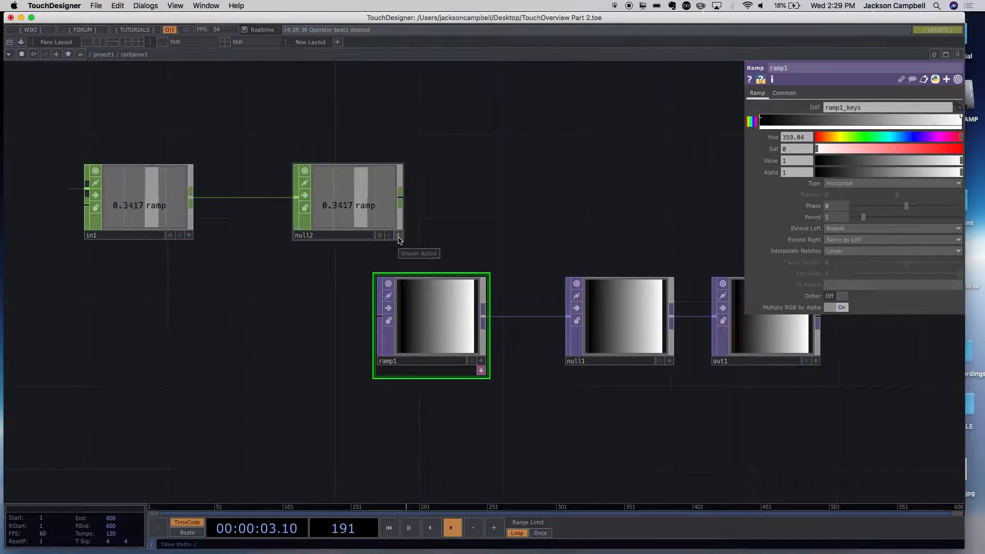
right_click(367, 220)
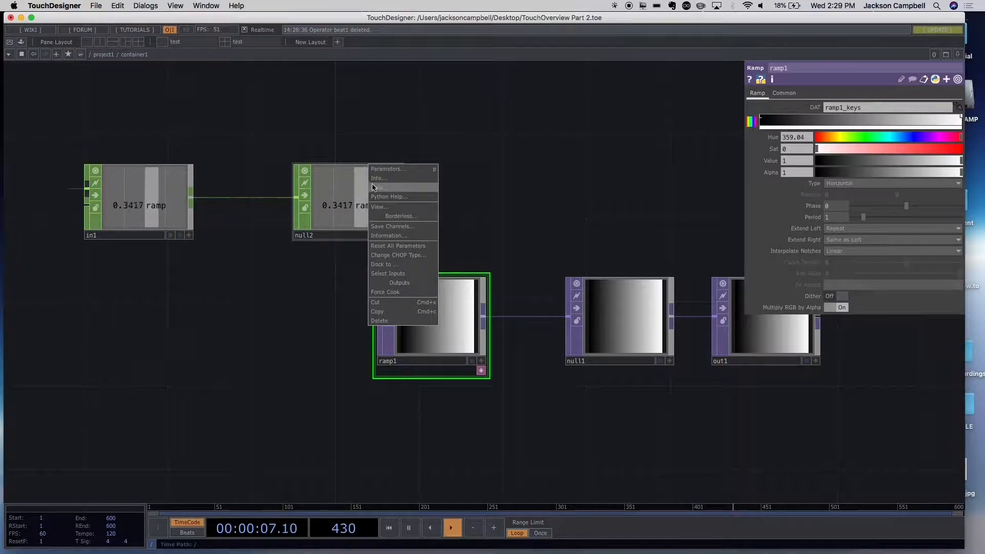
left_click(328, 201)
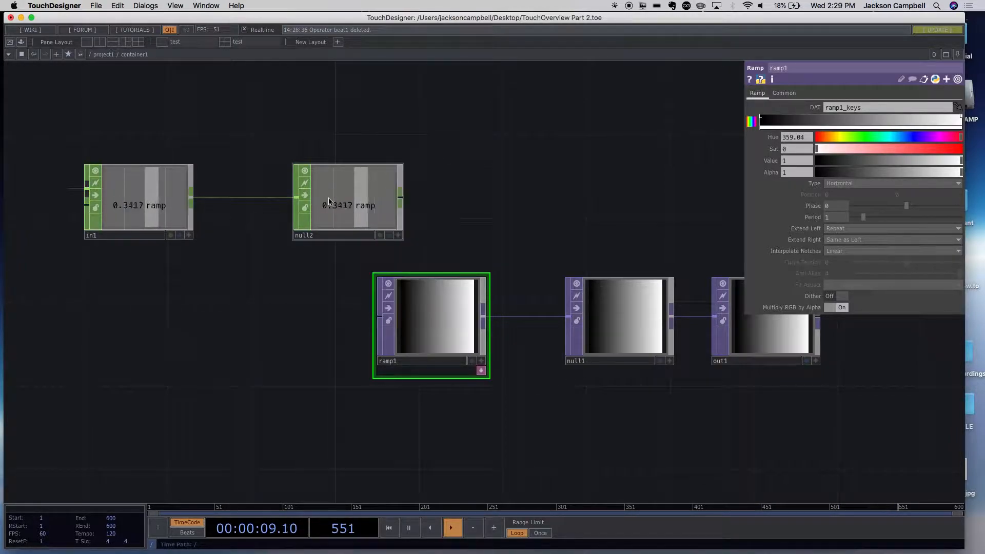
right_click(345, 197)
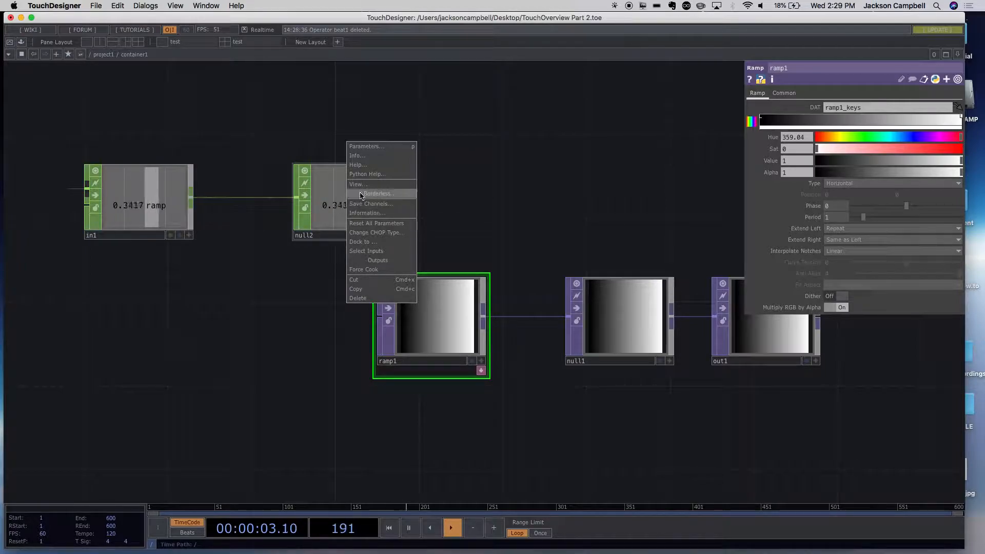
left_click(360, 184)
left_click_drag(374, 106, 207, 264)
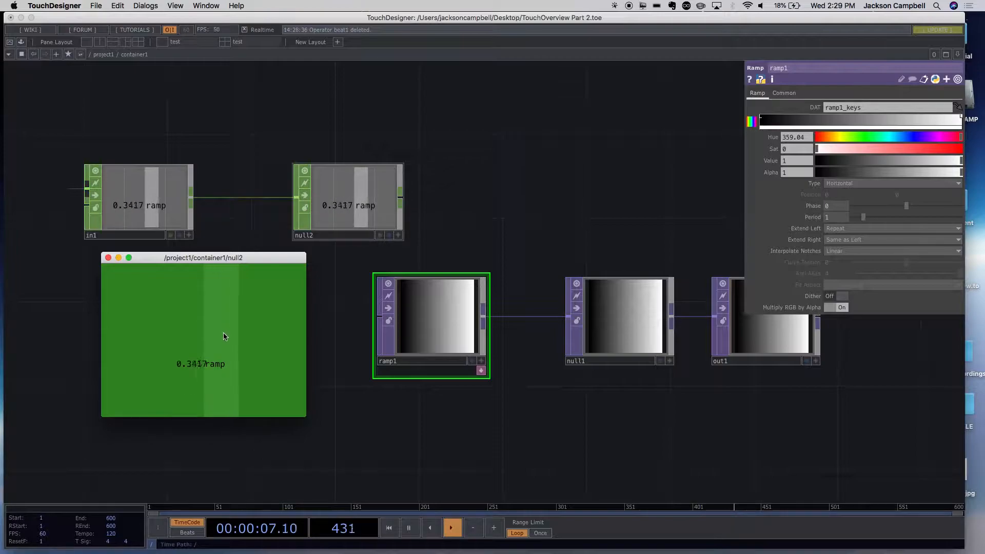
left_click(448, 337)
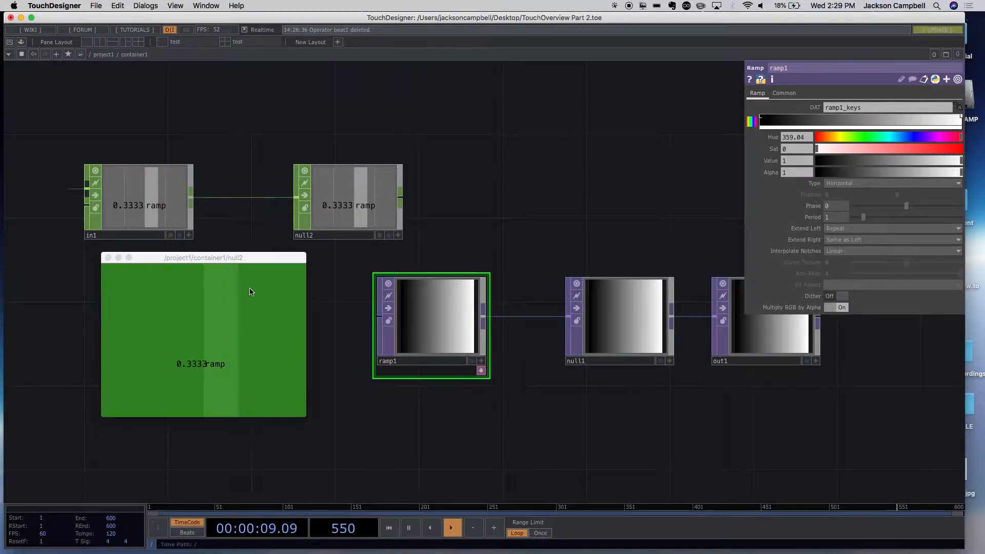
left_click_drag(222, 258, 200, 255)
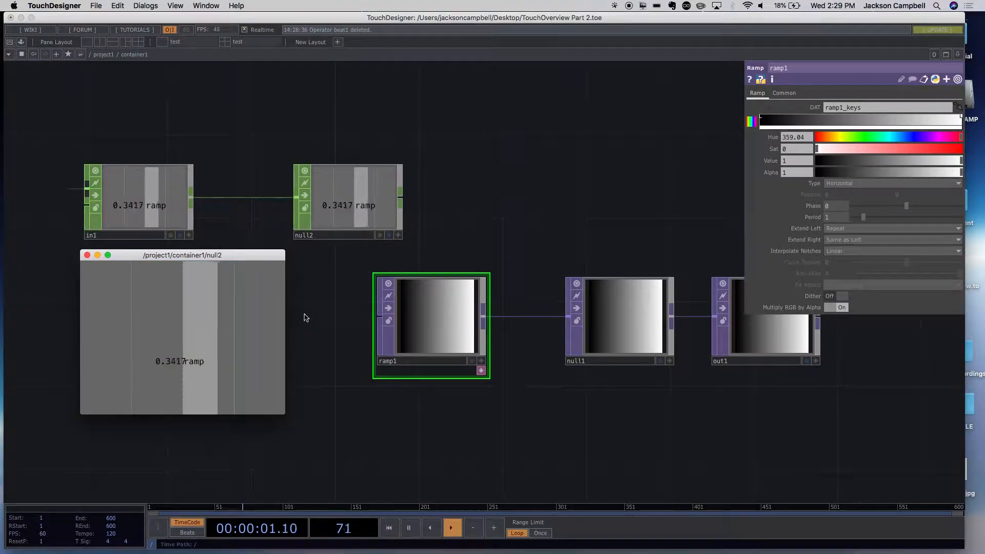
scroll(466, 411, "down", 10)
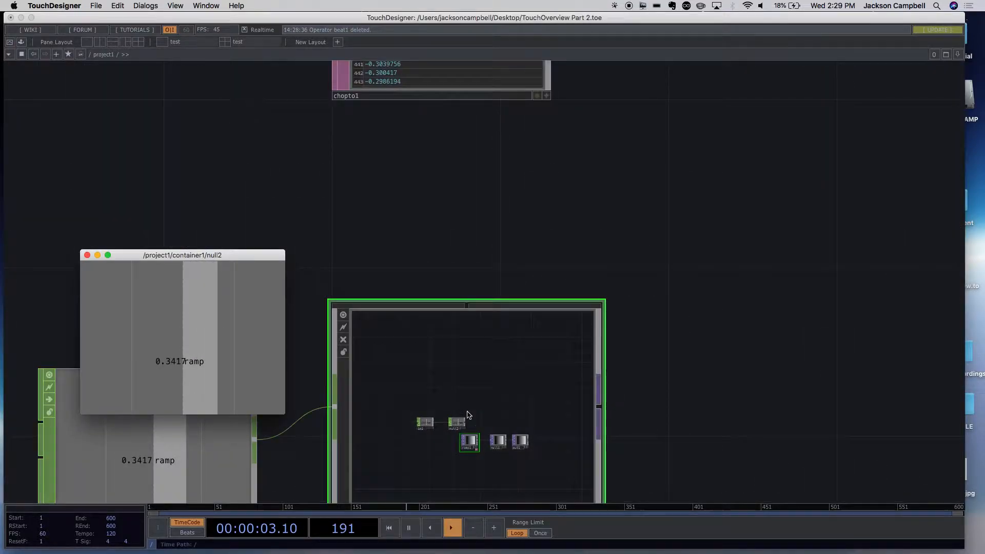
scroll(398, 303, "down", 10)
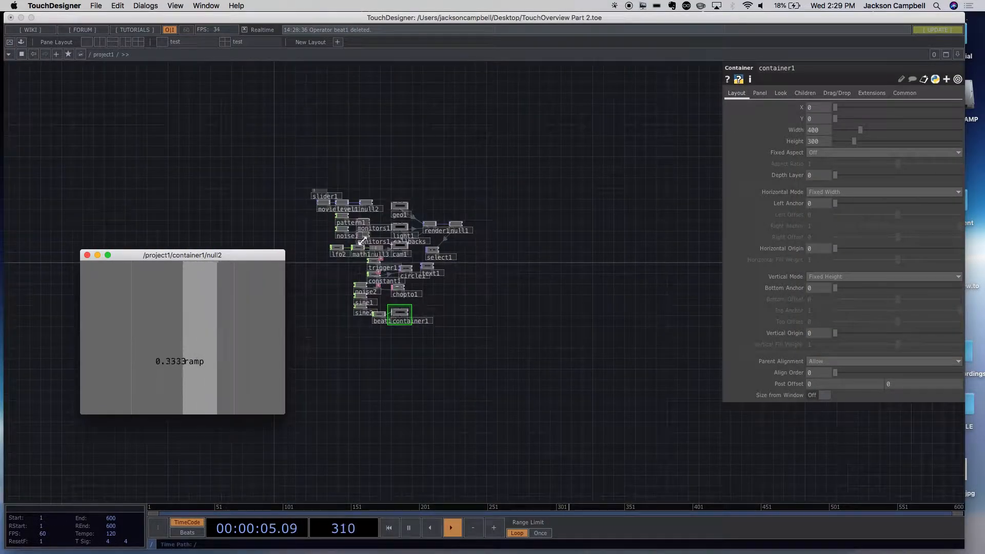
scroll(319, 309, "up", 10)
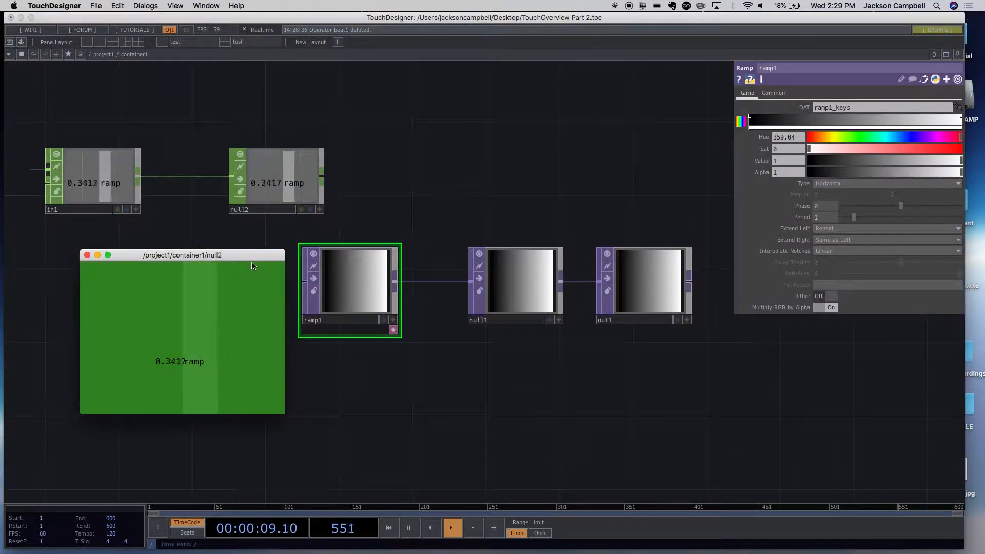
- Expand ramp1's Phase parameter and export null2's ramp channel onto it to drive the gradient
left_click(181, 257)
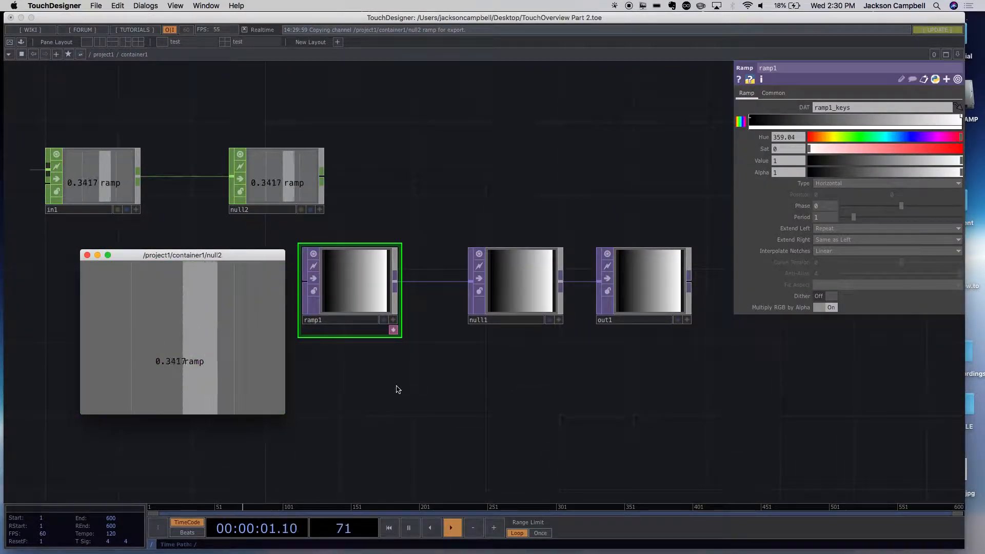
scroll(405, 393, "up", 3)
left_click_drag(340, 363, 462, 400)
left_click(463, 305)
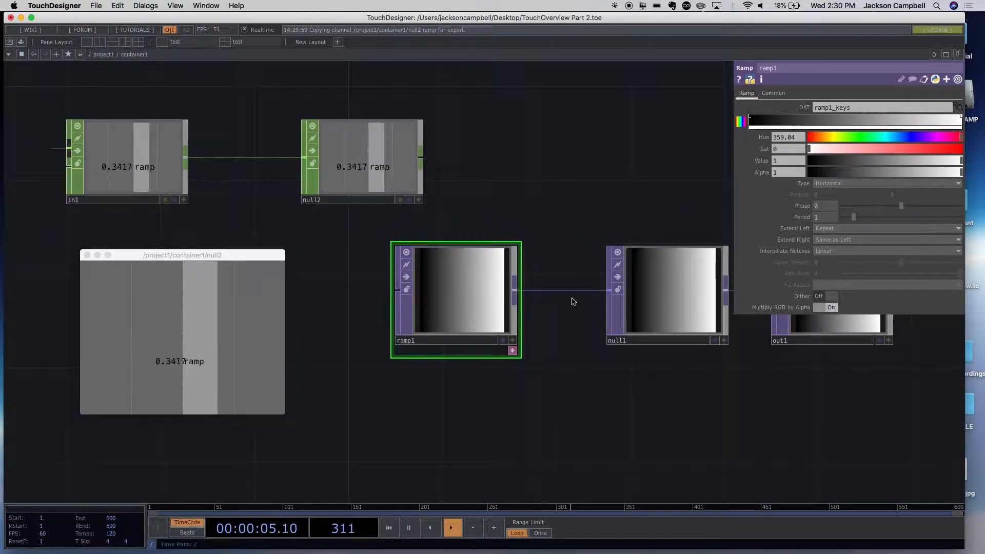
left_click(740, 206)
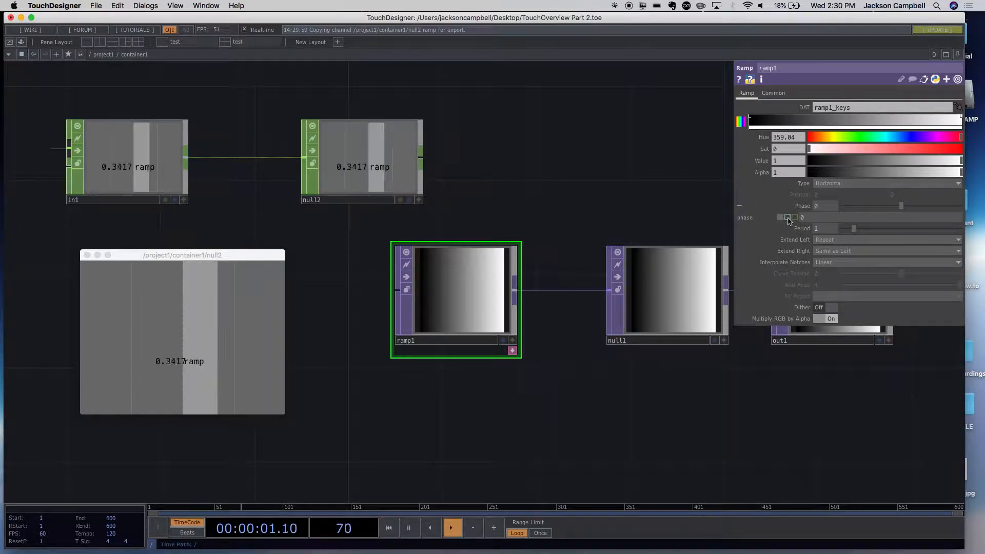
left_click(225, 332)
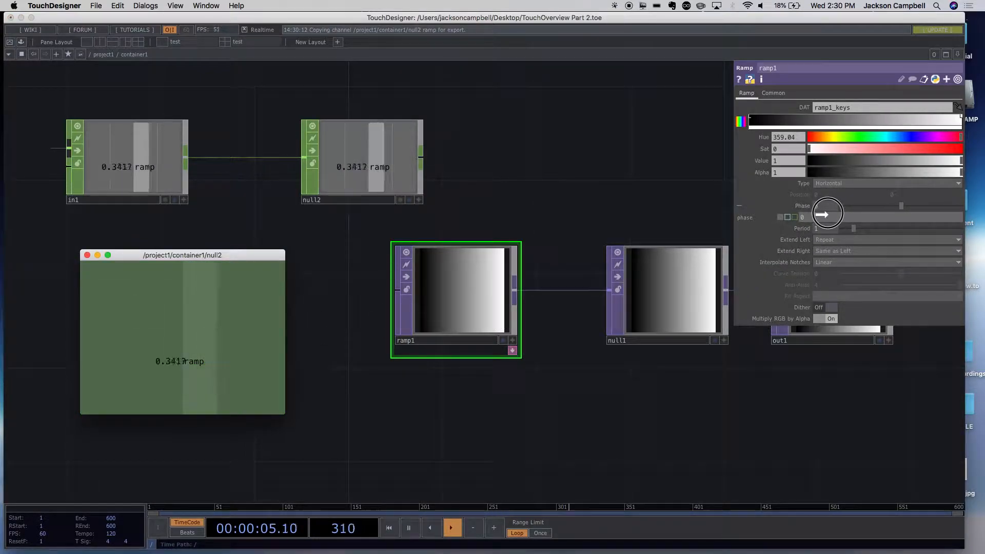
left_click_drag(827, 214, 827, 215)
left_click(820, 195)
left_click_drag(661, 447, 528, 445)
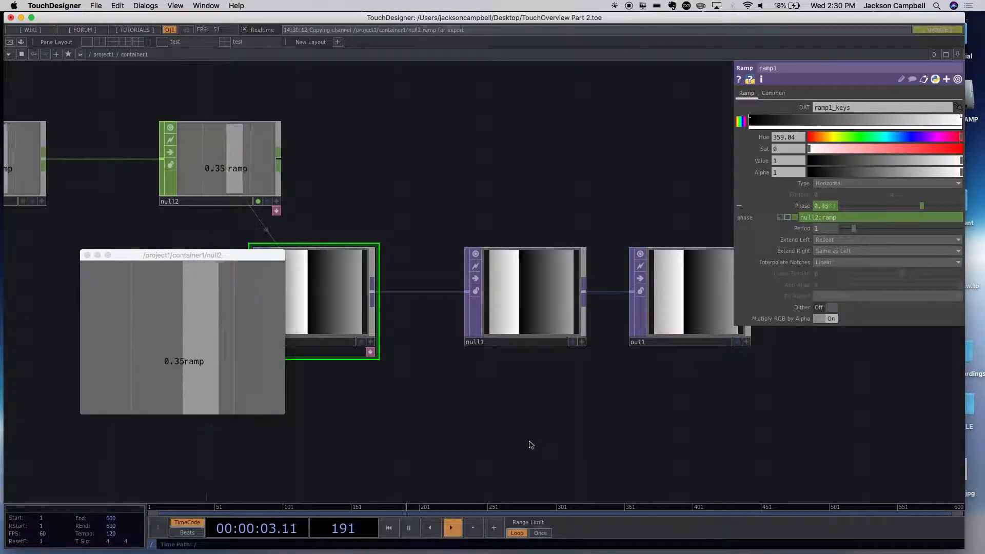
- Return to the project1 network and close null2's floating viewer window
scroll(531, 445, "down", 5)
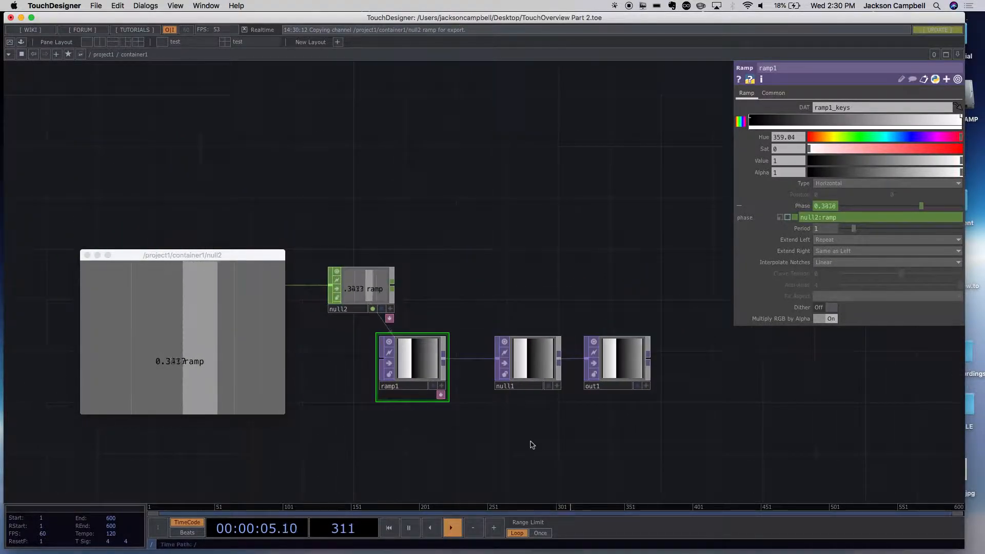
scroll(531, 444, "down", 6)
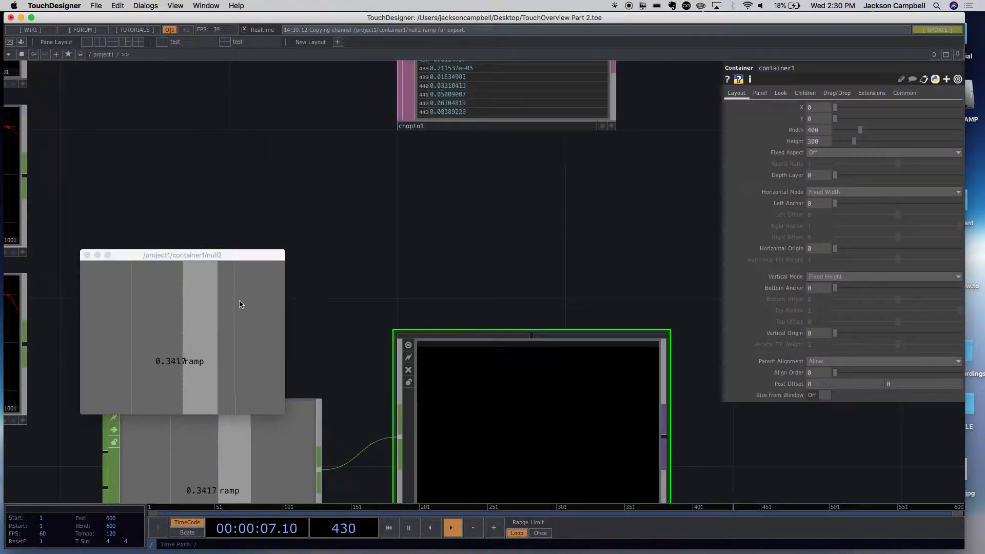
left_click_drag(218, 254, 359, 229)
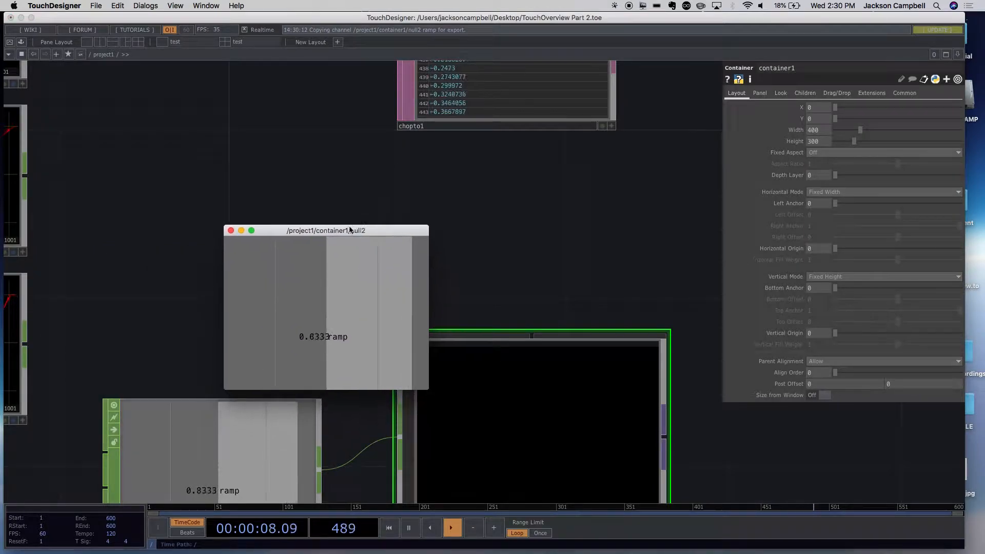
left_click(231, 230)
scroll(411, 180, "down", 5)
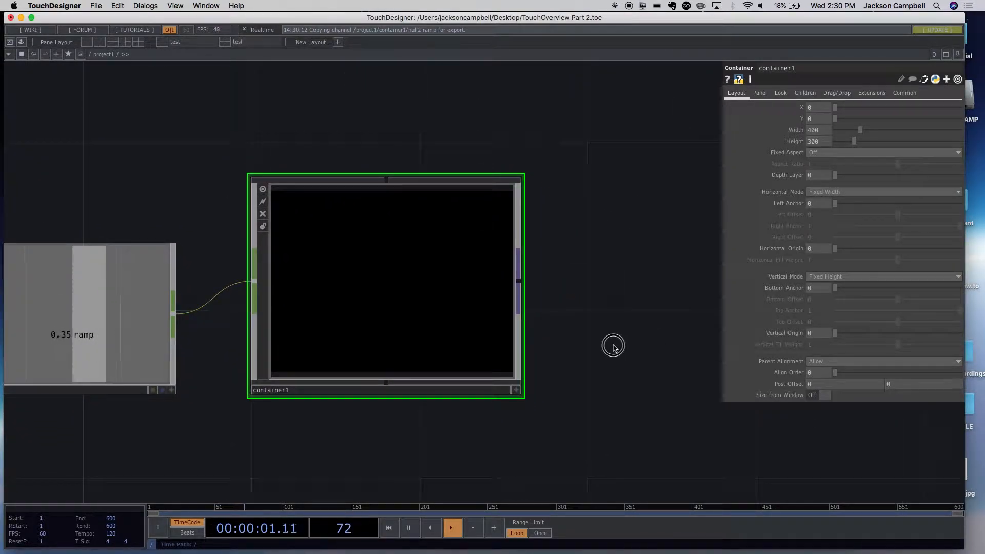
left_click_drag(613, 345, 639, 385)
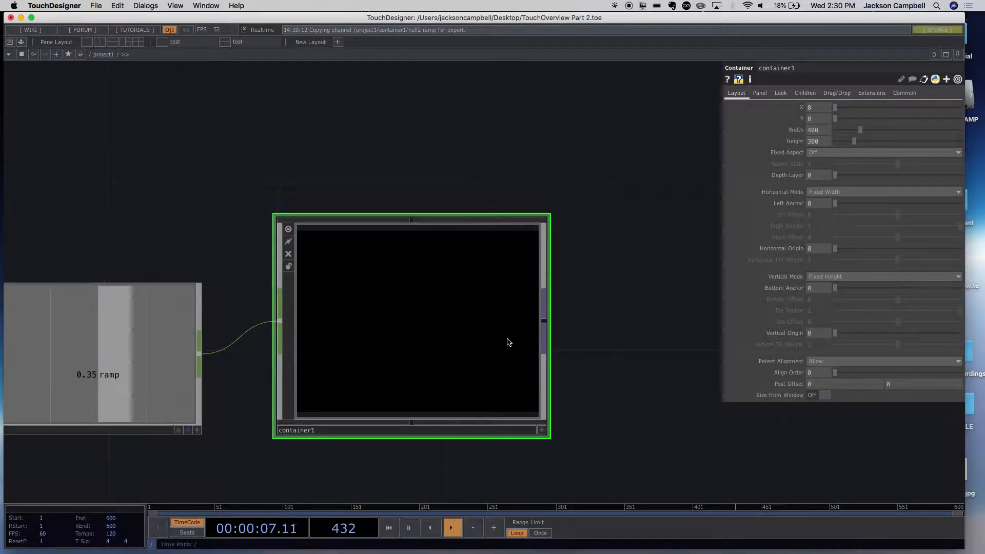
- Set container1's Background TOP to the relative path ./out1
left_click(780, 94)
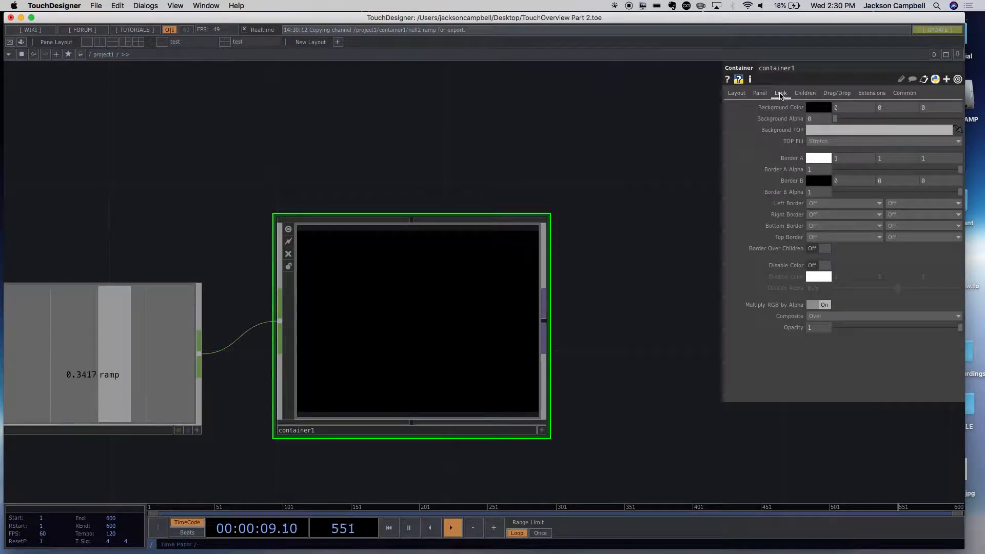
left_click(840, 132)
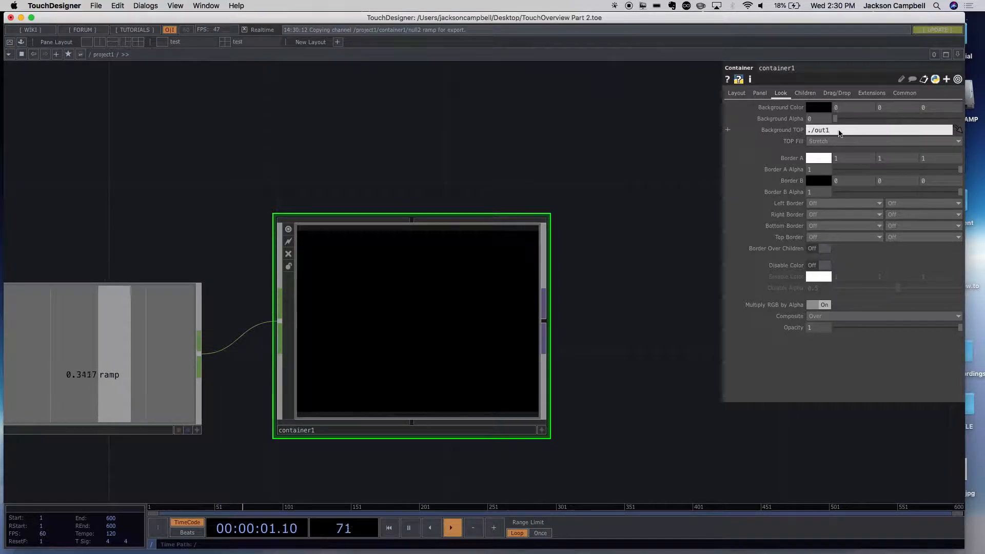
type("./out1")
key("Return")
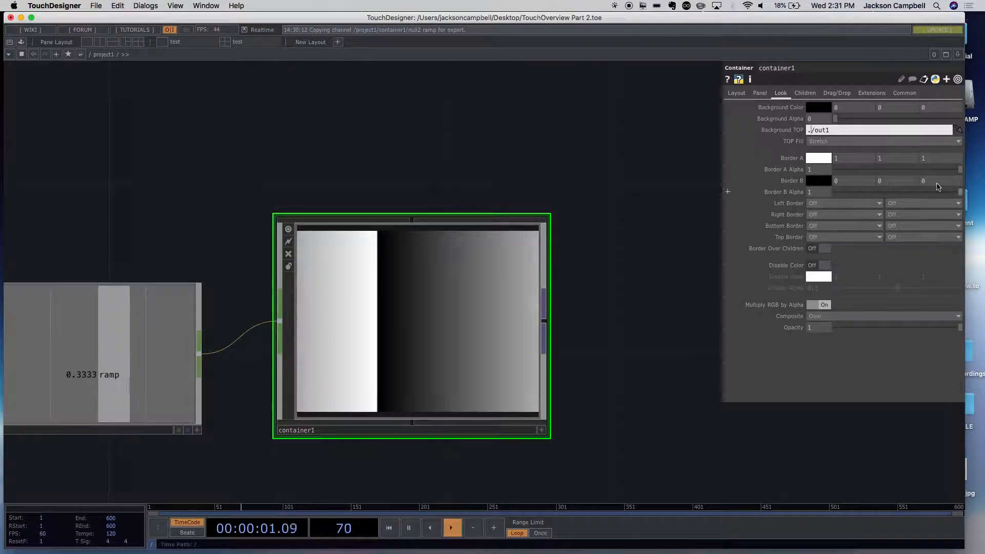
- Inspect out1 inside container1 and its network path, returning to container1 in project1
scroll(440, 290, "up", 10)
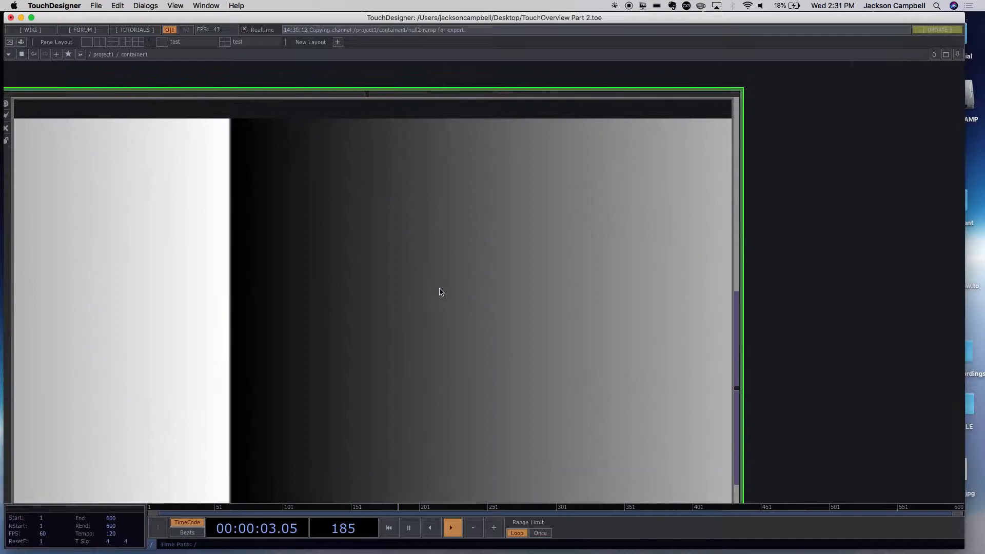
left_click(646, 309)
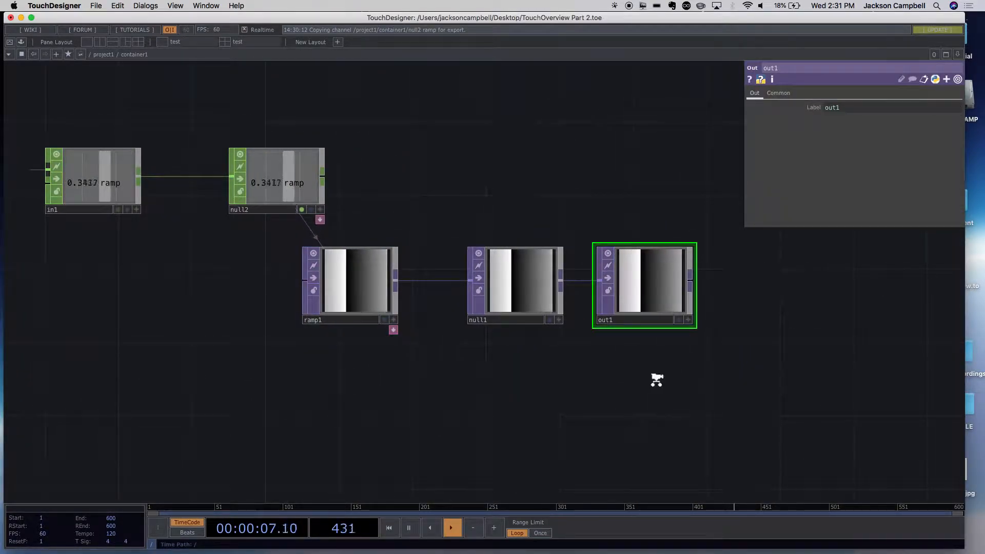
scroll(656, 380, "down", 5)
scroll(661, 393, "down", 5)
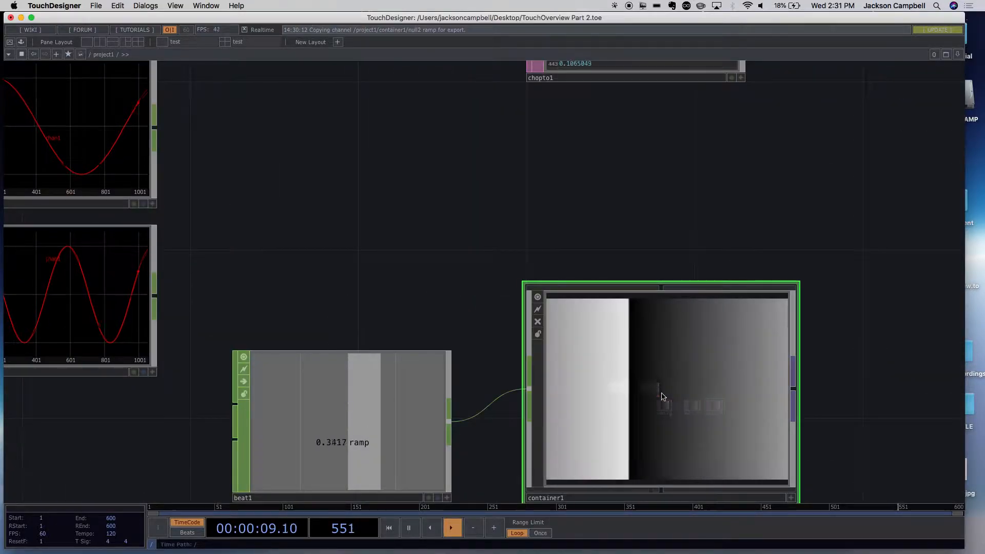
left_click_drag(594, 225, 382, 180)
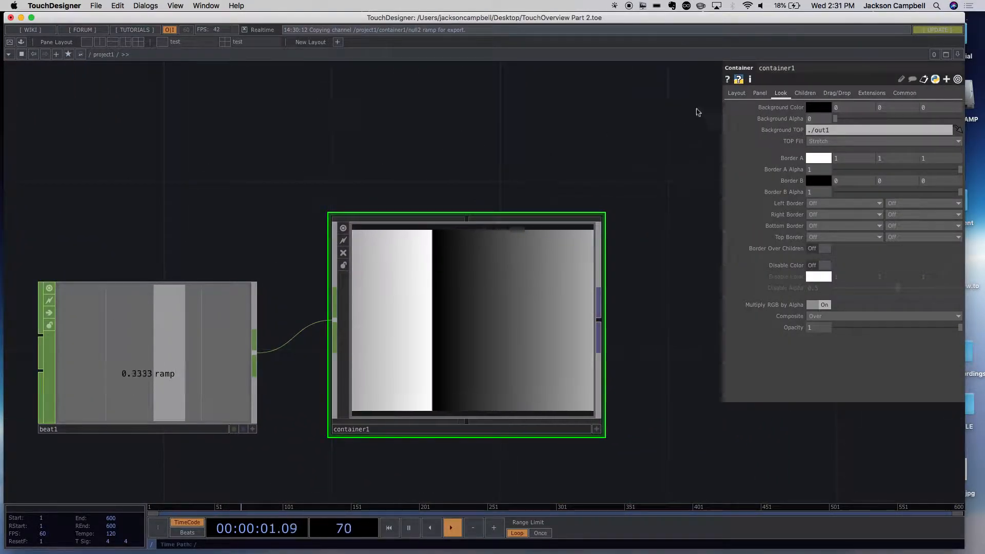
scroll(503, 284, "up", 5)
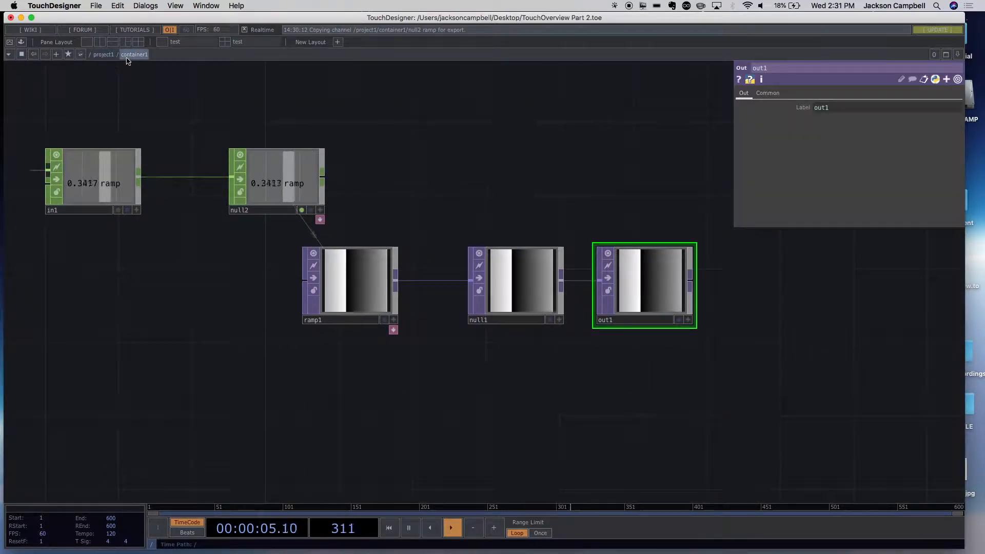
scroll(399, 319, "down", 6)
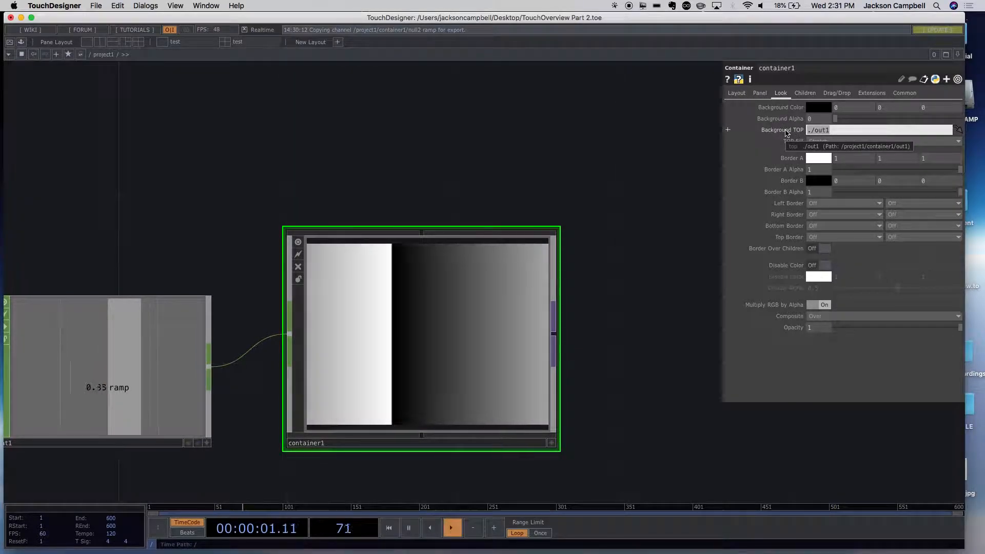
- Replace container1's Background TOP with the absolute path /project1/container1/out1
type("/")
type("projec")
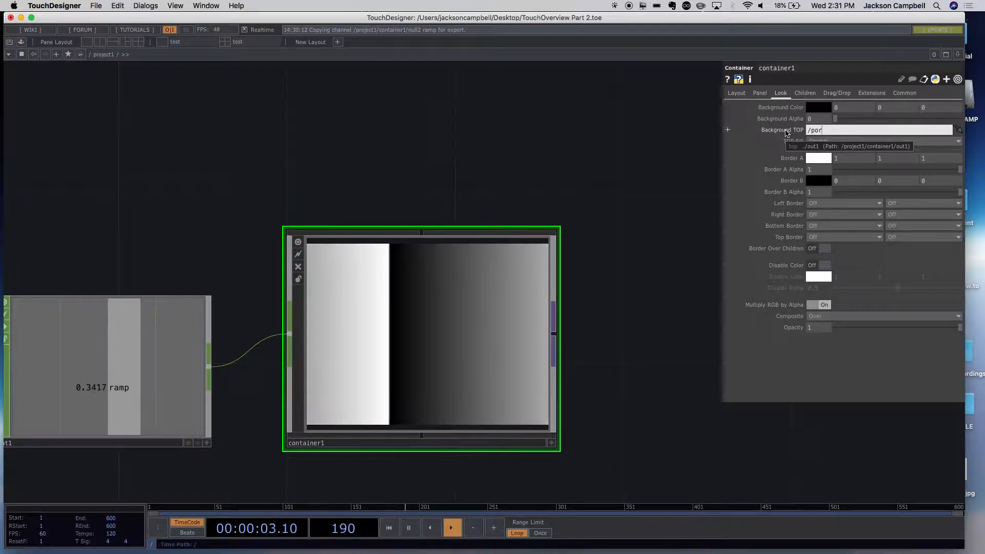
type("t1.")
key("BackSpace")
type("/con")
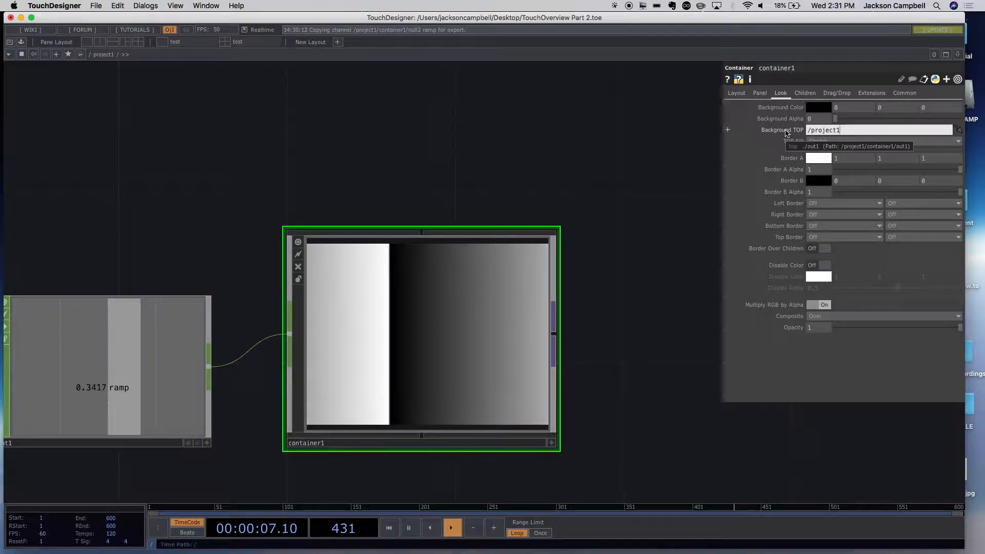
type("tain")
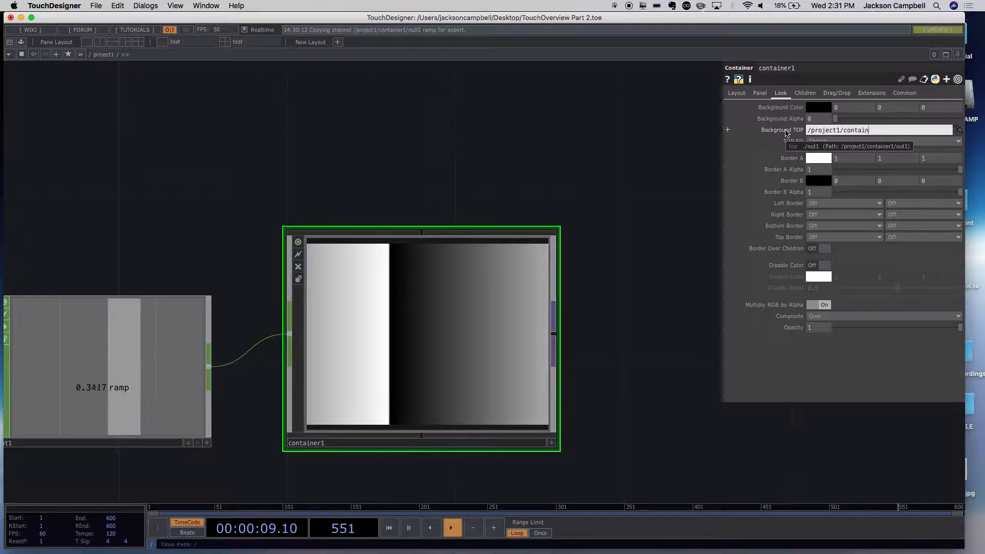
type("er1/out1")
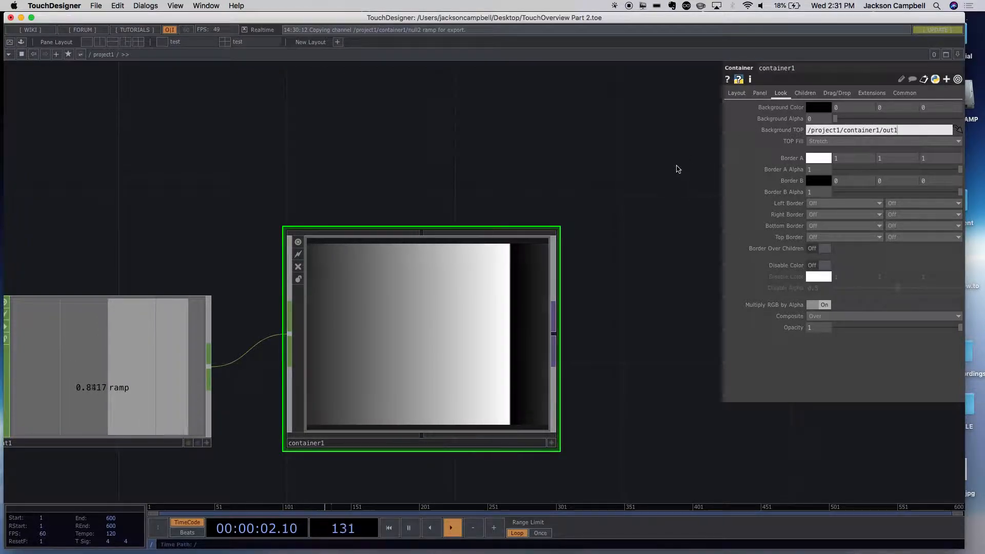
key("Return")
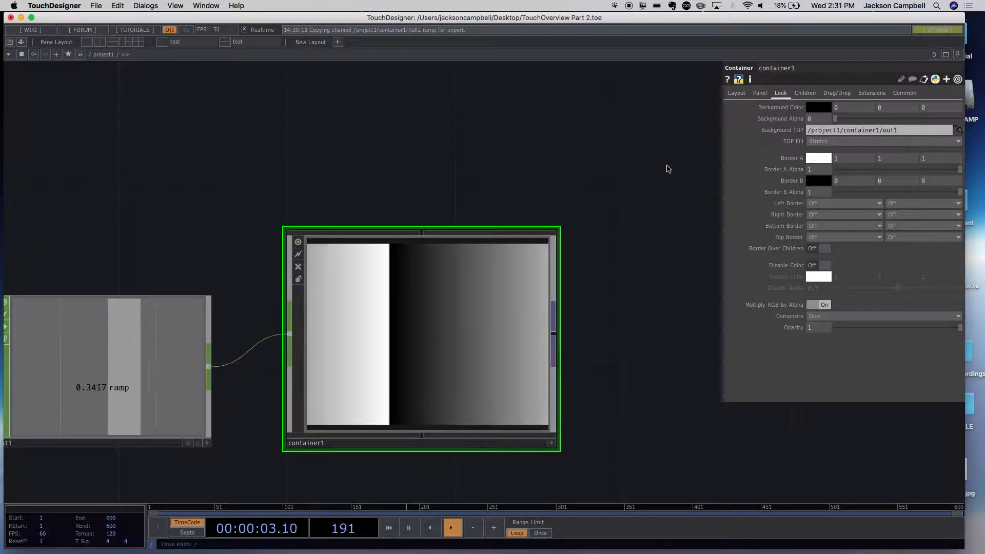
- Try /project1/container1/out3 as container1's Background TOP and change the operator name back to out1
left_click(904, 132)
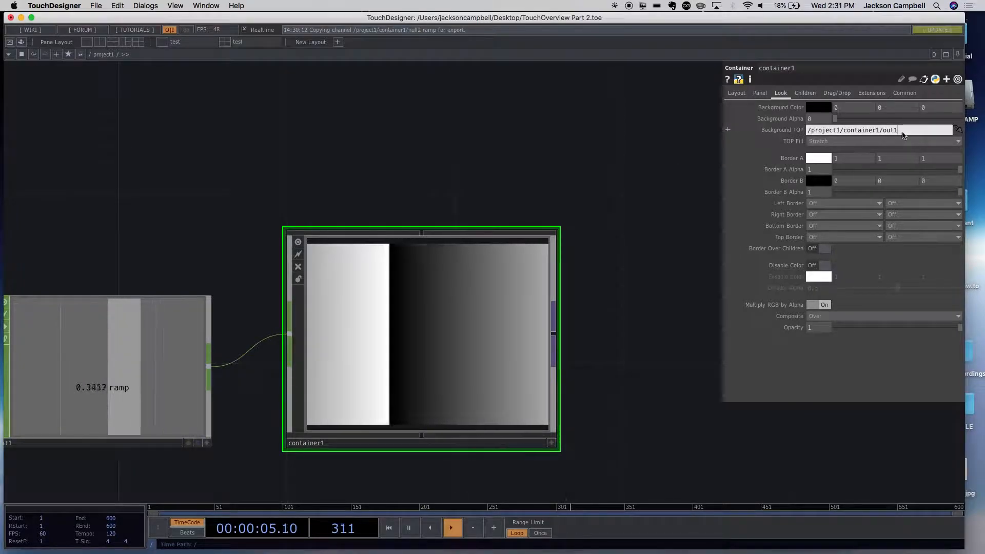
left_click(601, 169)
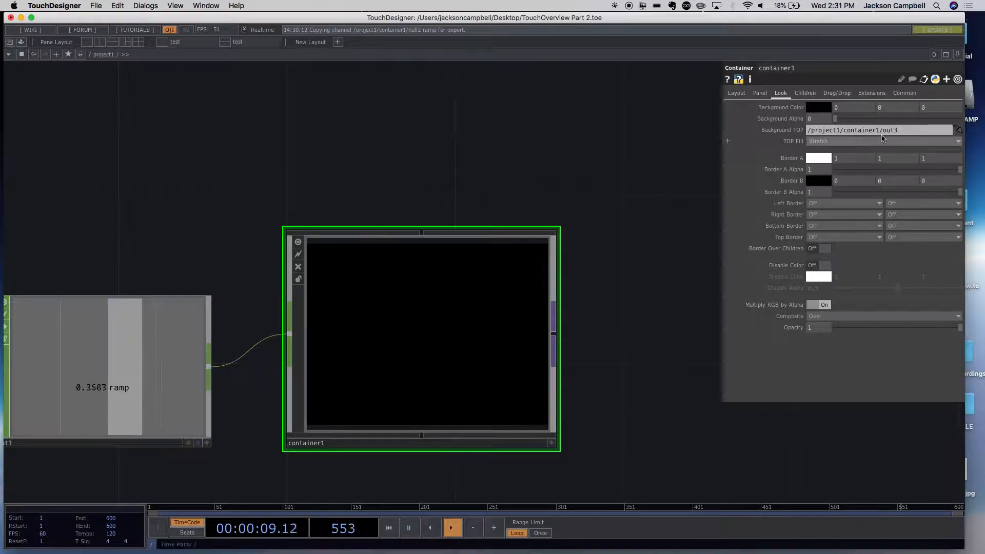
left_click(894, 130)
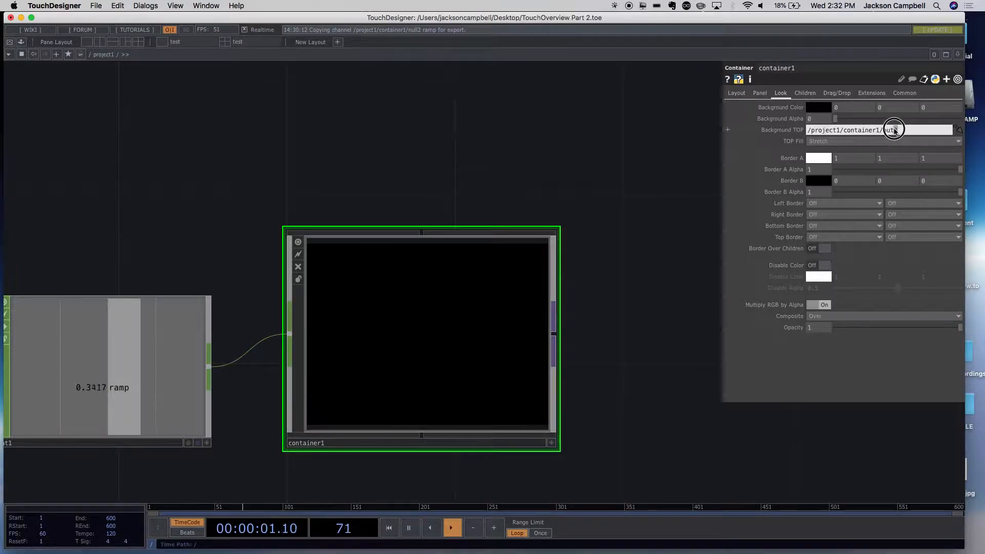
left_click(680, 134)
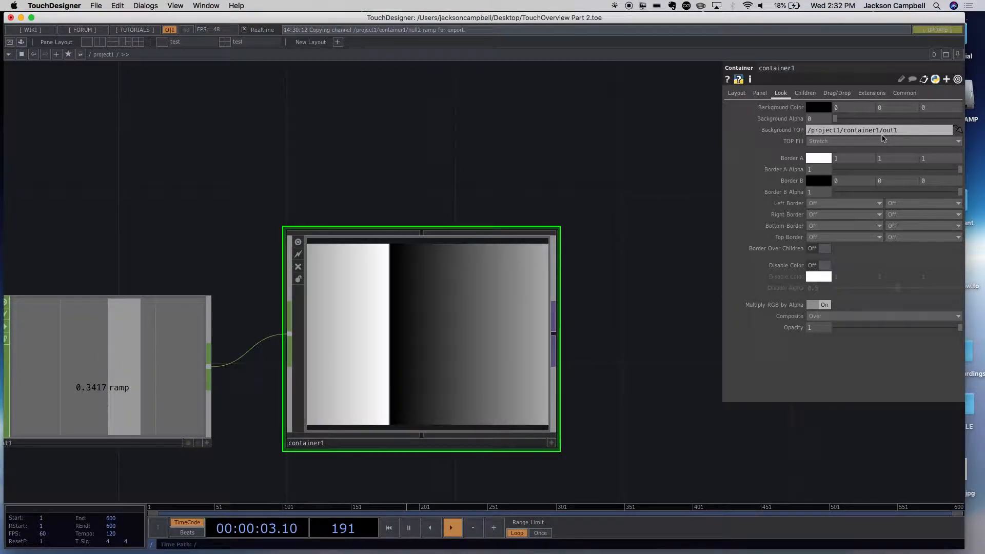
- Shorten container1's Background TOP from the absolute path back to the relative path ./out1
left_click(881, 132)
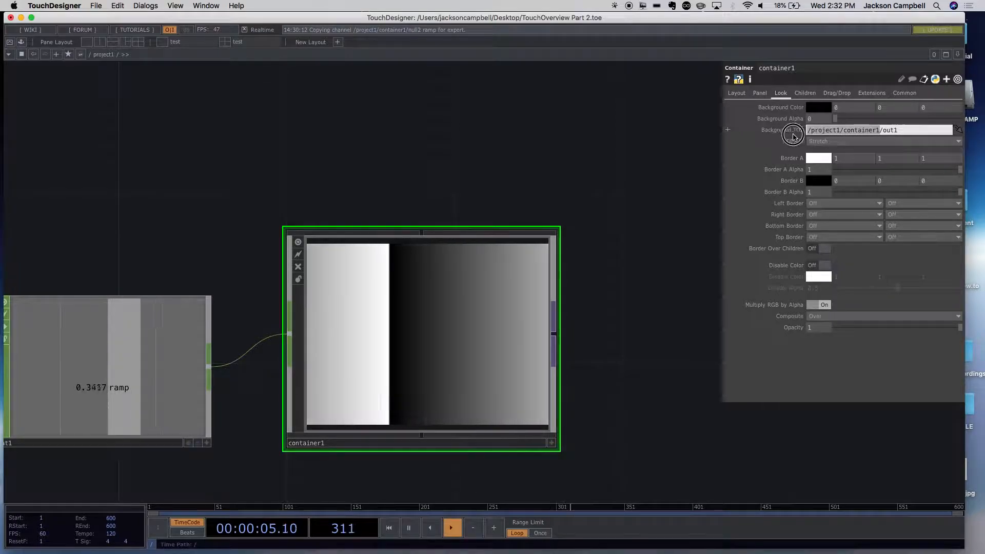
type(".")
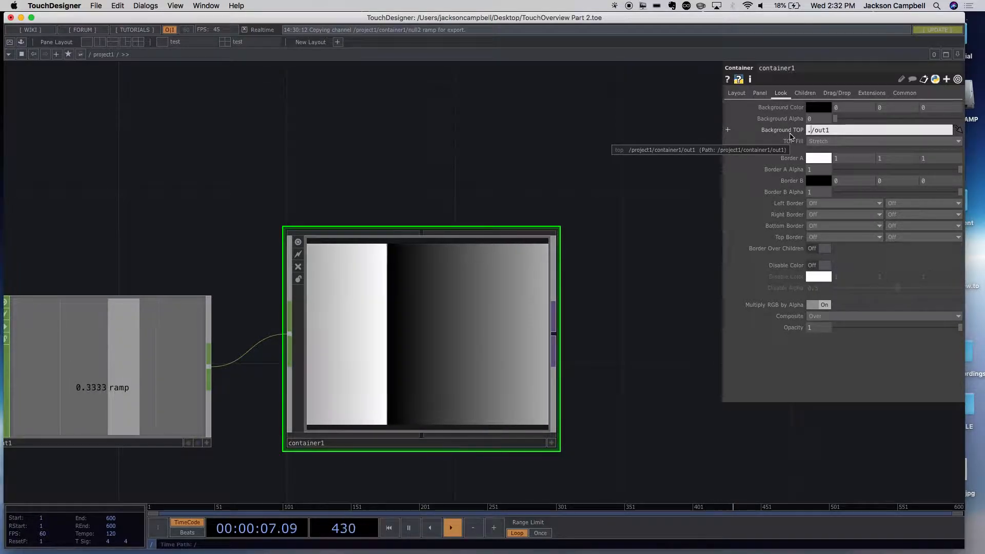
left_click(646, 113)
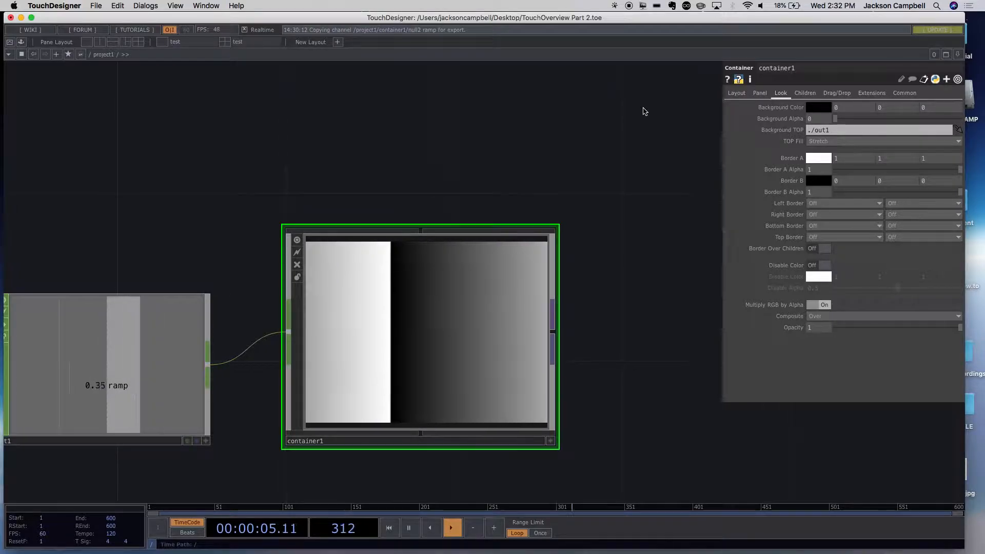
scroll(613, 234, "down", 10)
scroll(620, 216, "up", 4)
scroll(619, 213, "up", 3)
left_click_drag(619, 217, 567, 322)
scroll(618, 257, "up", 1)
left_click_drag(608, 271, 561, 321)
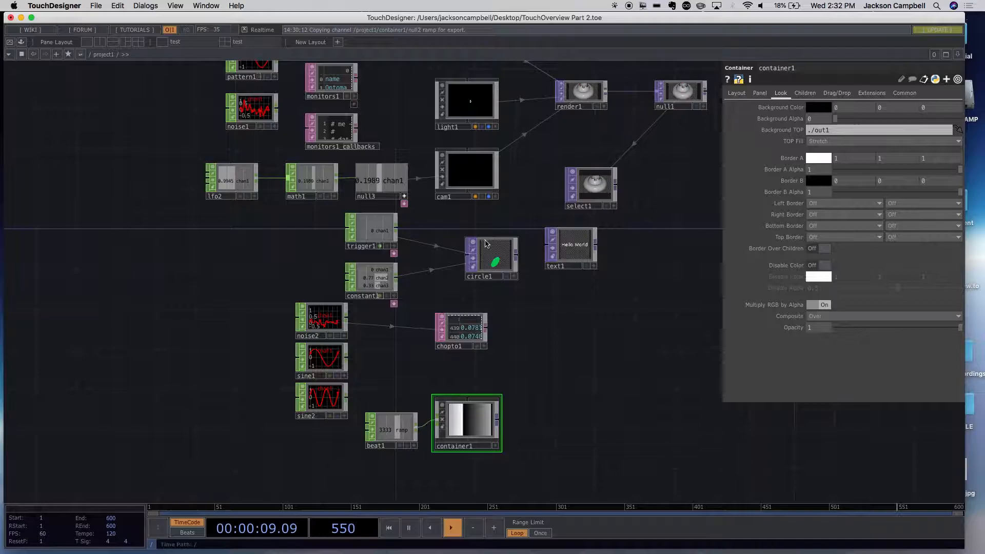
- Inspect the circle1 TOP and its parameters among project1's operators
scroll(515, 279, "up", 5)
scroll(577, 366, "down", 3)
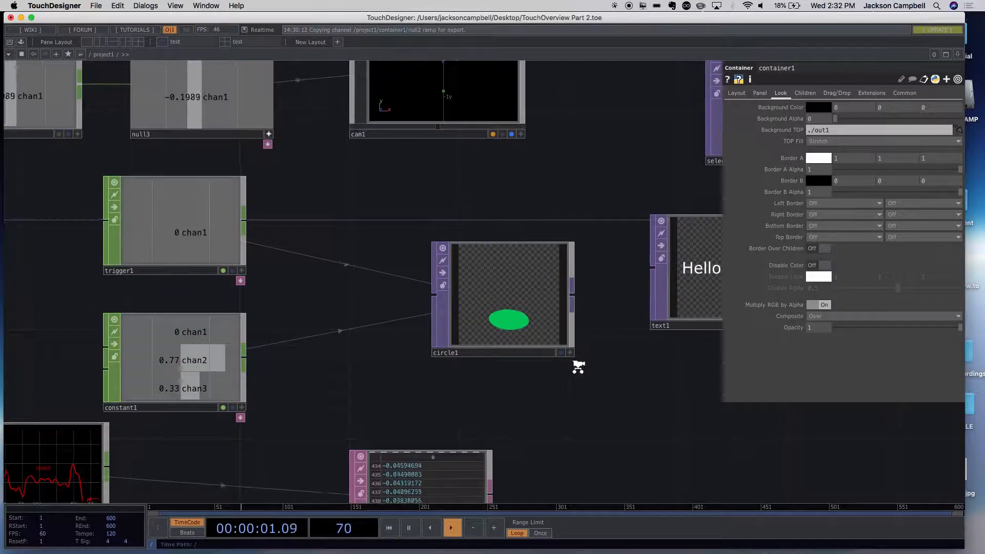
scroll(554, 354, "down", 1)
left_click(515, 326)
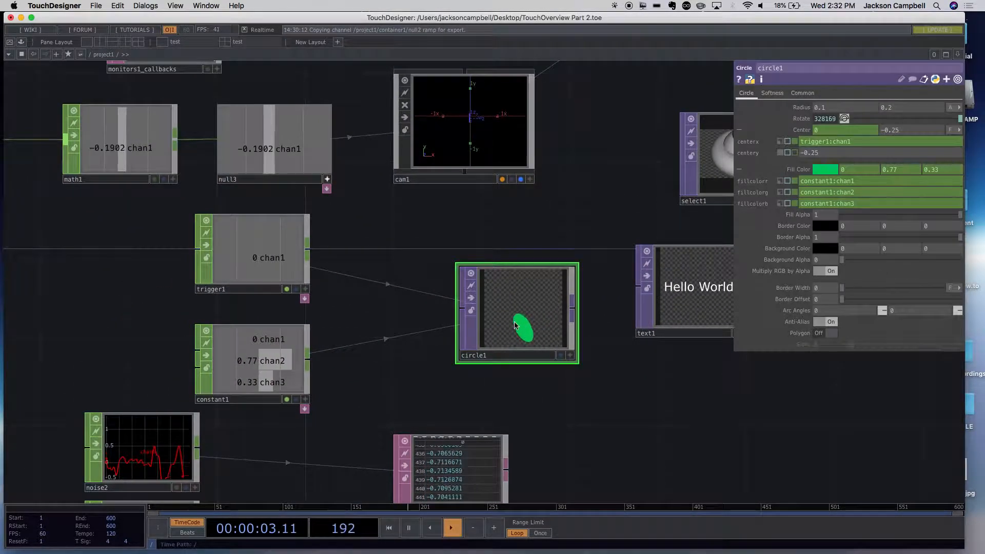
scroll(570, 410, "up", 1)
scroll(486, 216, "down", 15)
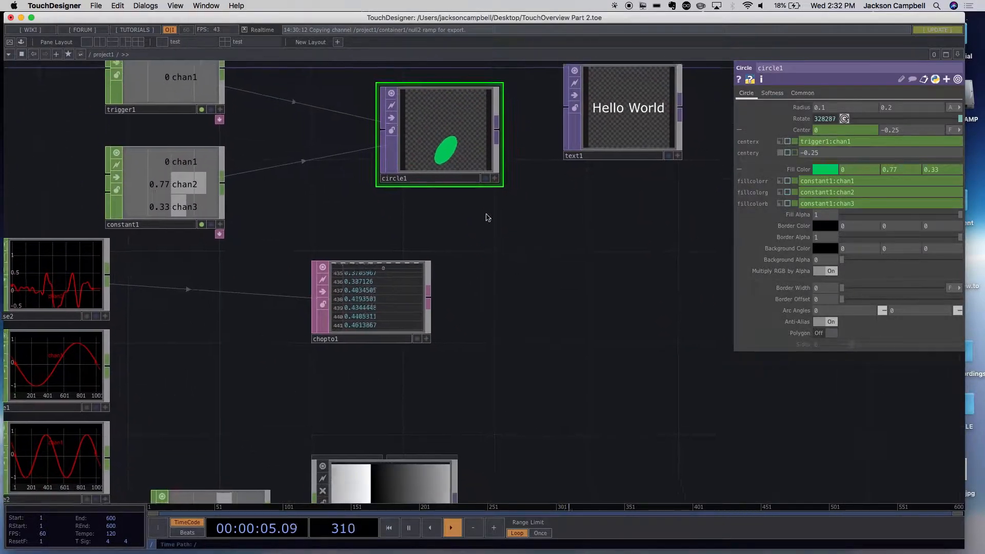
scroll(495, 300, "up", 3)
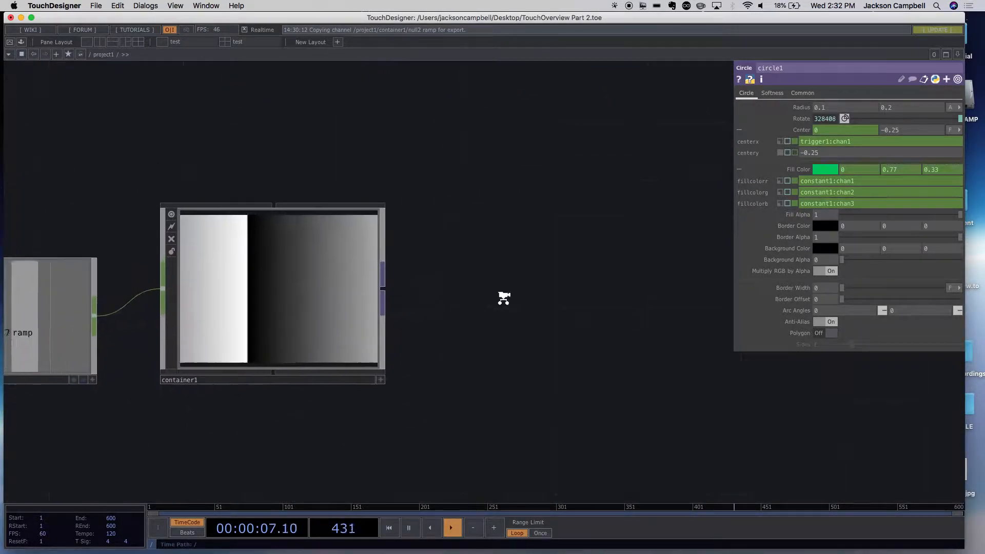
- Set container1's Background TOP to the absolute path /project1/circle1
left_click(325, 284)
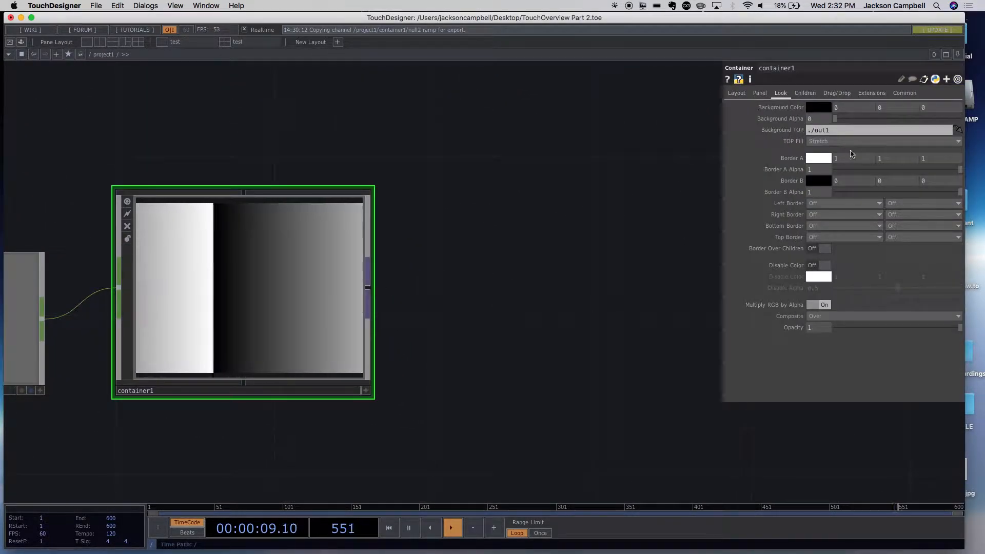
left_click(810, 131)
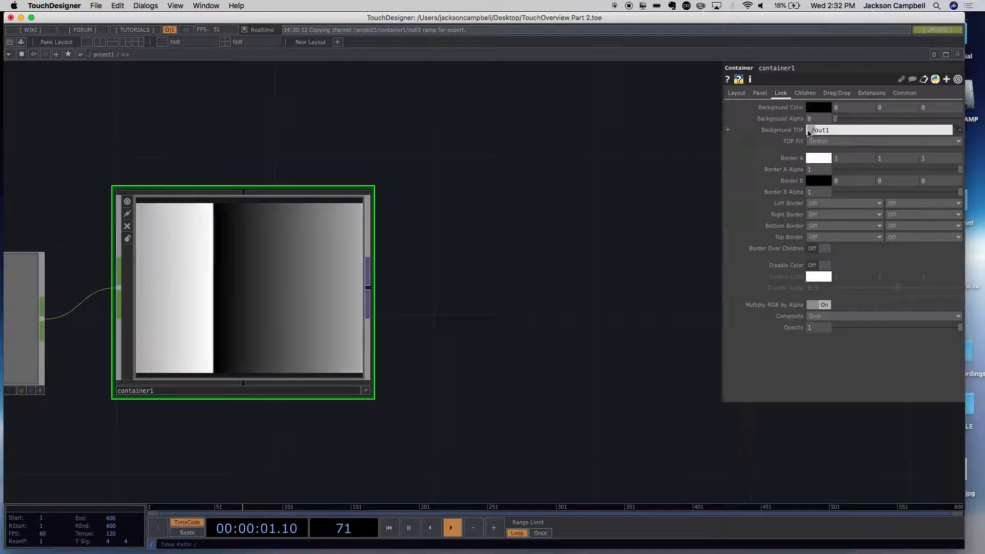
key("BackSpace")
type("rp")
key("BackSpace")
key("BackSpace")
type("project1")
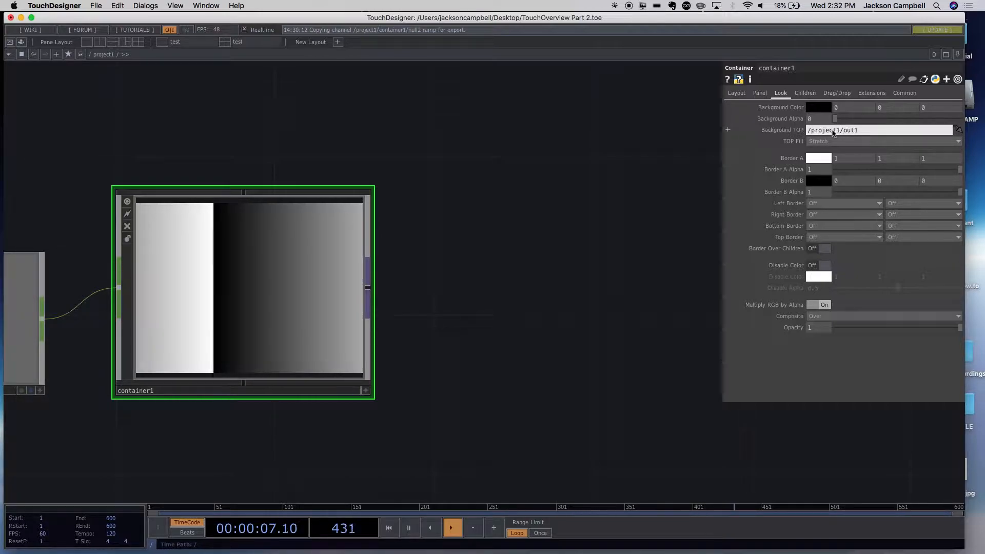
key("Right")
key("BackSpace")
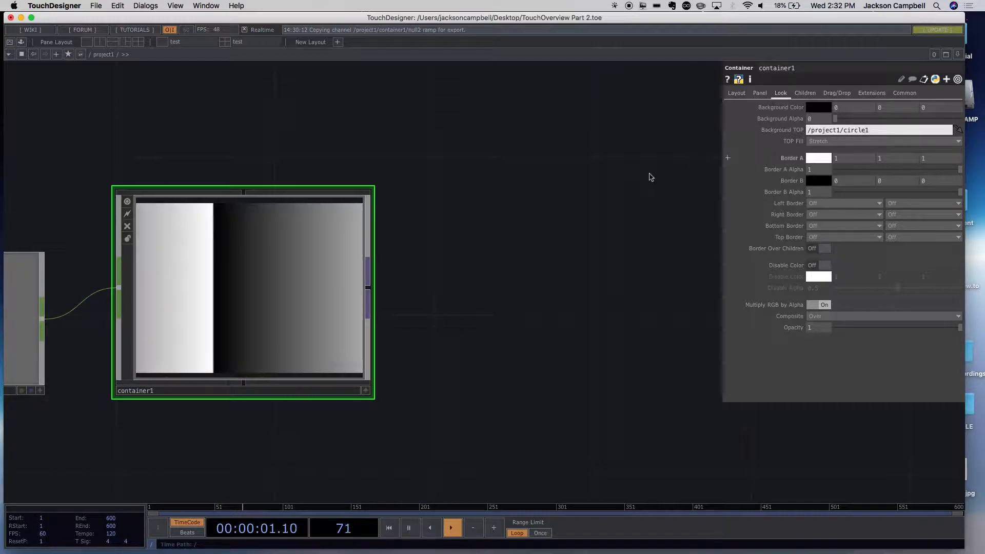
key("Return")
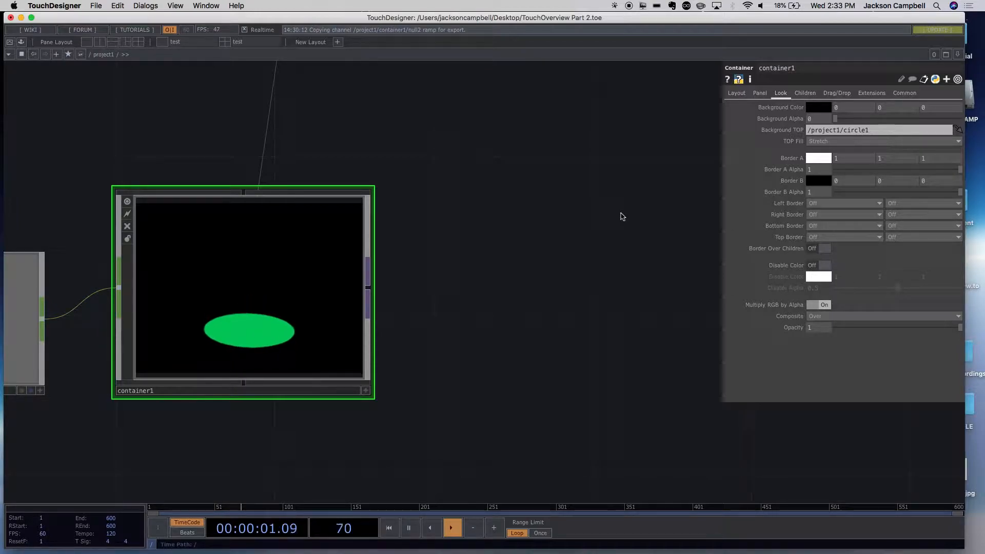
- Restore container1's Background TOP to the relative path ./out1
left_click(879, 133)
left_click_drag(880, 133, 837, 125)
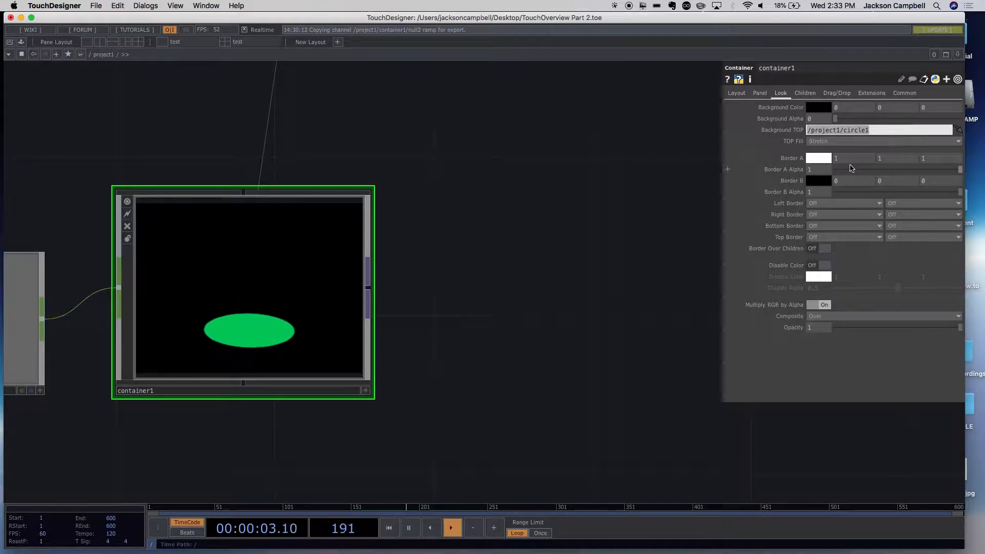
type("/")
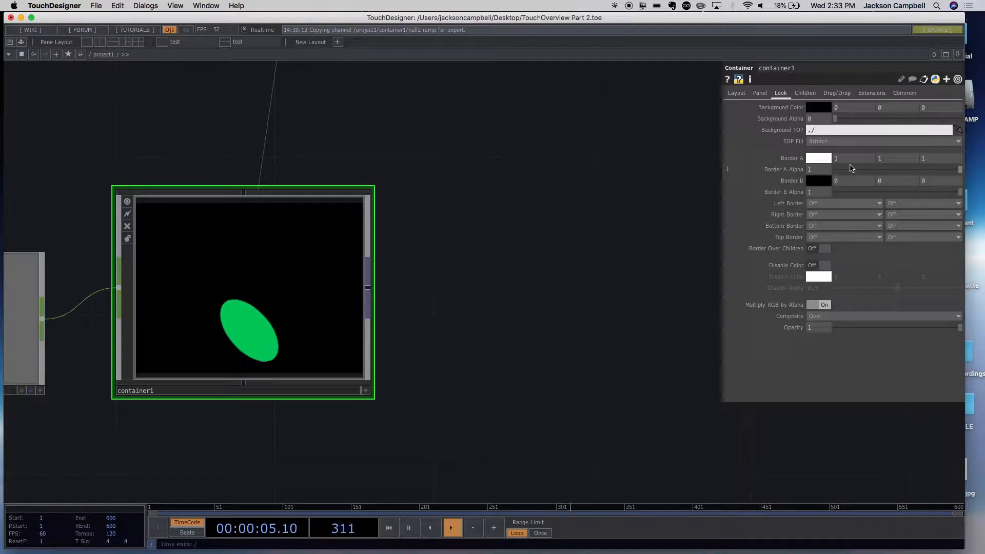
type("out1")
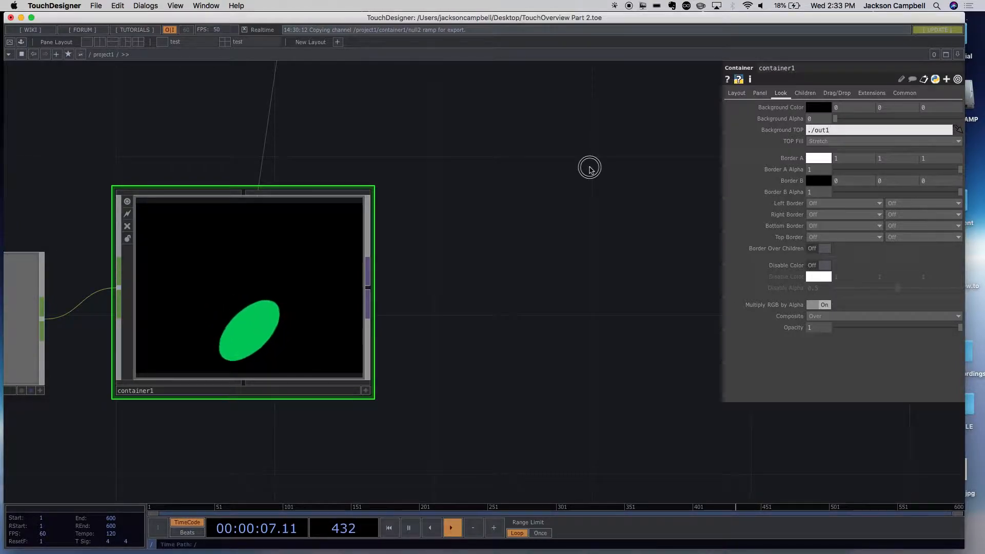
left_click(589, 168)
- Move container1 slightly lower in the project1 network
left_click_drag(372, 200, 373, 240)
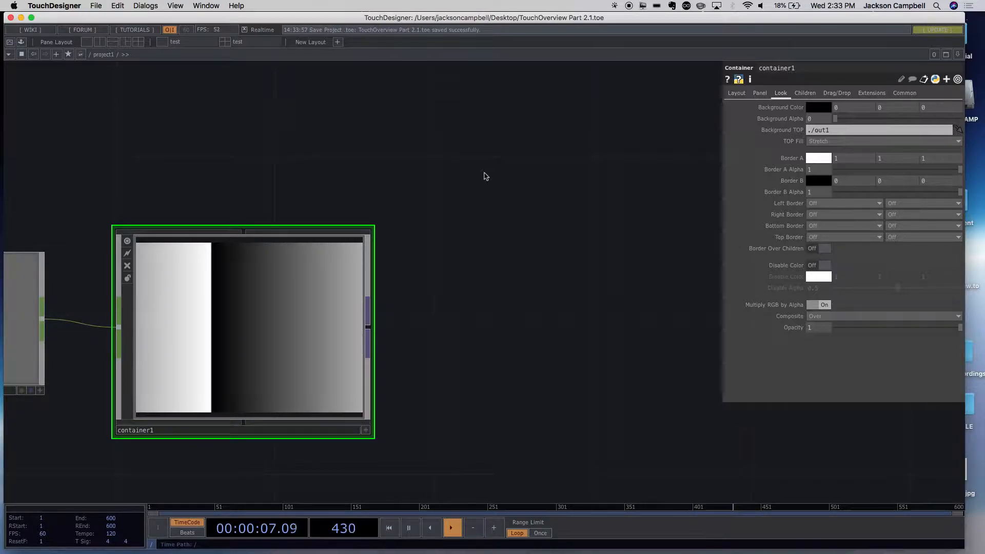
scroll(498, 245, "down", 5)
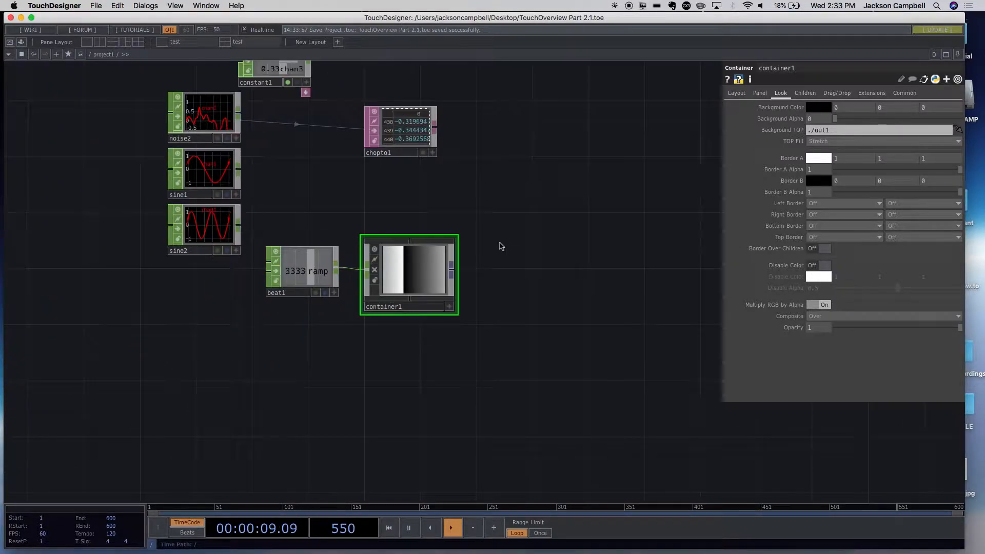
scroll(556, 374, "up", 5)
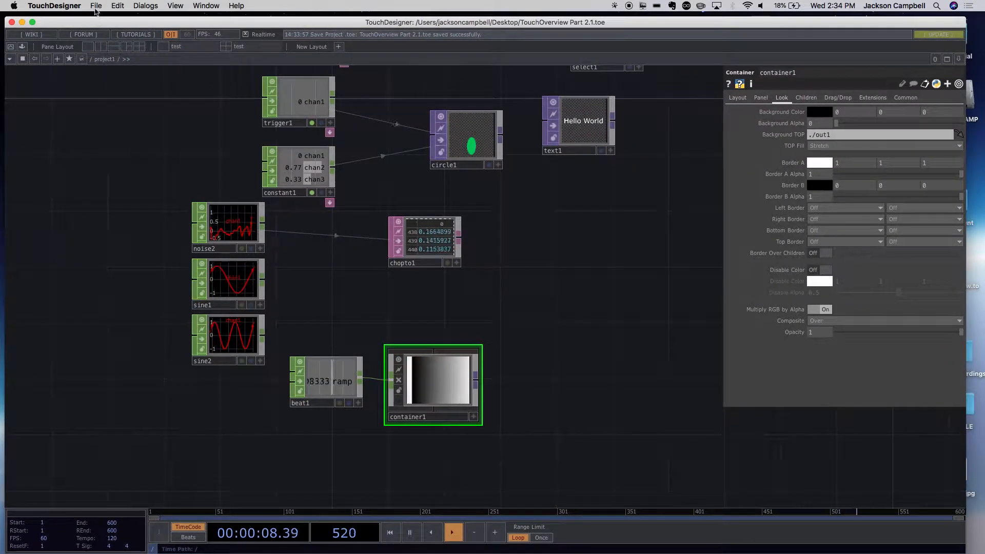
- Open the recent project file TopTutorial1.4.toe
left_click(96, 5)
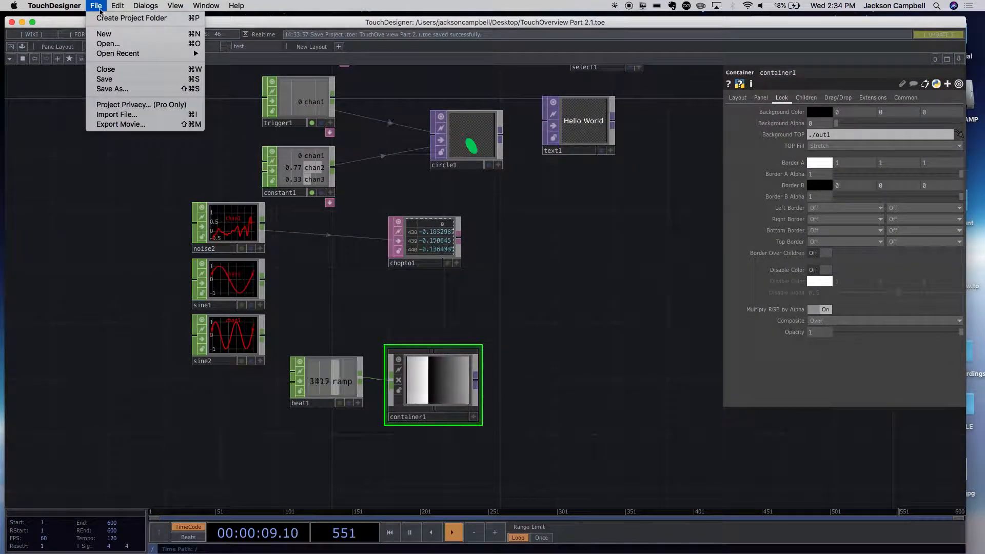
mouse_move(118, 56)
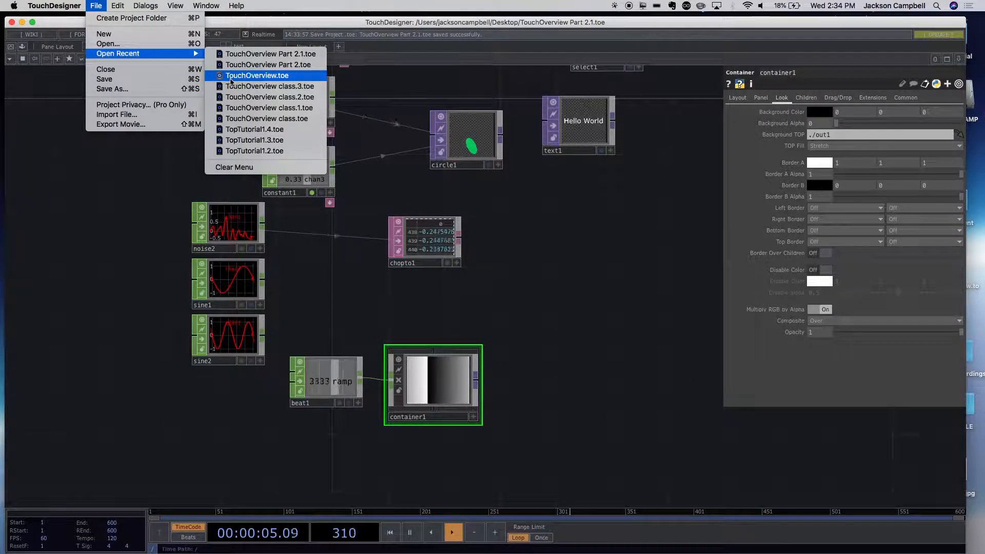
left_click(259, 132)
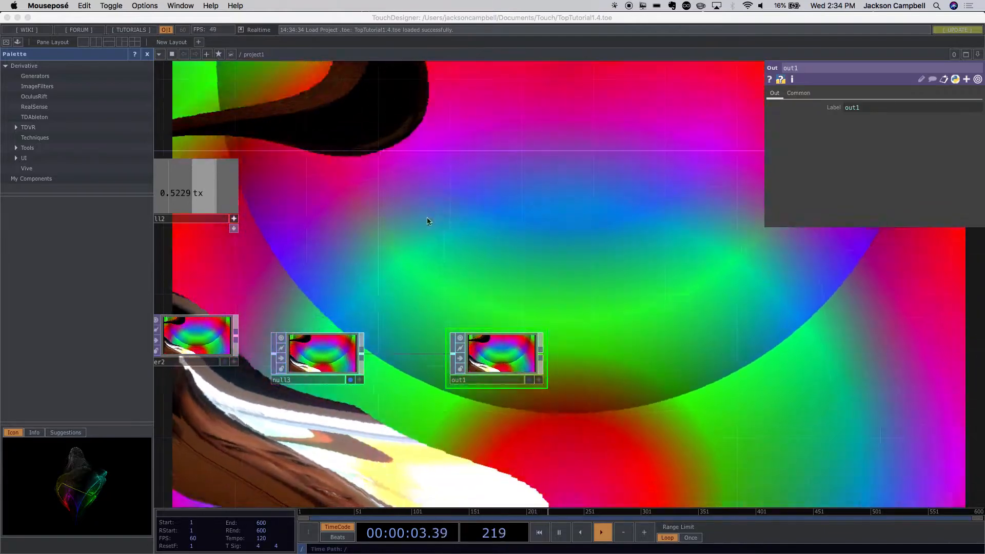
- Examine the TOP network feeding out1, from the ramps and video input to the noise1 transform parameters
scroll(435, 221, "down", 6)
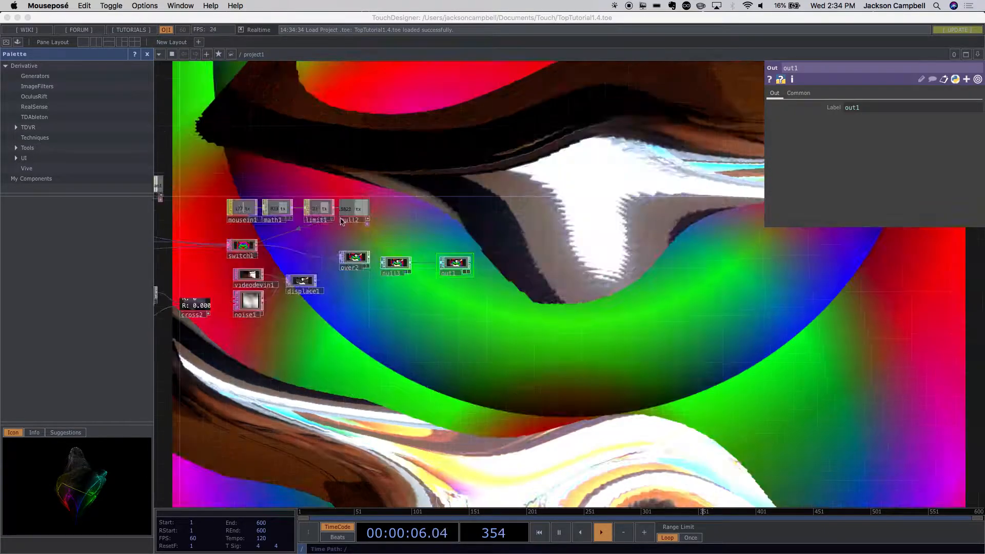
scroll(343, 221, "down", 6)
left_click_drag(374, 285, 494, 345)
scroll(491, 346, "up", 6)
scroll(490, 347, "up", 4)
left_click_drag(418, 341, 524, 399)
scroll(279, 232, "up", 4)
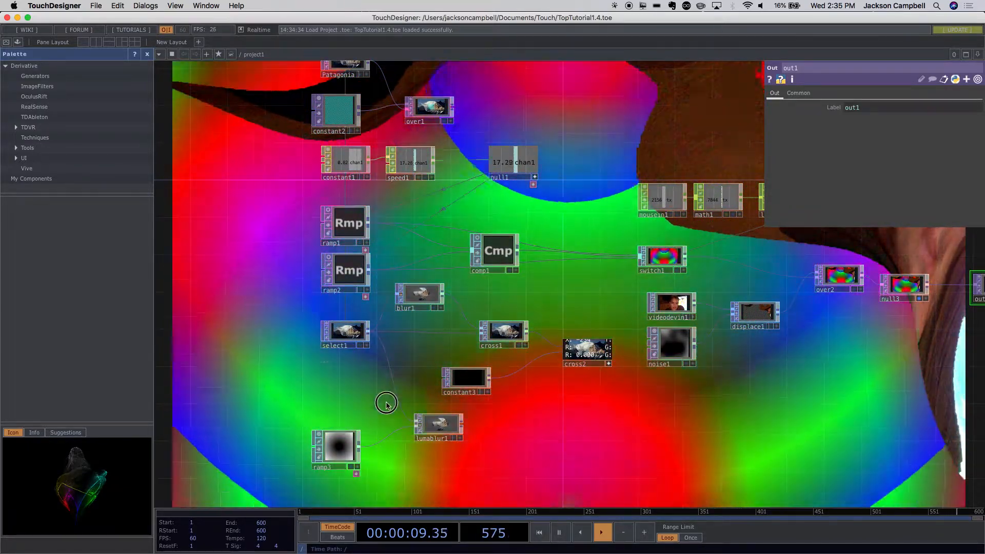
left_click_drag(387, 403, 311, 372)
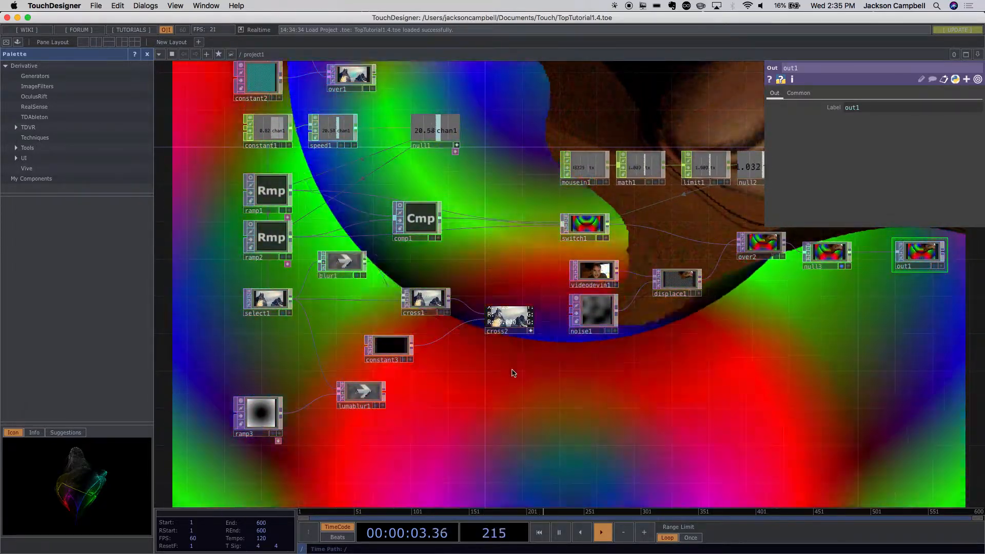
left_click_drag(497, 398, 456, 469)
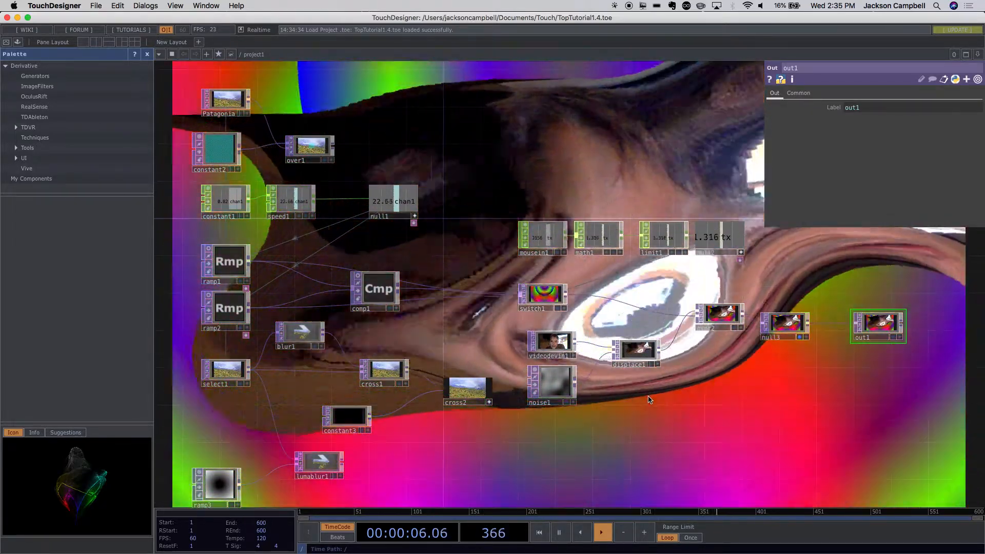
left_click_drag(594, 385, 479, 365)
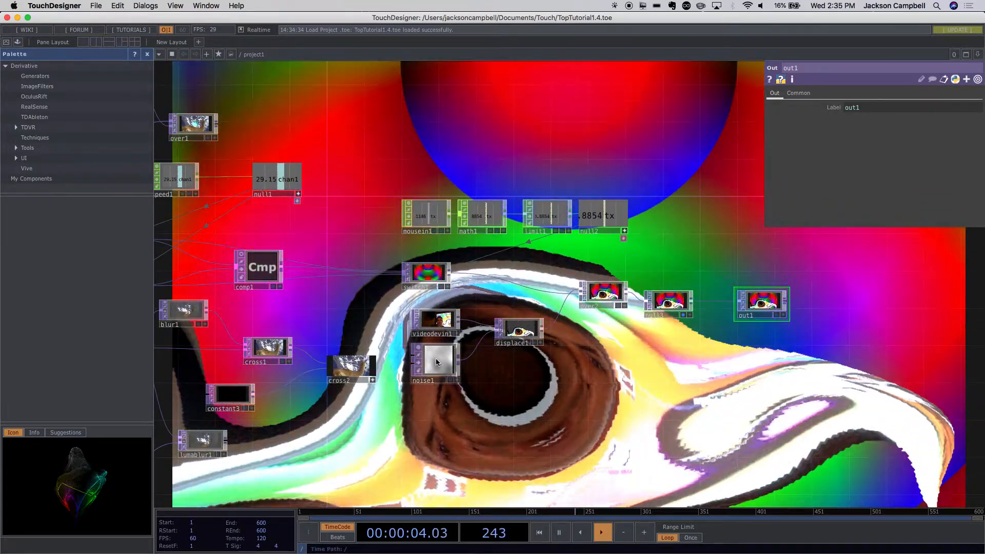
left_click(436, 362)
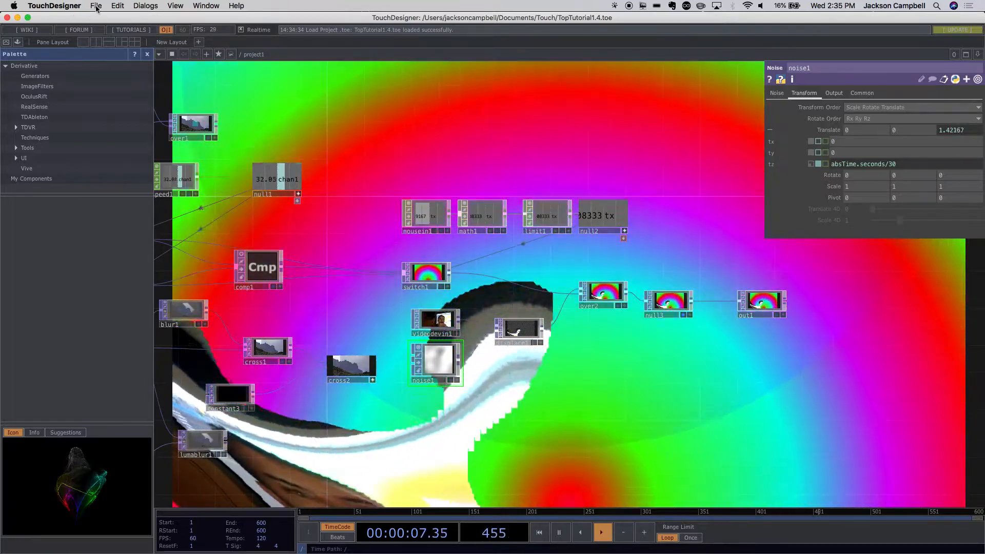
- Delete all operators from the project1 network
left_click(95, 6)
left_click(330, 104)
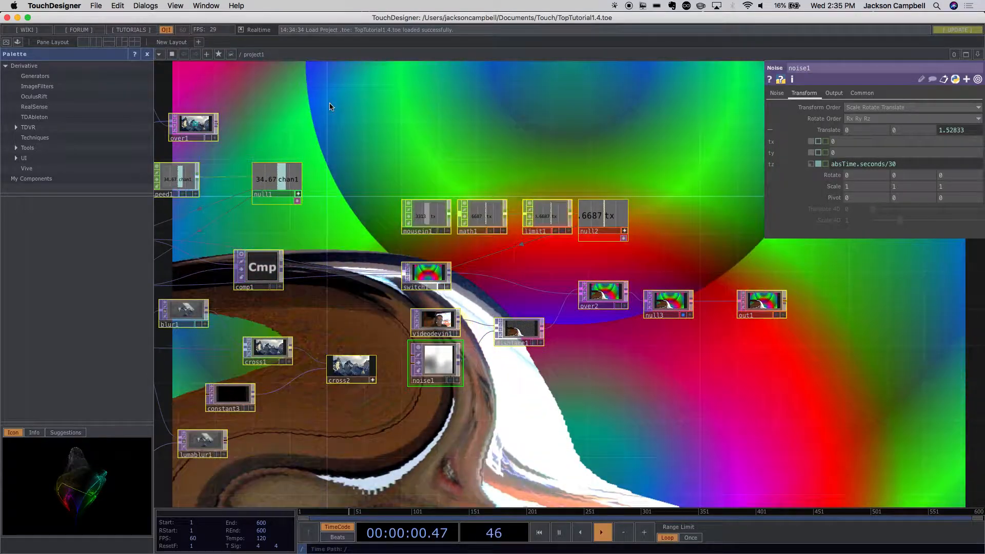
key("ctrl+a")
key("Delete")
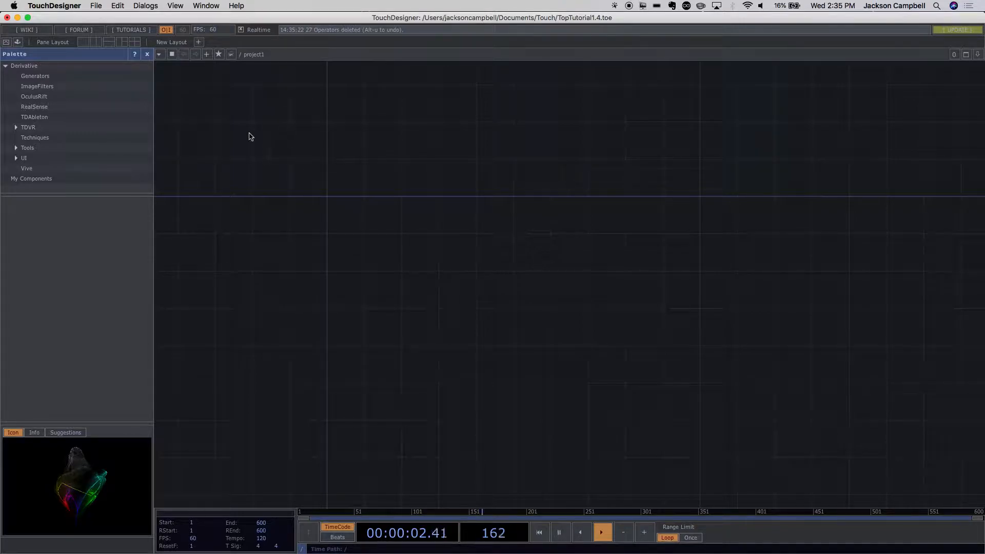
- Save the emptied project in the Touch folder under the new name TopTutorial CLASS
left_click(96, 7)
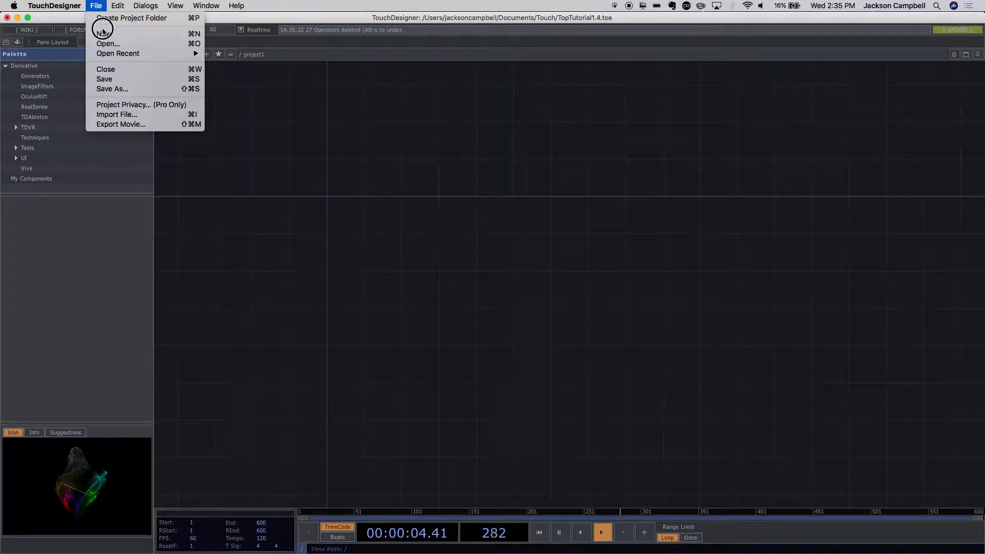
left_click(118, 88)
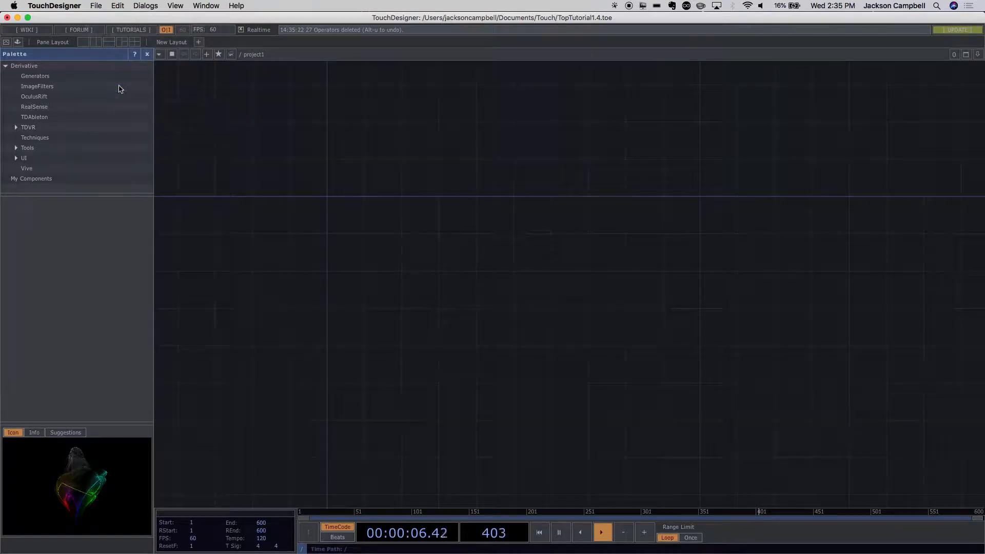
left_click(491, 113)
left_click_drag(486, 114, 473, 113)
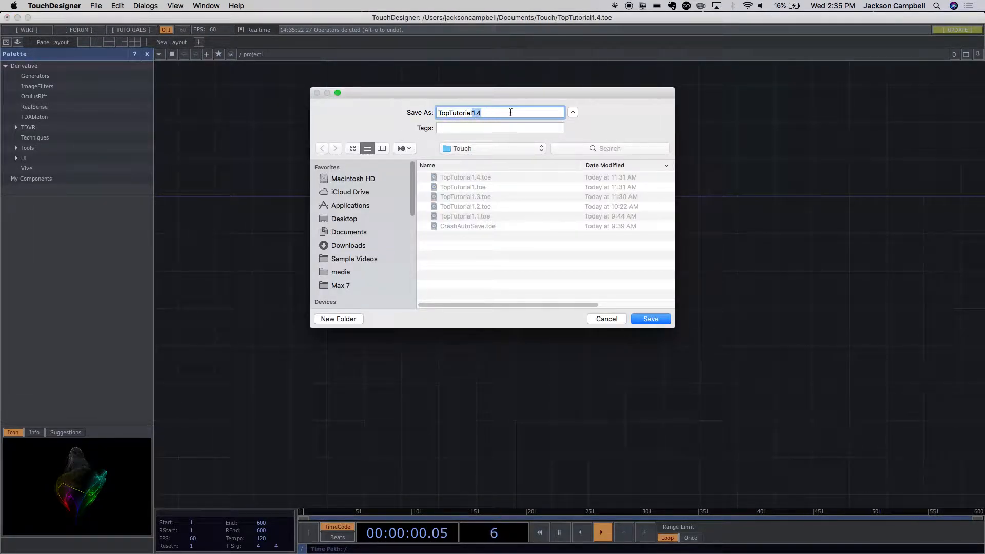
type("x")
type("CLASS")
key("Return")
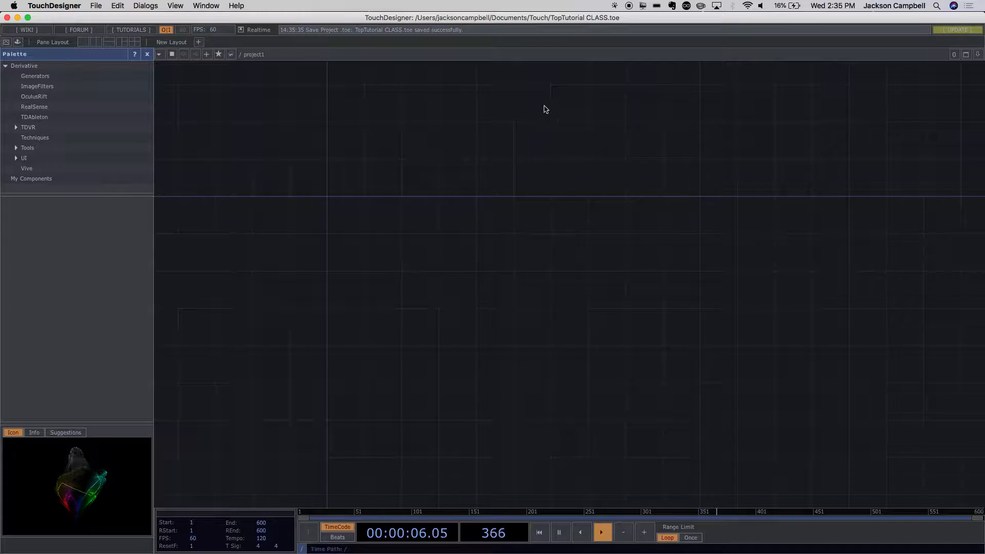
- Add a Movie File In TOP to the empty project1 network
left_click_drag(491, 189, 687, 258)
scroll(687, 258, "down", 10)
left_click_drag(696, 209, 620, 210)
double_click(532, 175)
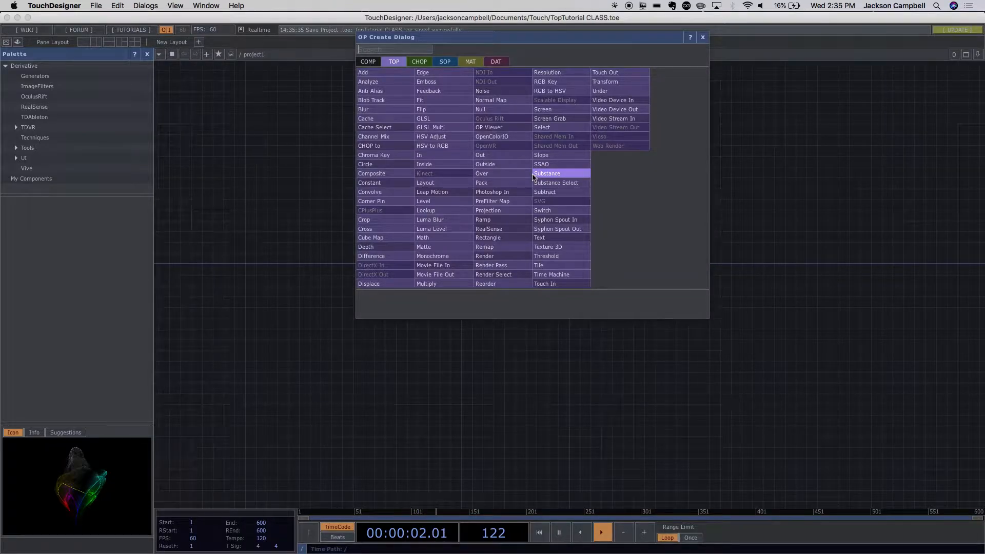
type("MOV")
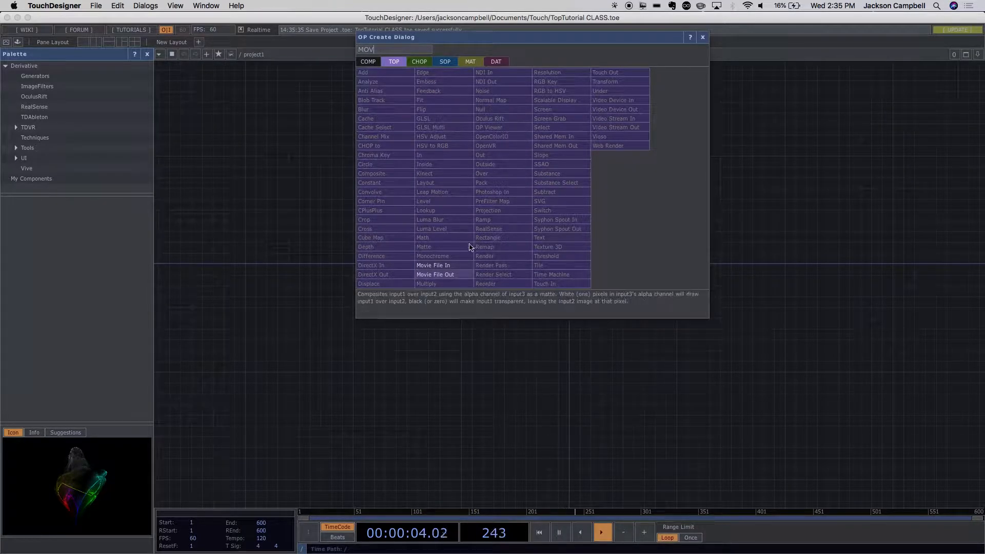
left_click(436, 265)
left_click(364, 157)
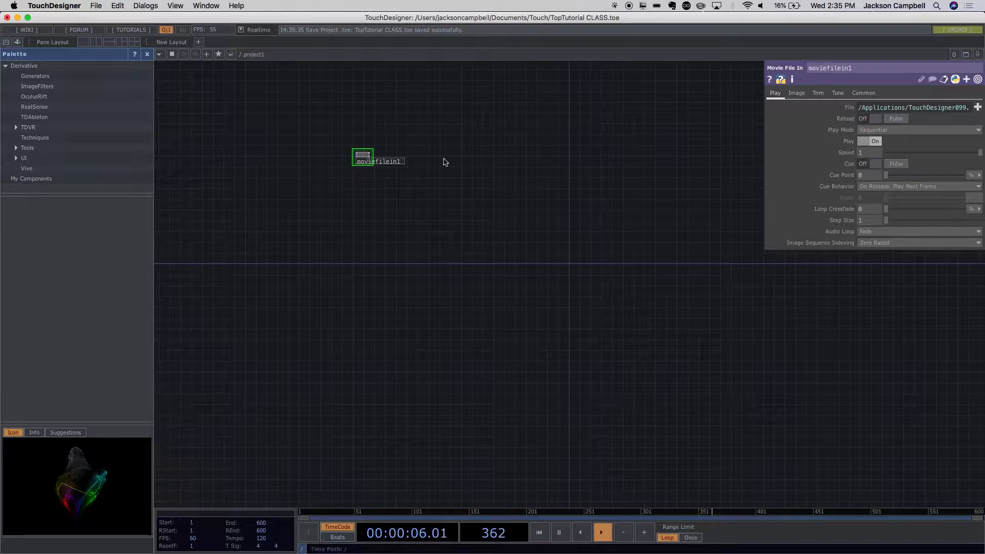
scroll(352, 147, "up", 10)
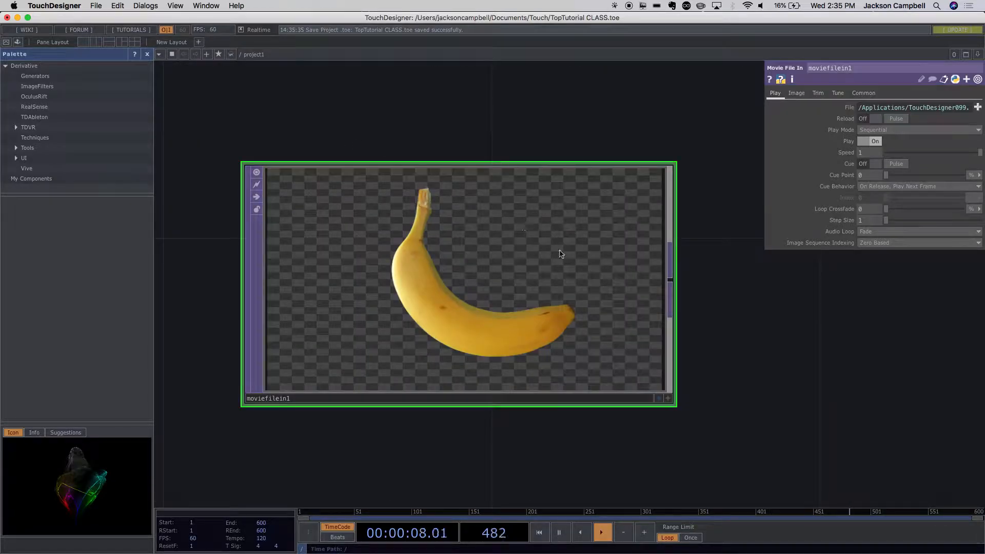
left_click_drag(745, 334, 611, 245)
scroll(637, 286, "down", 5)
scroll(637, 286, "up", 2)
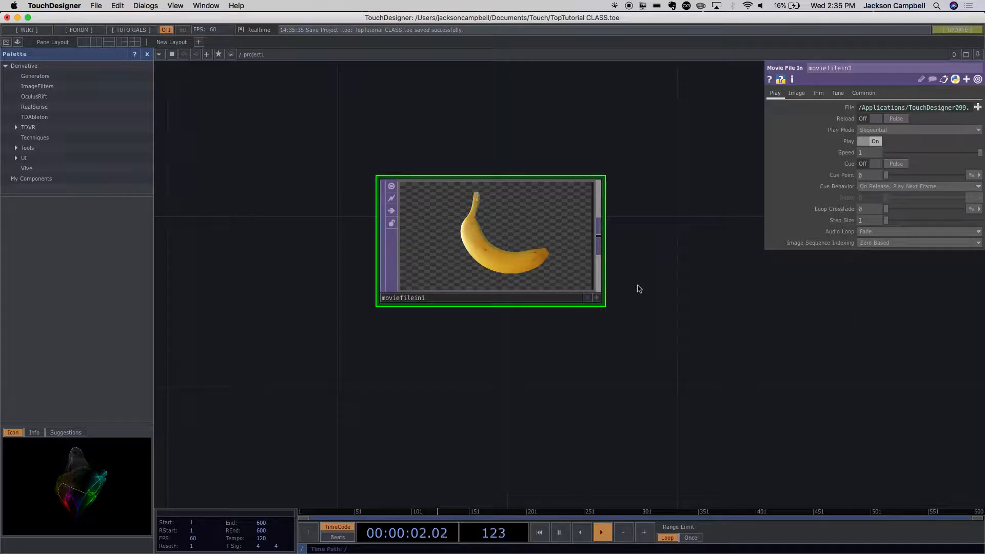
- Add a Ramp TOP to the project1 network, placed directly below the moviefilein1 banana operator
left_click_drag(430, 354, 424, 253)
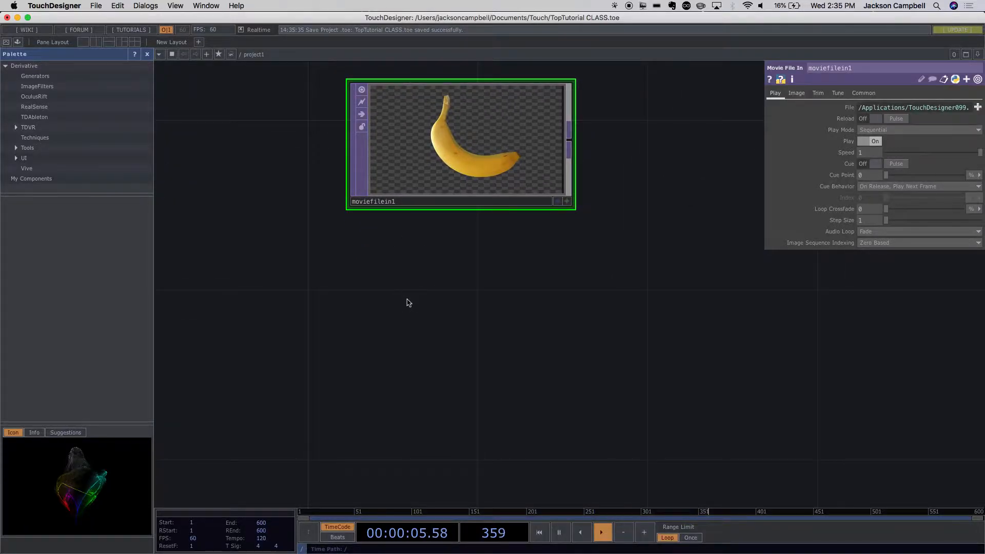
key("Tab")
type("RAMP")
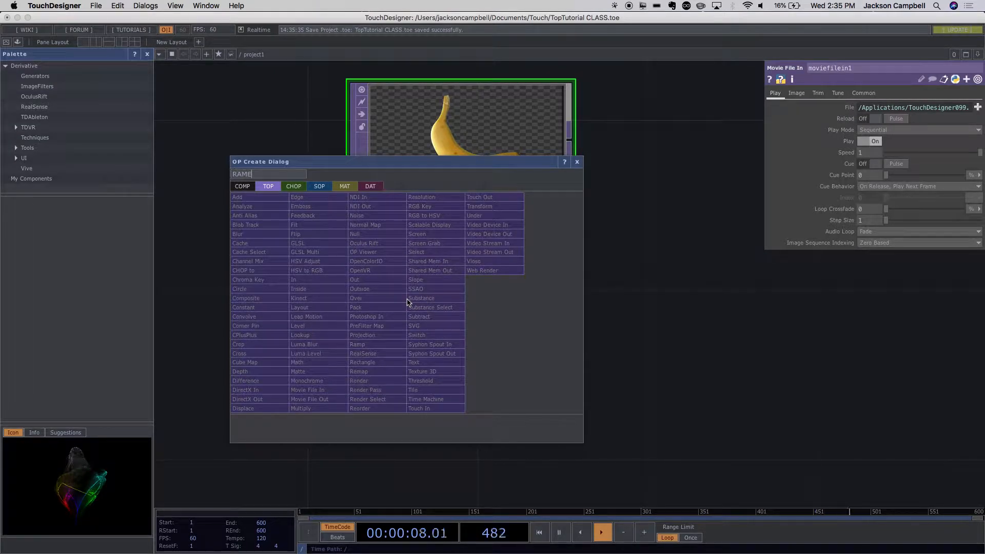
left_click(383, 341)
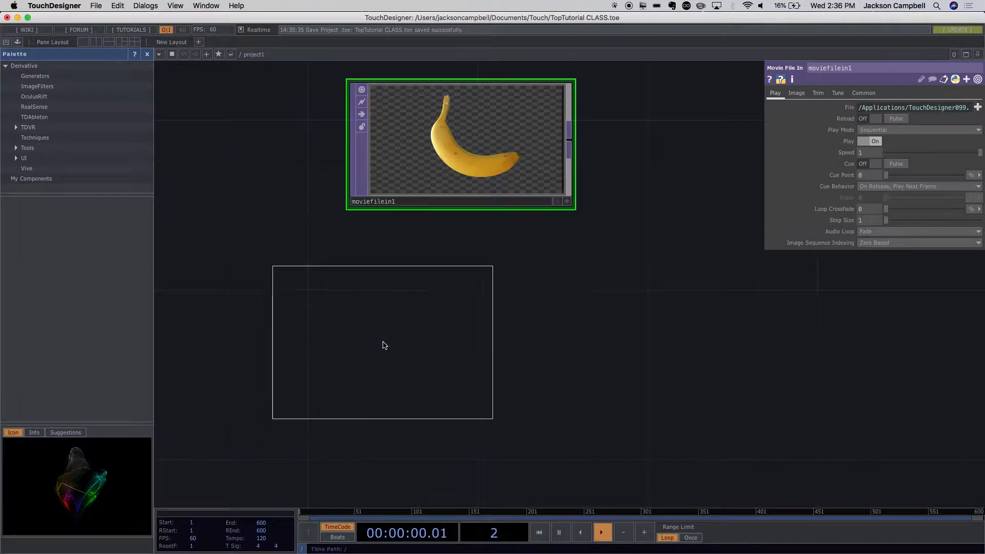
left_click(460, 333)
left_click_drag(589, 324, 520, 339)
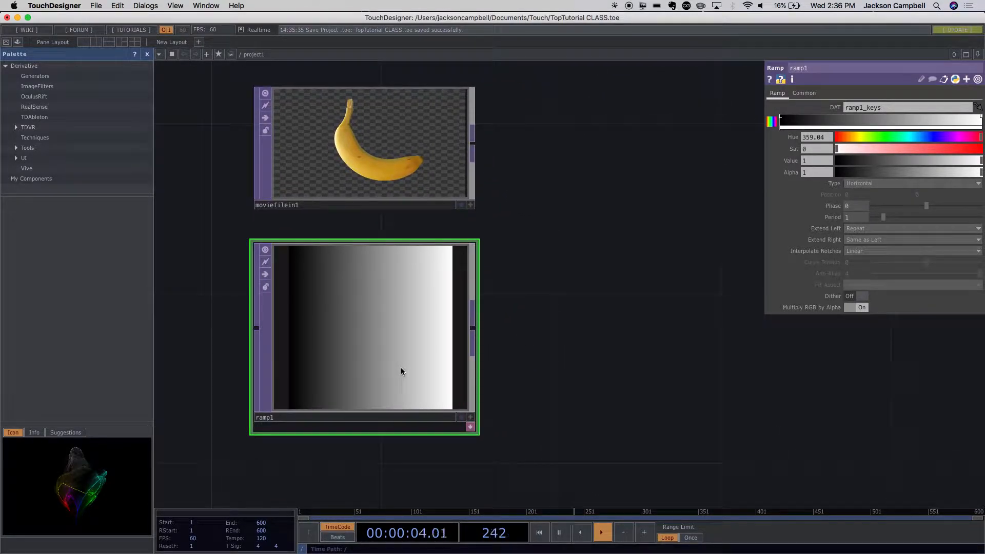
left_click_drag(720, 286, 670, 326)
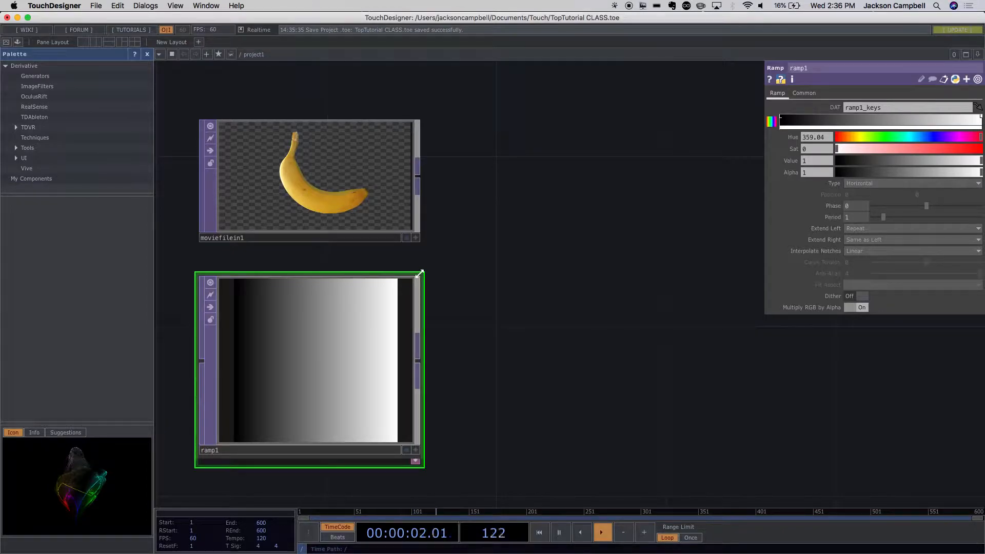
left_click_drag(418, 277, 420, 312)
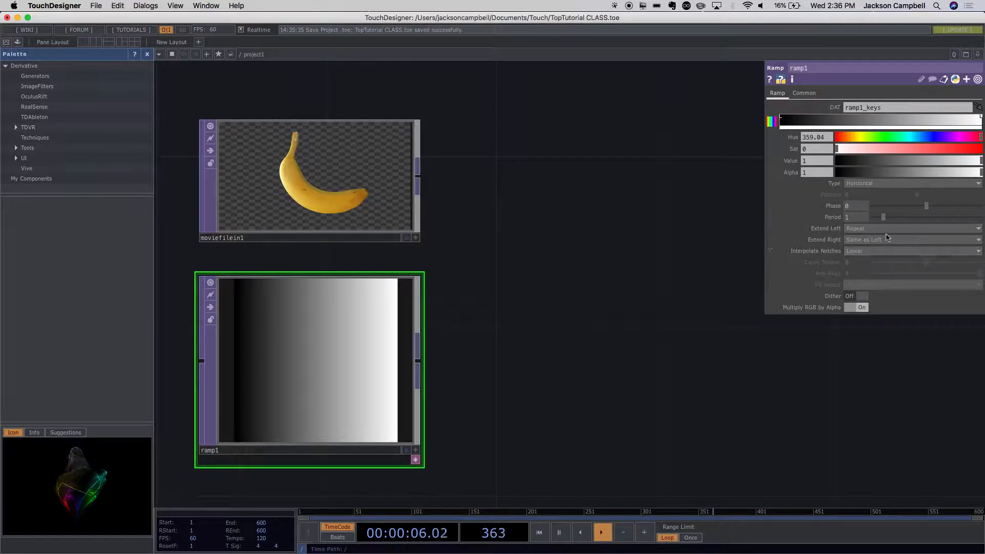
- Try the Vertical and Radial types on ramp1 and settle on Circular
left_click(804, 93)
left_click(771, 93)
left_click(864, 188)
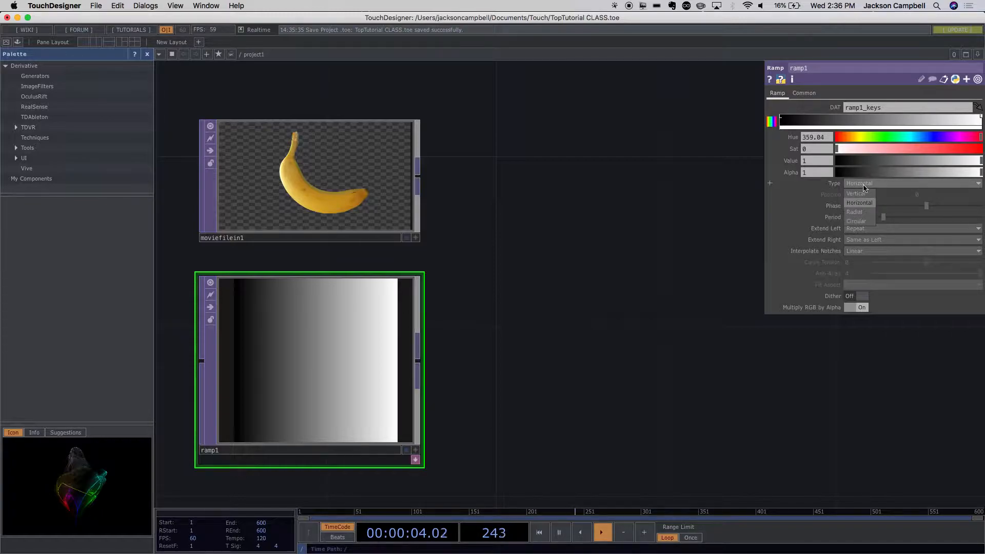
left_click(859, 193)
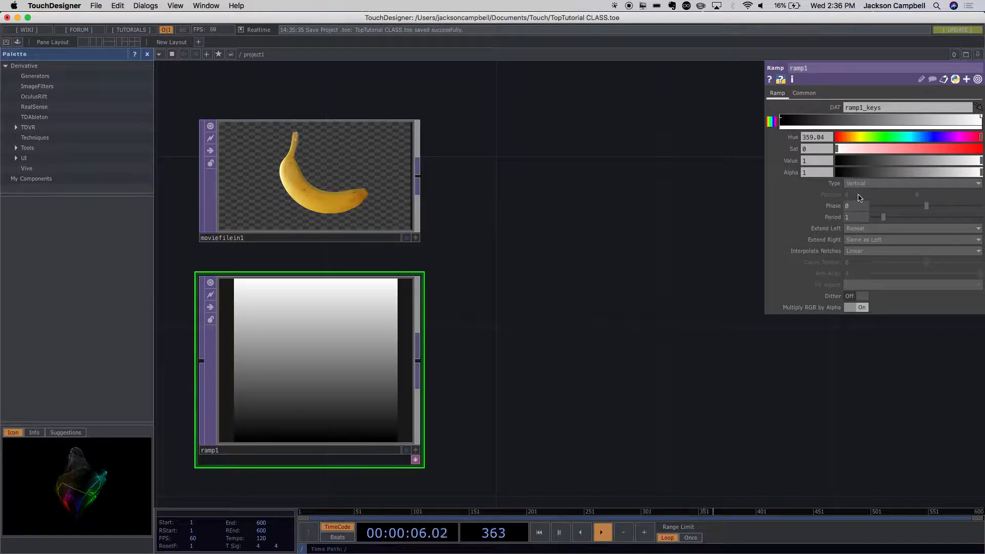
left_click(872, 184)
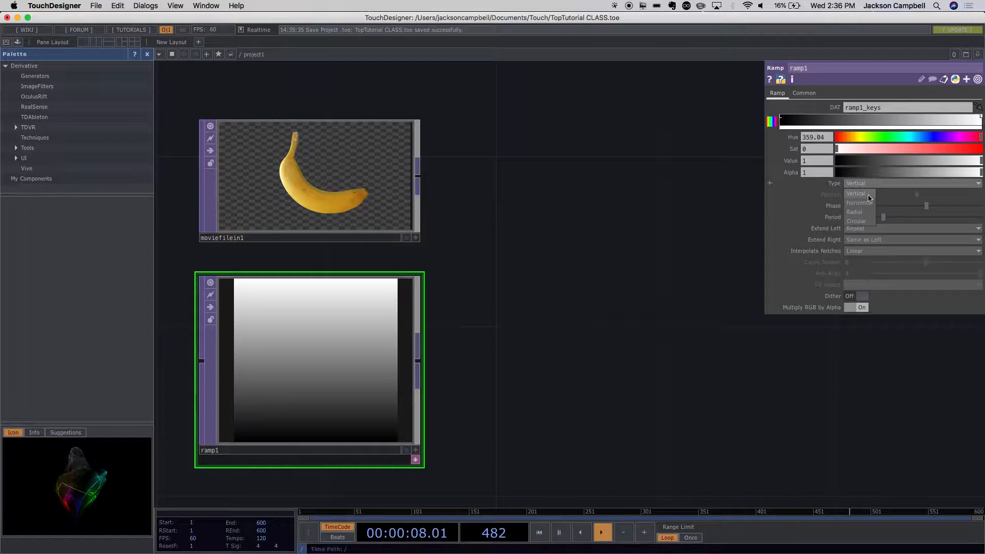
left_click(864, 212)
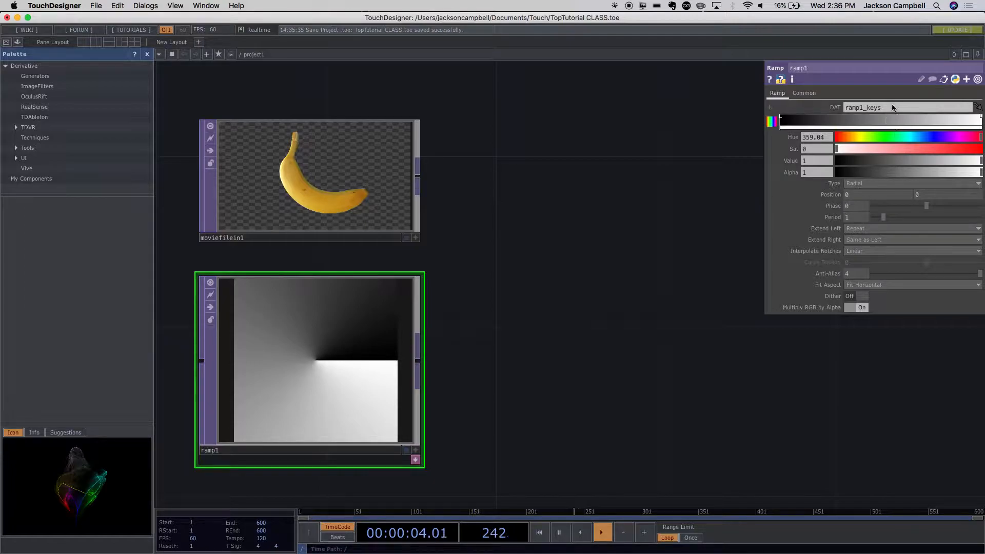
left_click(867, 184)
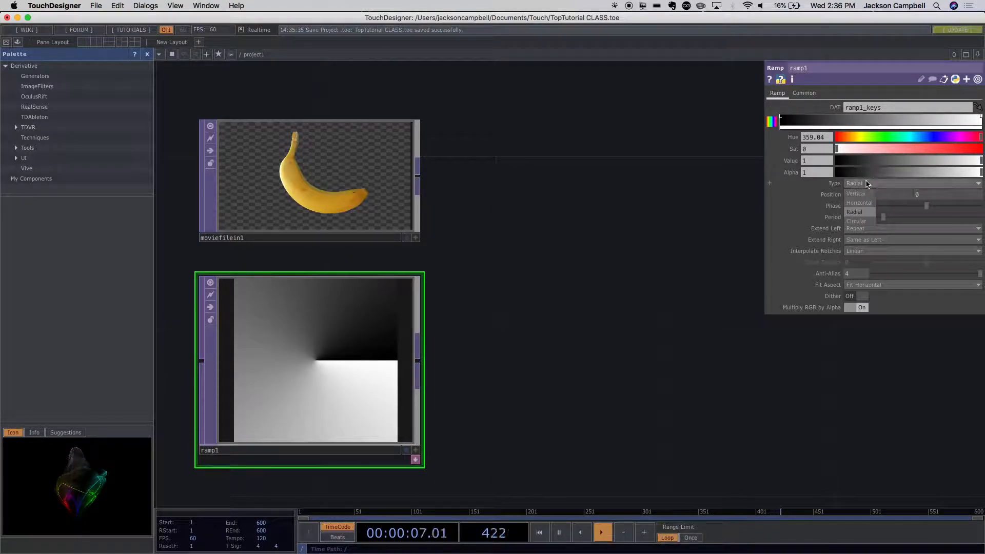
left_click(865, 223)
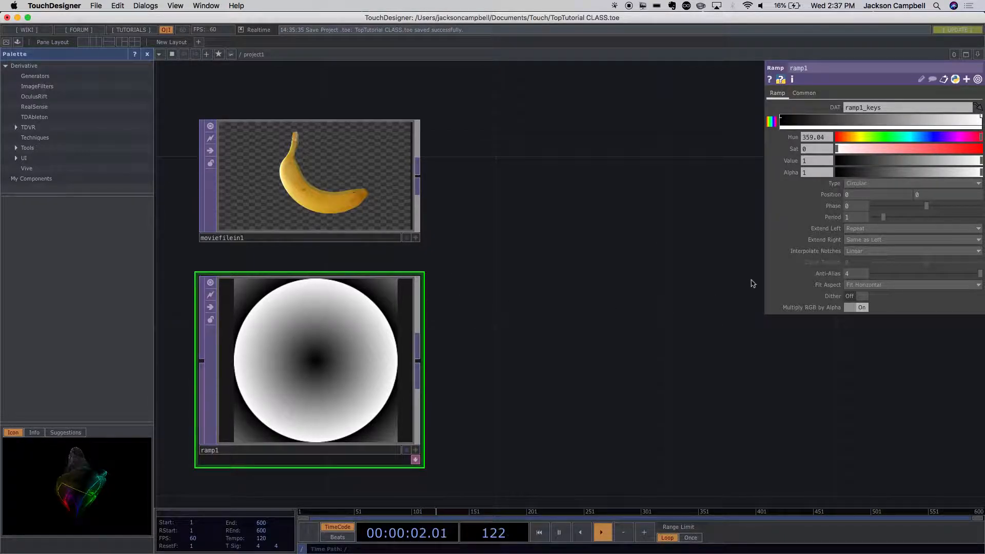
- Try Hold and Mirror as ramp1's Extend Left mode, ending on Repeat
left_click(862, 230)
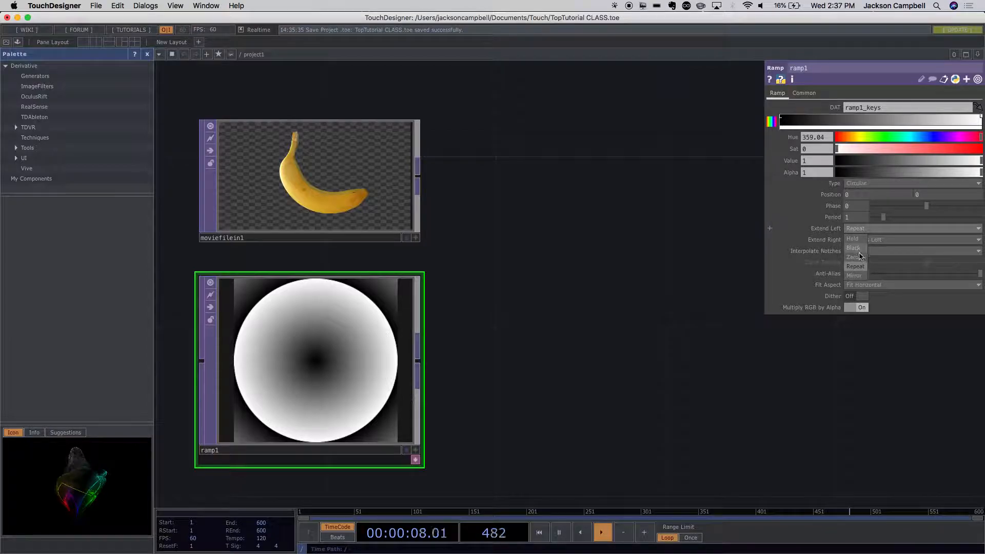
left_click(856, 239)
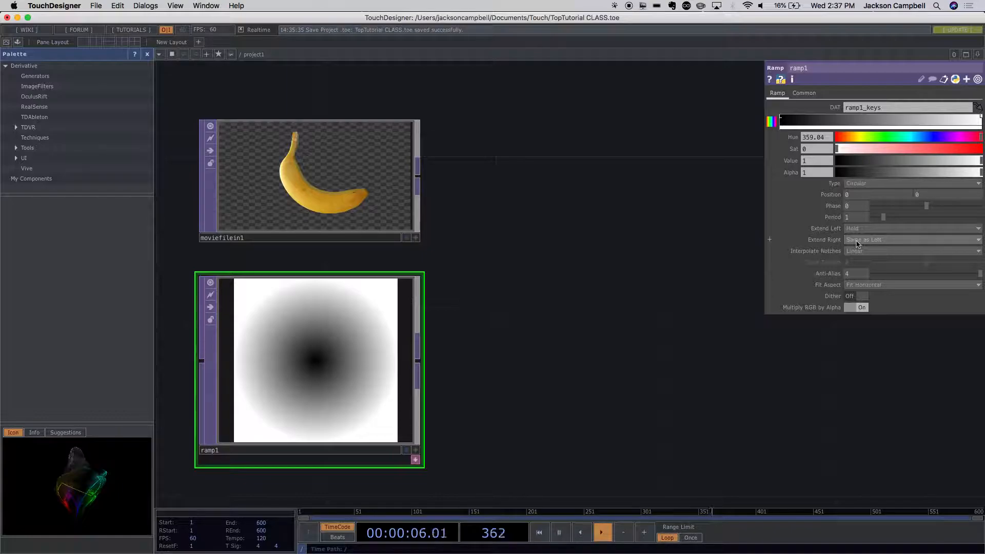
left_click(862, 230)
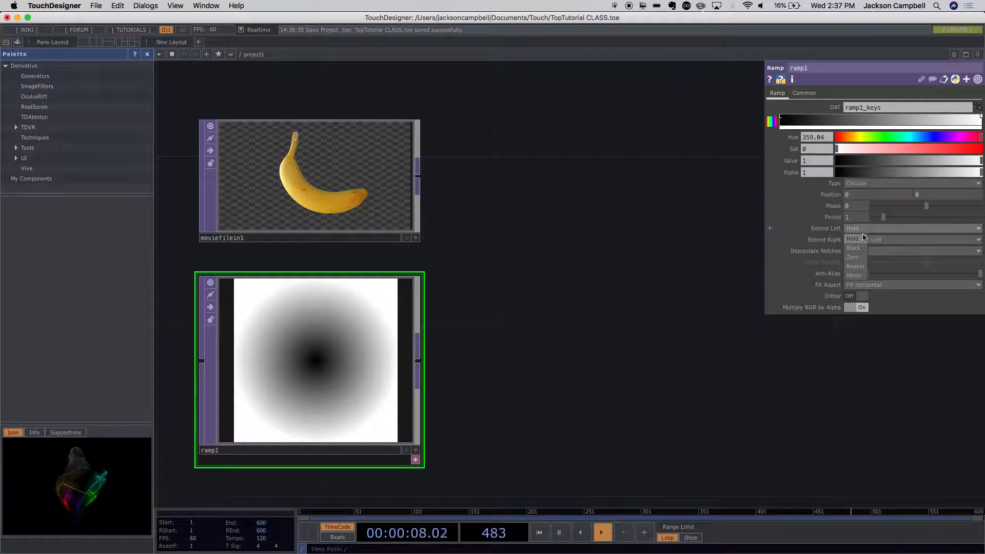
left_click(858, 276)
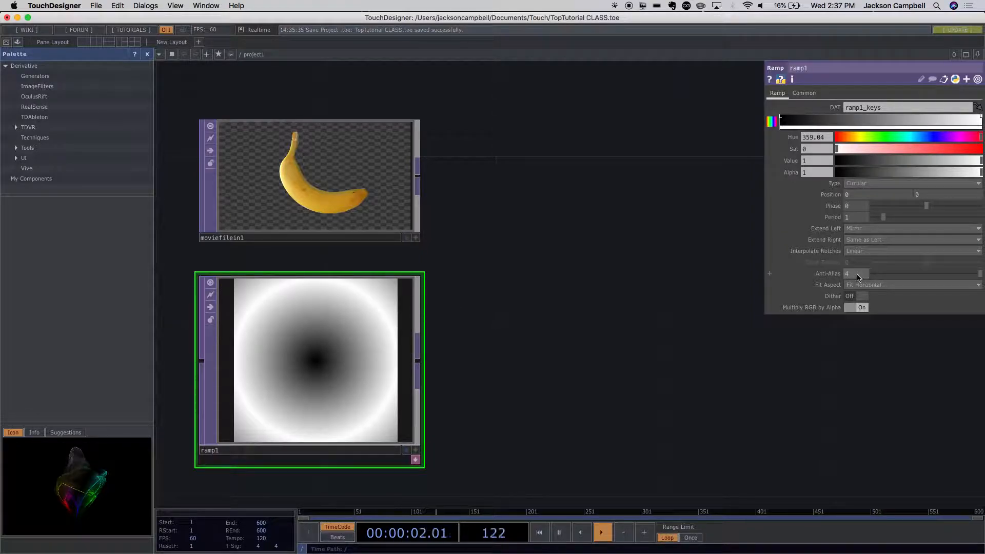
left_click(860, 230)
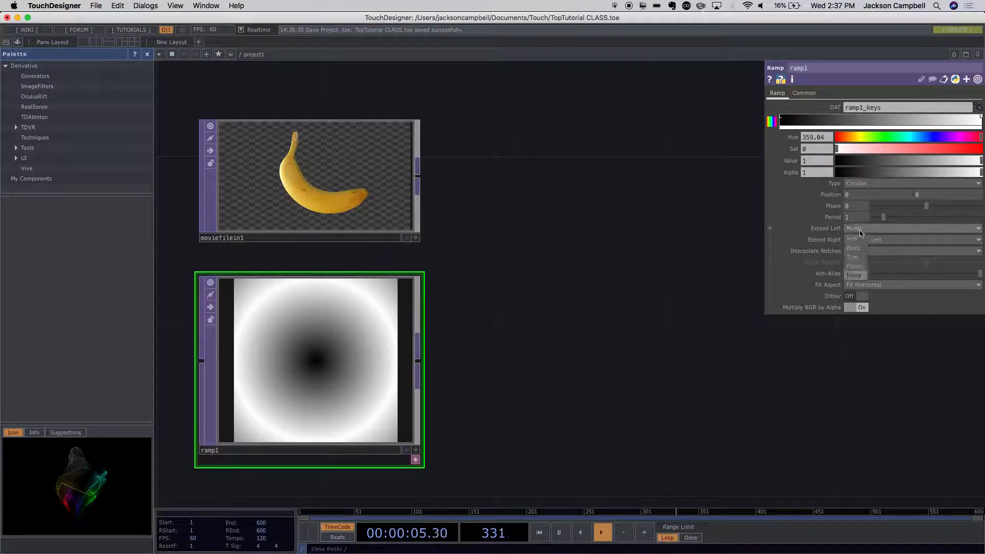
left_click(856, 269)
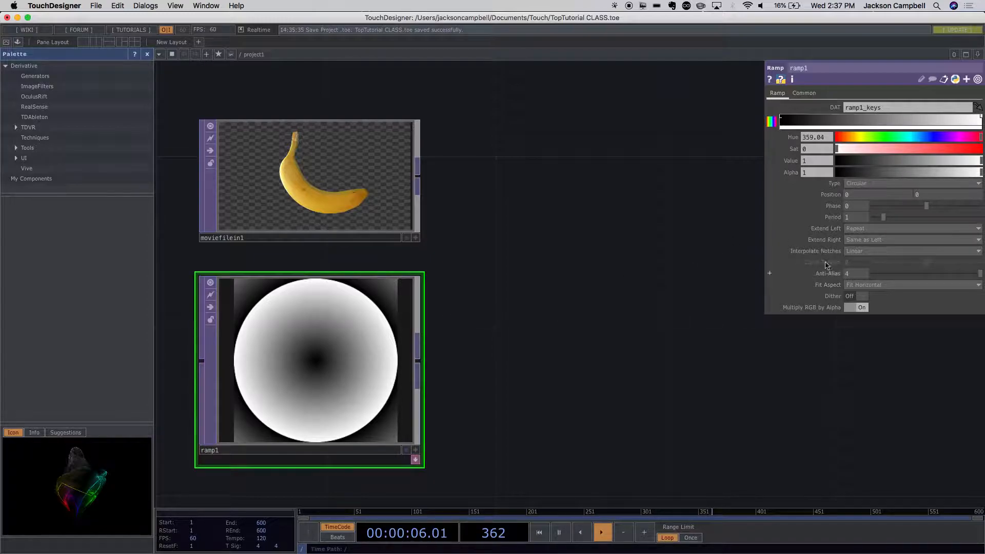
- Try Black as ramp1's Extend Left mode and return it to Repeat
left_click(872, 230)
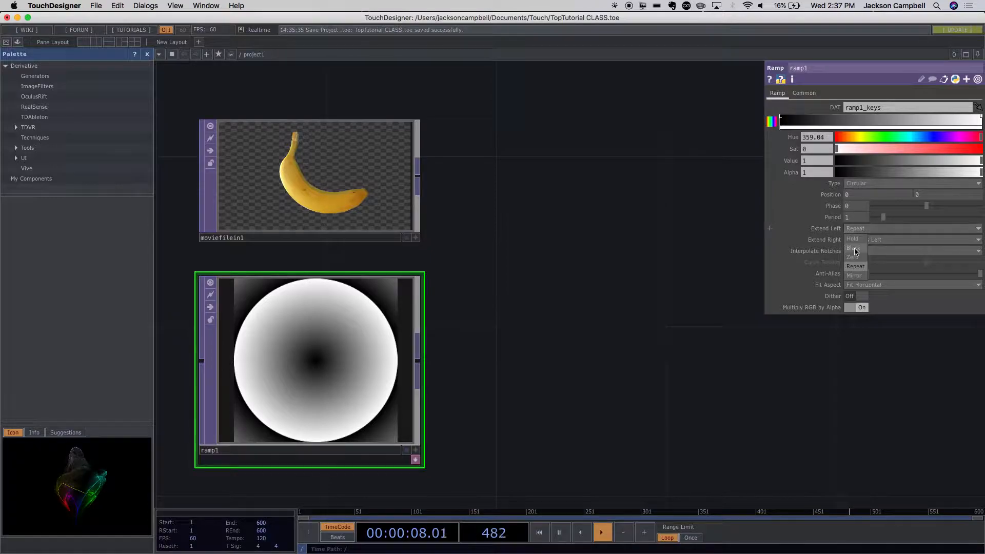
left_click(855, 250)
left_click(854, 229)
left_click(857, 260)
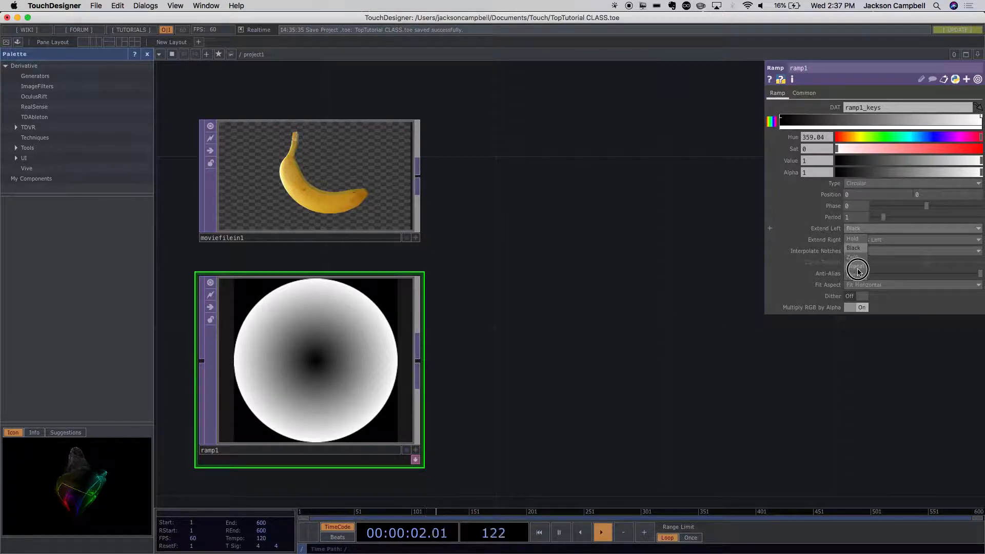
left_click(858, 271)
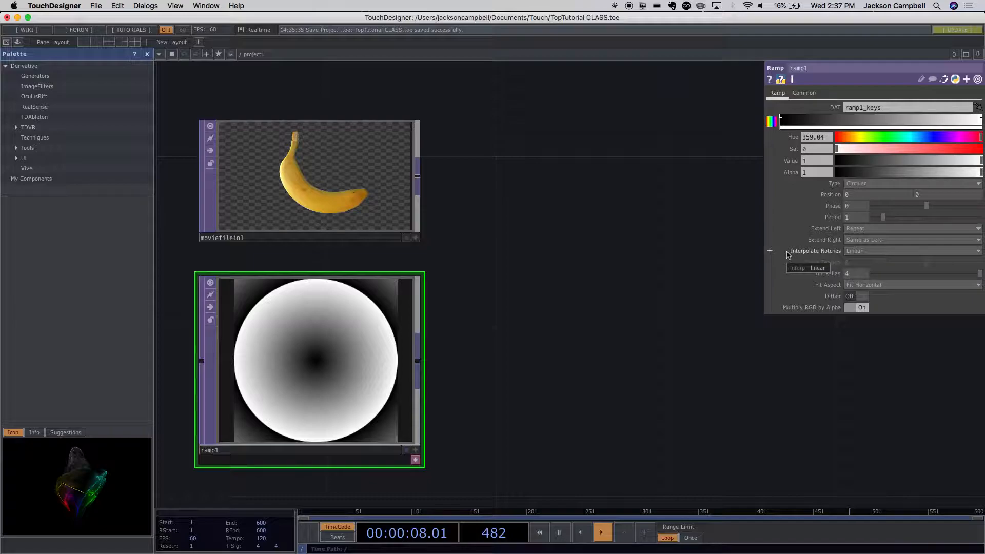
- Set the hue of ramp1's selected color key to 0
left_click(839, 138)
left_click_drag(839, 138, 806, 136)
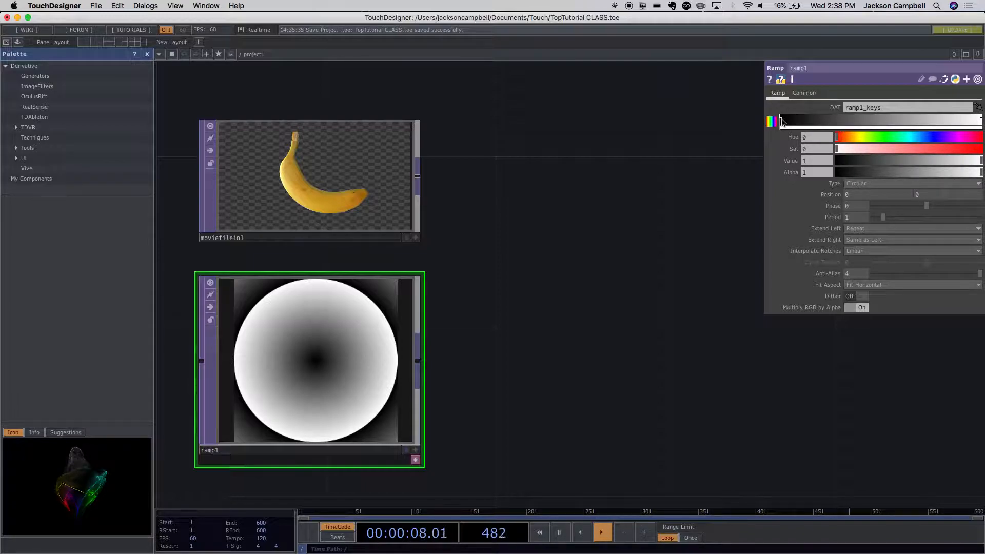
- Add a red color key about a quarter along ramp1's gradient with hue 11, saturation 1 and value 1
left_click(808, 122)
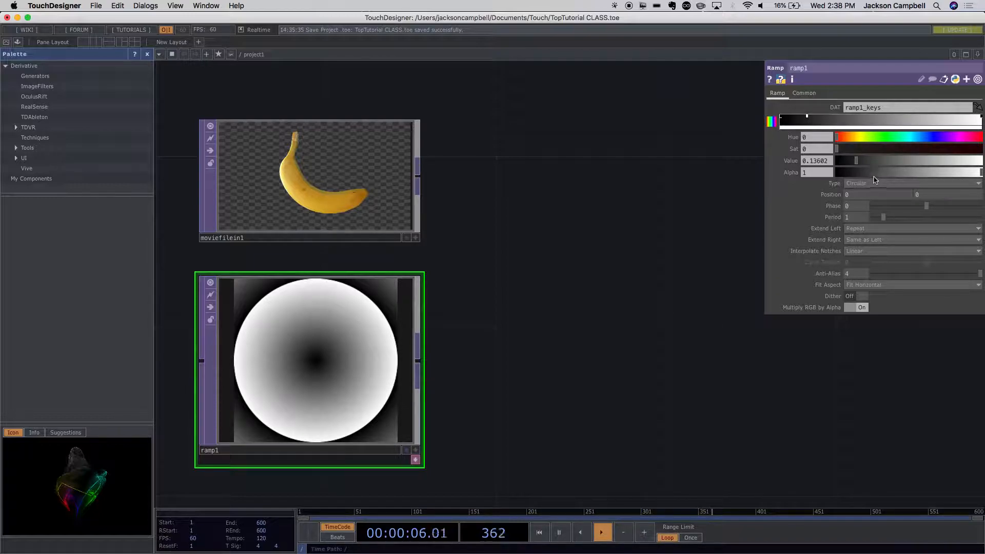
mouse_move(808, 117)
left_mouse_down()
mouse_move(843, 119)
mouse_move(826, 118)
mouse_move(852, 136)
mouse_move(844, 139)
left_mouse_up()
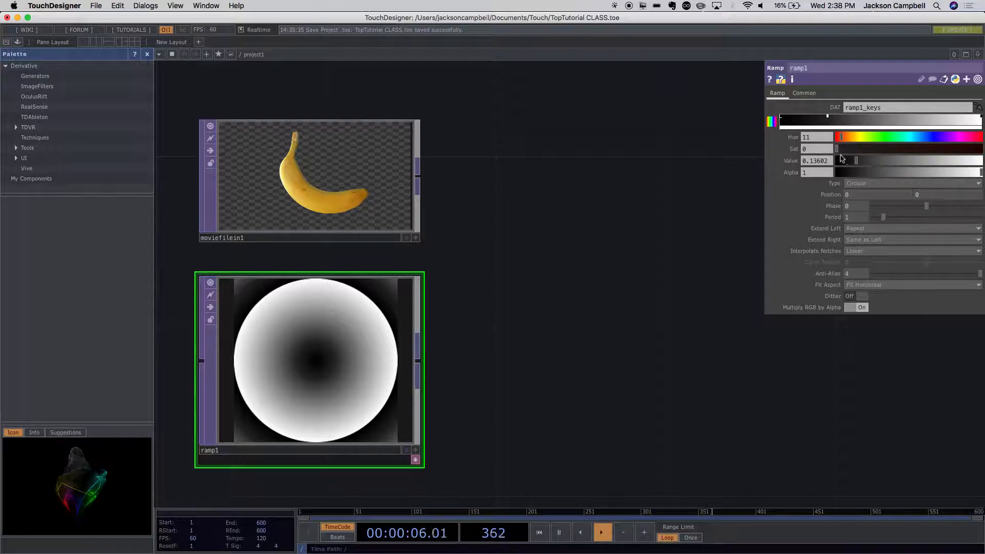
left_click_drag(838, 151, 982, 152)
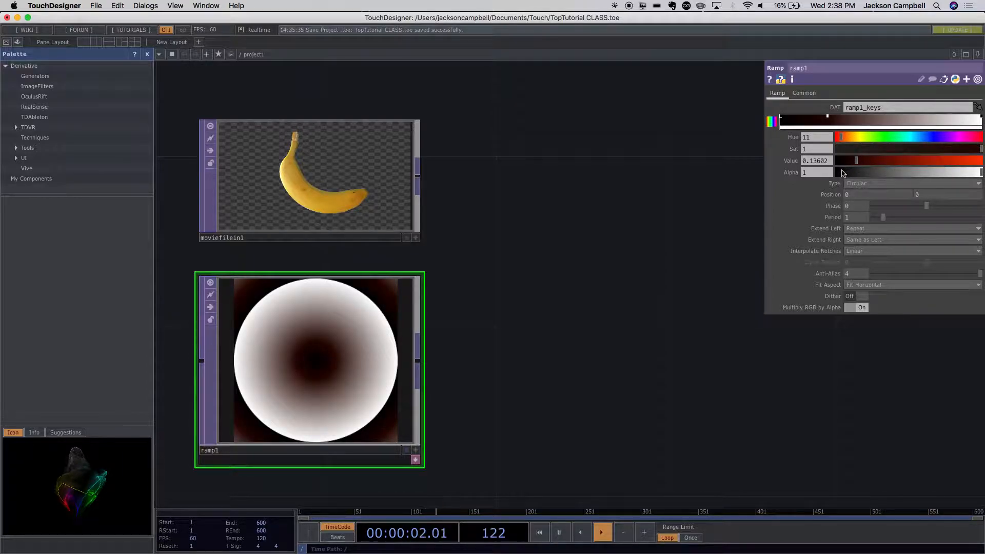
left_click_drag(859, 164, 979, 167)
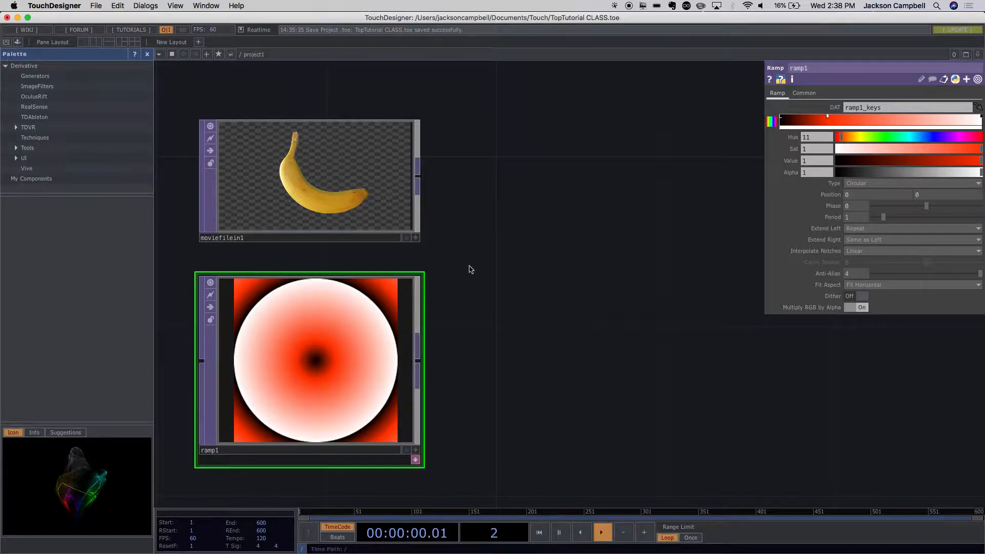
- Add a green key with hue 96 mid-gradient and a blue key with hue 227 about three-quarters along ramp1, both at saturation 1
left_click(864, 118)
left_click_drag(865, 118, 880, 117)
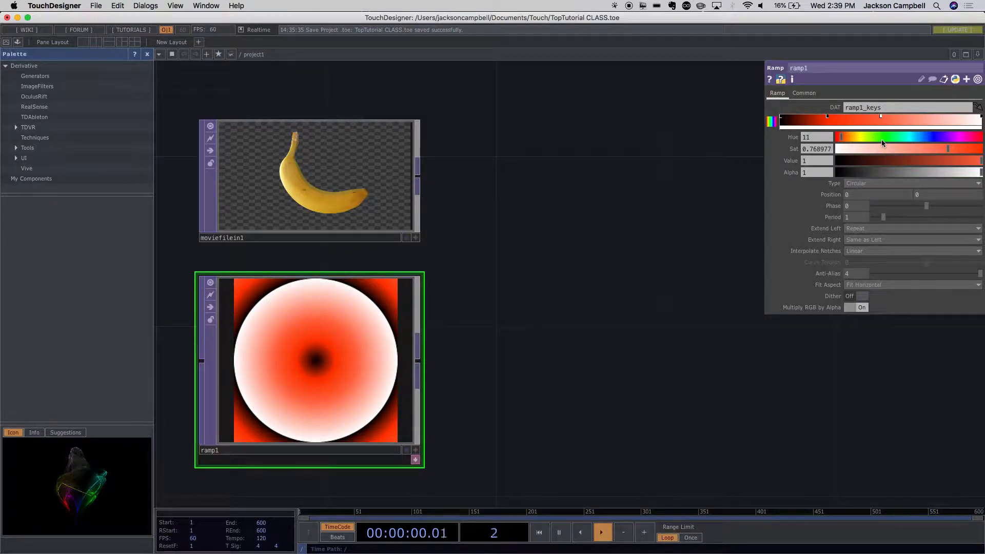
left_click(881, 139)
left_click(875, 136)
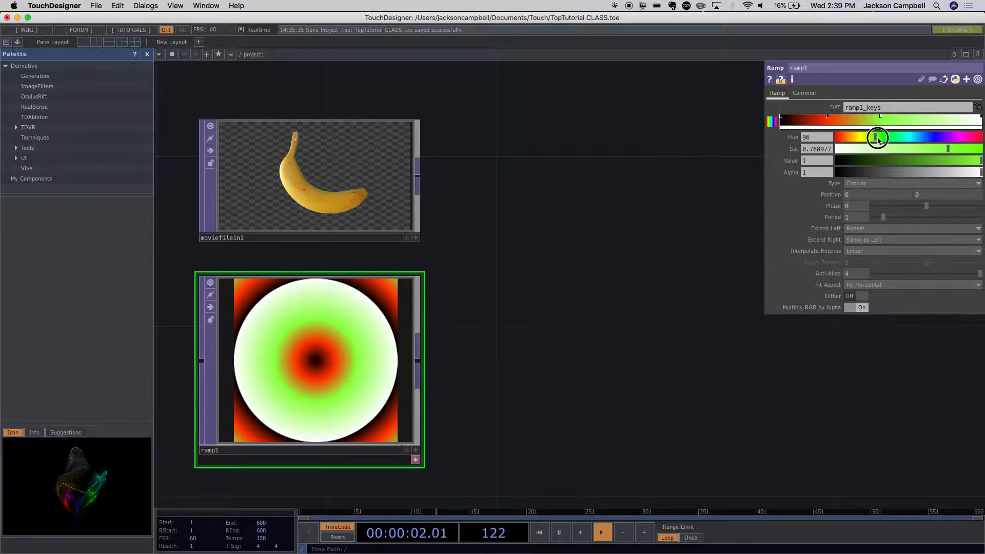
left_click_drag(947, 153, 980, 153)
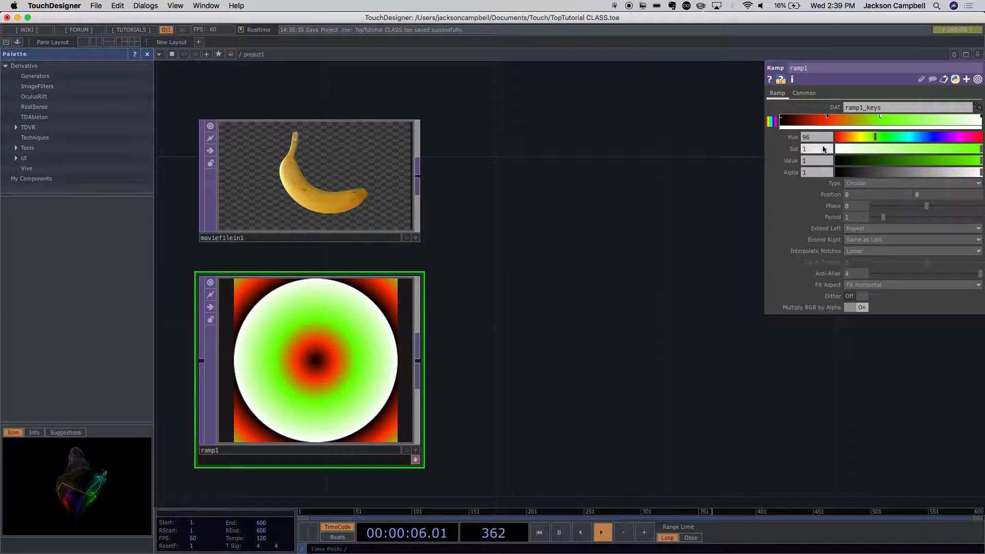
left_click(935, 121)
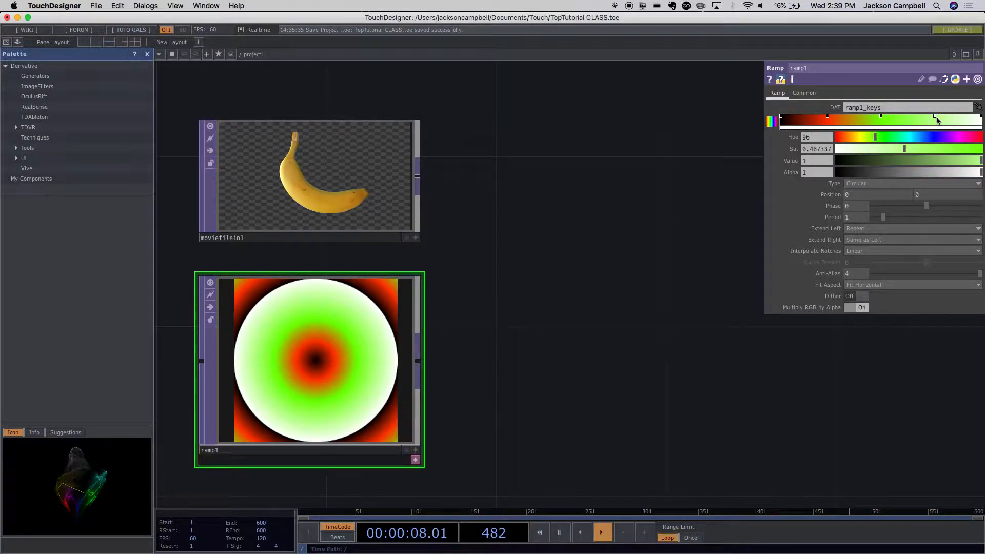
left_click_drag(862, 141, 980, 150)
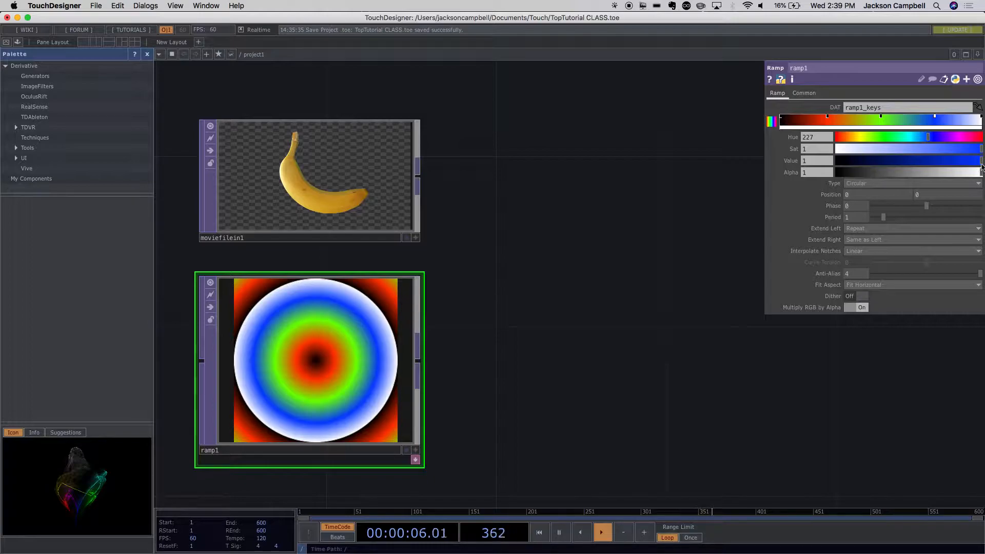
- Recolor ramp1's first gradient key magenta with hue 304, saturation 1 and value 1
left_click(780, 120)
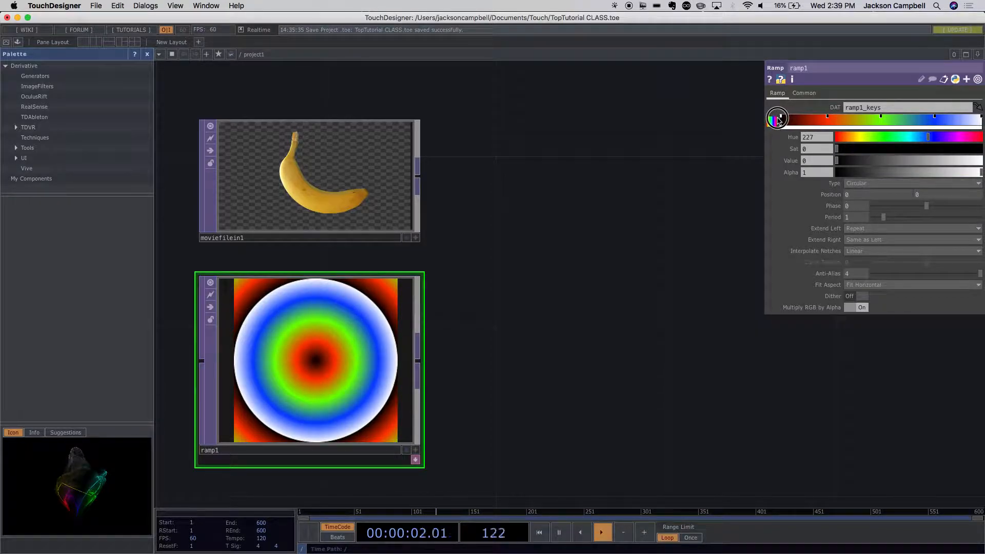
left_click_drag(928, 137, 959, 143)
left_click_drag(840, 149, 981, 159)
left_click_drag(849, 161, 981, 166)
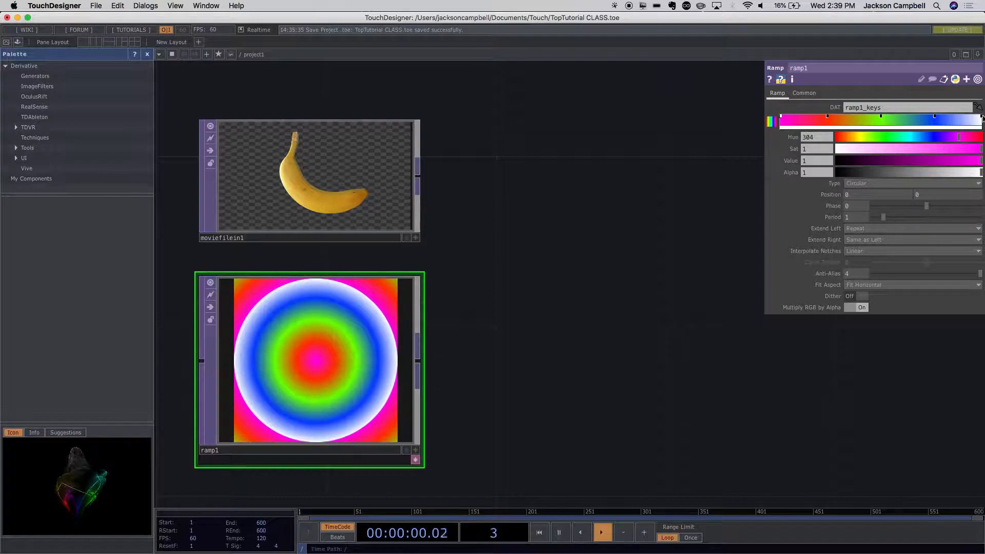
- Recolor ramp1's last gradient key yellow with hue 54, saturation 1 and value 1
left_click(981, 117)
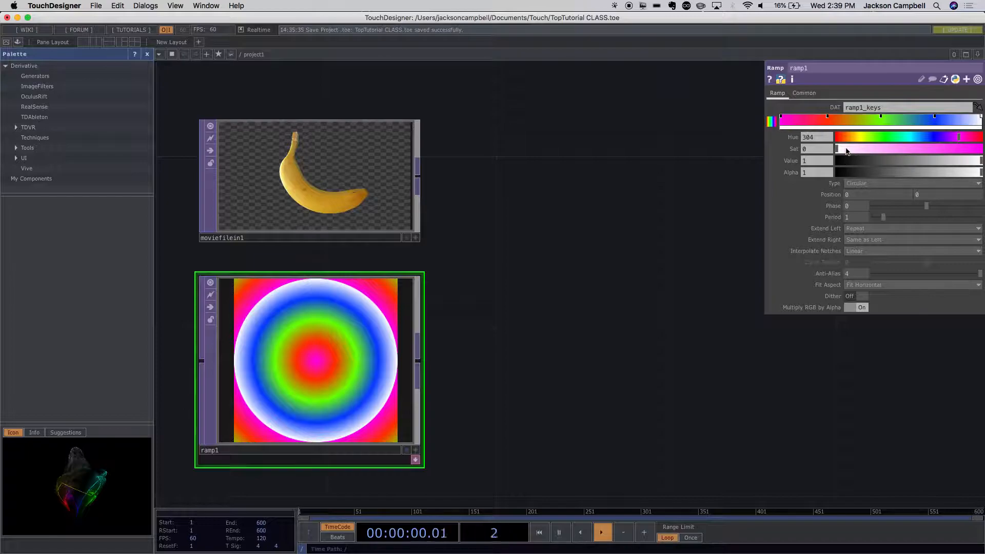
left_click_drag(837, 150, 980, 156)
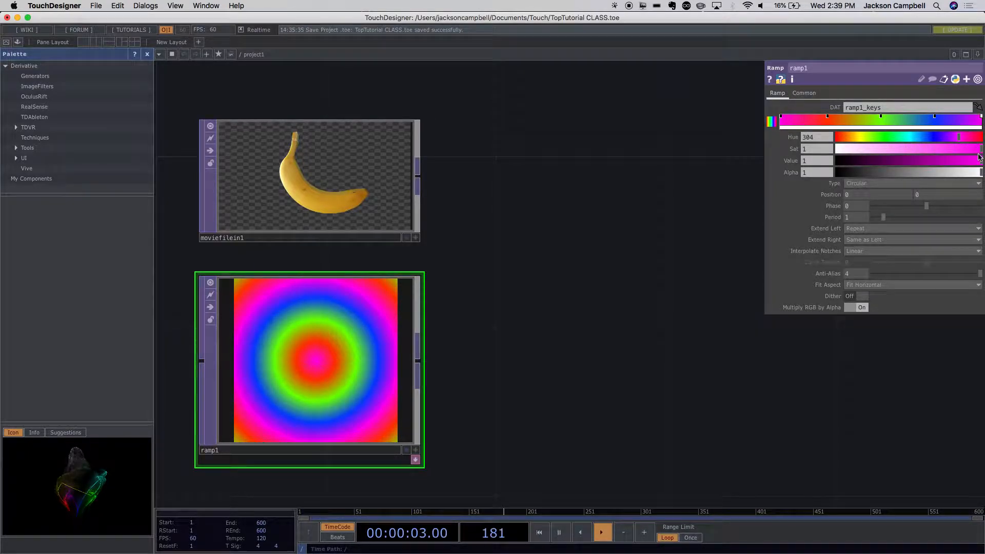
left_click(860, 137)
left_click_drag(840, 161, 981, 167)
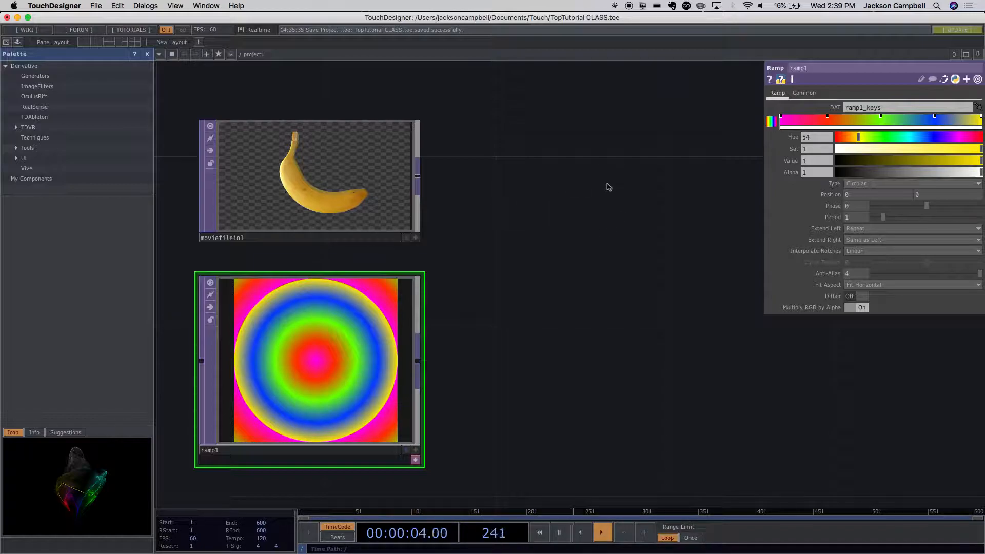
- Add an Over TOP in the empty network space beside the banana and ramp nodes
left_click_drag(635, 198, 546, 189)
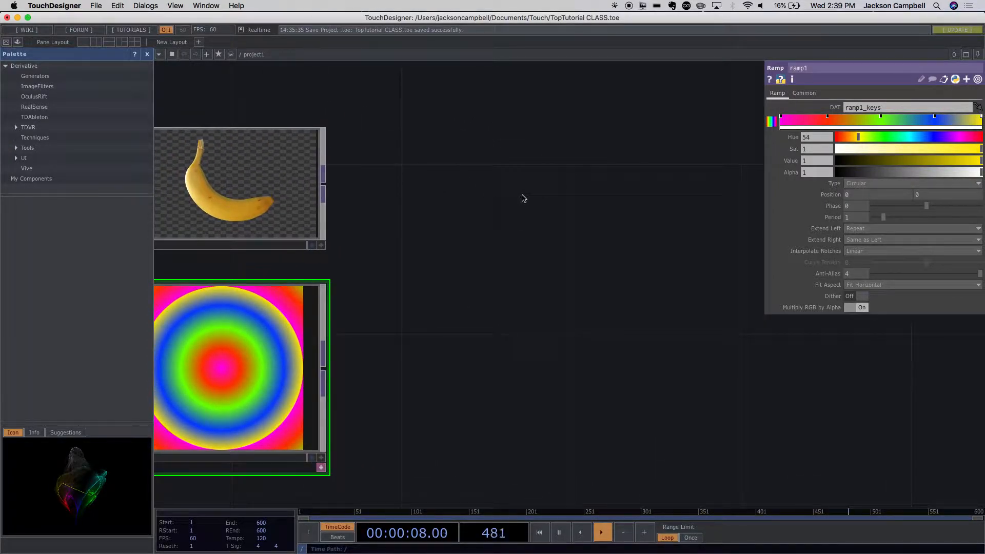
double_click(556, 203)
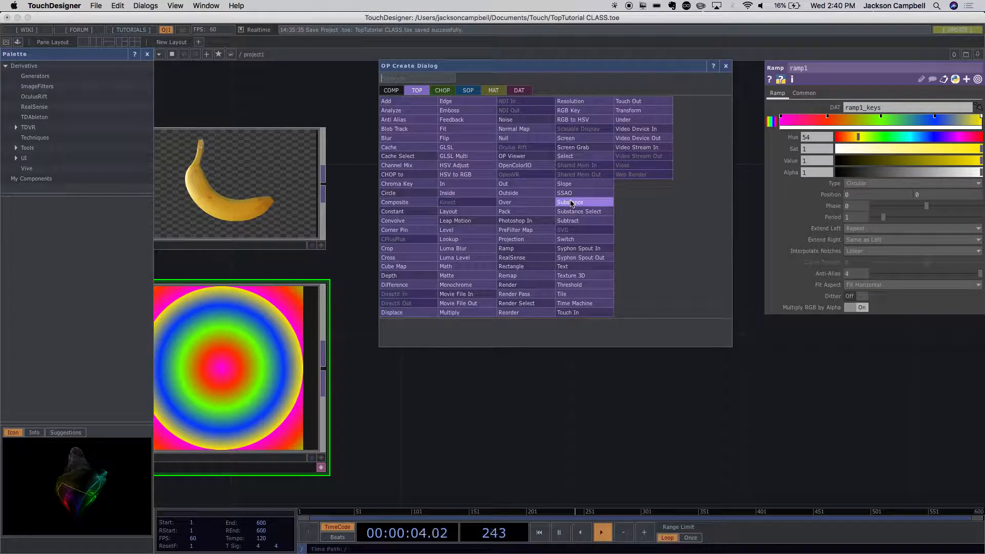
left_click(507, 202)
left_click(568, 258)
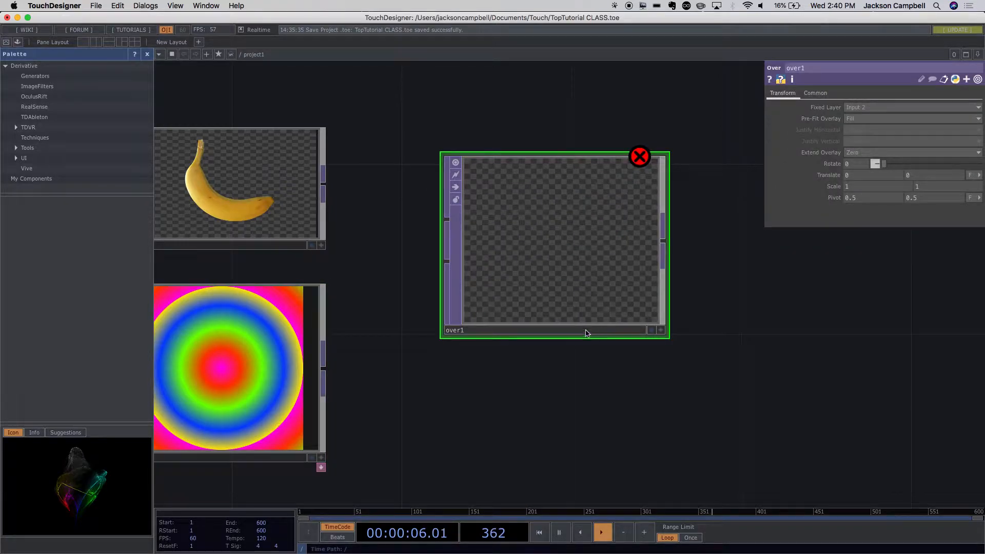
- Connect moviefilein1 to over1's first input and ramp1 to its second, and place over1 closer to them
left_click_drag(328, 186, 442, 217)
left_click_drag(326, 367, 444, 261)
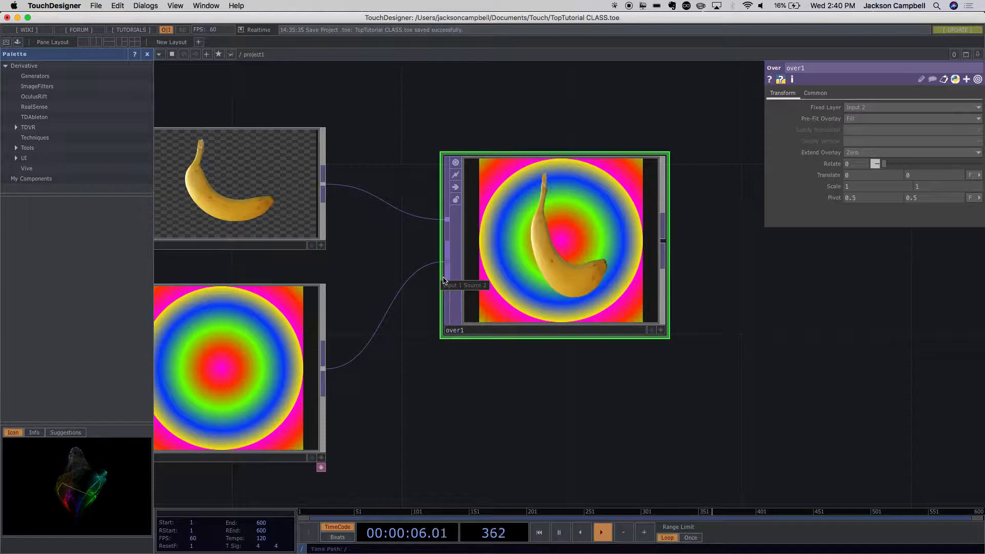
left_click_drag(567, 303, 544, 305)
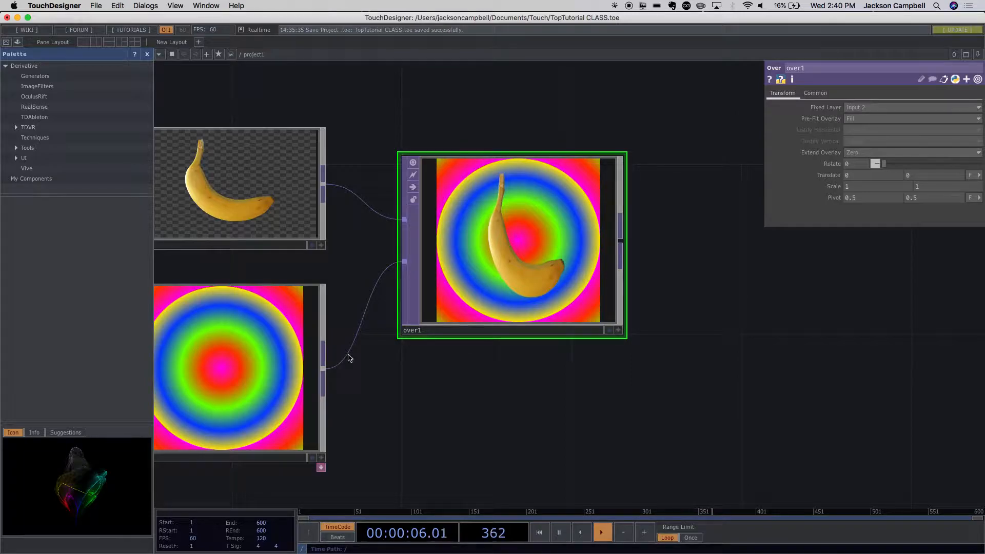
left_click_drag(521, 415, 637, 403)
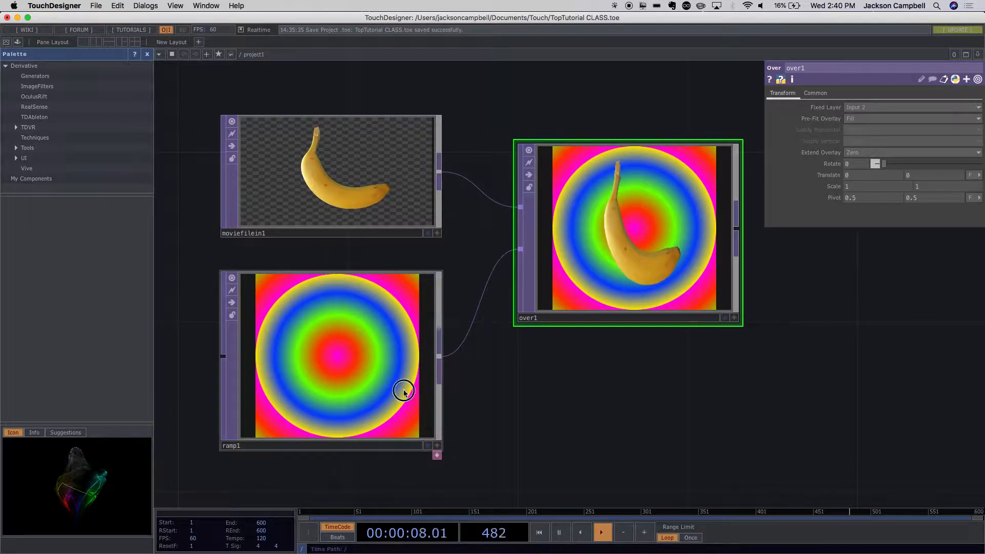
- Inspect ramp1's operator info and moviefilein1's parameters
left_click(403, 388)
scroll(475, 426, "right", 5)
scroll(566, 417, "down", 3)
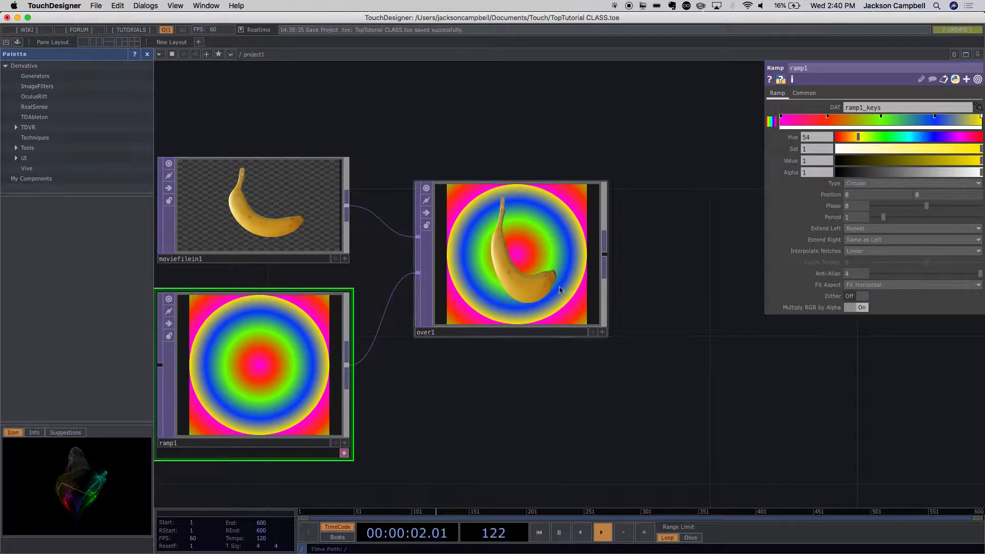
middle_click(249, 341)
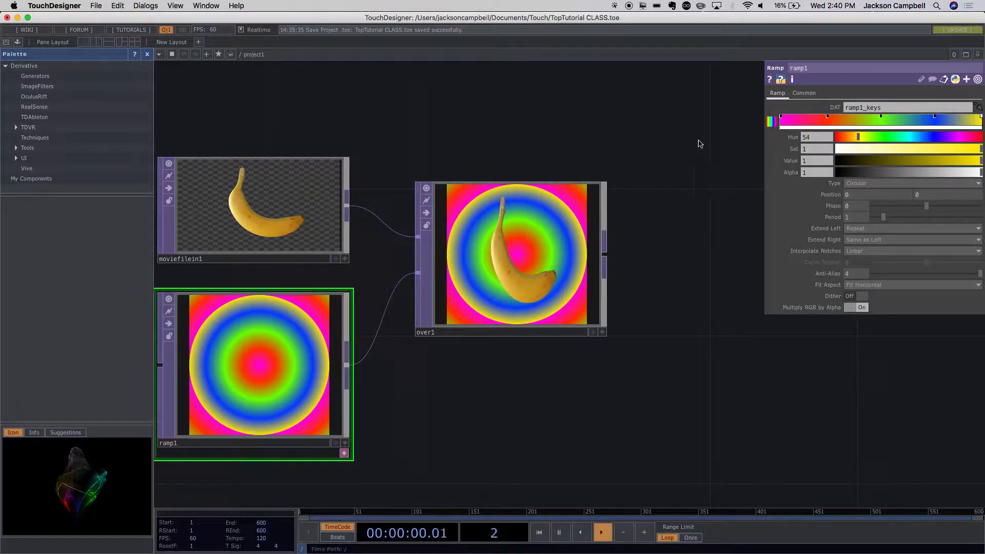
left_click(794, 81)
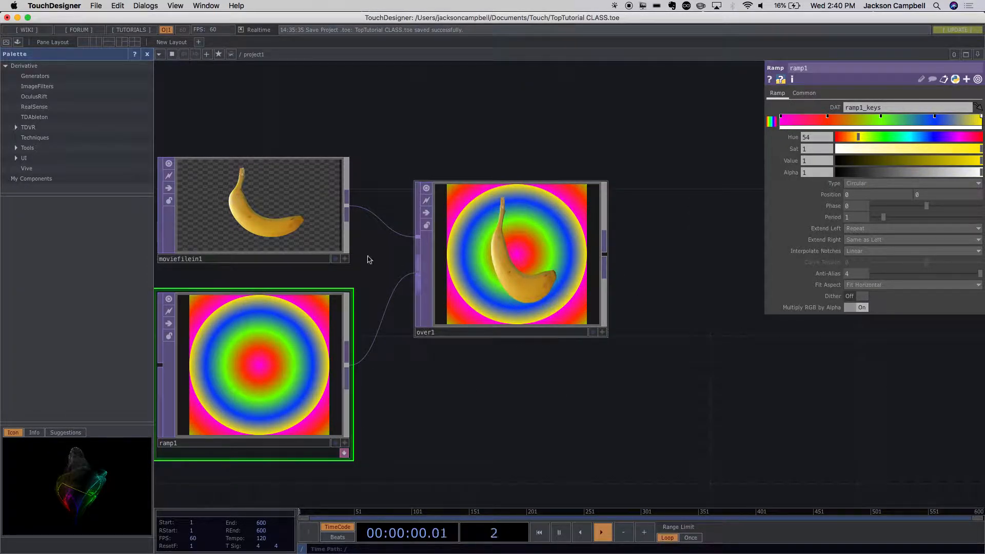
left_click(242, 216)
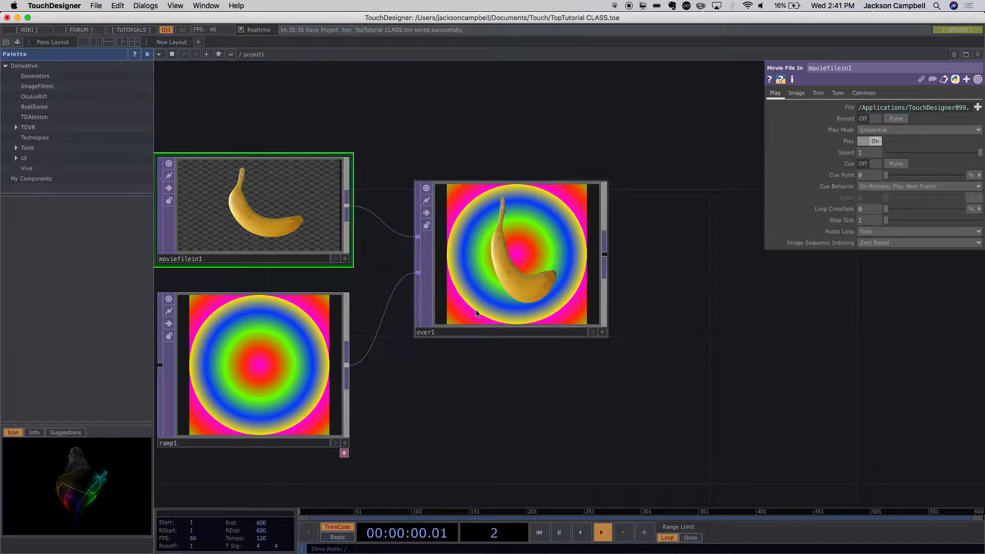
- Set over1's Pre-Fit Overlay to Native Resolution
left_click(513, 307)
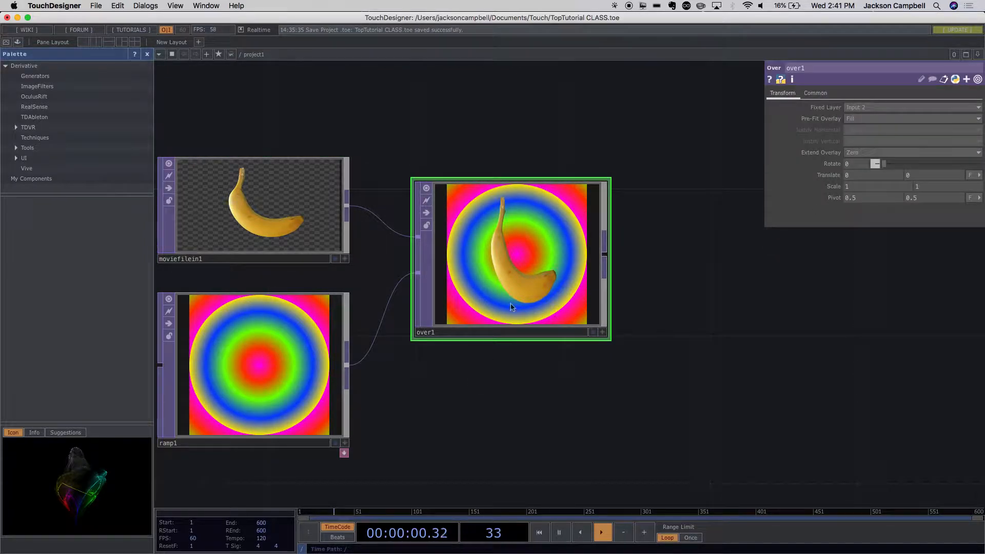
left_click(870, 119)
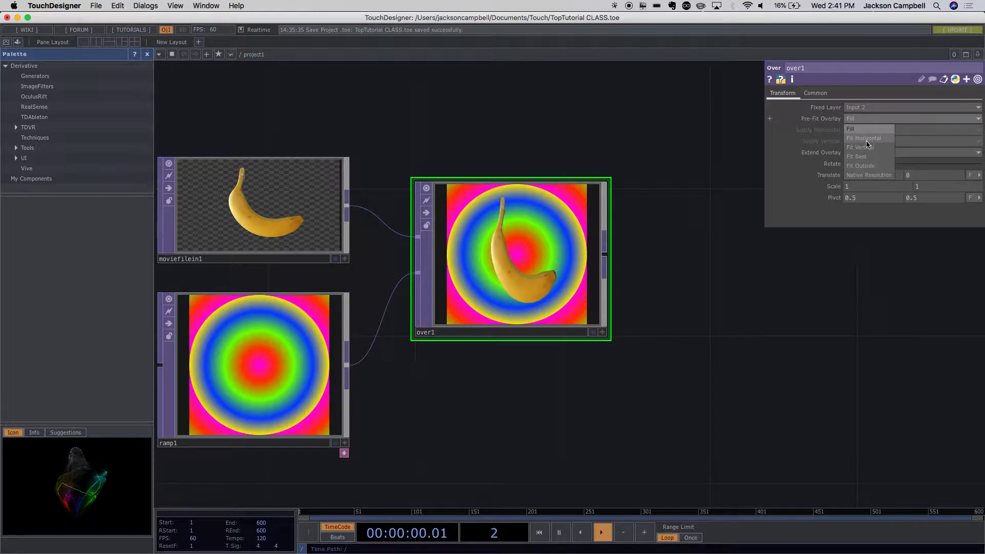
left_click(870, 175)
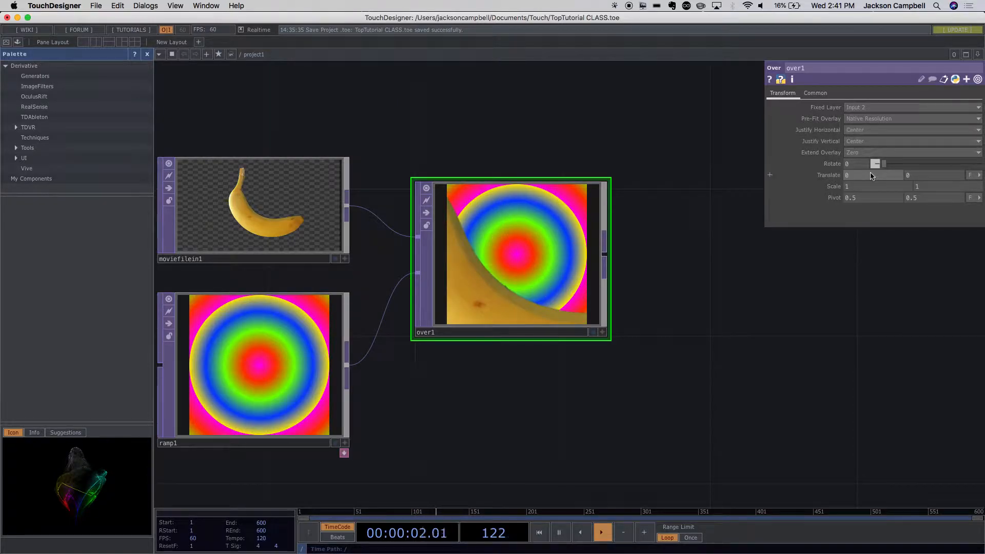
- Check the resolutions of moviefilein1 and ramp1 in their operator info
scroll(545, 266, "down", 2)
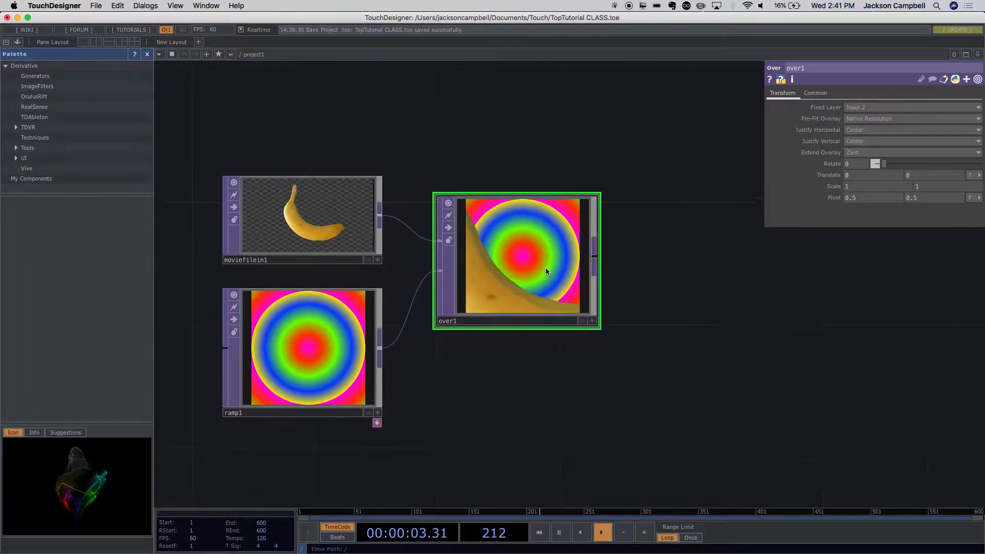
left_click(296, 226)
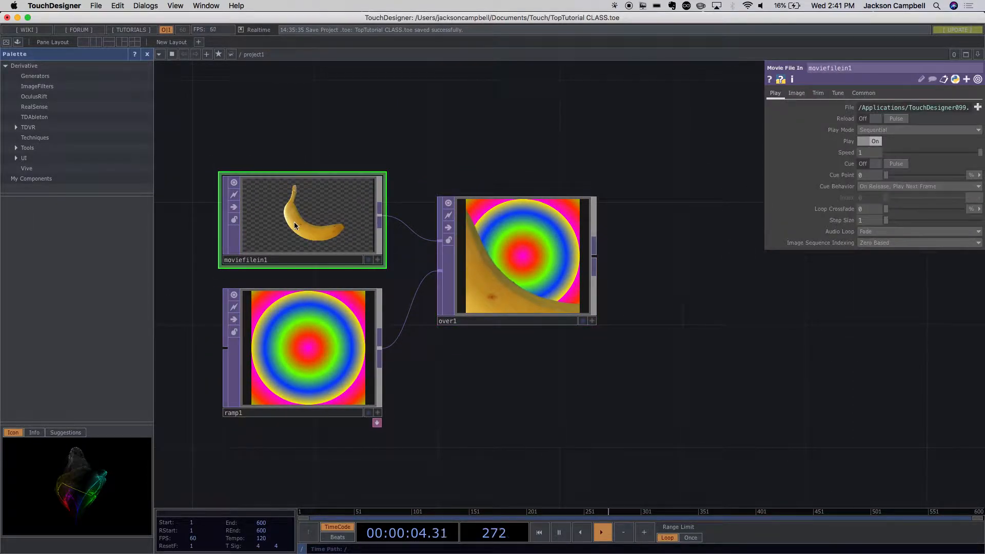
middle_click(327, 225)
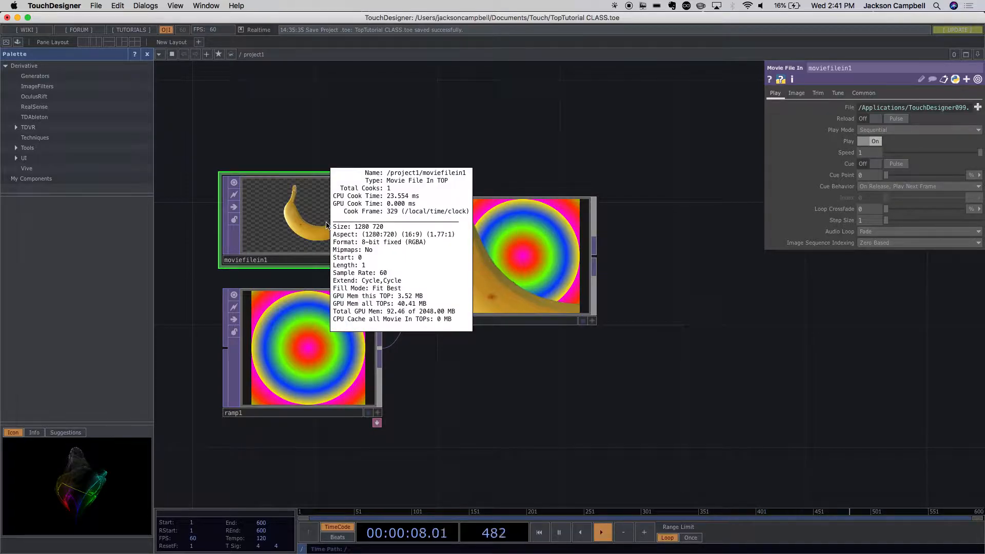
middle_click(320, 318)
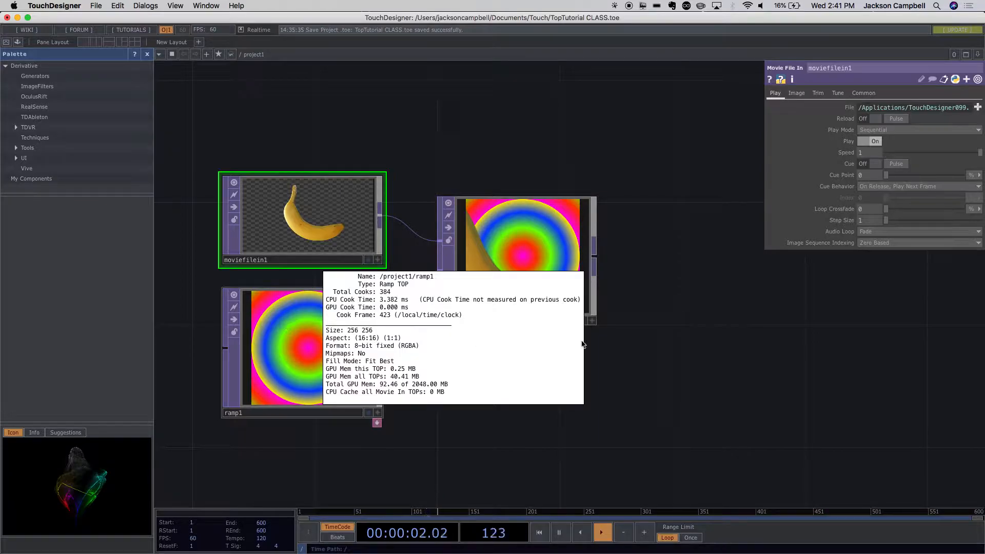
- Shrink the over1 node slightly and set its Fixed Layer to Input 1
left_click(532, 277)
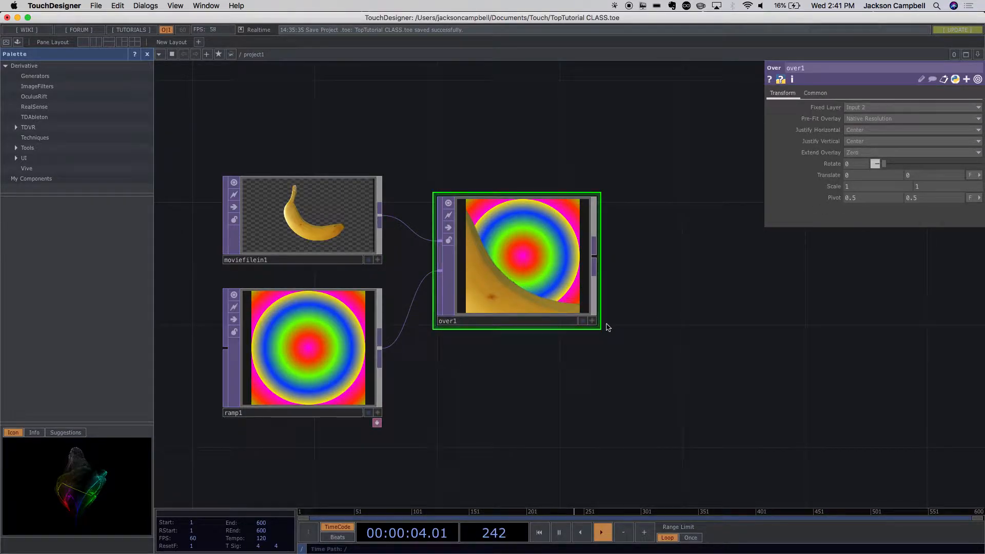
left_click_drag(598, 328, 574, 303)
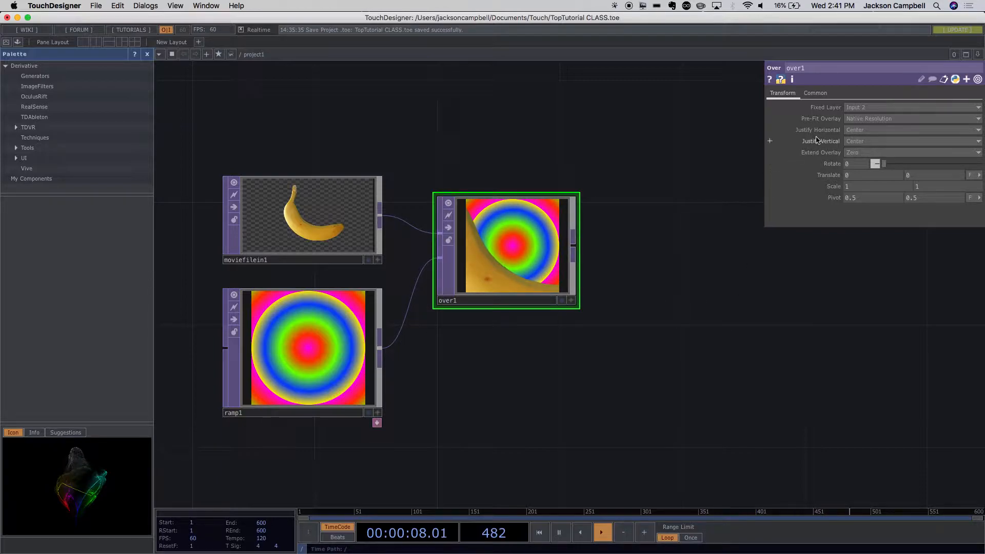
left_click(863, 108)
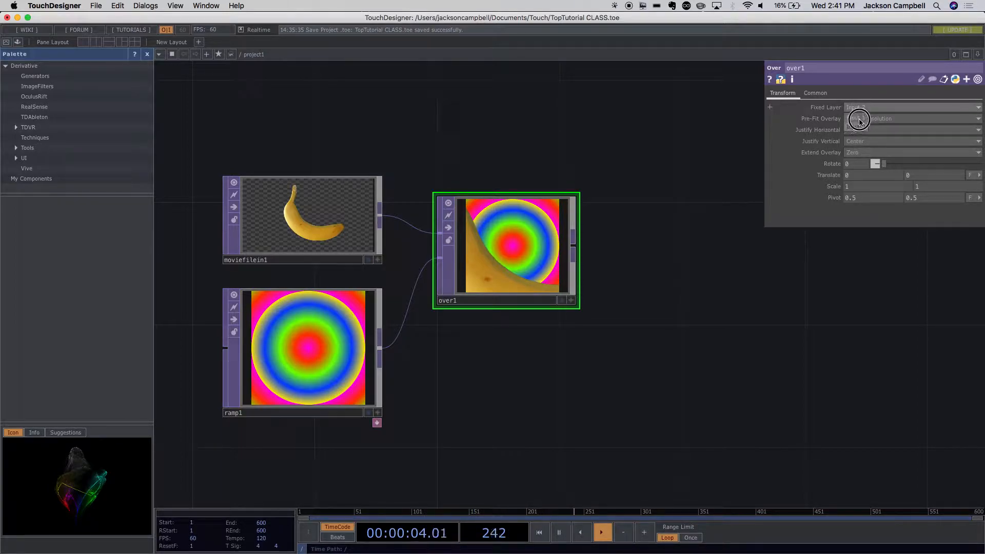
left_click(860, 120)
scroll(604, 277, "up", 4)
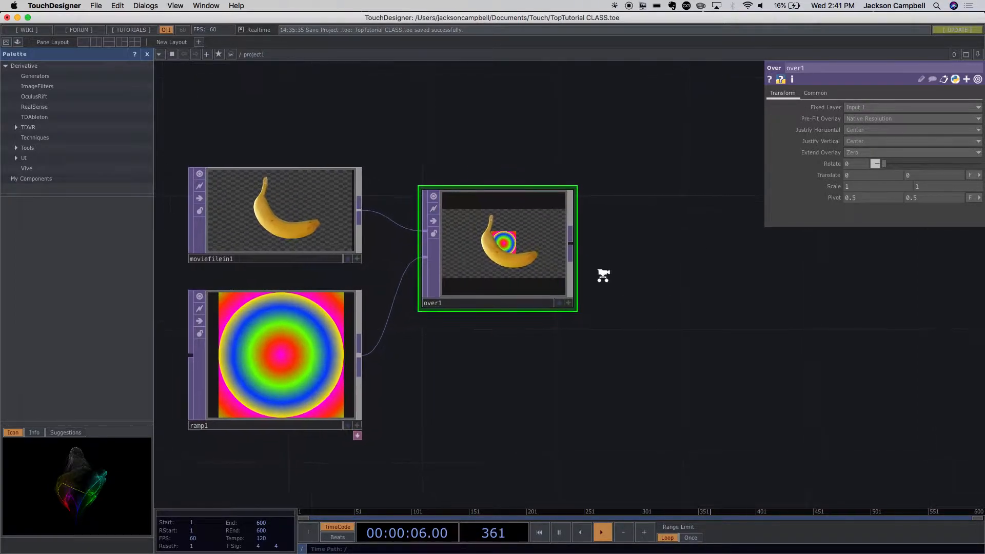
- Try Fill as over1's Pre-Fit Overlay, and set it to Fit Best
scroll(606, 278, "up", 2)
scroll(604, 277, "down", 5)
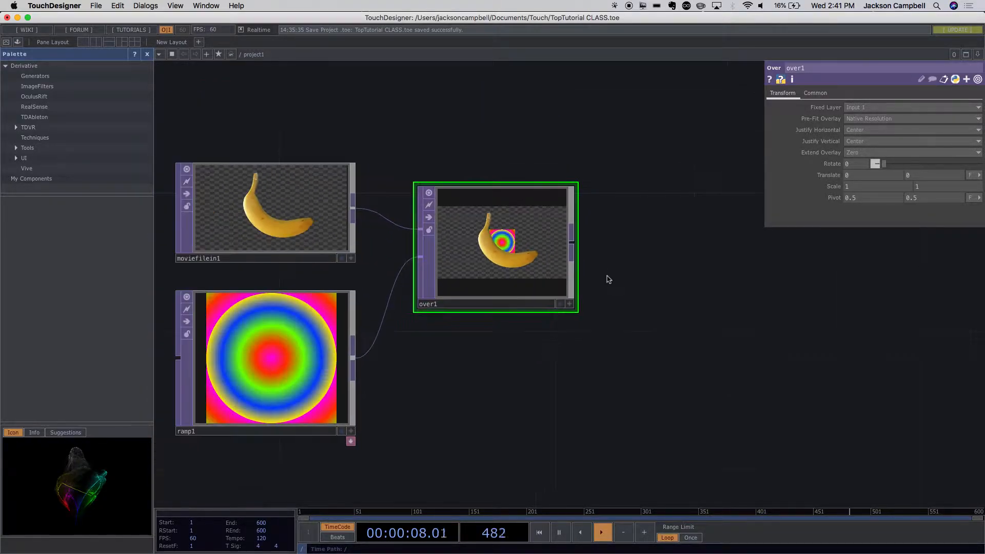
scroll(606, 278, "up", 4)
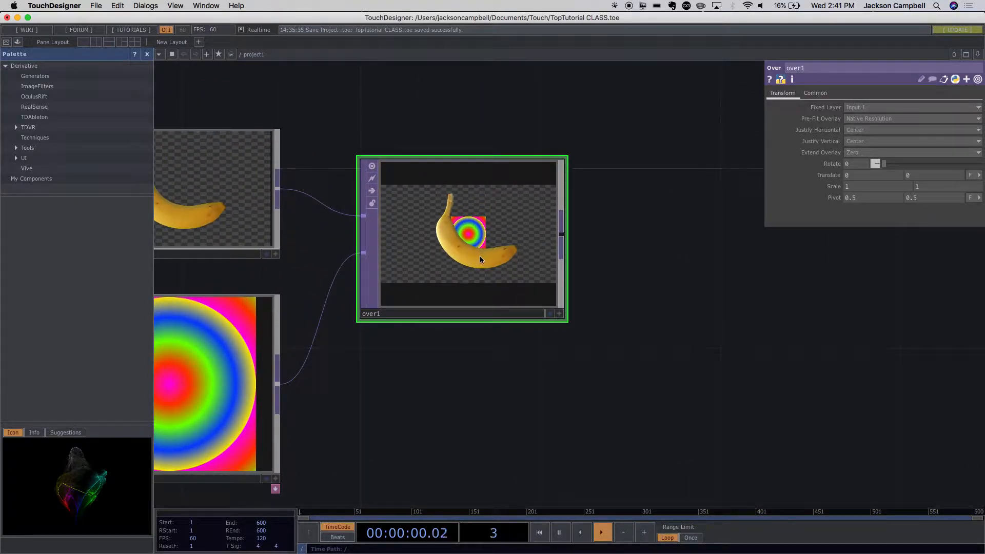
key("h")
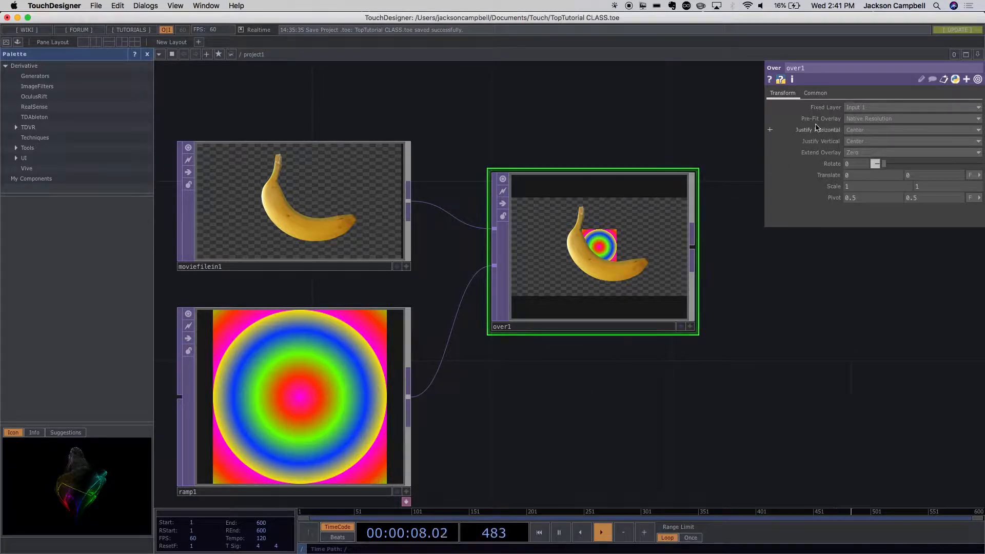
left_click(873, 119)
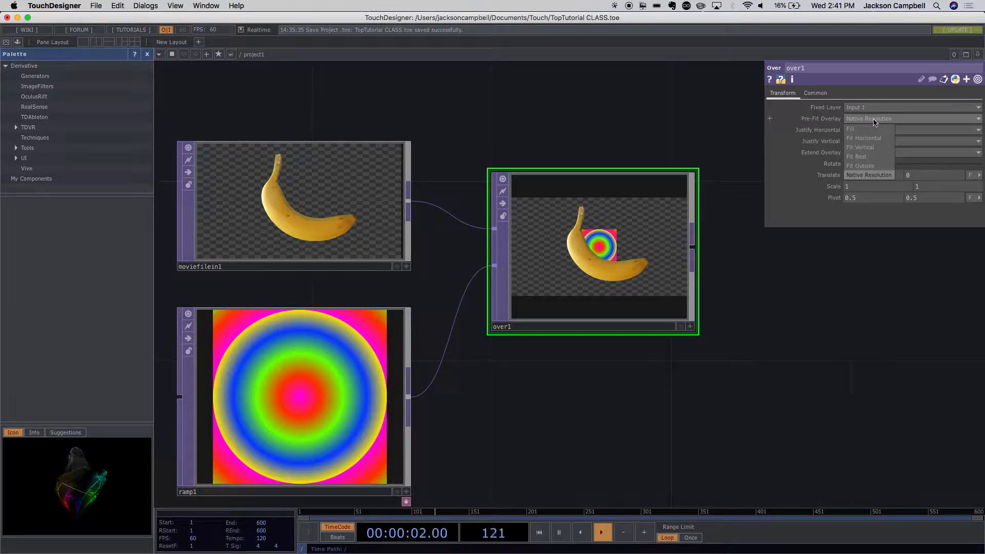
left_click(869, 131)
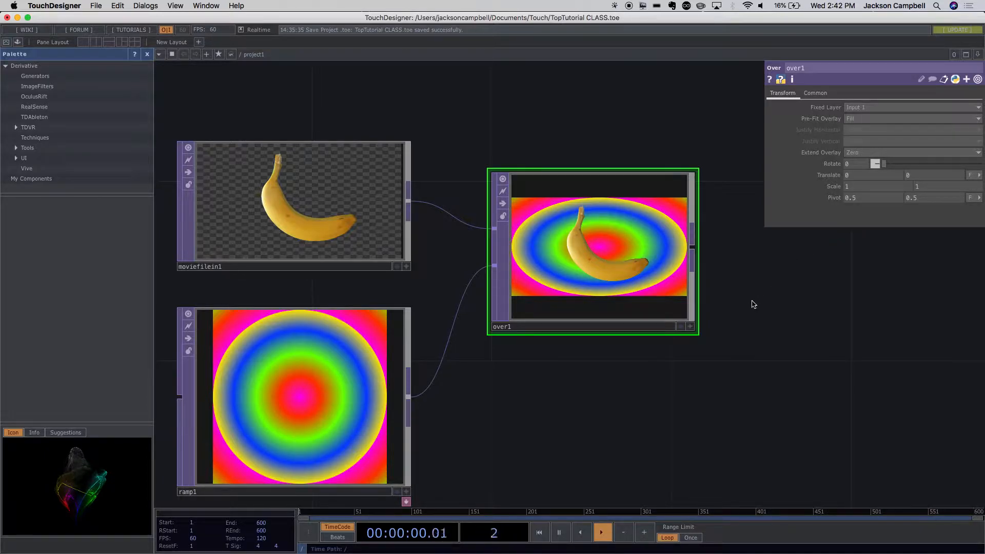
left_click(865, 121)
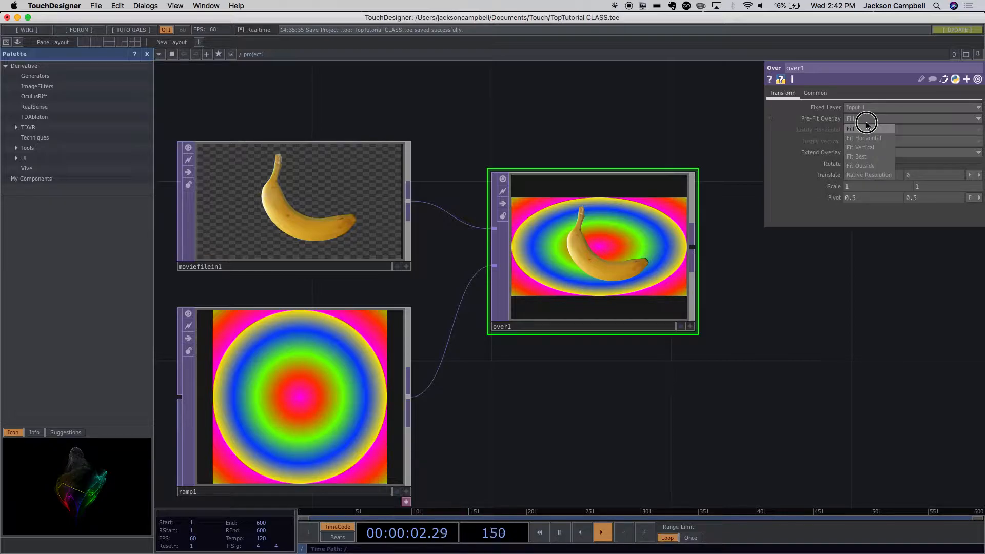
left_click(867, 156)
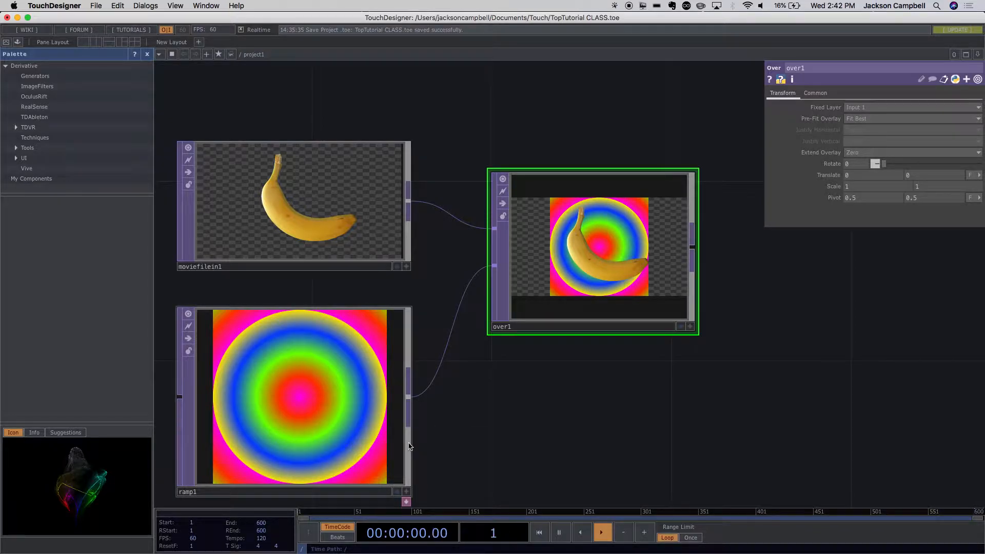
- Set ramp1's output resolution to 1280 by 720
left_click(260, 373)
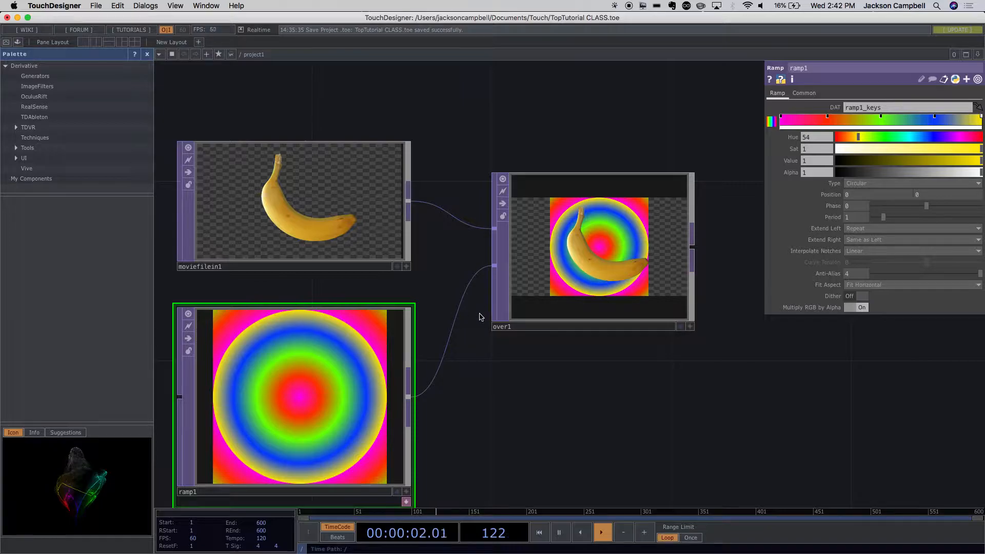
left_click(804, 93)
left_click(777, 94)
left_click(804, 93)
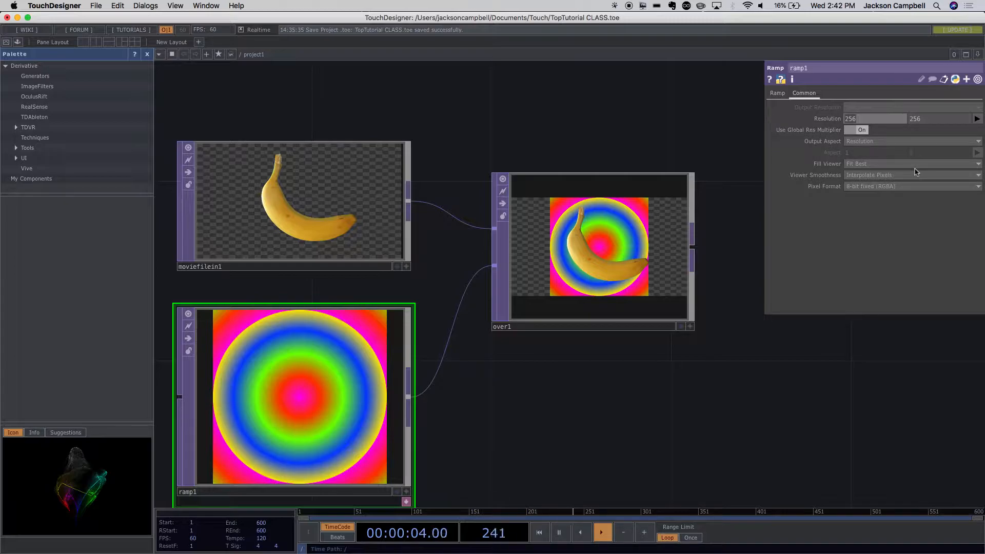
type("1280")
left_click_drag(930, 120, 901, 120)
type("720")
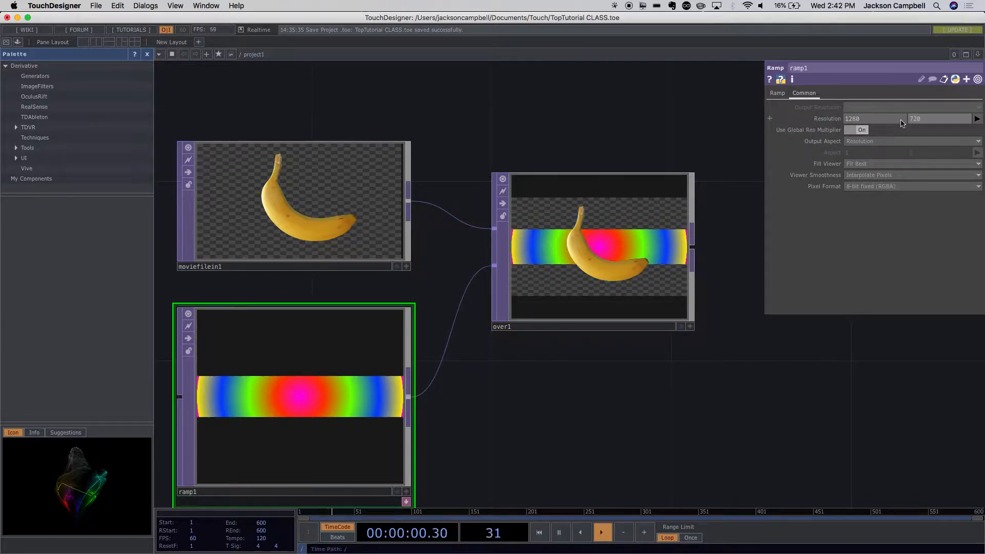
key("Return")
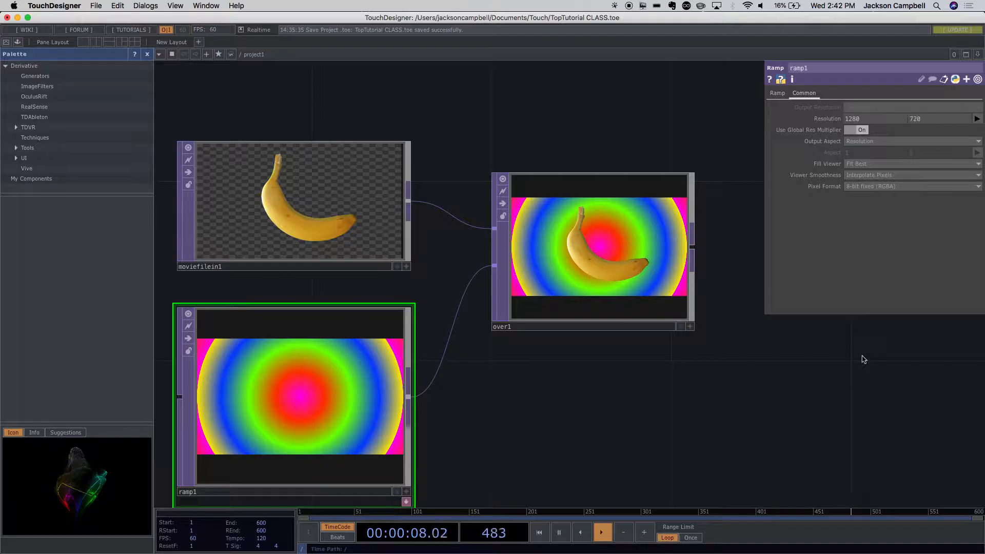
- Examine the banana composited over the ramp in over1 and the network feeding it
left_click_drag(658, 371, 513, 349)
left_click_drag(433, 214, 420, 182)
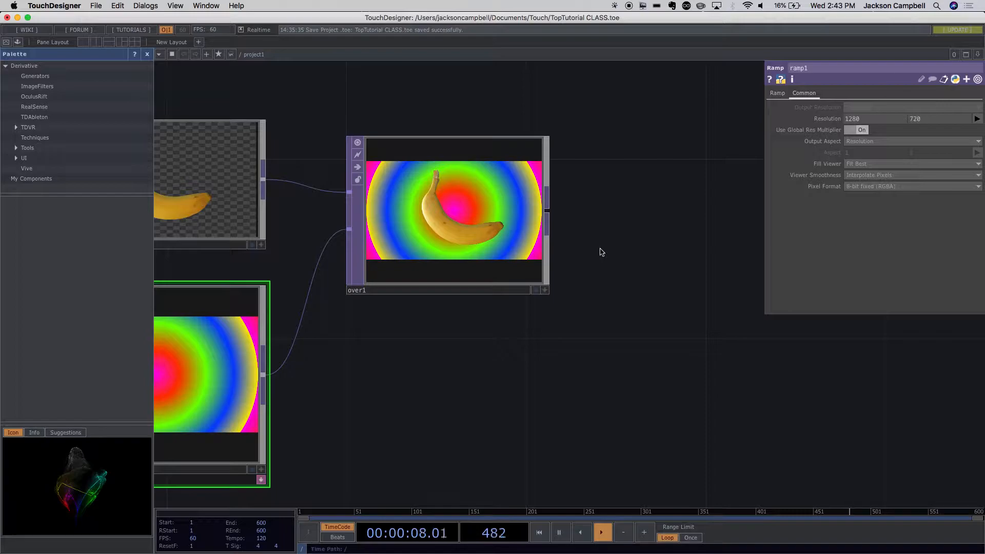
mouse_move(485, 202)
left_mouse_down()
mouse_move(481, 165)
mouse_move(488, 210)
left_mouse_up()
left_click_drag(667, 275, 572, 249)
scroll(572, 250, "down", 5)
scroll(572, 250, "up", 8)
scroll(572, 249, "down", 5)
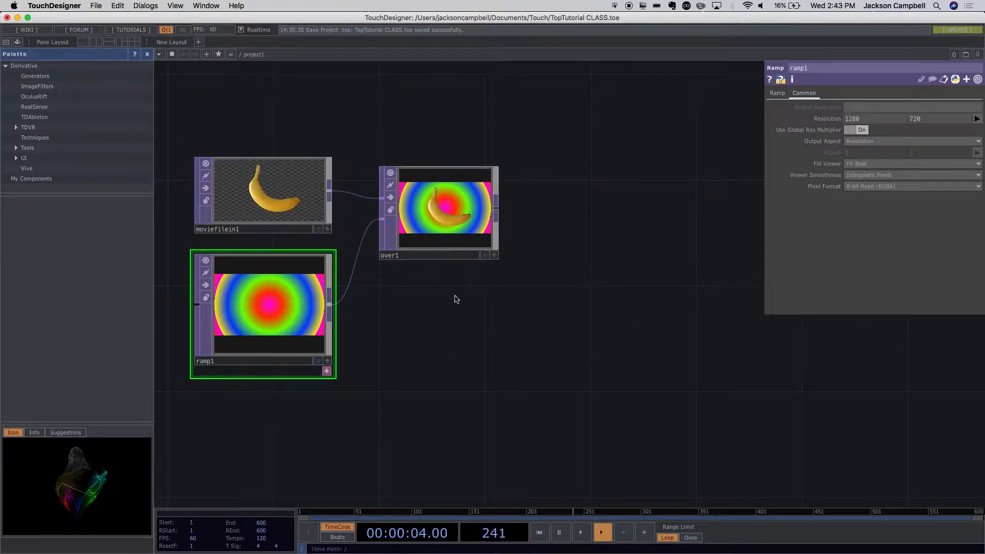
left_click_drag(456, 299, 585, 301)
scroll(632, 308, "up", 4)
scroll(633, 308, "down", 4)
left_click_drag(619, 345, 484, 226)
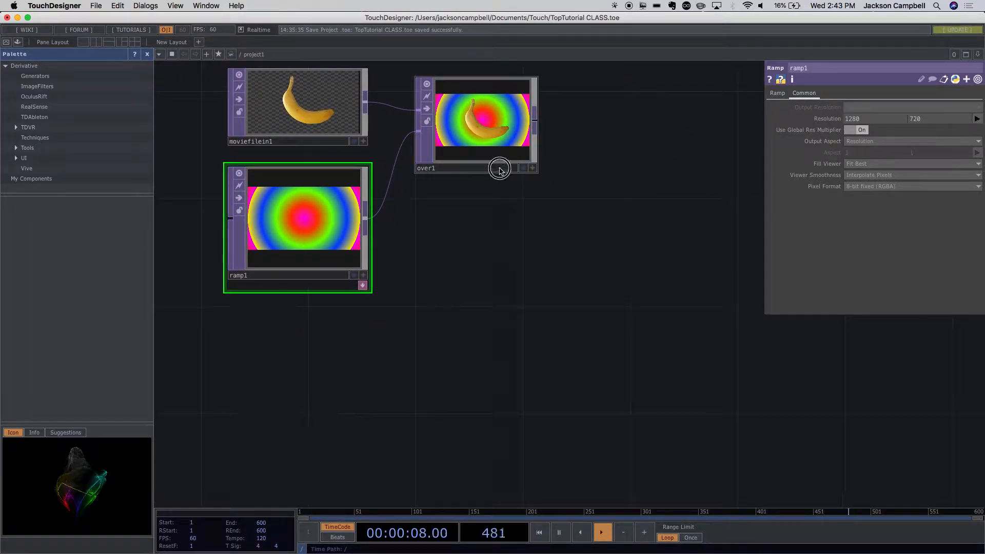
- Move over1 slightly farther from its input nodes and add a Composite TOP below it
left_click_drag(500, 171, 524, 171)
left_click(521, 149)
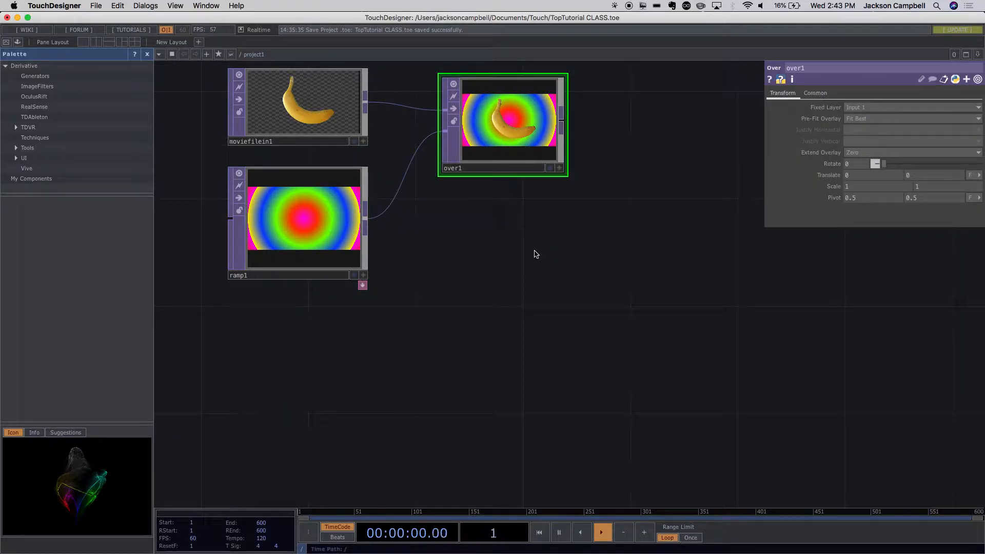
key("Tab")
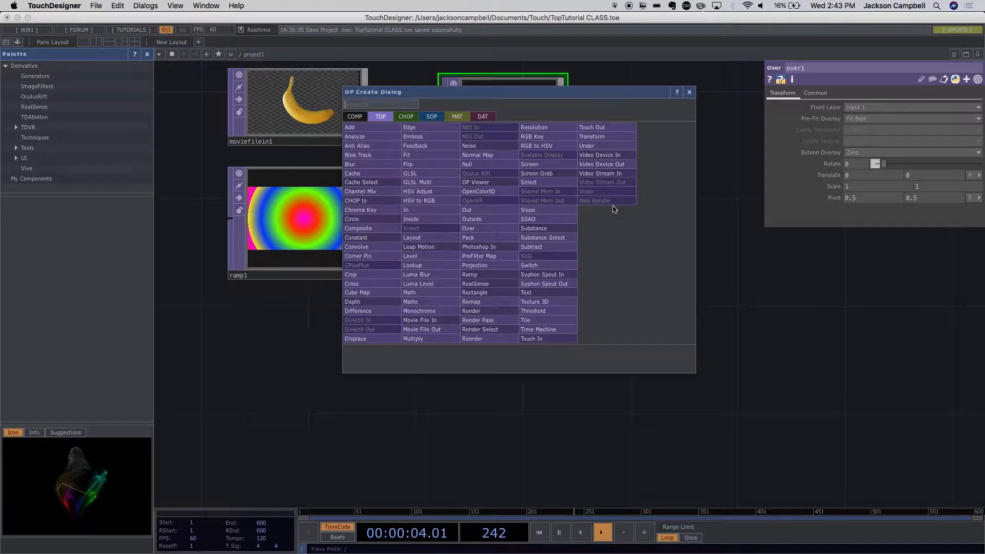
left_click(388, 228)
left_click(604, 281)
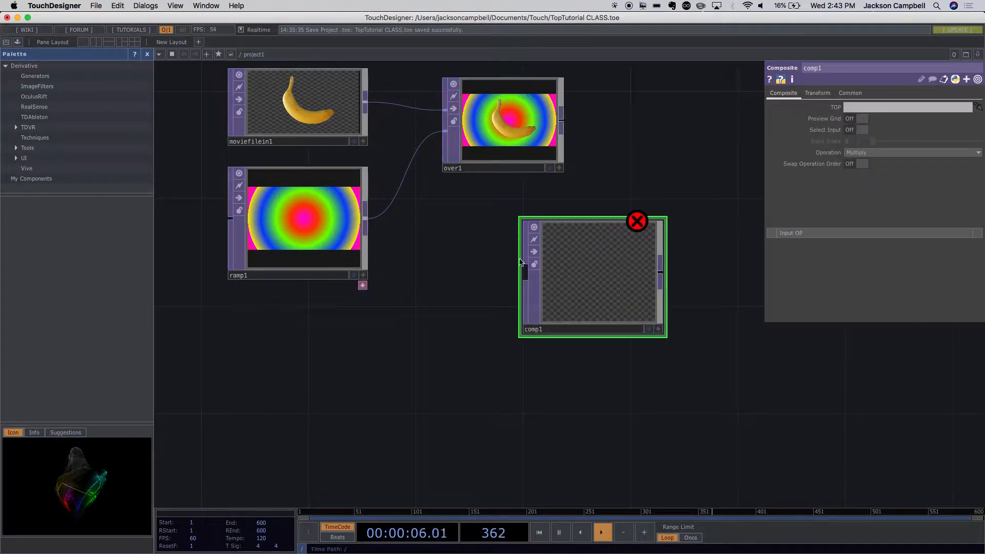
left_click_drag(569, 275, 597, 328)
- Connect moviefilein1 and ramp1, in that order, to the input of comp1
left_click(370, 107)
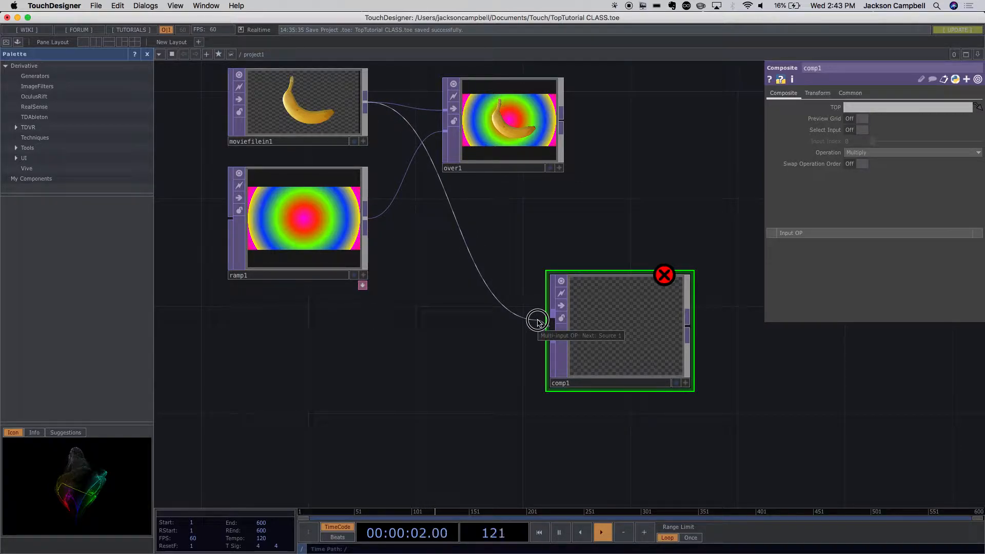
left_click(537, 321)
left_click(368, 220)
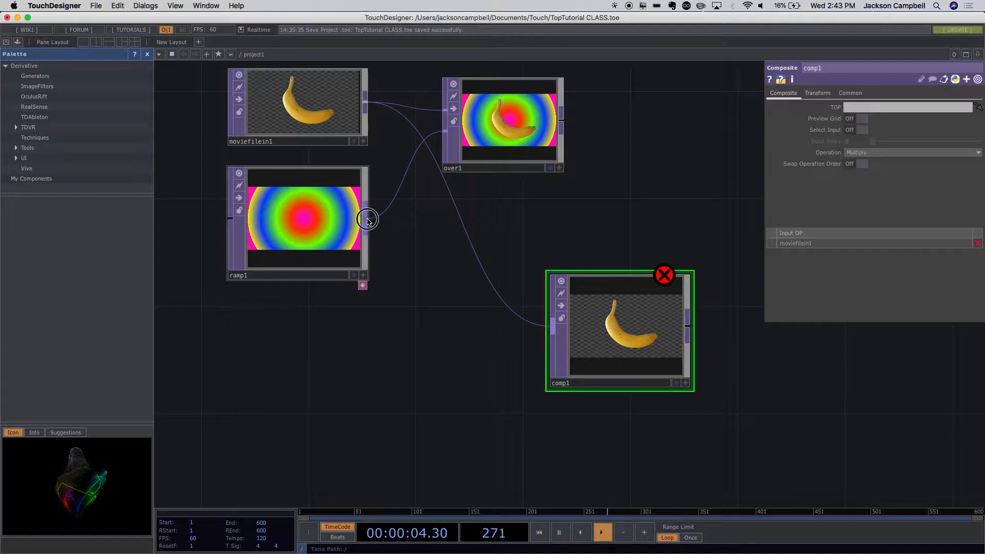
left_click(548, 334)
- Move comp1 closer to the other nodes, just below over1
left_click_drag(778, 410, 677, 371)
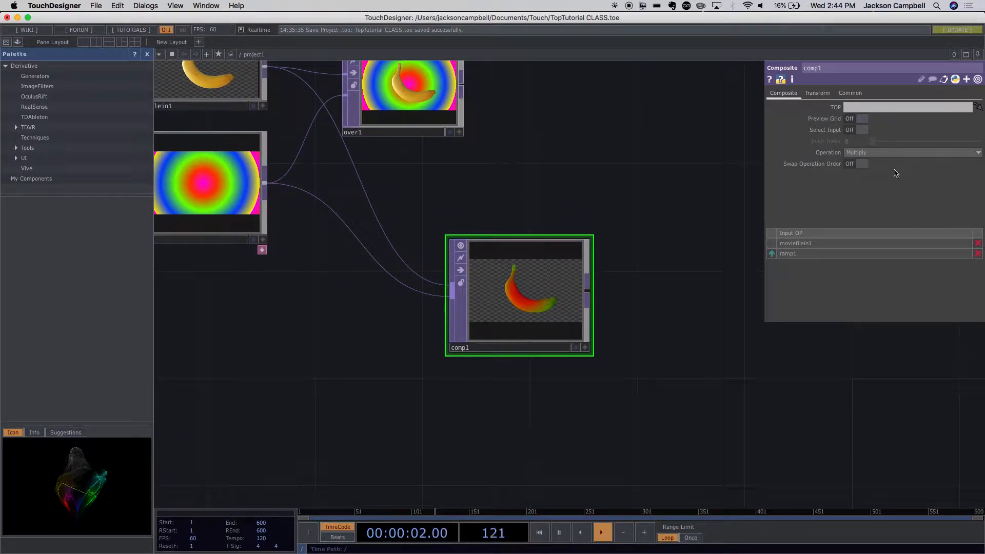
scroll(667, 258, "up", 2)
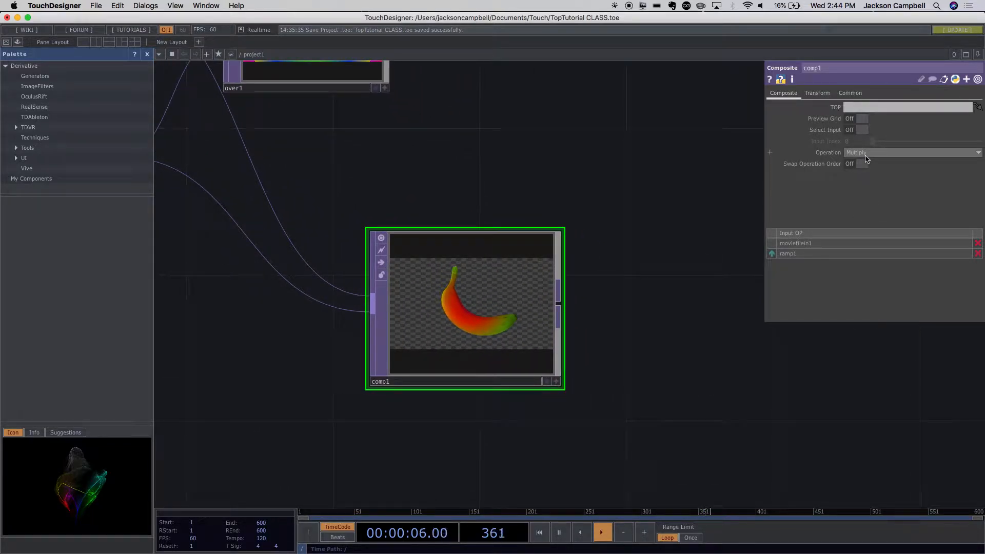
scroll(624, 353, "down", 4)
scroll(576, 336, "up", 3)
left_click_drag(567, 340, 496, 266)
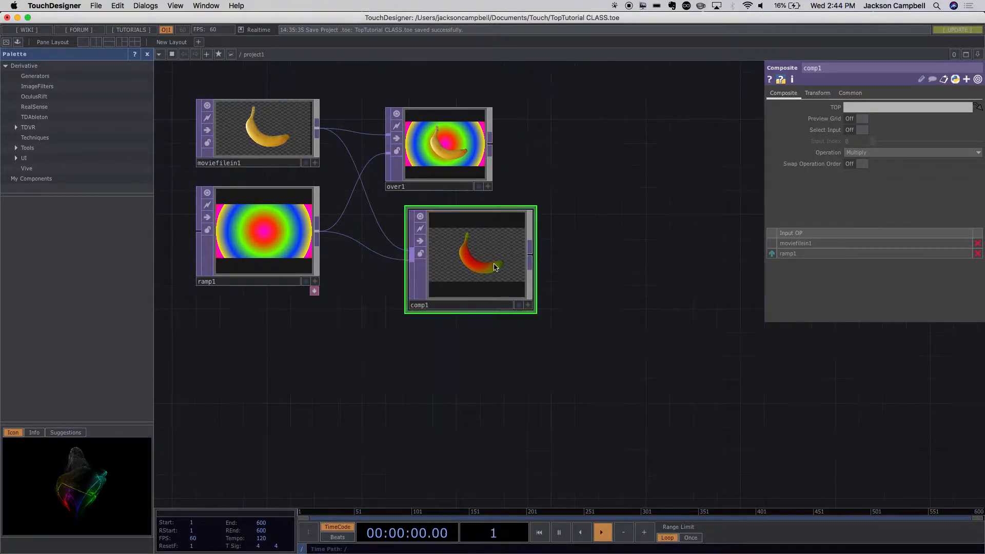
- Try the Color and Dodge operations on comp1, and set its Operation to Average
left_click(882, 153)
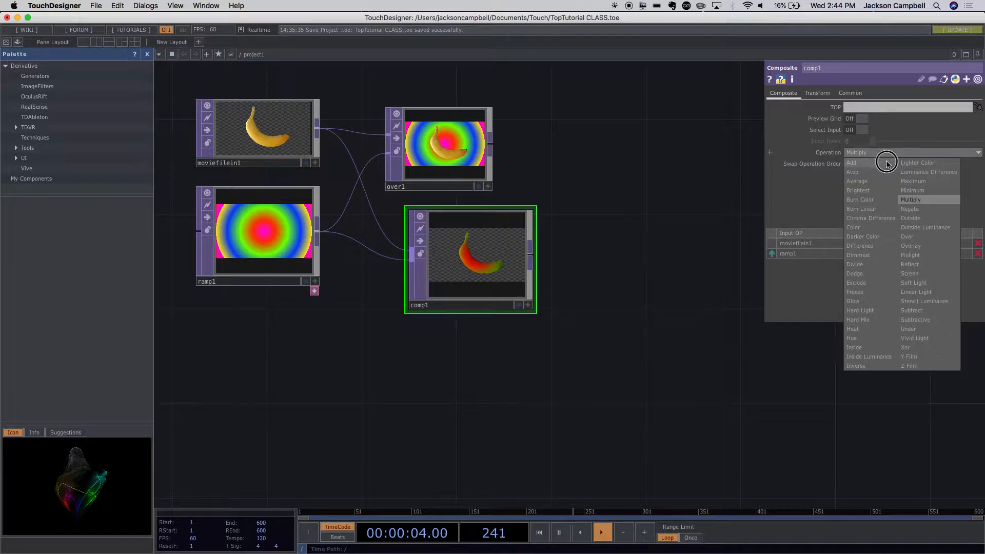
left_click(875, 228)
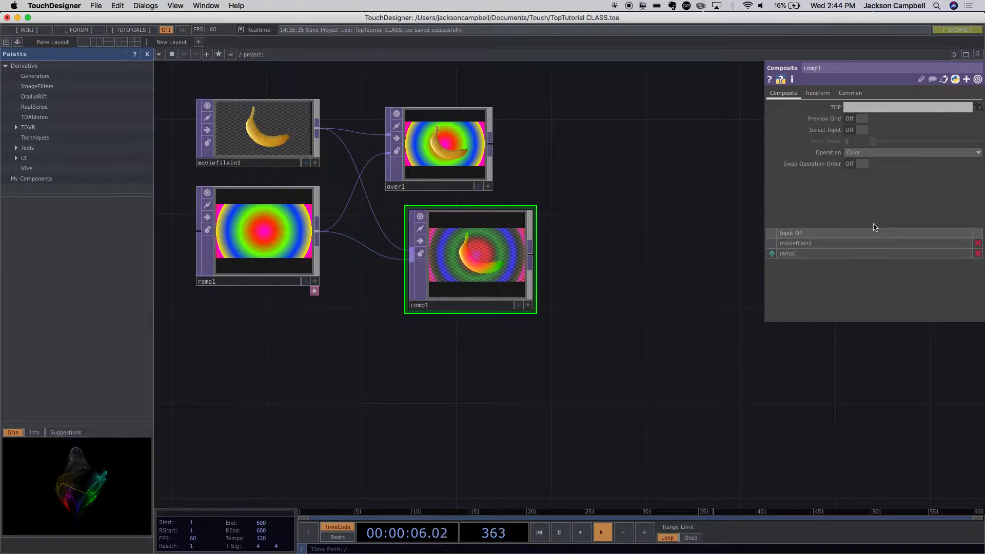
left_click(875, 153)
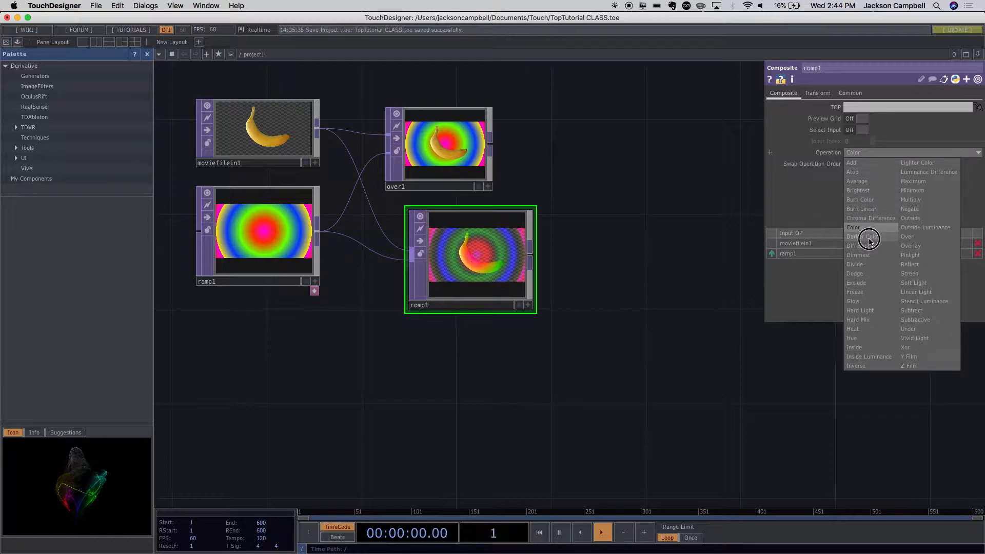
left_click(863, 274)
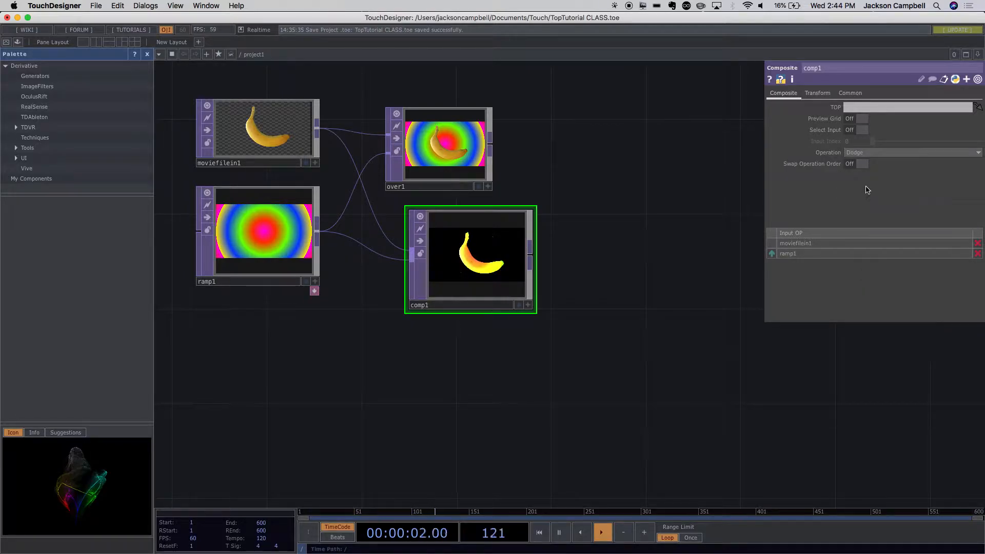
left_click(875, 152)
left_click(860, 183)
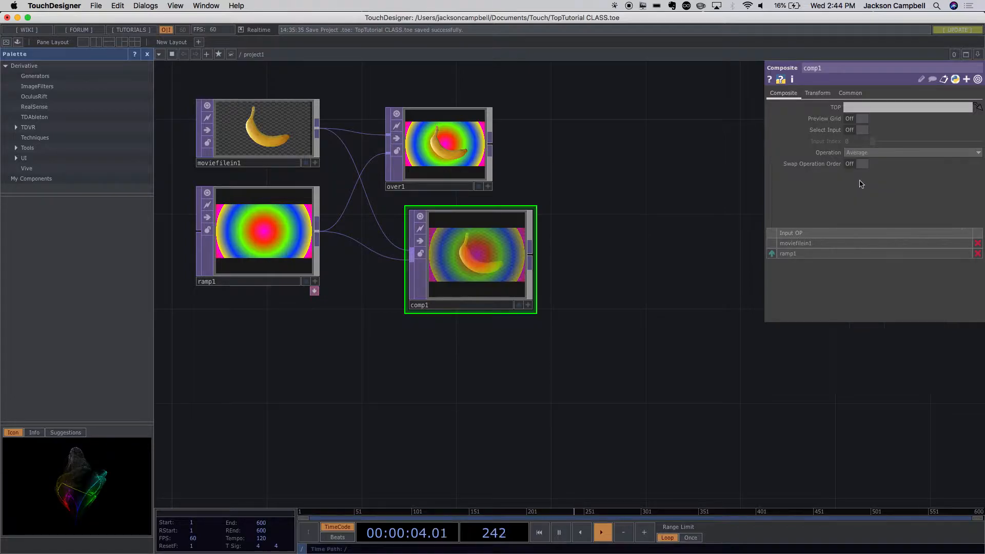
- Examine comp1's blended banana and ramp image up close, along with its ramp1 source
scroll(574, 295, "up", 5)
left_click_drag(520, 321, 712, 266)
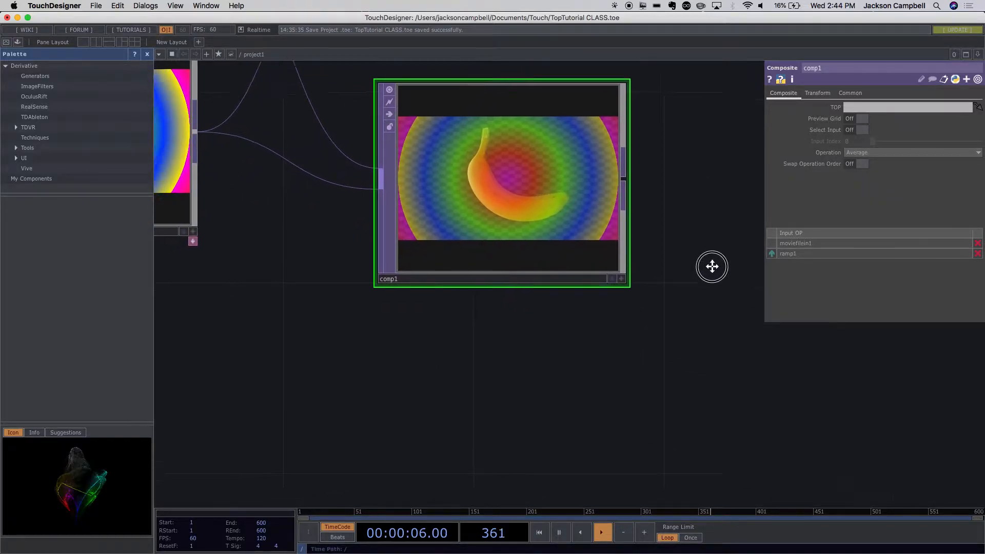
scroll(646, 350, "down", 2)
scroll(647, 350, "down", 3)
scroll(477, 348, "up", 3)
left_click_drag(466, 253, 432, 270)
scroll(583, 384, "down", 1)
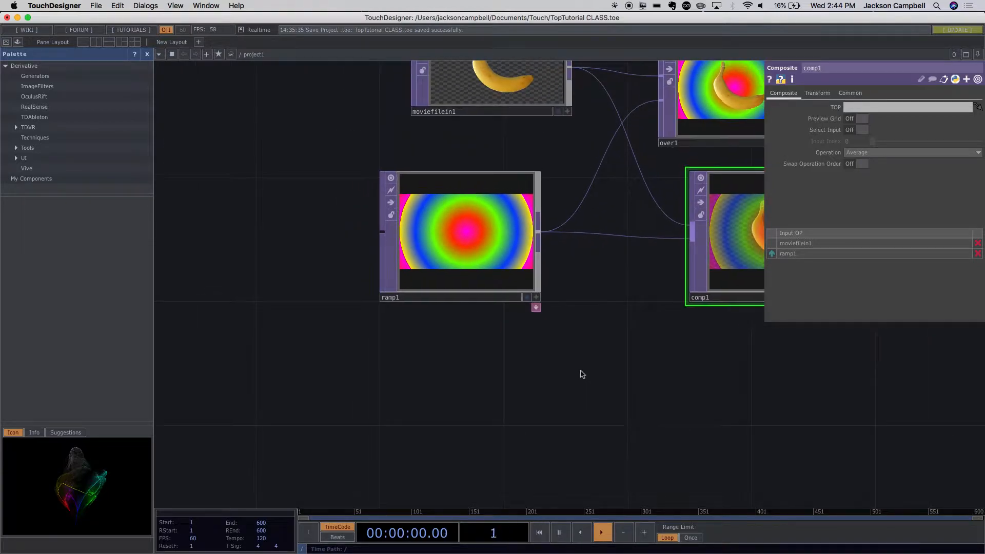
- Shift ramp1's Phase to about -0.848, and drive it with the expression absTime.seconds
left_click(487, 286)
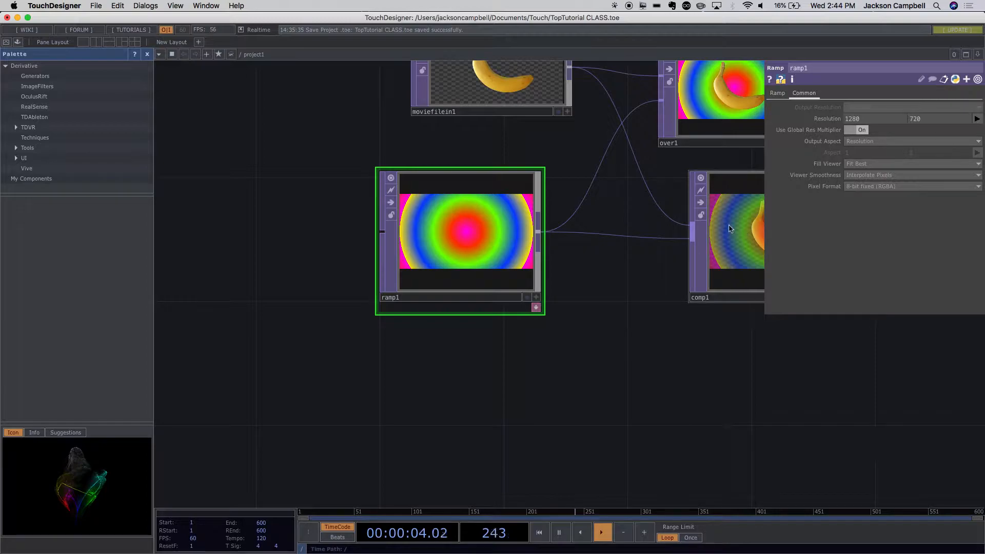
left_click(779, 93)
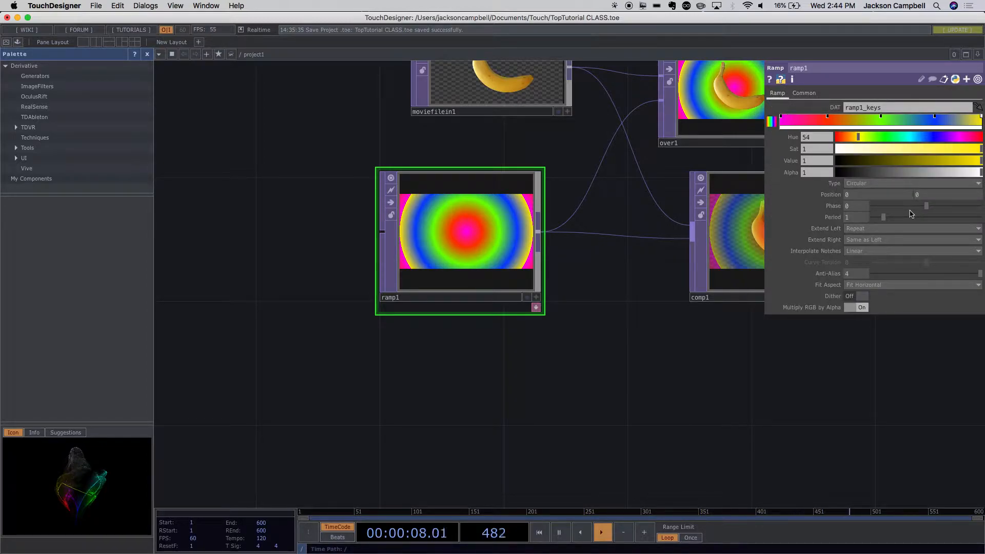
left_click_drag(927, 209, 885, 183)
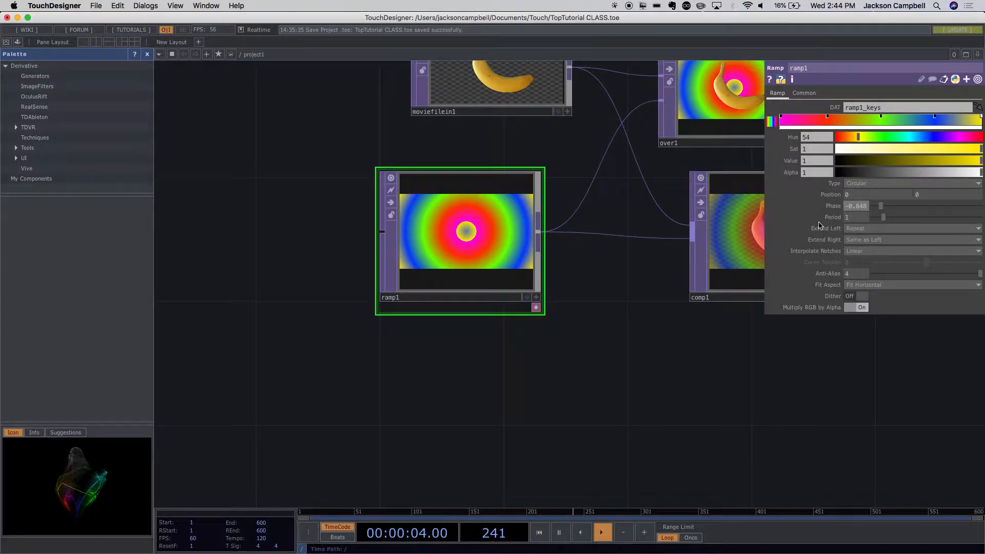
left_click(769, 205)
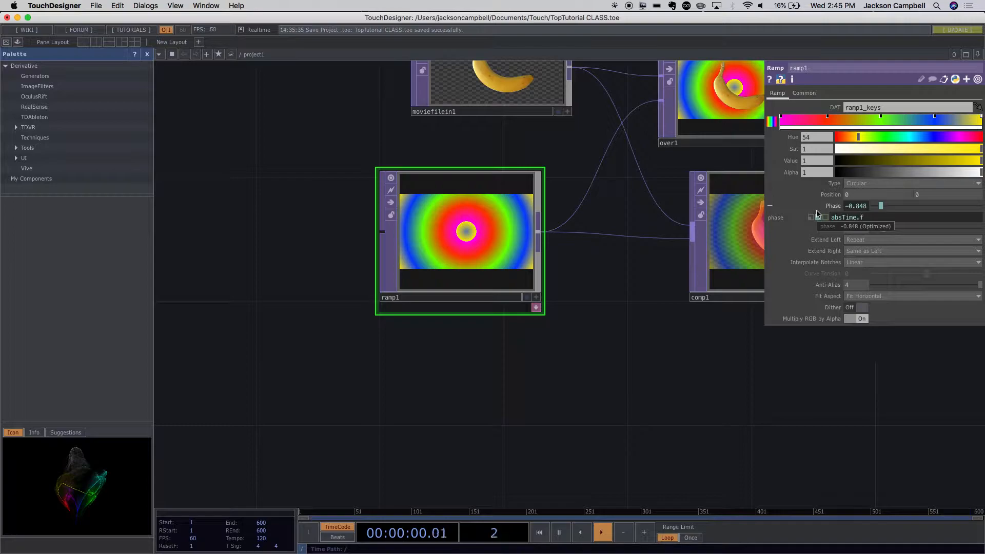
left_click(703, 377)
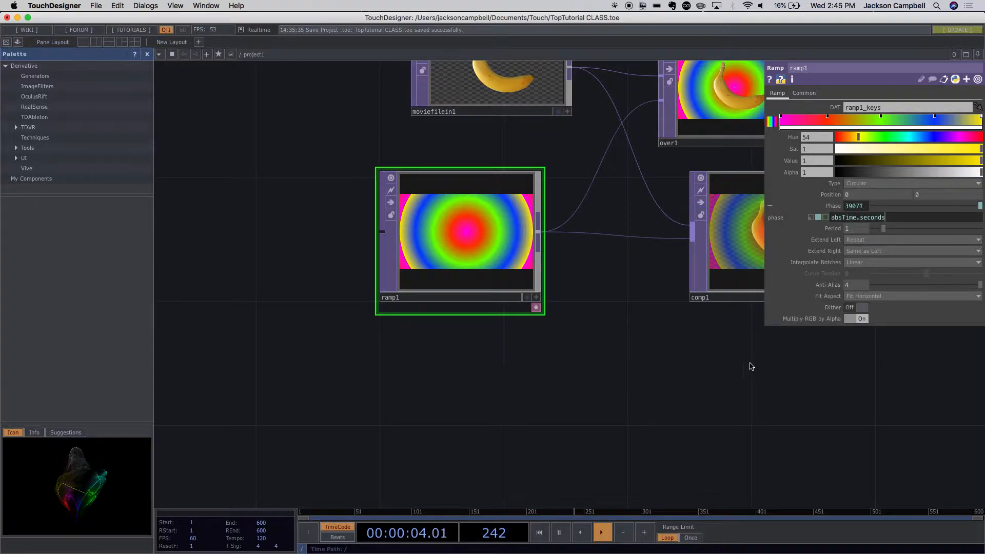
key("Return")
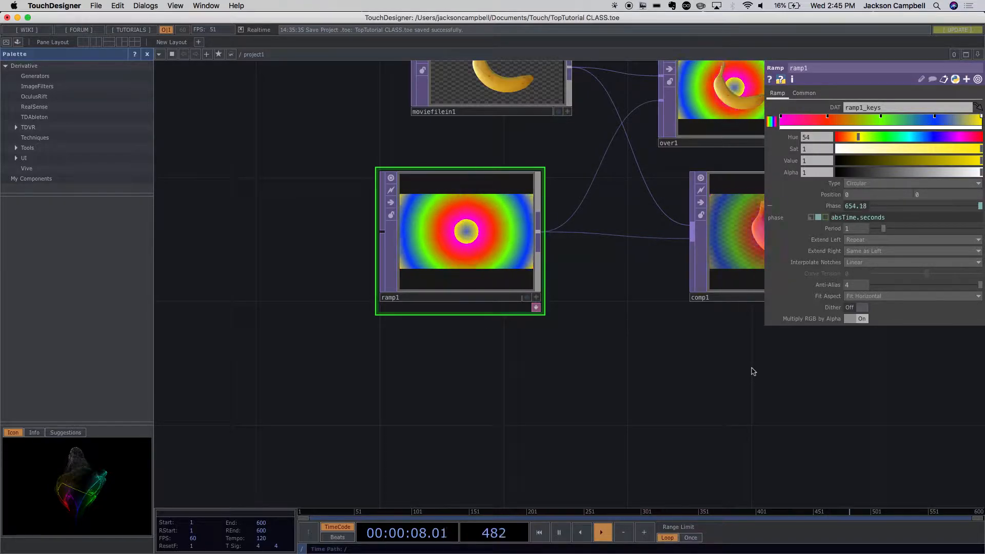
- Slow ramp1's animation by changing its Phase expression to absTime.seconds/5
left_click(892, 218)
type("/5")
key("Return")
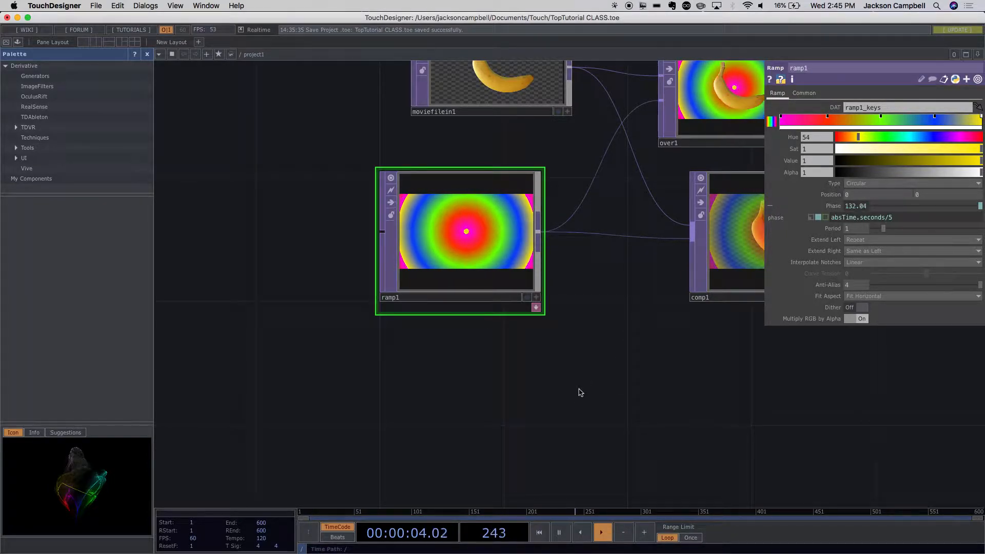
left_click(497, 267)
left_click_drag(497, 267, 435, 267)
left_click_drag(569, 362, 417, 439)
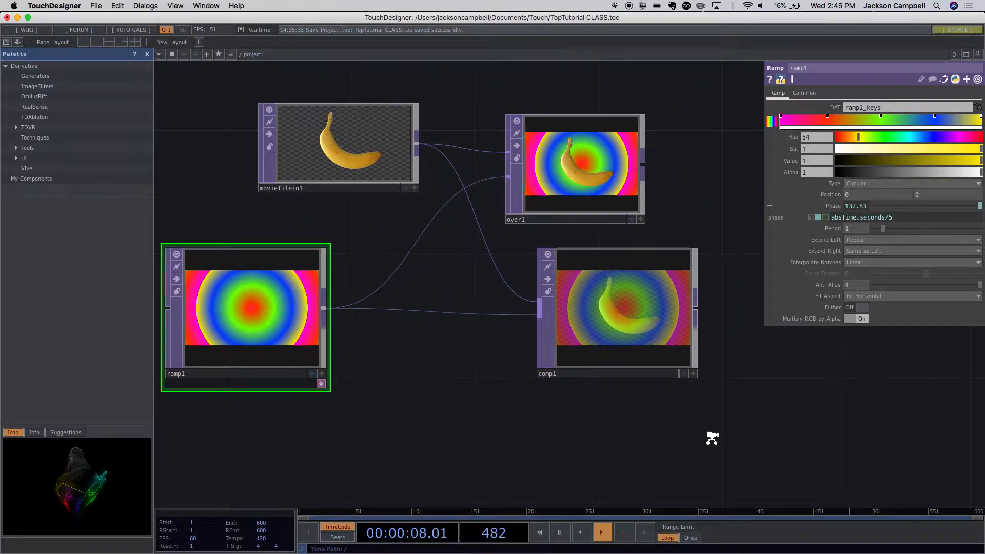
- Spread the nodes apart by moving comp1 further right of over1, ramp1 lower, and over1 further from moviefilein1
scroll(712, 438, "up", 3)
scroll(701, 426, "down", 3)
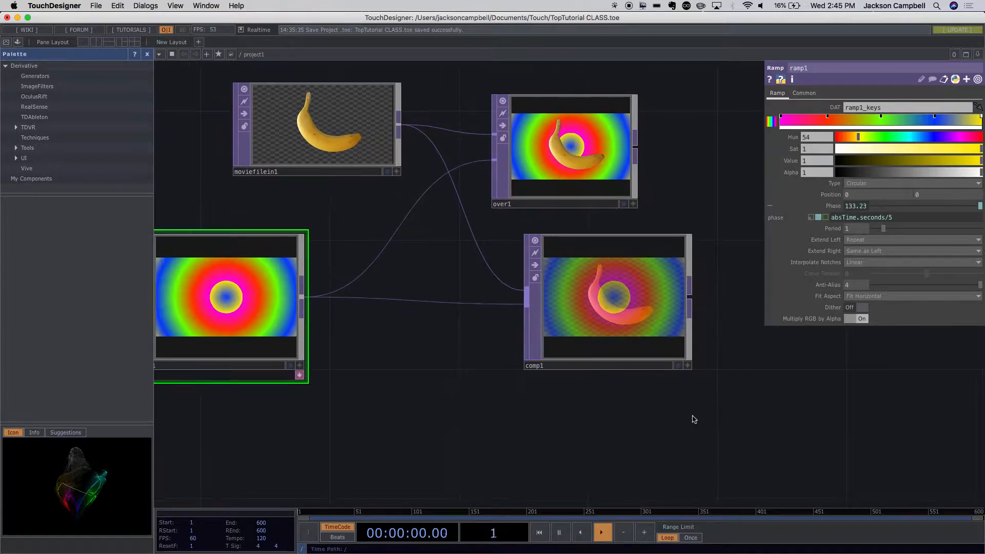
left_click_drag(691, 411, 684, 390)
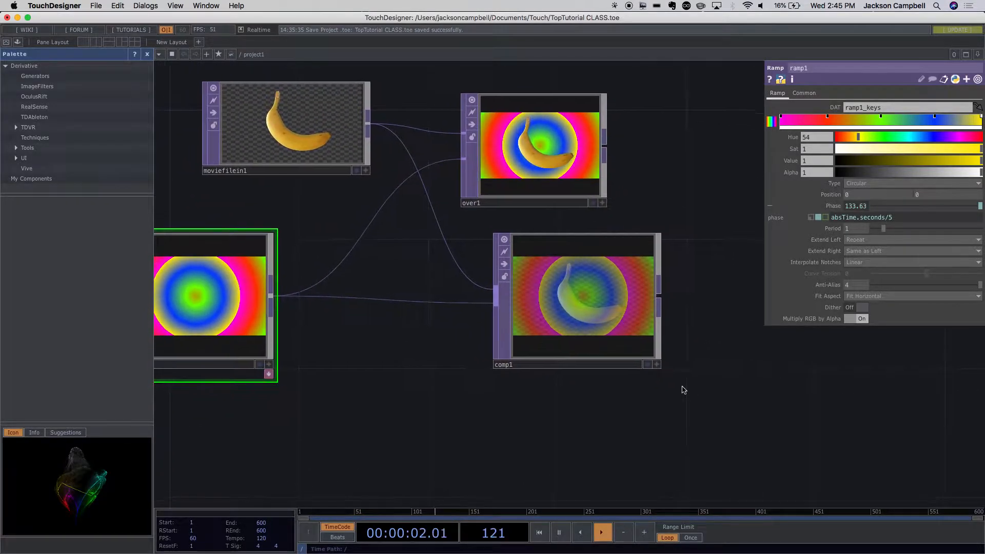
scroll(667, 400, "down", 3)
left_click_drag(648, 439, 464, 268)
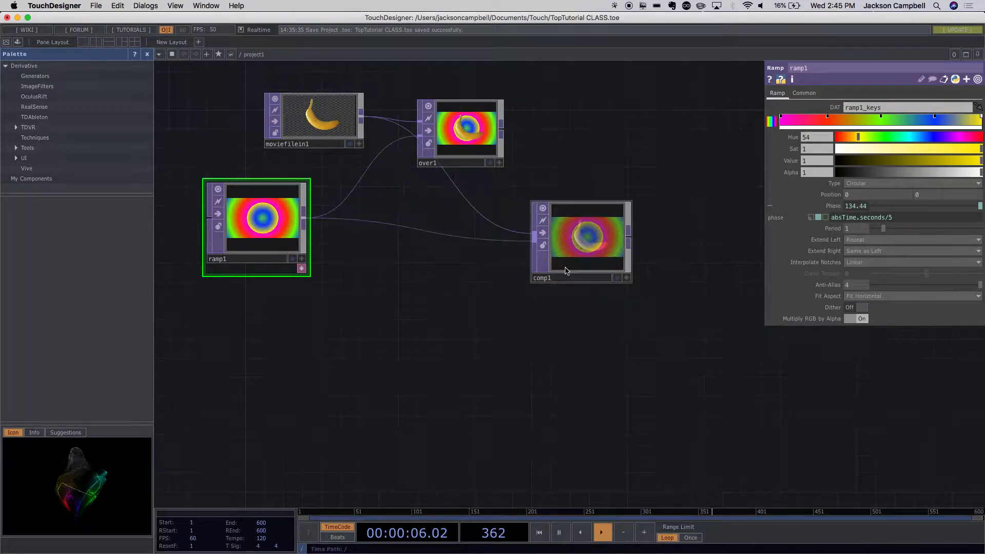
left_click_drag(417, 297, 501, 285)
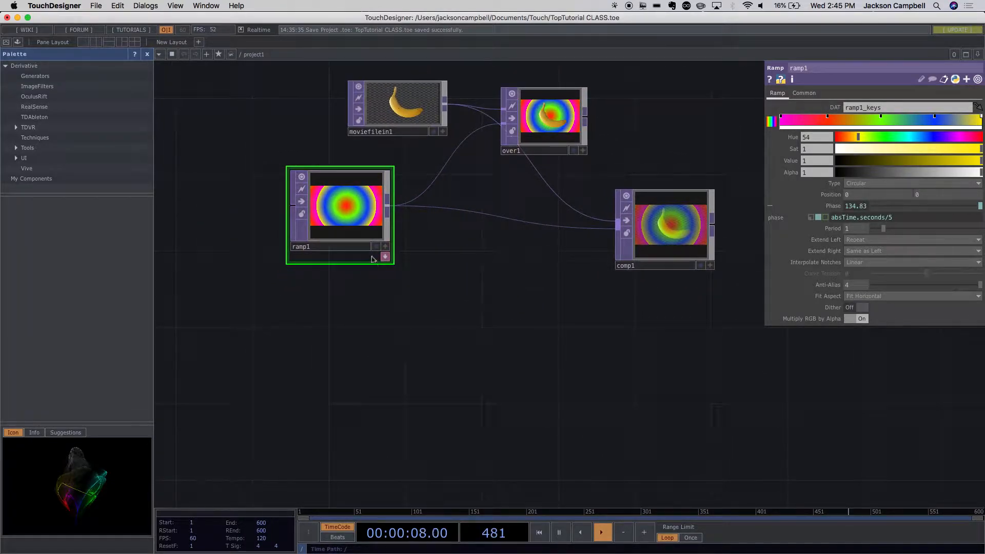
left_click_drag(362, 238, 381, 277)
left_click_drag(511, 381, 434, 426)
left_click_drag(462, 192, 501, 172)
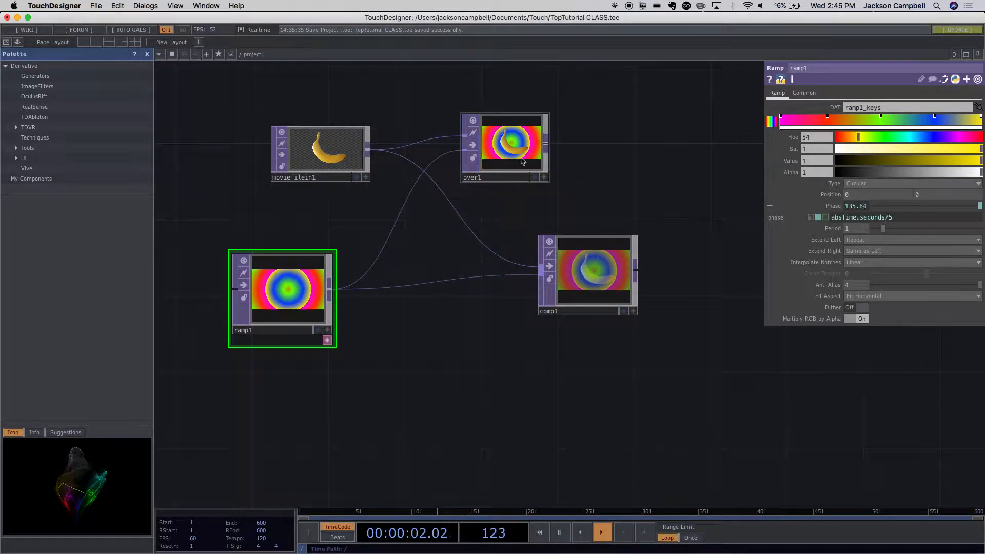
- Compare comp1's Average blend with over1's layered banana and ramp image, including both nodes' parameters
scroll(497, 150, "up", 3)
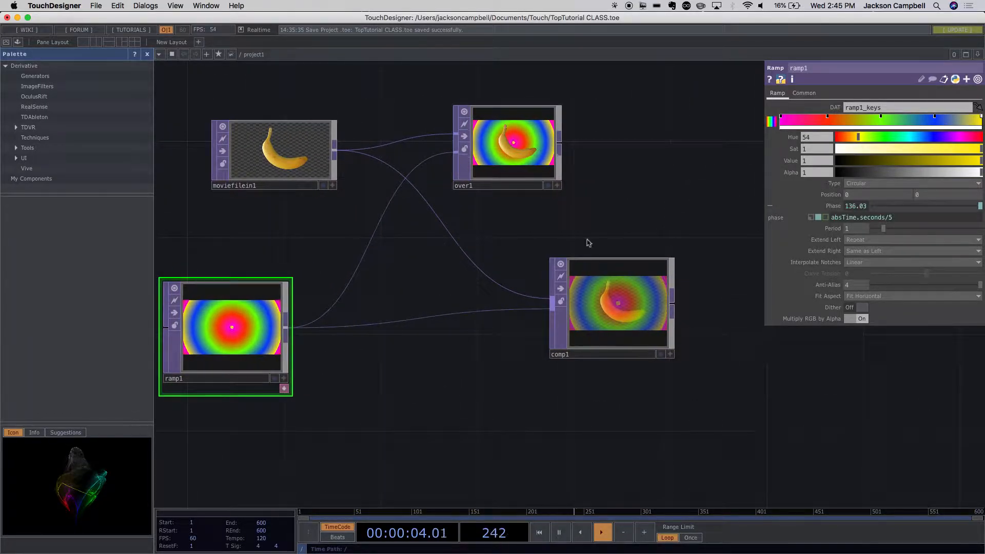
left_click(618, 321)
scroll(617, 322, "up", 10)
scroll(618, 323, "down", 15)
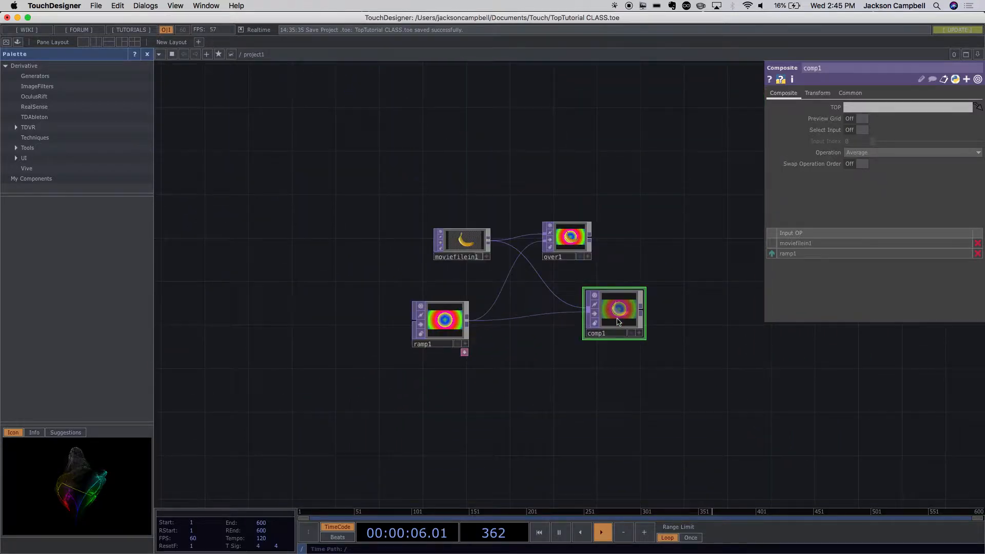
scroll(616, 244, "up", 8)
left_click(488, 239)
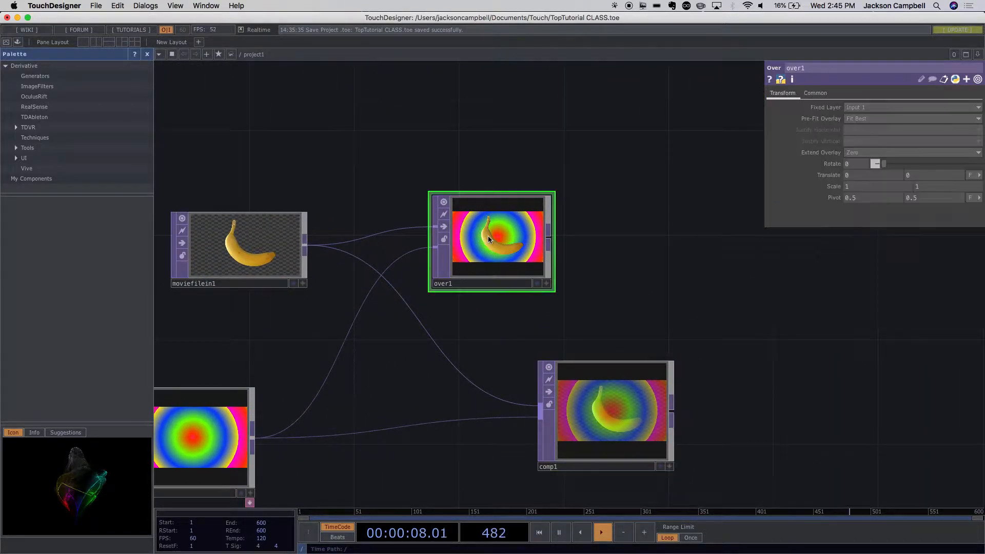
left_click(611, 395)
scroll(529, 247, "up", 1)
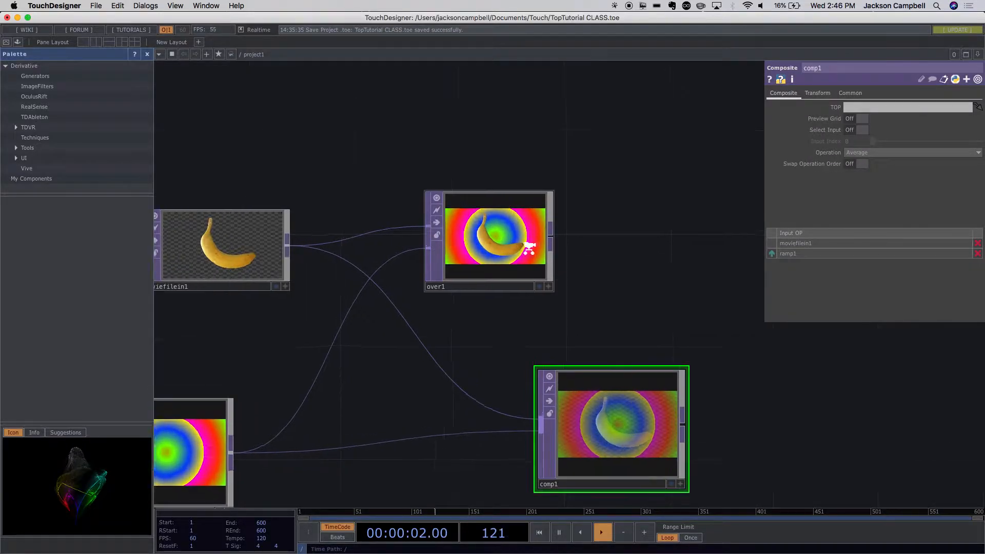
scroll(528, 248, "up", 5)
left_click(501, 253)
scroll(710, 374, "down", 10)
scroll(711, 377, "up", 3)
left_click_drag(743, 378, 682, 281)
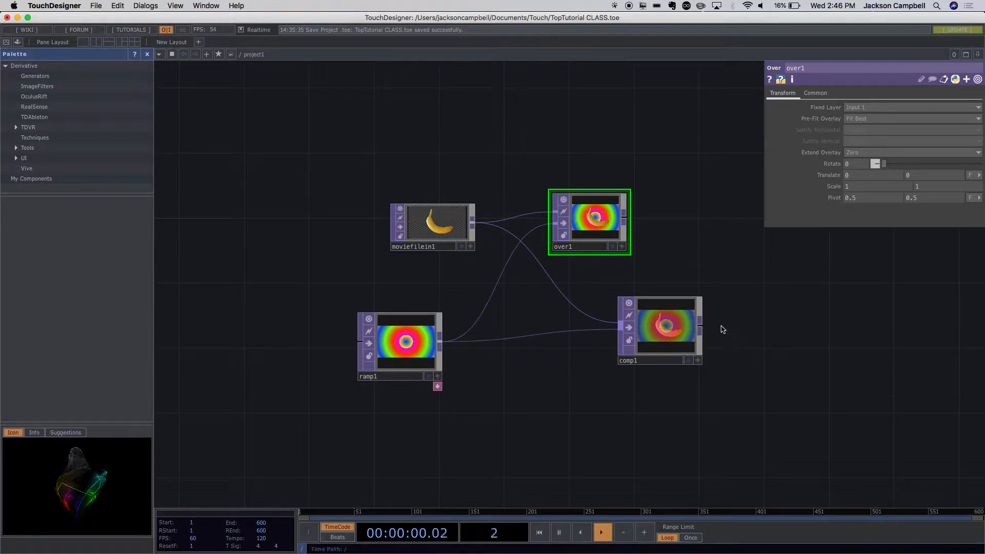
- Rearrange the network with moviefilein1 further up and left, comp1 lower, and over1 vertically between moviefilein1 and ramp1
left_click_drag(598, 245, 614, 228)
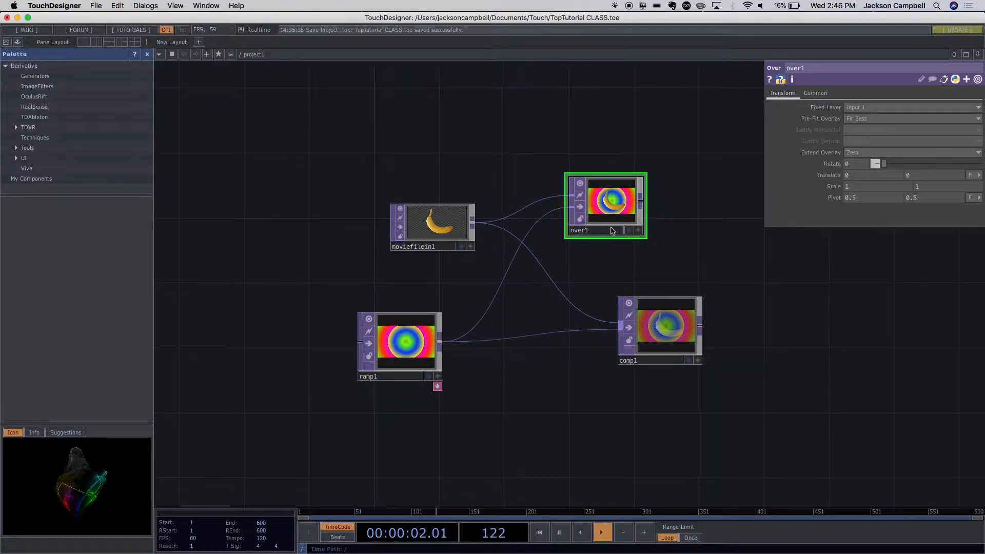
left_click_drag(431, 231, 382, 199)
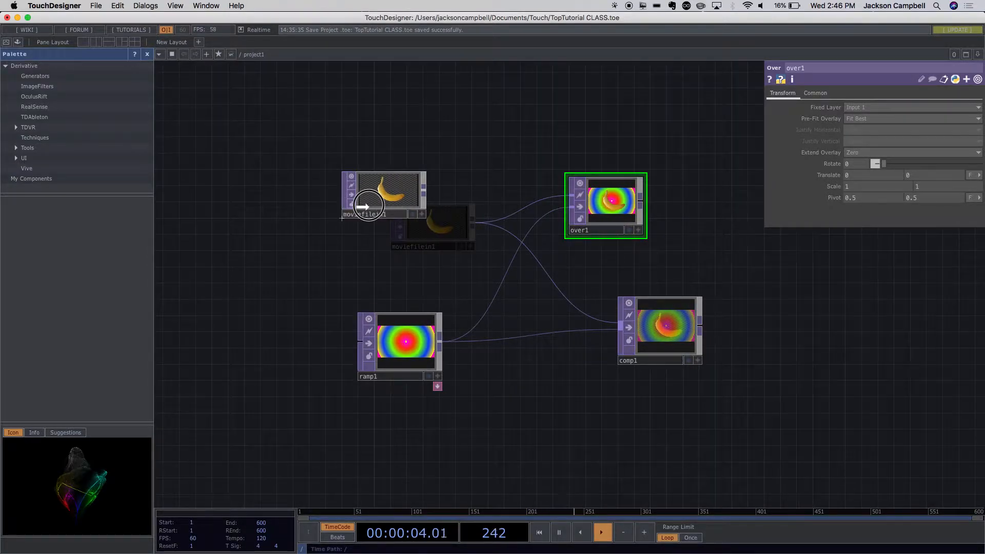
left_click_drag(649, 330, 650, 427)
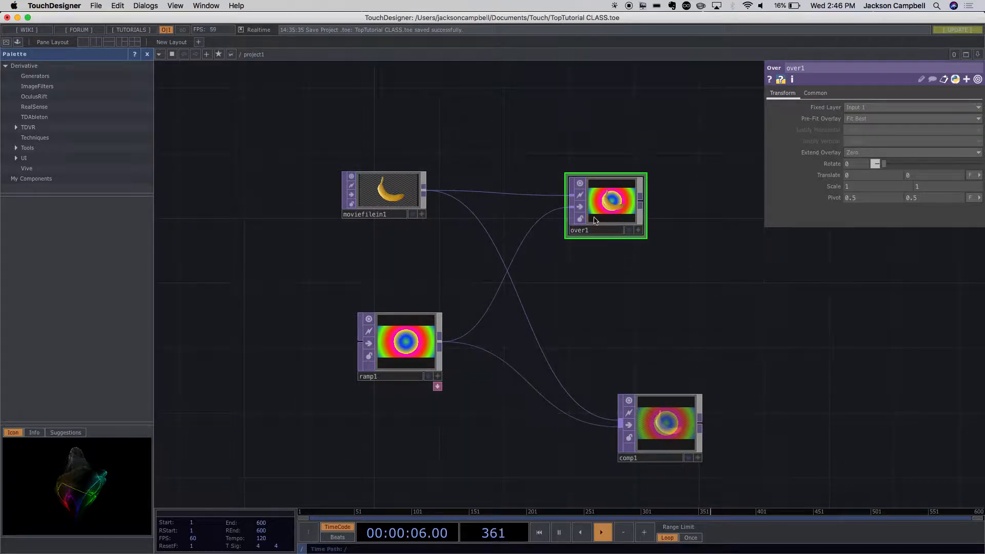
left_click_drag(582, 213, 598, 279)
- Add a second Over TOP above and to the right of over1
double_click(637, 187)
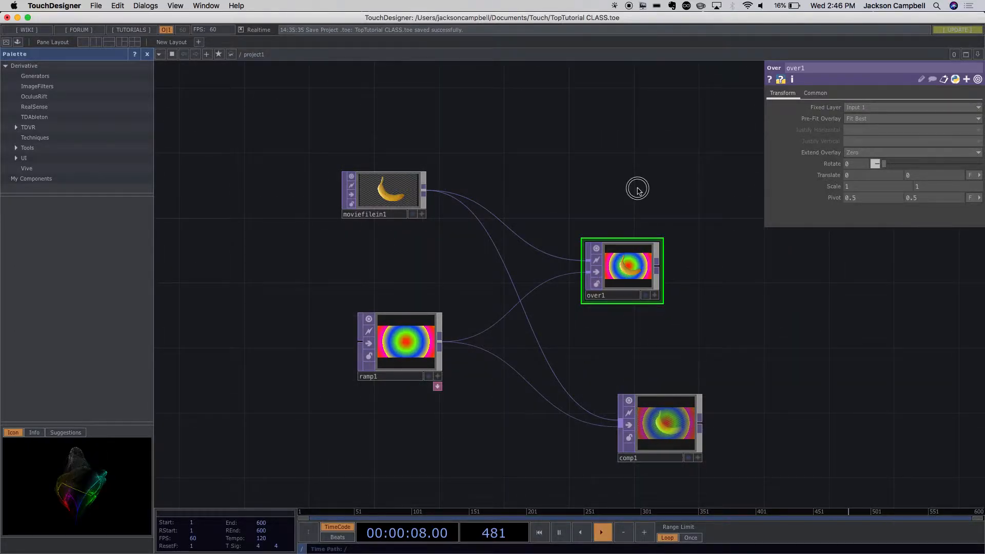
type("ove")
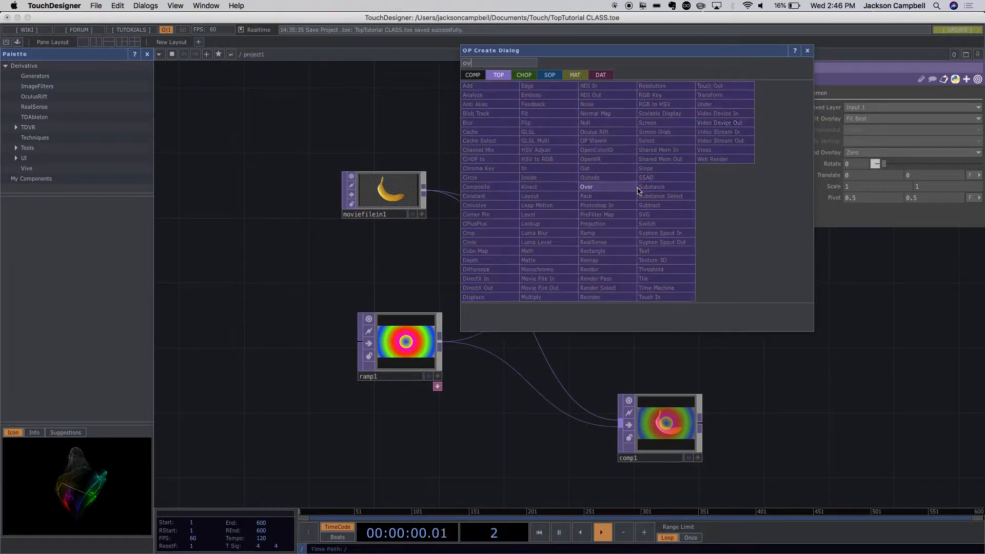
left_click(600, 191)
left_click(738, 169)
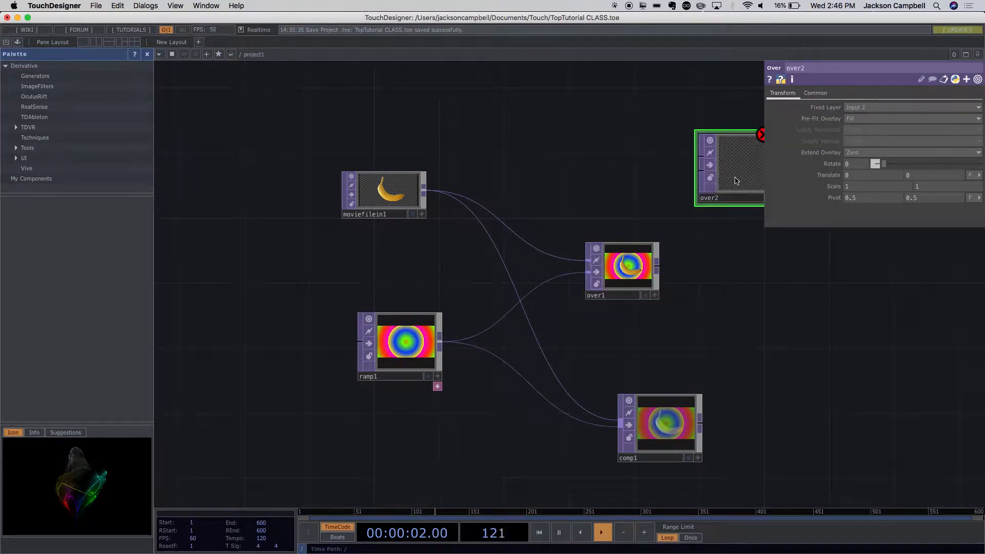
- Add another Movie File In TOP above moviefilein1 and load Butterfly1.tif from the Map folder into it
left_click_drag(679, 306, 617, 391)
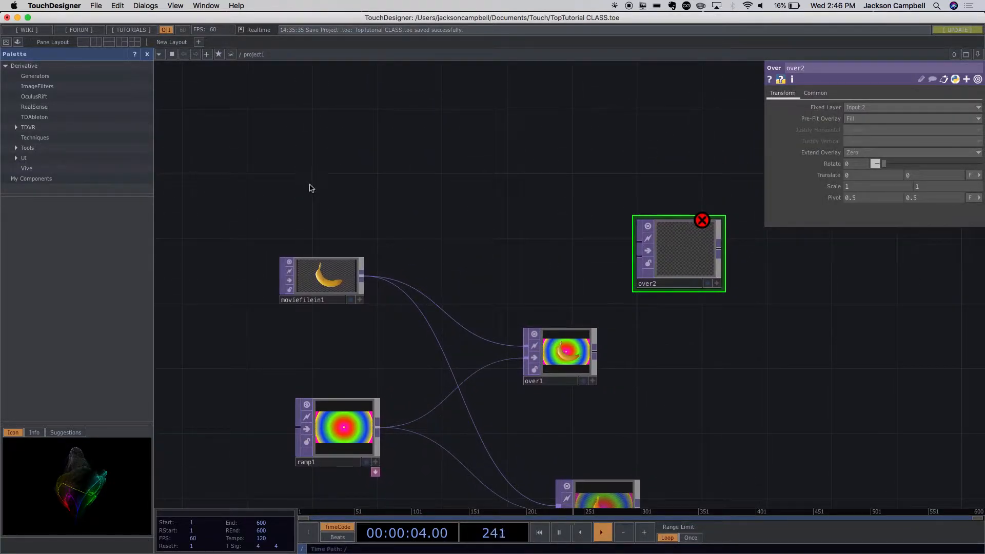
double_click(309, 187)
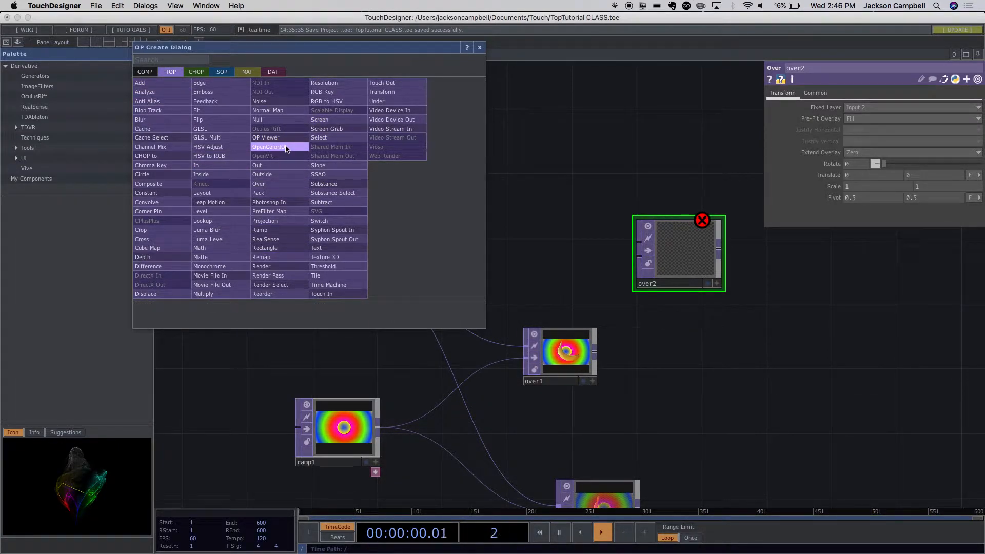
left_click(216, 276)
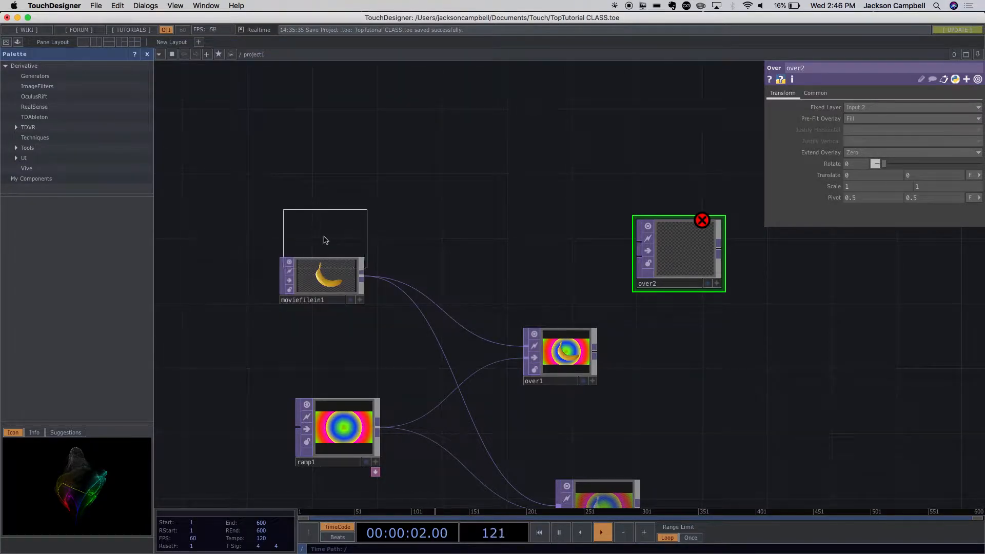
left_click(323, 177)
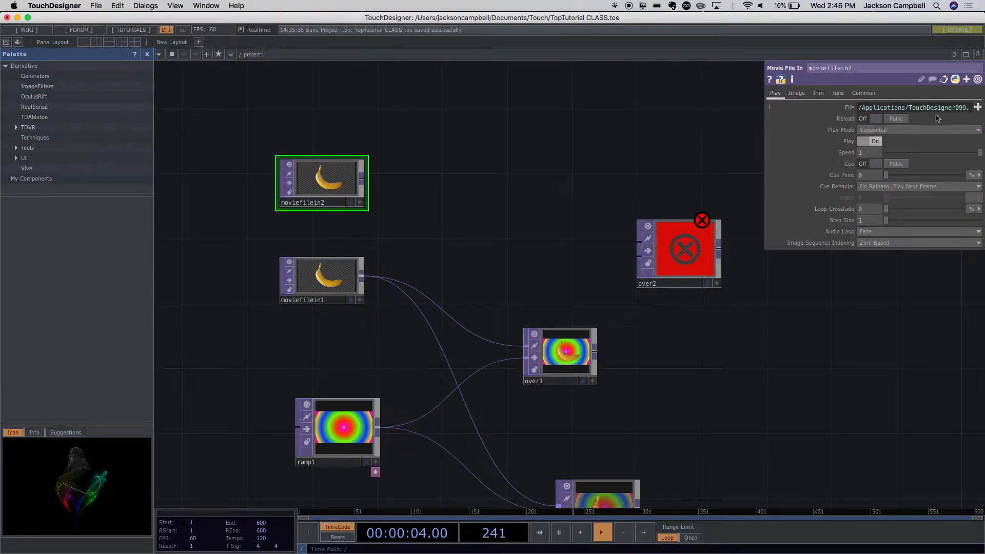
left_click(978, 108)
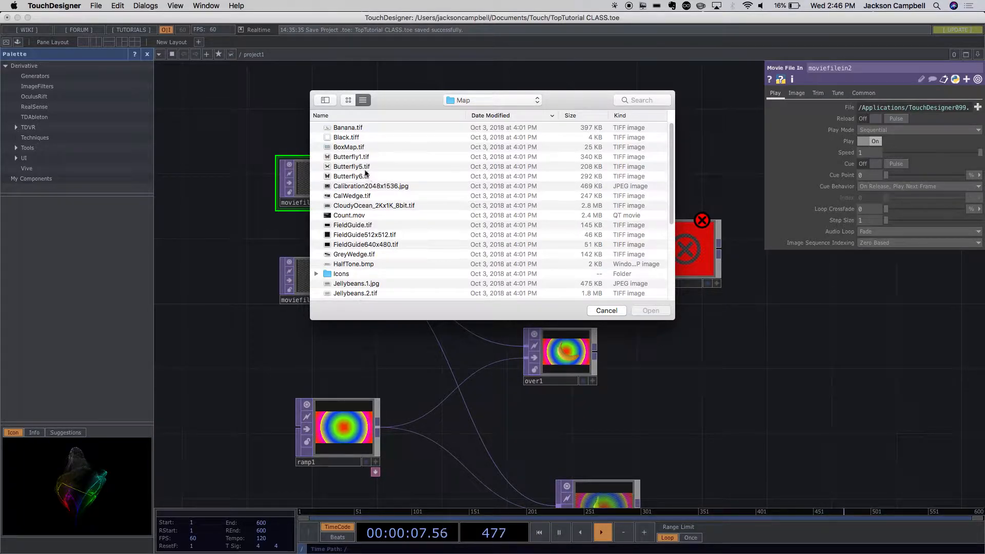
left_click(346, 157)
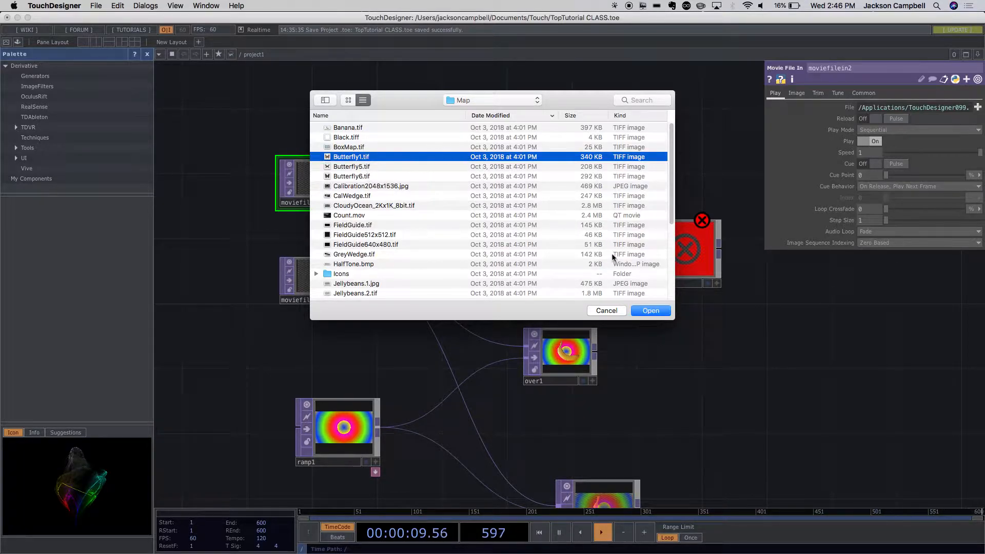
left_click(650, 311)
- Connect moviefilein2 to over2's first input and over1 to its second input, and inspect the layered result
scroll(439, 156, "up", 3)
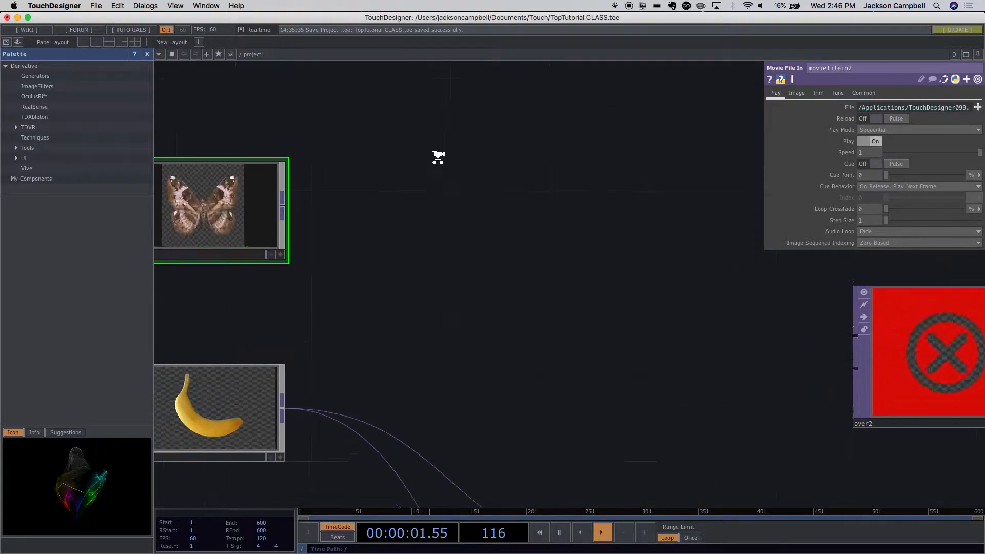
scroll(437, 157, "down", 5)
left_click_drag(389, 169, 571, 209)
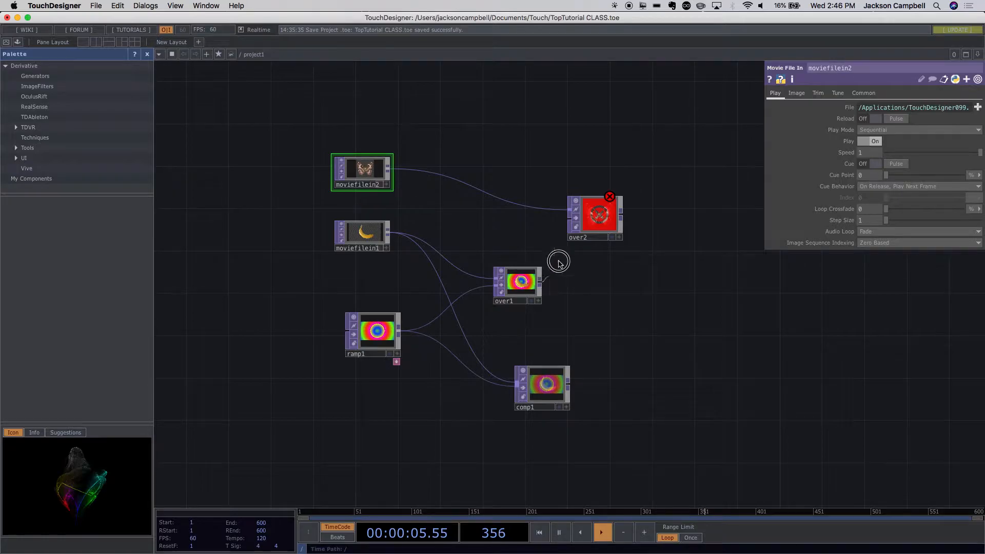
left_click_drag(570, 224, 571, 225)
scroll(687, 258, "up", 5)
scroll(688, 257, "down", 3)
scroll(436, 115, "up", 4)
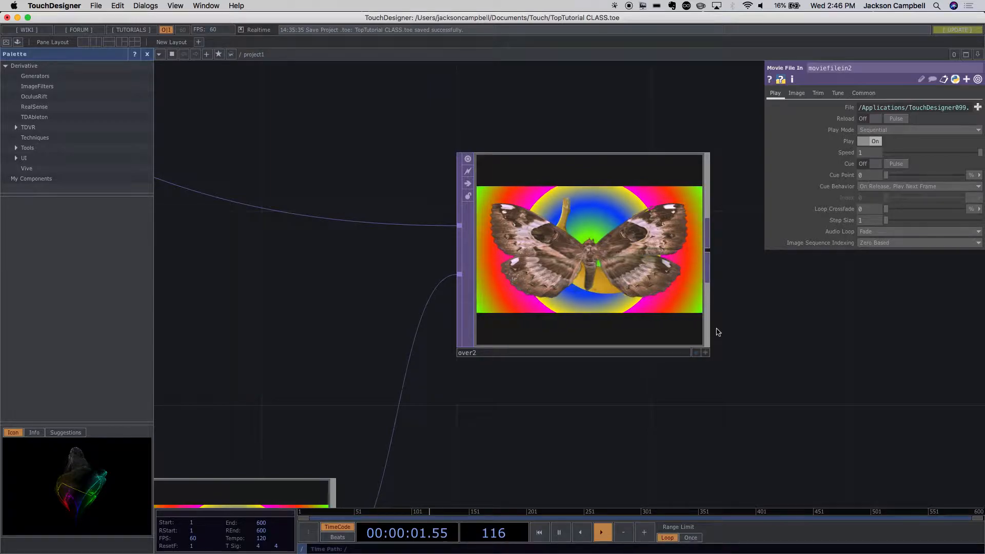
left_click_drag(741, 314, 647, 169)
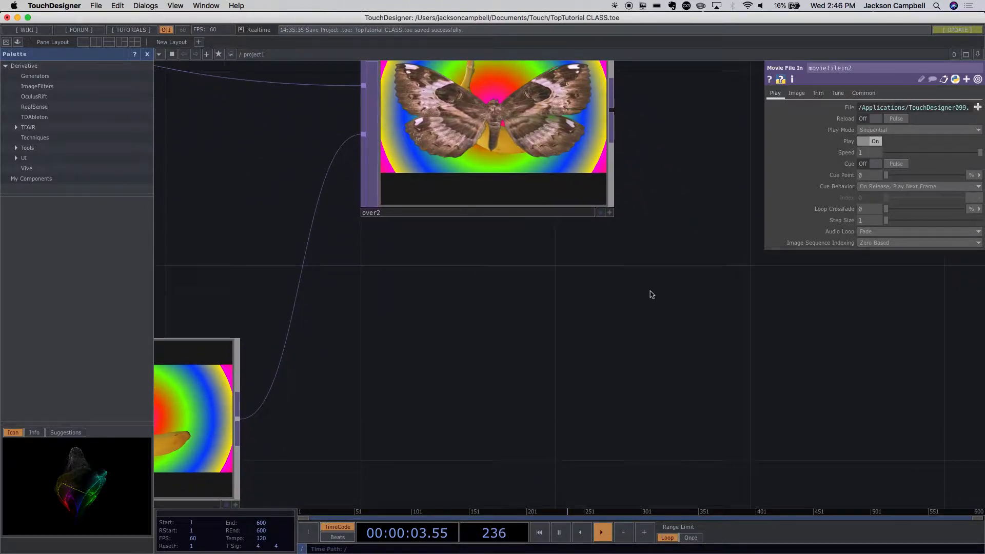
- Reposition over2 further to the right of over1 and slightly above it
scroll(651, 295, "down", 5)
left_click_drag(601, 241, 647, 273)
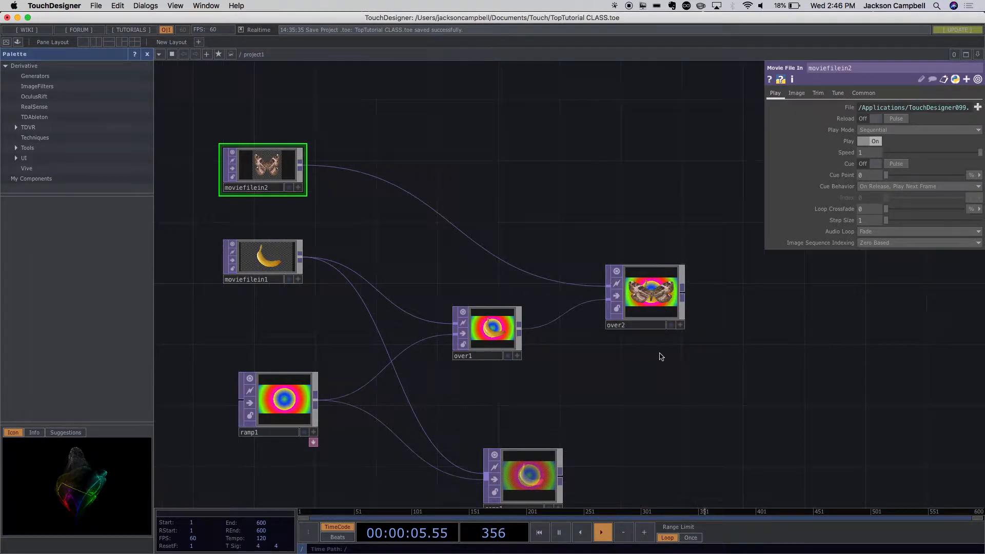
scroll(657, 351, "up", 5)
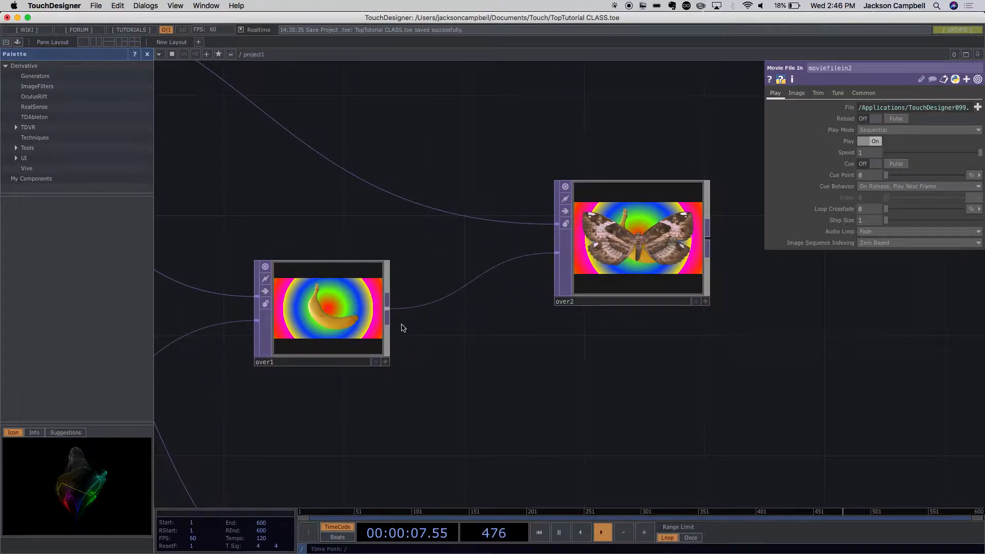
left_click_drag(581, 302, 578, 246)
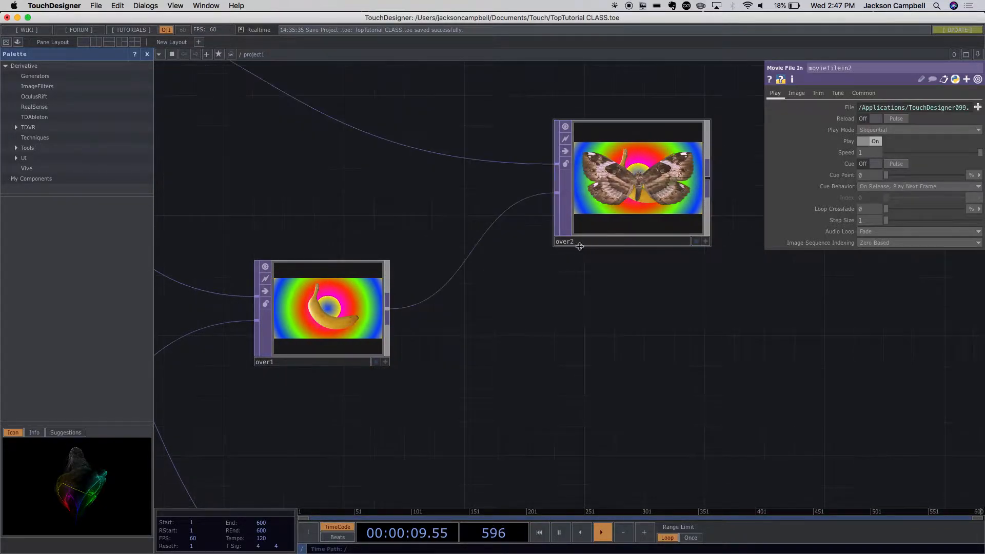
left_click_drag(503, 374, 480, 270)
scroll(538, 367, "down", 6)
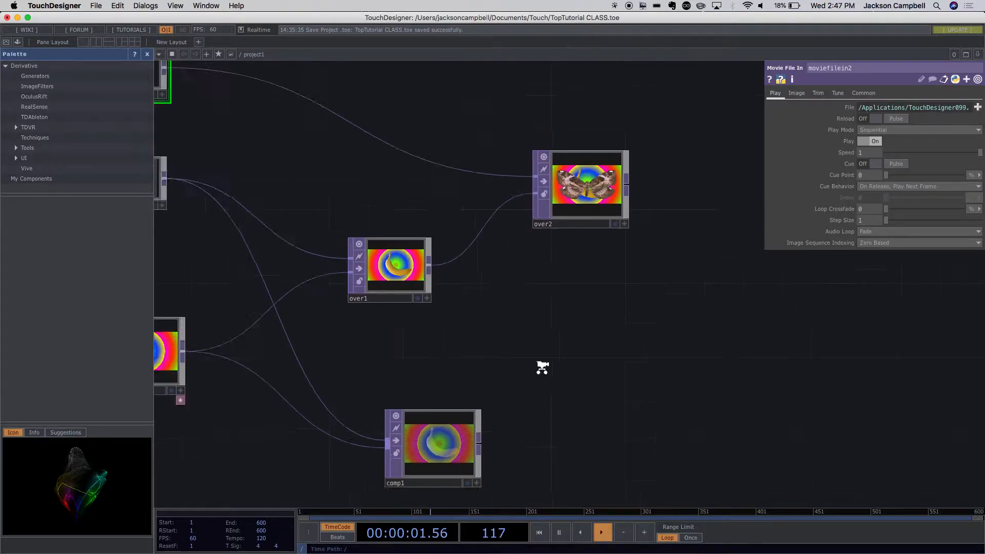
- Connect the butterfly image from moviefilein2 to comp1 as a third input, and show comp1's parameters
left_click_drag(556, 389, 553, 316)
left_click(284, 117)
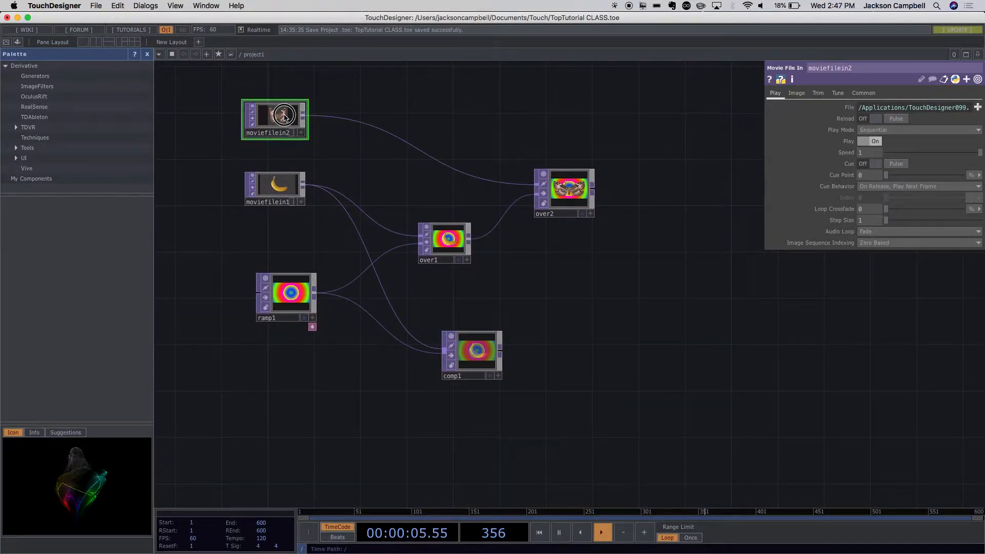
left_click_drag(304, 117, 444, 354)
scroll(593, 408, "up", 5)
left_click_drag(258, 362, 415, 358)
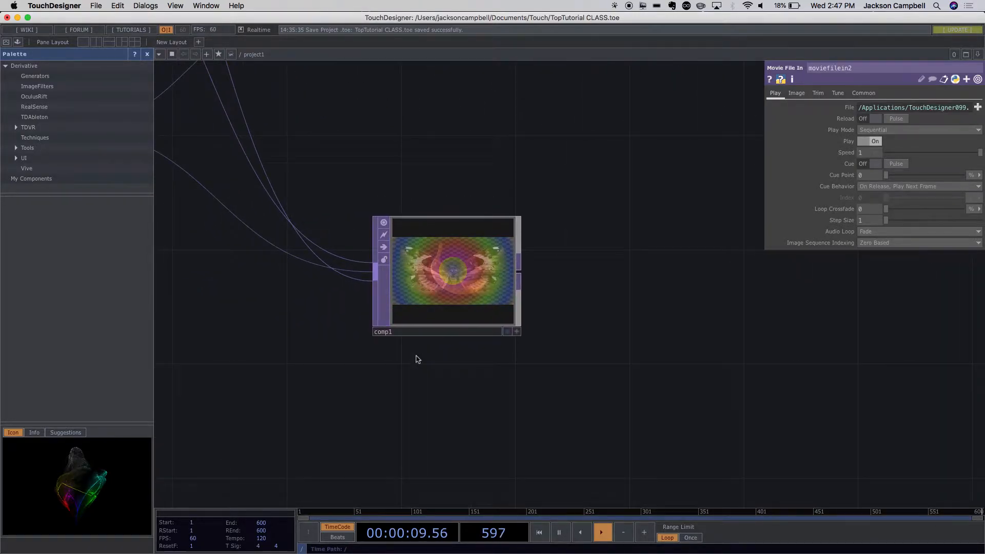
scroll(513, 363, "down", 3)
left_click(477, 314)
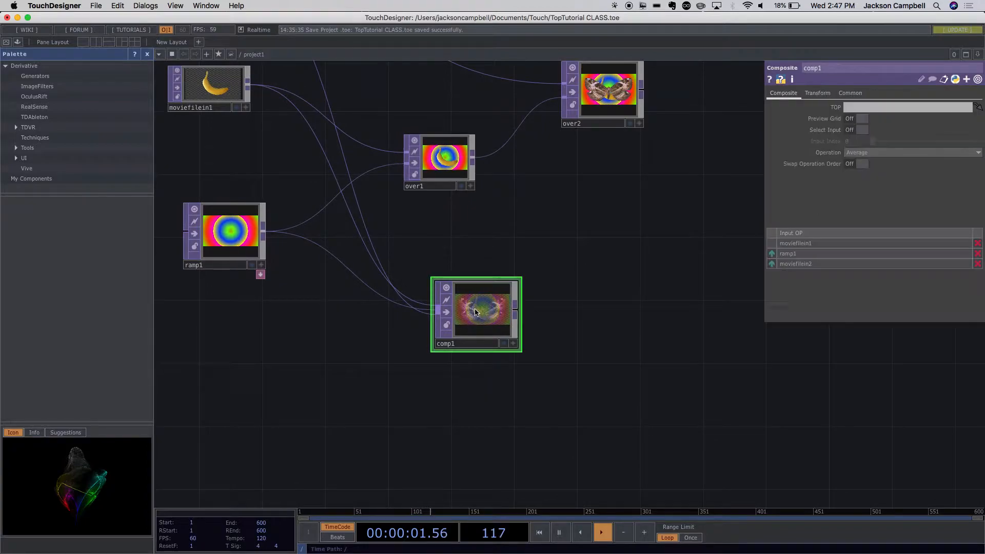
- Set comp1's operation to Atop, inspect the composite, and shift the node slightly down and to the right
left_click(877, 153)
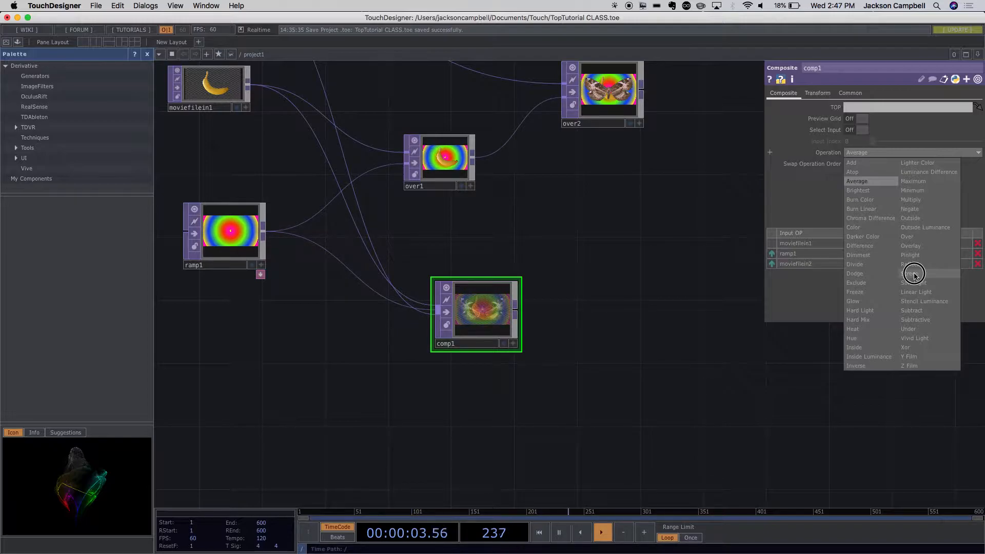
left_click(858, 171)
scroll(492, 323, "up", 5)
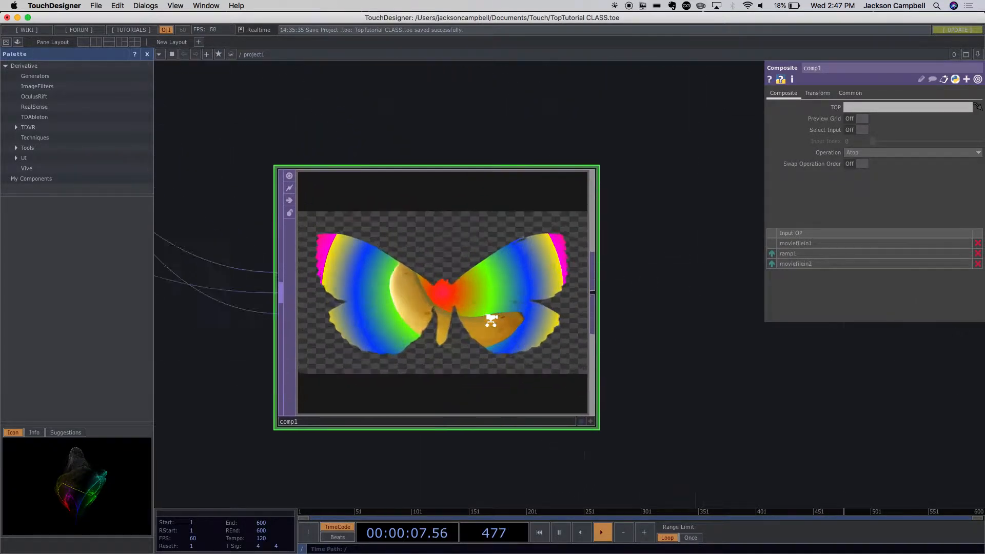
scroll(491, 323, "down", 8)
scroll(498, 318, "up", 5)
scroll(540, 306, "down", 3)
left_click_drag(560, 262, 573, 295)
left_click_drag(503, 334, 518, 349)
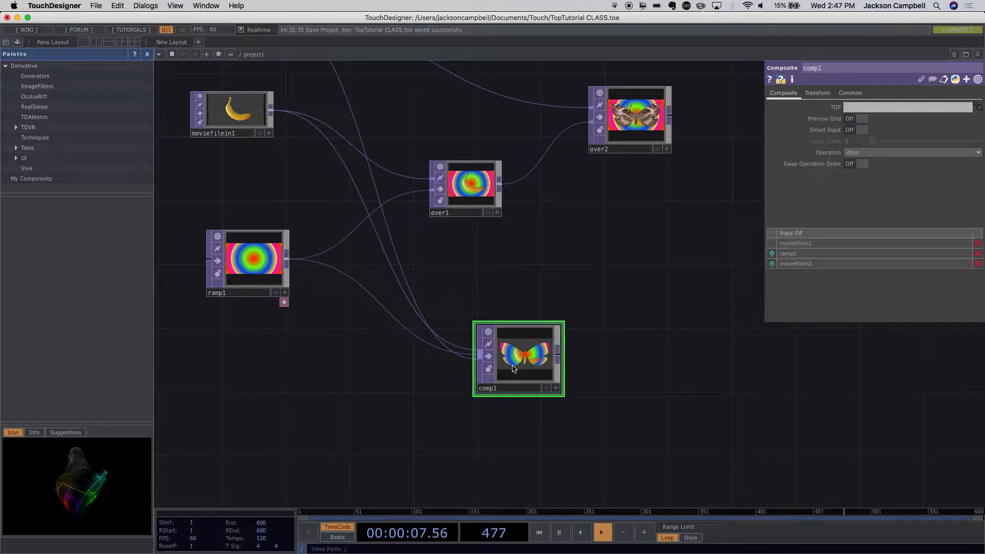
- Move over1 further right, close to over2, and shift over2 slightly to the right
left_click_drag(622, 287, 655, 422)
scroll(655, 398, "up", 3)
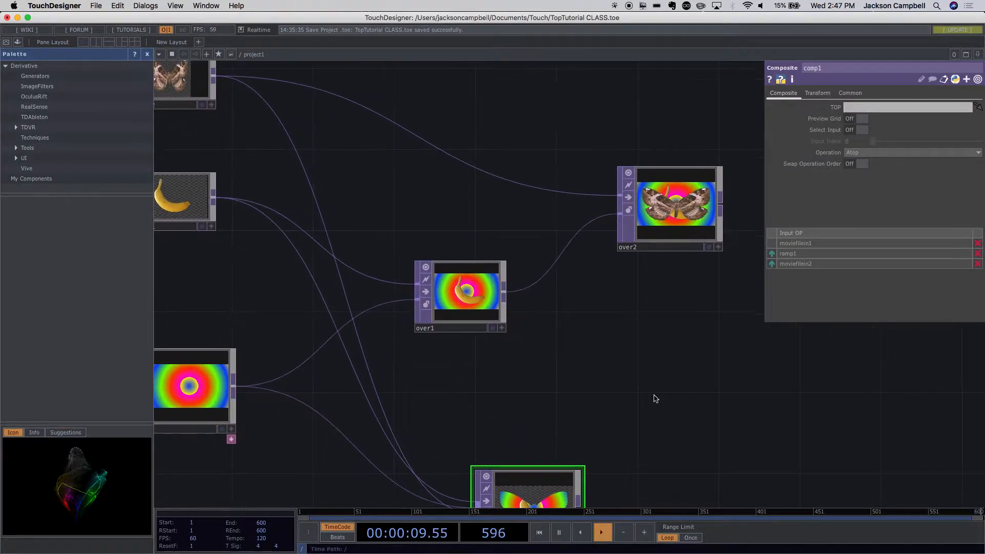
left_click(464, 314)
left_click_drag(570, 319, 570, 319)
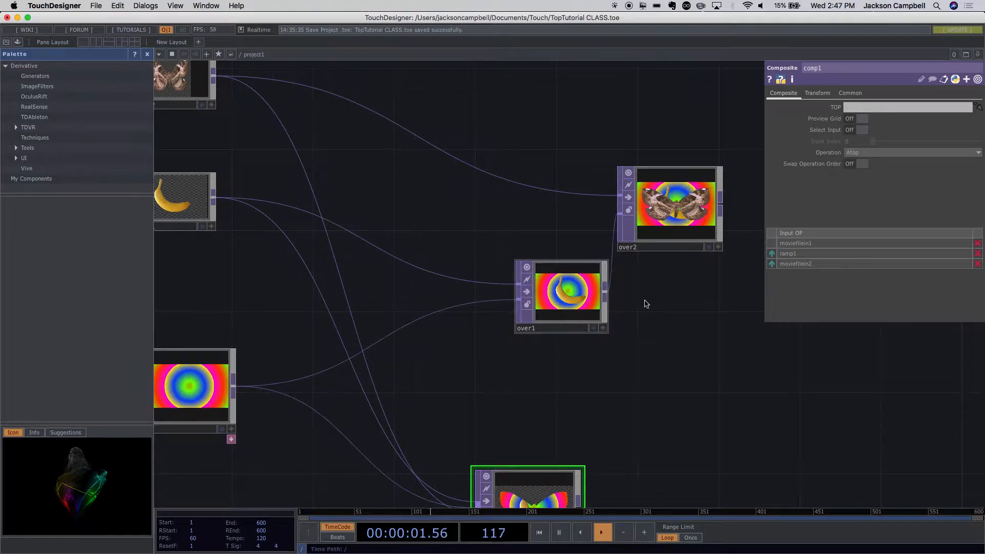
left_click_drag(679, 217, 696, 216)
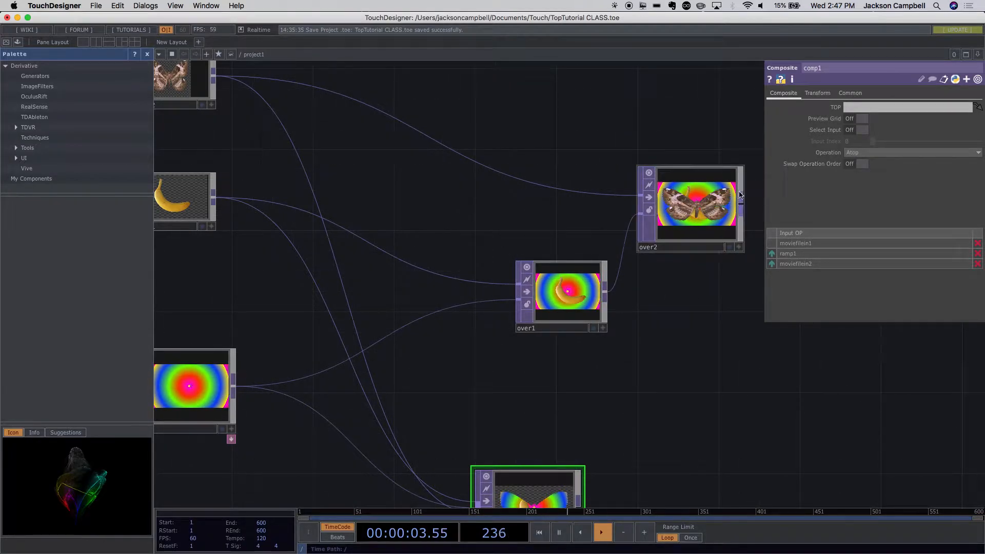
- Set over2's vertical Translate value to .3
left_click(655, 227)
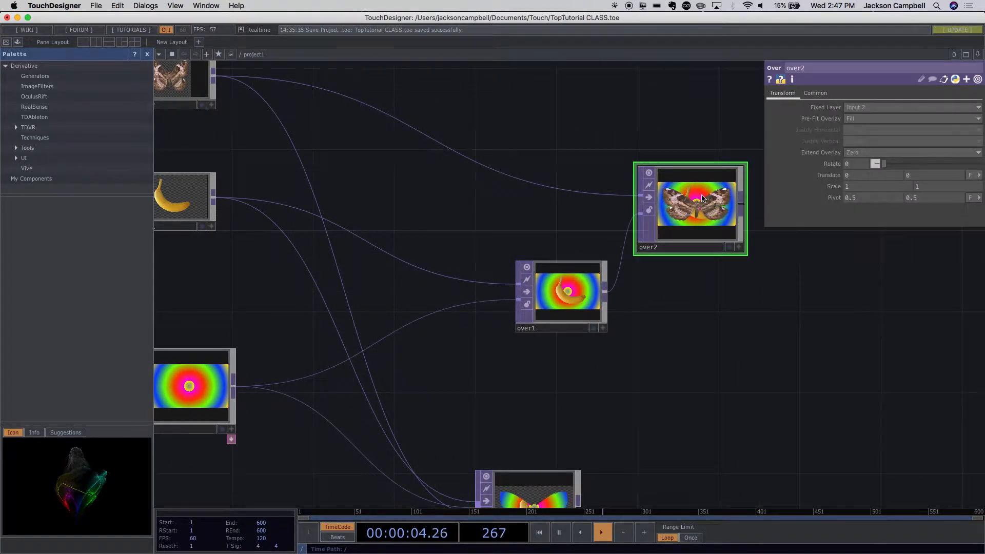
left_click(919, 177)
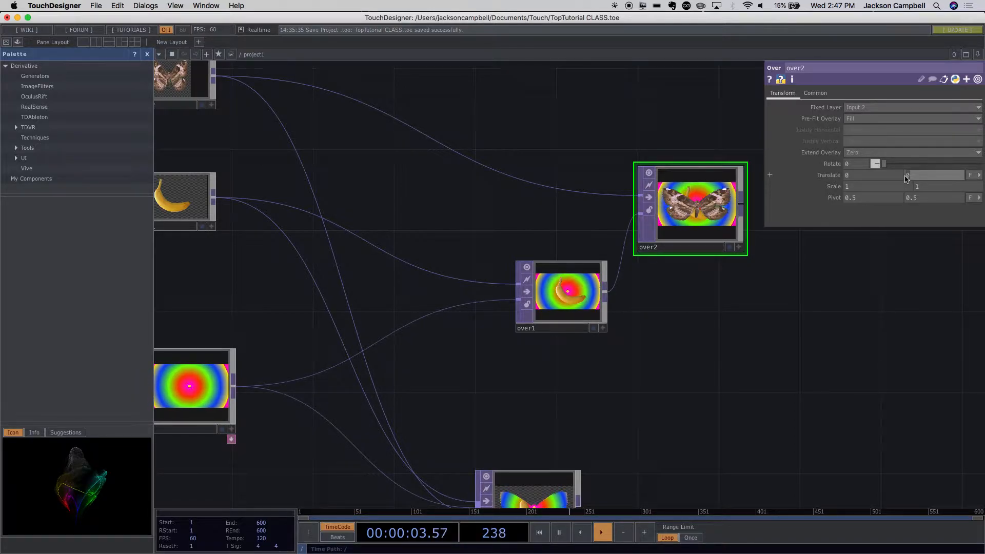
key("Return")
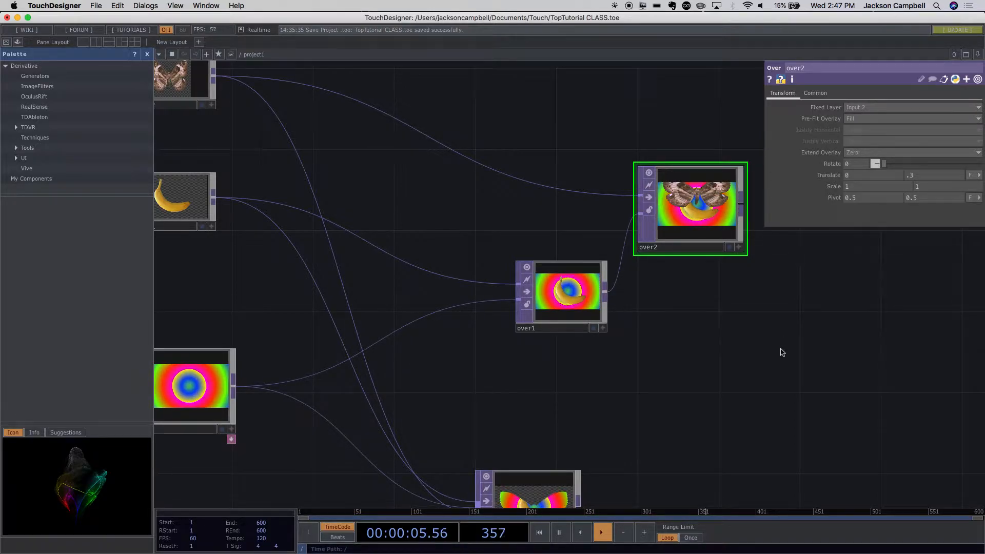
- Examine how the raised butterfly layers over the banana and ramp in over2, and review the chain back to the source images
scroll(701, 221, "up", 5)
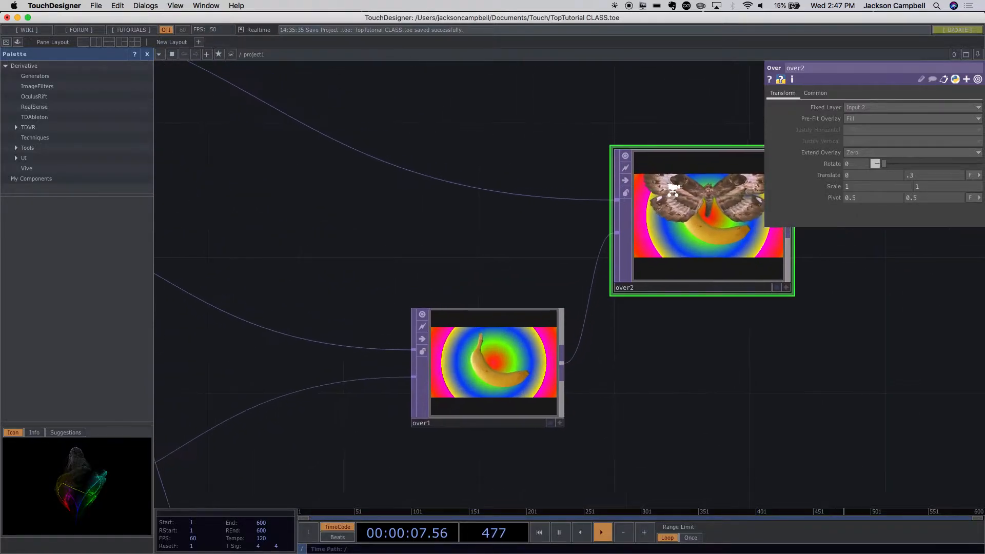
left_click_drag(758, 347, 627, 320)
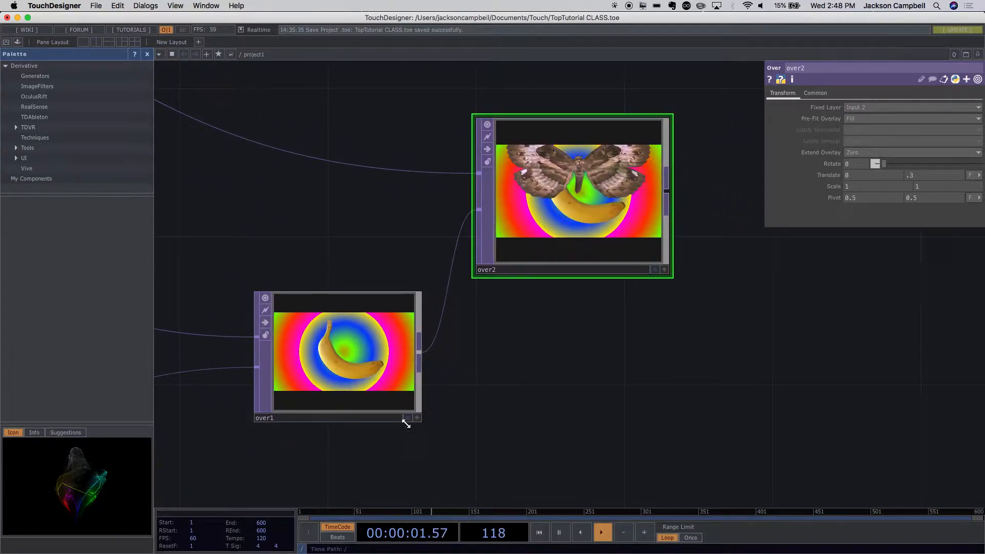
scroll(494, 336, "down", 5)
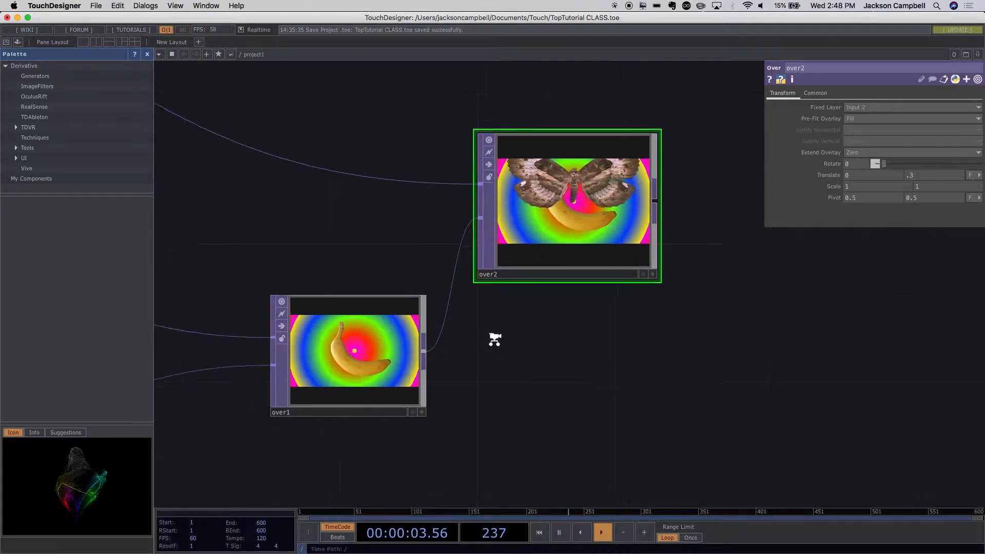
scroll(495, 336, "up", 3)
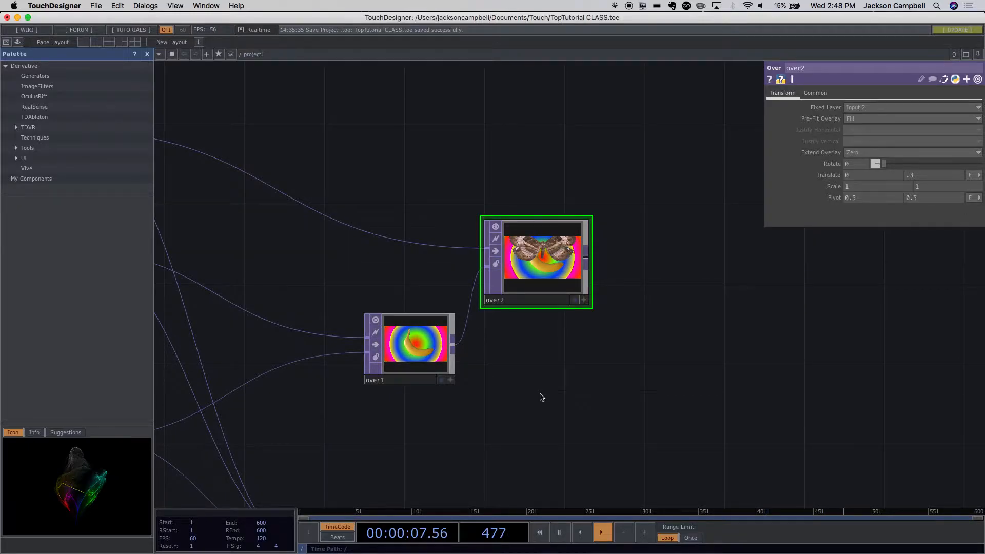
scroll(536, 393, "up", 4)
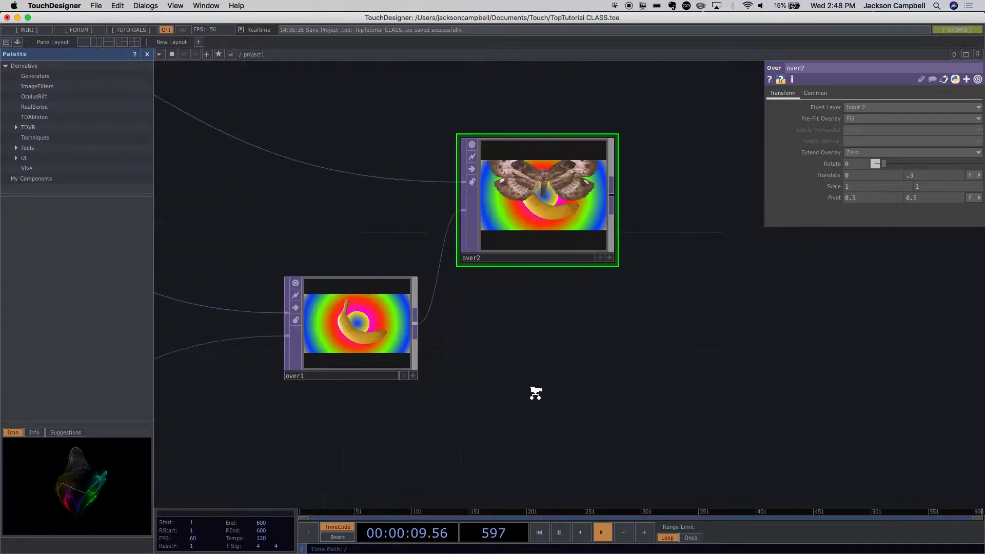
scroll(537, 393, "down", 4)
scroll(536, 394, "down", 3)
scroll(537, 393, "up", 1)
left_click_drag(593, 394, 763, 420)
left_click_drag(475, 273, 510, 226)
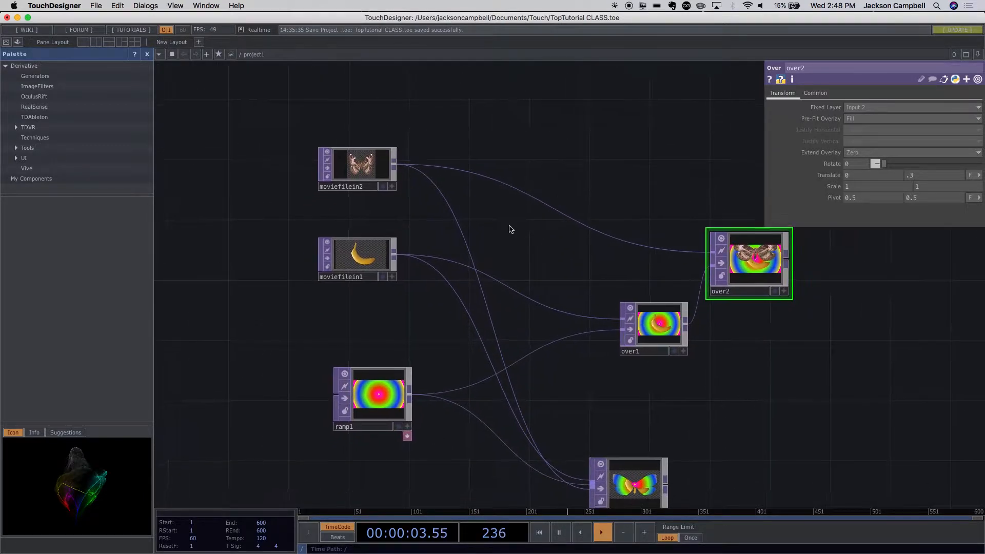
left_click(372, 173)
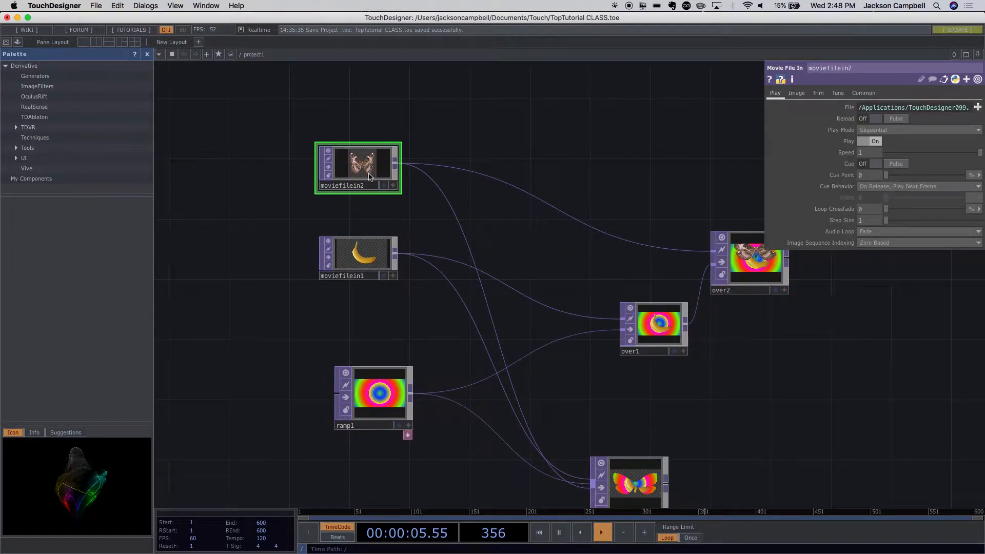
left_click(363, 387)
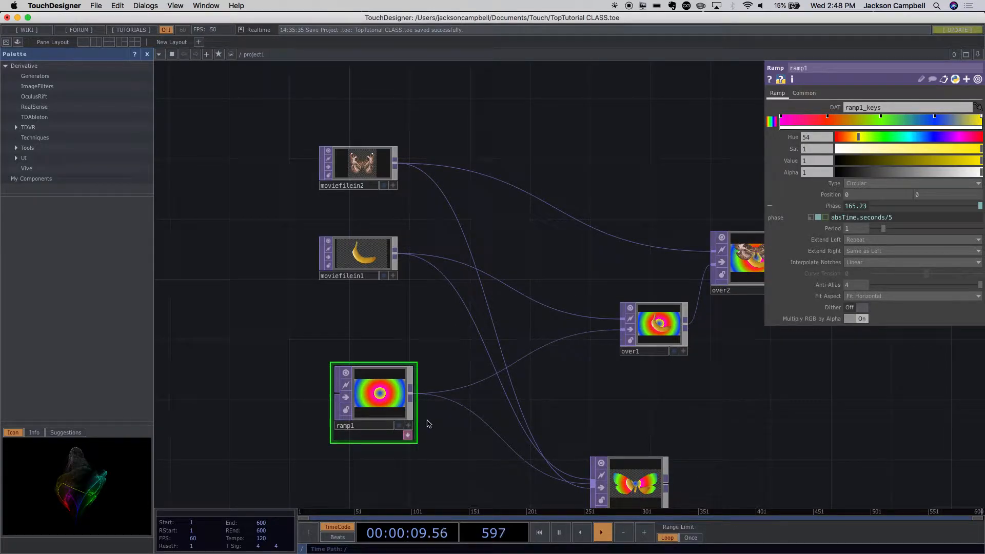
key("super+c")
key("super+v")
scroll(407, 262, "down", 5)
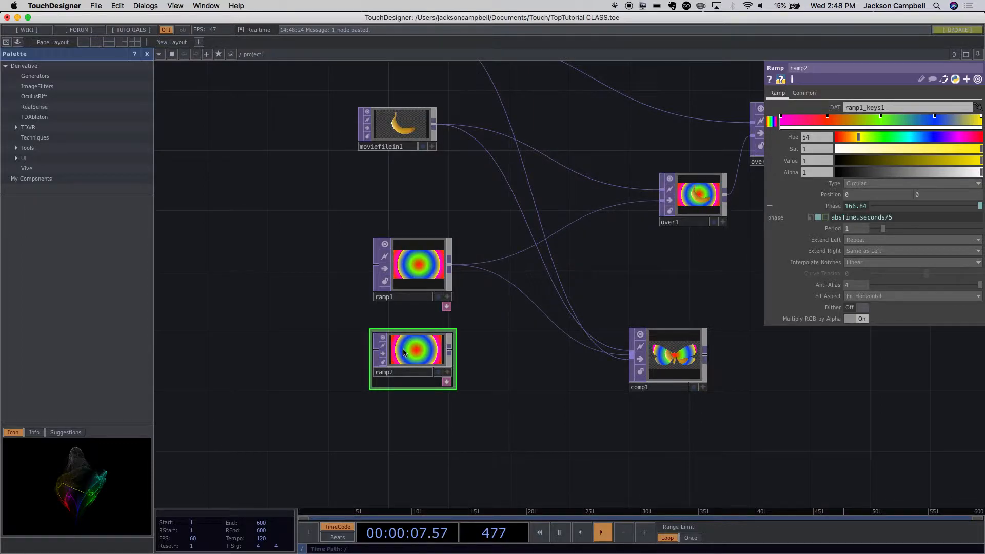
key("Delete")
- Reposition over2 slightly further right of over1, and compare its chain with the comp1 composite
left_click_drag(399, 388, 216, 400)
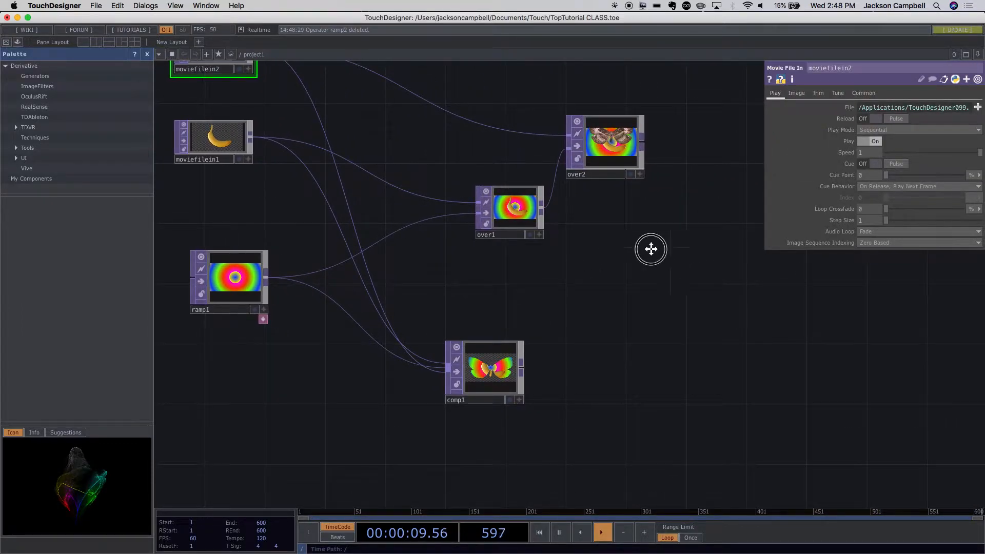
left_click_drag(651, 250, 695, 257)
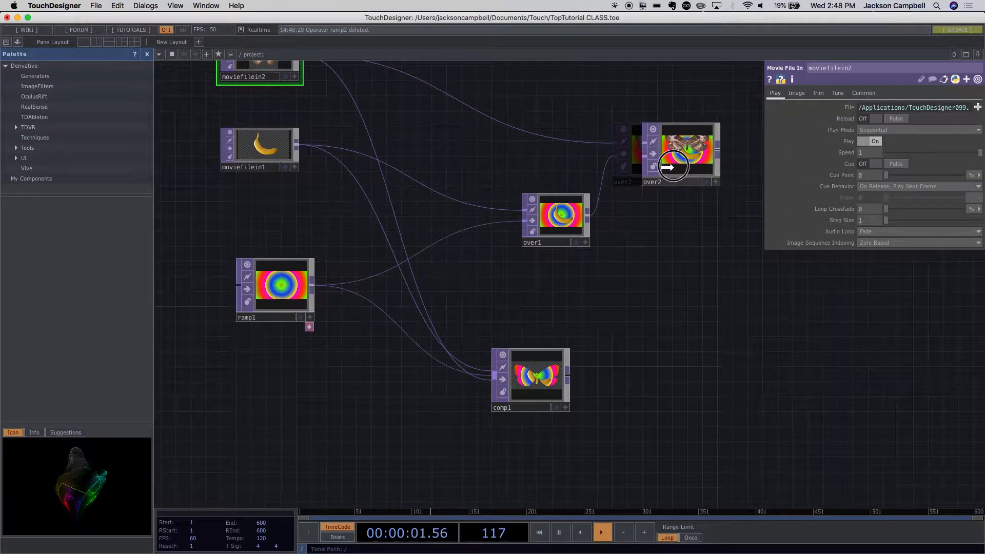
left_click_drag(721, 222, 709, 284)
scroll(697, 301, "up", 1)
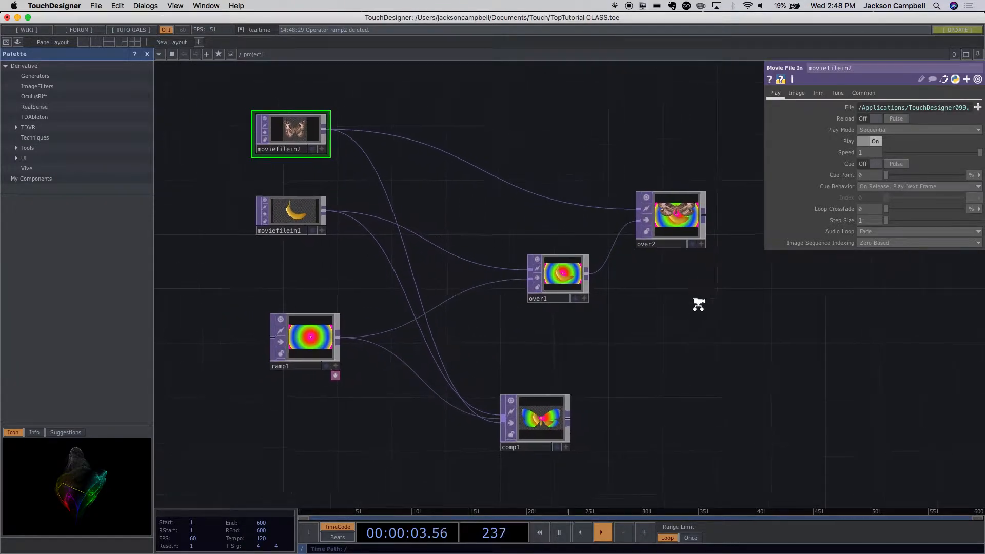
scroll(642, 345, "up", 5)
left_click_drag(642, 345, 681, 189)
scroll(655, 271, "down", 5)
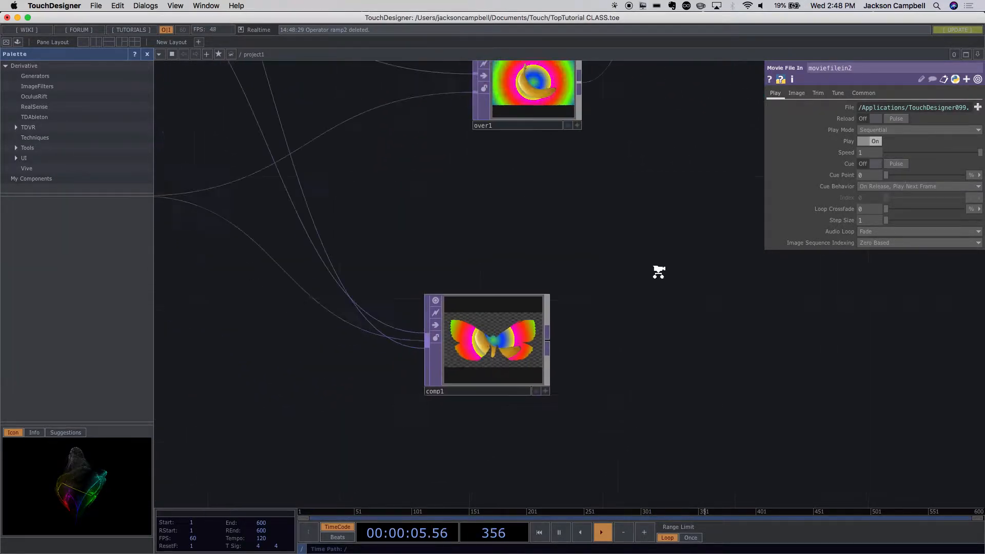
left_click_drag(457, 333, 507, 326)
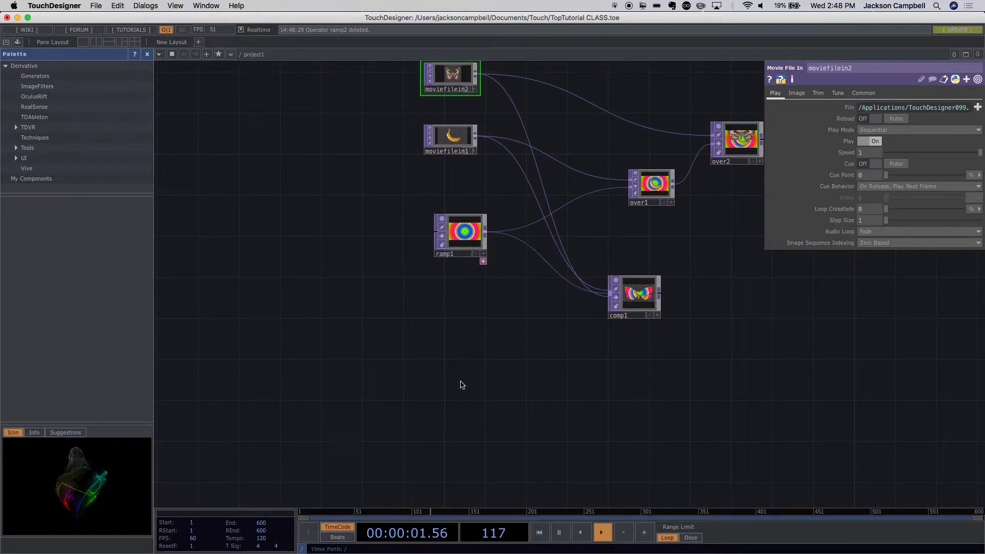
- Add a Noise TOP in the empty area below ramp1 and inspect its pattern
key("Tab")
type("no")
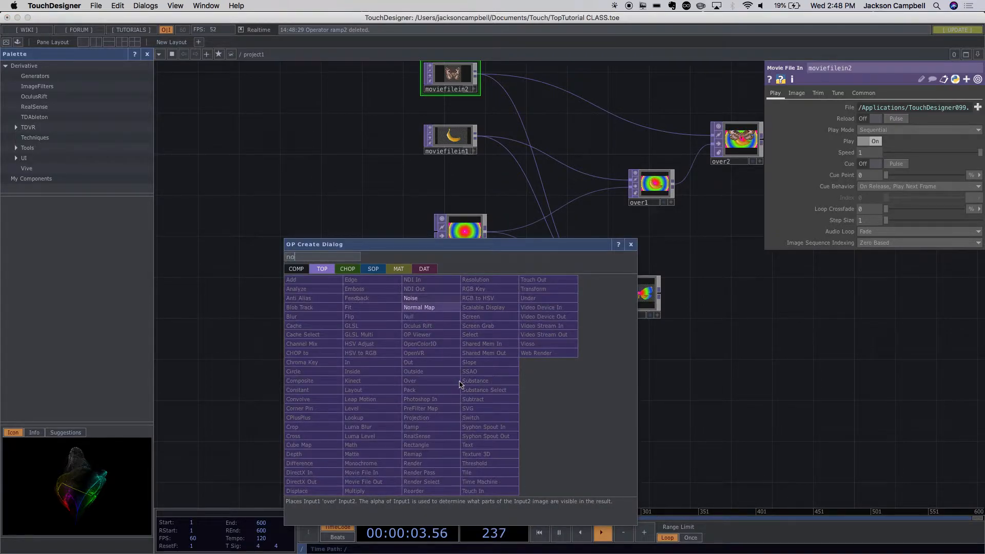
key("Return")
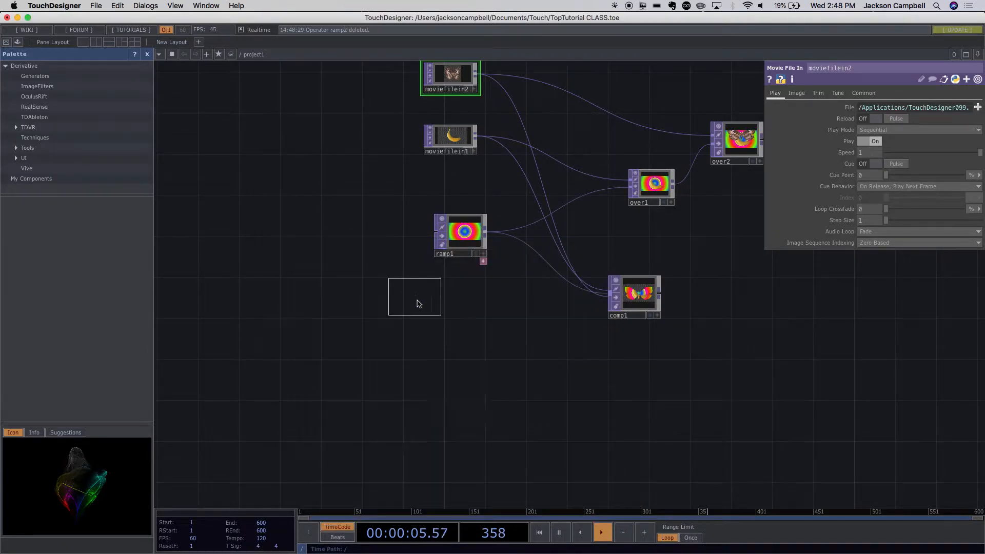
left_click(451, 365)
scroll(434, 397, "up", 4)
scroll(434, 397, "up", 5)
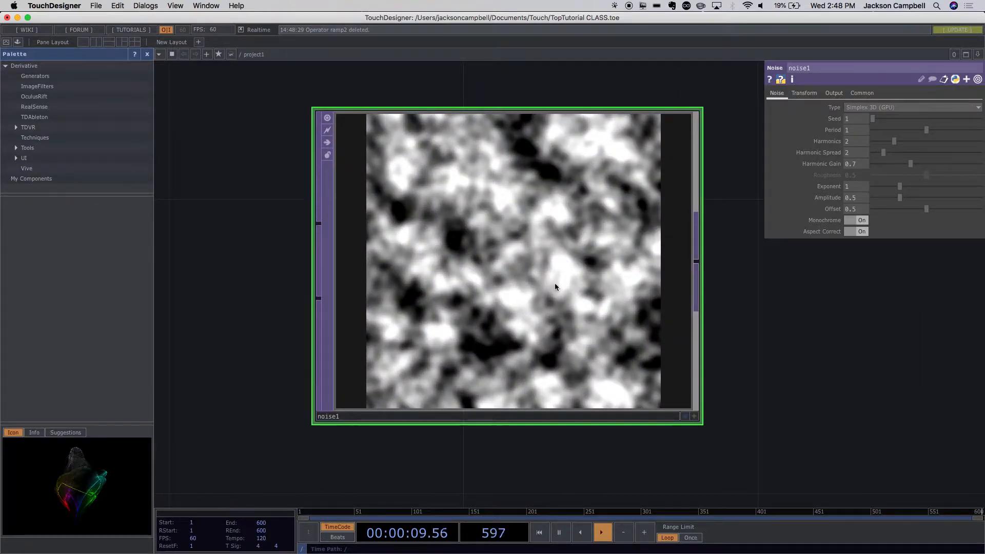
scroll(756, 372, "down", 2)
scroll(756, 372, "down", 3)
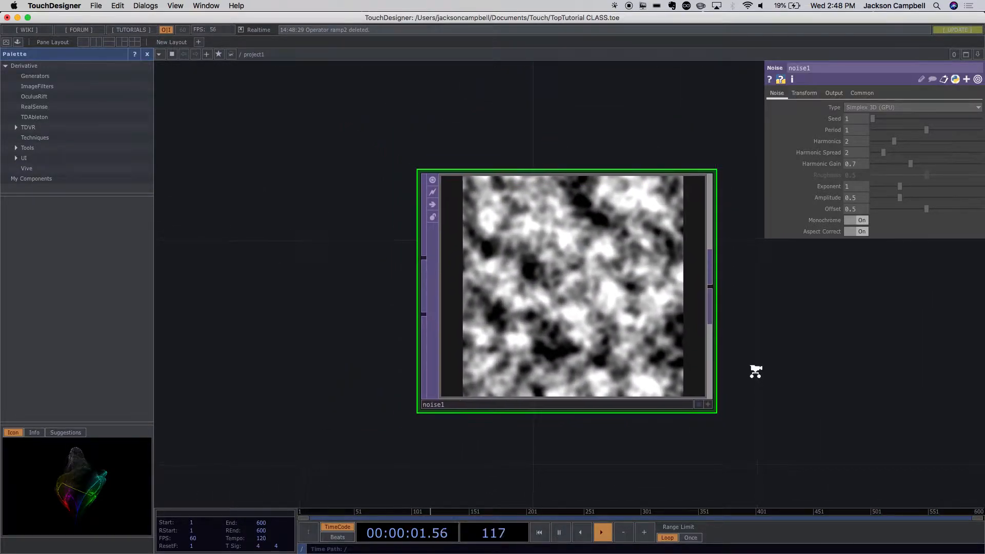
- Try the Perlin 2D (GPU) type on noise1, and set its type to Perlin 3D (GPU)
left_click(893, 107)
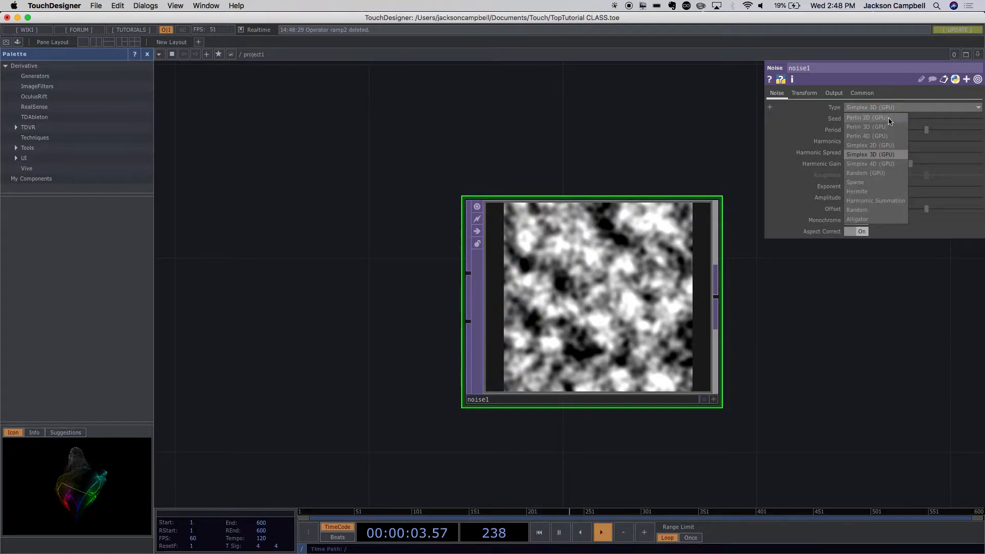
left_click(888, 119)
left_click(872, 108)
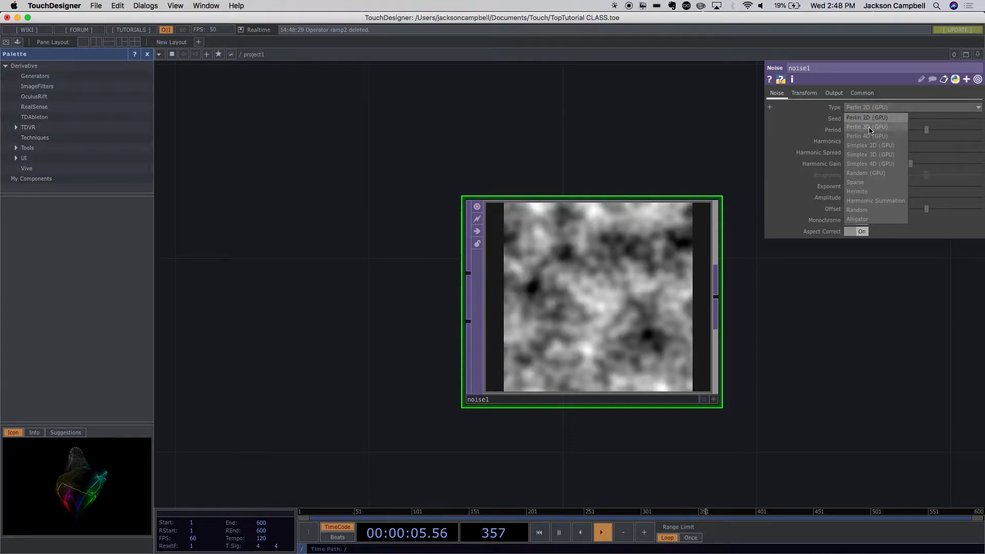
left_click(870, 127)
left_click(869, 109)
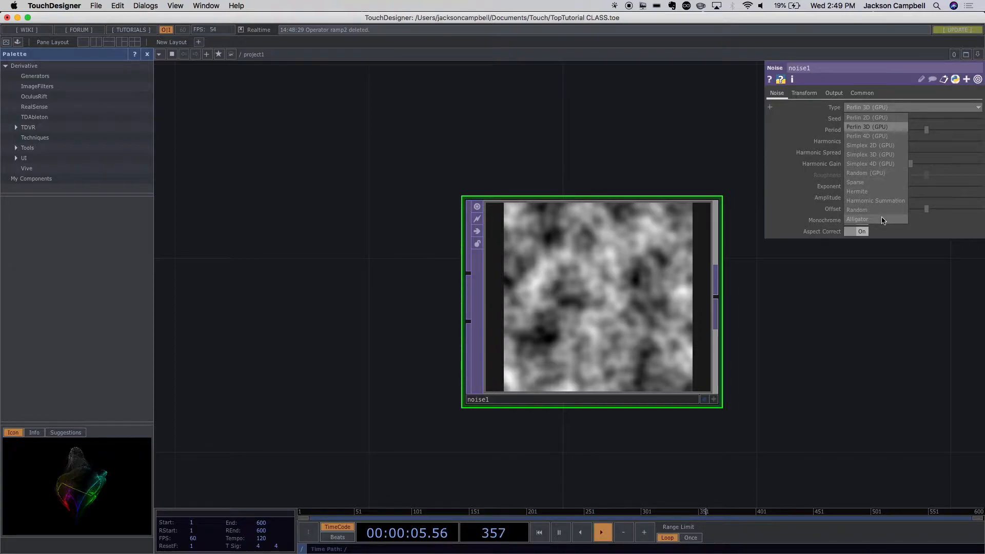
left_click_drag(512, 154, 510, 153)
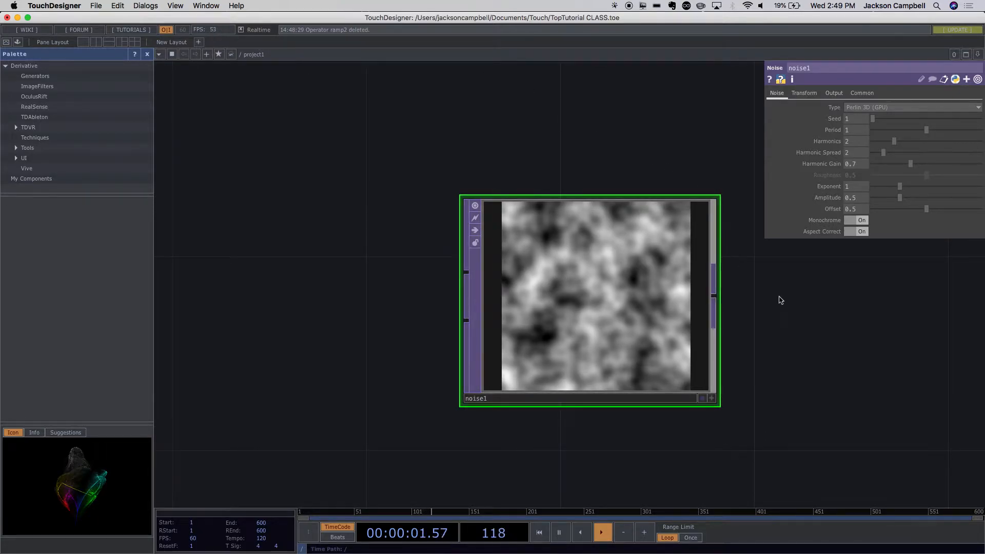
- Switch noise1 to Simplex 3D (GPU) for comparison, and return its type to Perlin 3D (GPU)
left_click(894, 110)
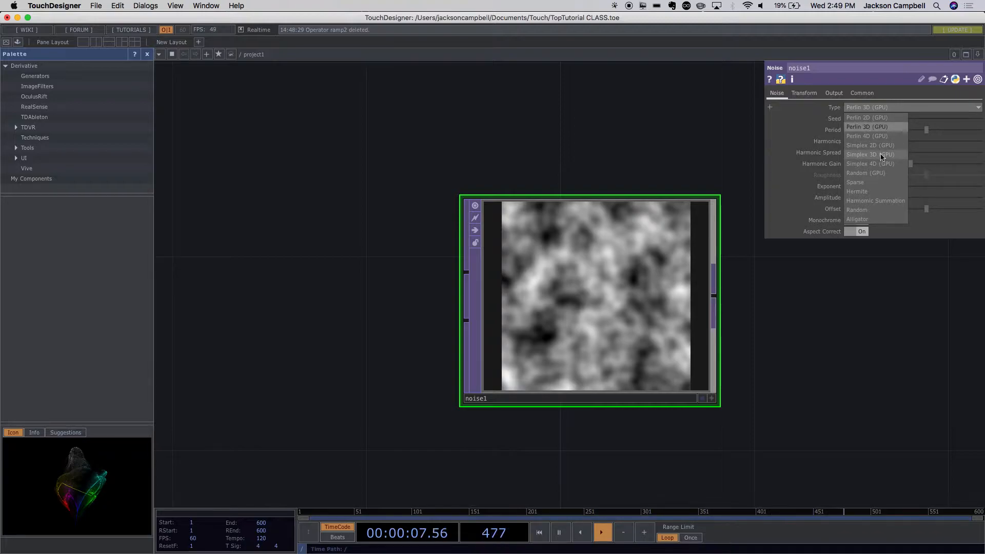
left_click(881, 127)
left_click(873, 109)
left_click(875, 155)
left_click(864, 110)
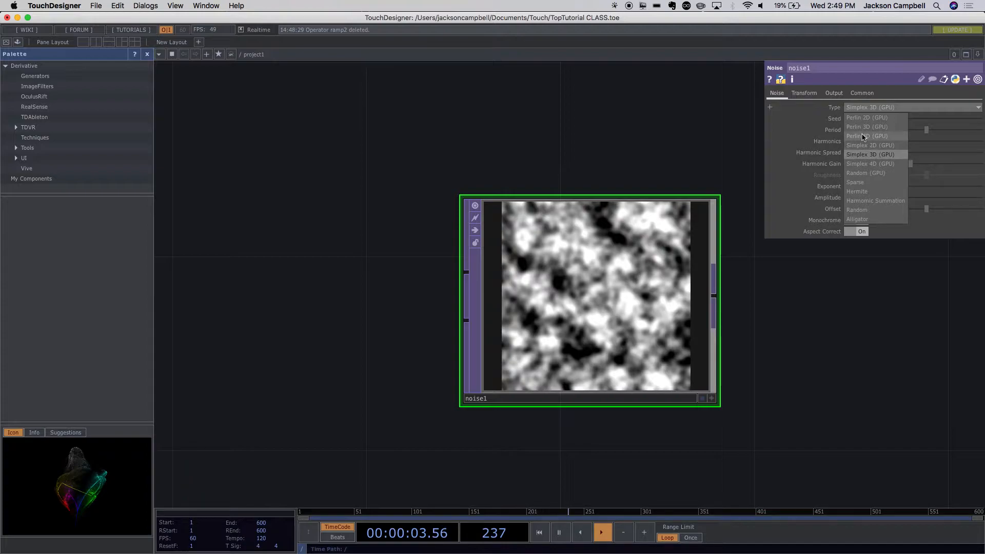
left_click(865, 127)
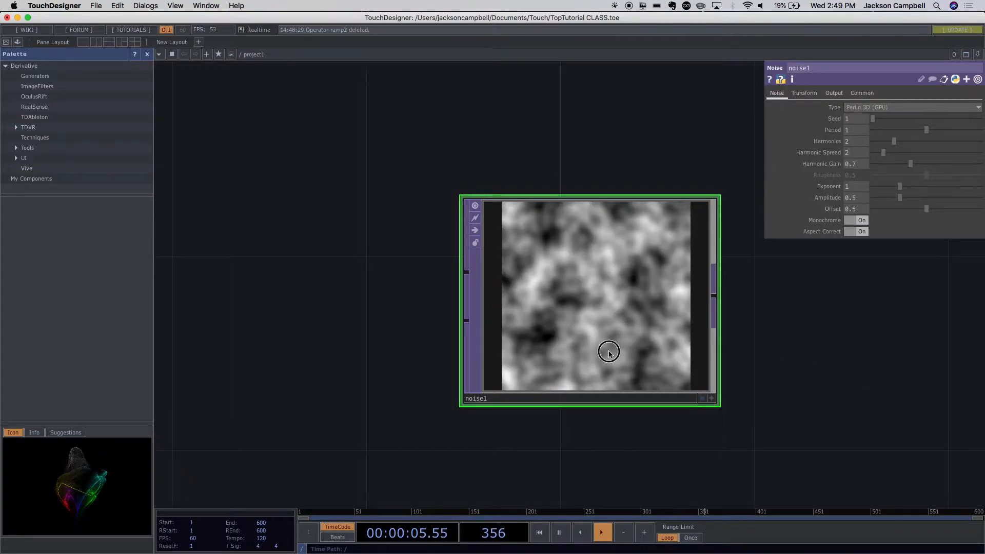
left_click_drag(608, 347, 511, 335)
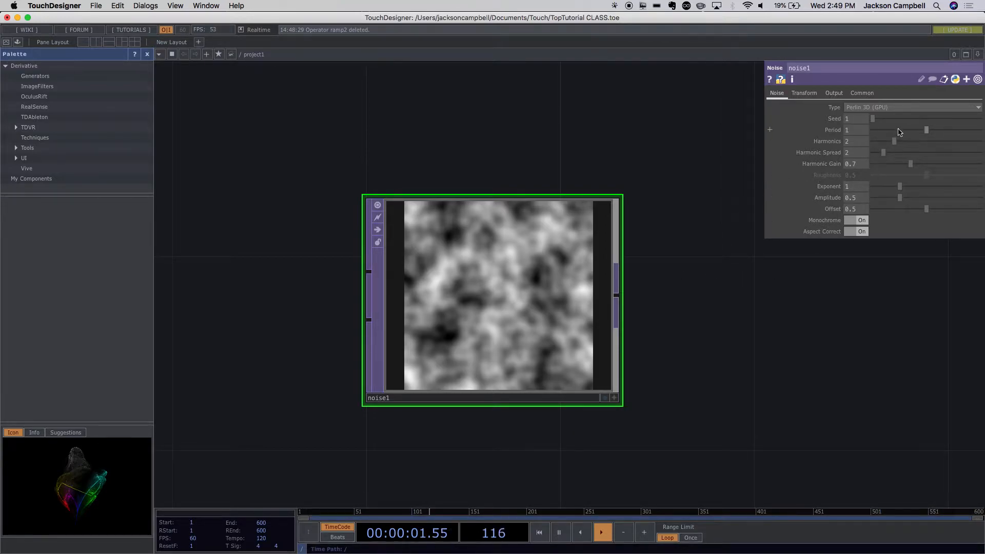
- Raise noise1's Period to 2 for comparison, and set it to 6 for a much softer, larger pattern
left_click_drag(927, 133, 981, 133)
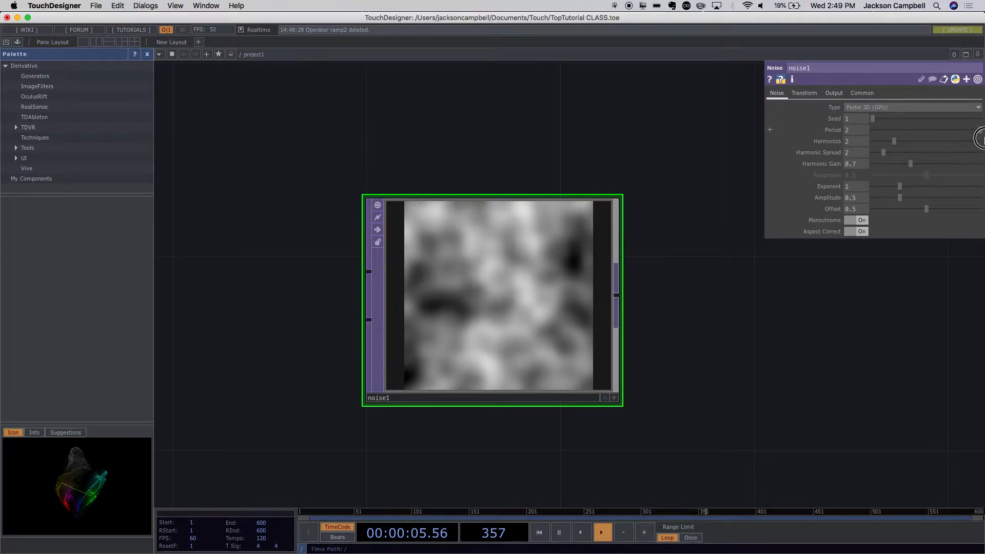
left_click(832, 131)
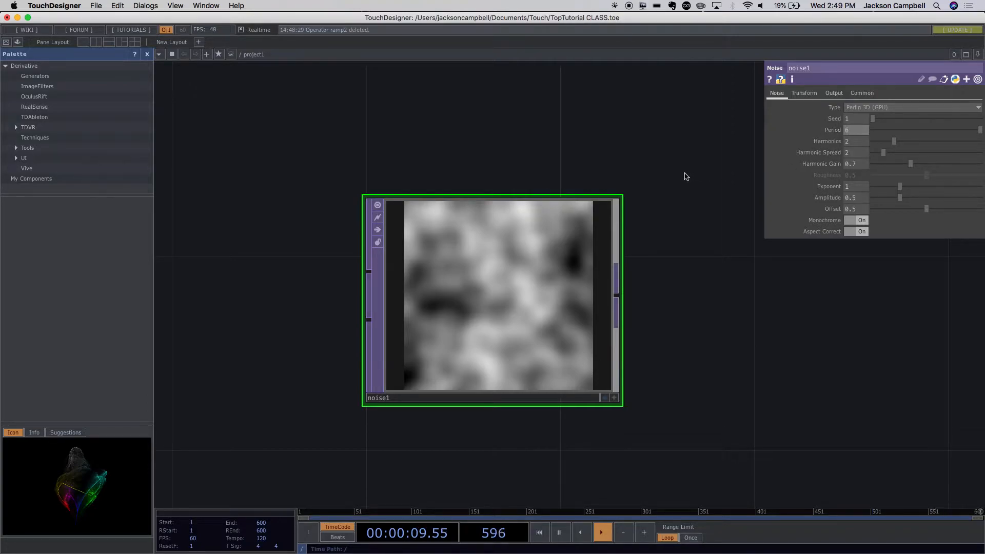
type("6")
key("Return")
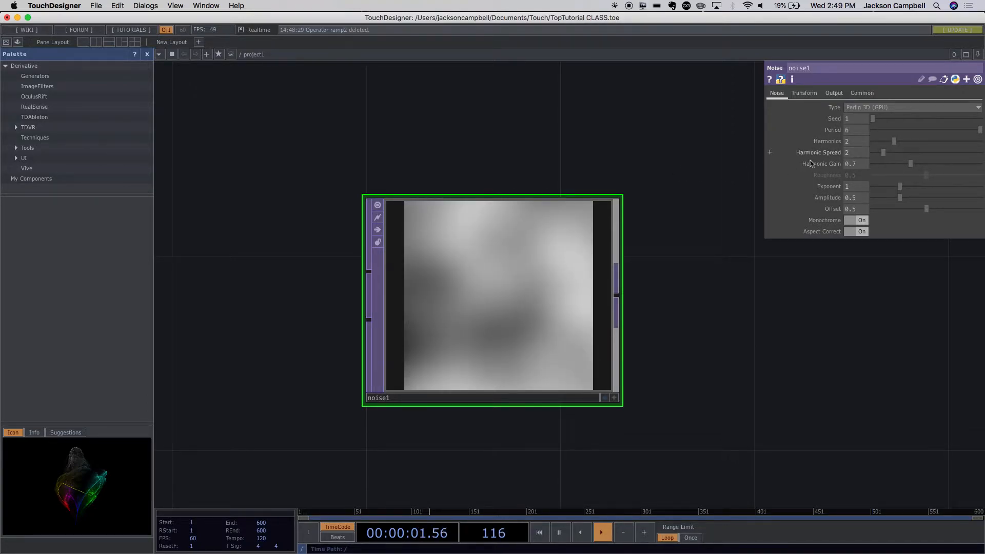
- Animate noise1 by giving its Z translate the expression absTime.frame
left_click_drag(539, 283, 402, 328)
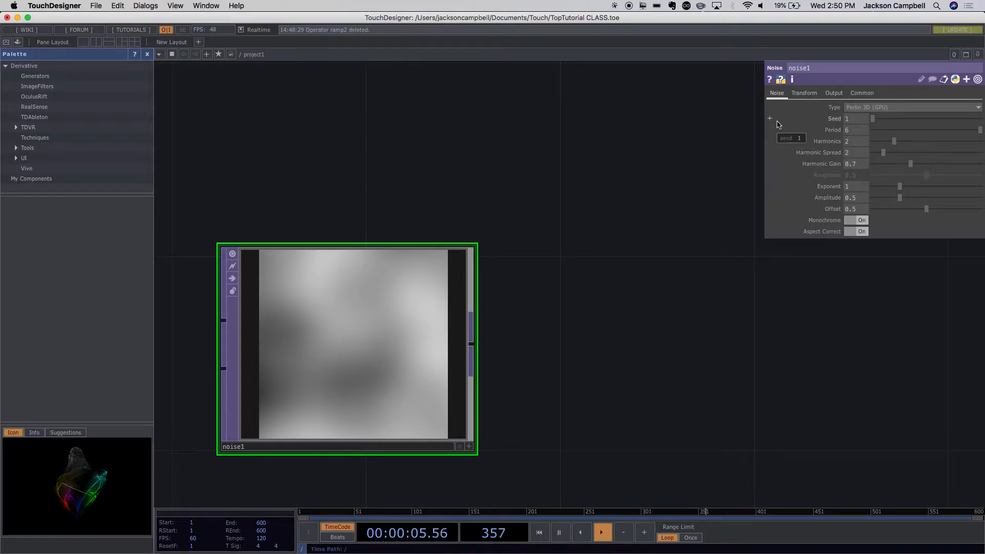
left_click(804, 94)
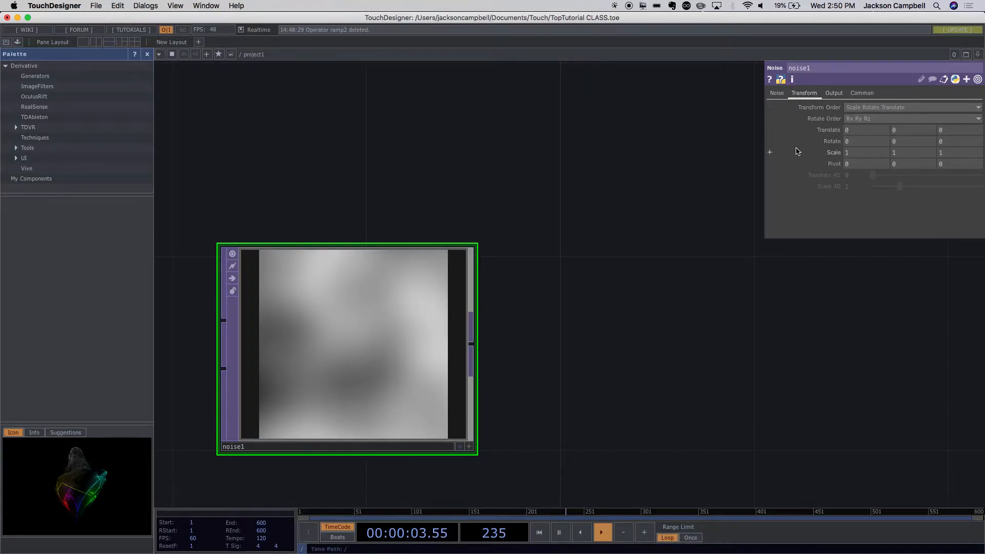
left_click(770, 130)
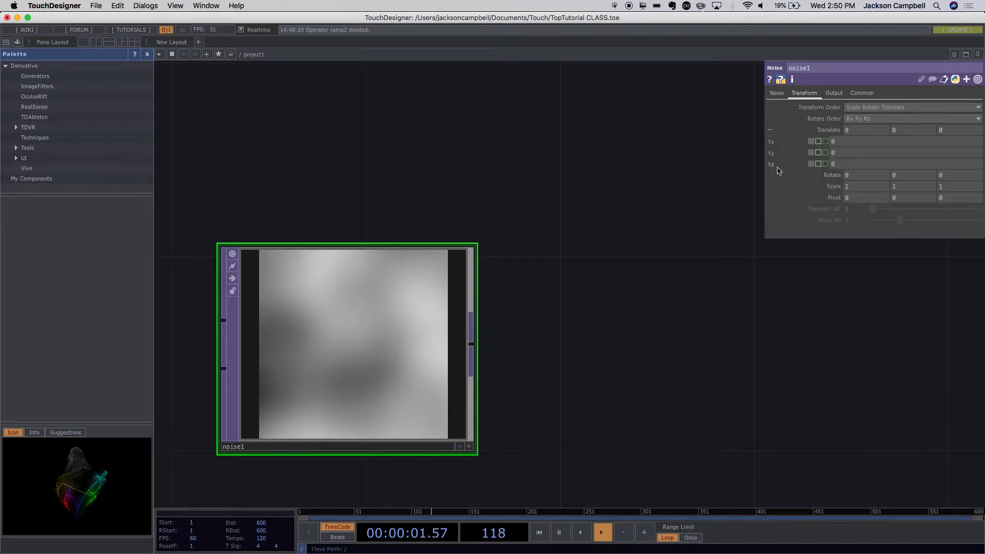
left_click(818, 164)
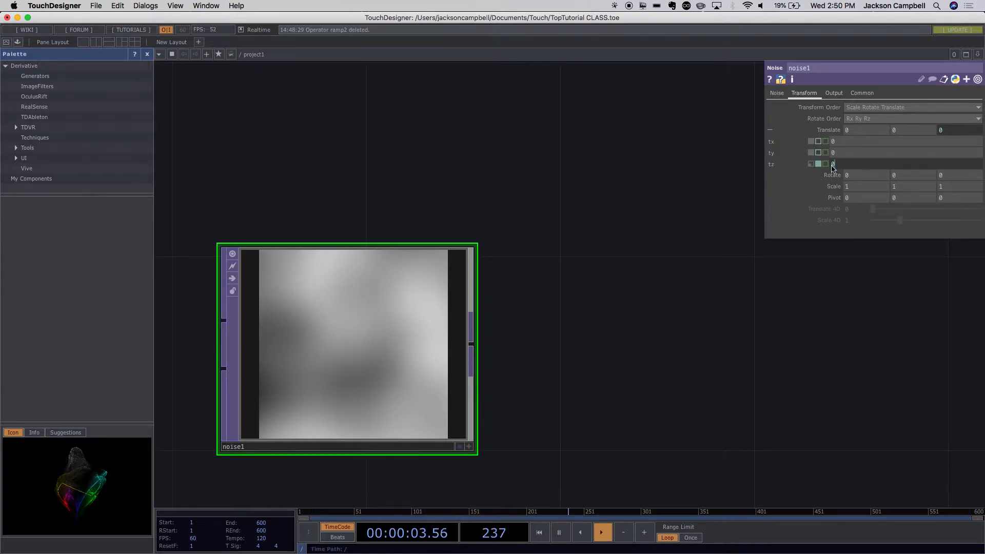
left_click(821, 165)
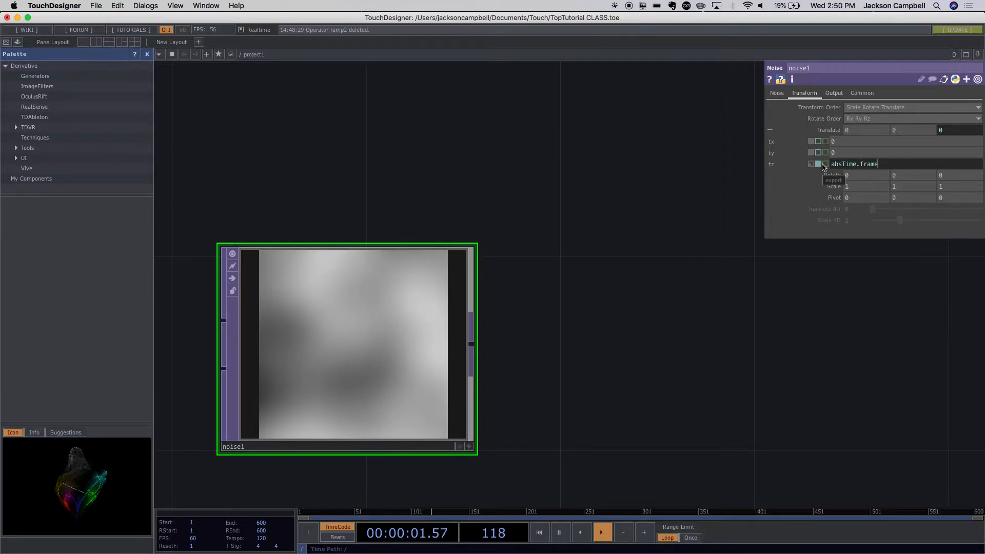
- Change noise1's Z translate expression to absTime.seconds, and slow the motion down with absTime.seconds/3
left_click(875, 164)
double_click(864, 166)
type("s")
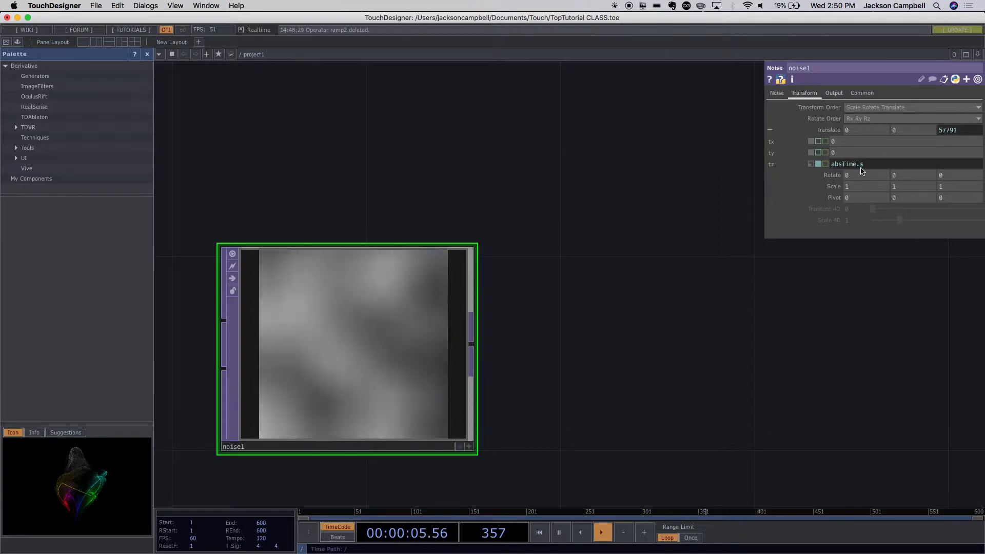
type("econds")
key("Return")
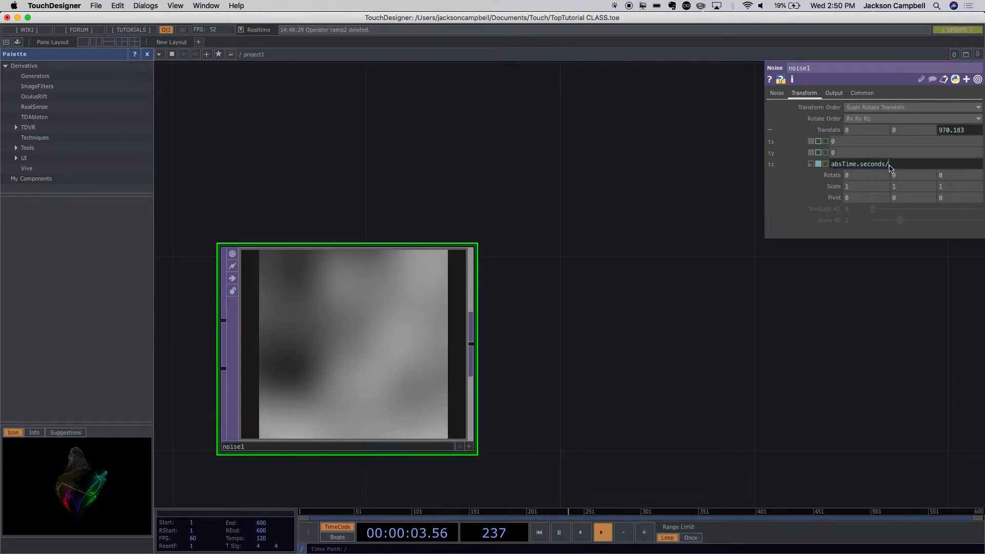
type("/3")
key("Return")
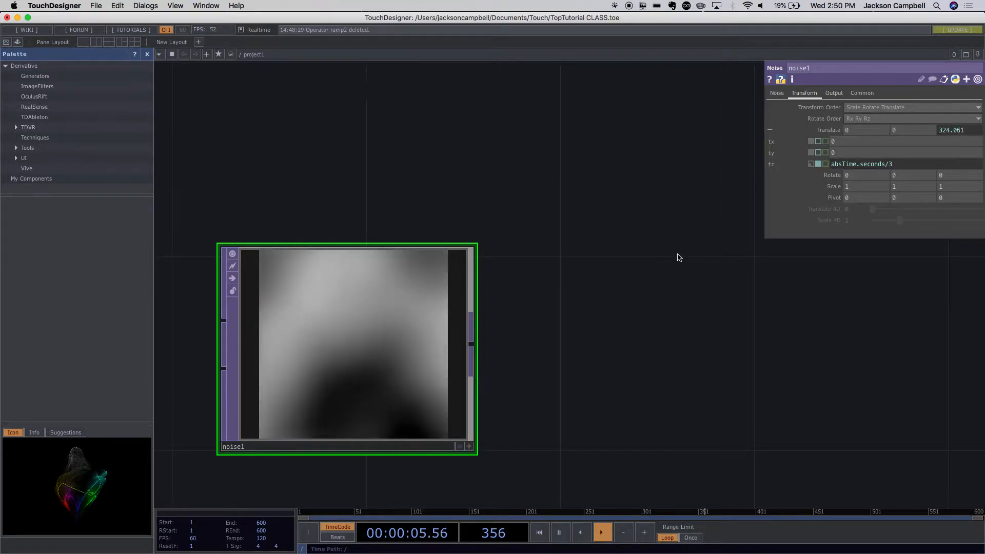
- Examine noise1's animated pattern from a distance and up close
left_click_drag(611, 309, 613, 348)
scroll(613, 349, "down", 5)
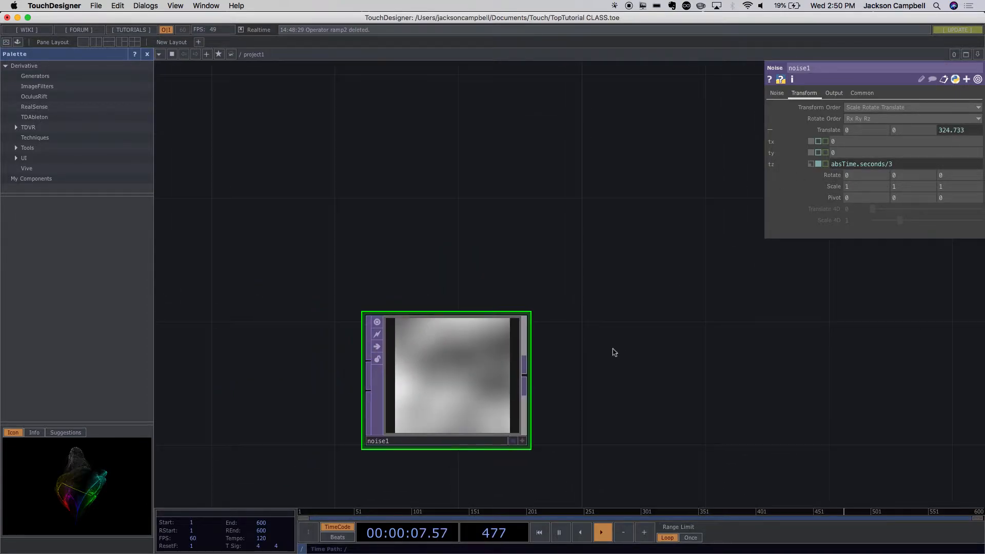
scroll(613, 349, "down", 2)
left_click_drag(524, 385, 652, 243)
left_click_drag(722, 346, 600, 400)
scroll(607, 306, "up", 5)
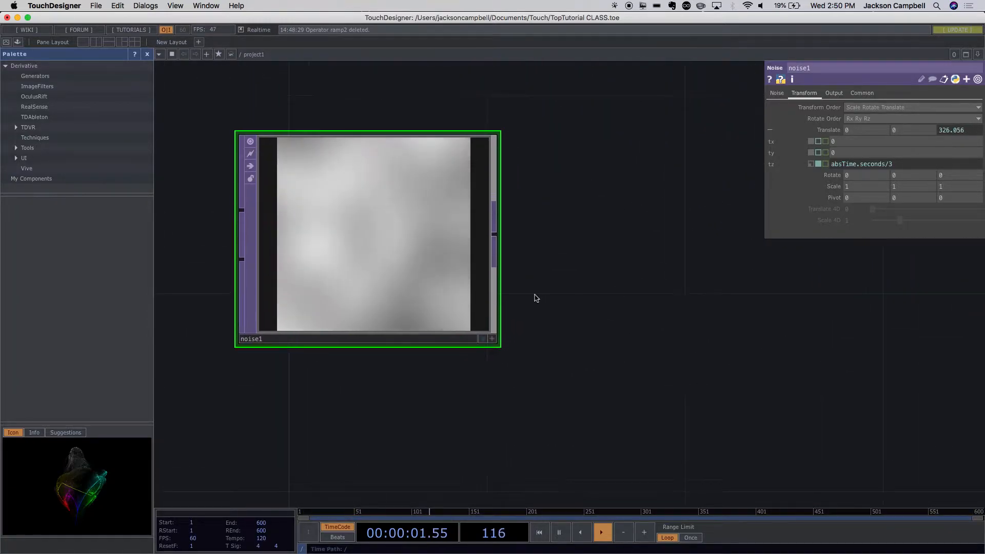
left_click_drag(371, 285, 434, 290)
left_click_drag(635, 321, 581, 401)
- Add a Displace TOP in the empty area between noise1 and comp1, and position it slightly above noise1's level
scroll(603, 371, "down", 5)
left_click_drag(487, 370, 491, 422)
left_click_drag(536, 320, 426, 181)
left_click_drag(394, 278, 396, 358)
key("Tab")
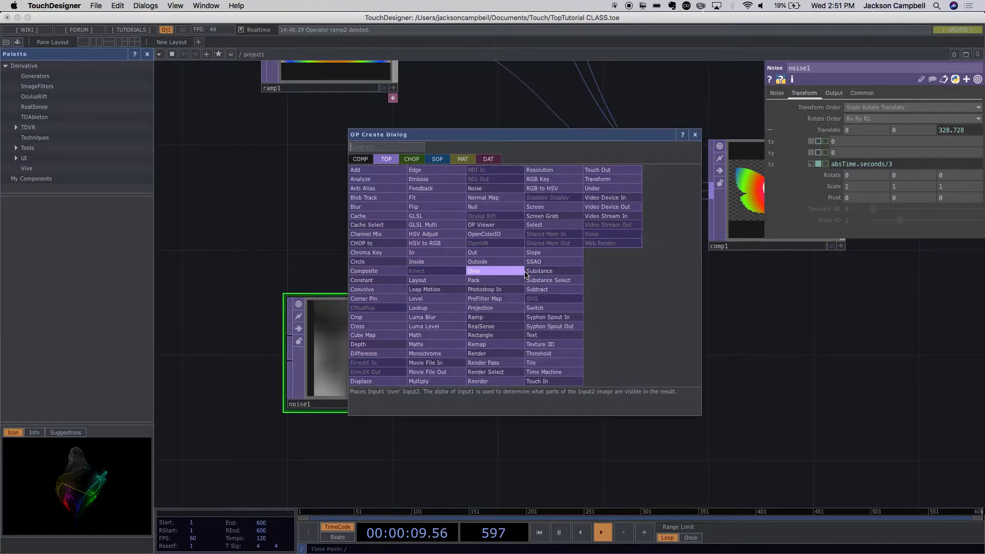
type("di")
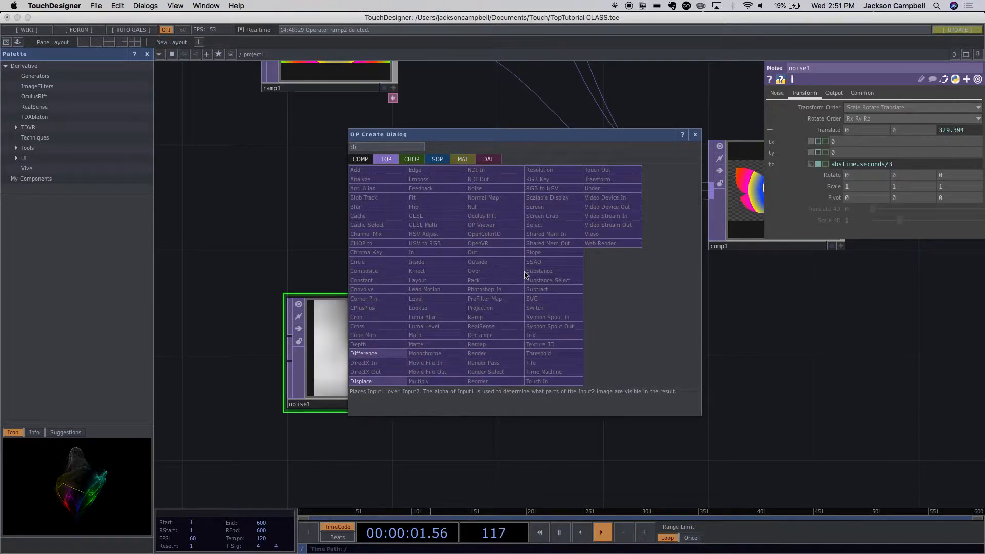
left_click(396, 378)
left_click(567, 263)
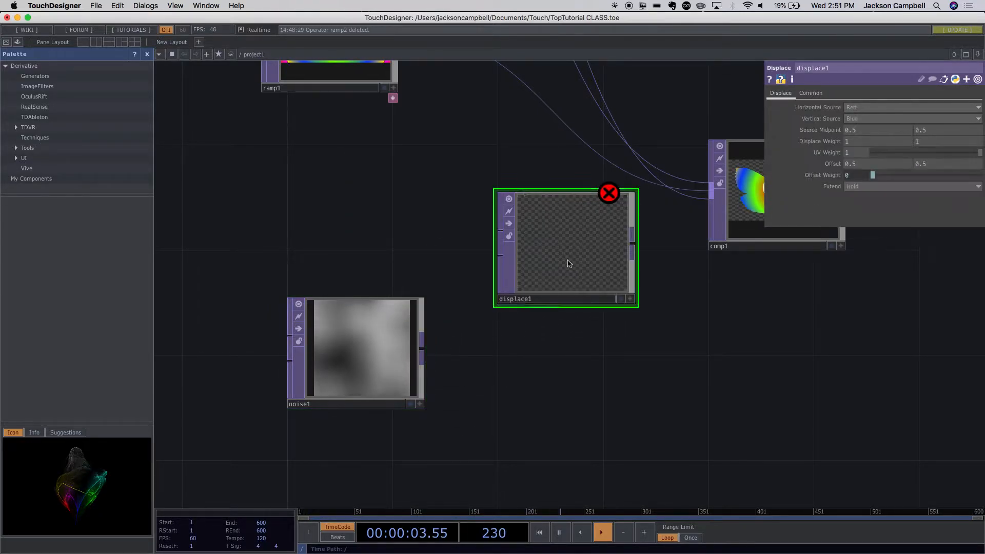
left_click_drag(588, 272, 587, 326)
left_click_drag(601, 431, 578, 497)
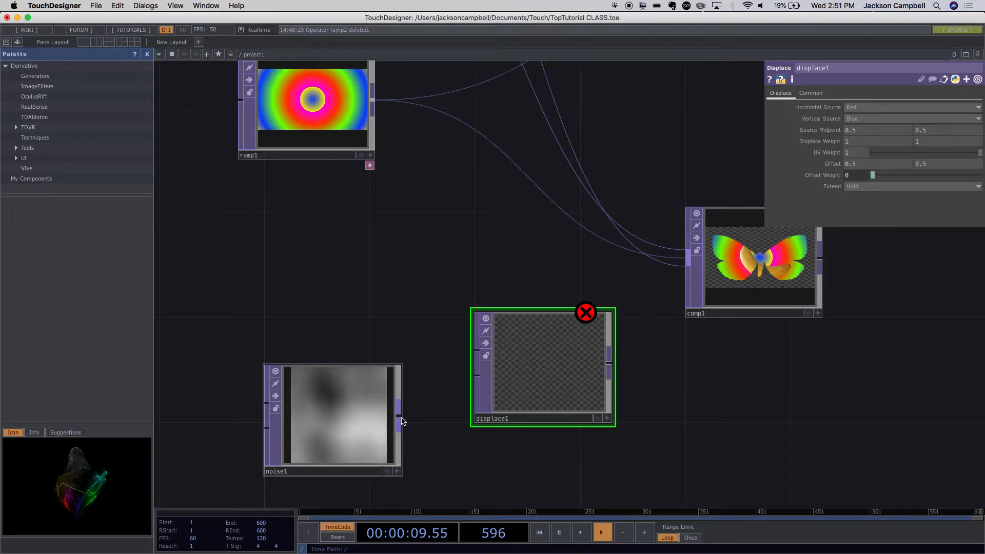
- Add a Video Device In TOP for the webcam feed, and position it between ramp1 and noise1
key("Tab")
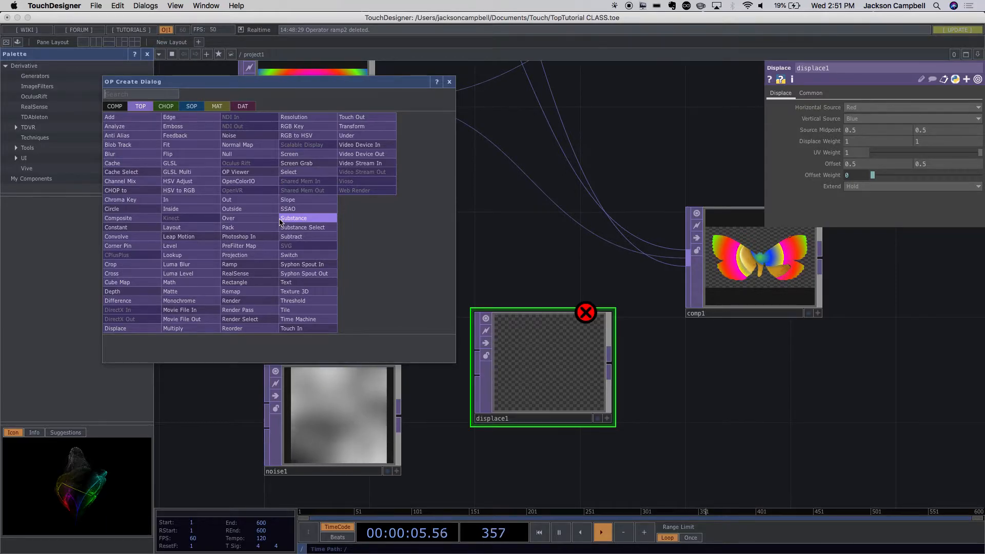
left_click(370, 146)
left_click(286, 255)
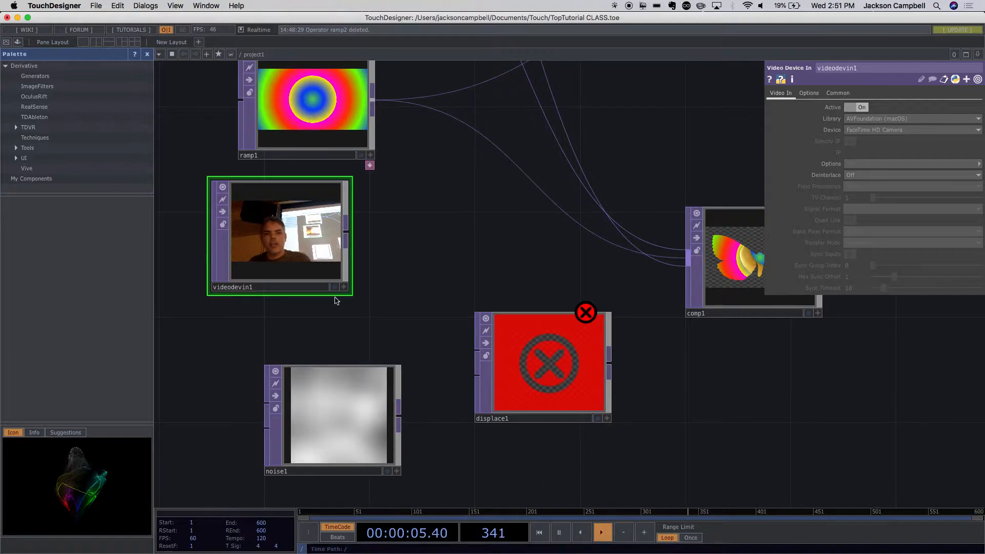
left_click_drag(296, 264, 323, 290)
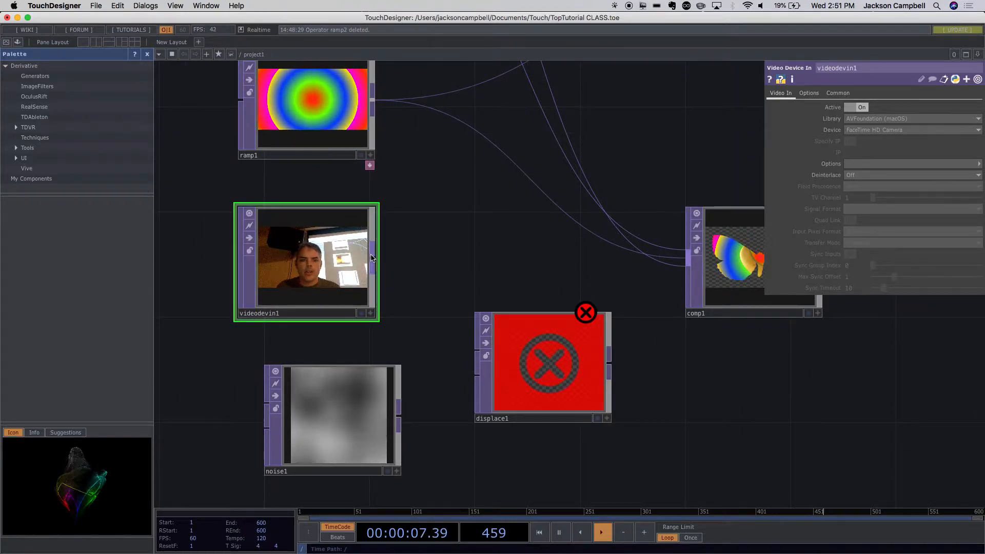
- Connect videodevin1 to displace1's first input and noise1 to its second input, moving displace1 slightly closer to them
left_click(463, 350)
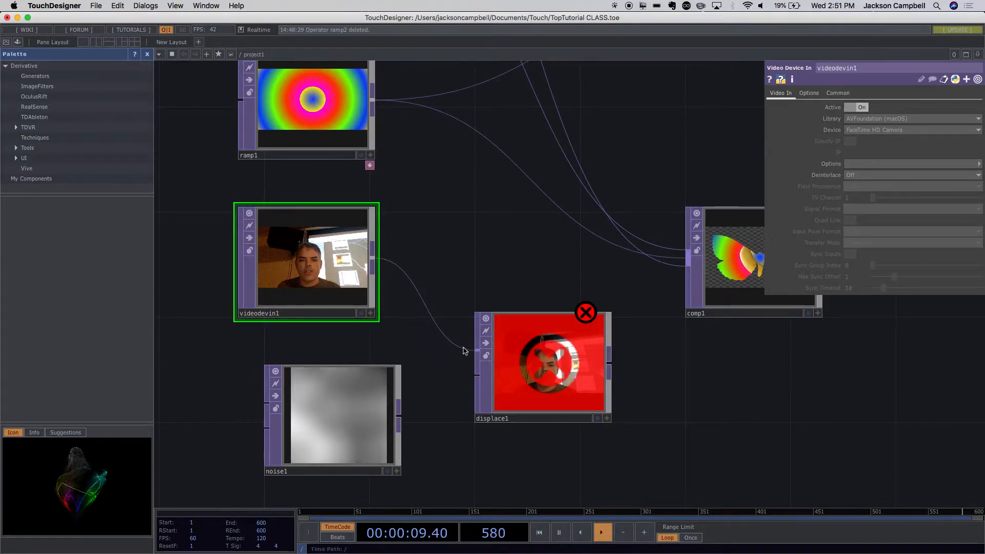
left_click_drag(556, 418, 529, 418)
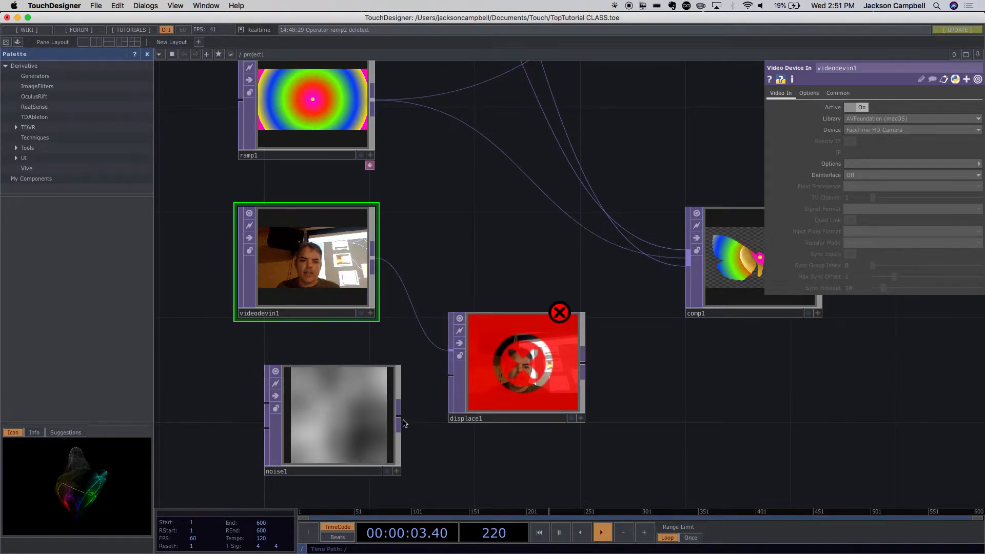
left_click(399, 417)
left_click(455, 378)
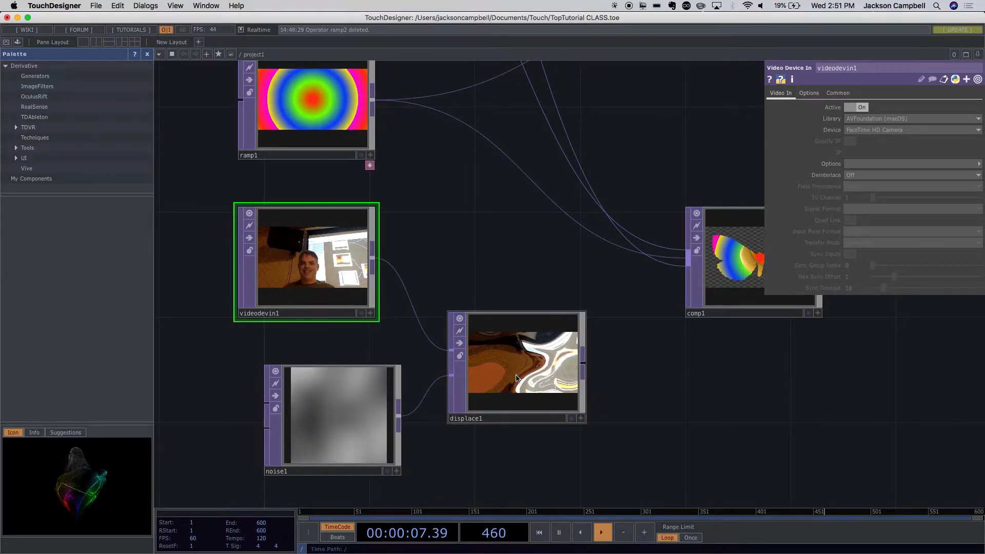
- Inspect displace1's distorted webcam image up close, and look through its Displace and Common parameters
left_click(584, 394)
scroll(586, 395, "up", 4)
scroll(588, 396, "up", 3)
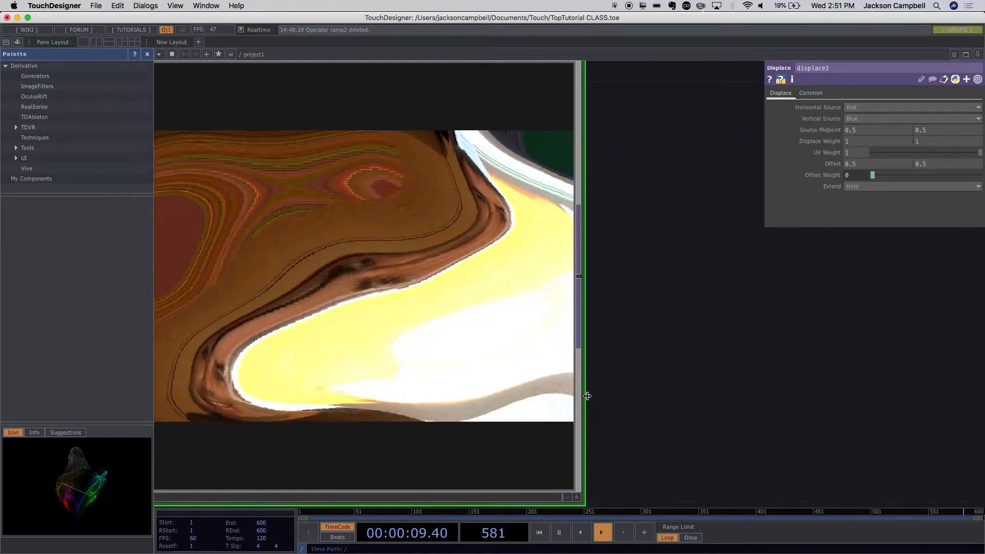
scroll(588, 398, "down", 6)
scroll(586, 395, "down", 5)
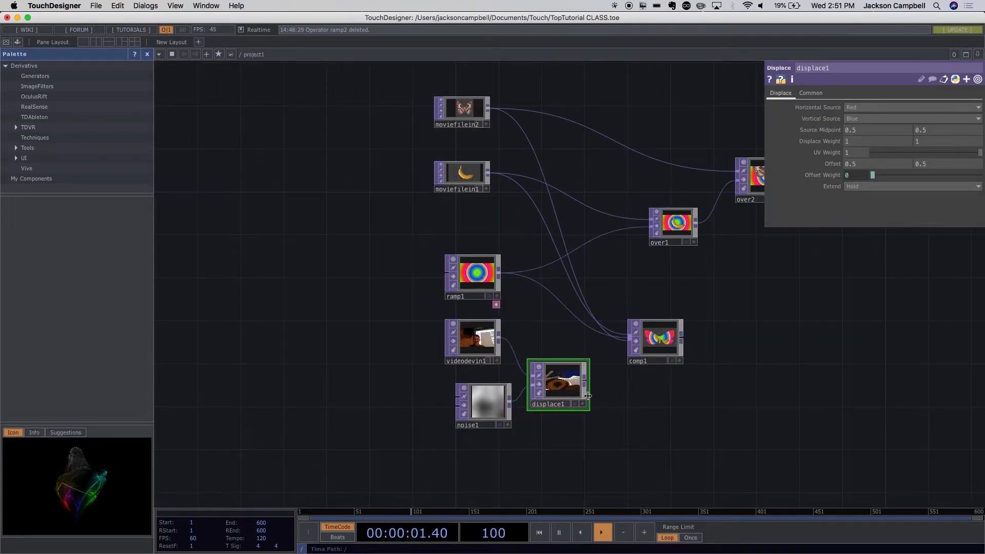
scroll(585, 399, "up", 6)
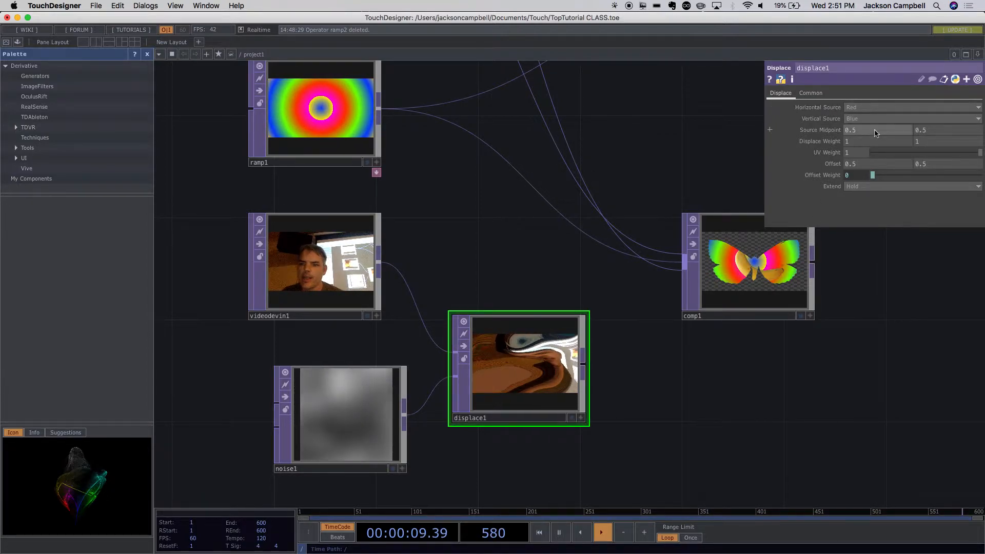
left_click(810, 94)
left_click(781, 93)
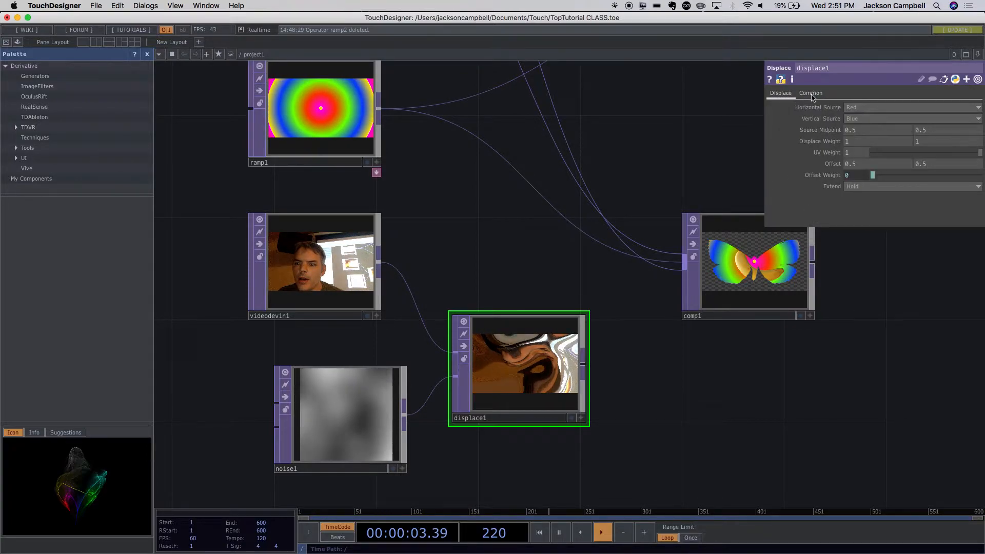
- Look through noise1's Noise, Transform and Output parameters while watching the displaced webcam image
left_click(326, 404)
left_click(833, 93)
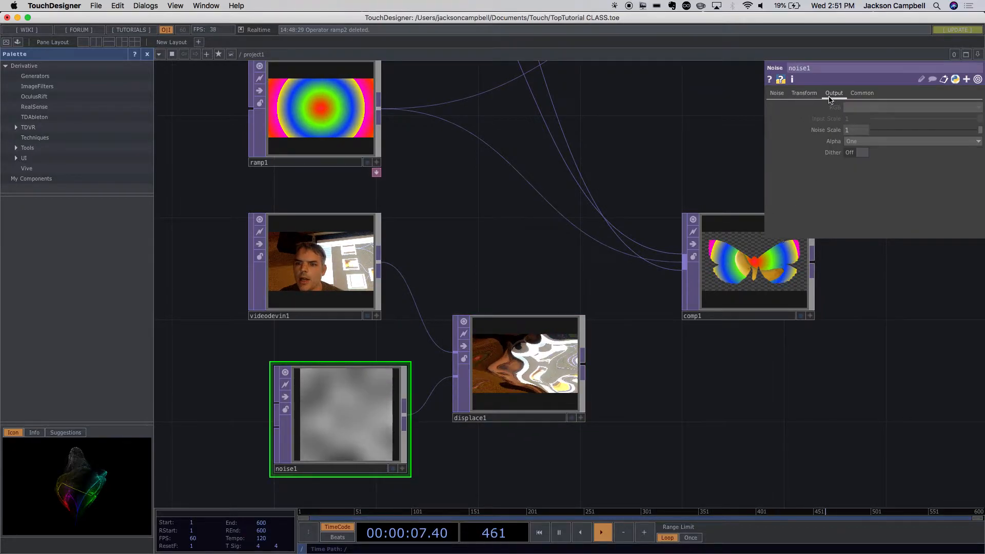
left_click(774, 93)
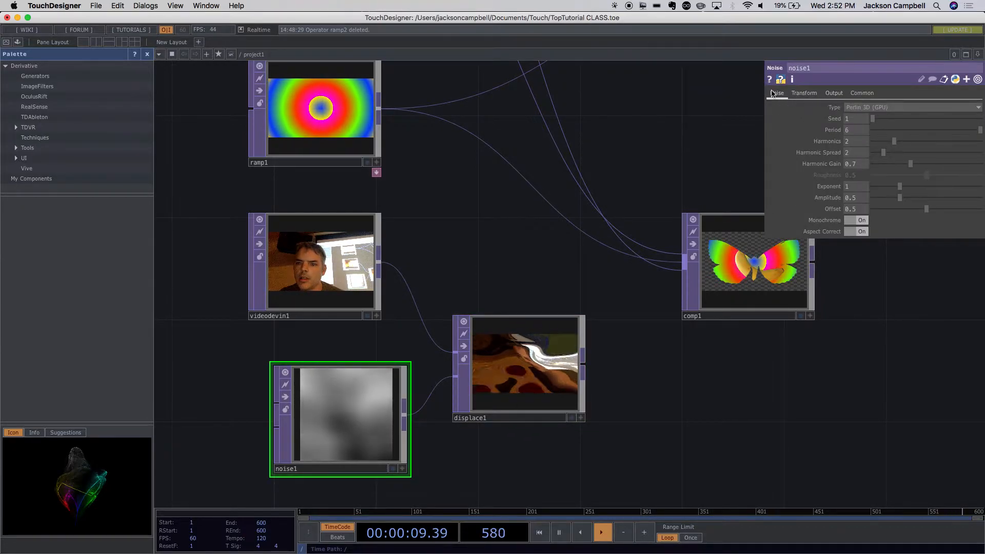
left_click(795, 98)
left_click(777, 93)
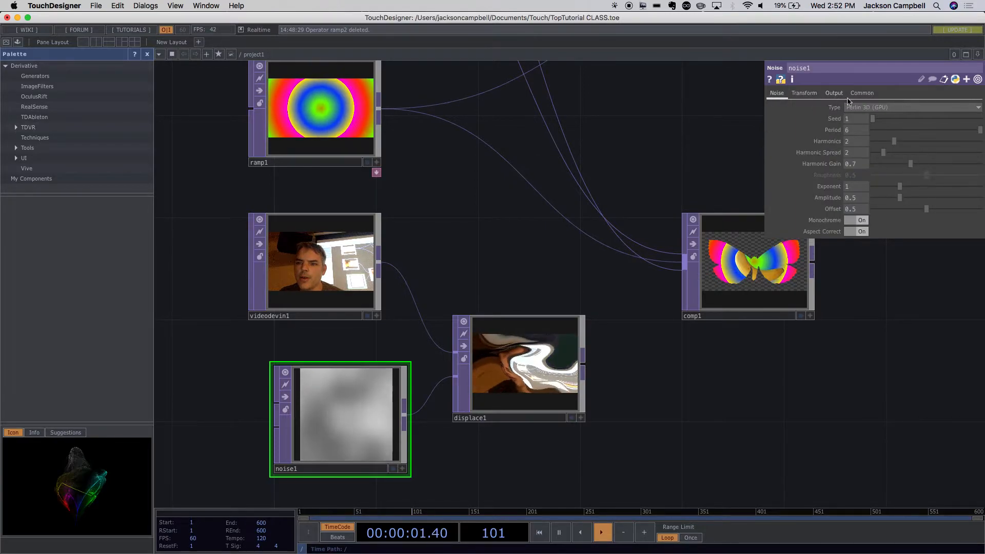
left_click(834, 93)
left_click(833, 94)
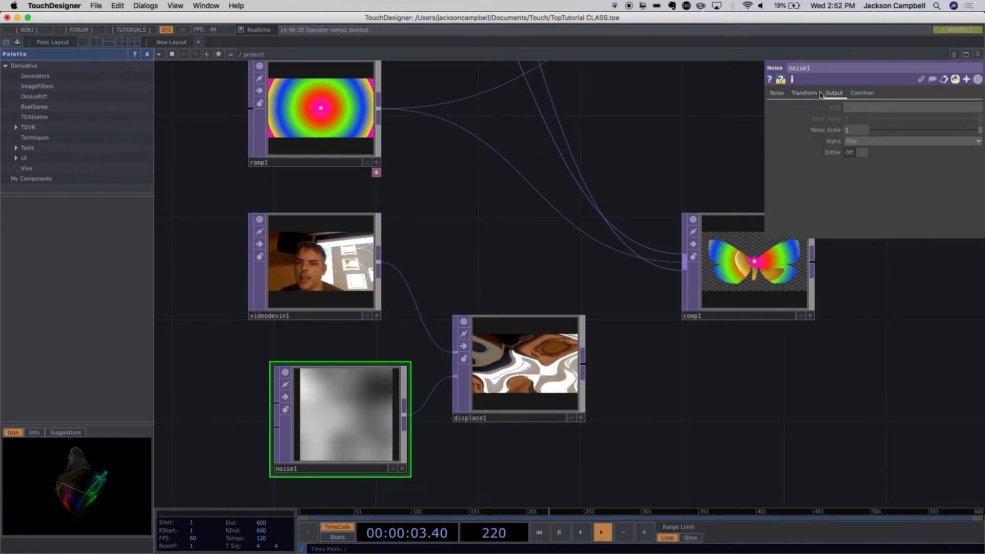
left_click(802, 93)
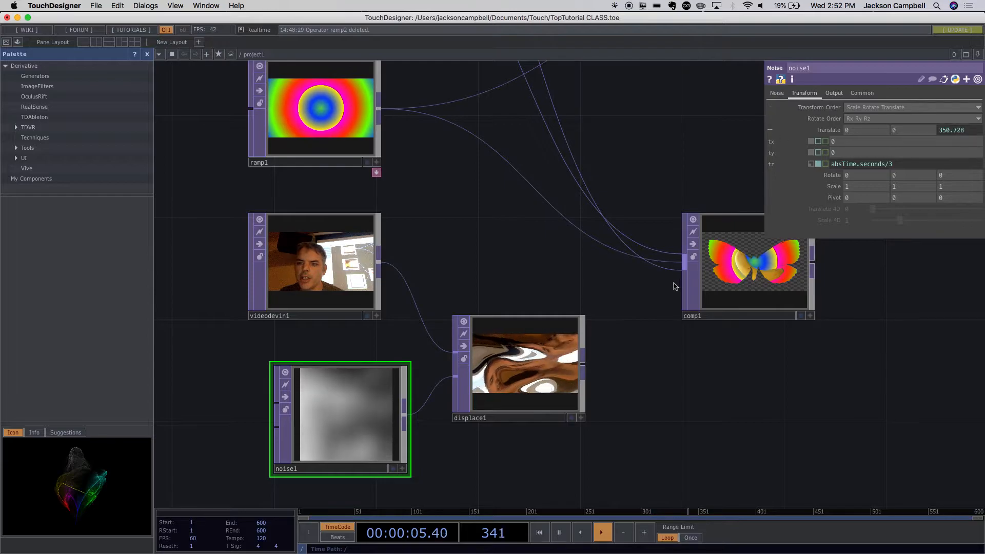
- Review the displacement chain within the whole network, check displace1's parameters, and reselect noise1
left_click_drag(645, 370, 482, 413)
scroll(467, 374, "down", 5)
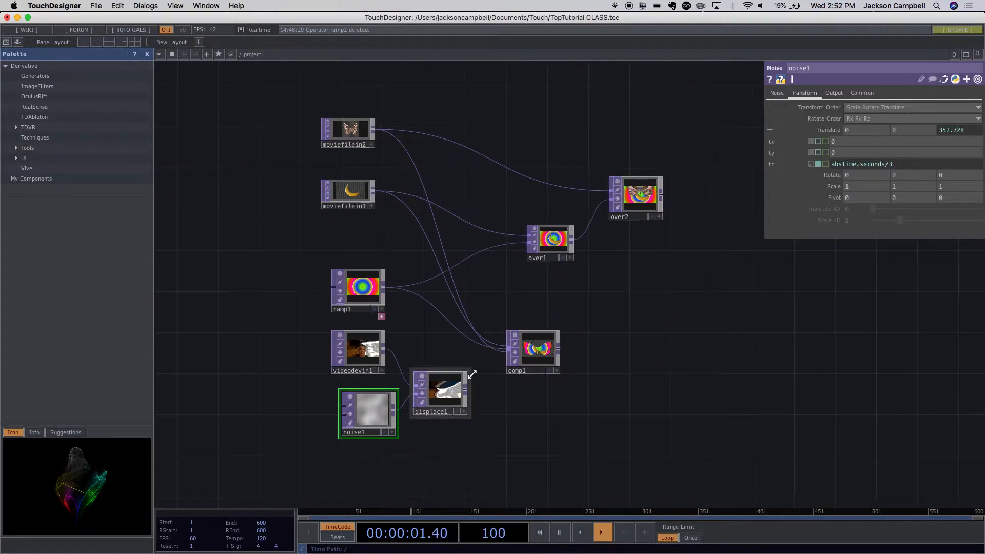
scroll(467, 375, "up", 4)
left_click_drag(494, 440, 490, 479)
left_click(420, 461)
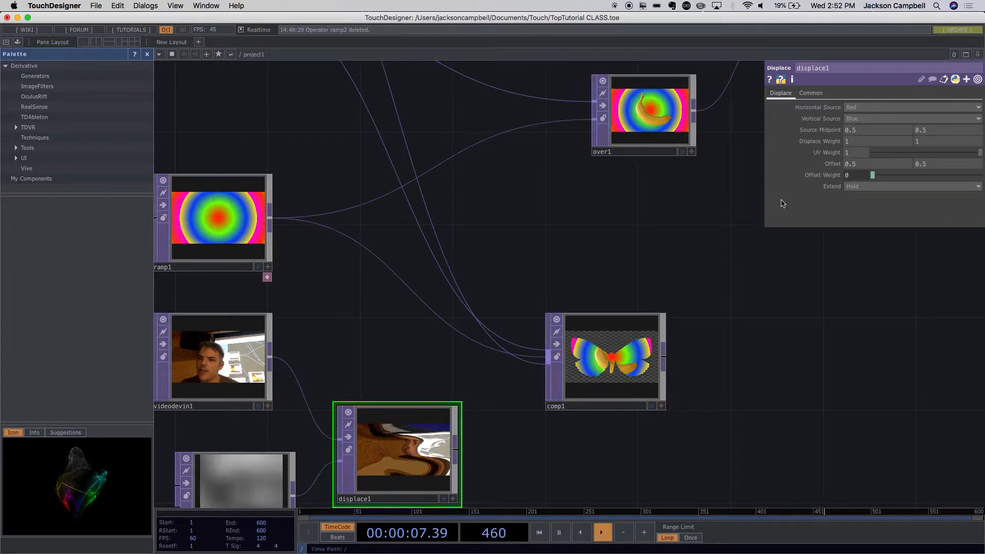
left_click_drag(767, 378, 926, 262)
left_click(411, 374)
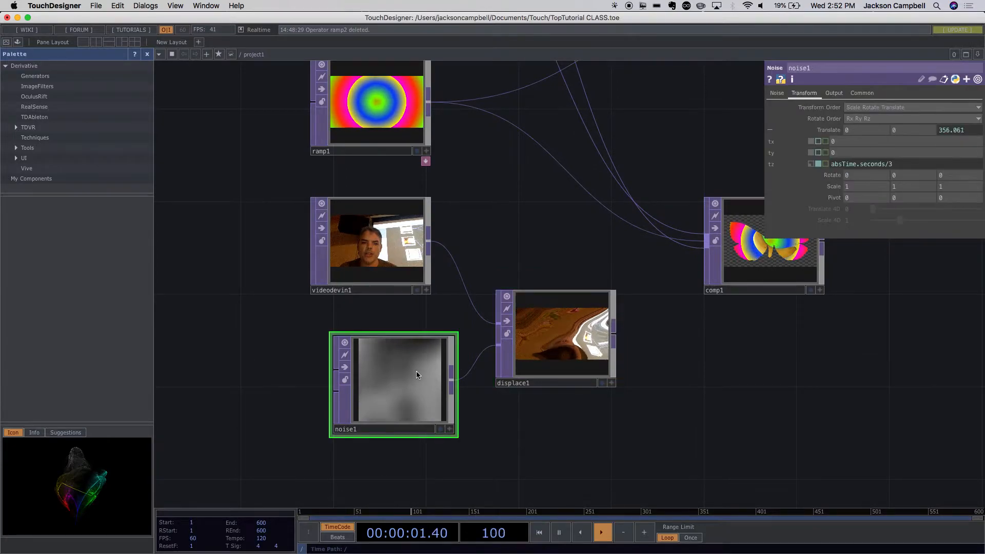
- Turn off Monochrome in noise1's Noise parameters so it outputs colour noise
left_click(832, 95)
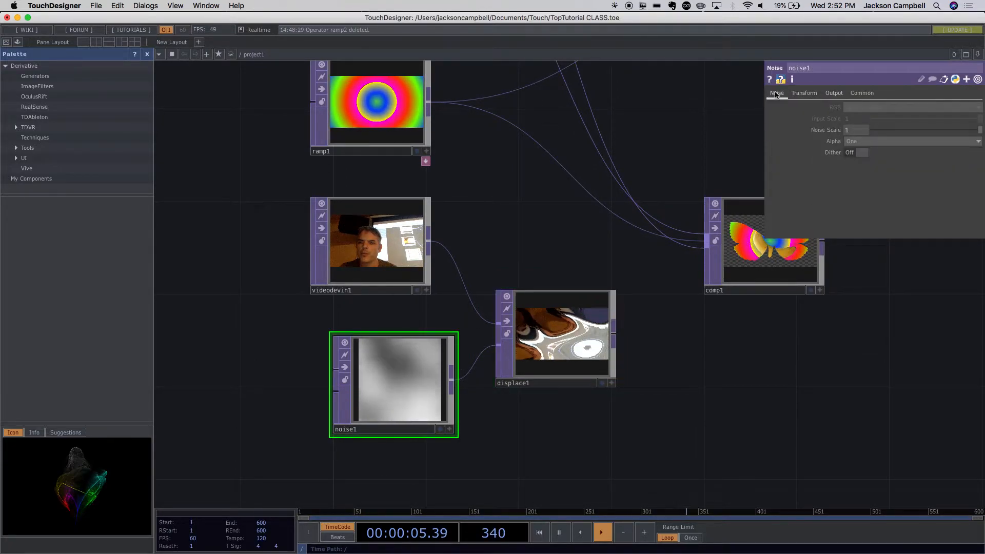
left_click(779, 93)
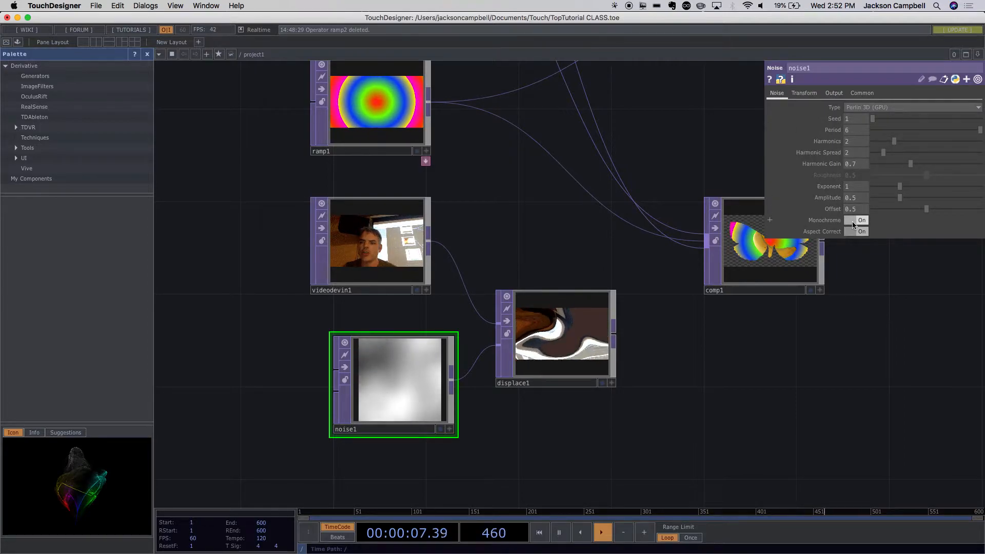
left_click(853, 221)
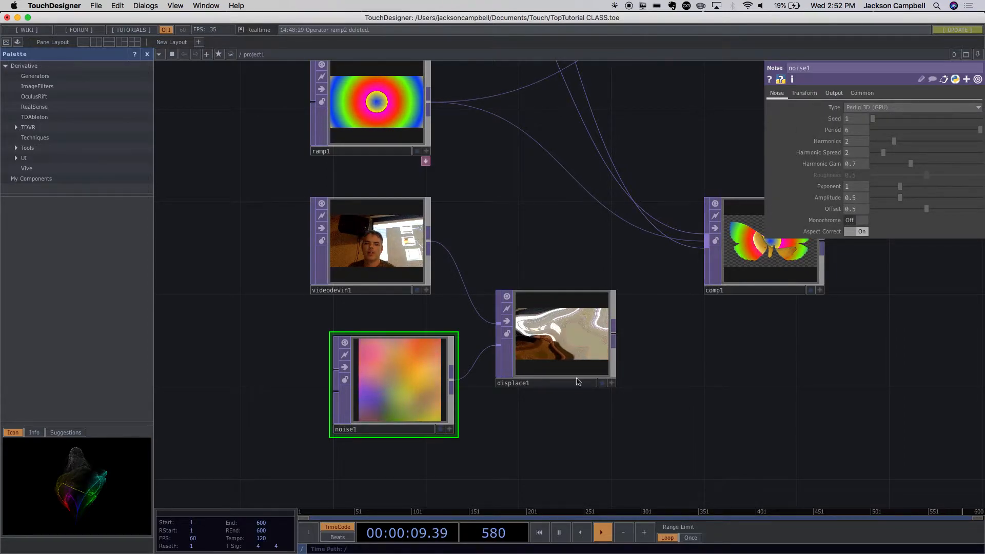
- Move noise1 up and align it directly beneath videodevin1 in the network
left_click_drag(397, 380, 376, 354)
left_click_drag(500, 418, 473, 340)
scroll(345, 314, "up", 10)
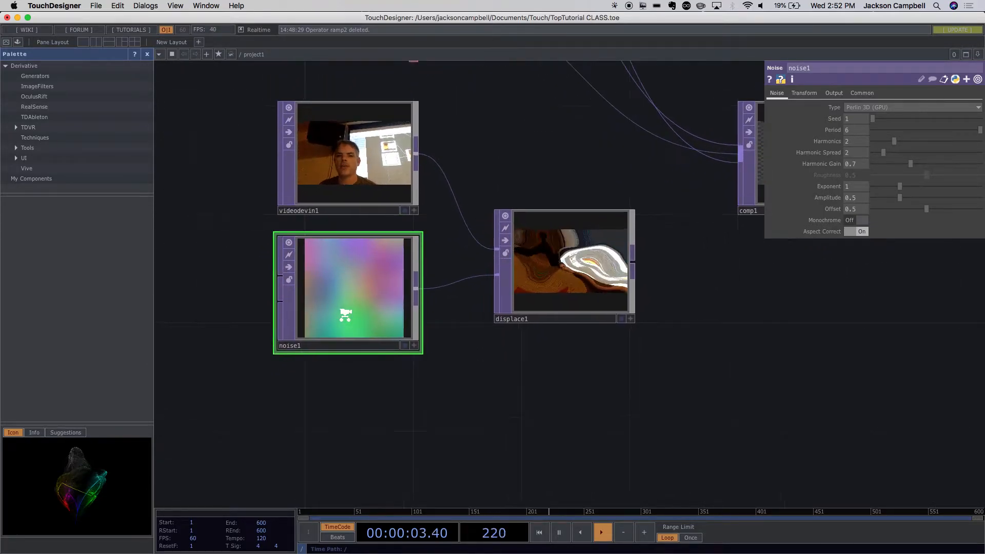
scroll(355, 312, "down", 10)
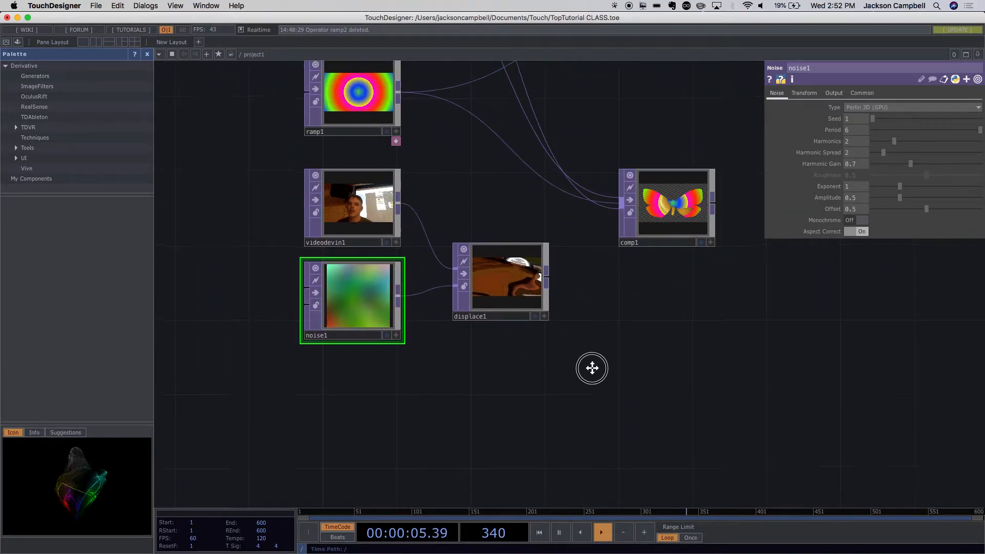
left_click_drag(592, 367, 596, 416)
- Set displace1's Extend parameter to Zero and inspect its image up close
left_click(527, 343)
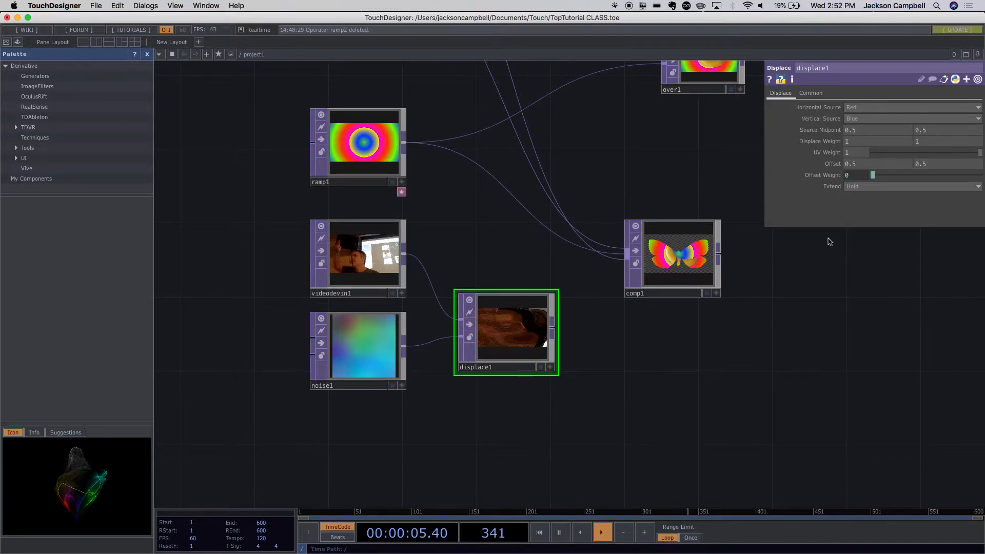
scroll(572, 359, "up", 6)
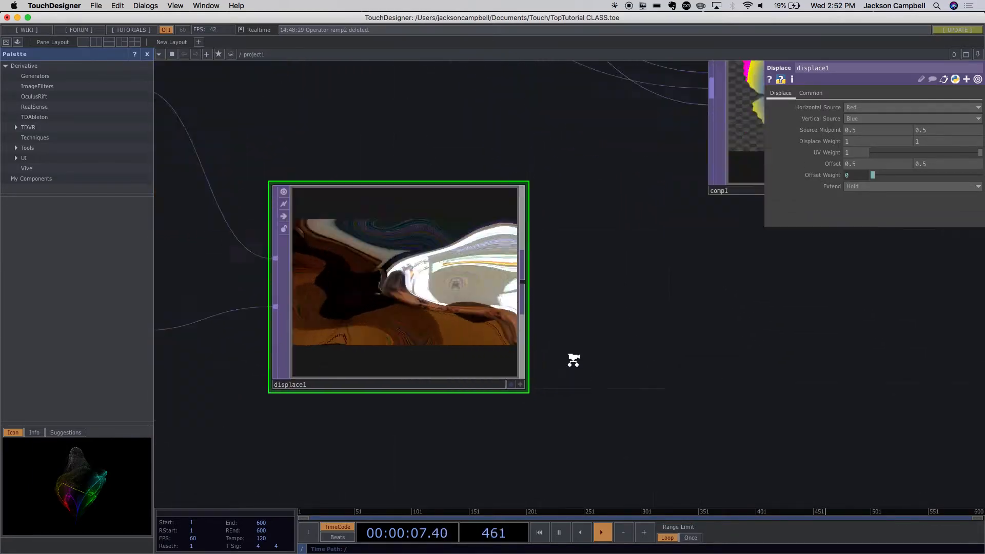
scroll(670, 396, "down", 6)
scroll(552, 373, "up", 3)
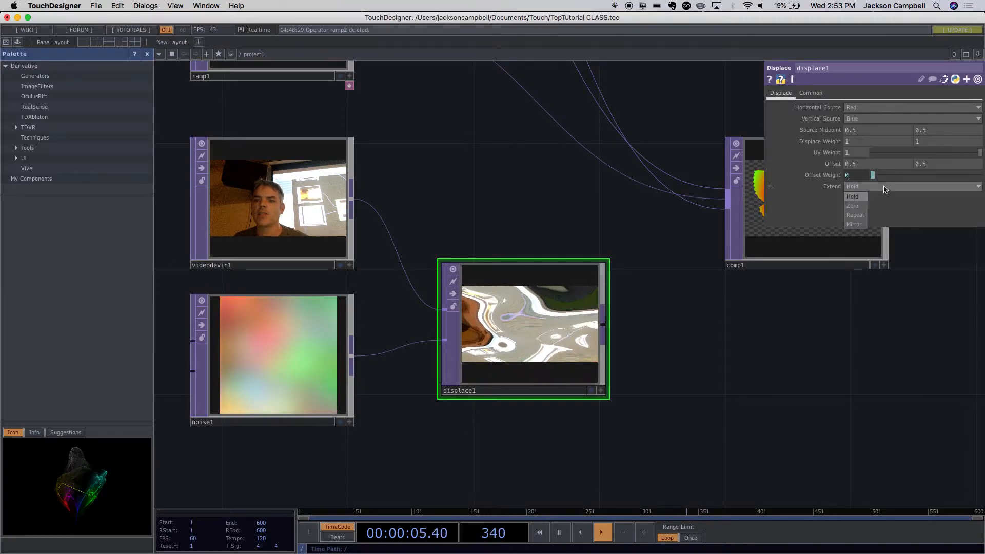
left_click(862, 206)
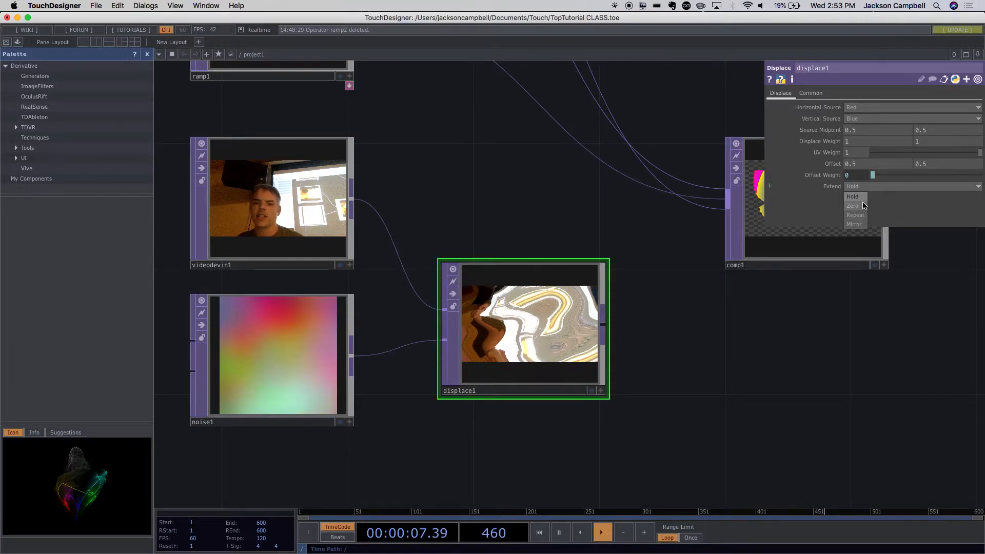
scroll(559, 349, "up", 5)
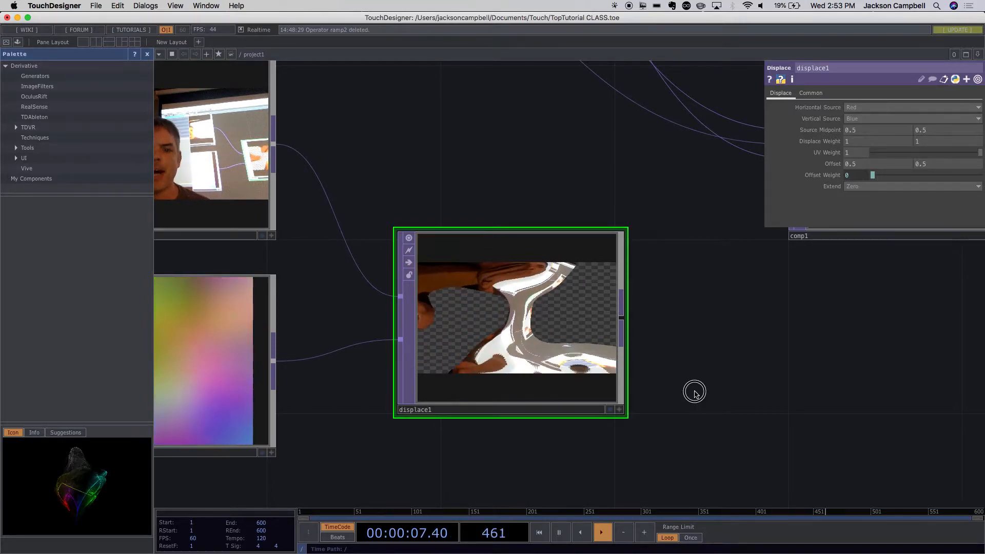
- Move comp1 up and to the right, below over1, to make room beside displace1
scroll(696, 391, "down", 3)
scroll(692, 433, "down", 10)
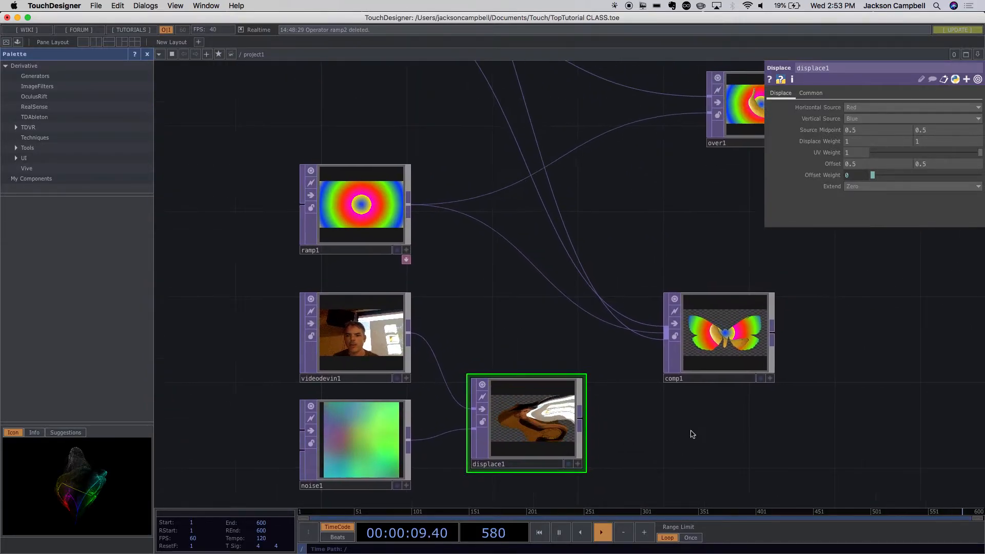
left_click_drag(764, 387, 676, 274)
scroll(712, 410, "up", 10)
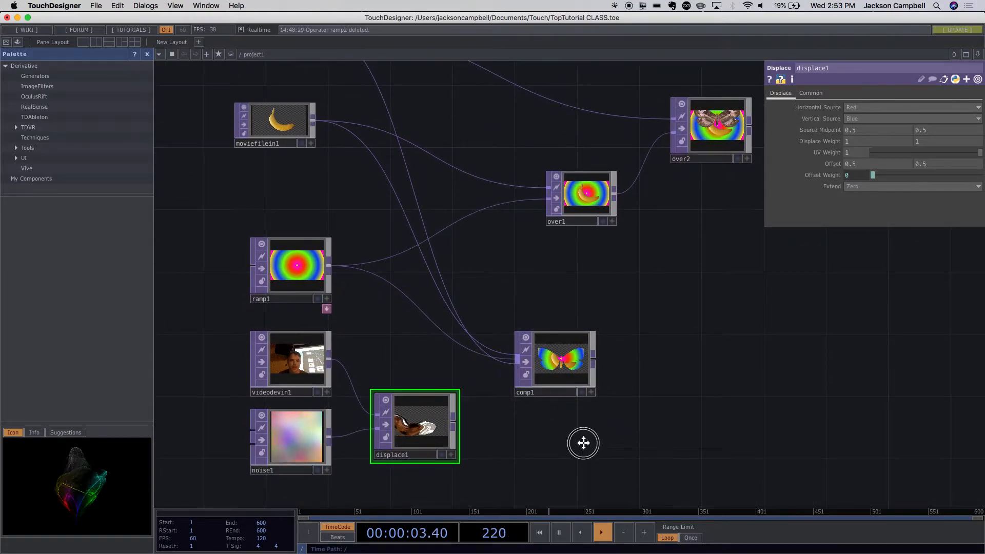
left_click_drag(583, 443, 583, 429)
left_click_drag(554, 359, 630, 298)
scroll(589, 339, "down", 5)
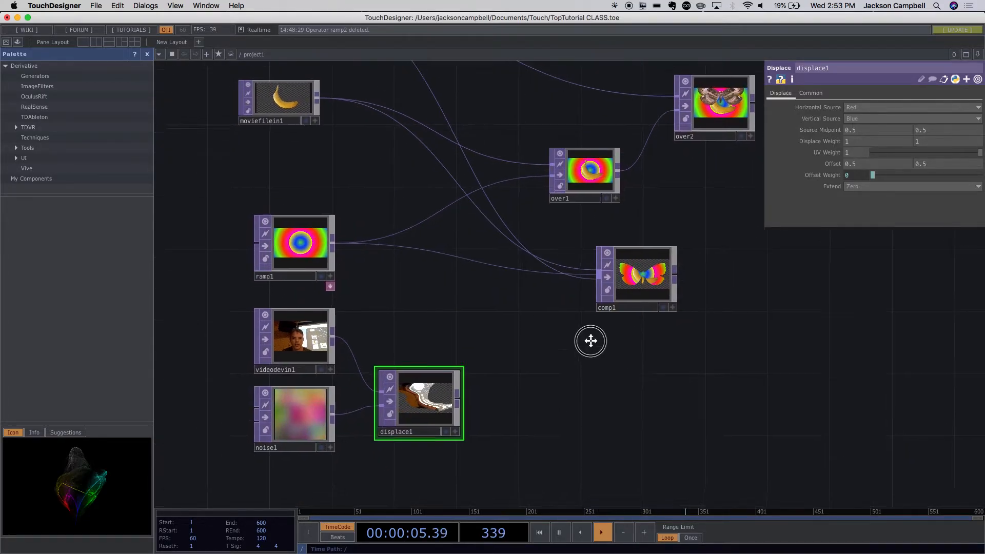
double_click(618, 349)
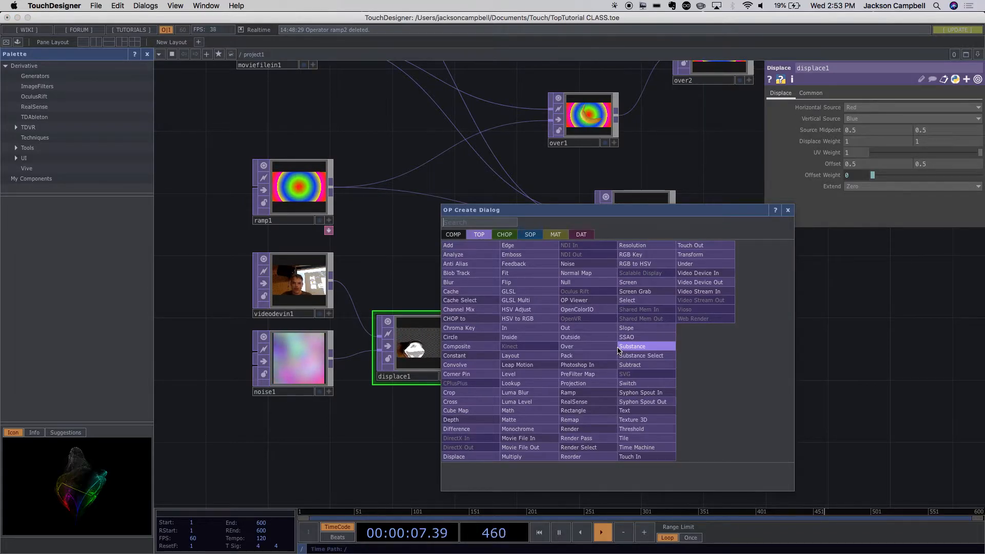
type("over")
left_click(608, 358)
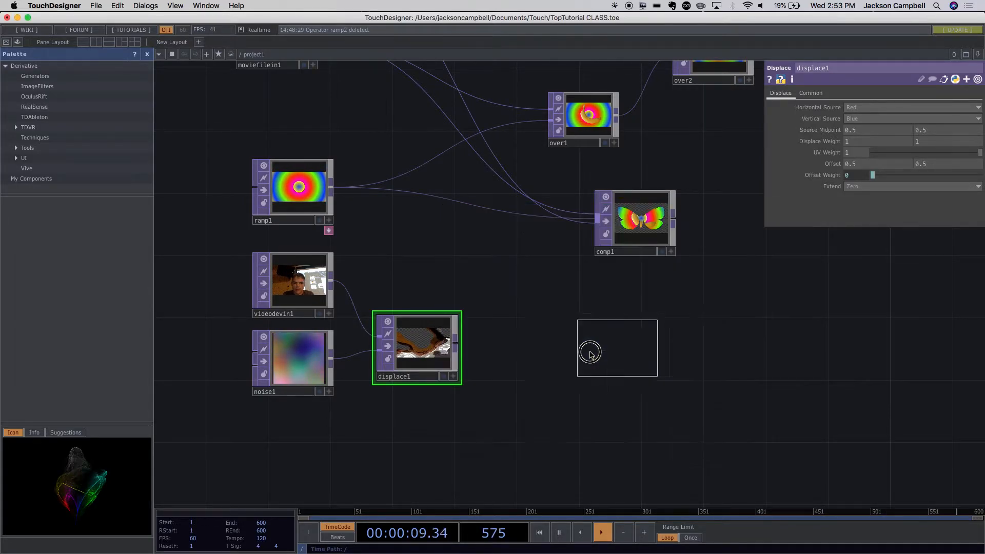
left_click(589, 331)
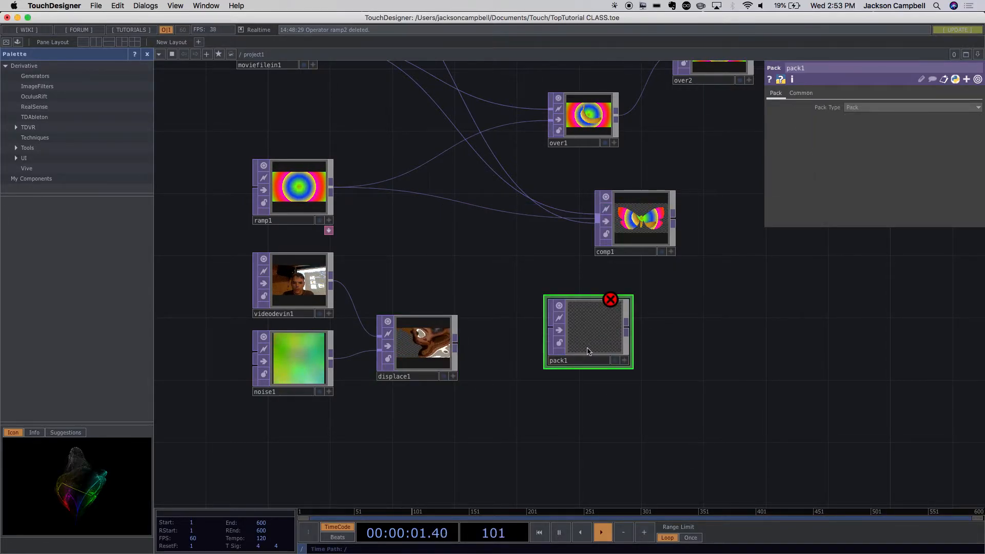
key("Delete")
- Place an Over TOP below comp1, feed displace1 into its first input and ramp1 into its second, and space the operators apart
key("Tab")
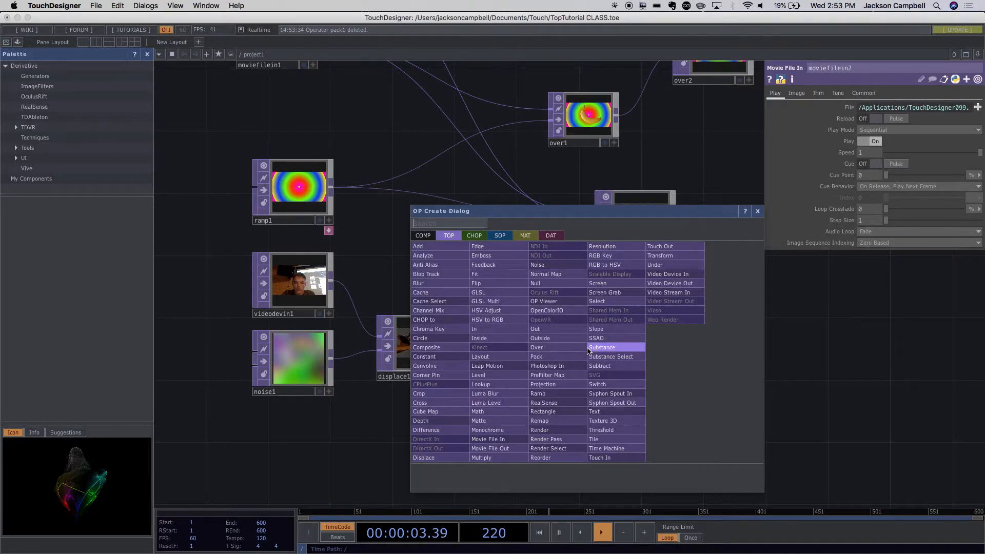
type("ove")
left_click(568, 348)
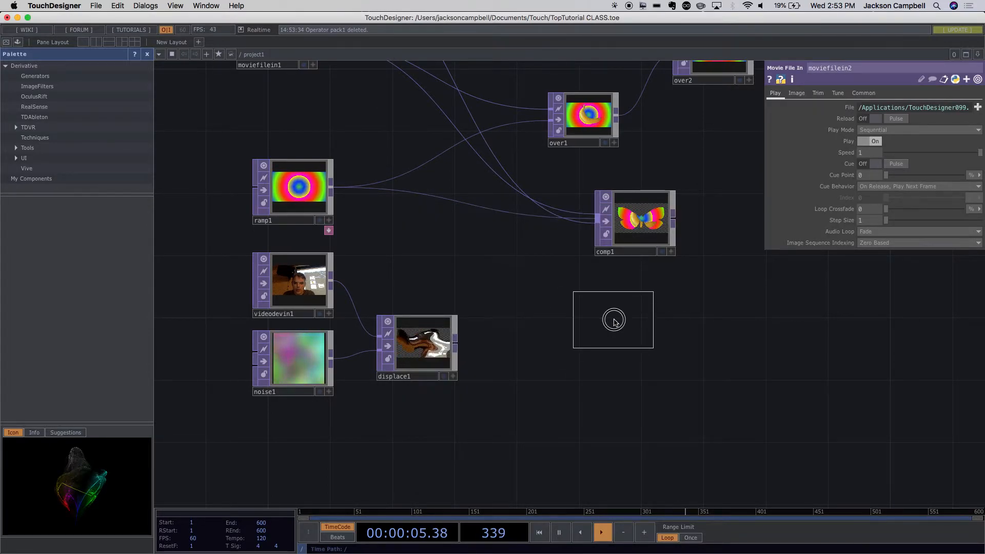
left_click(616, 318)
left_click_drag(432, 341, 463, 295)
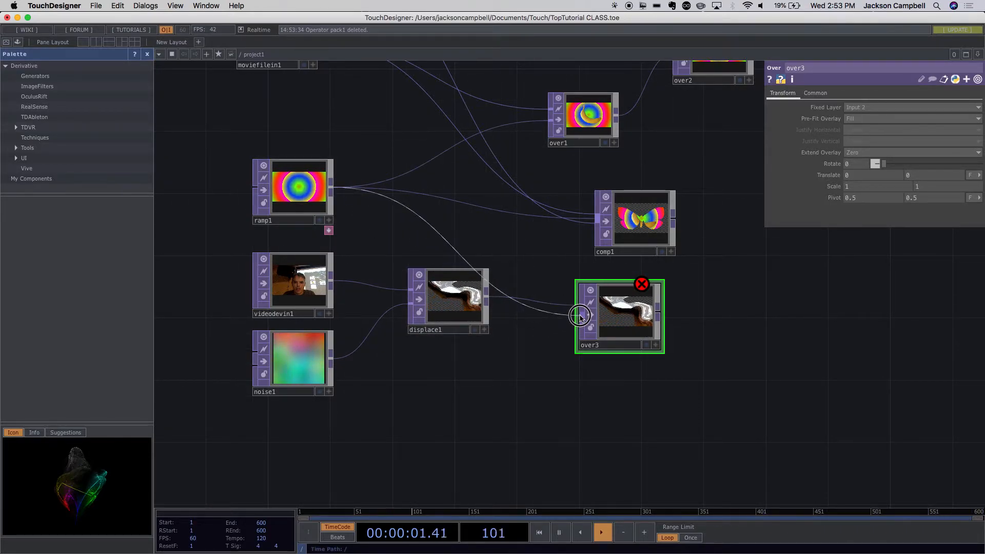
left_click_drag(630, 315, 630, 361)
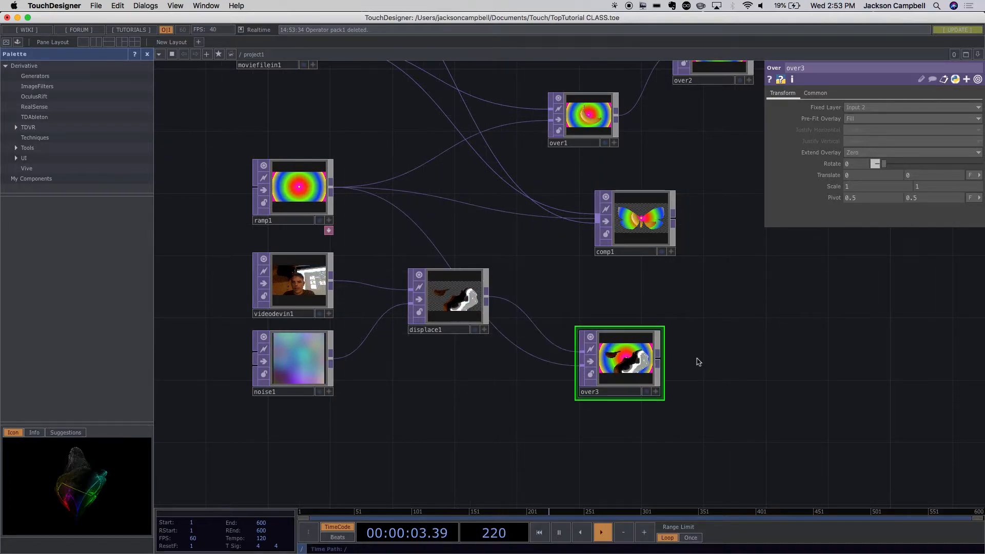
- Check the project's output in Perform mode and return to the network
left_click(7, 42)
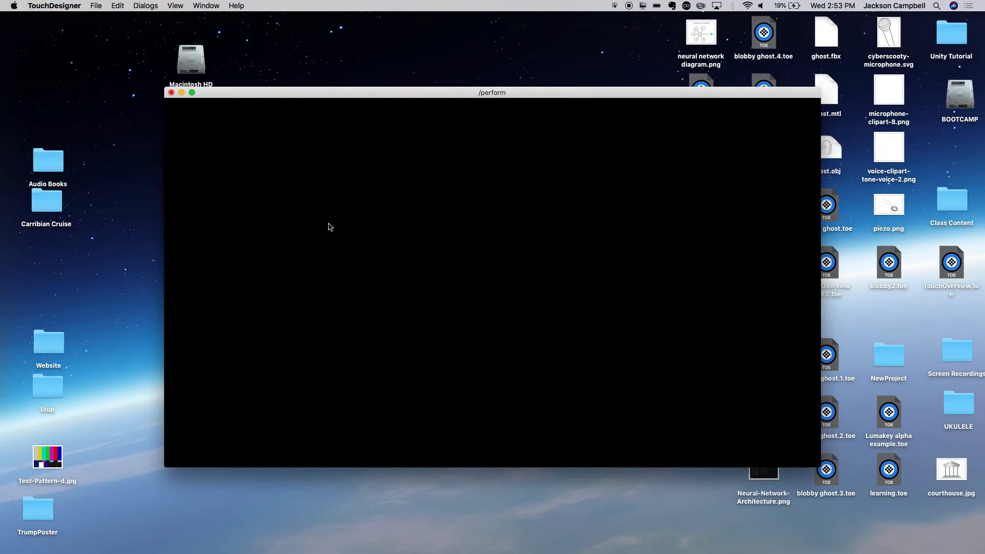
key("Escape")
- Add an Out TOP well to the right of over3 and connect over3's output to it
double_click(724, 353)
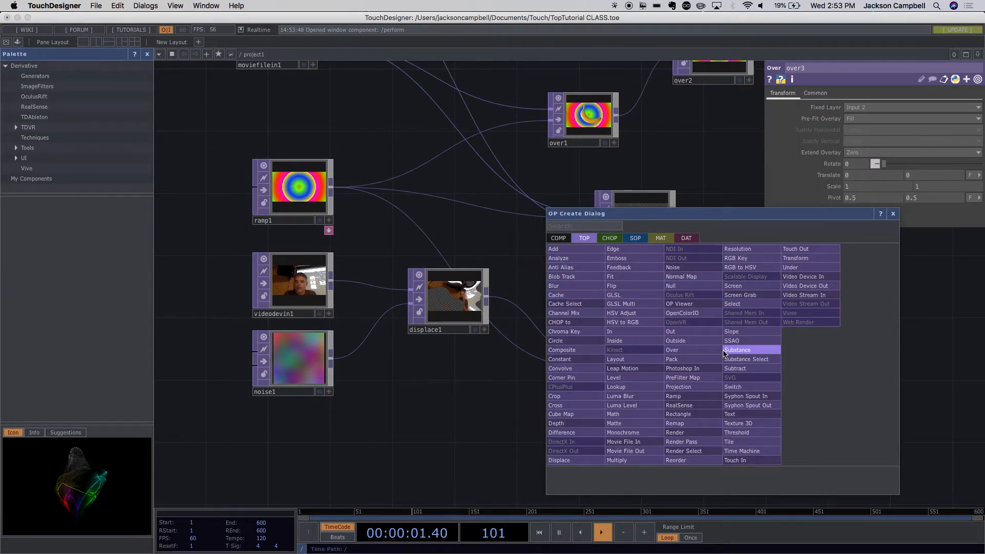
left_click(696, 330)
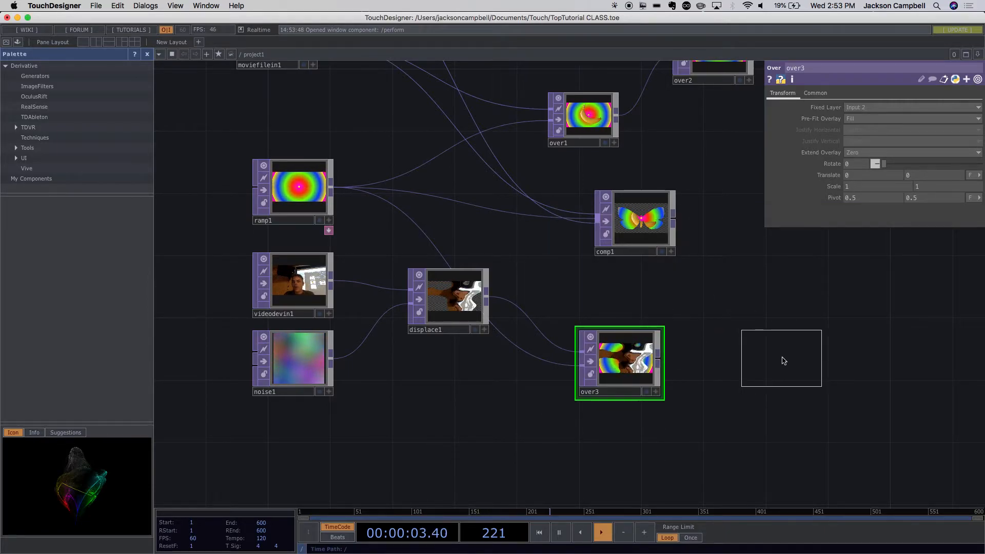
left_click(783, 360)
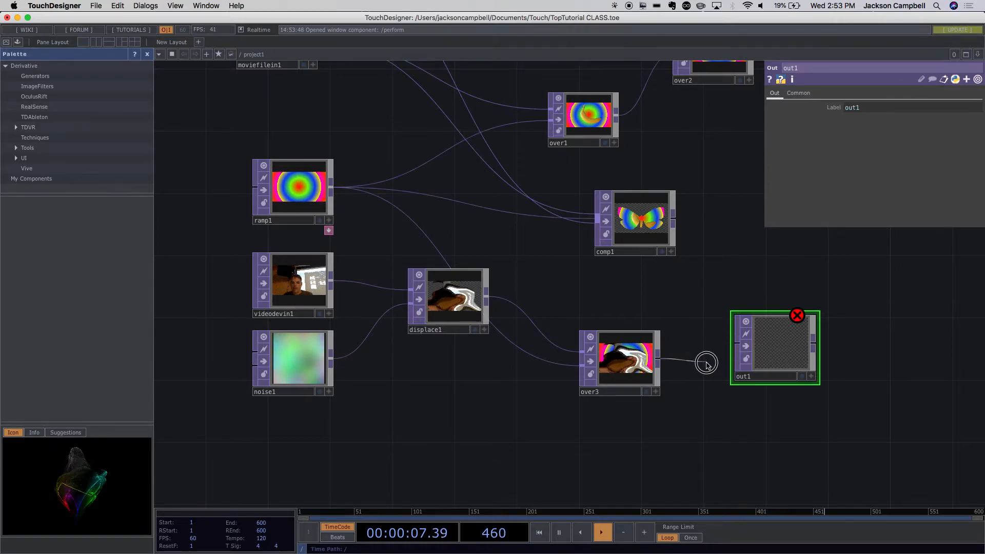
left_click_drag(792, 364, 934, 365)
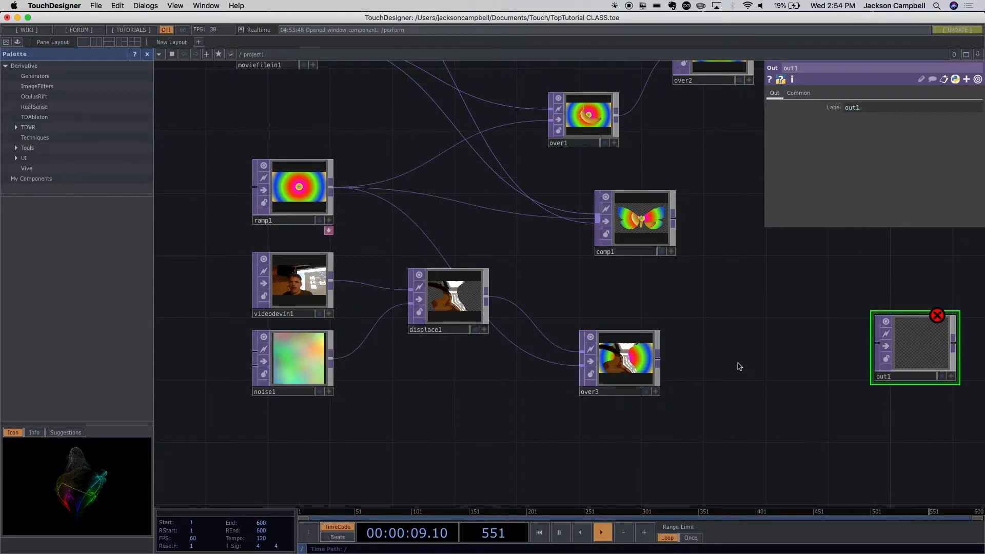
left_click(868, 348)
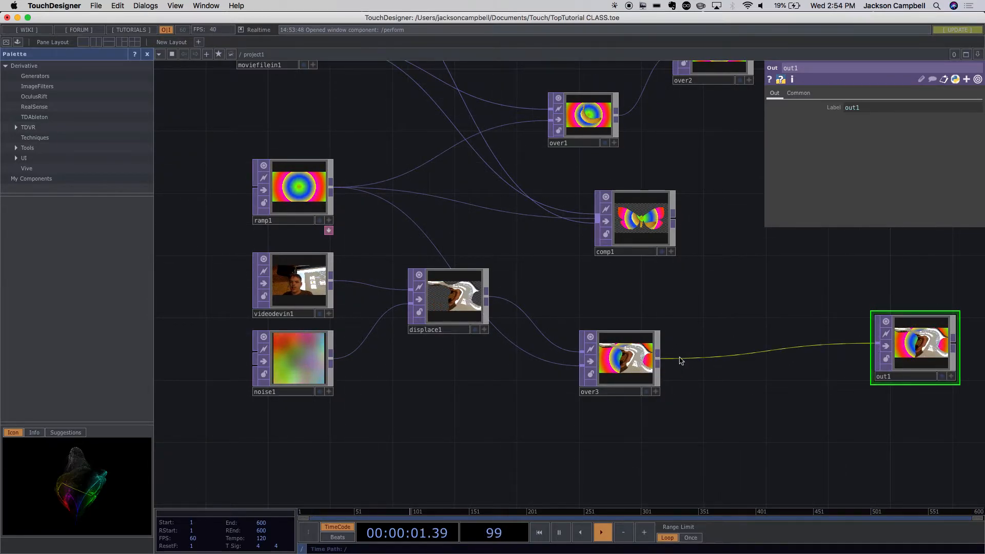
- Insert a Null TOP between over3 and out1, and shift out1 slightly away from it
right_click(661, 362)
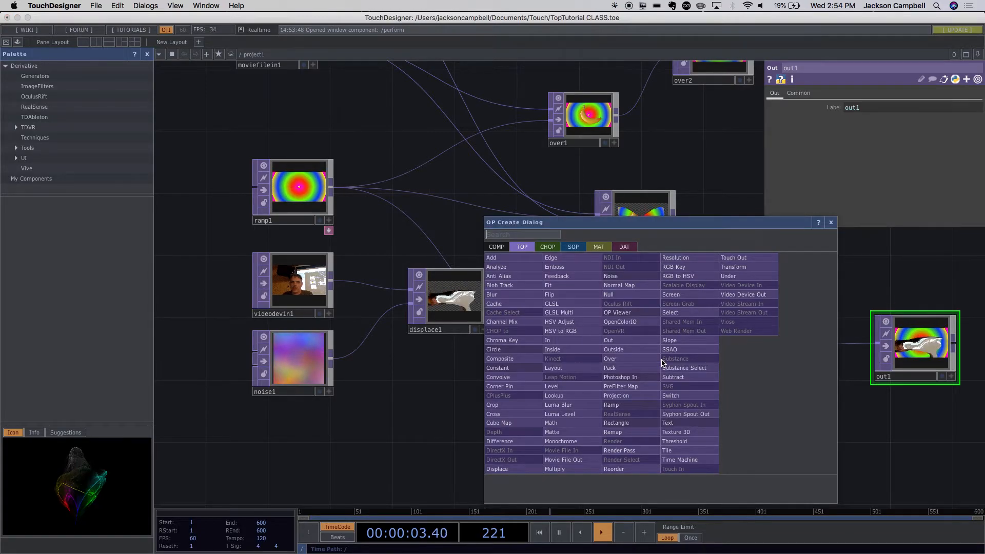
type("null")
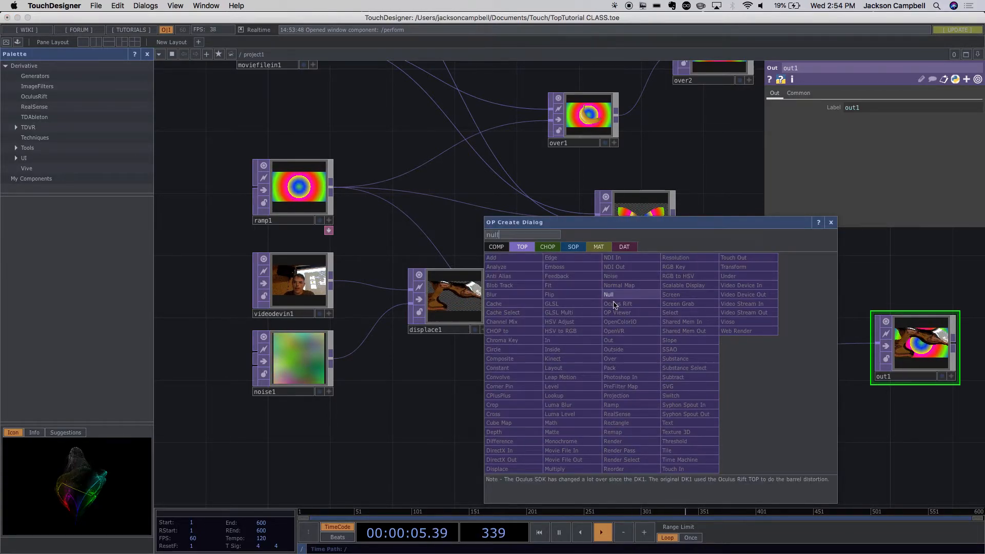
key("Return")
left_click(820, 347)
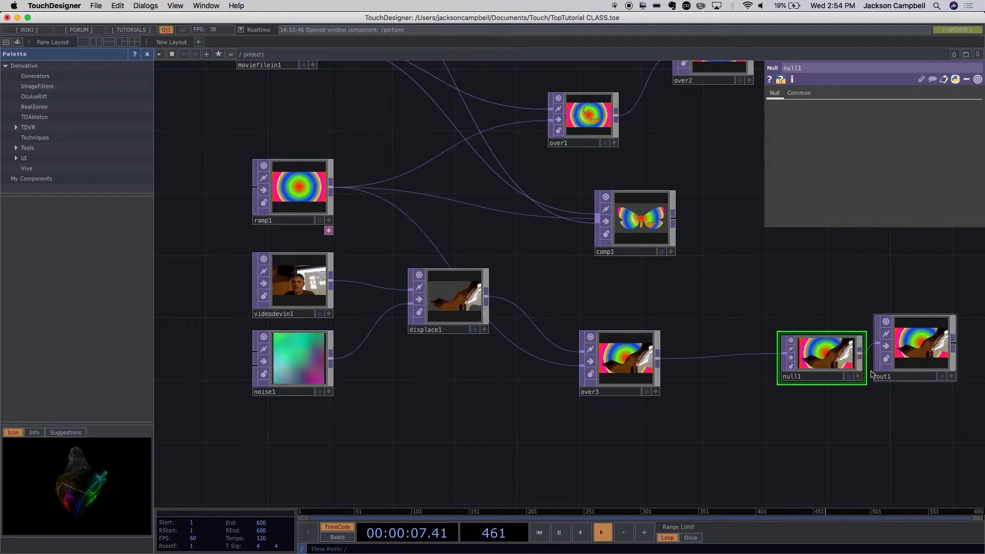
mouse_move(923, 367)
left_mouse_down()
mouse_move(967, 365)
mouse_move(937, 361)
left_mouse_up()
left_click_drag(885, 416, 773, 432)
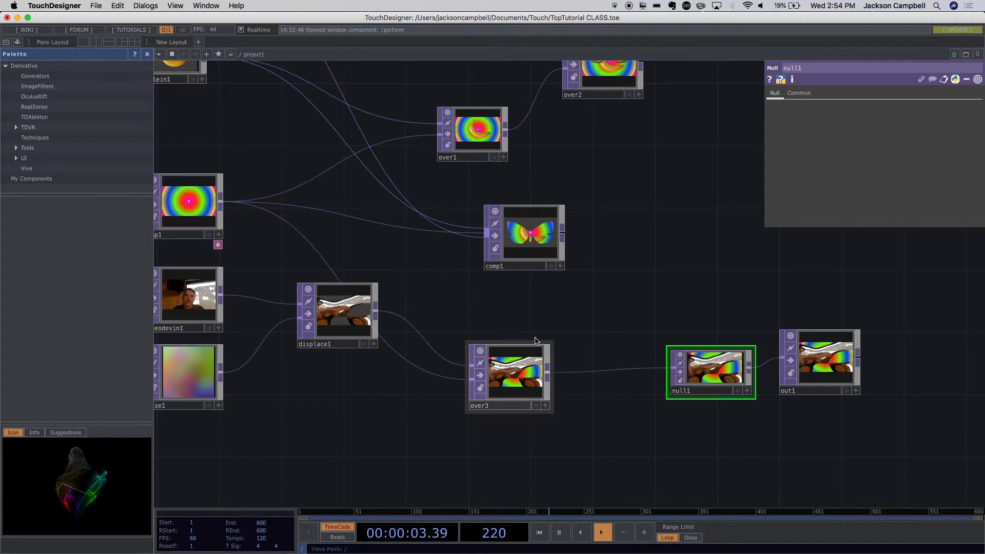
- View the displaced webcam image over the ramp in Perform mode, and go back to editing
left_click(6, 43)
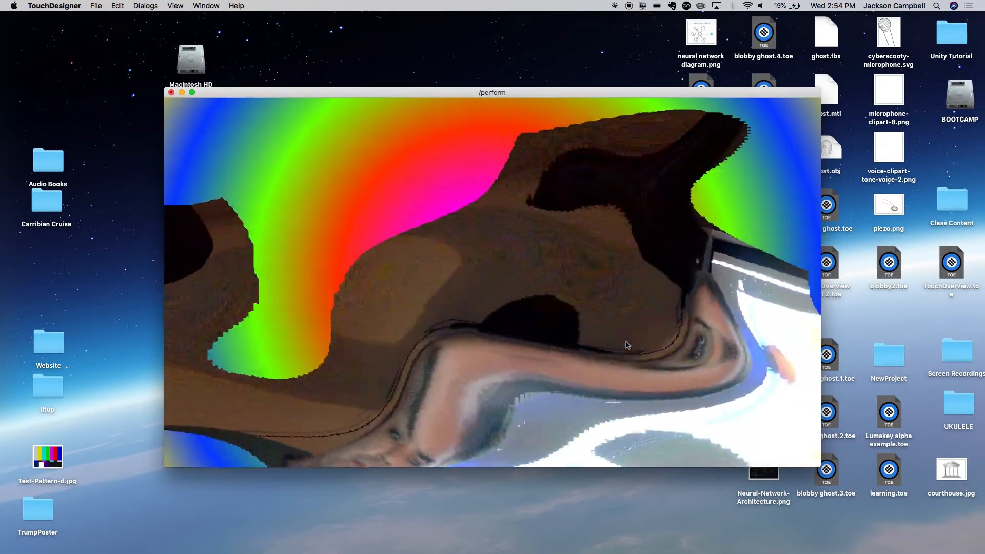
key("Escape")
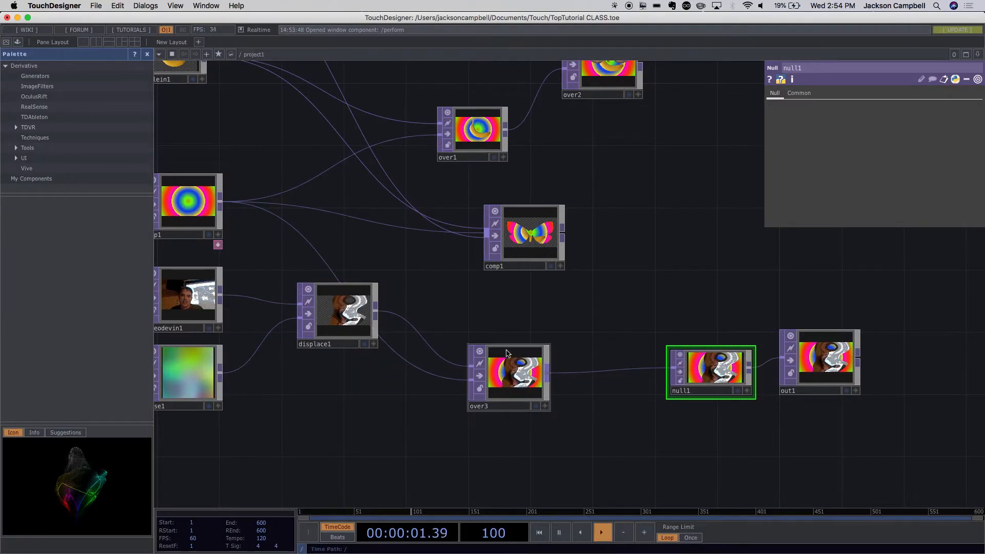
- Switch to Google Chrome, open sites.google.com/a/calarts.edu/touchdesigner and go to the Week 2 assignment in the schedule
mouse_move(337, 552)
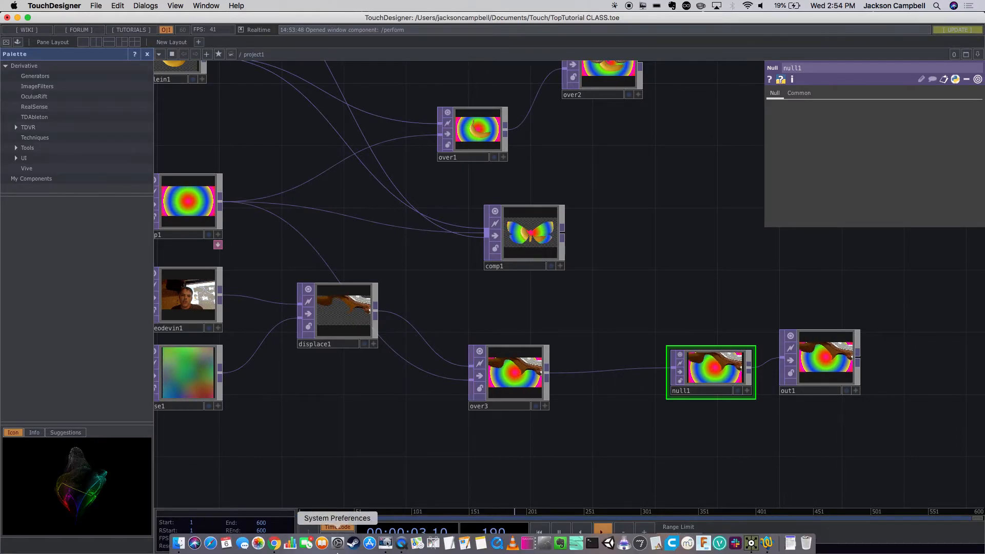
left_click(274, 543)
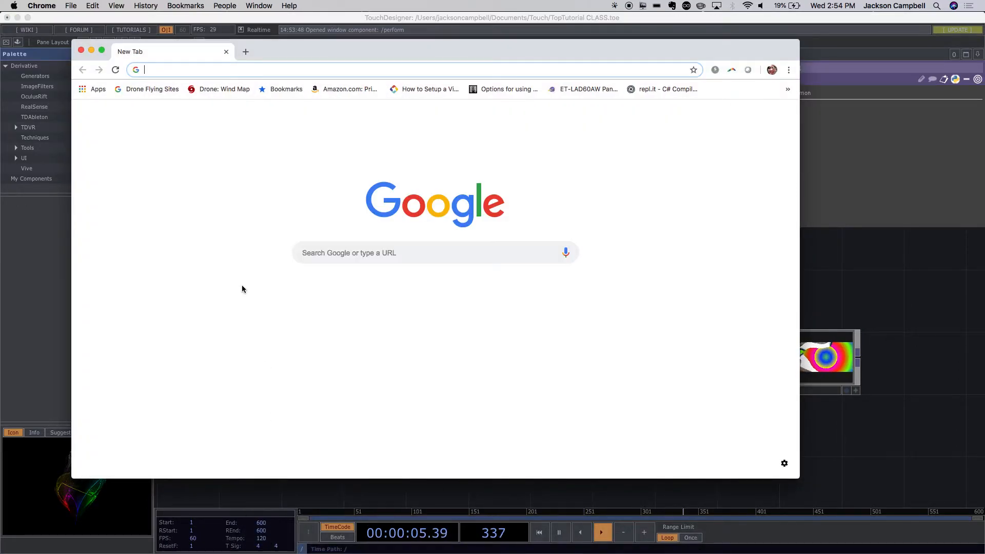
type("sis")
key("BackSpace")
type("t")
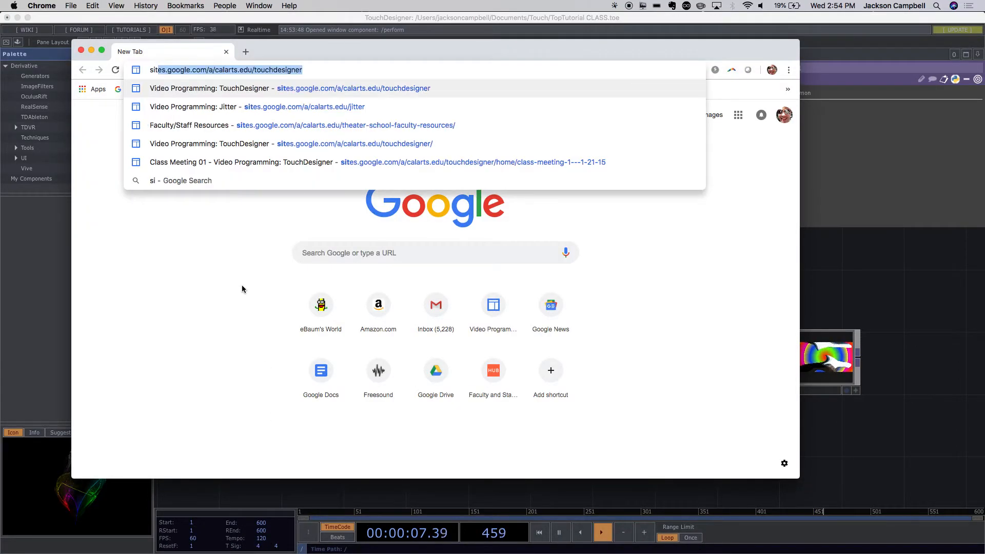
key("Return")
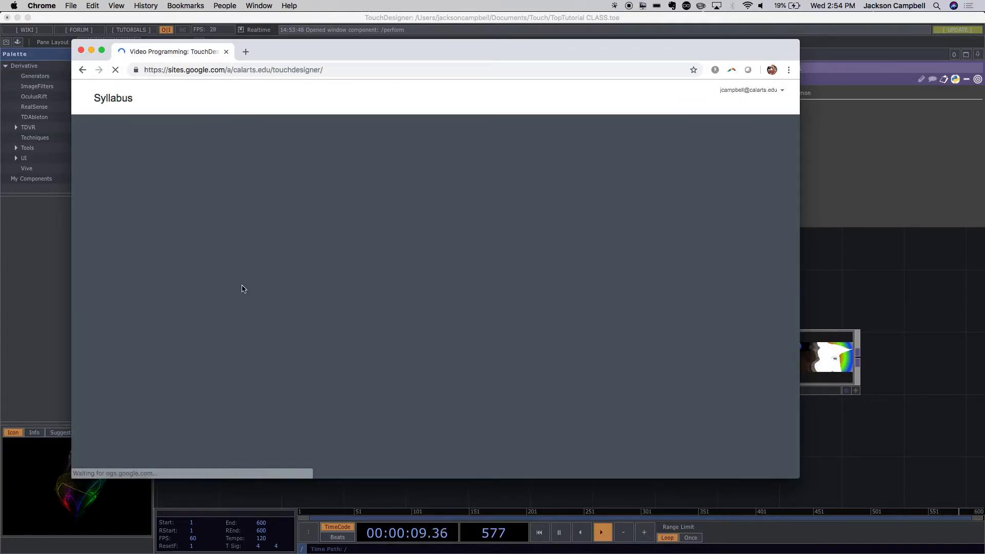
scroll(577, 377, "down", 5)
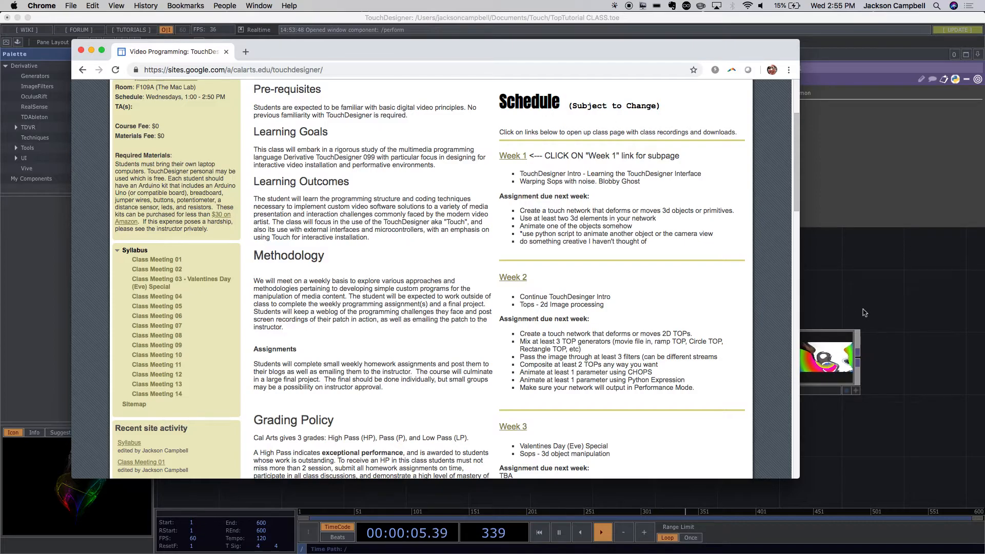
- Return to TouchDesigner and add a Rectangle TOP in the empty space beside comp1
left_click(865, 285)
key("Tab")
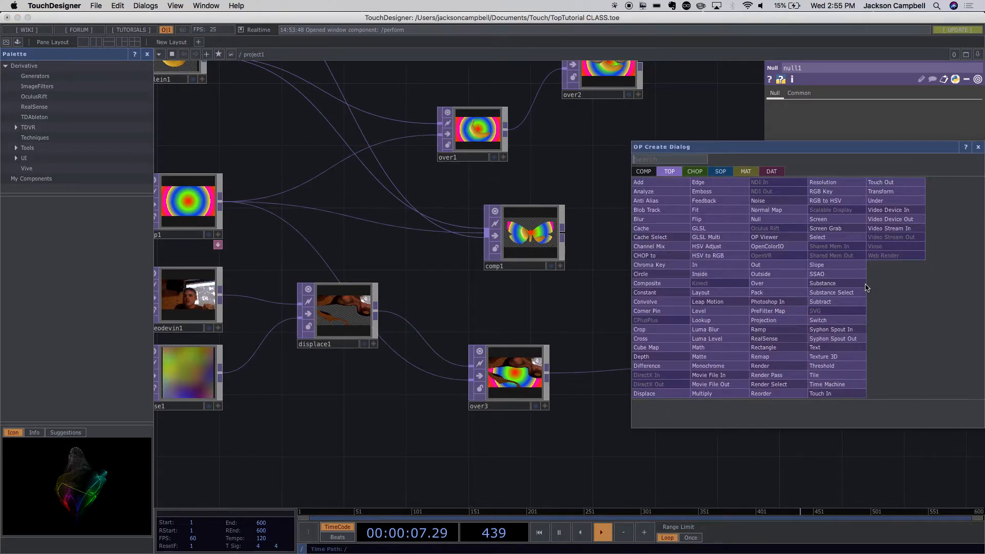
type("re")
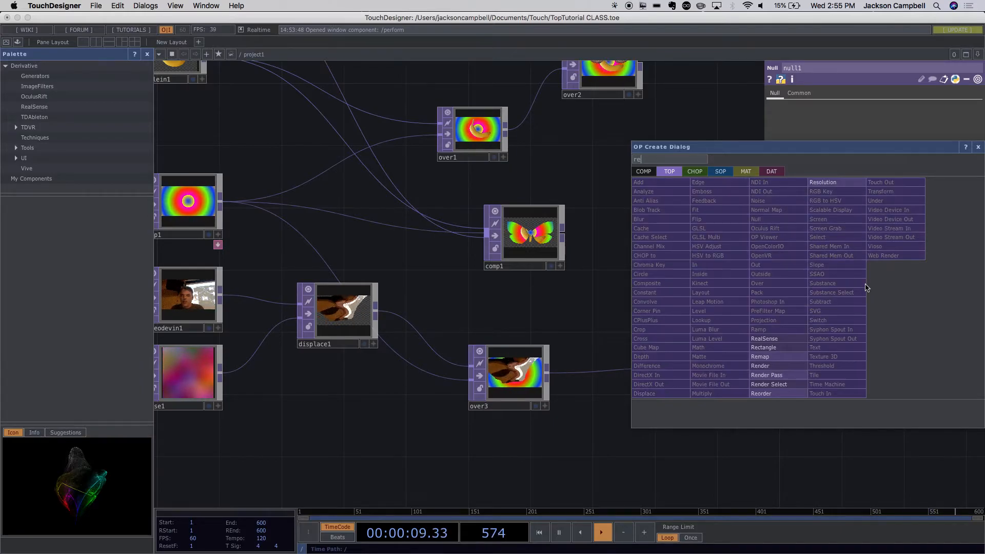
left_click(775, 351)
left_click(678, 262)
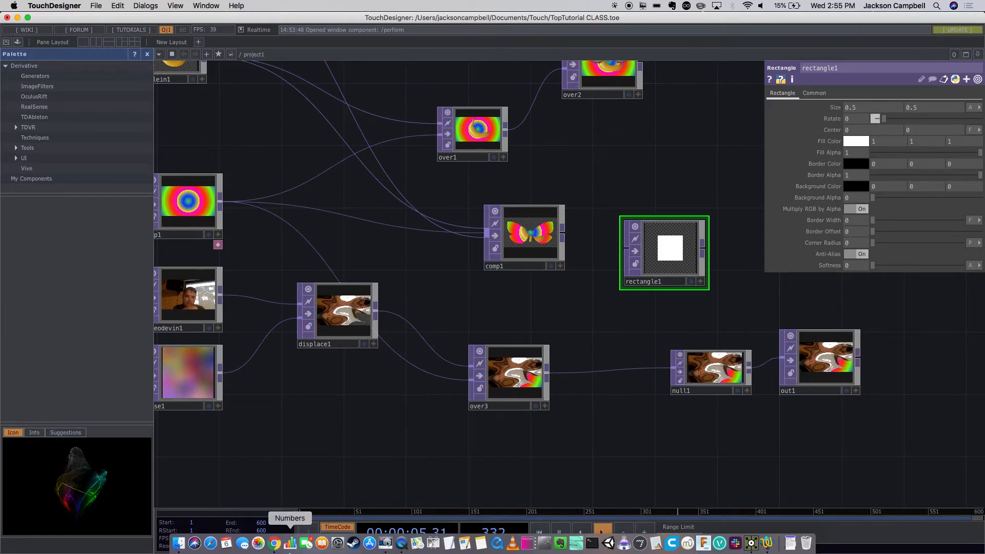
- Reread the Week 2 assignment in Google Chrome, and return to the displace1 and over3 nodes in TouchDesigner
left_click(271, 544)
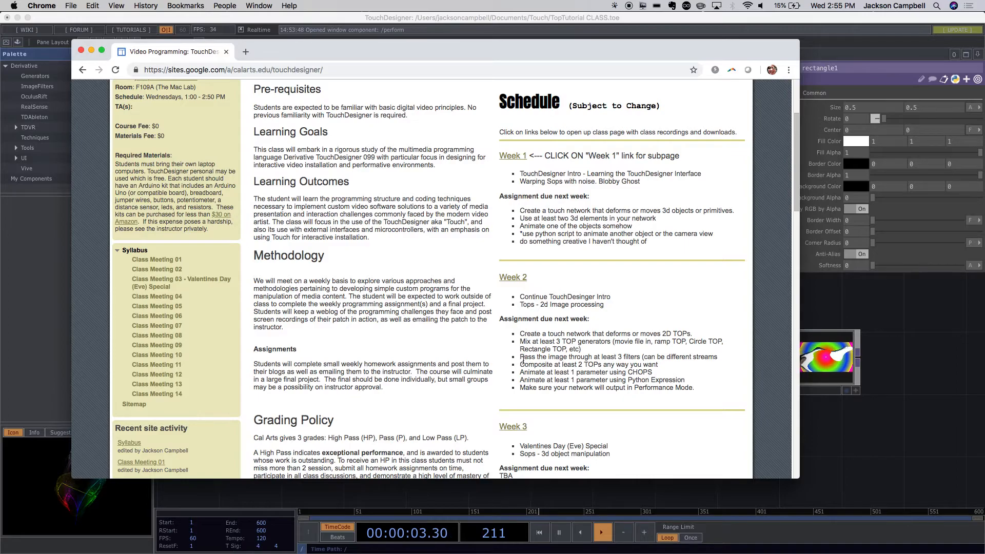
left_click(845, 371)
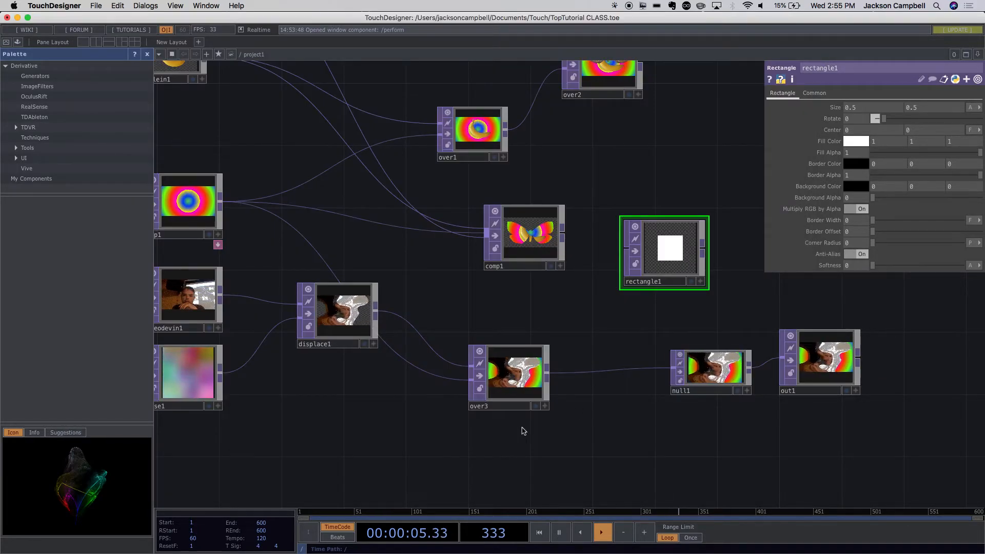
left_click_drag(483, 445, 610, 434)
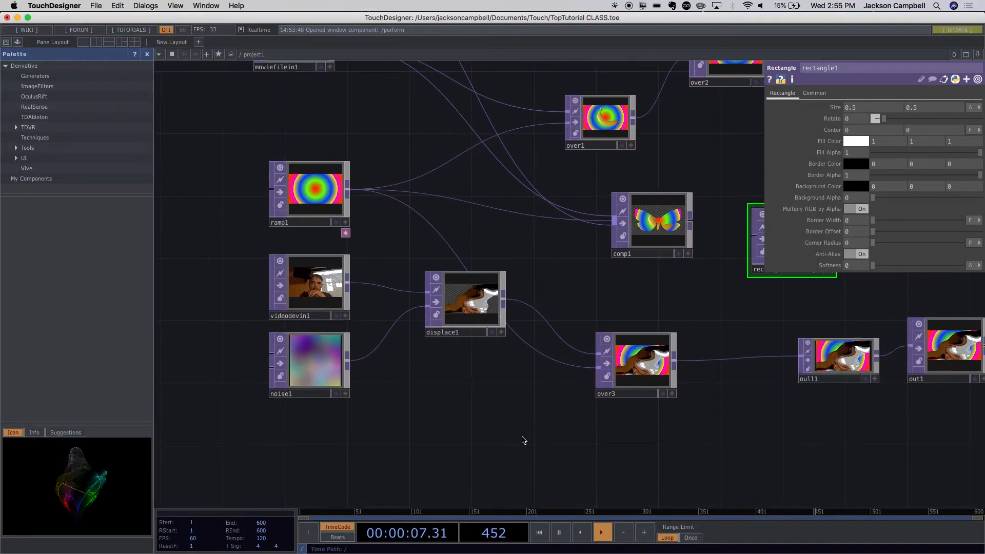
double_click(455, 437)
left_click(425, 263)
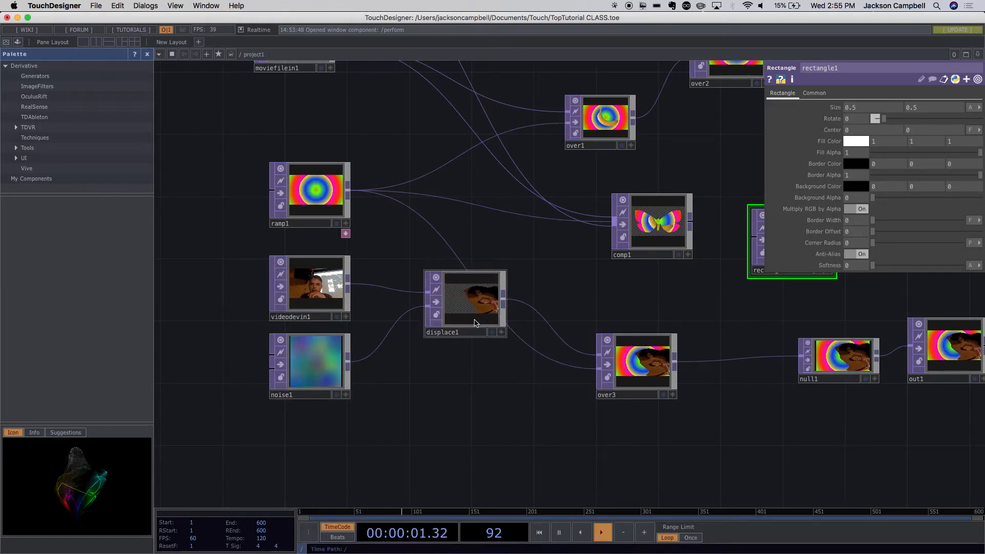
- Place an unconnected Blur TOP below displace1, and delete it
double_click(495, 431)
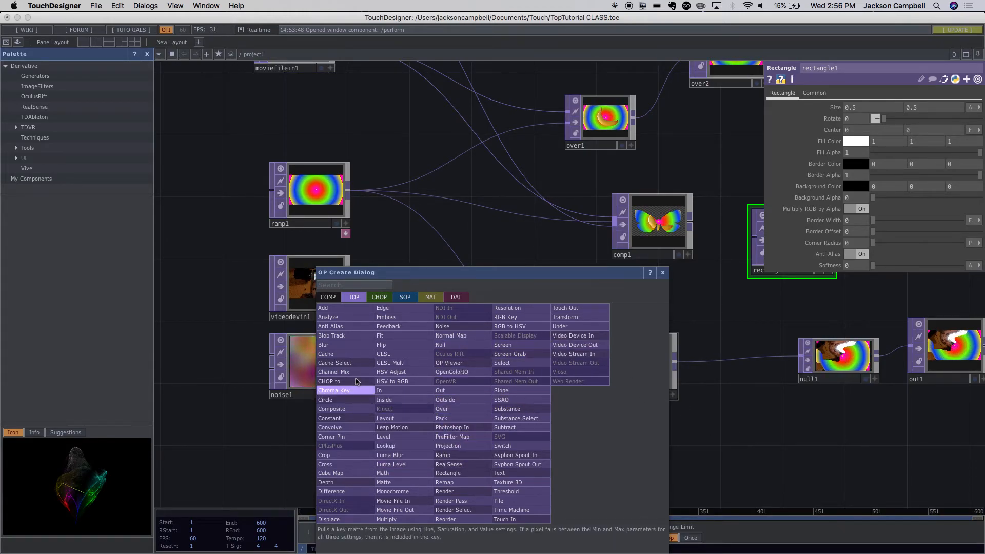
left_click(325, 344)
left_click(505, 442)
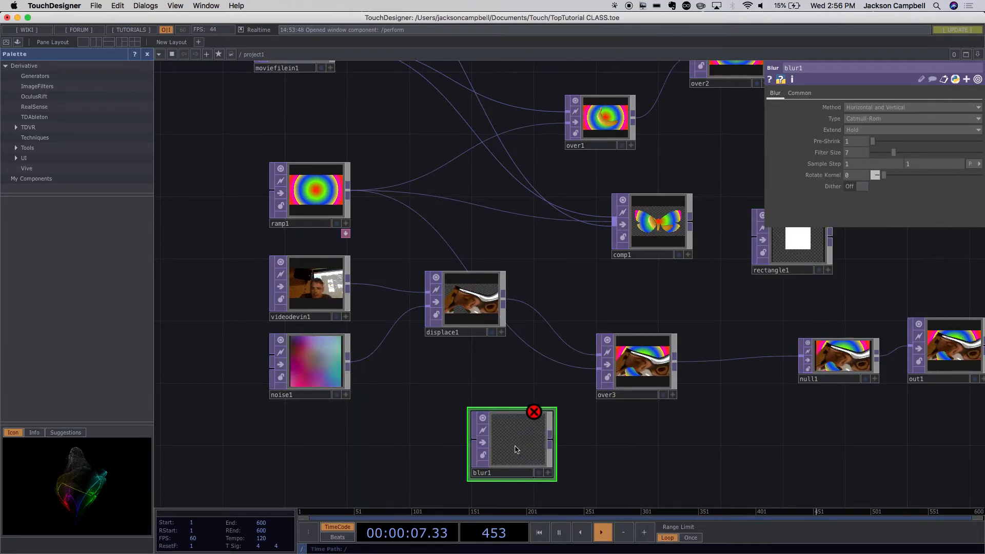
key("Delete")
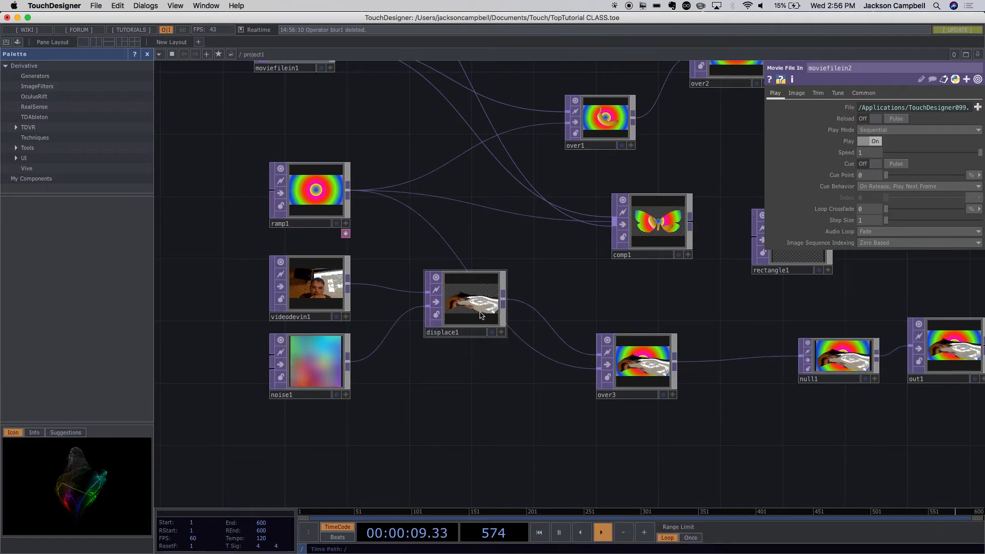
- Insert a Blur TOP into the wire between displace1 and over3
left_click_drag(552, 417, 555, 461)
right_click(548, 348)
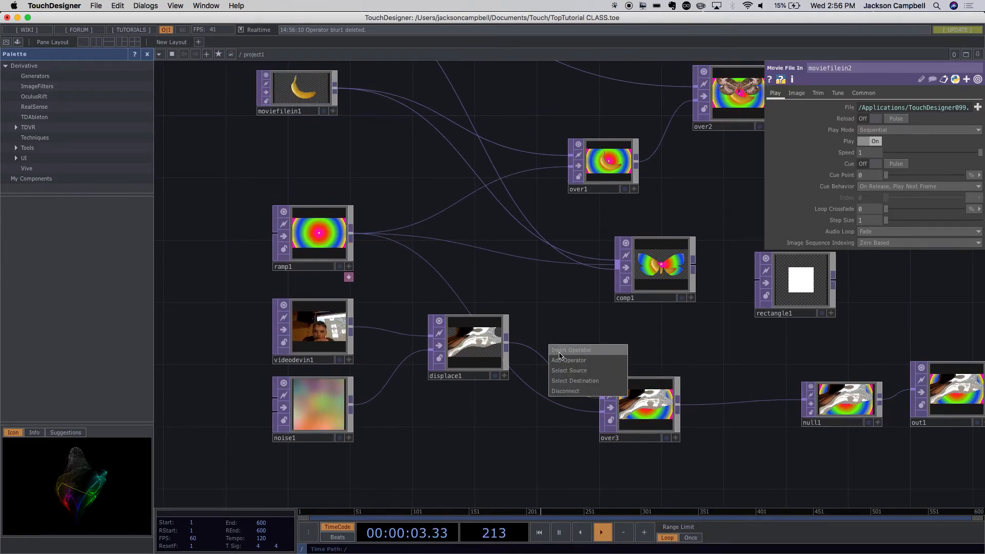
left_click(558, 354)
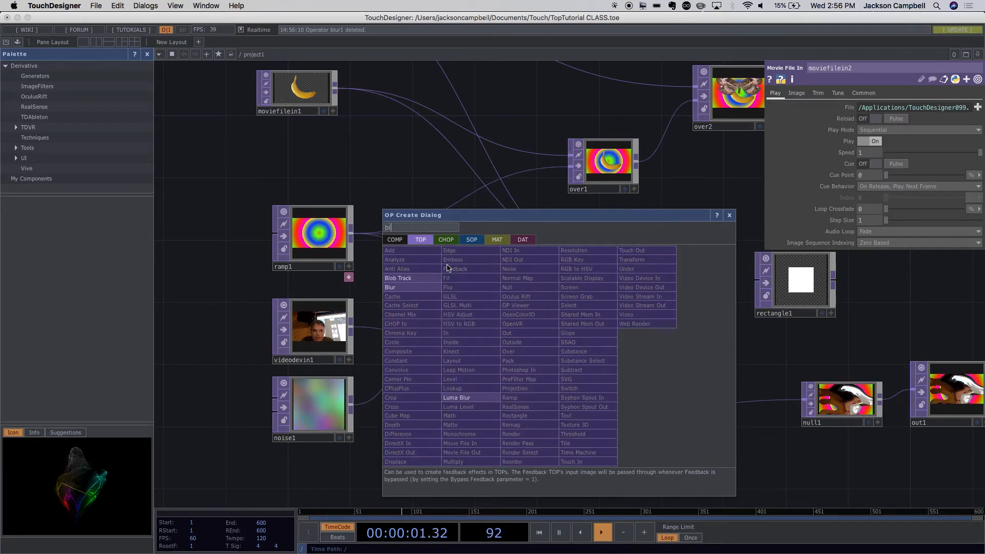
left_click(401, 293)
left_click(559, 330)
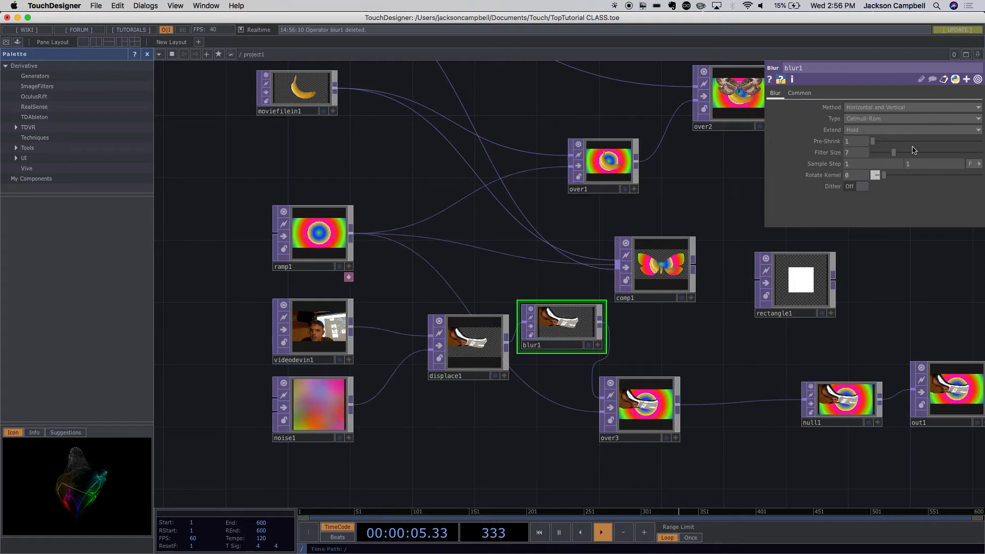
- Raise blur1's Filter Size to 32, check the image up close, and set the size to 100
left_click_drag(894, 153, 980, 153)
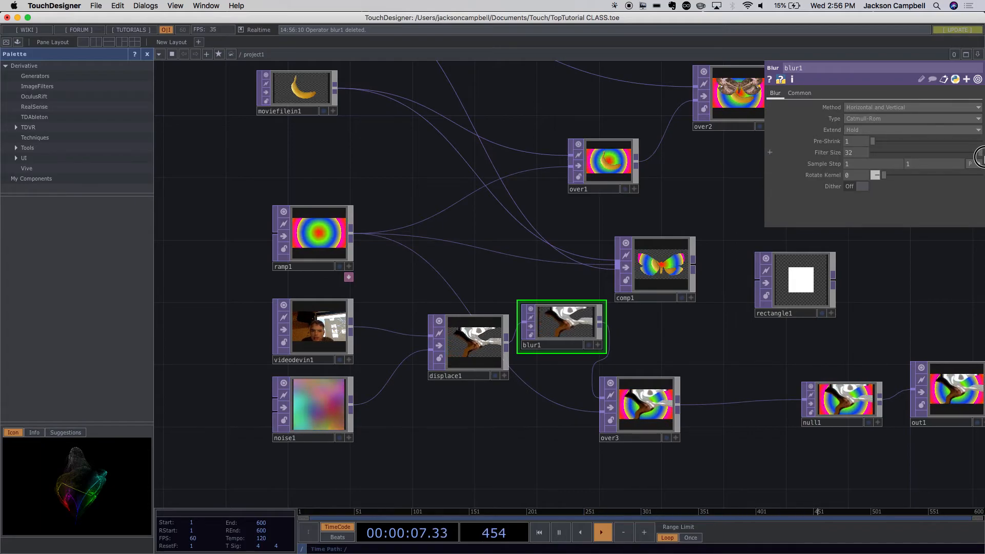
scroll(625, 341, "up", 5)
scroll(625, 341, "up", 2)
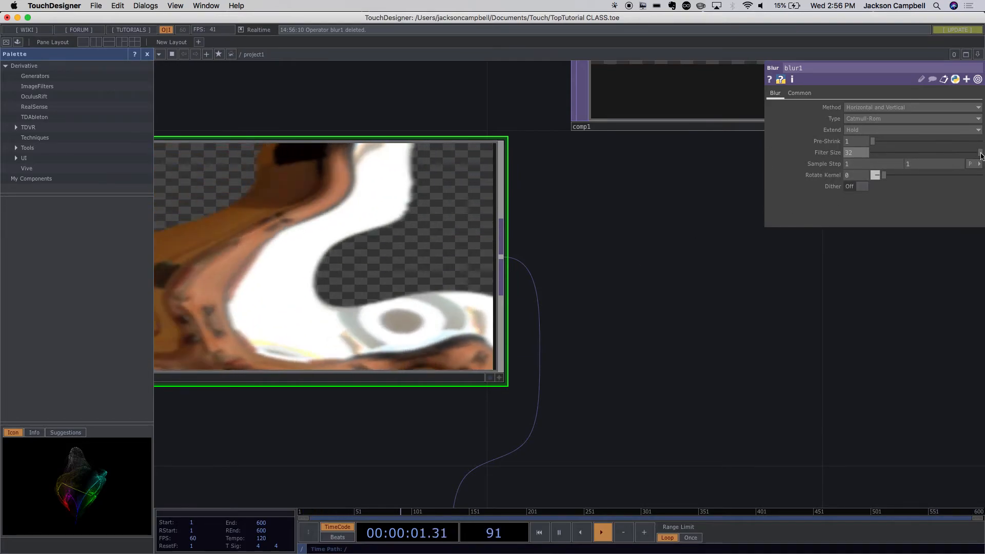
left_click_drag(861, 154, 836, 154)
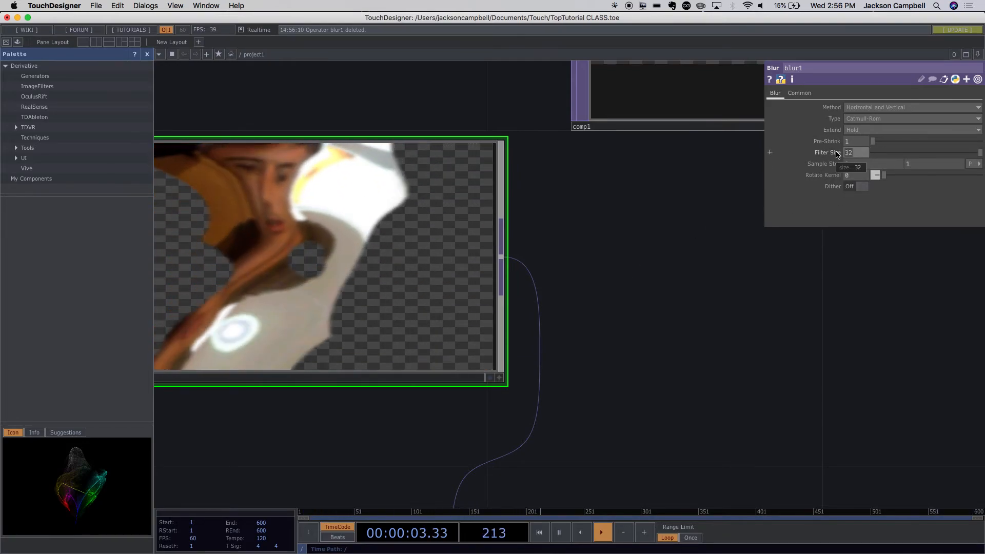
type("60")
key("BackSpace")
key("BackSpace")
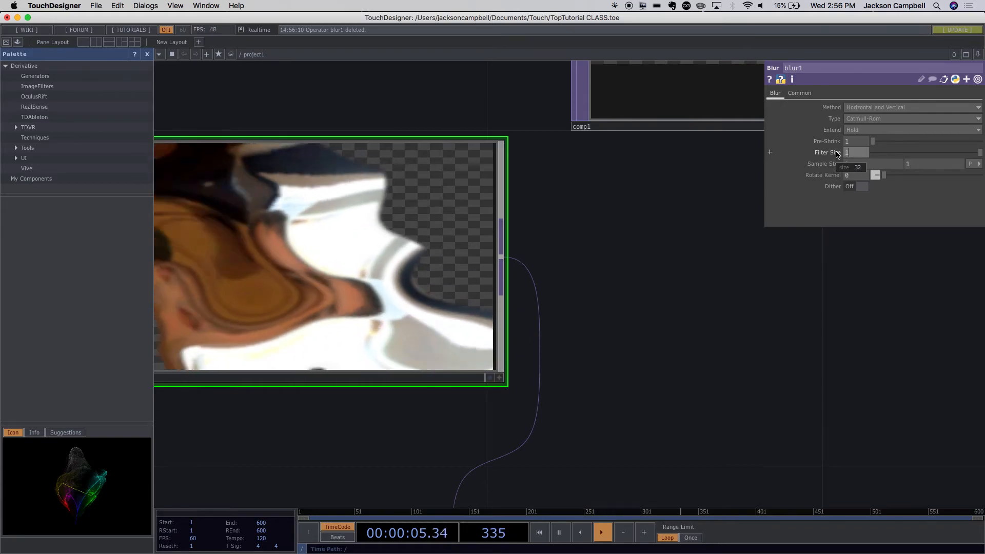
type("100")
key("Return")
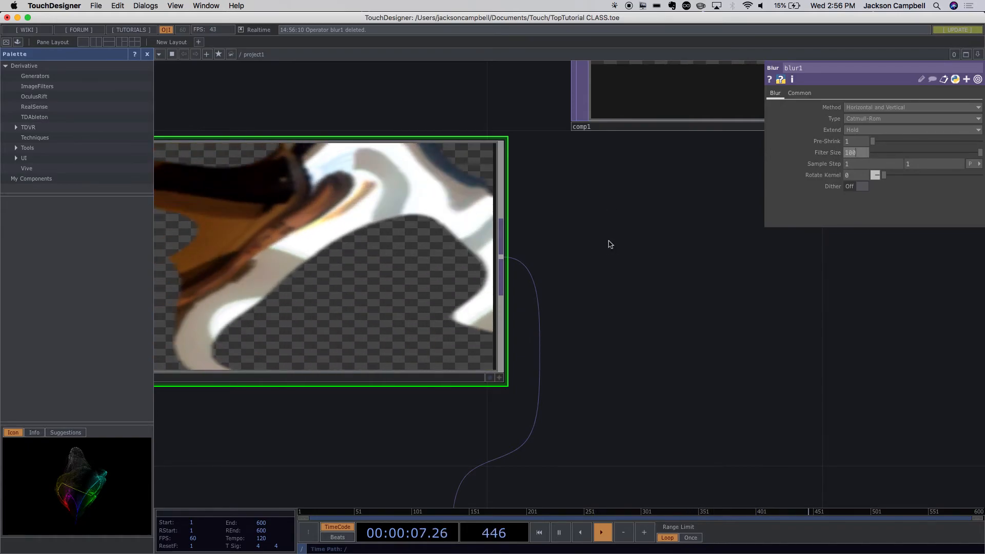
- Compare over3's image with blur1 active and bypassed, and delete blur1 from between displace1 and over3
scroll(674, 298, "down", 5)
scroll(674, 297, "down", 5)
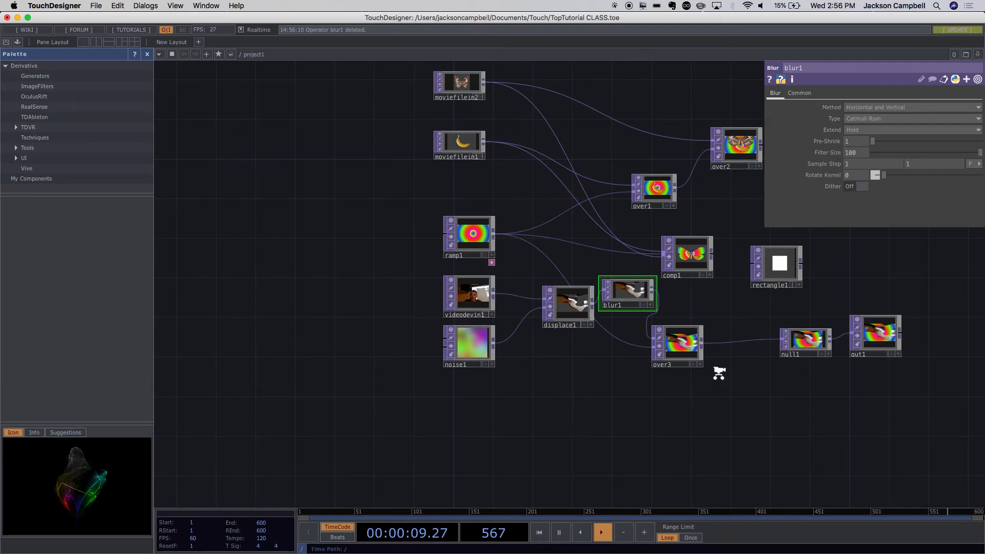
scroll(717, 374, "up", 5)
scroll(709, 340, "up", 5)
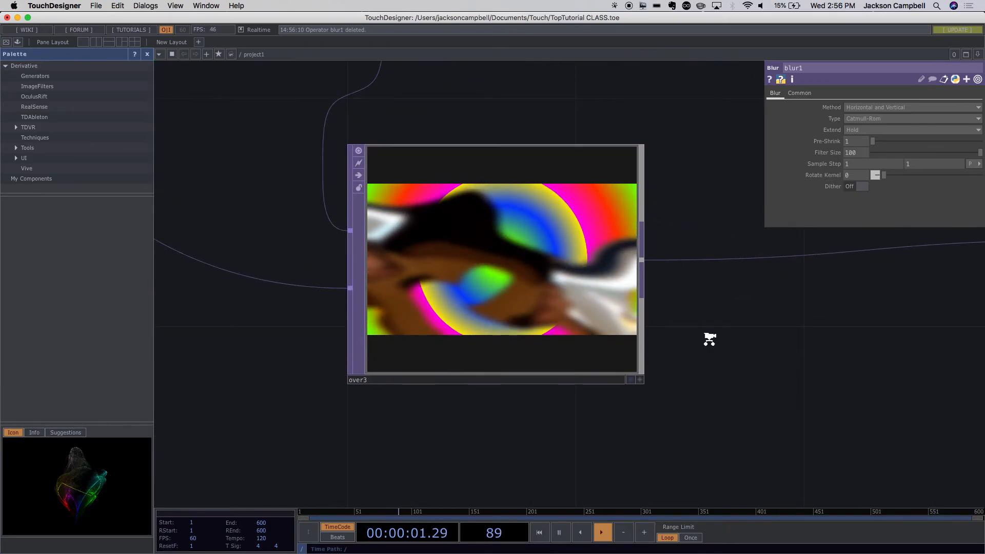
scroll(708, 339, "down", 8)
scroll(709, 340, "up", 6)
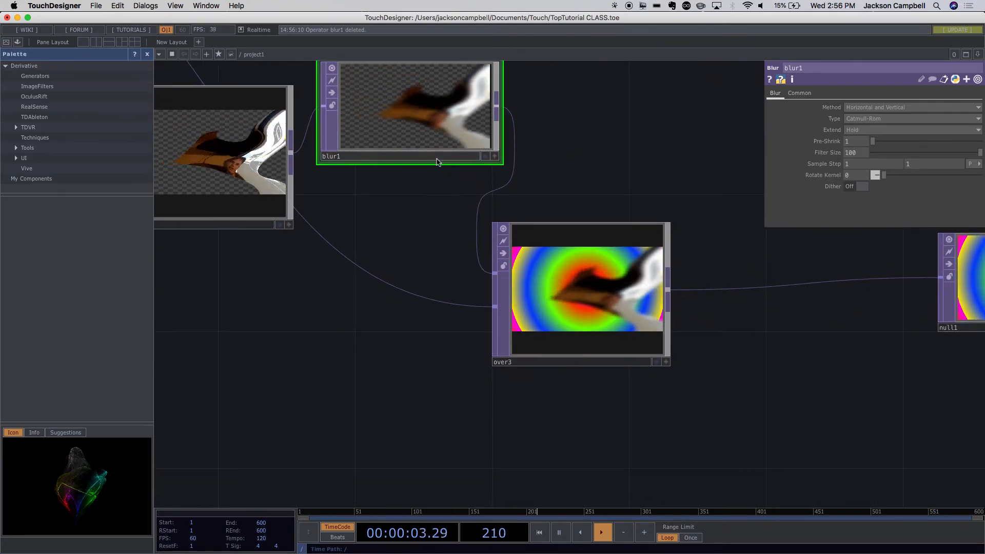
left_click_drag(413, 152, 410, 186)
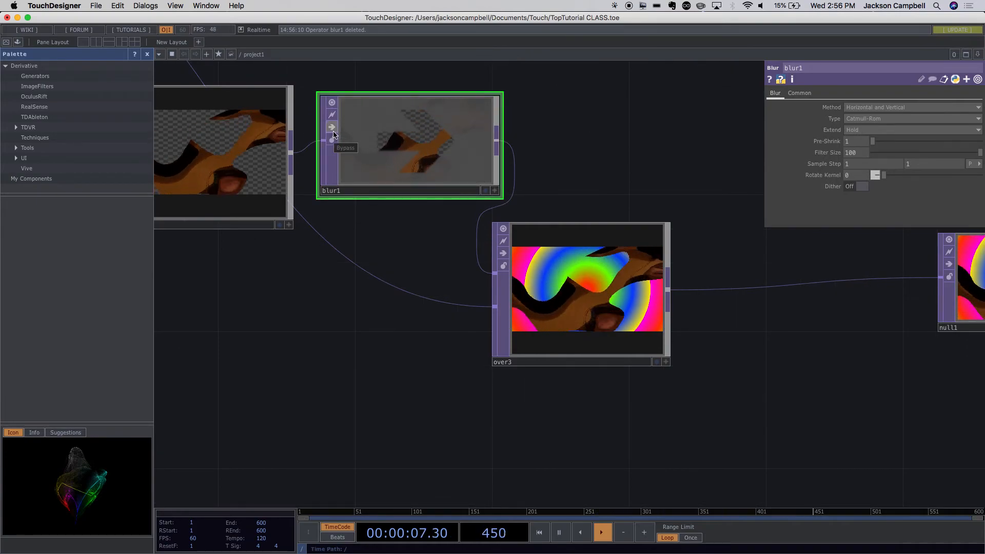
left_click(388, 159)
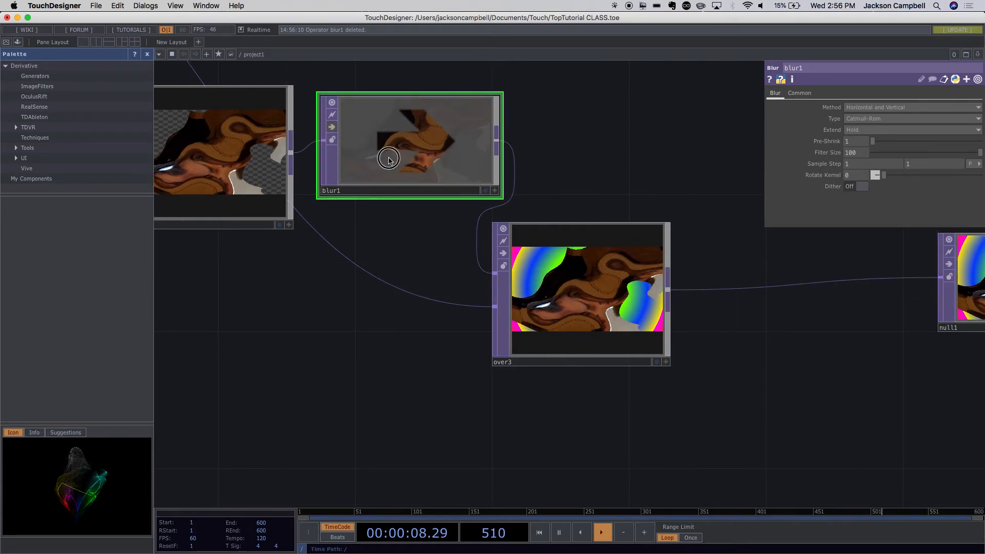
left_click(333, 127)
key("Delete")
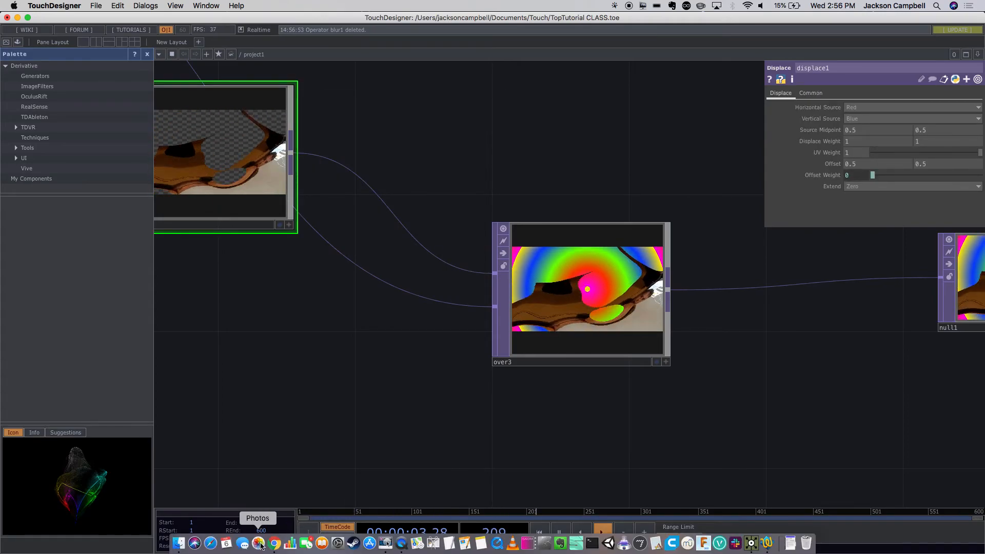
- Switch to Google Chrome, open the class site's Syllabus page for editing and go to the Week 2 assignment
left_click(275, 542)
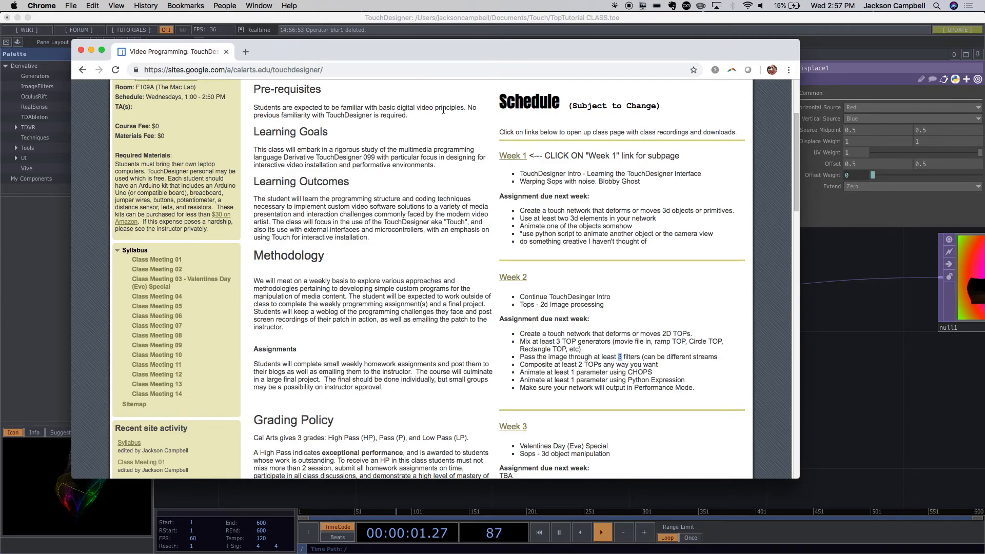
scroll(579, 304, "up", 5)
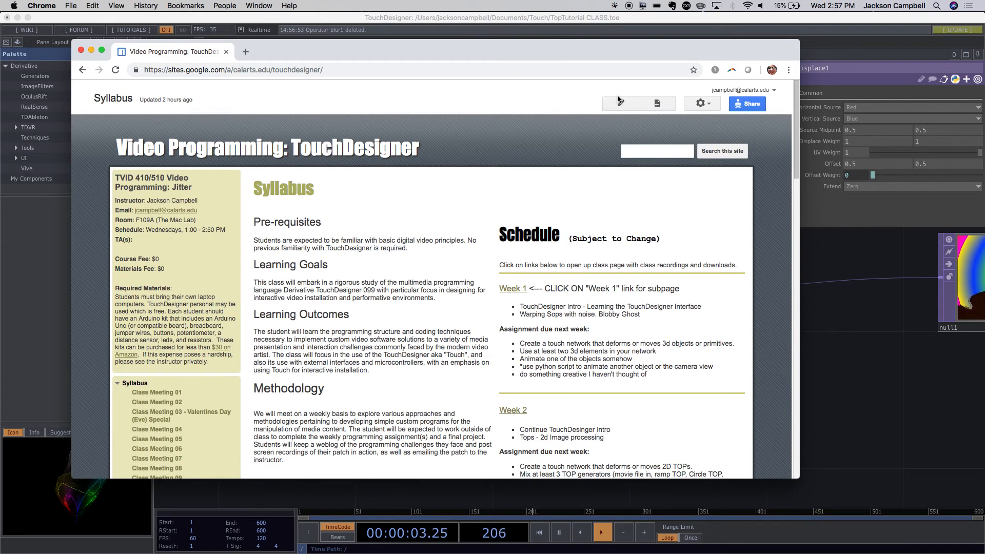
left_click(620, 101)
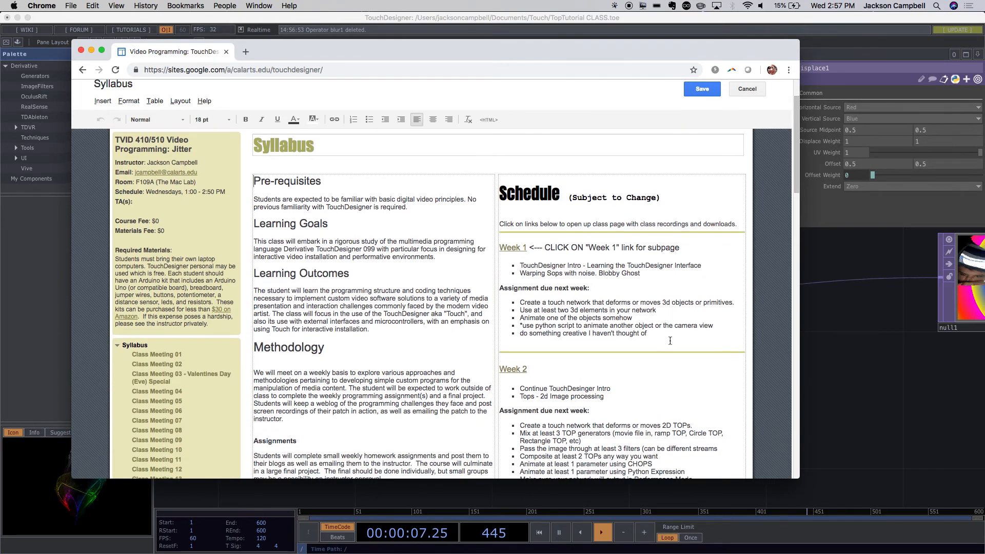
scroll(670, 340, "down", 2)
scroll(669, 340, "down", 1)
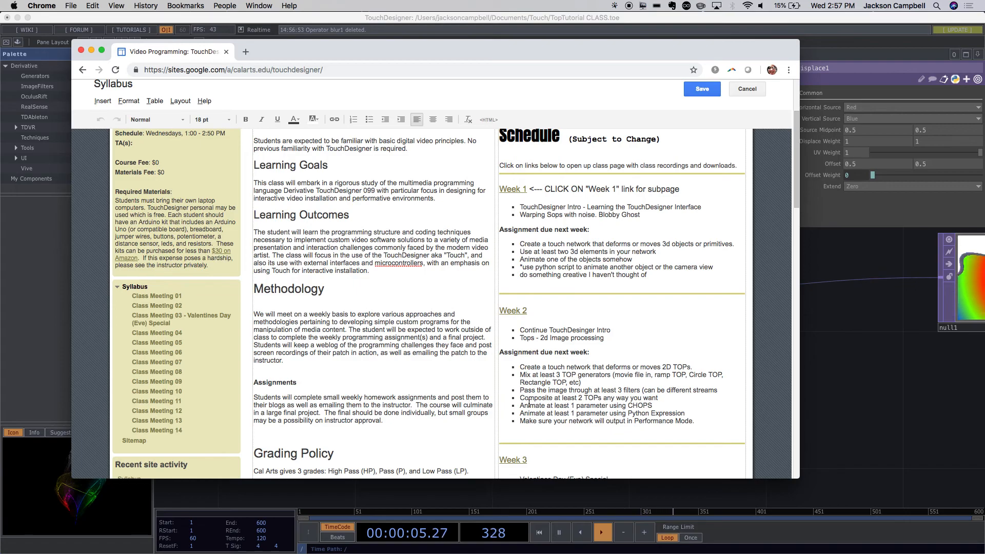
- In the Week 2 assignment, replace "CHOPS" with "CHOP EXPORT" and set the minimum number of filters to 2
left_click(656, 406)
key("BackSpace")
type("E")
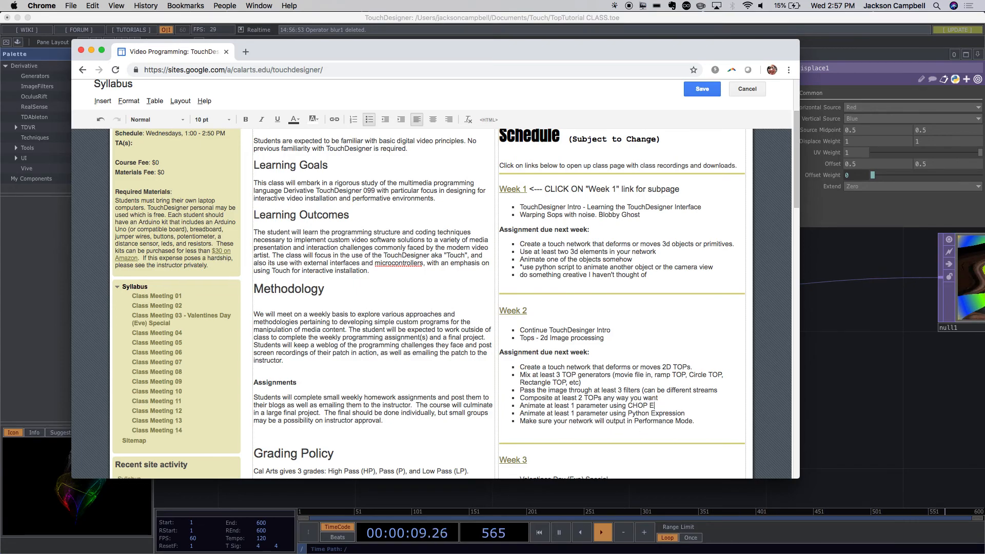
type("XPORT")
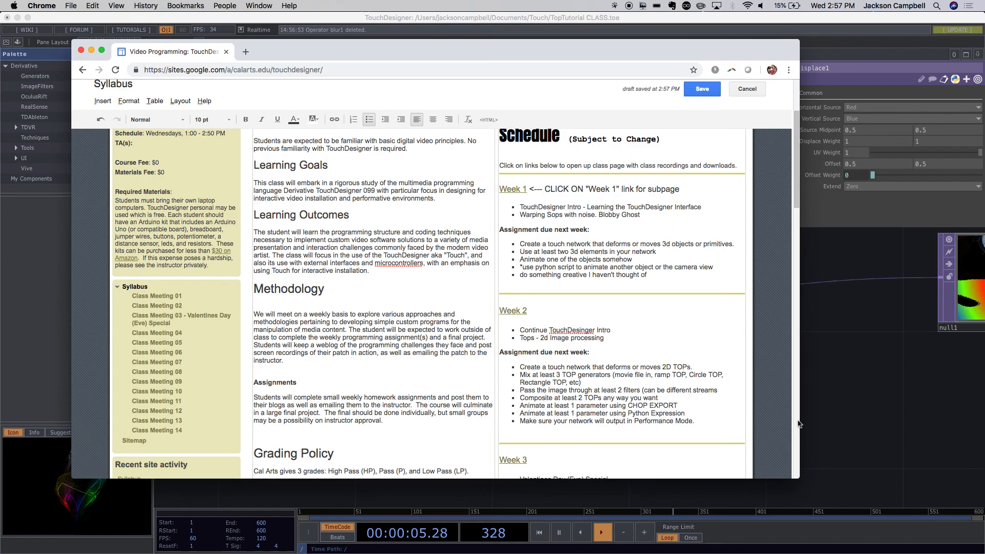
- Switch back to the TouchDesigner network around over3
left_click(861, 427)
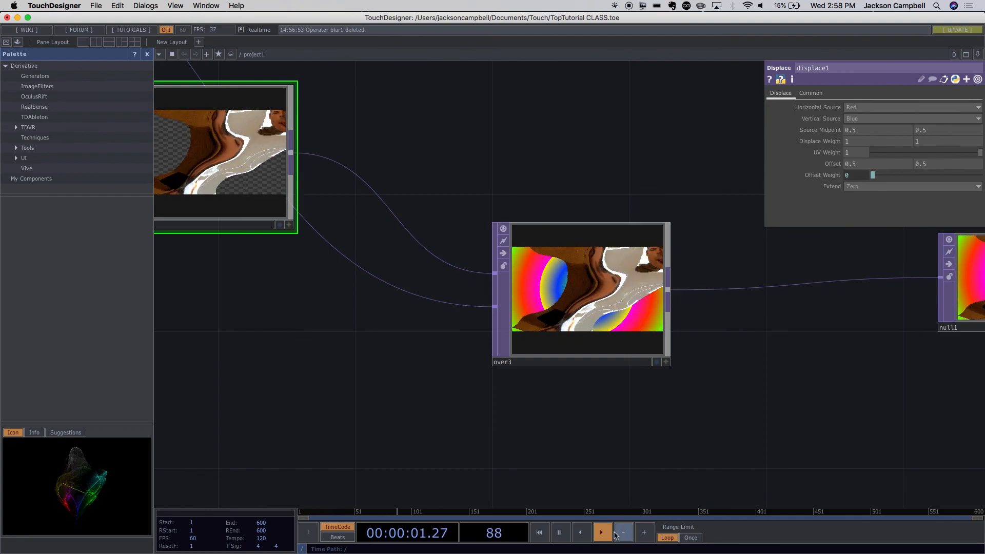
left_click(611, 533)
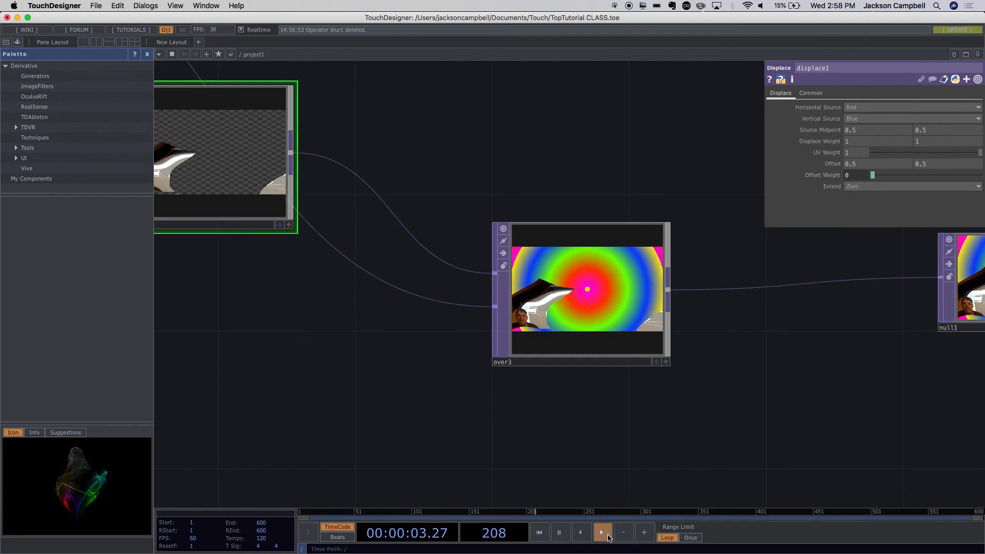
left_click(628, 6)
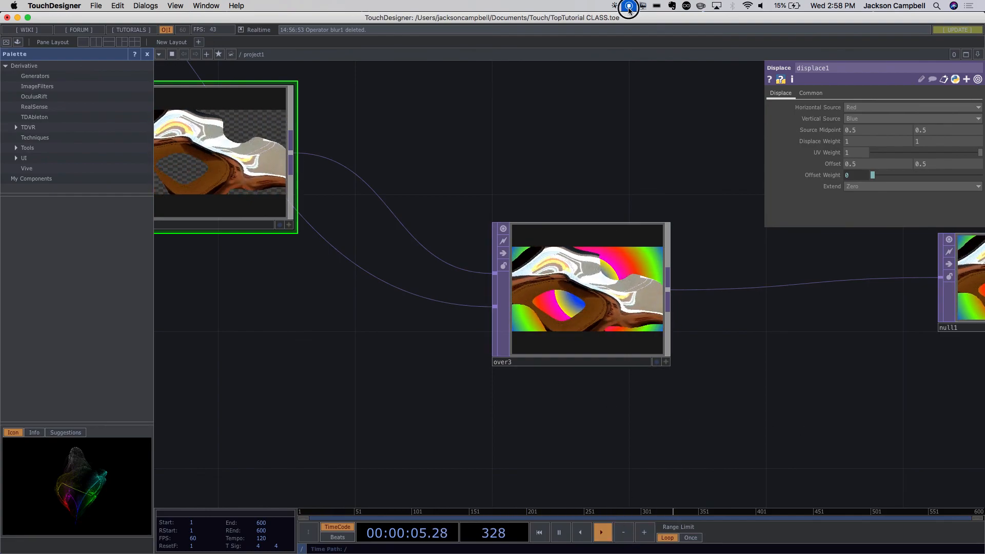